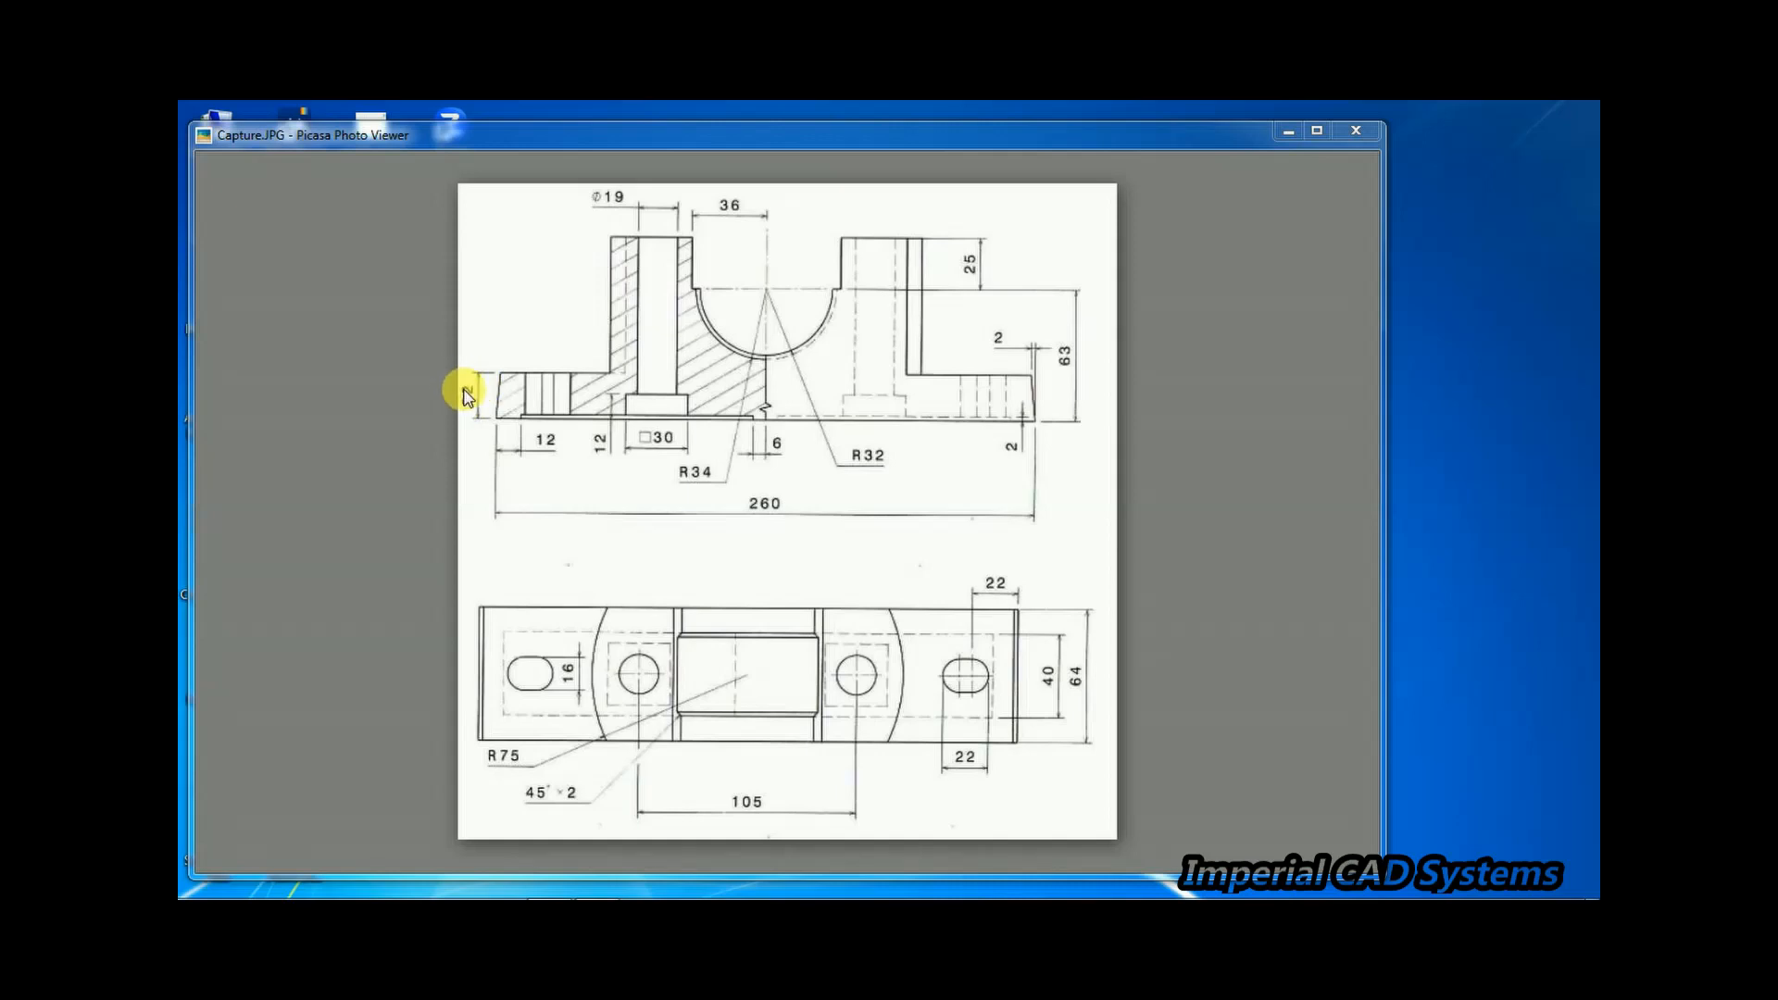
Sketch a center rectangle on the Top Plane, centred at the origin, about 207 by 70 mm
click(546, 891)
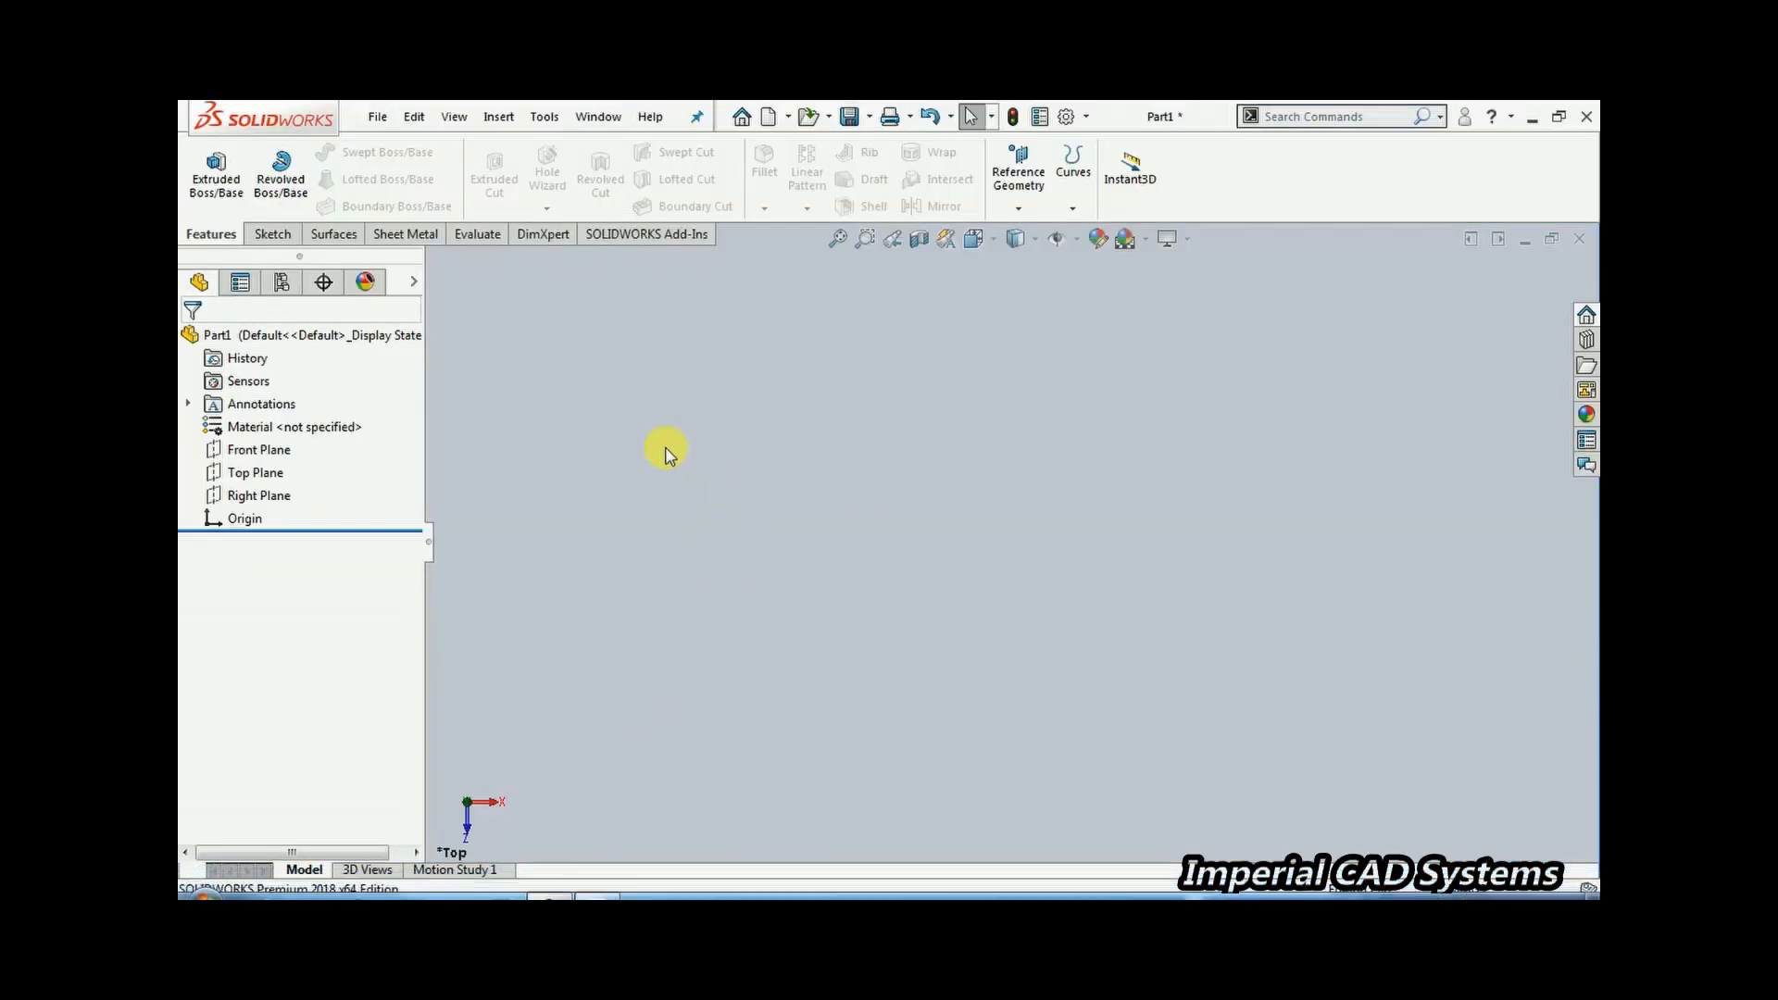
click(257, 476)
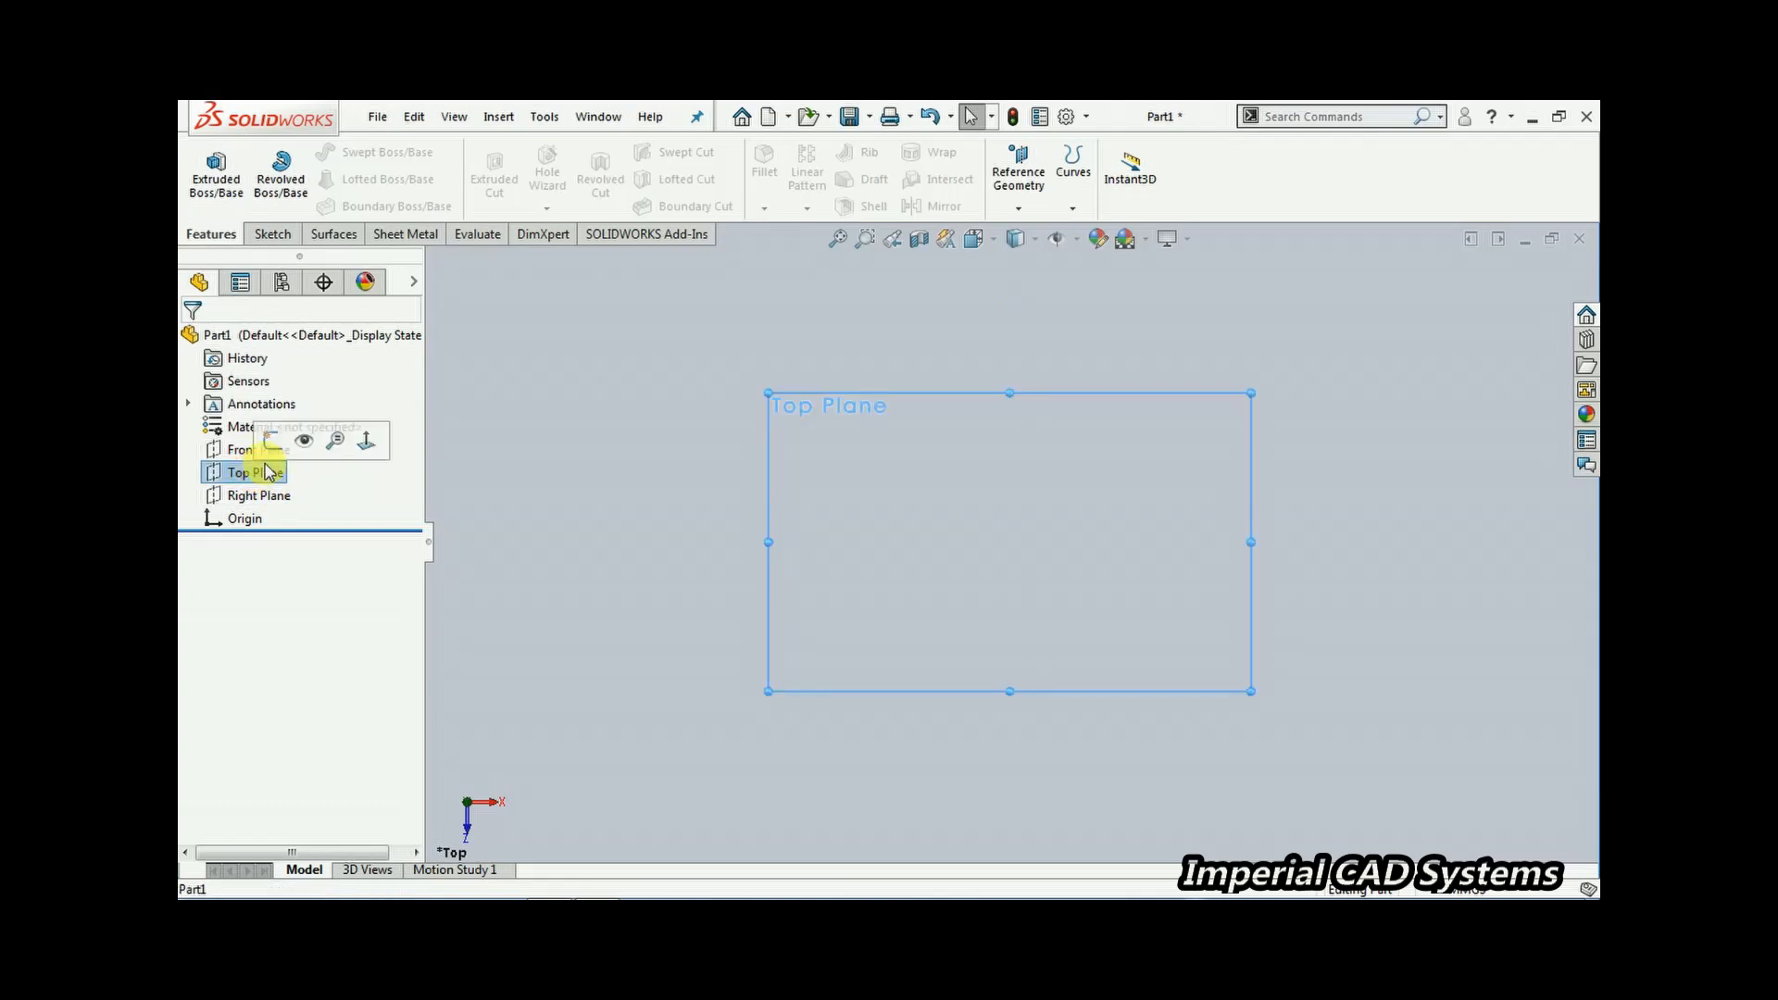
click(269, 443)
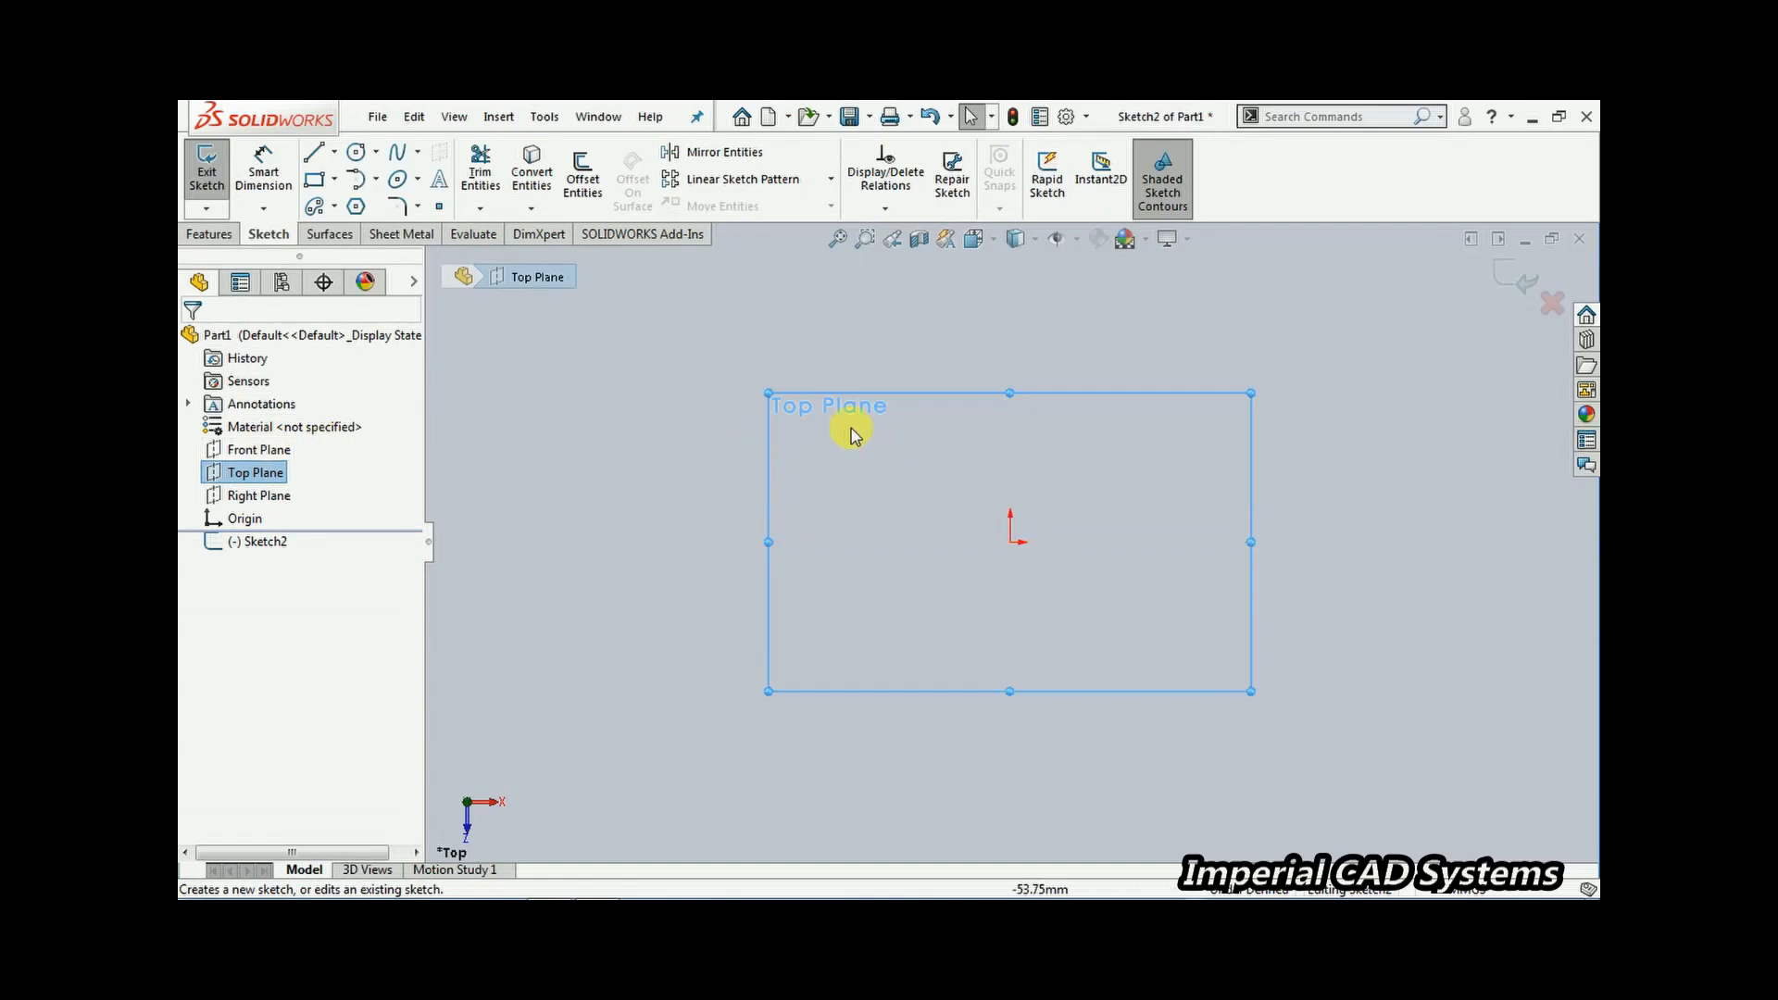
click(334, 179)
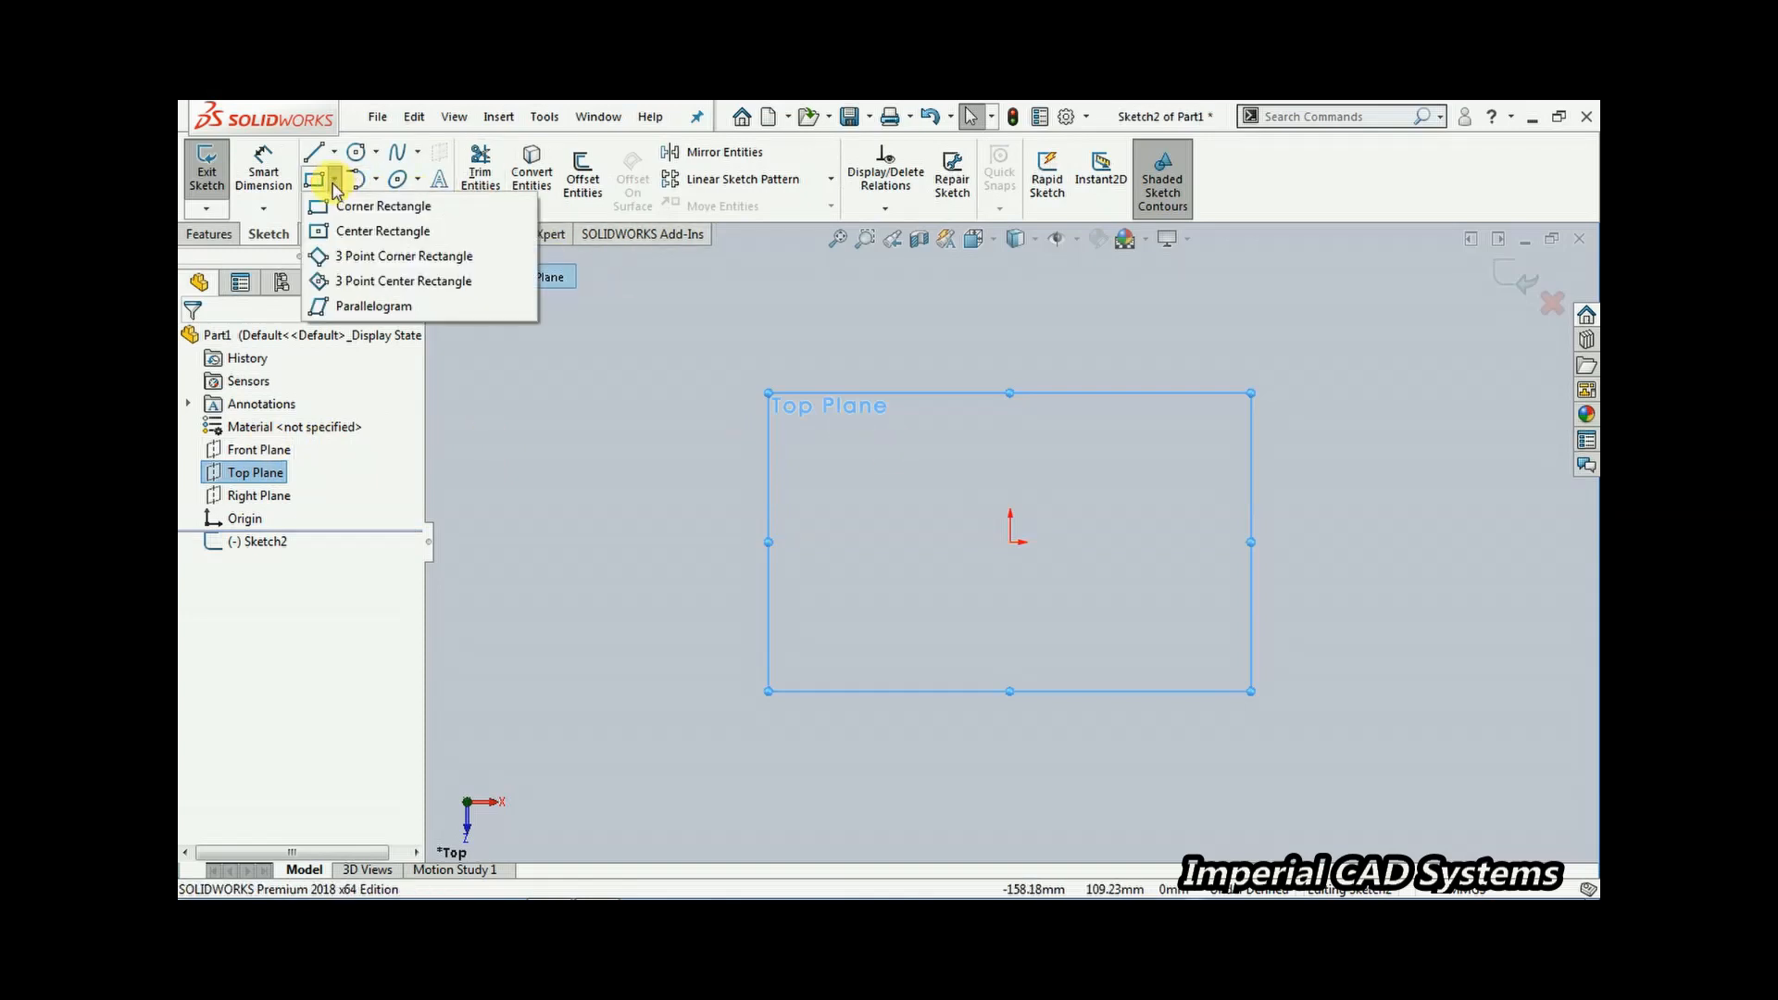
click(344, 231)
click(1011, 543)
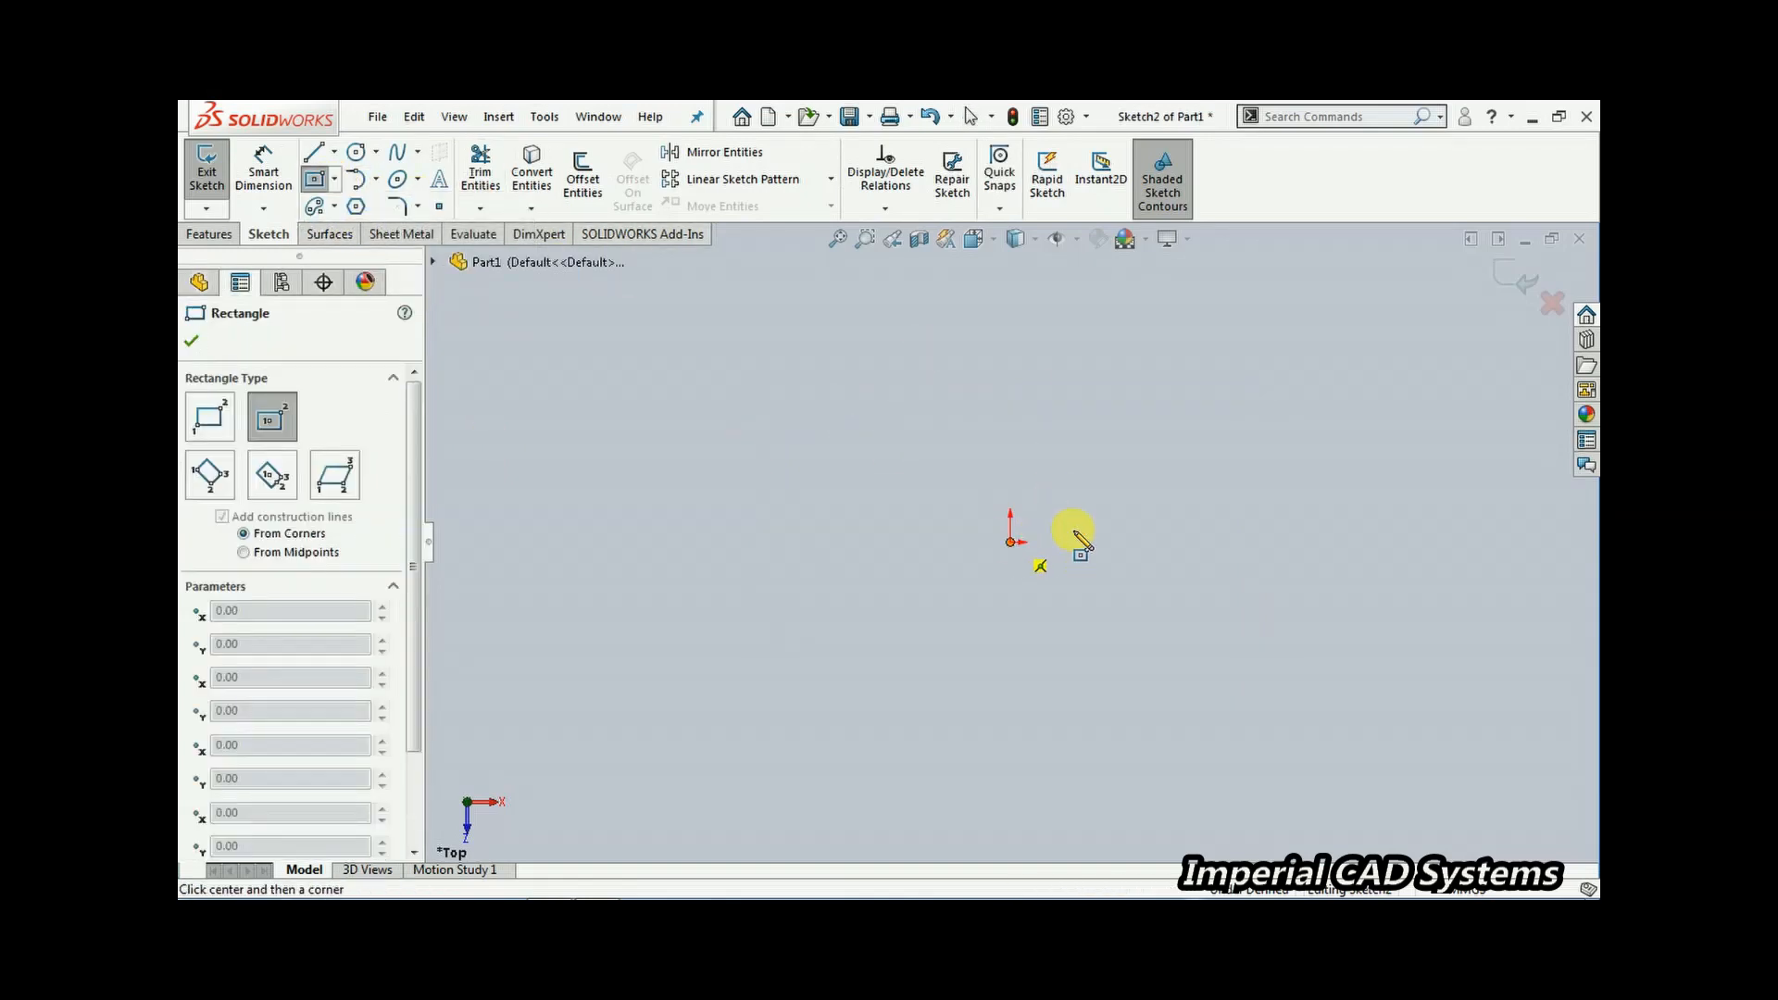
click(1290, 638)
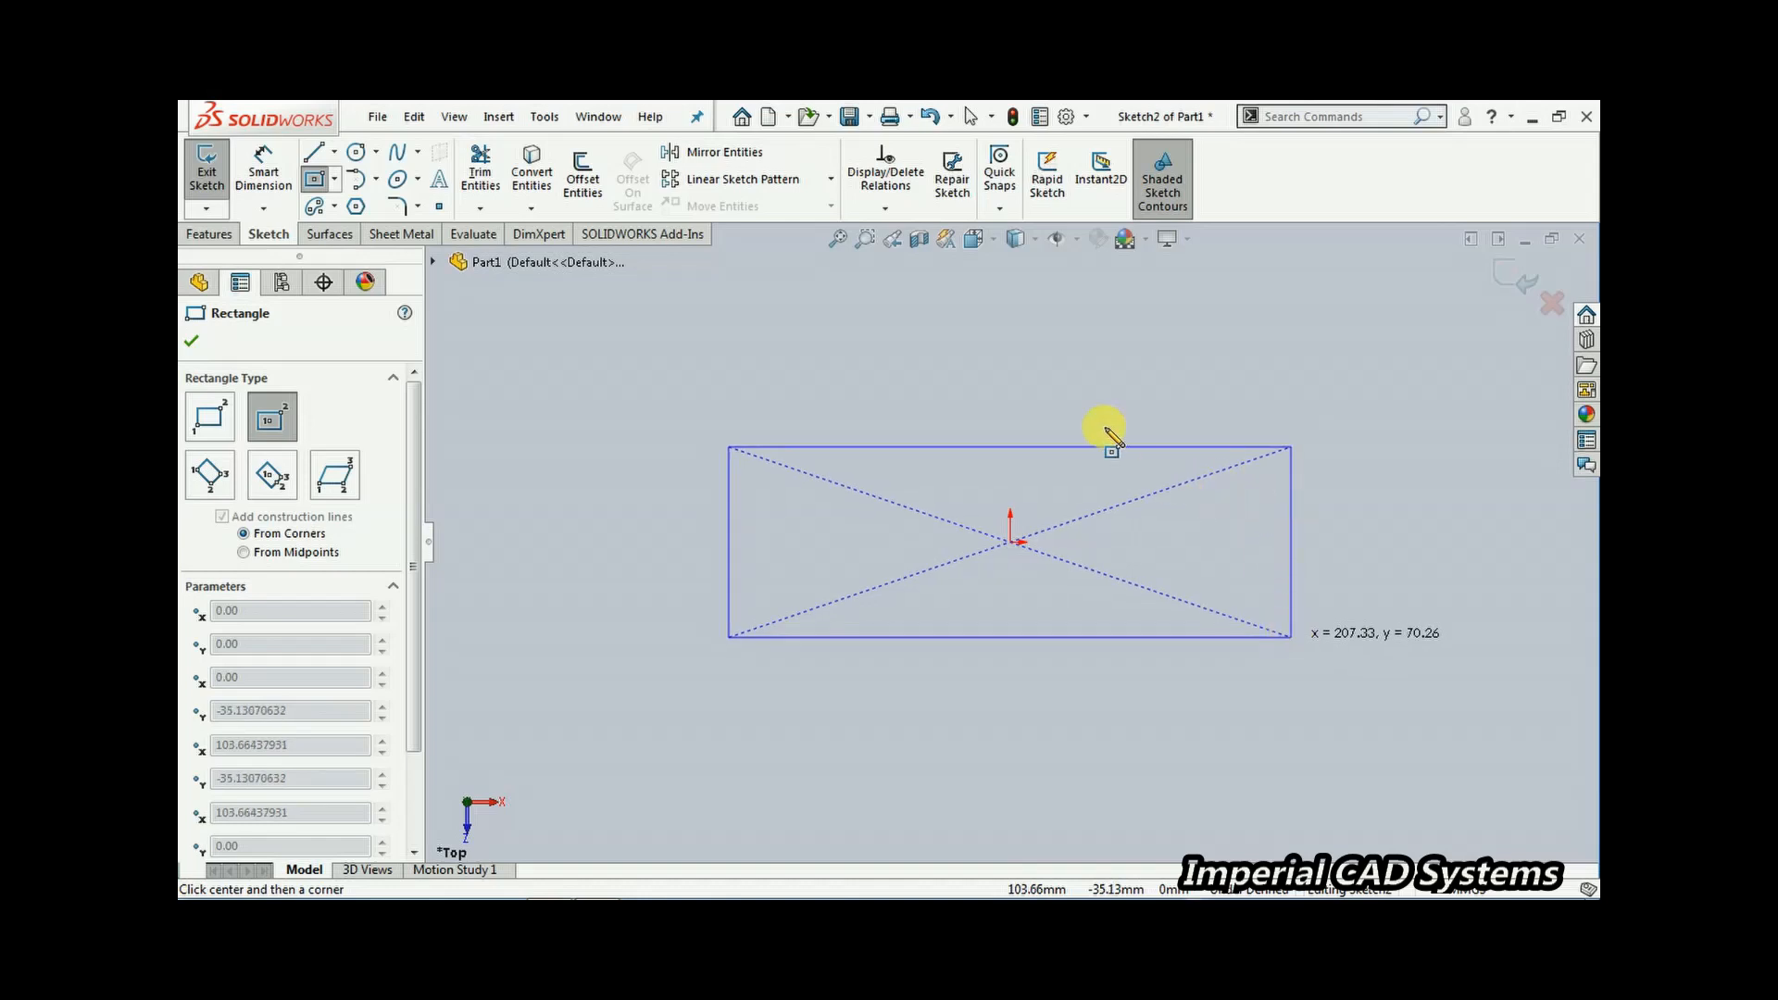
Dimension the rectangle's width as 260 mm with Smart Dimension
right_click(732, 375)
click(783, 380)
click(263, 171)
click(983, 450)
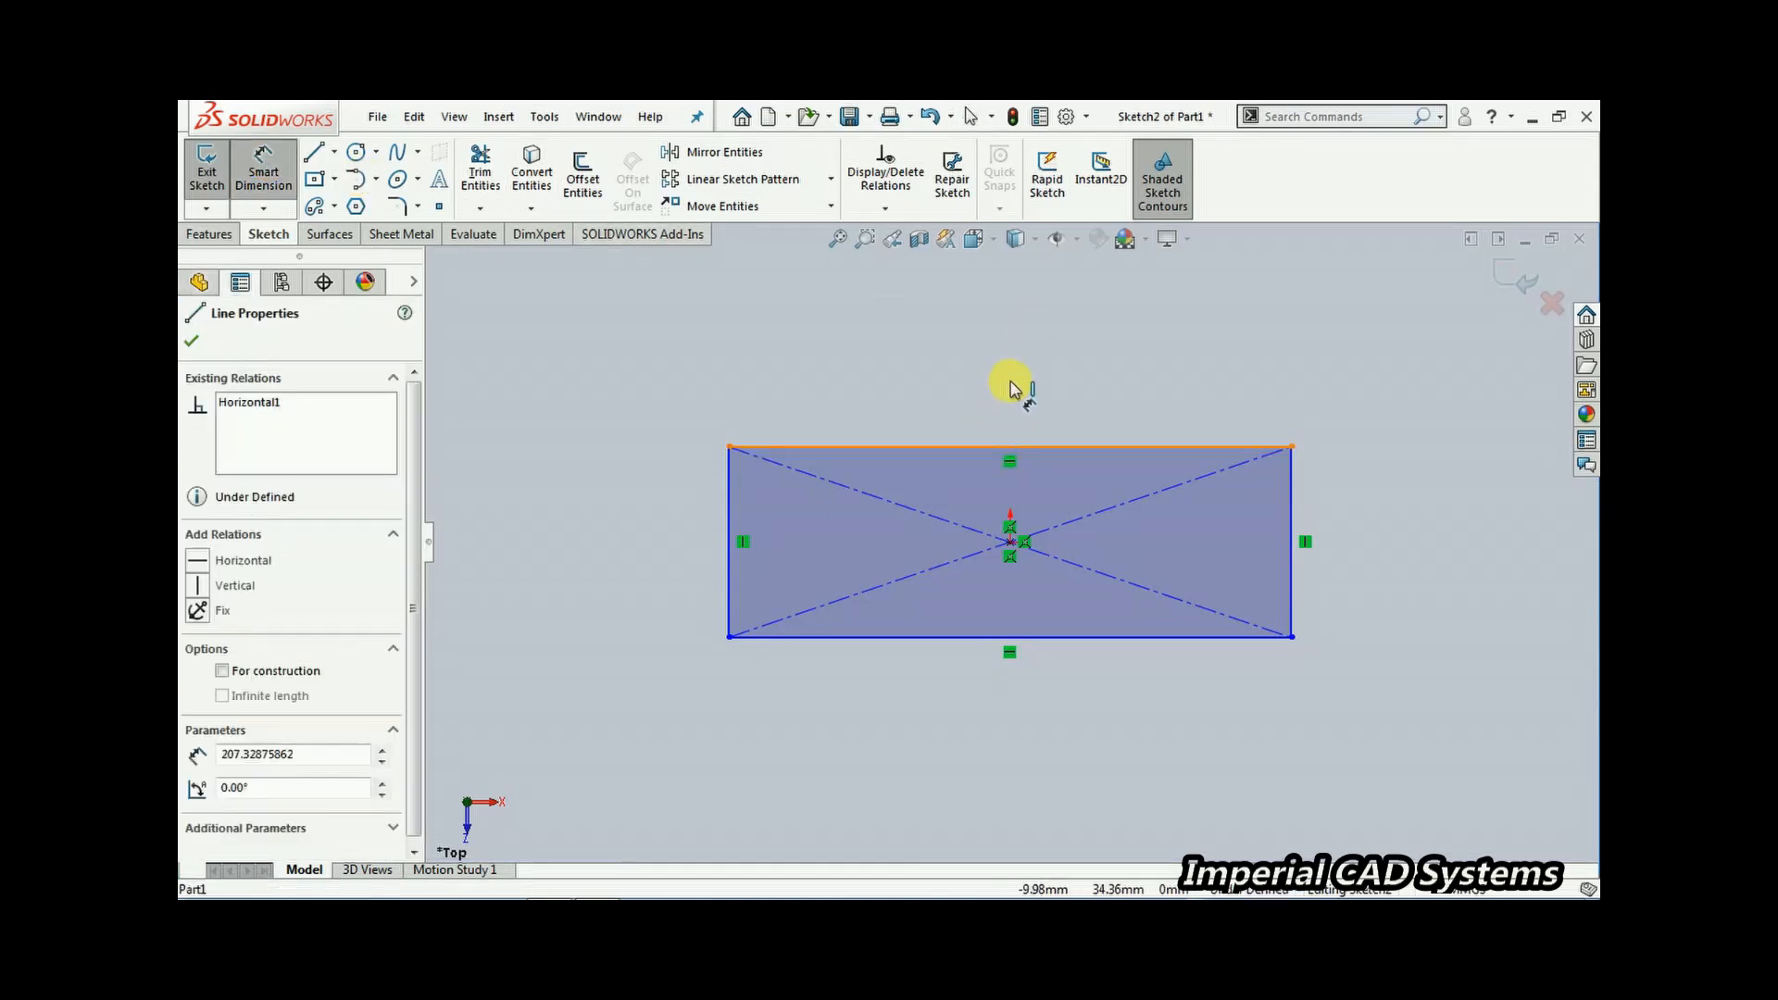
click(1023, 382)
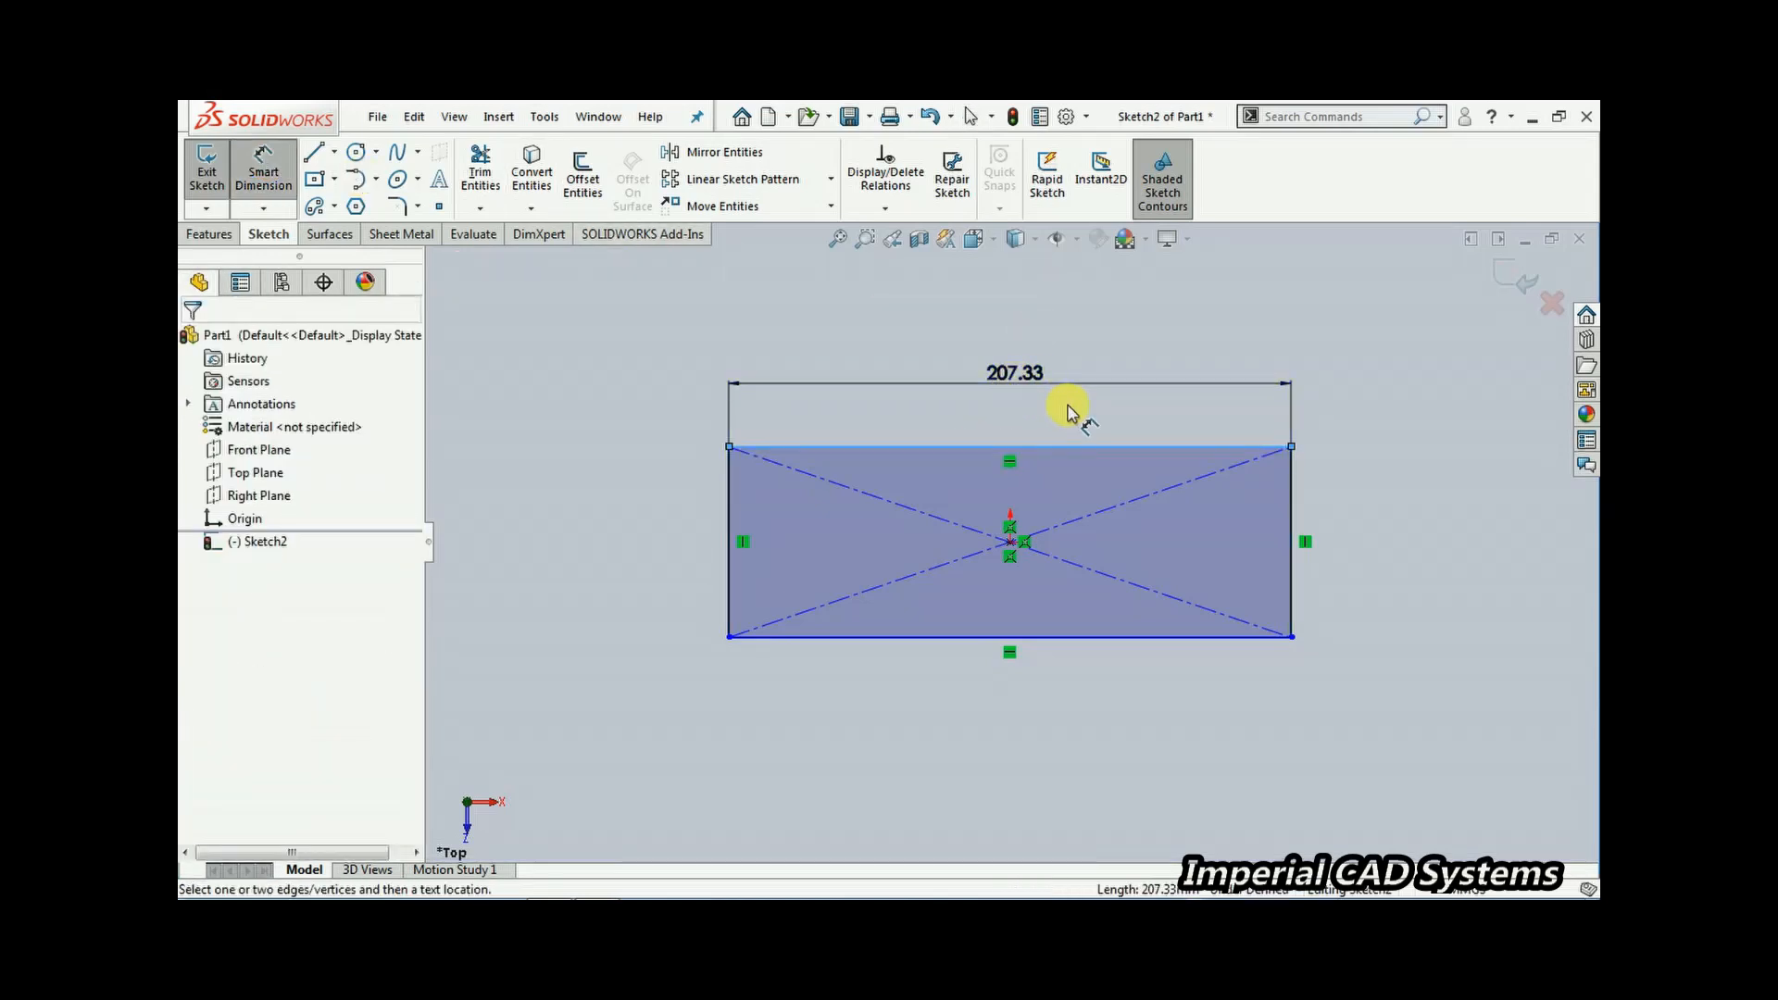
text(260)
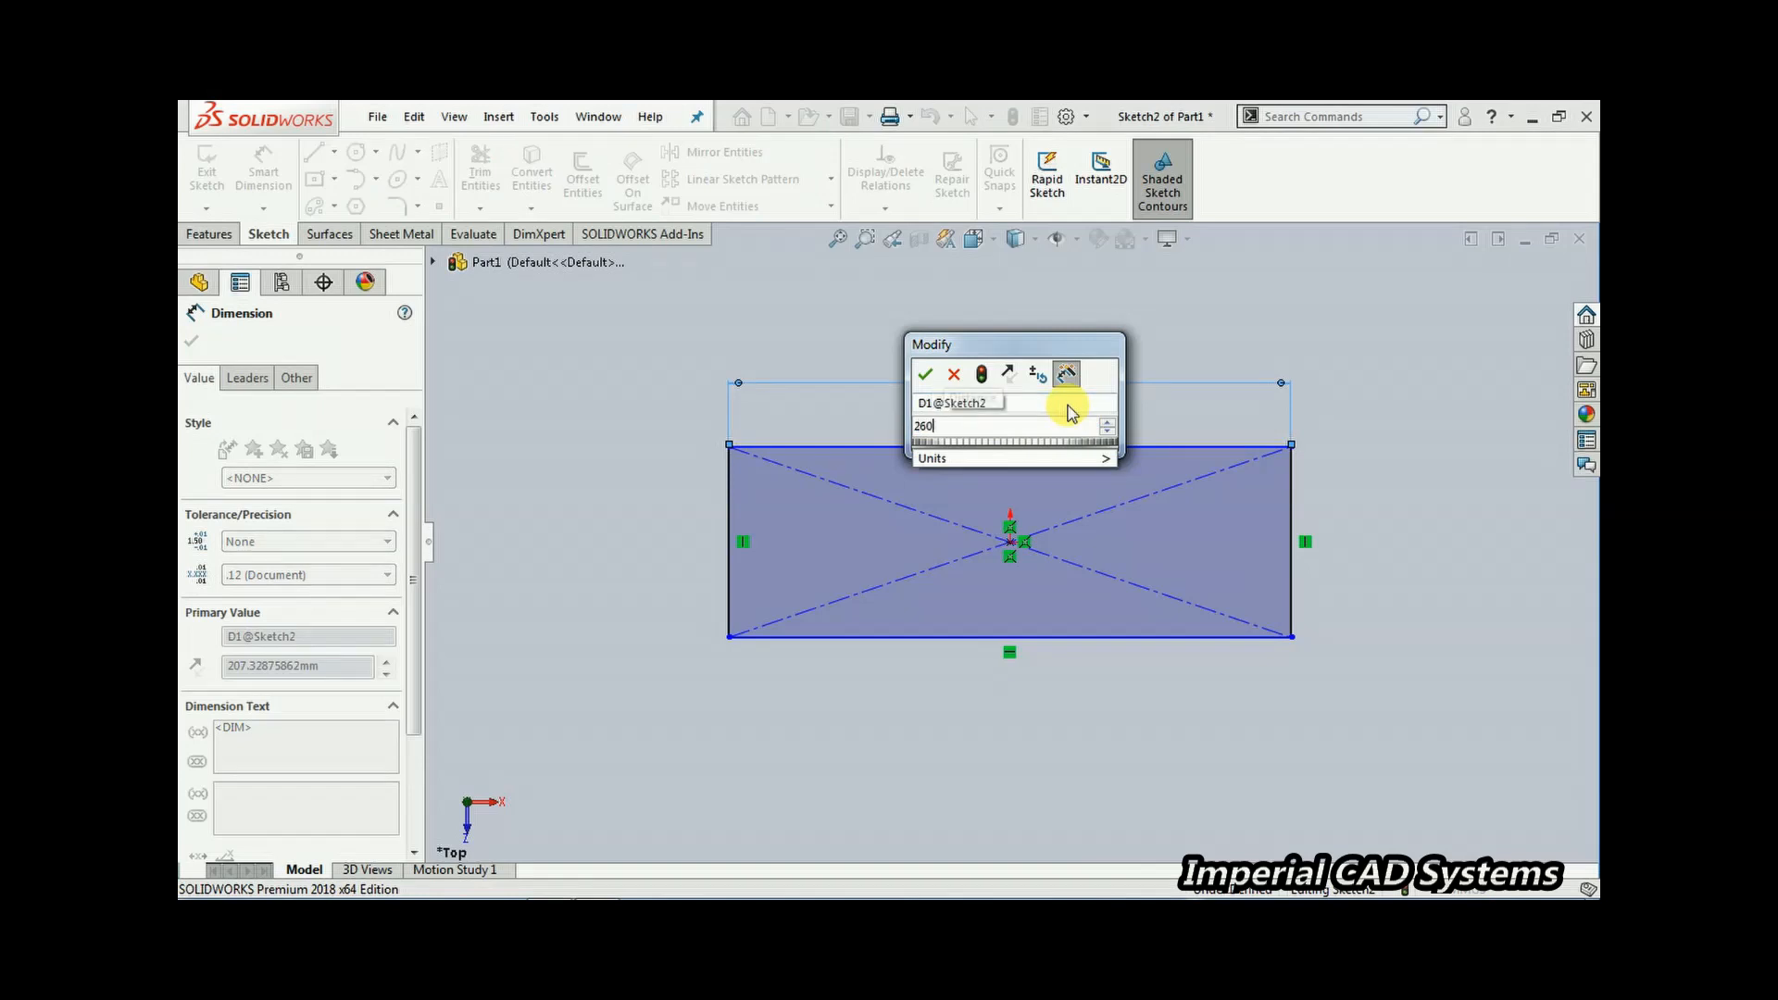
key(Return)
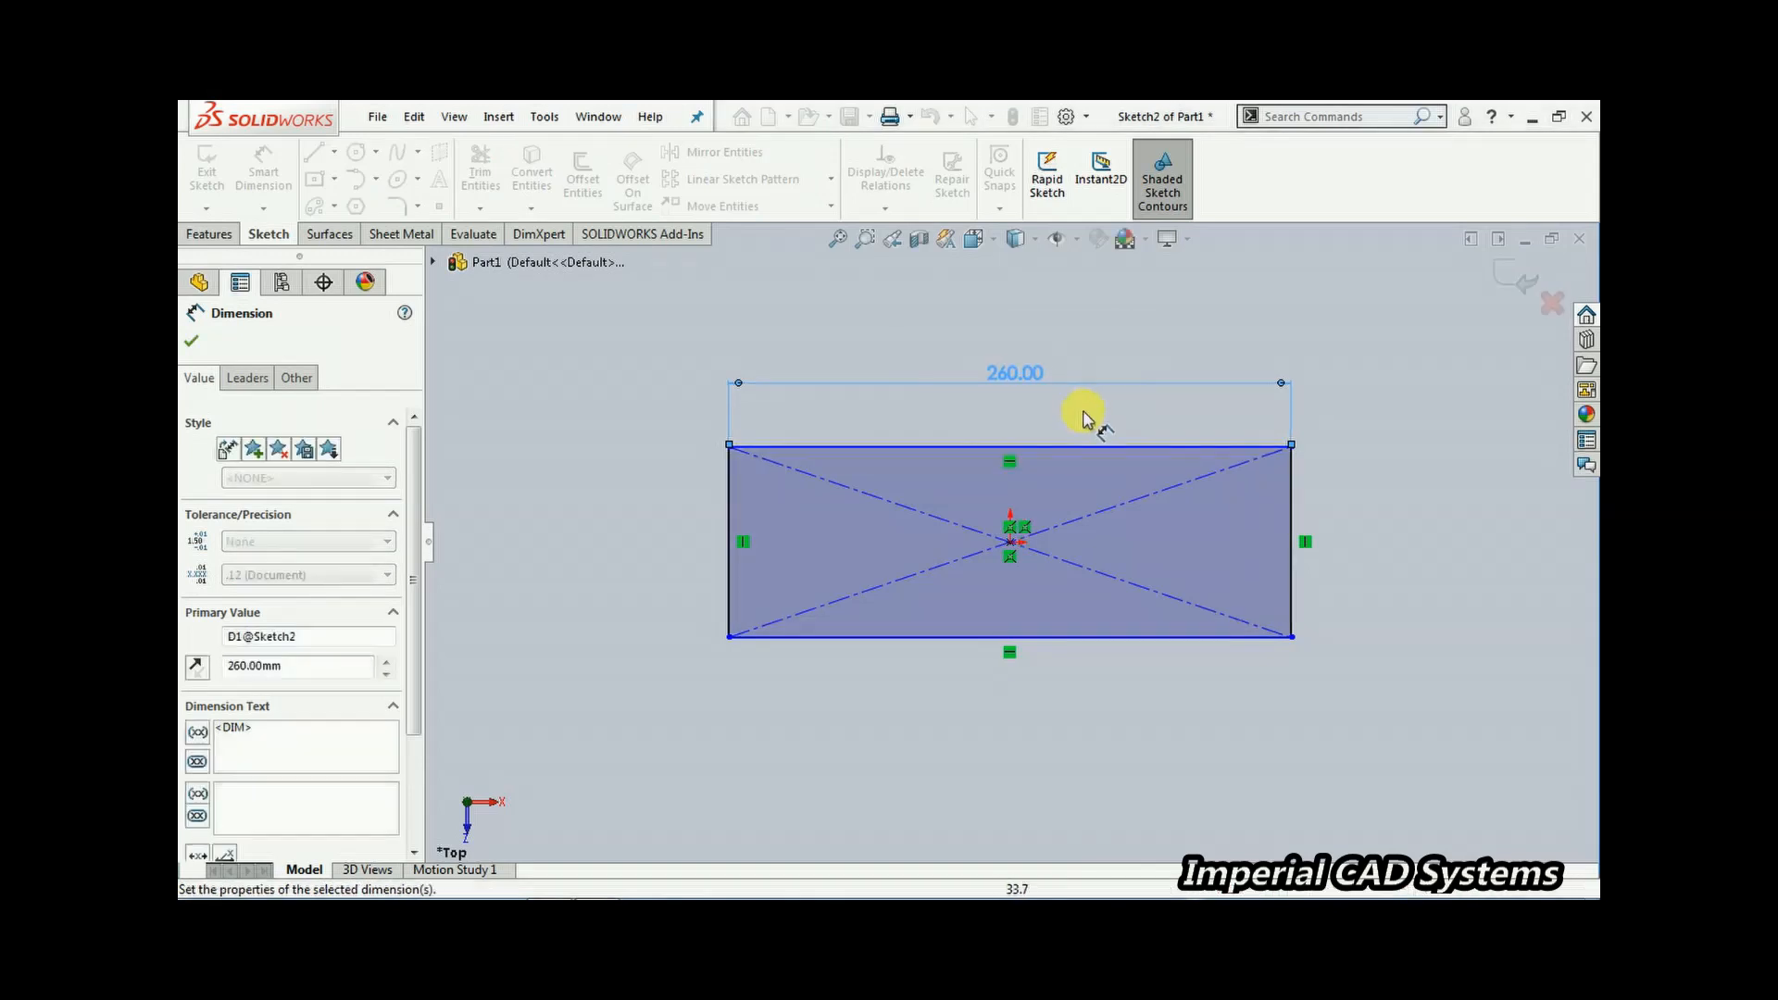
Dimension the rectangle's height as 64 mm
click(1291, 514)
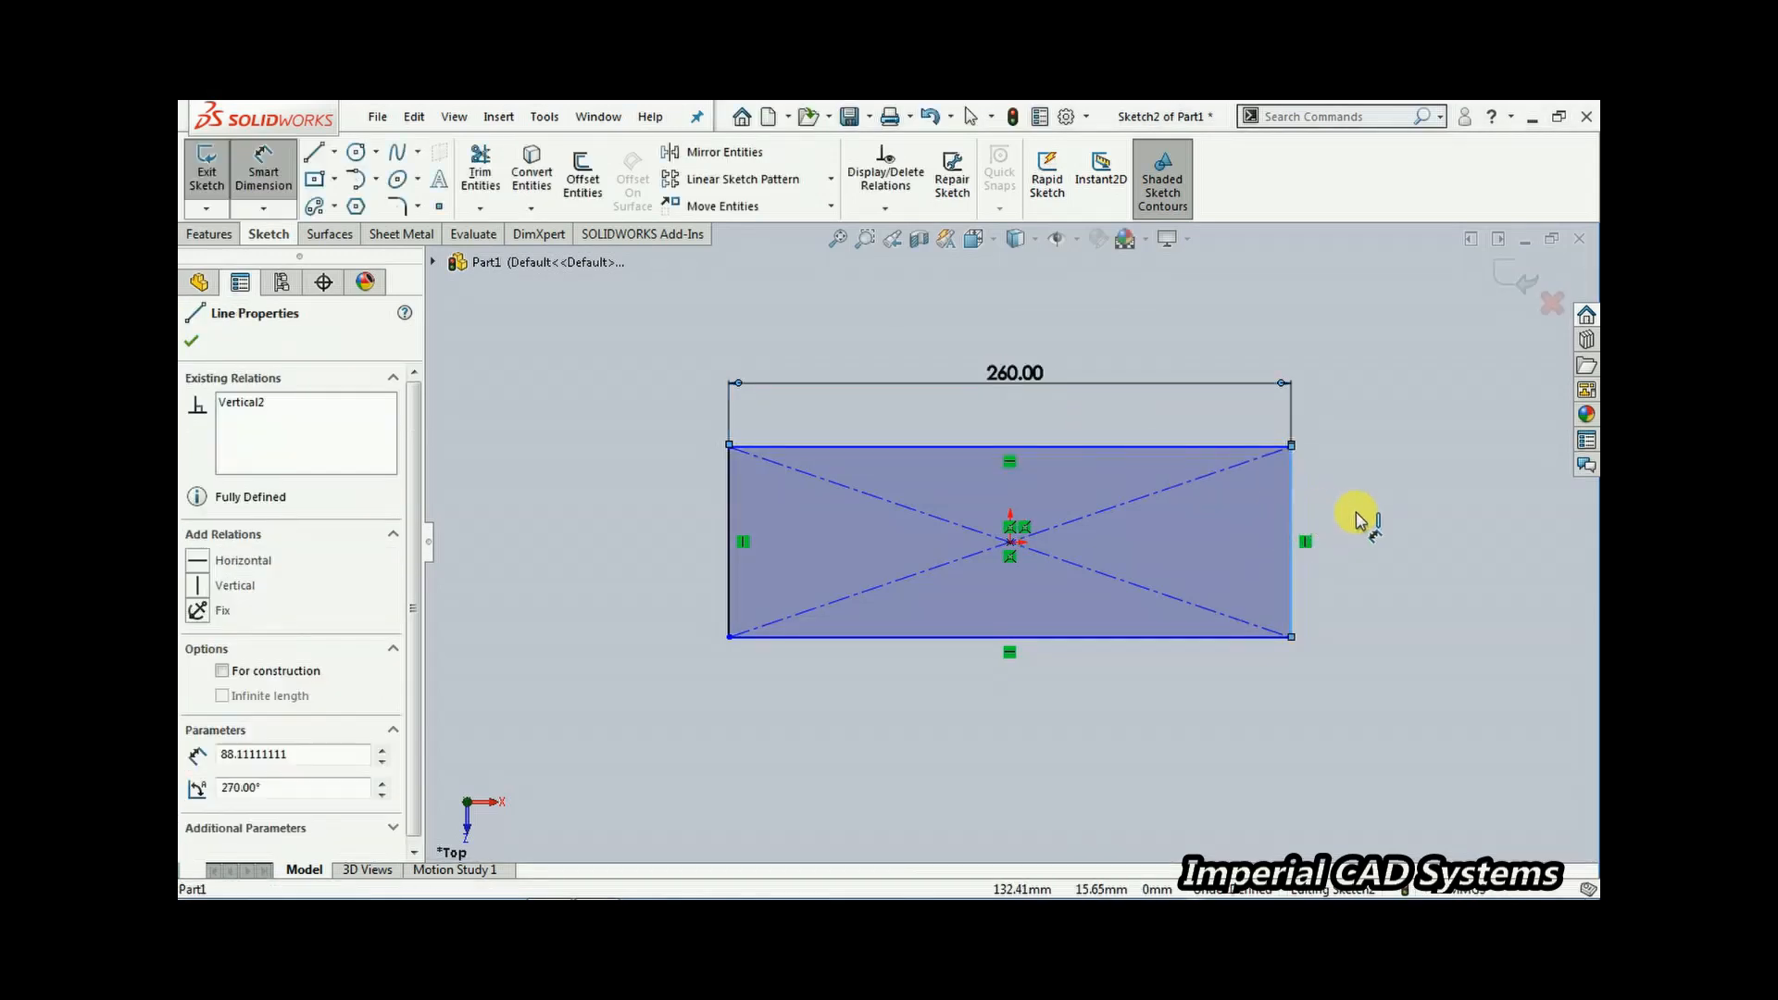
click(1361, 522)
text(64)
key(Return)
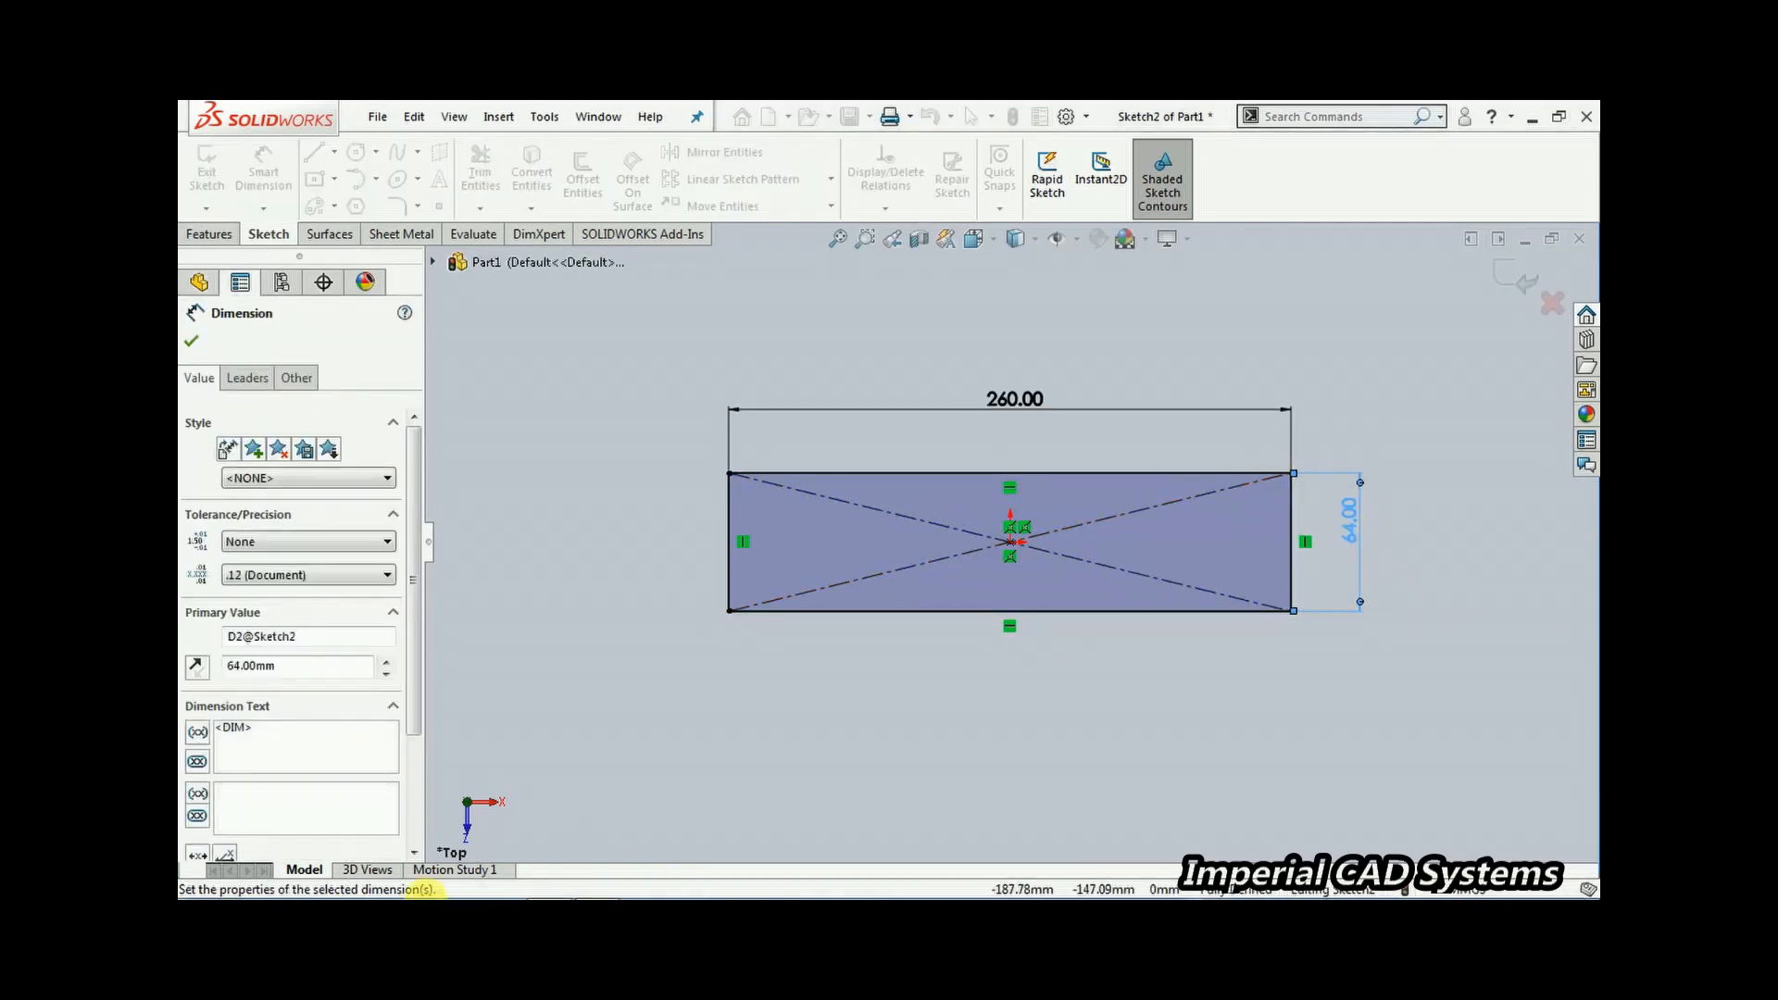
Exit the sketch and extrude the rectangle as a boss 22 mm deep
click(598, 886)
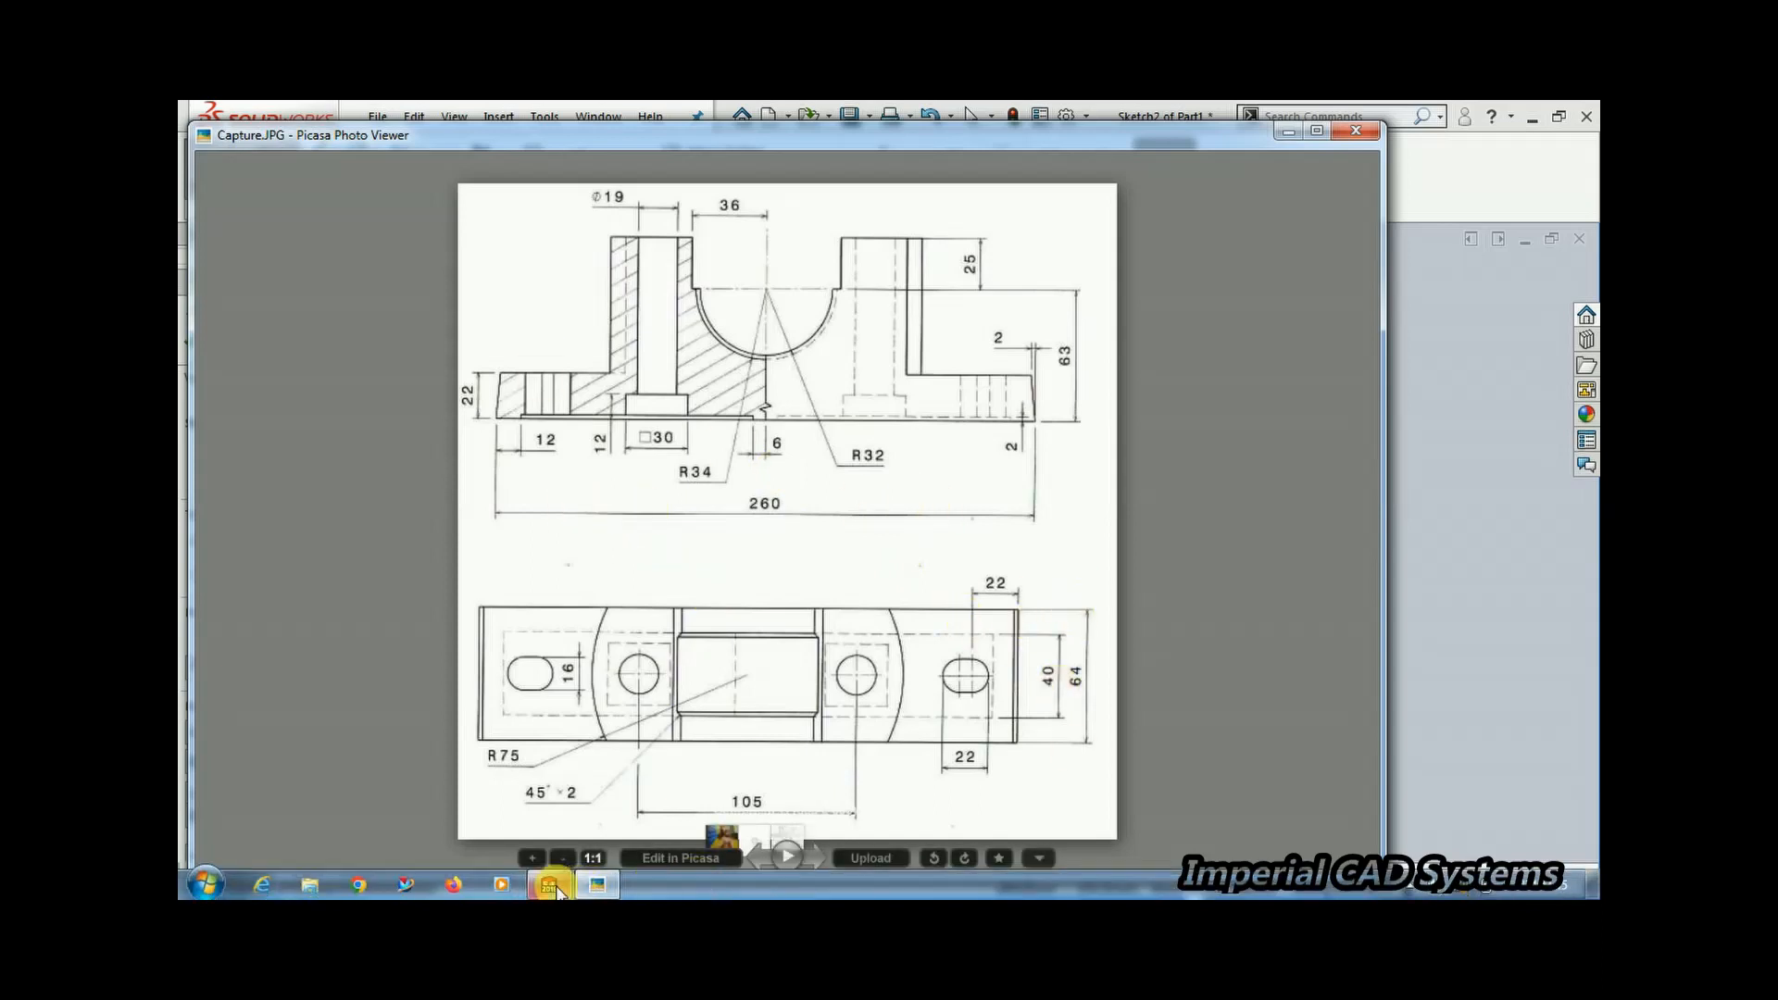
click(550, 885)
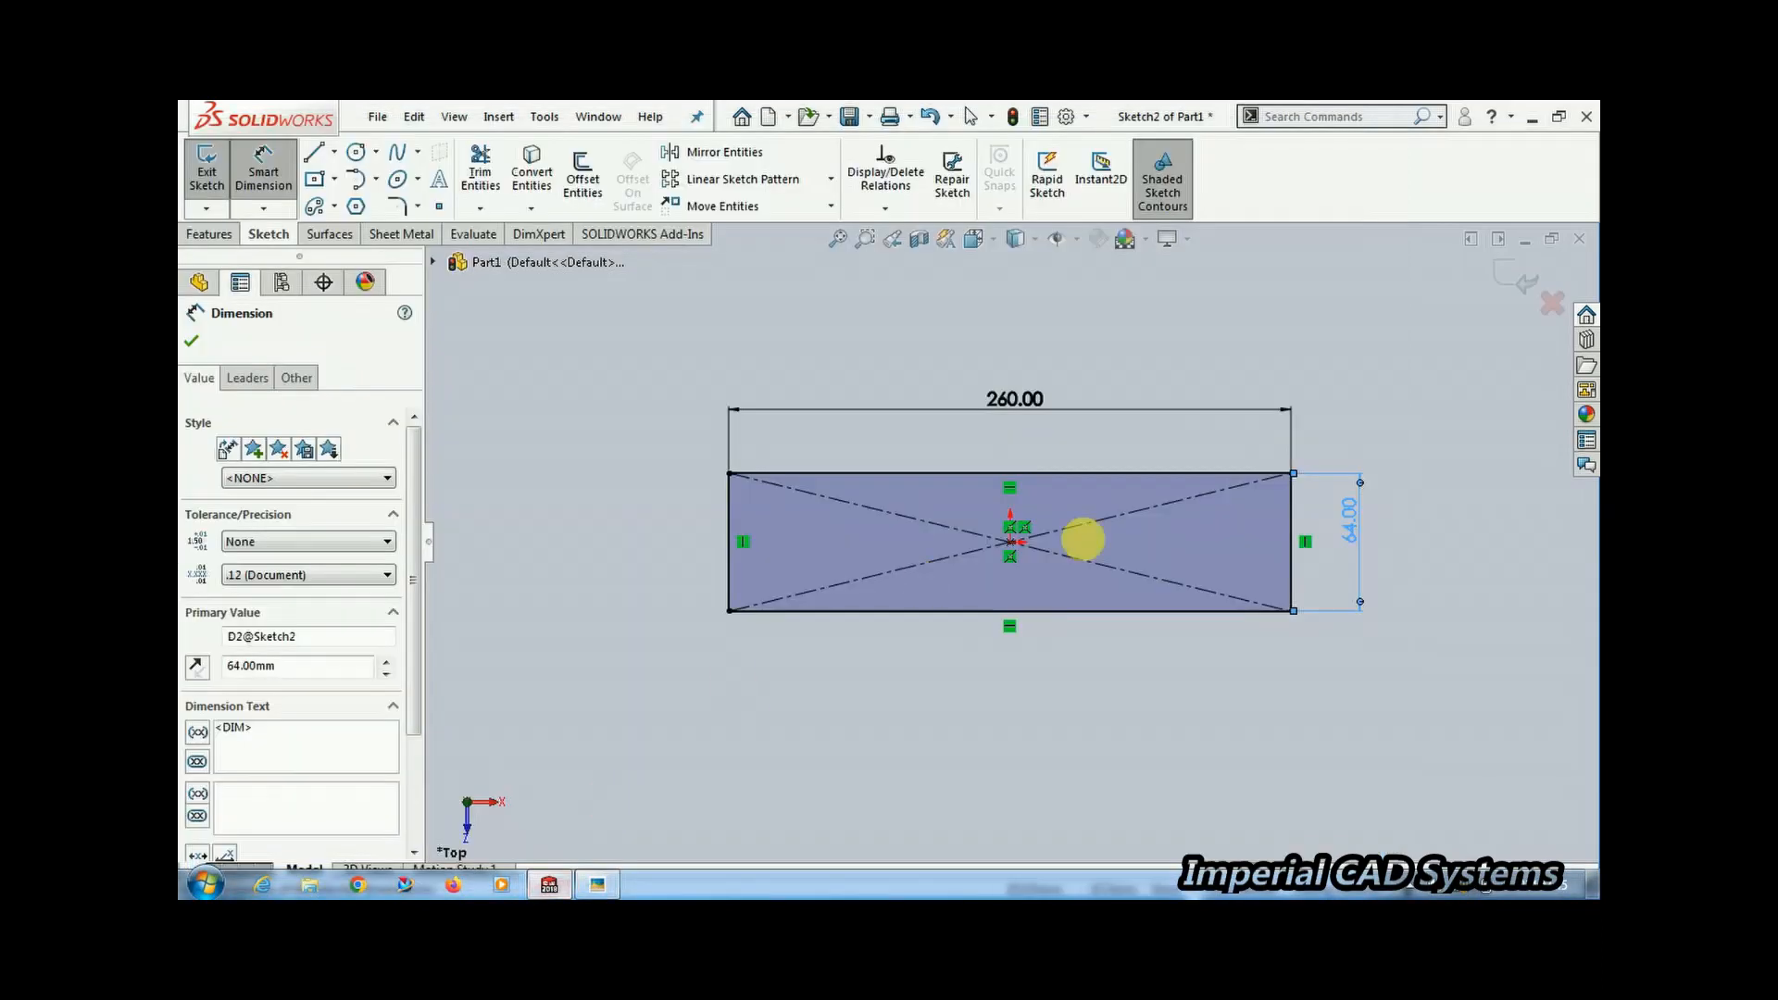
click(1521, 285)
middle_drag(1147, 667, 1195, 519)
click(216, 171)
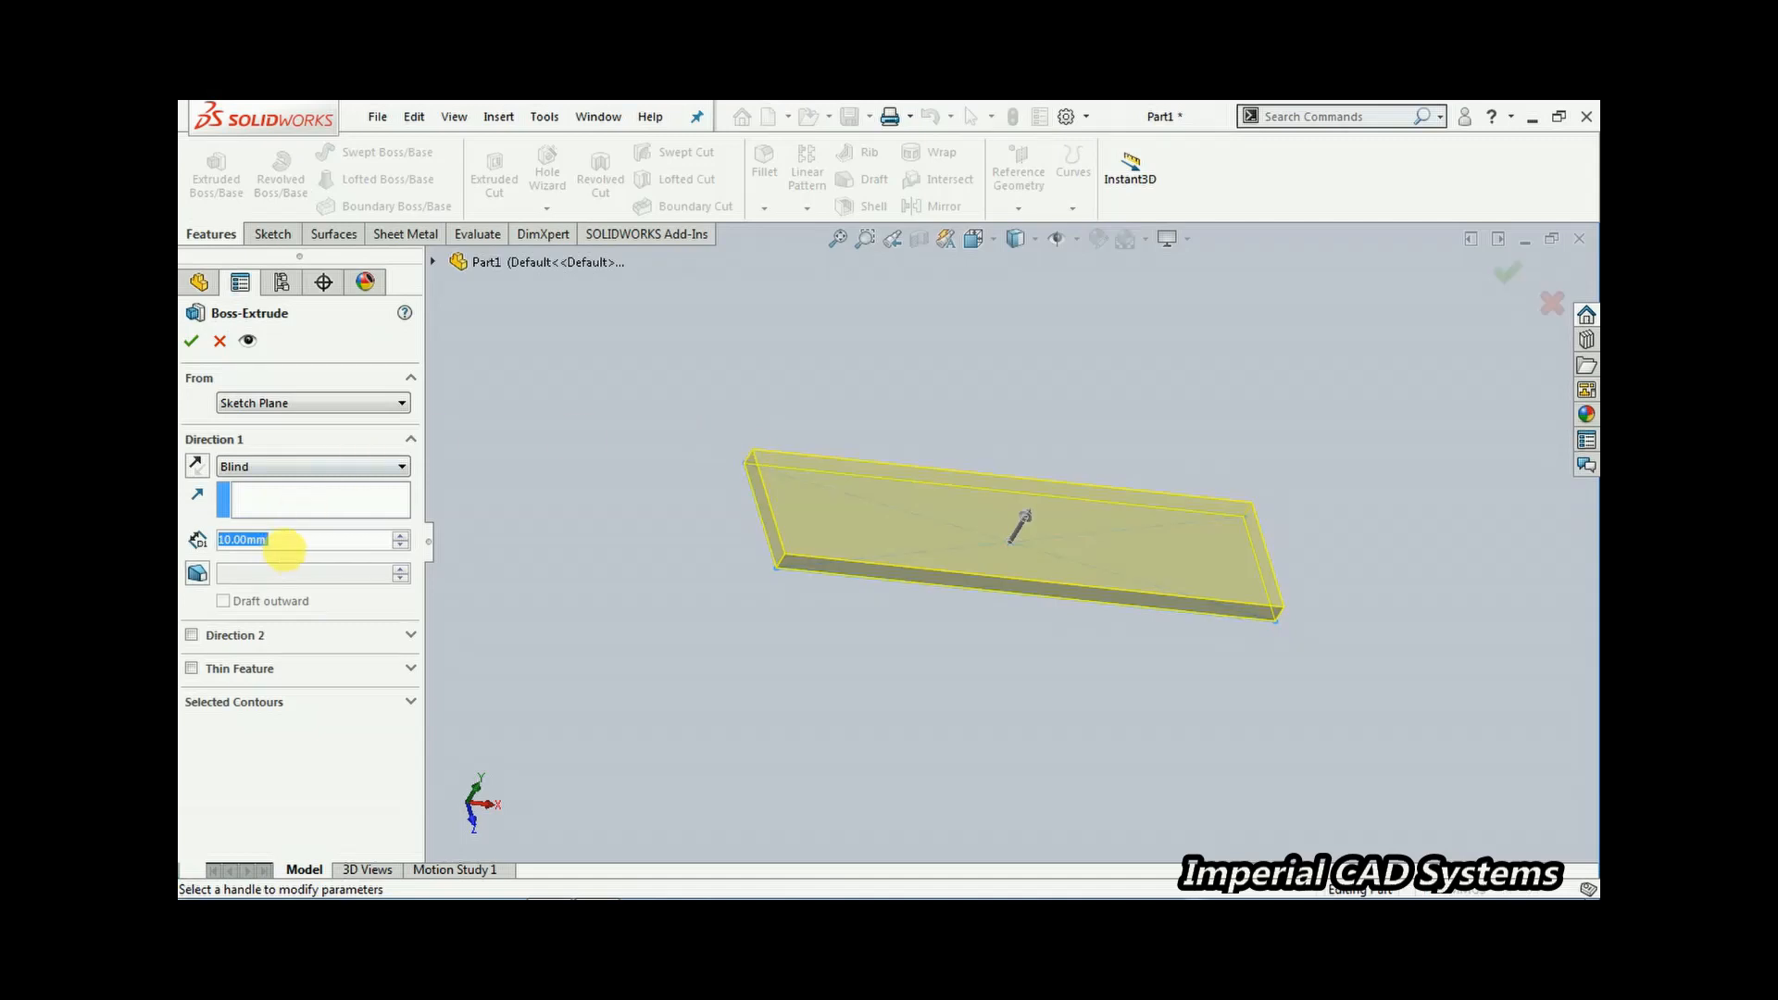
text(22)
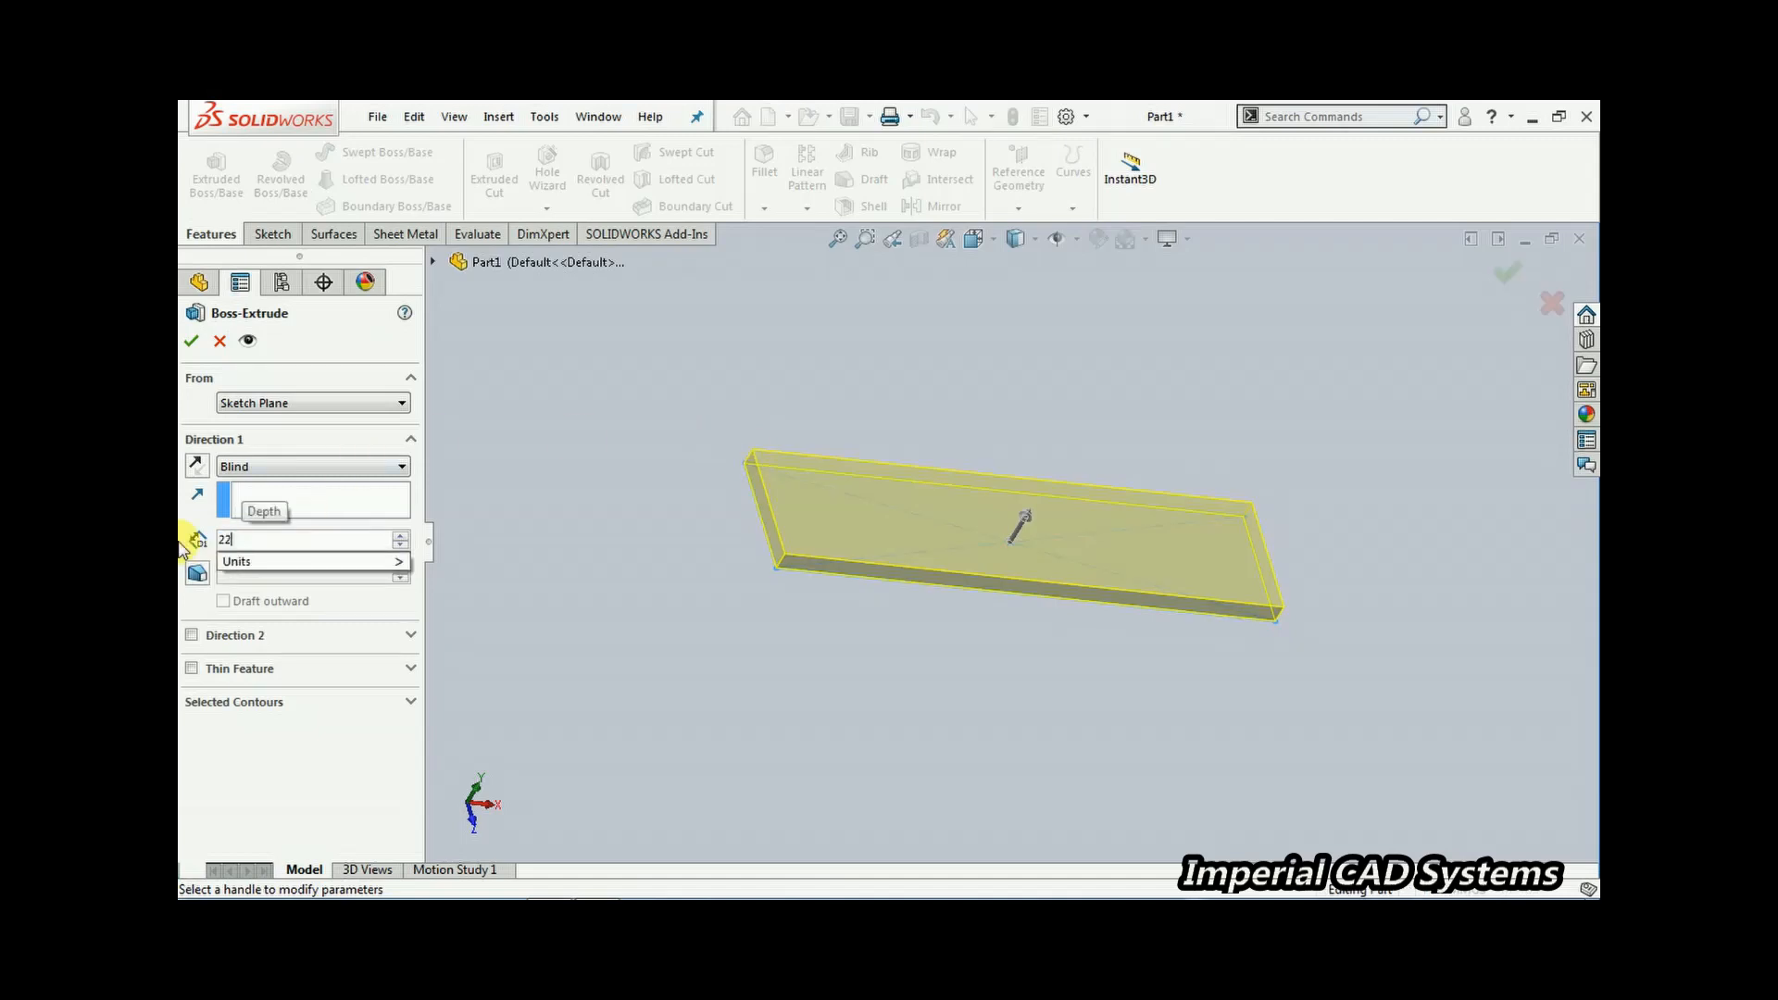
key(Return)
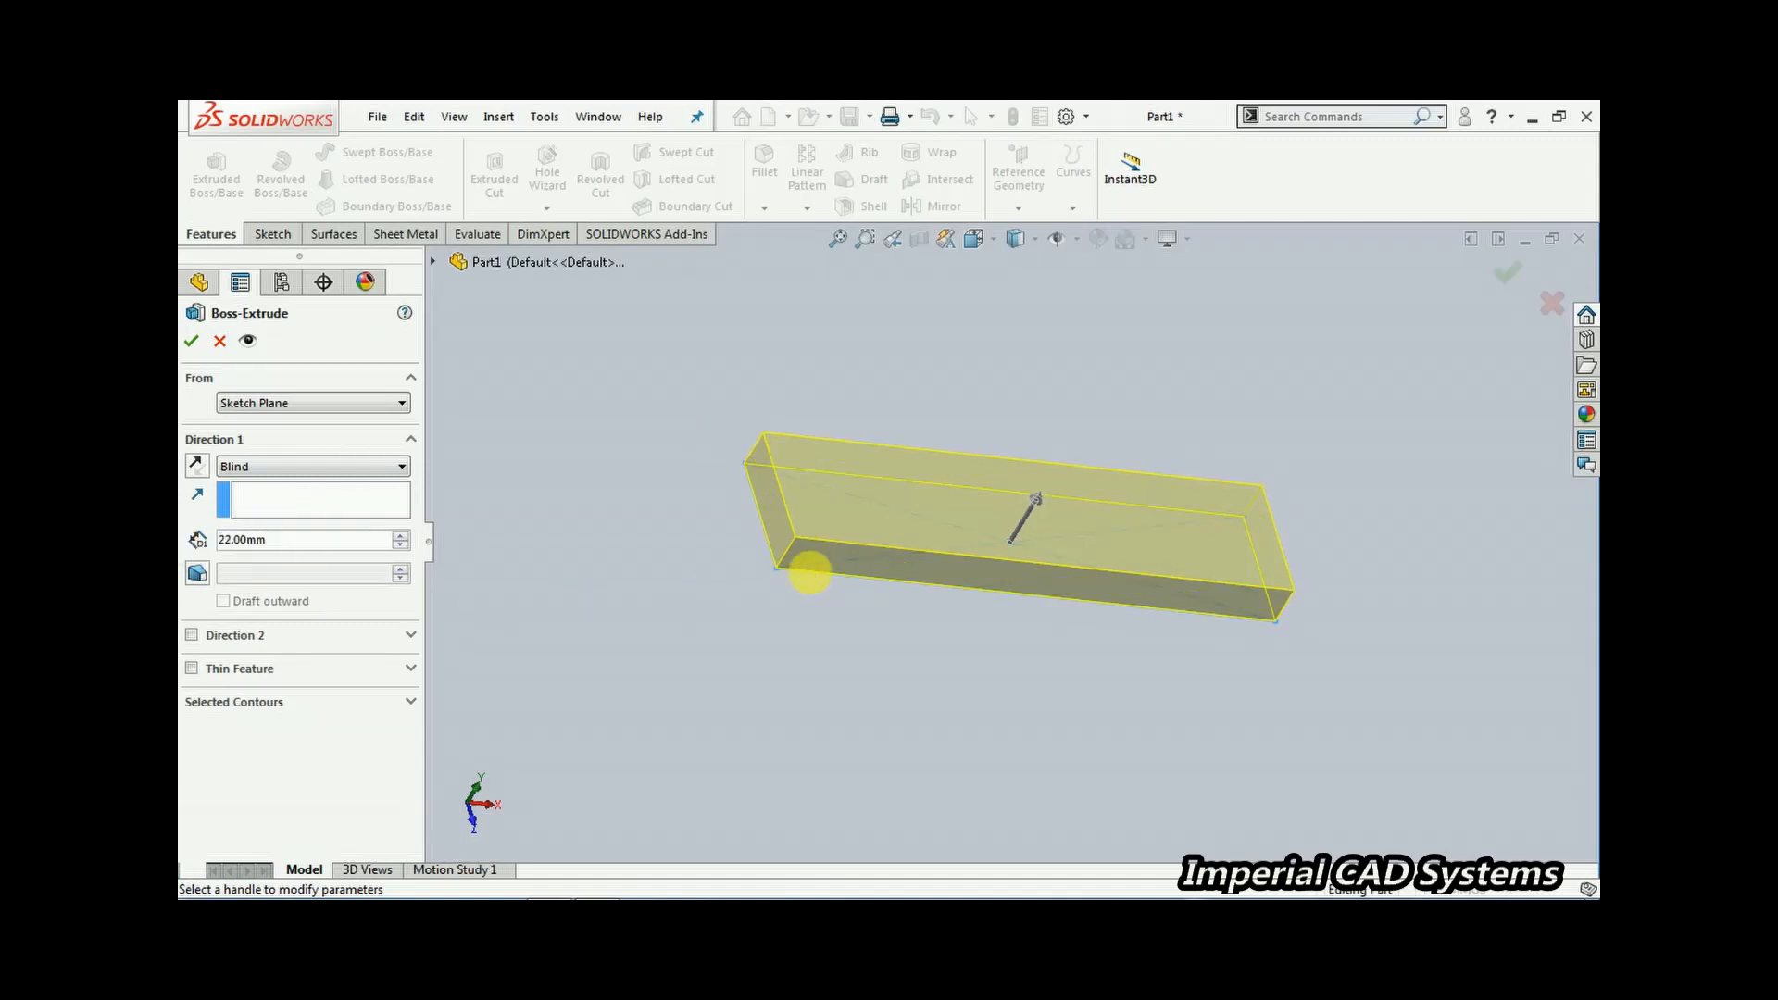
click(193, 343)
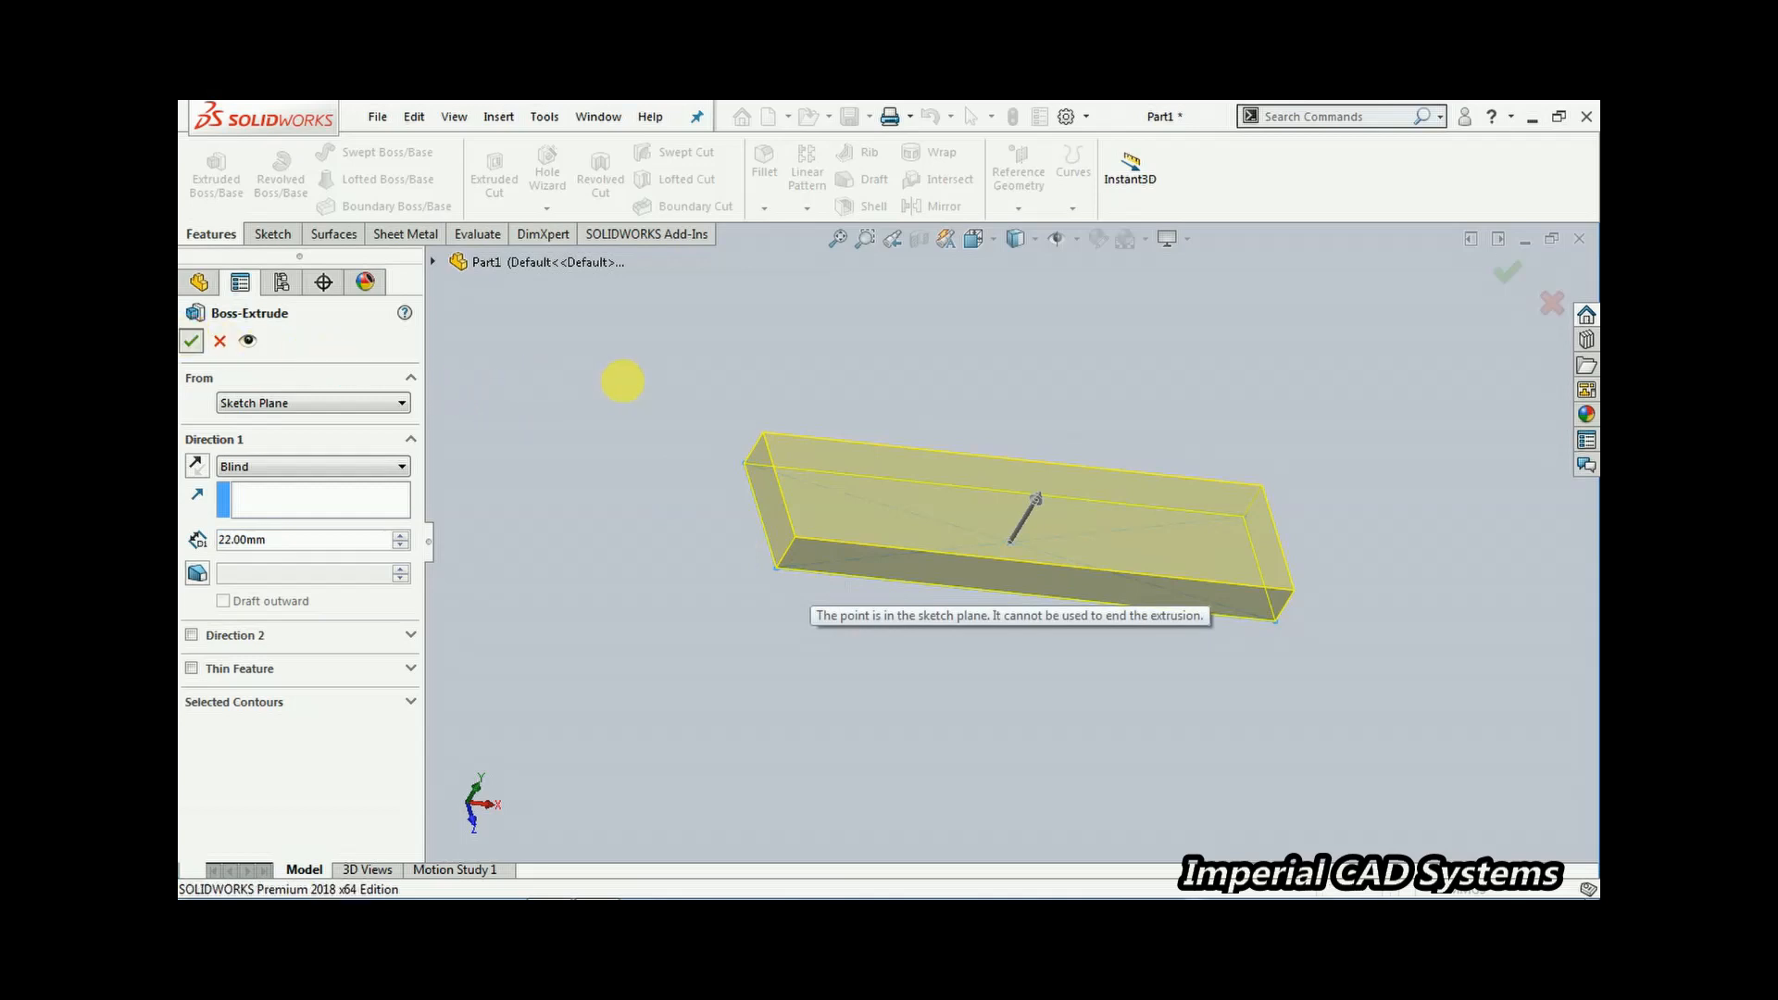
middle_drag(623, 386, 731, 421)
Apply a green colour appearance to the extruded block
click(300, 548)
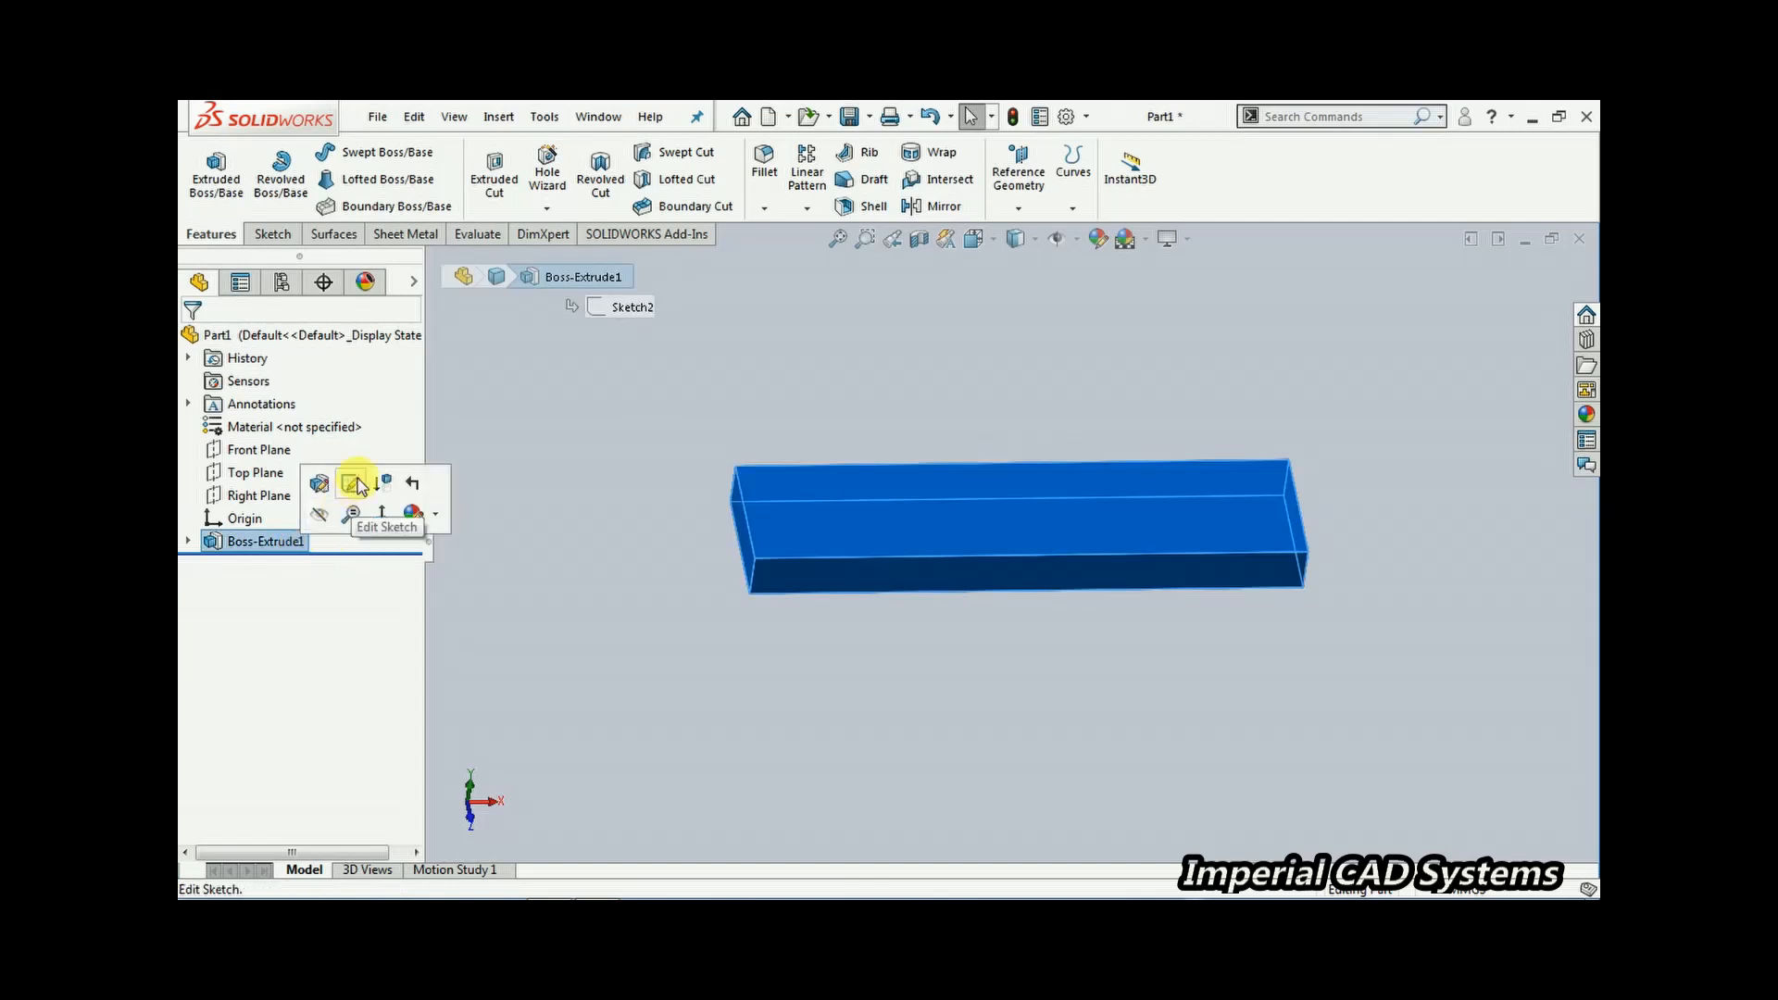
click(414, 515)
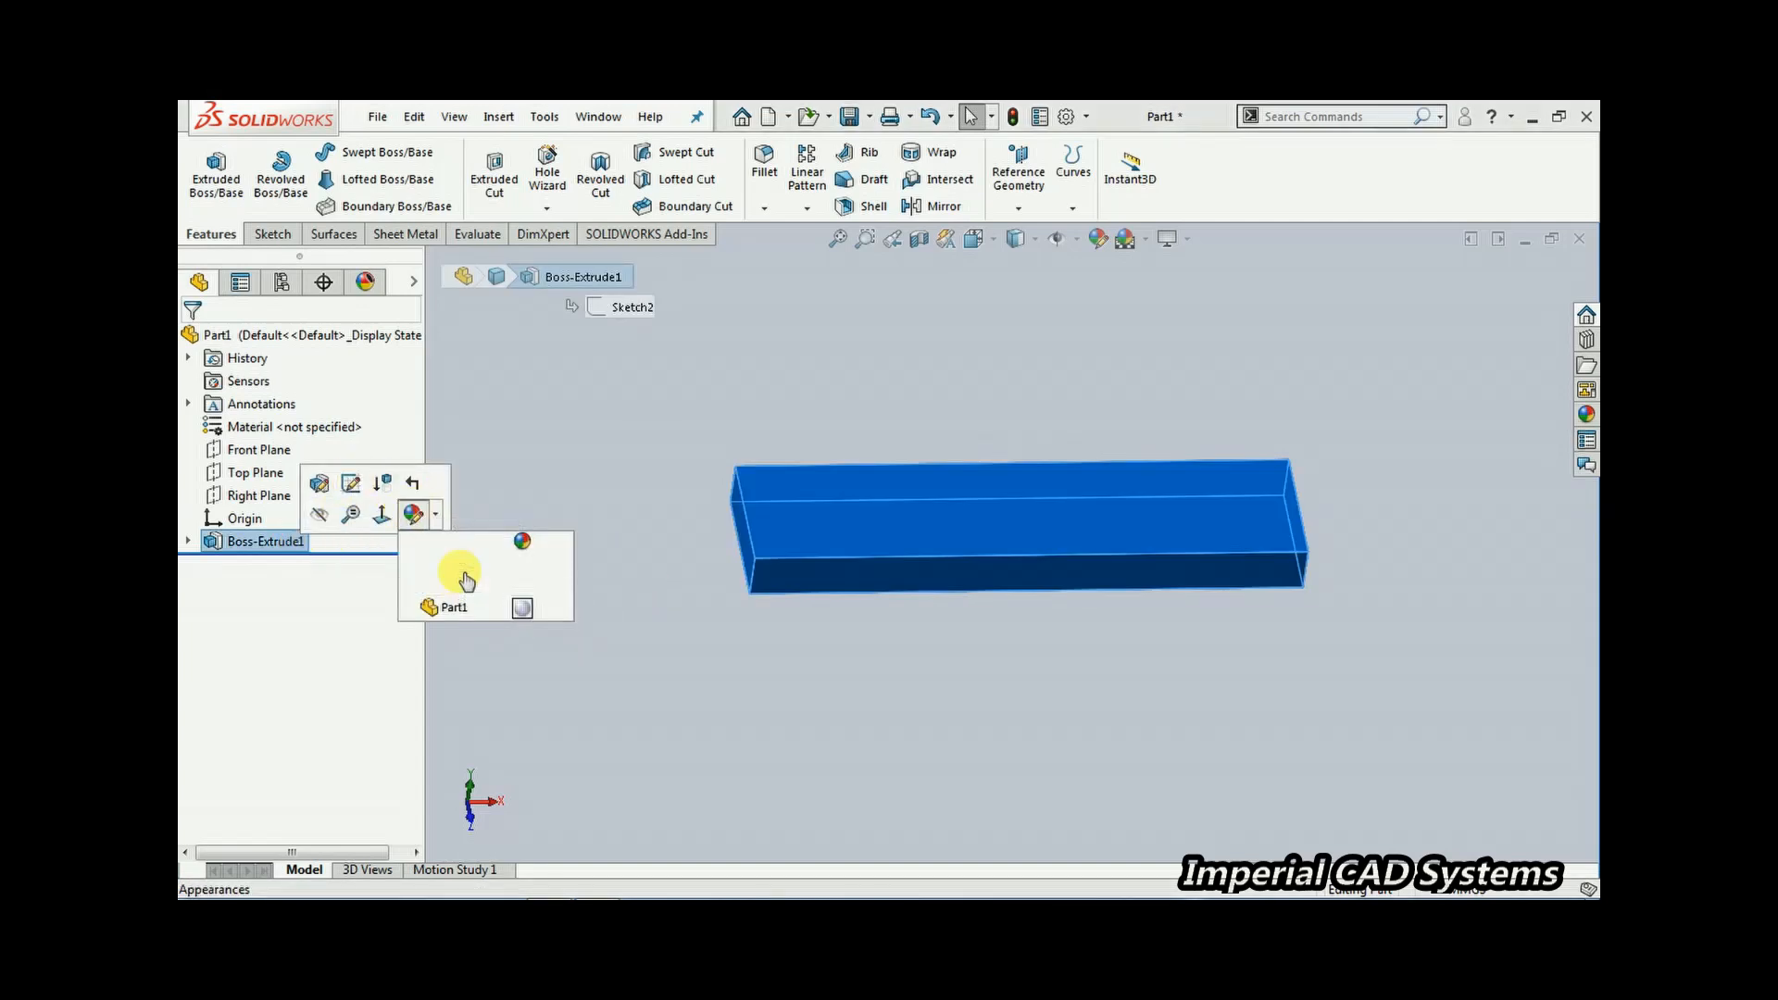
click(472, 567)
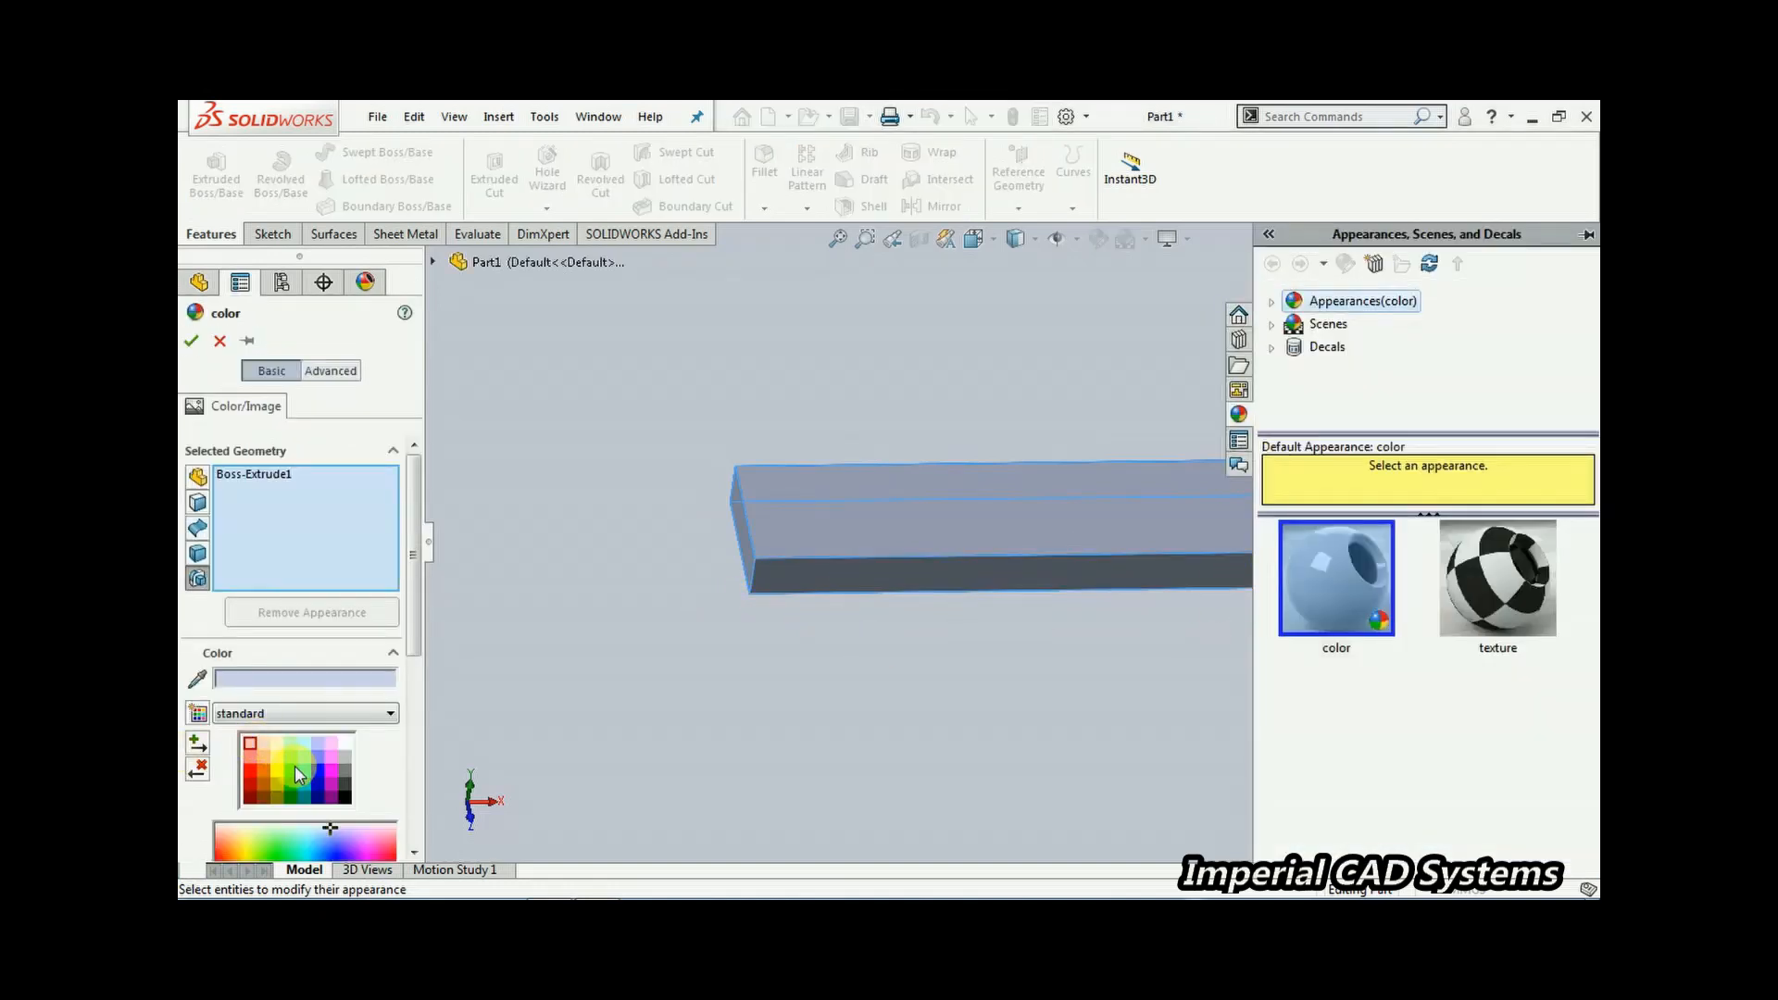
click(292, 769)
click(191, 342)
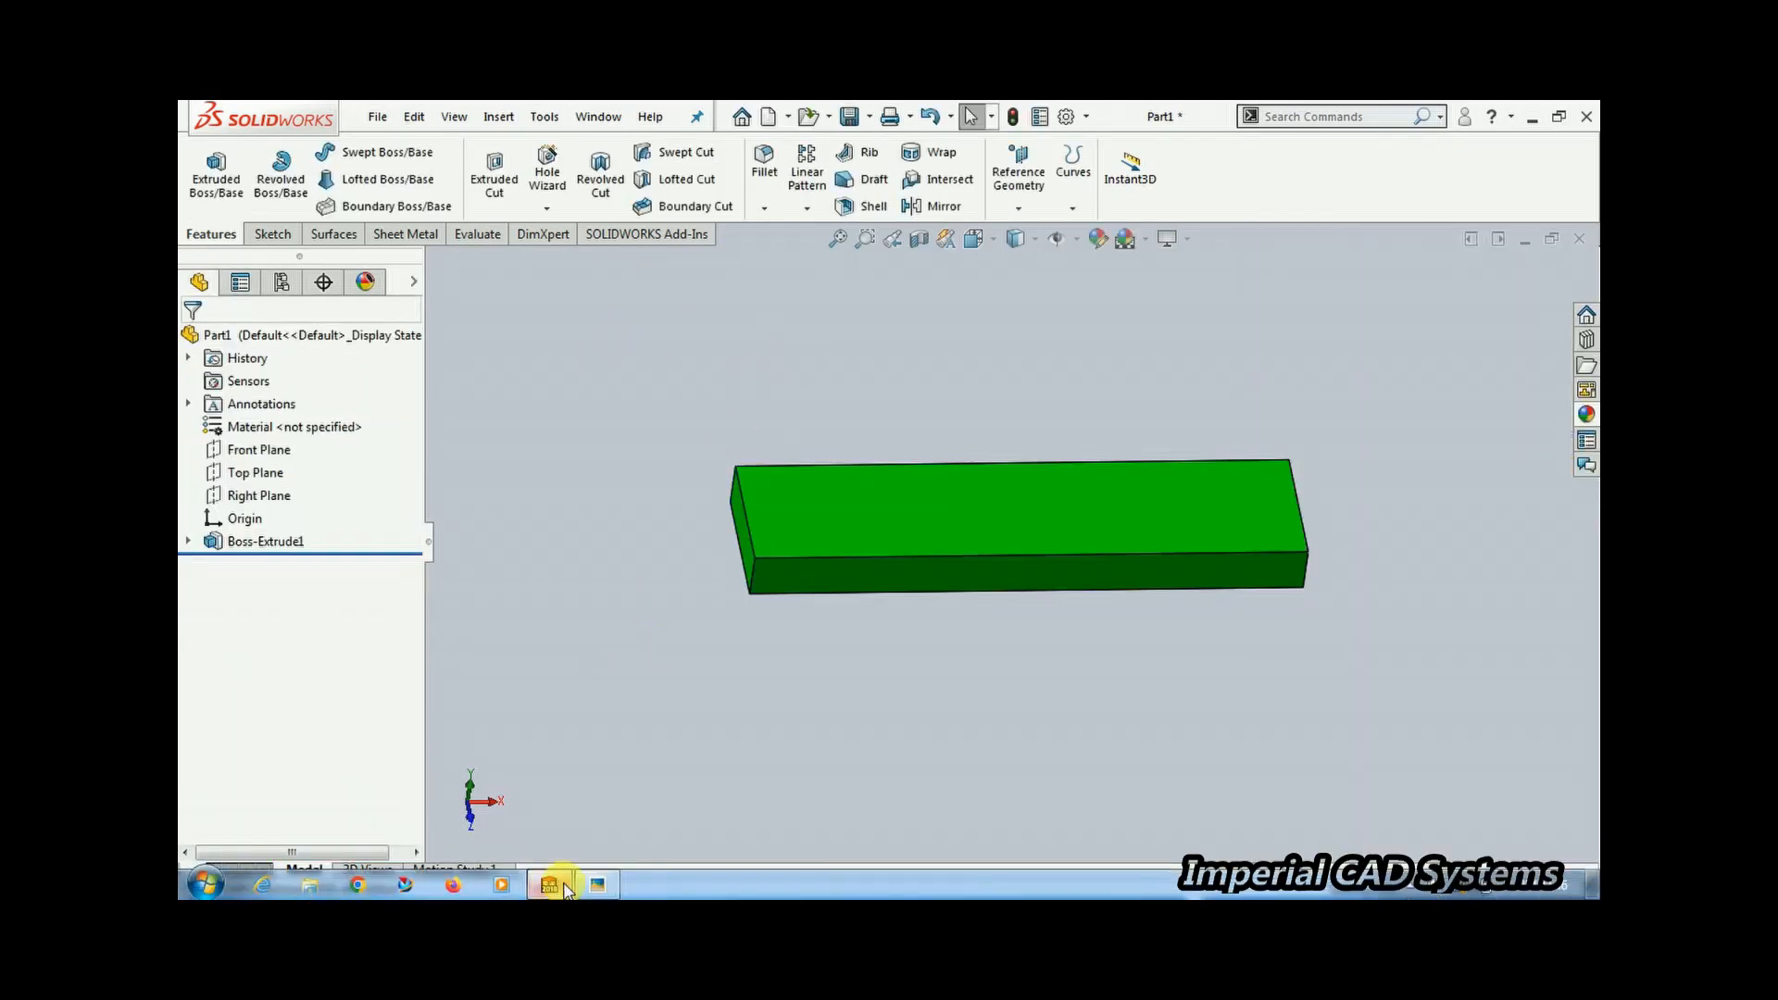
Check the reference drawing and open a new sketch on the Top Plane
click(550, 887)
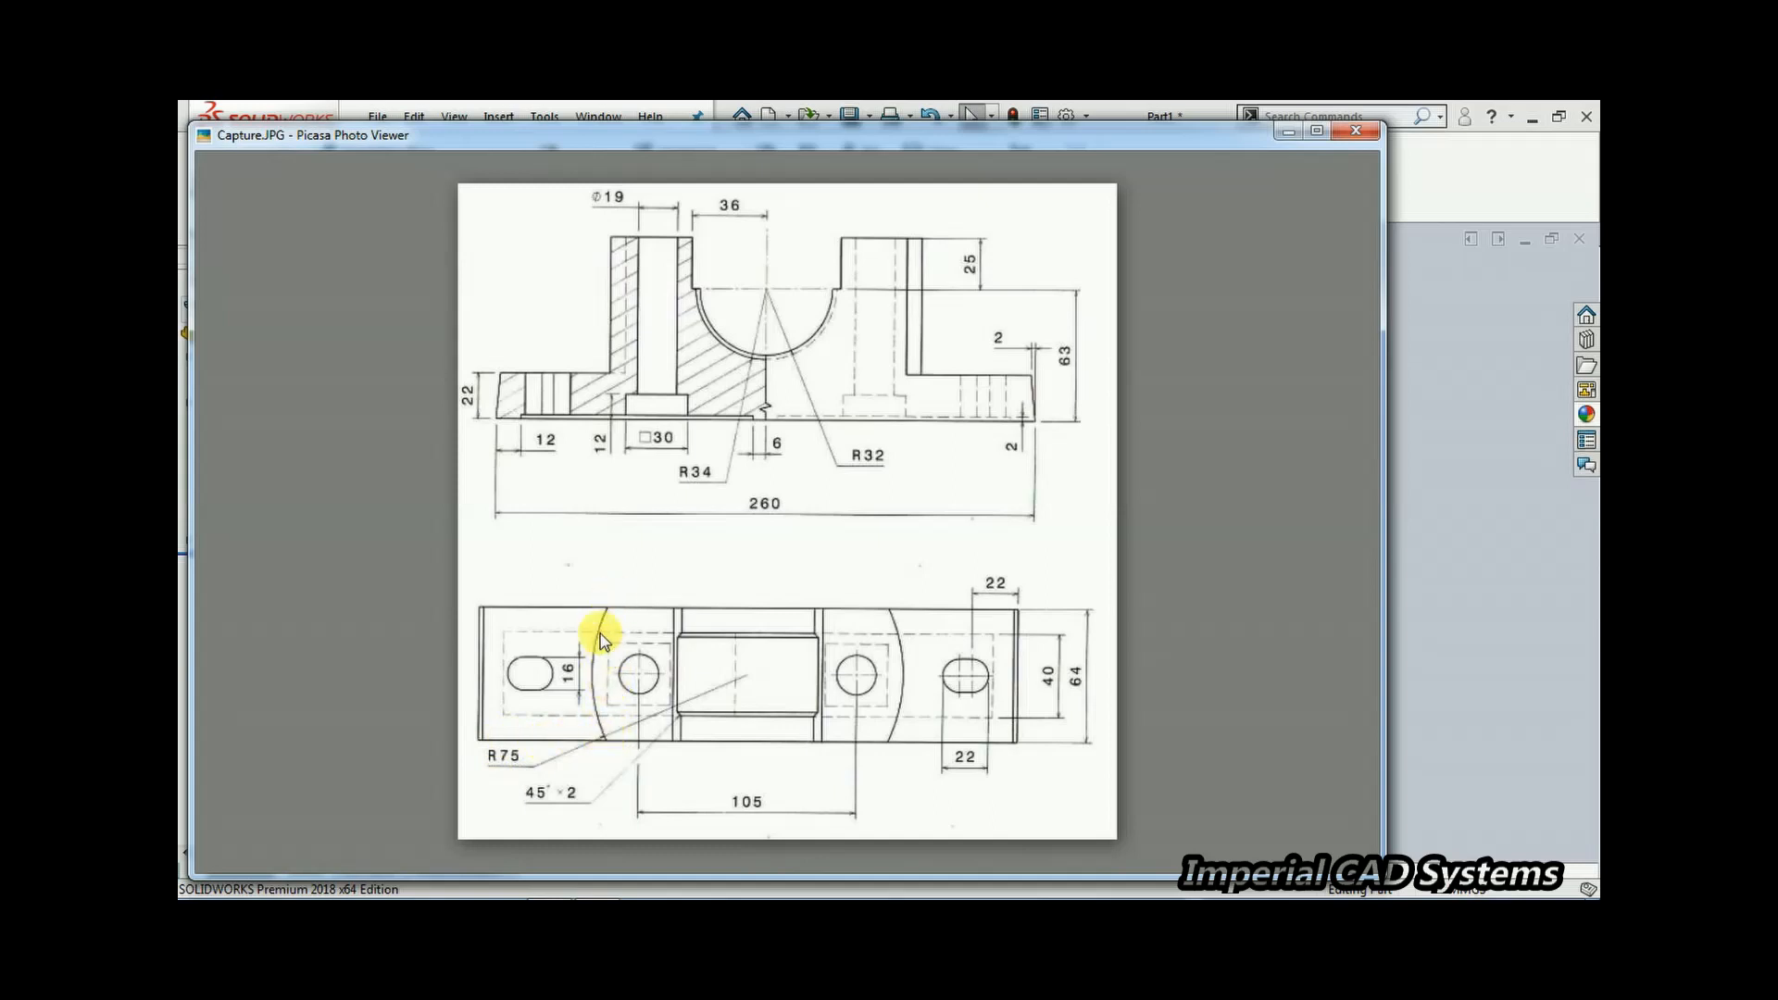
click(1393, 313)
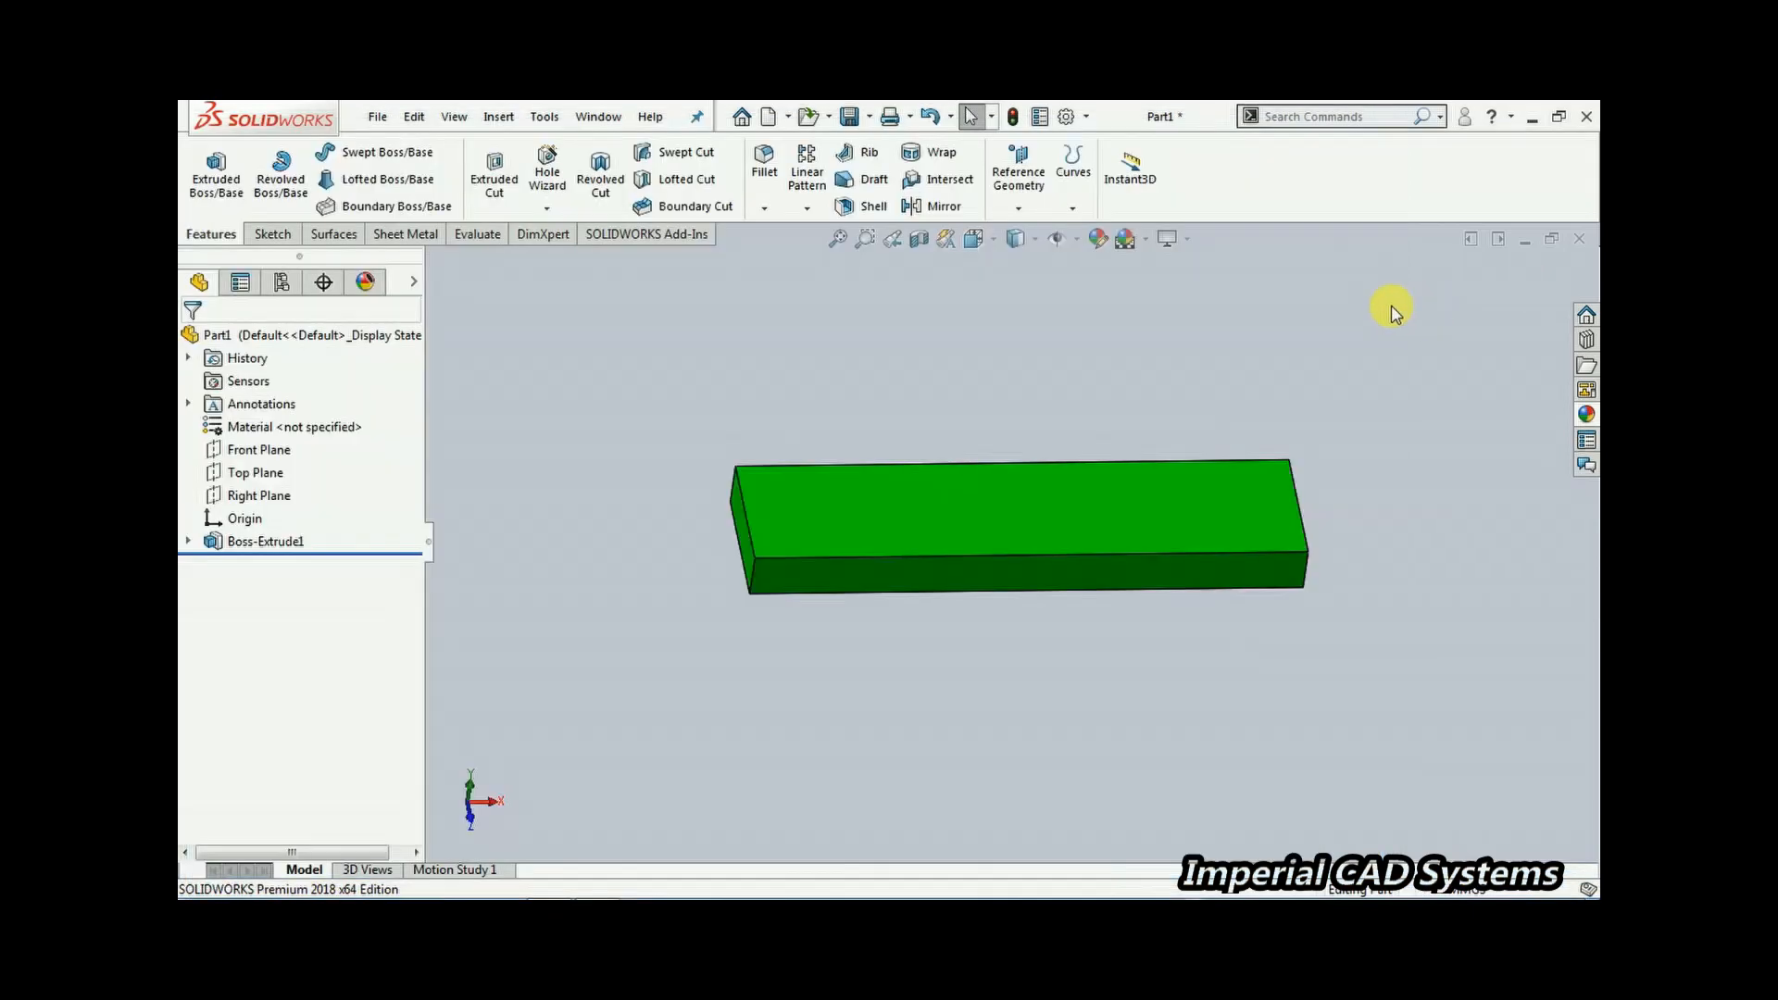
click(252, 473)
middle_drag(842, 595, 694, 472)
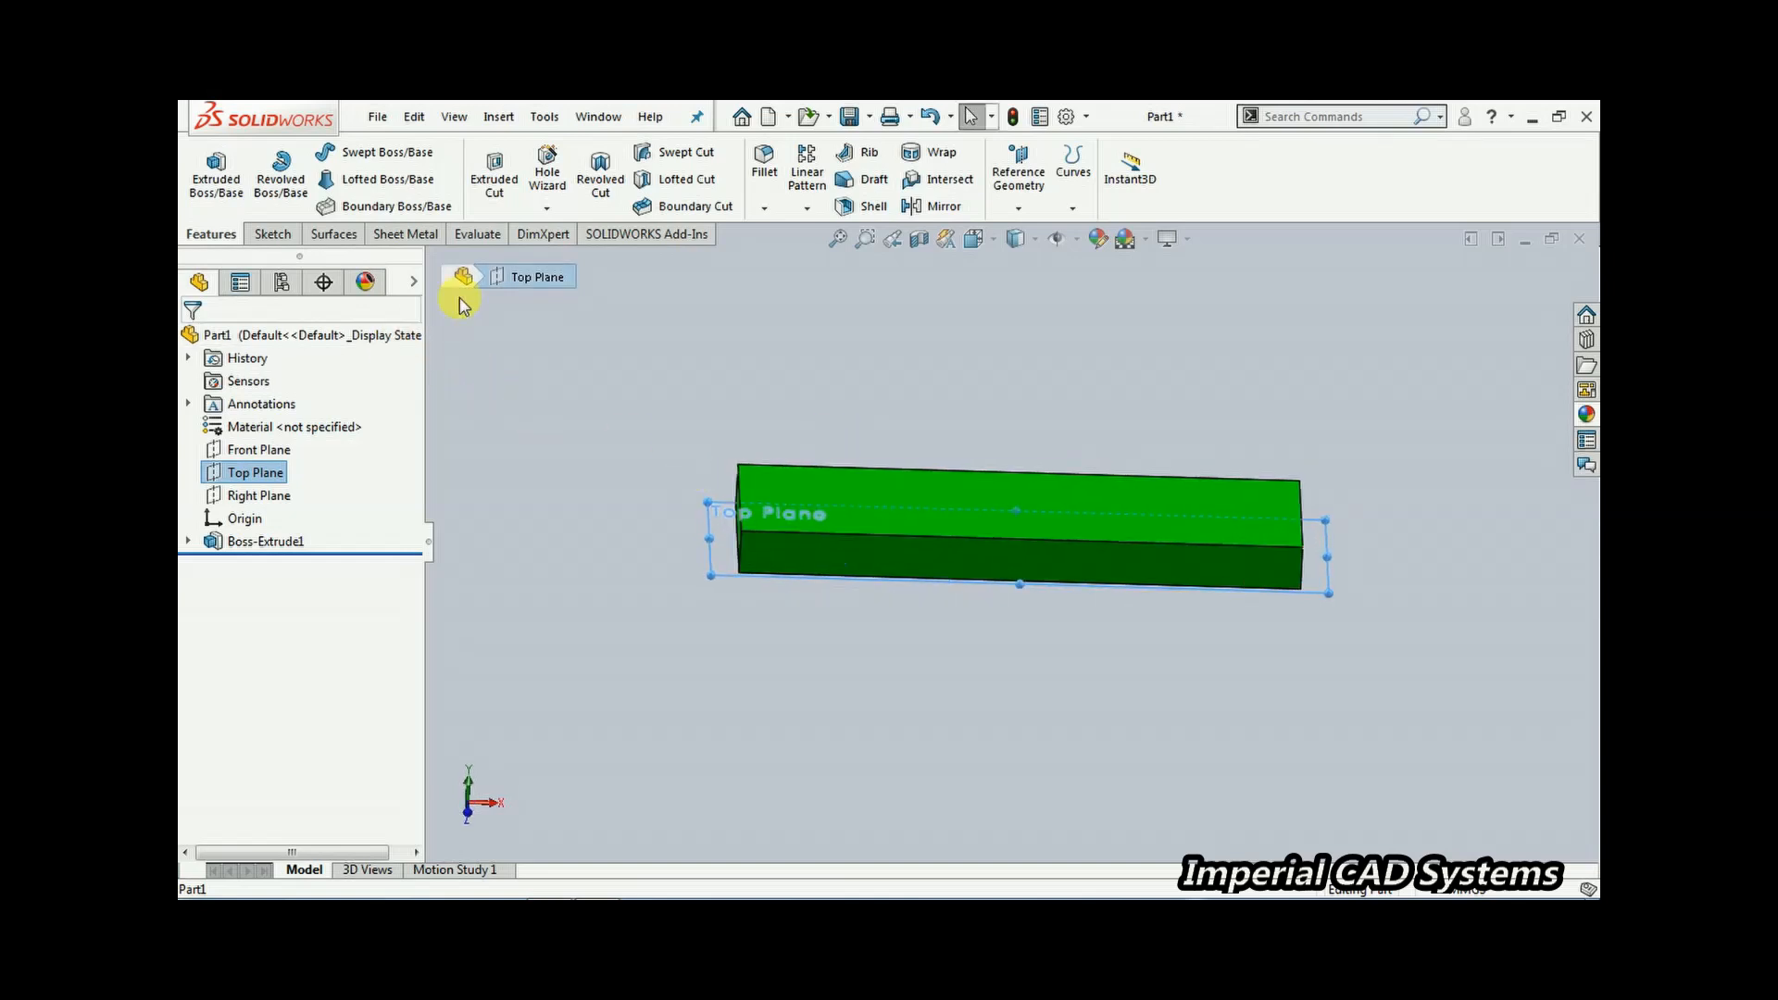
click(279, 474)
click(297, 436)
click(507, 450)
click(250, 473)
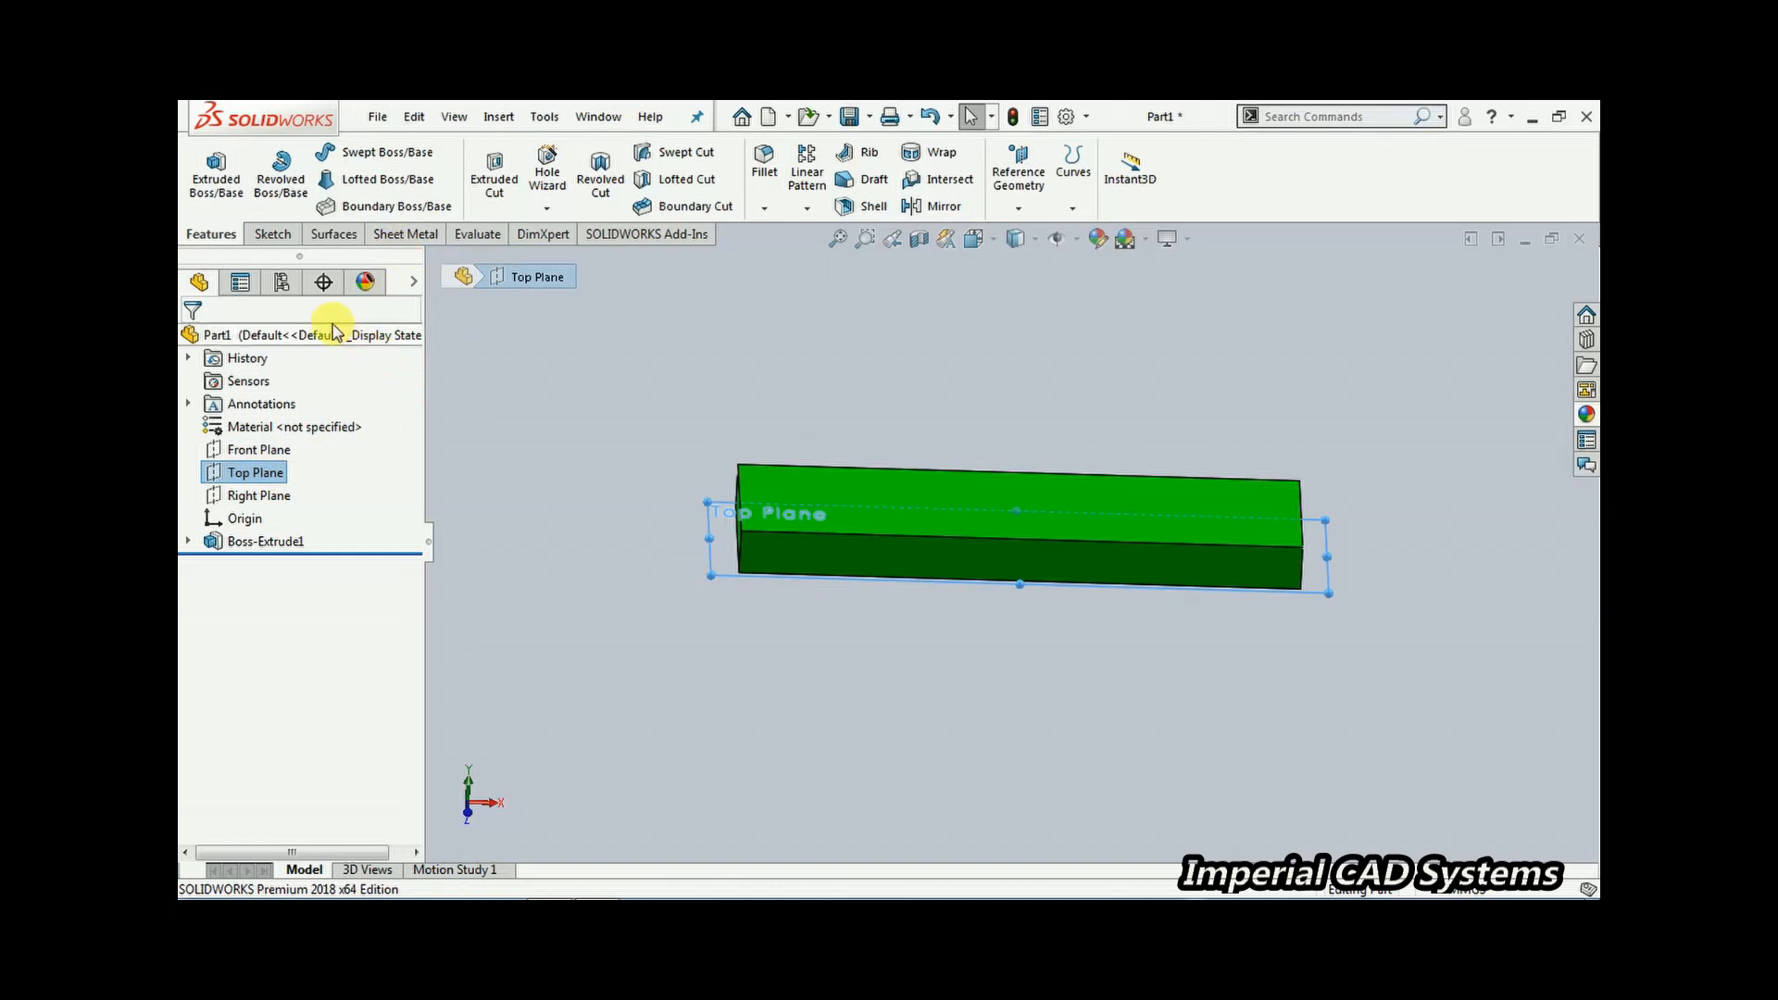
right_click(268, 473)
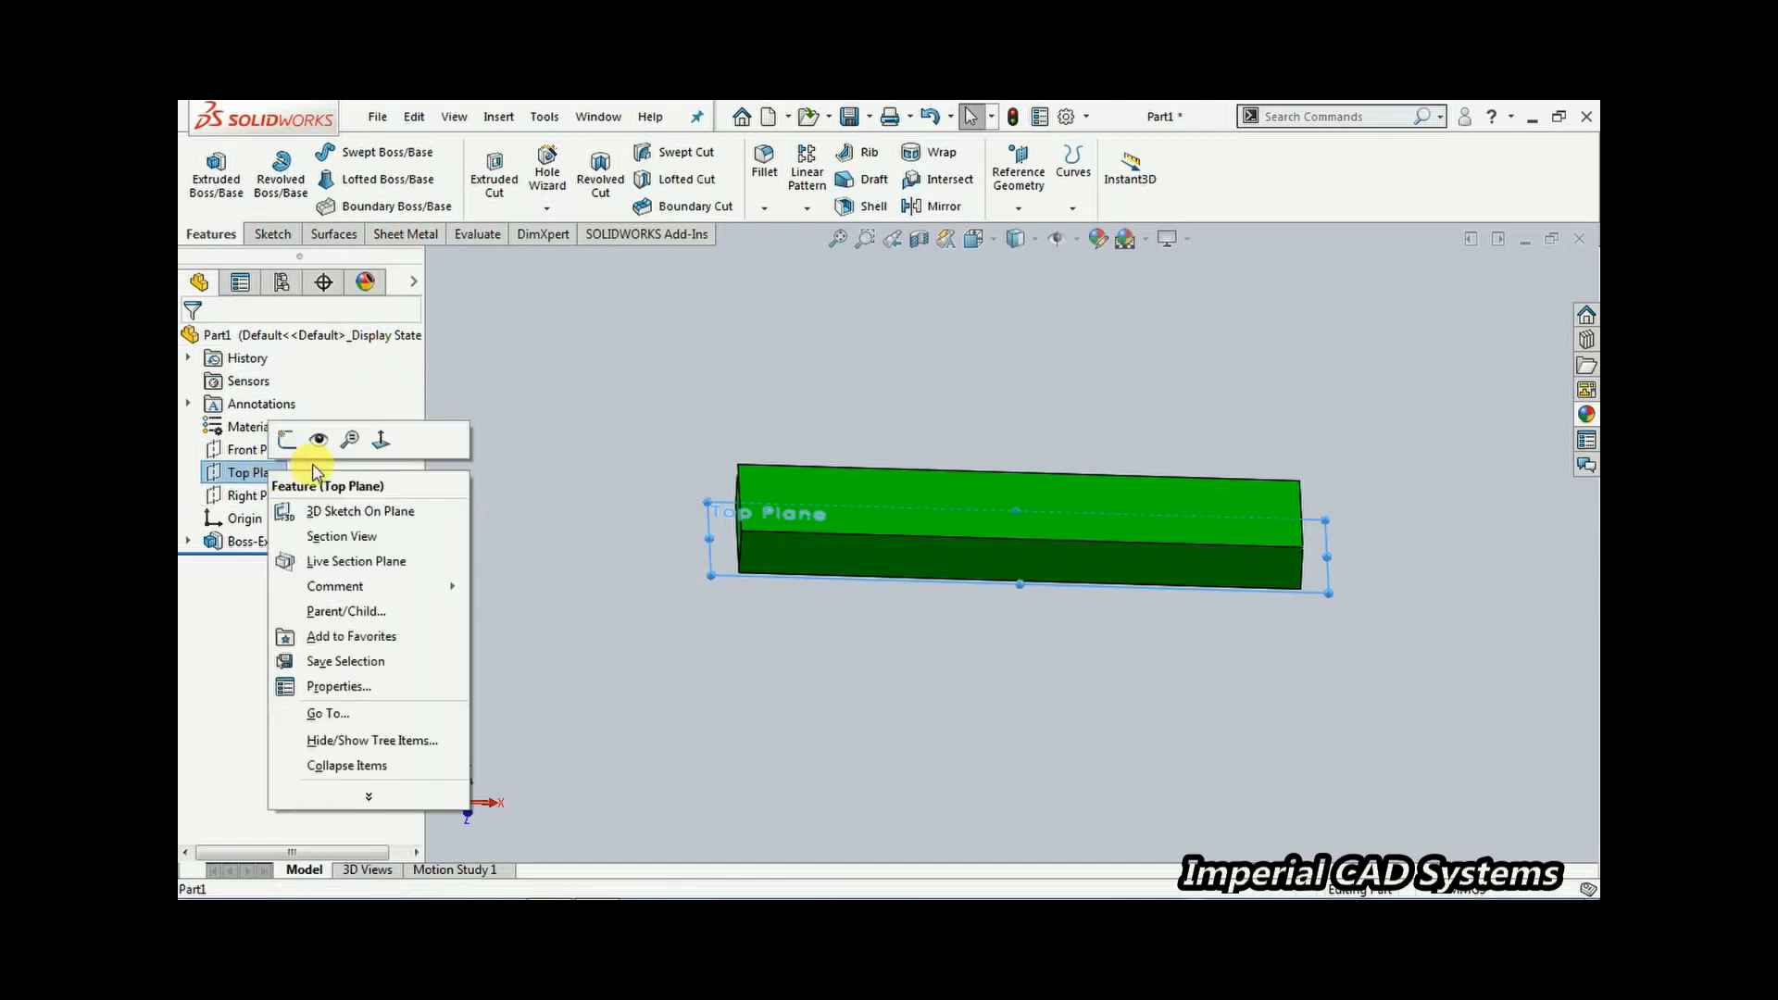
click(289, 442)
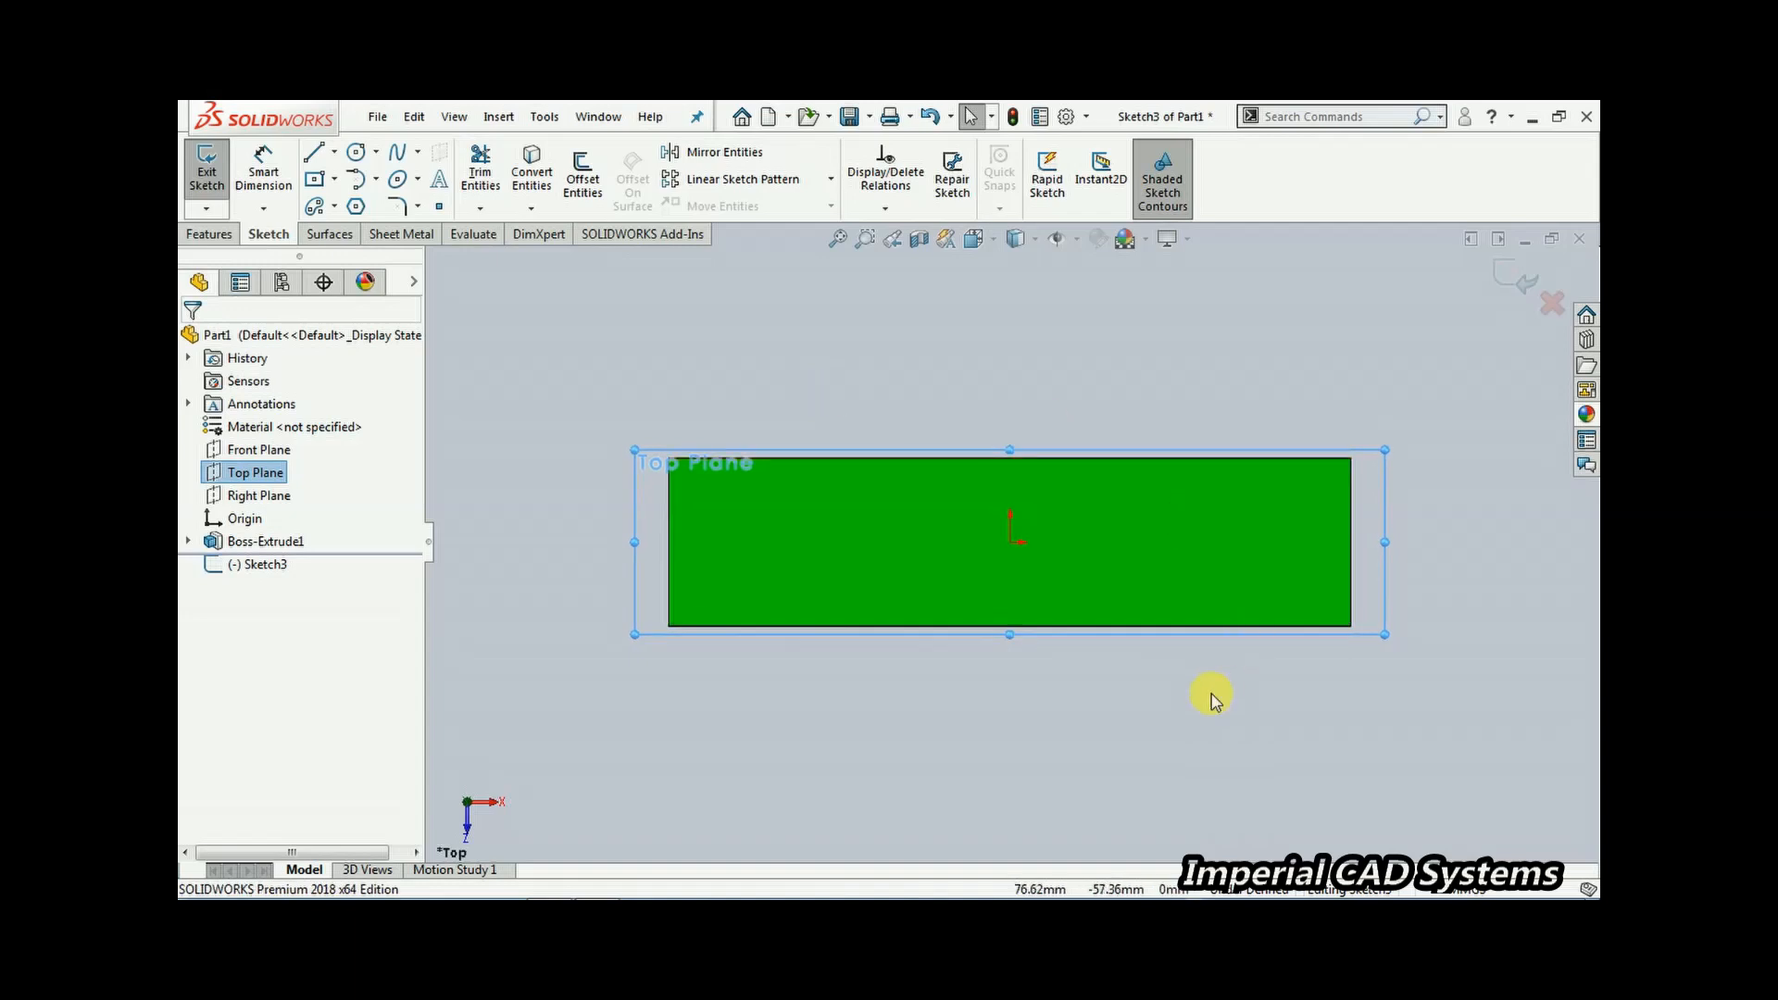
Sketch a centerpoint arc centred at the origin, spanning the block's width left of the origin
scroll(1213, 690, down, 1)
click(657, 305)
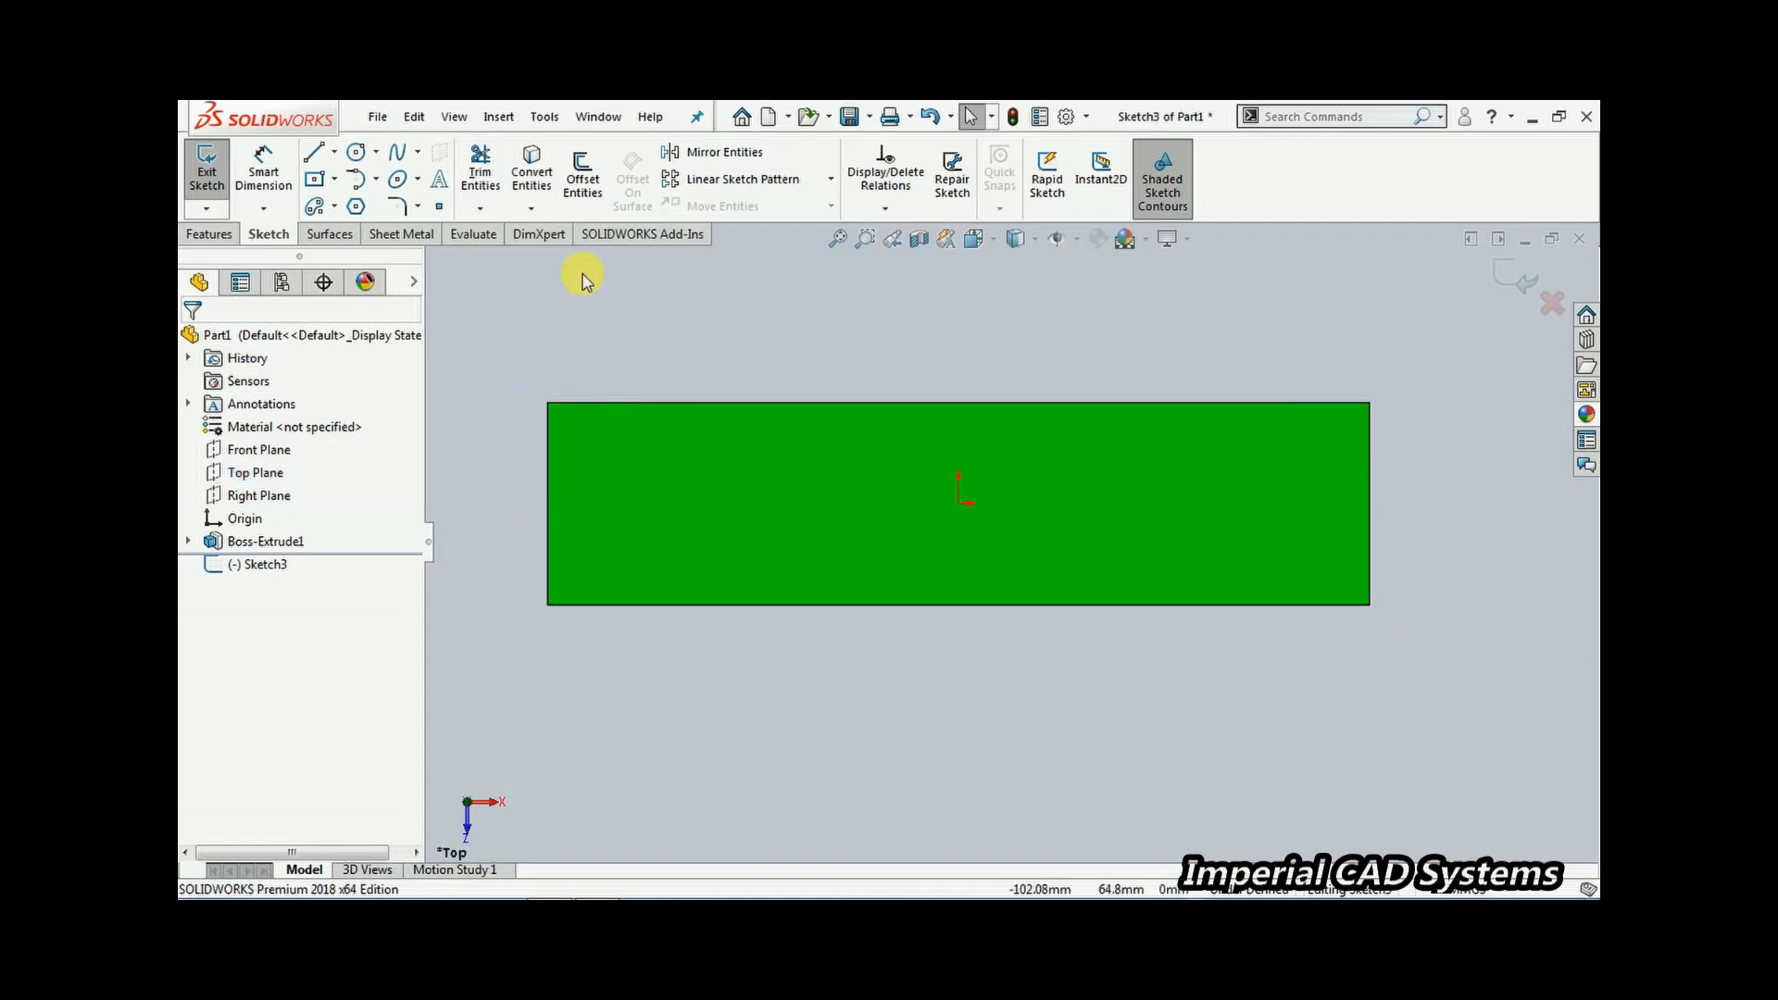
click(376, 178)
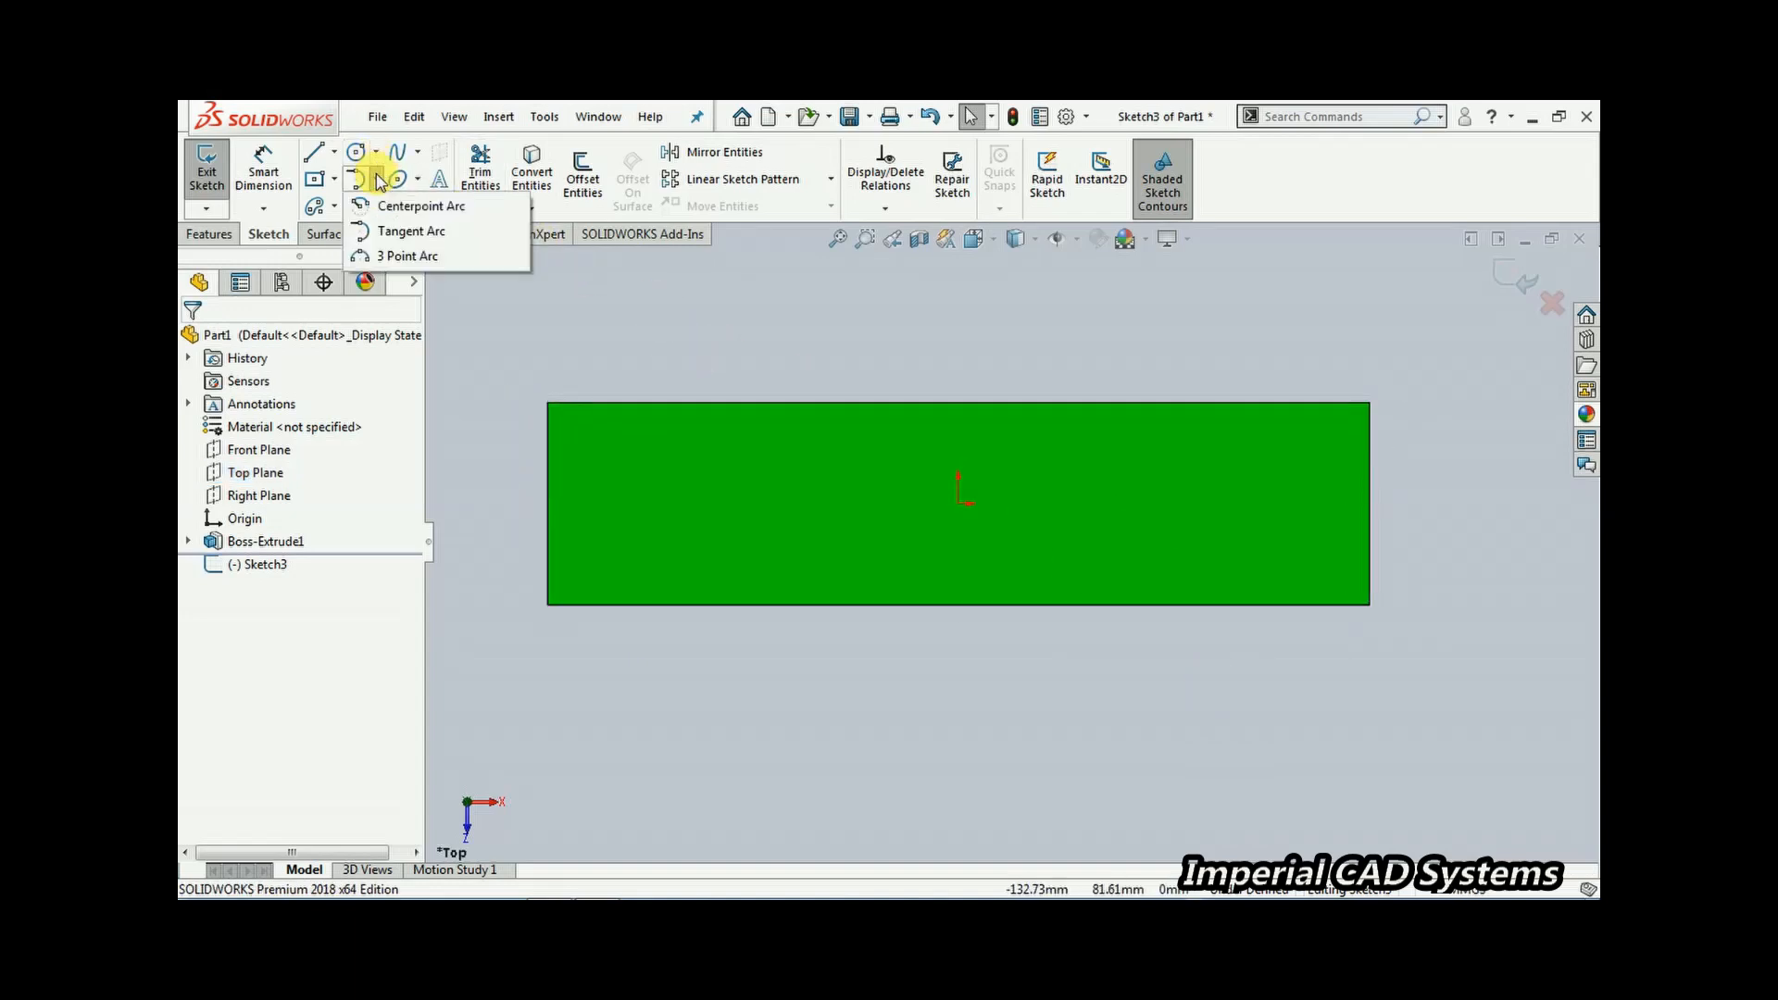
click(412, 206)
click(960, 504)
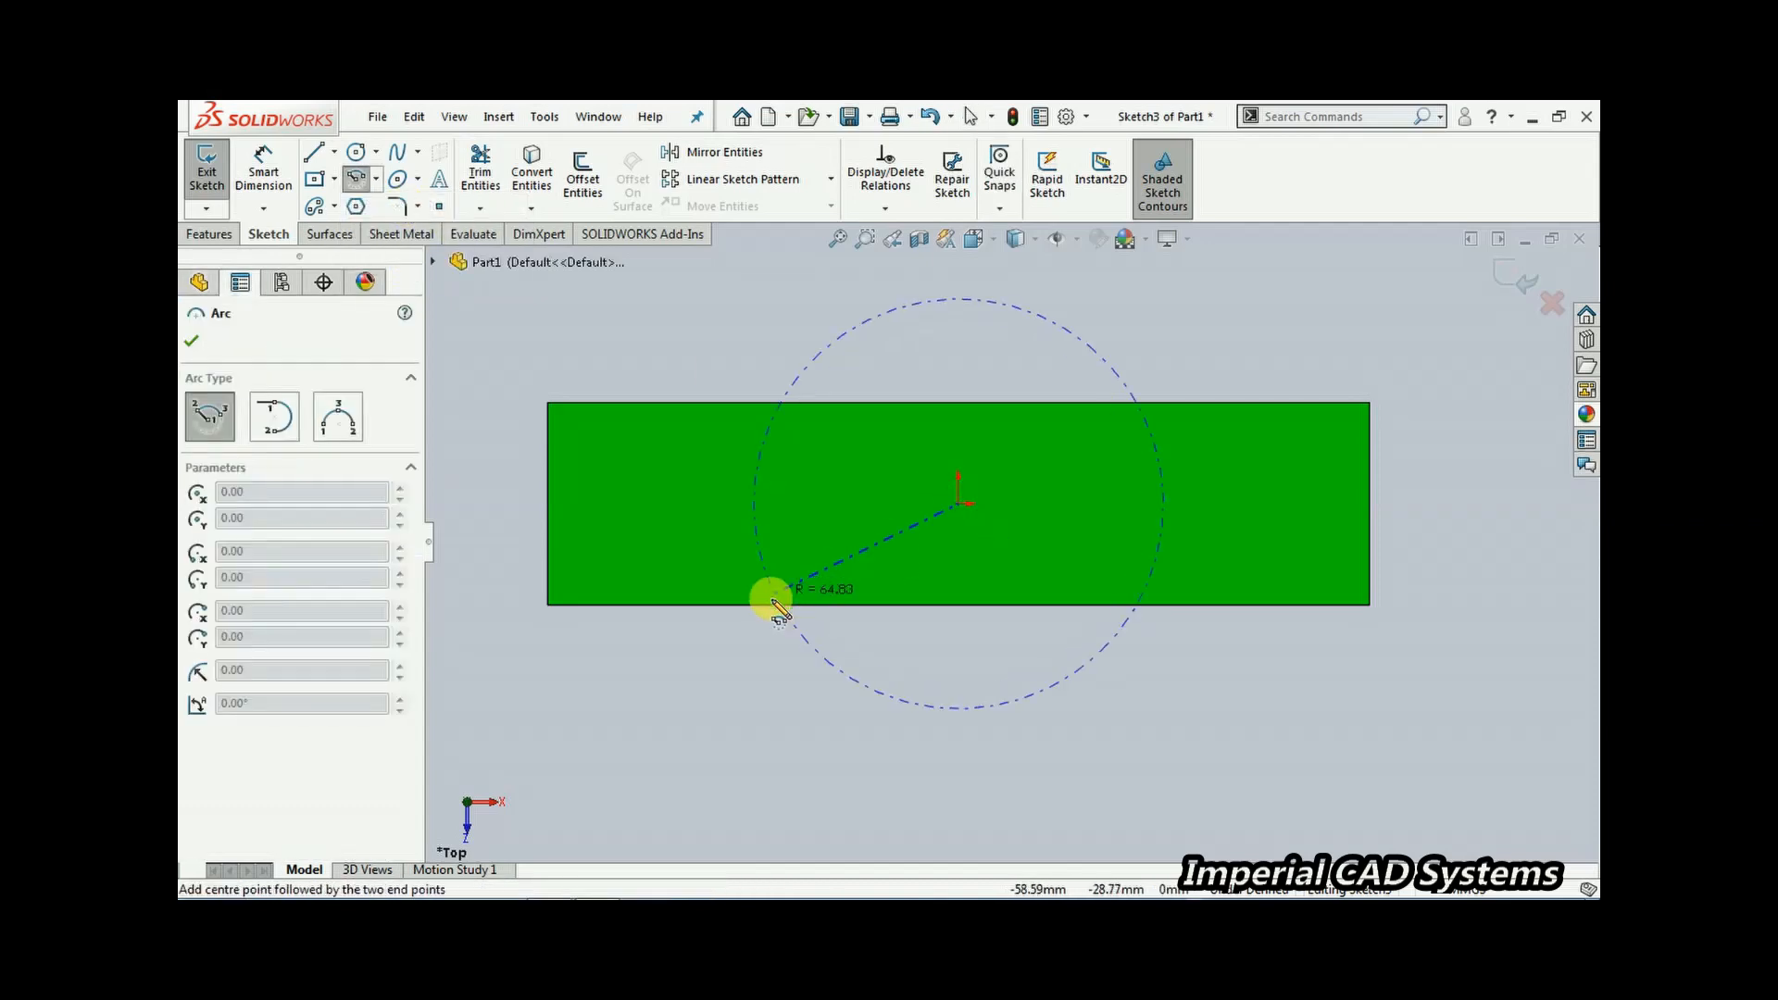
click(752, 594)
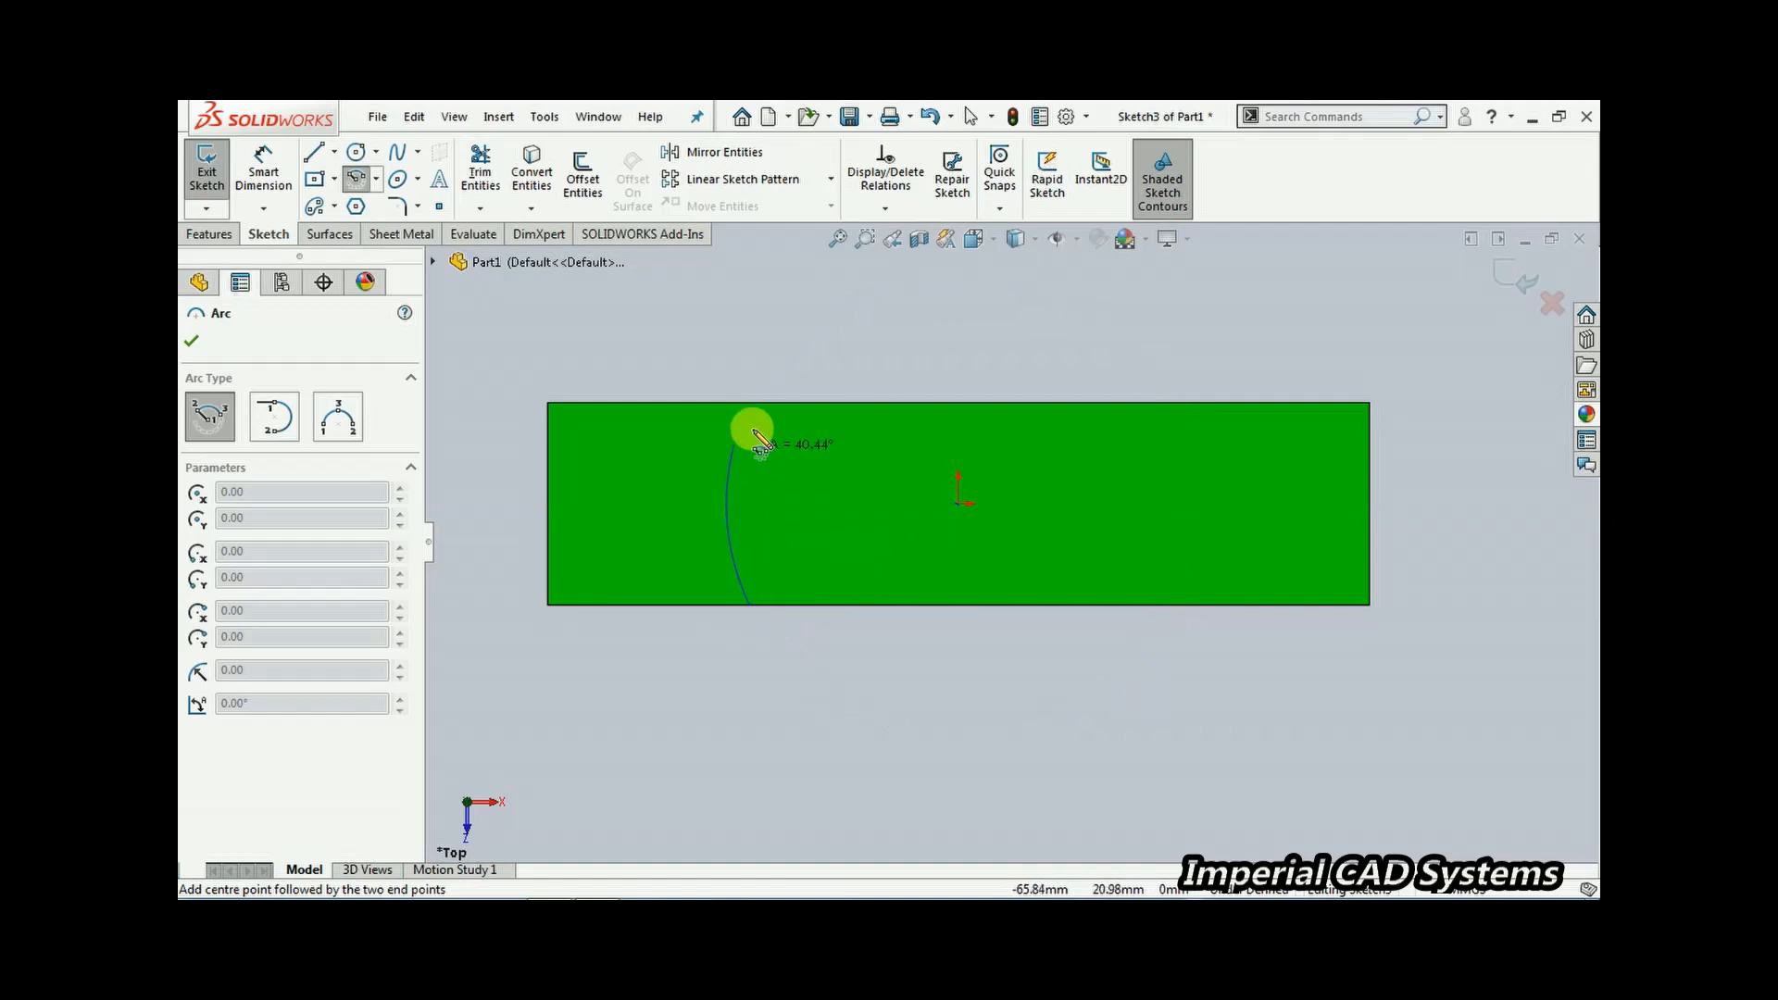
click(752, 404)
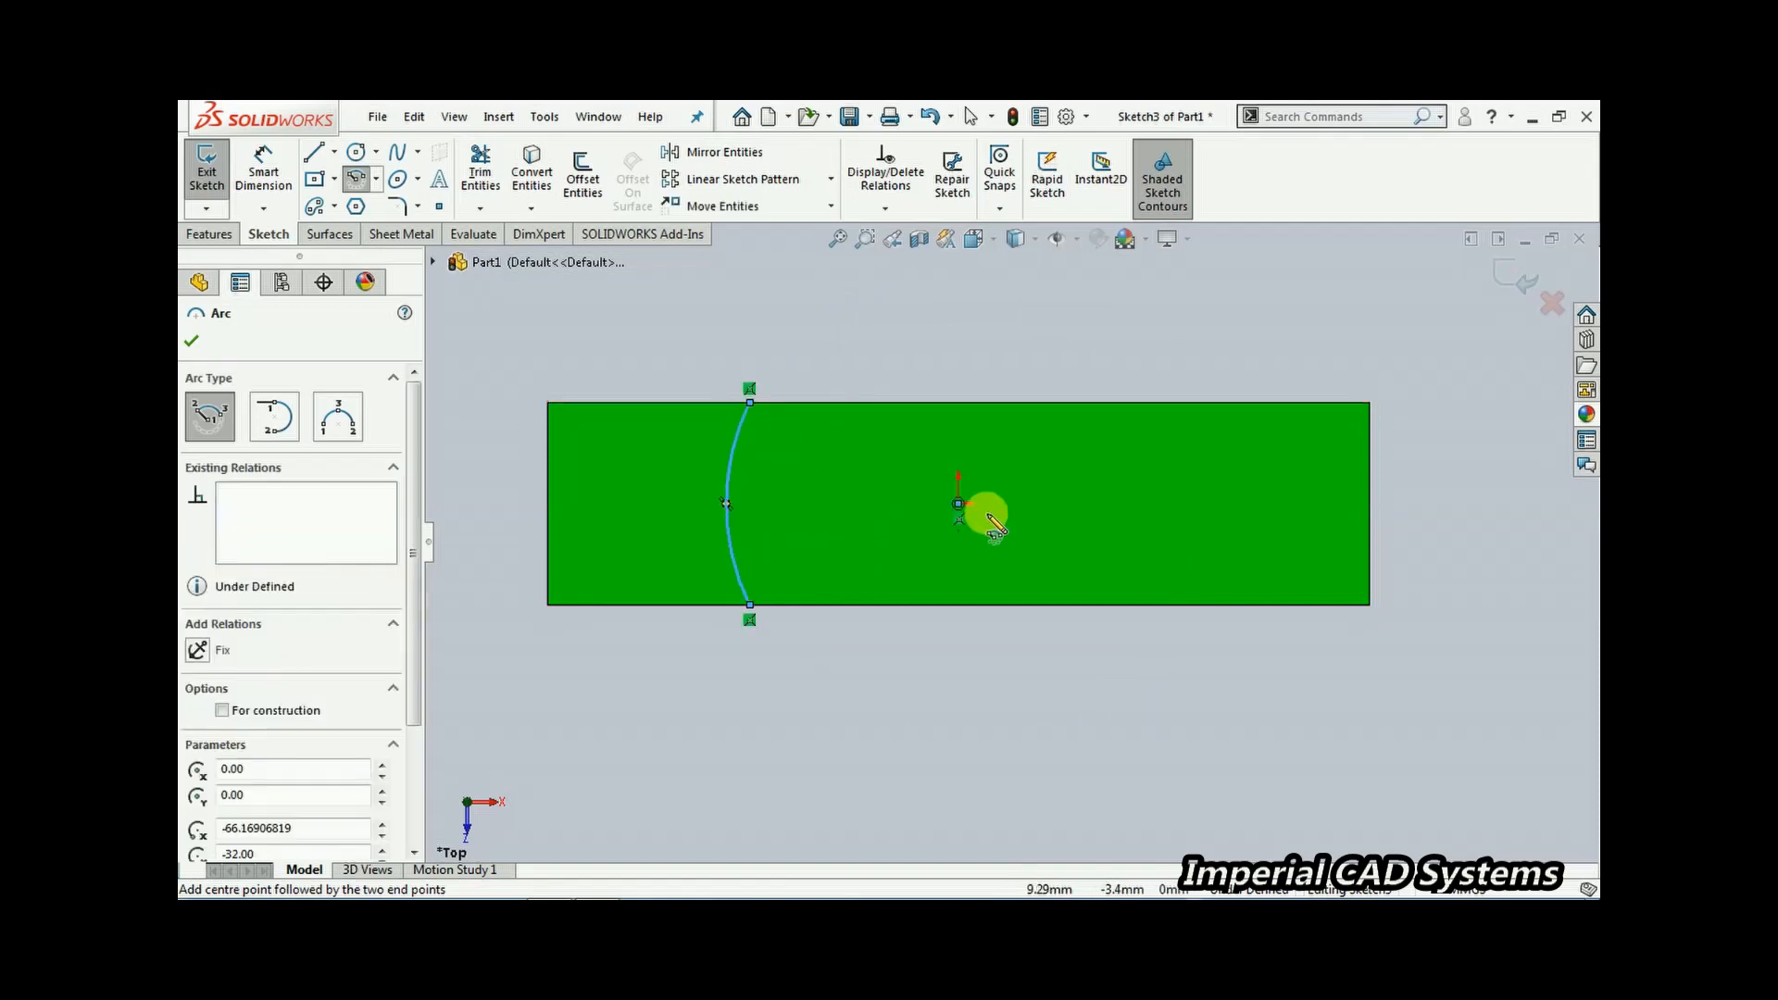
Sketch a second centerpoint arc centred at the origin, spanning the block's width right of the origin
click(960, 504)
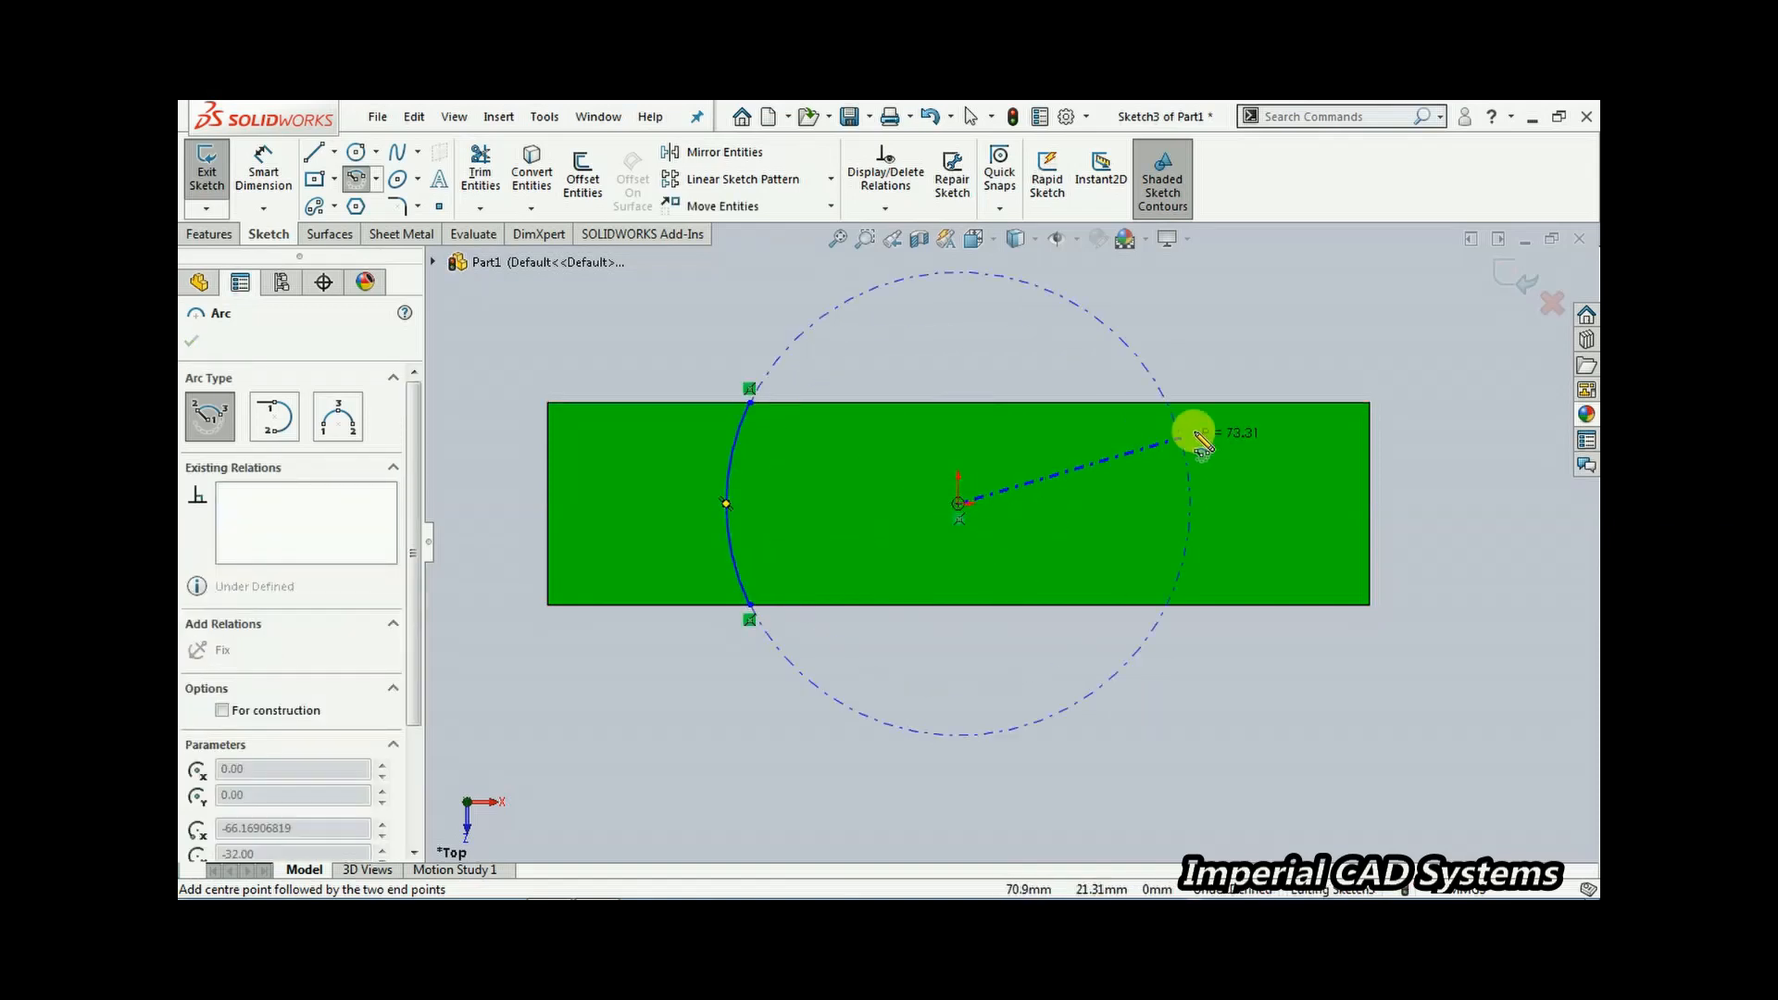
click(1211, 402)
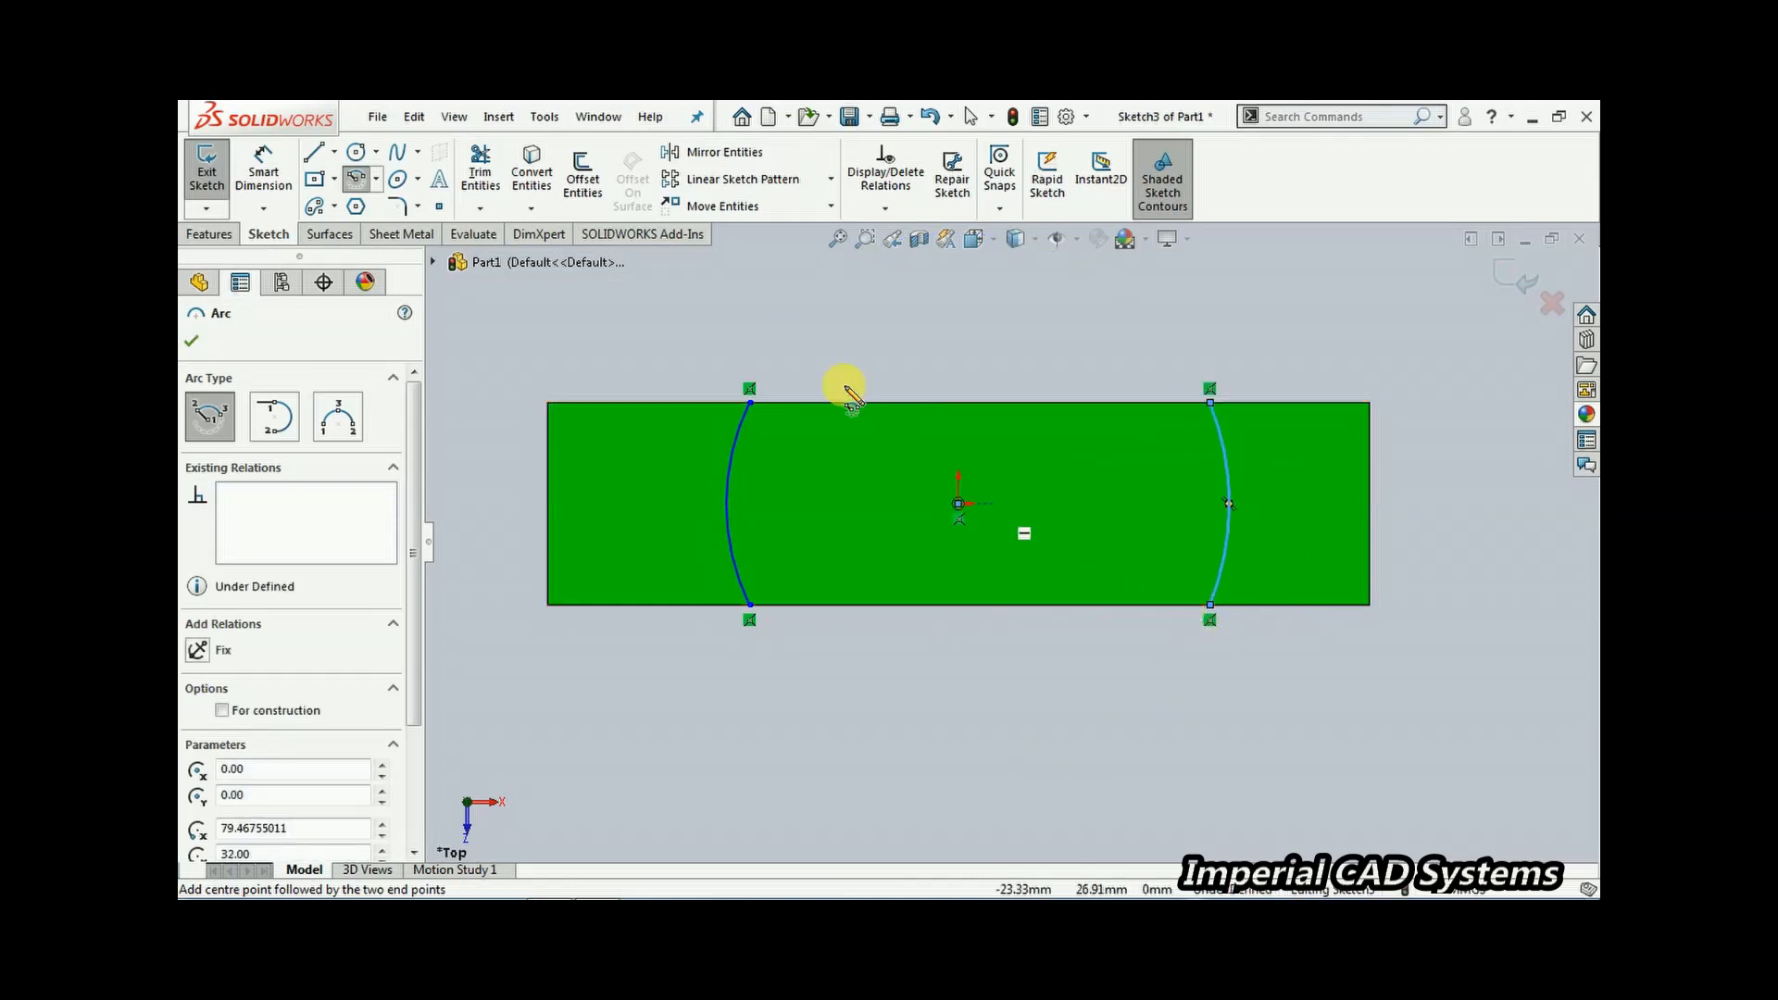
Connect the two arcs with horizontal lines along the block's top and bottom edges
click(314, 152)
mouse_move(752, 405)
mouse_down()
mouse_move(1025, 365)
mouse_move(1210, 403)
mouse_up()
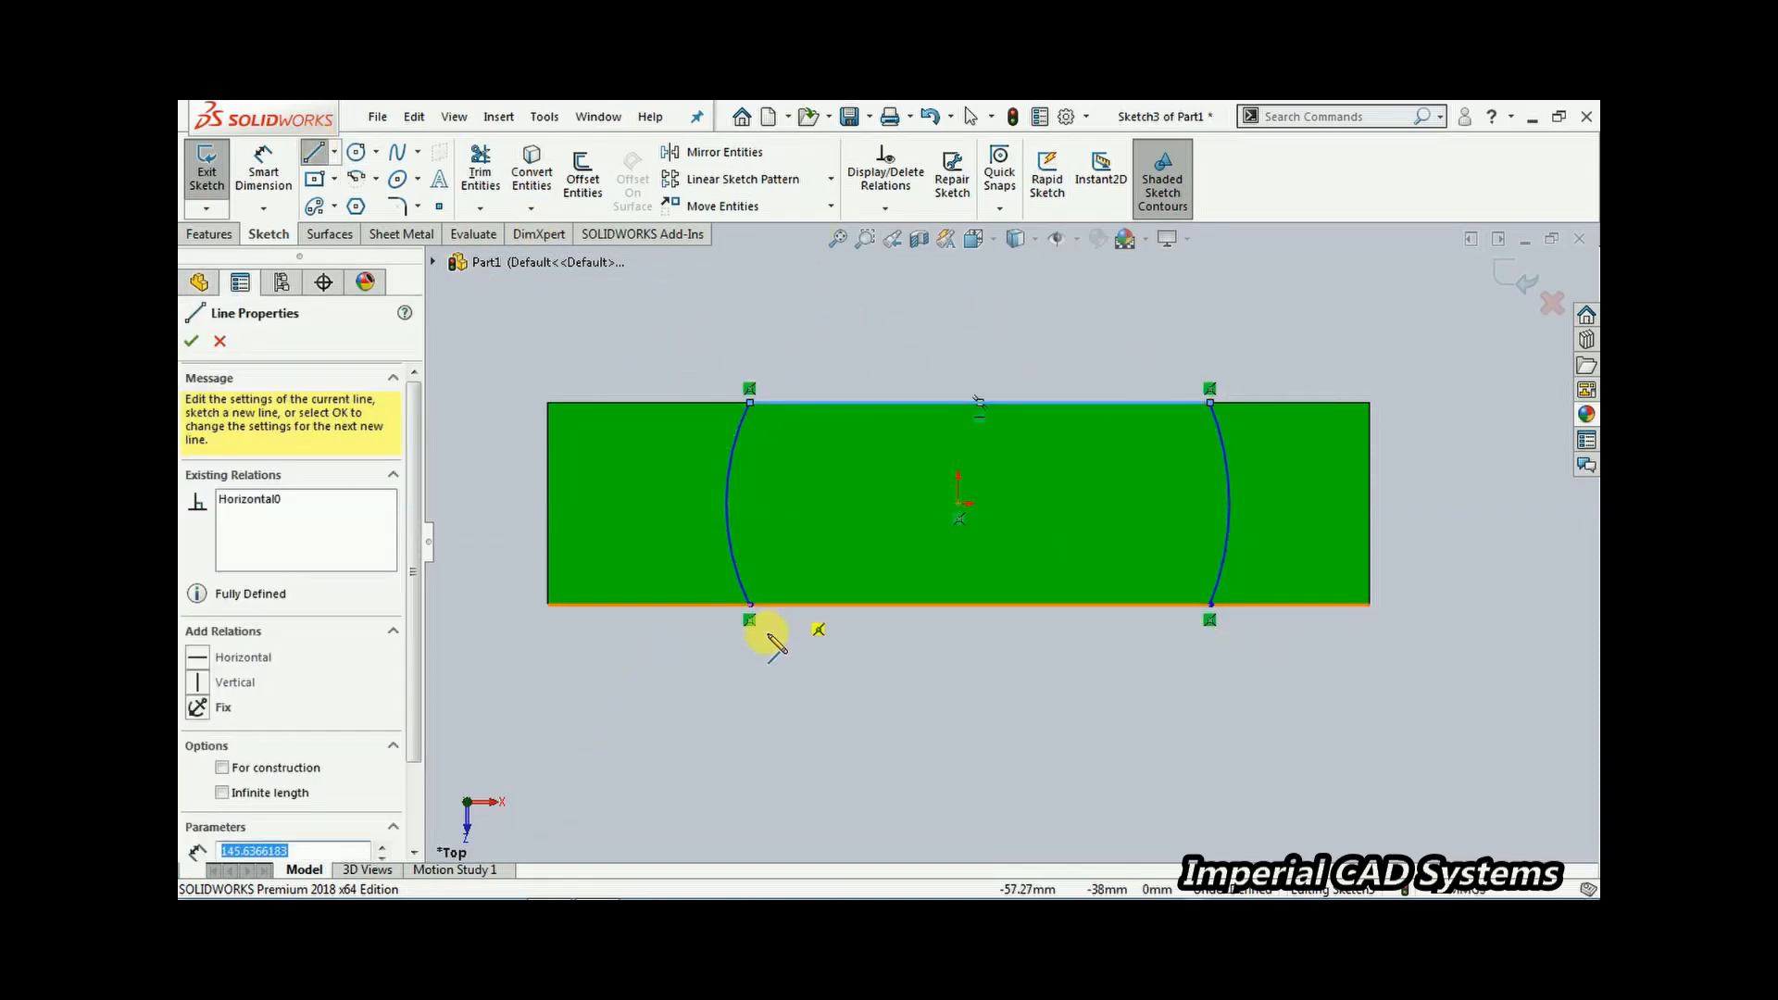
drag(749, 605, 1210, 608)
right_click(1072, 349)
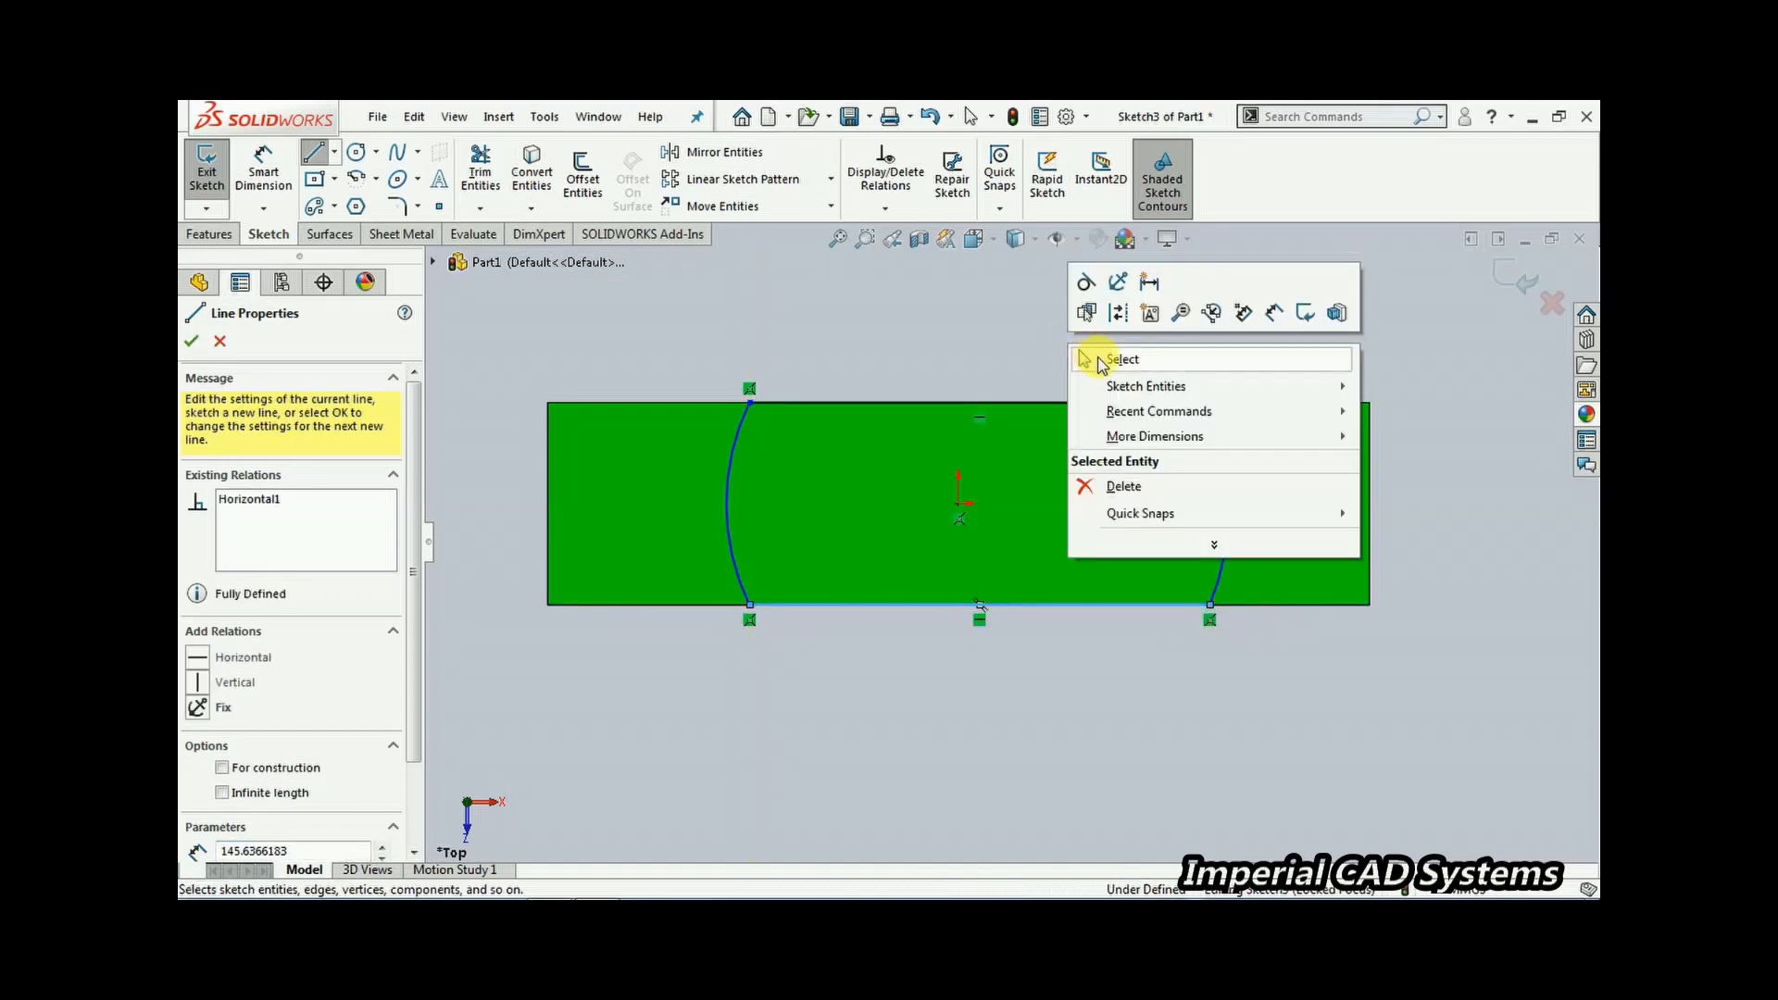
click(996, 344)
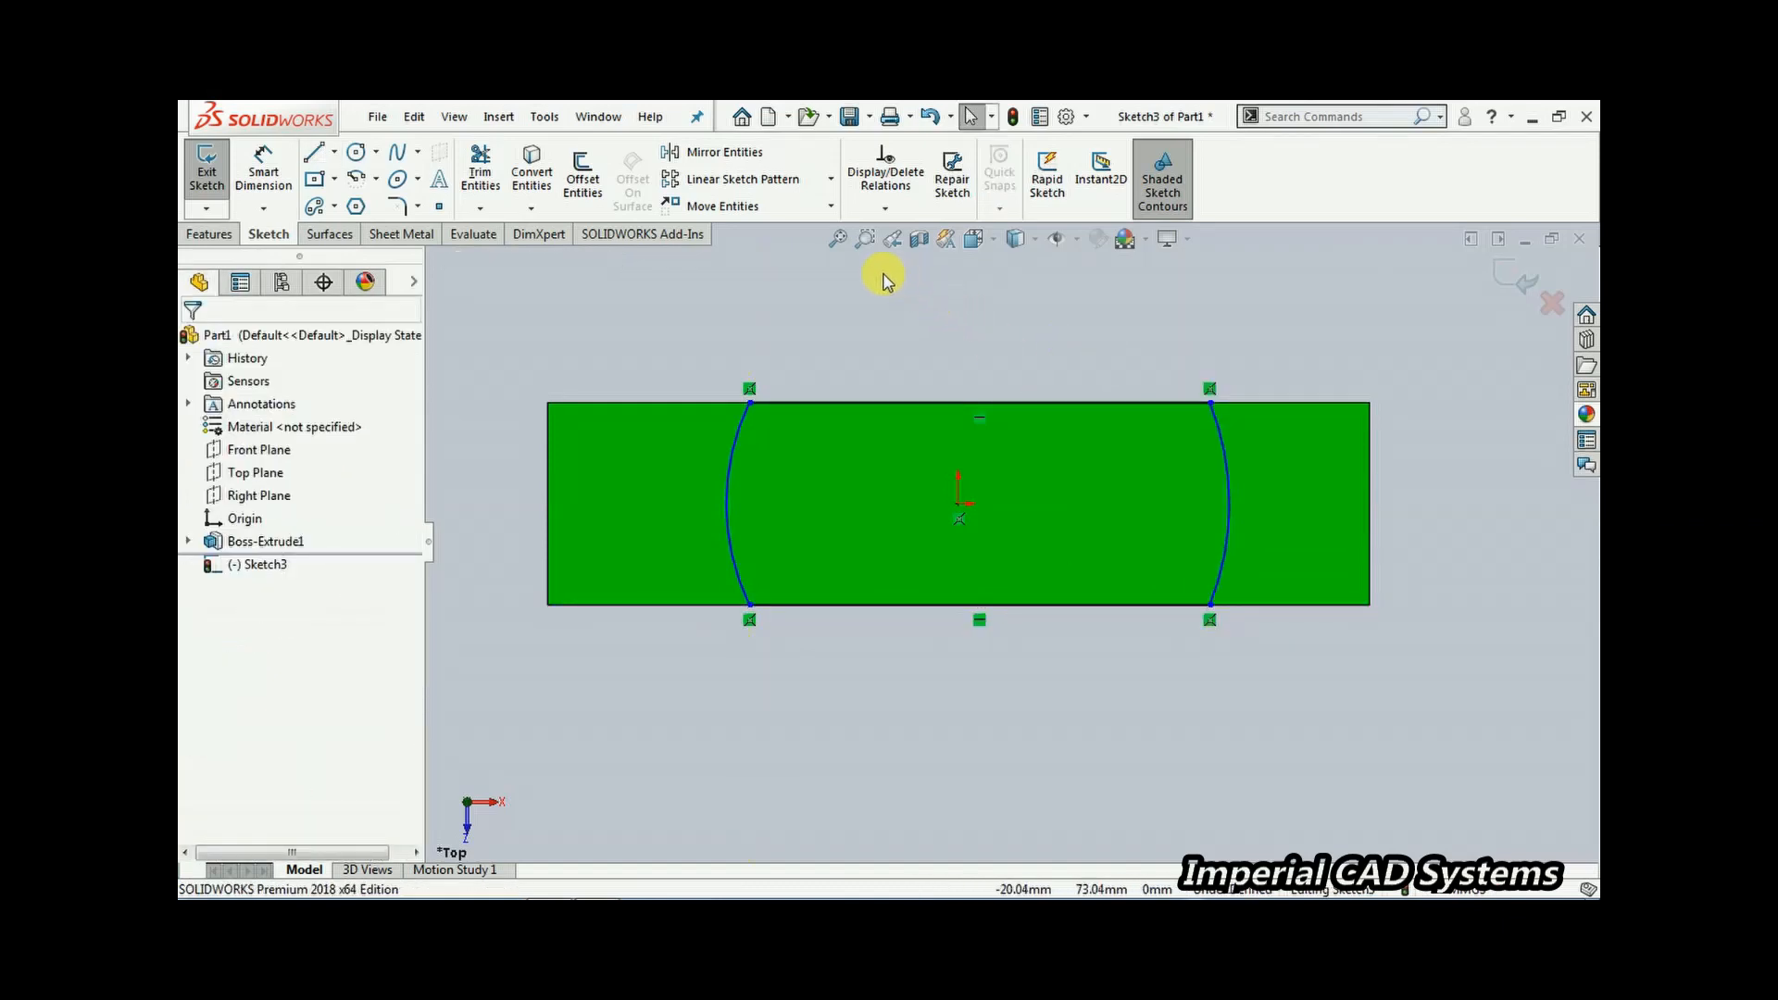
Dimension the radii of the left and right arcs, setting each to 75 mm
click(263, 168)
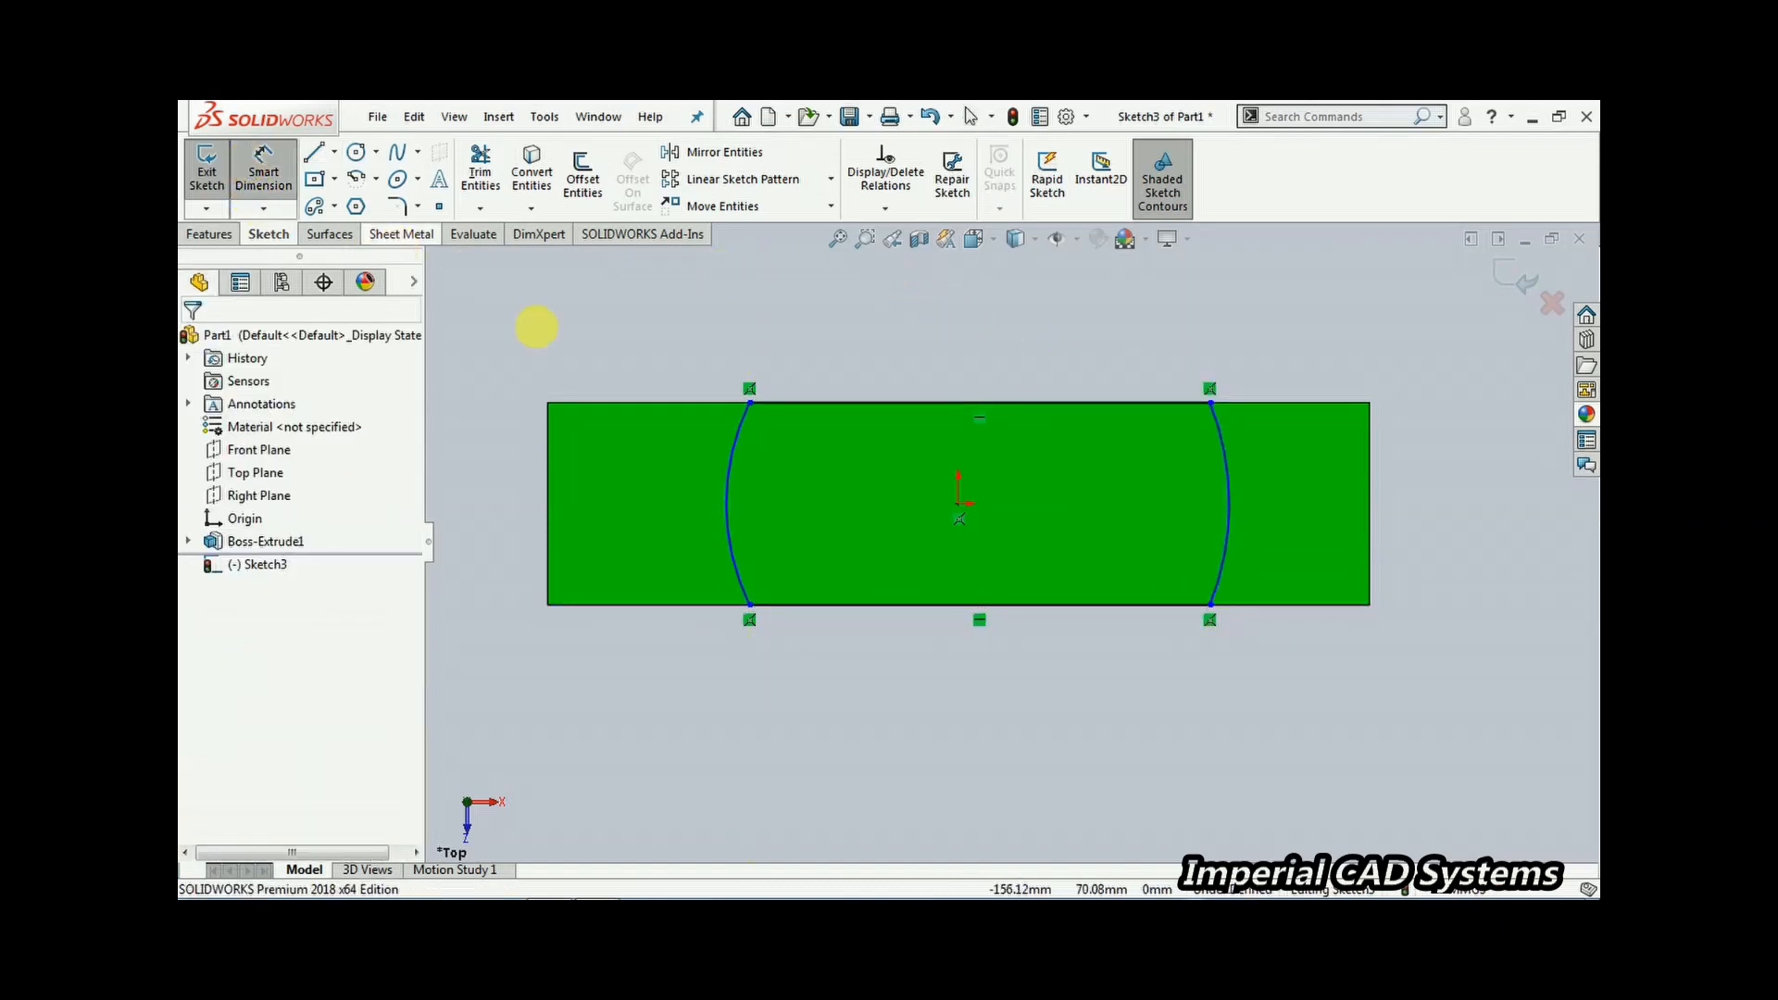
click(727, 491)
click(583, 369)
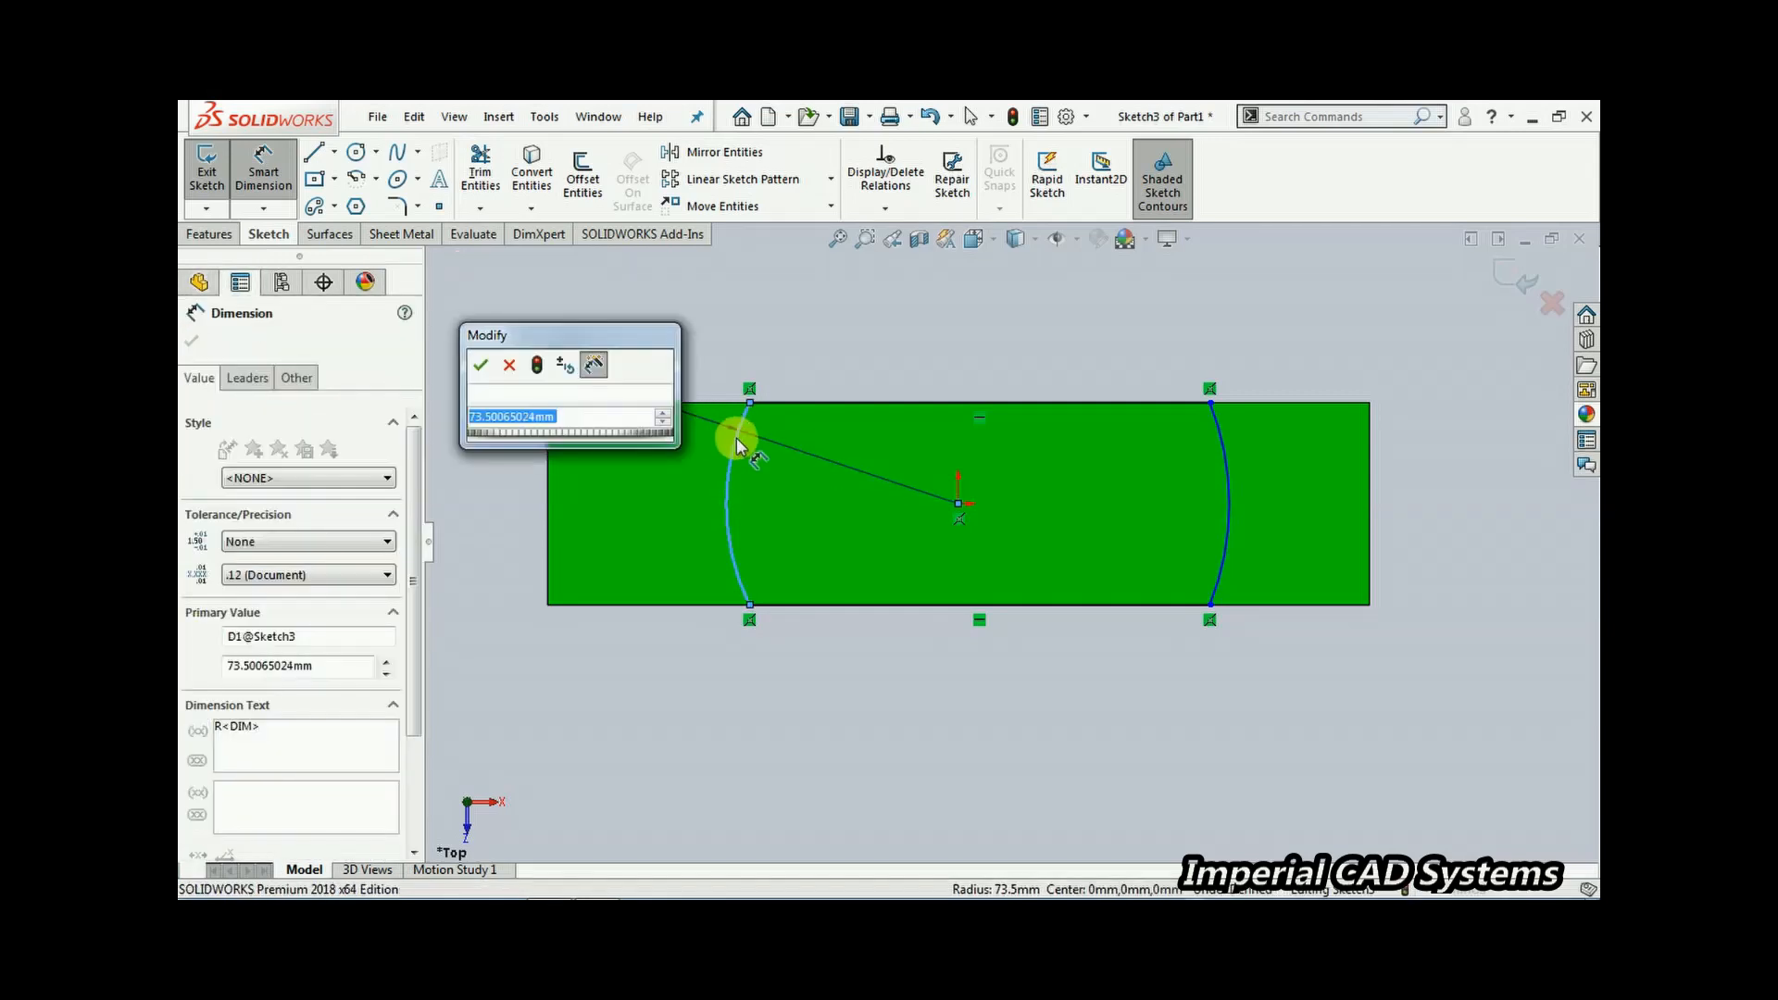
text(75)
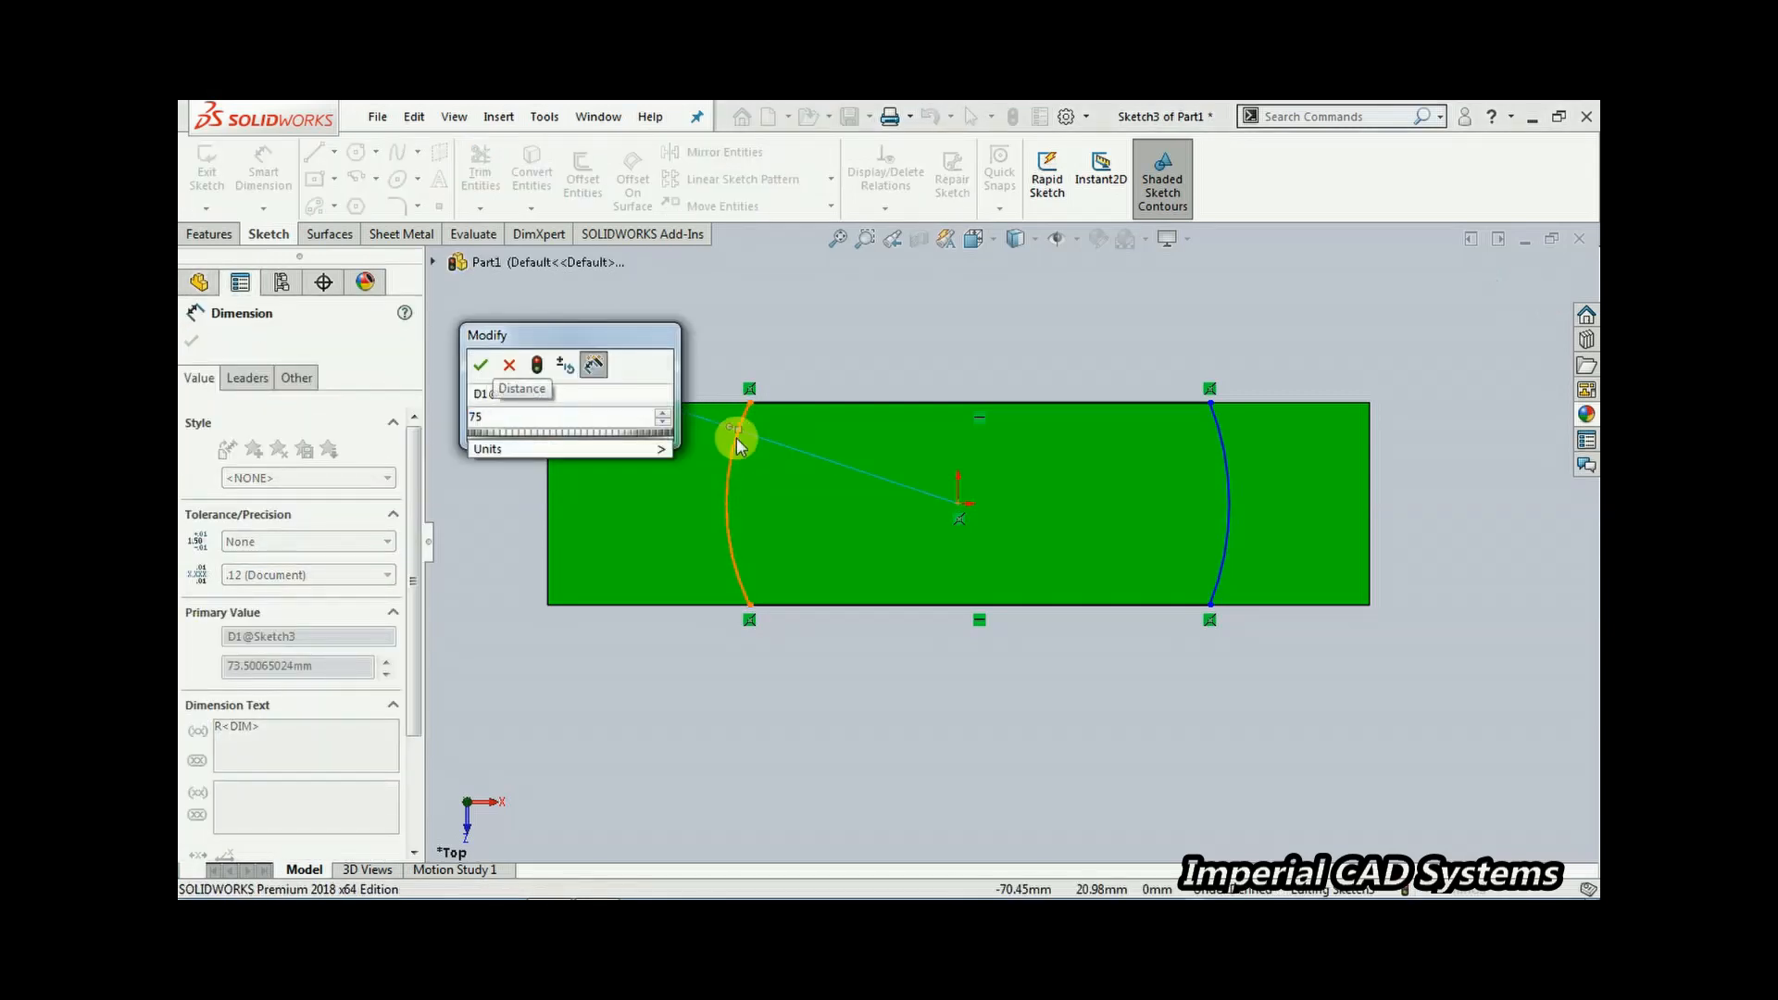
key(Return)
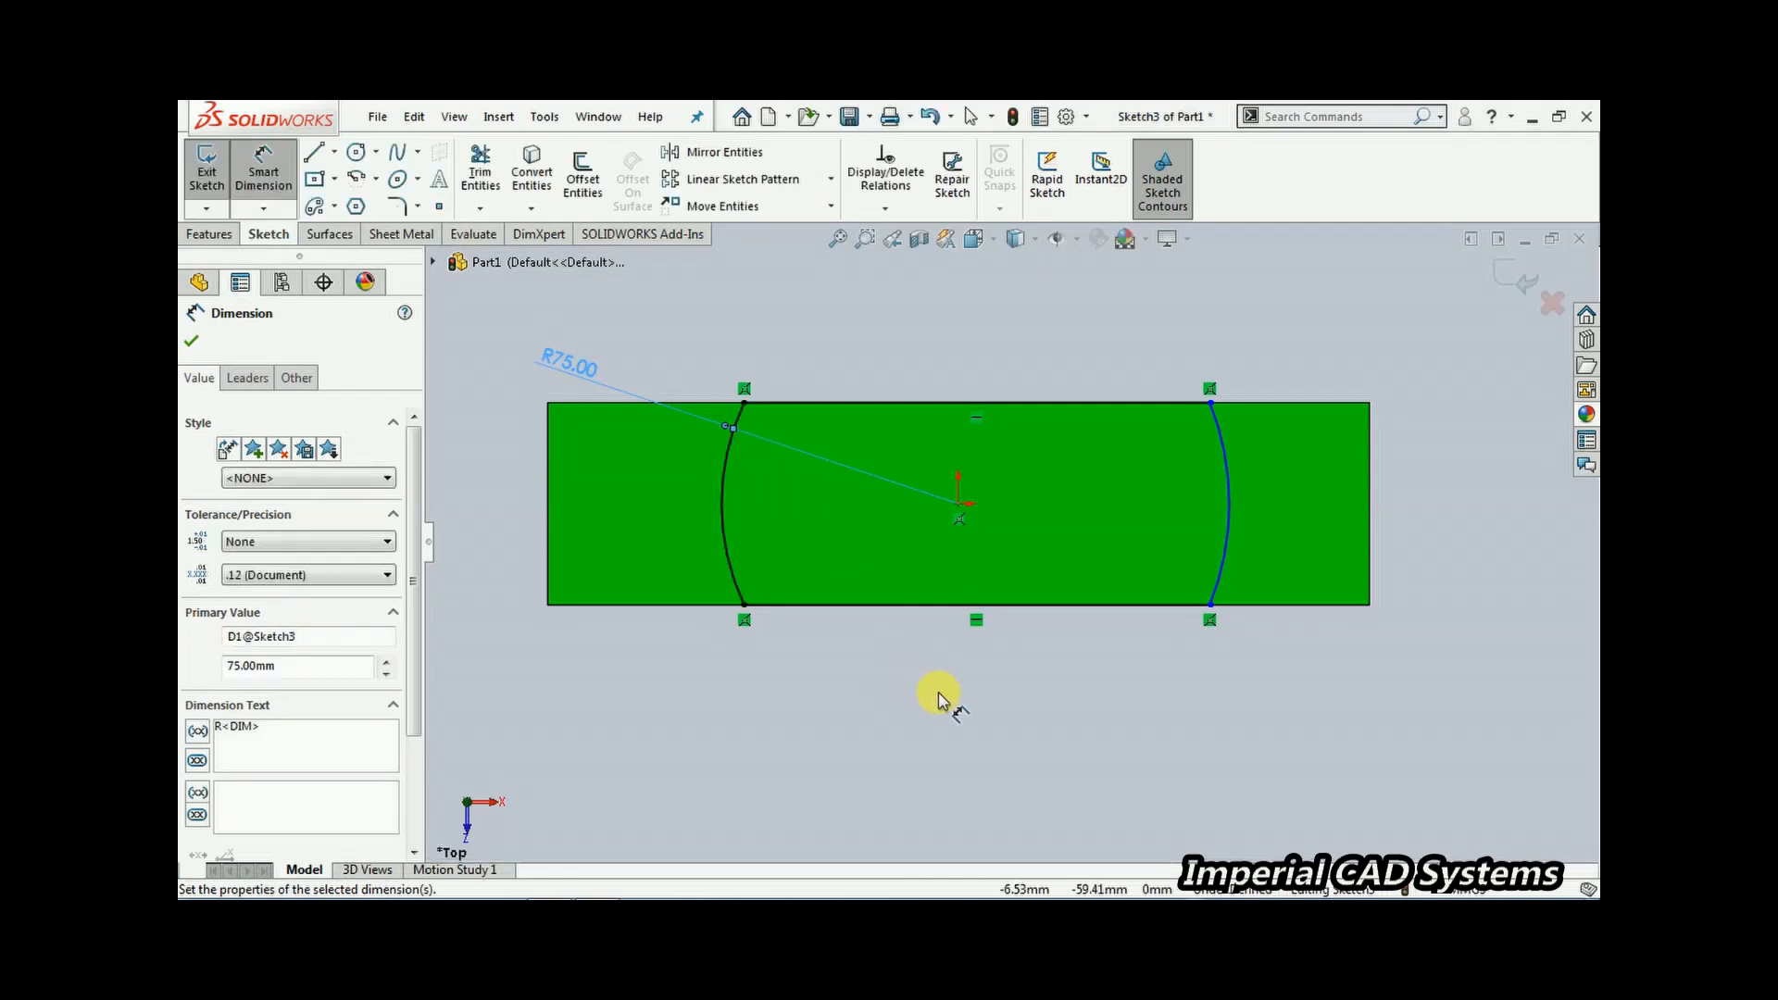
click(1231, 500)
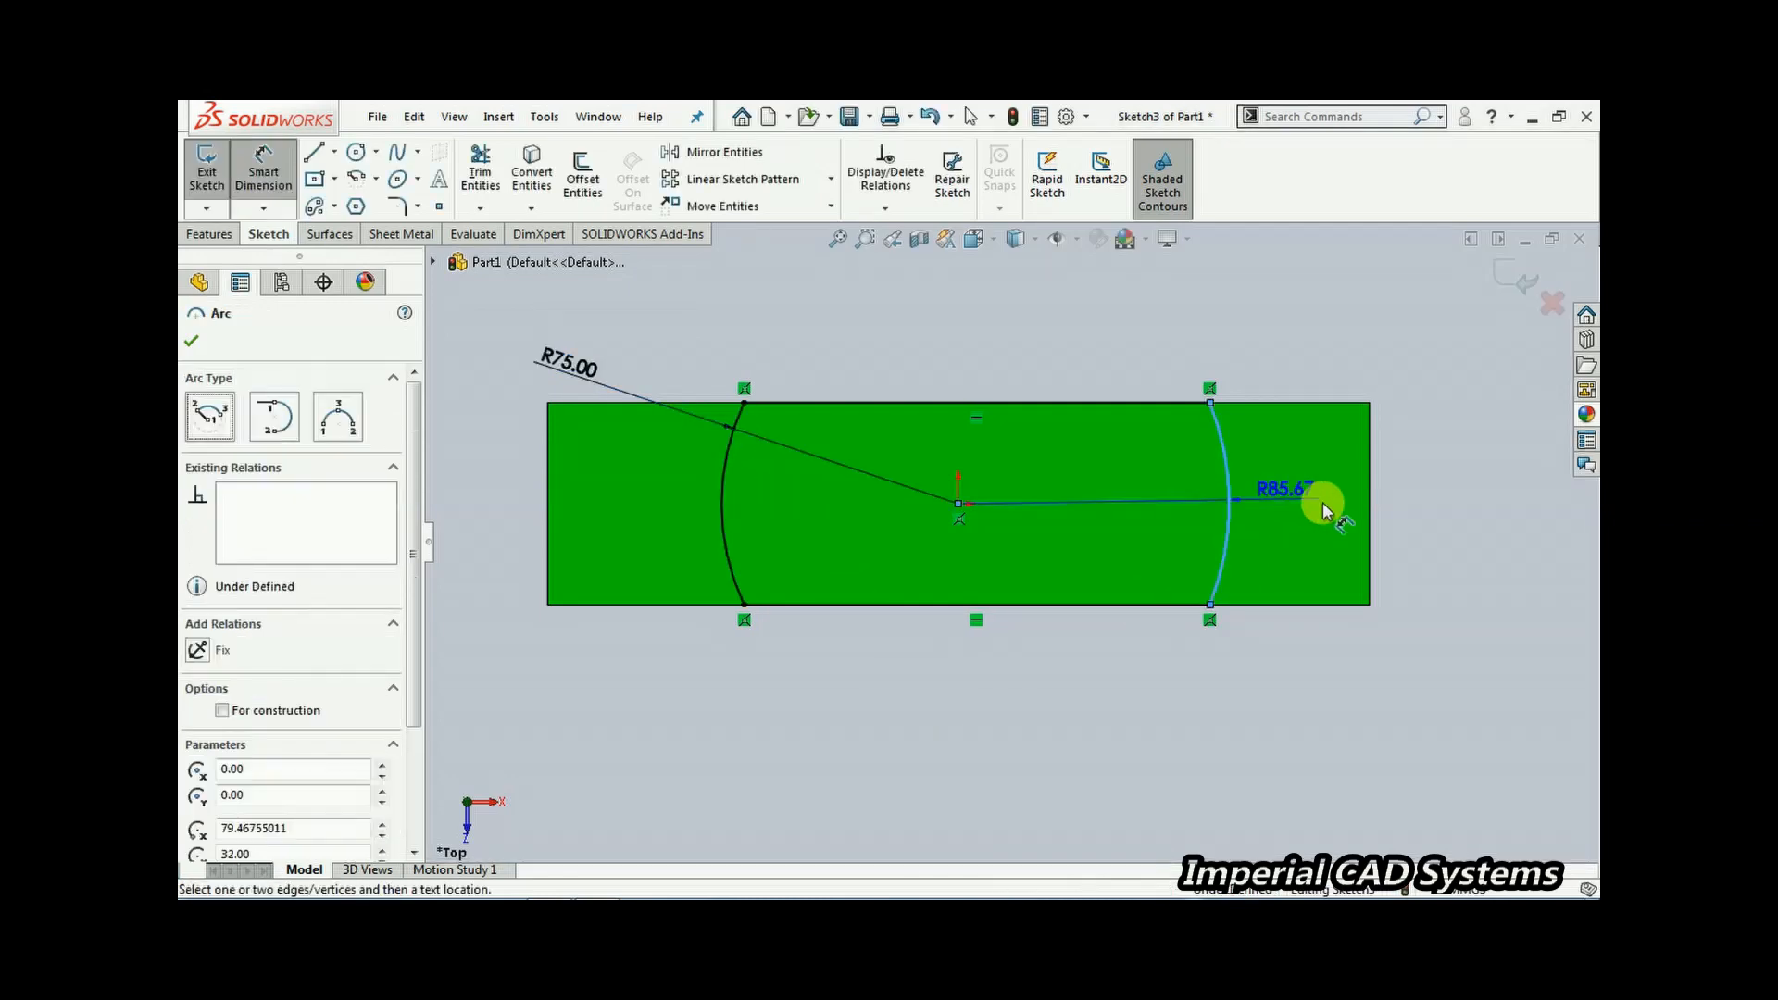
click(1420, 470)
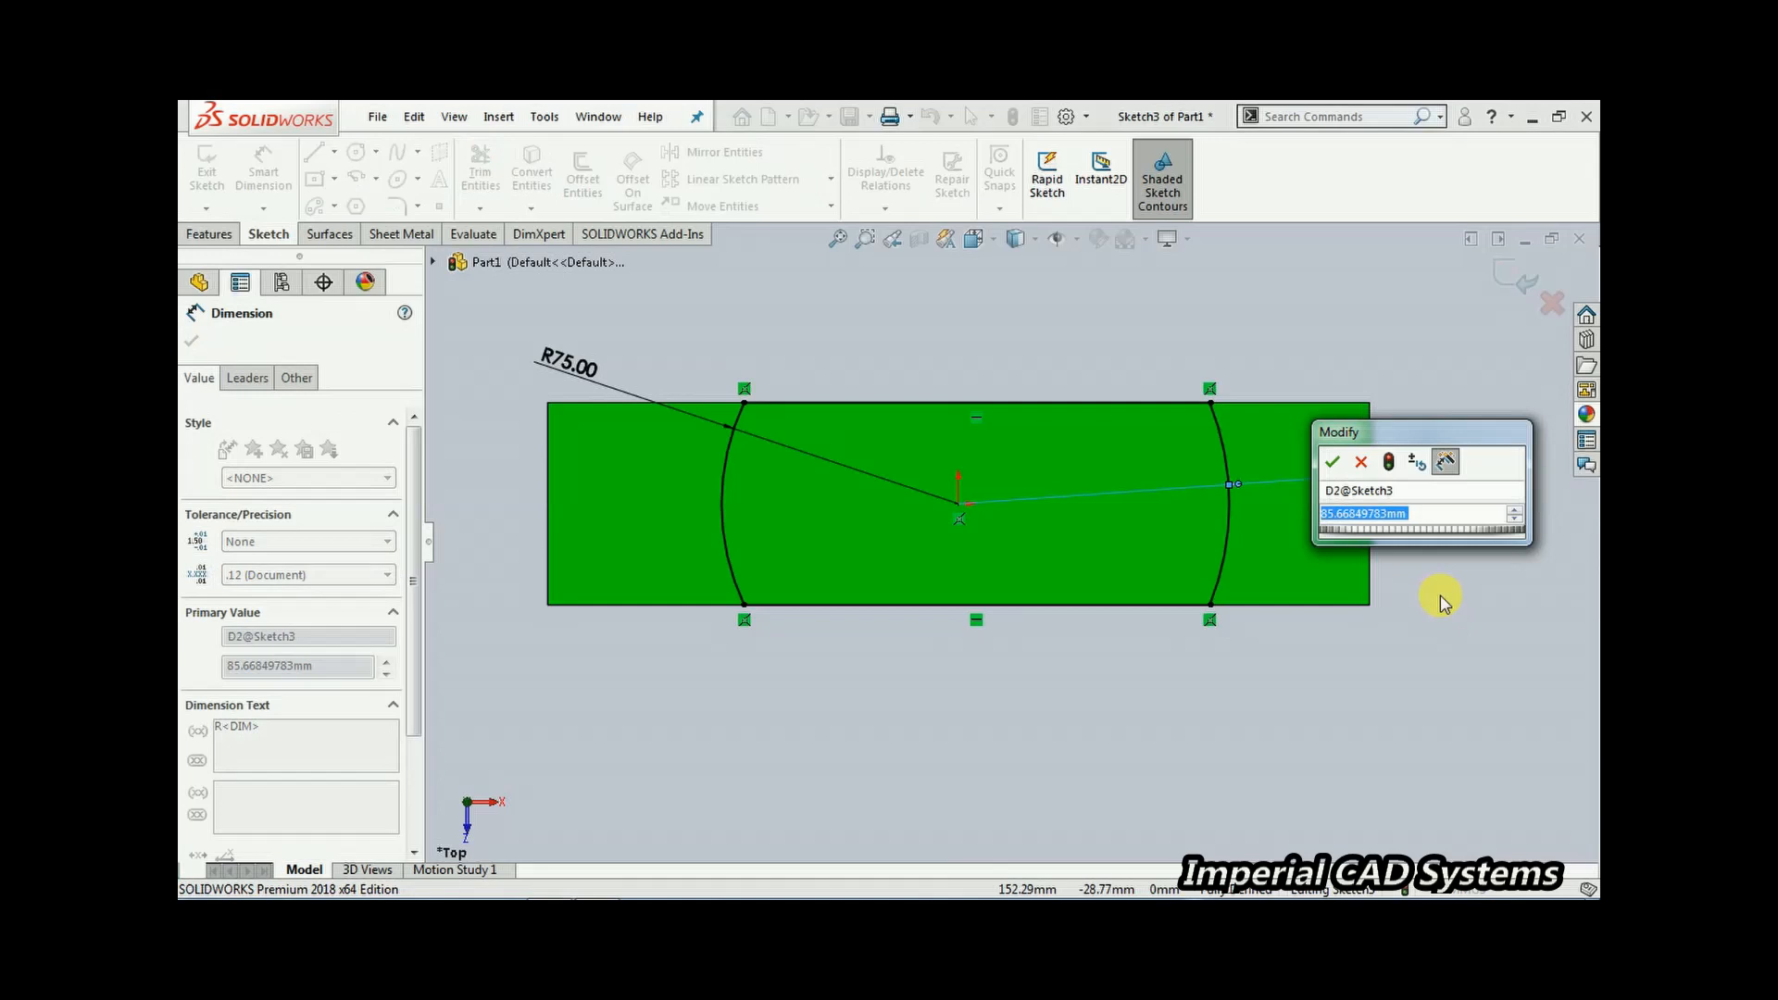
text(75)
key(Return)
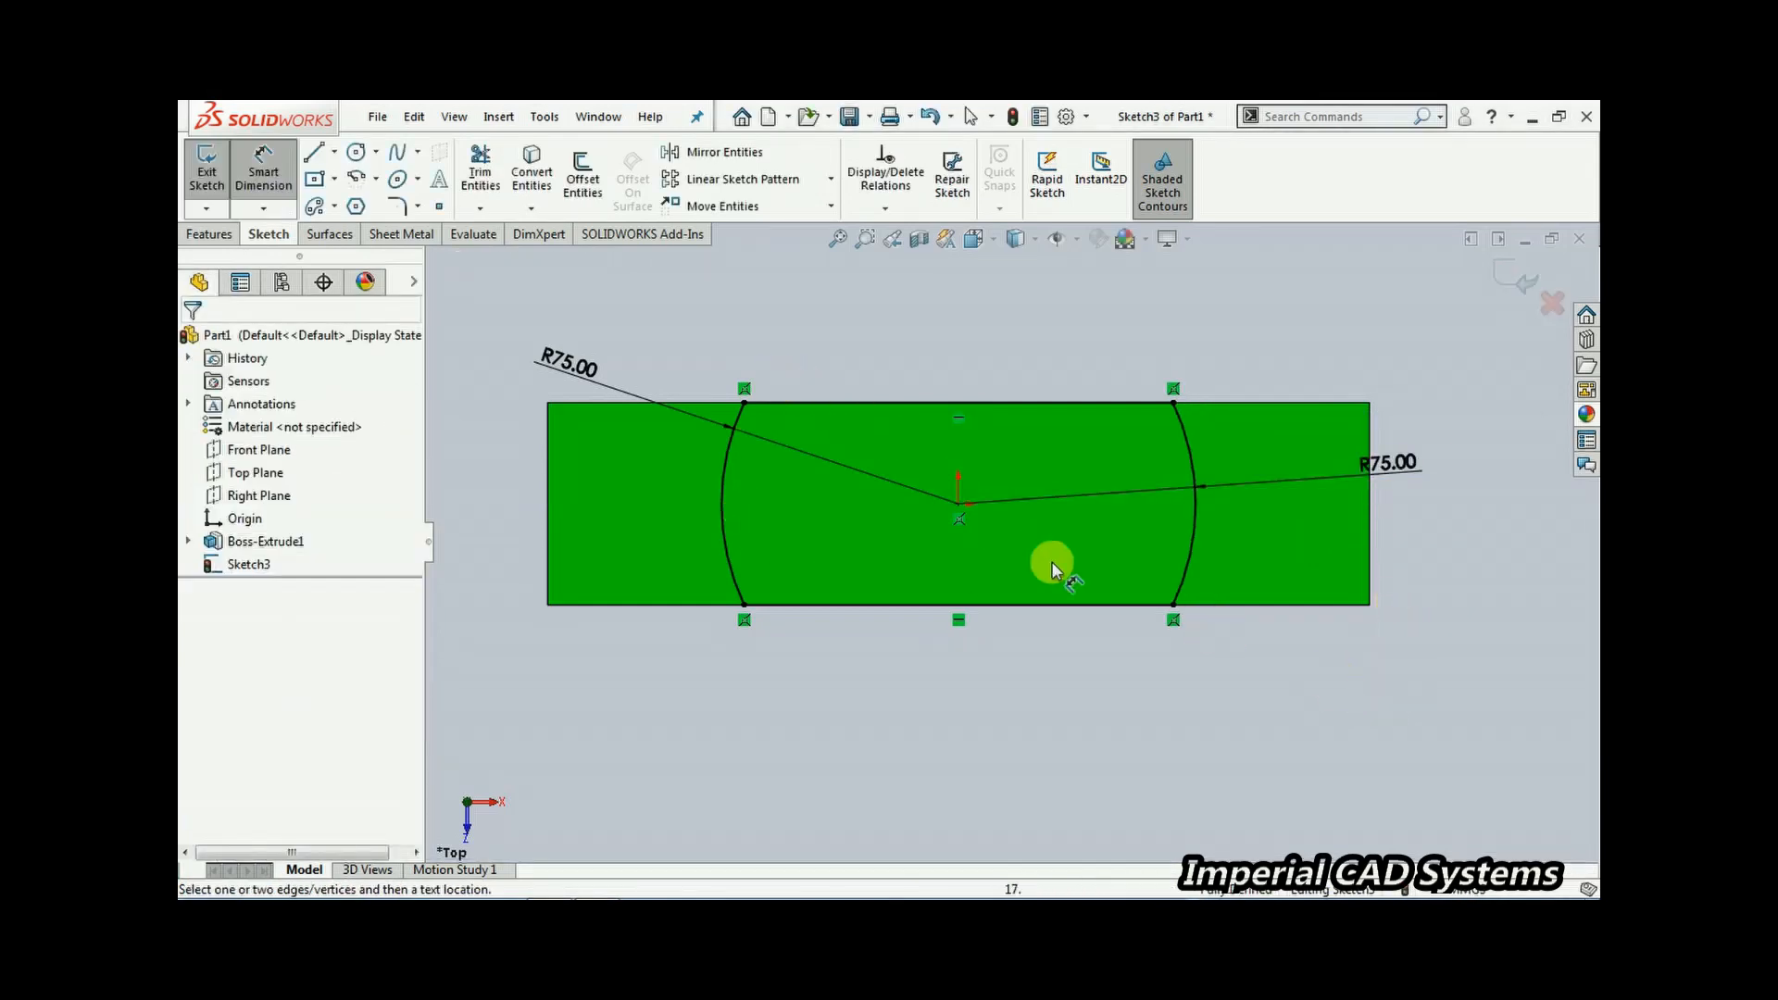
Exit the sketch and extrude the arc-bounded profile 86 mm upward, consulting the reference drawing for the height
click(1504, 273)
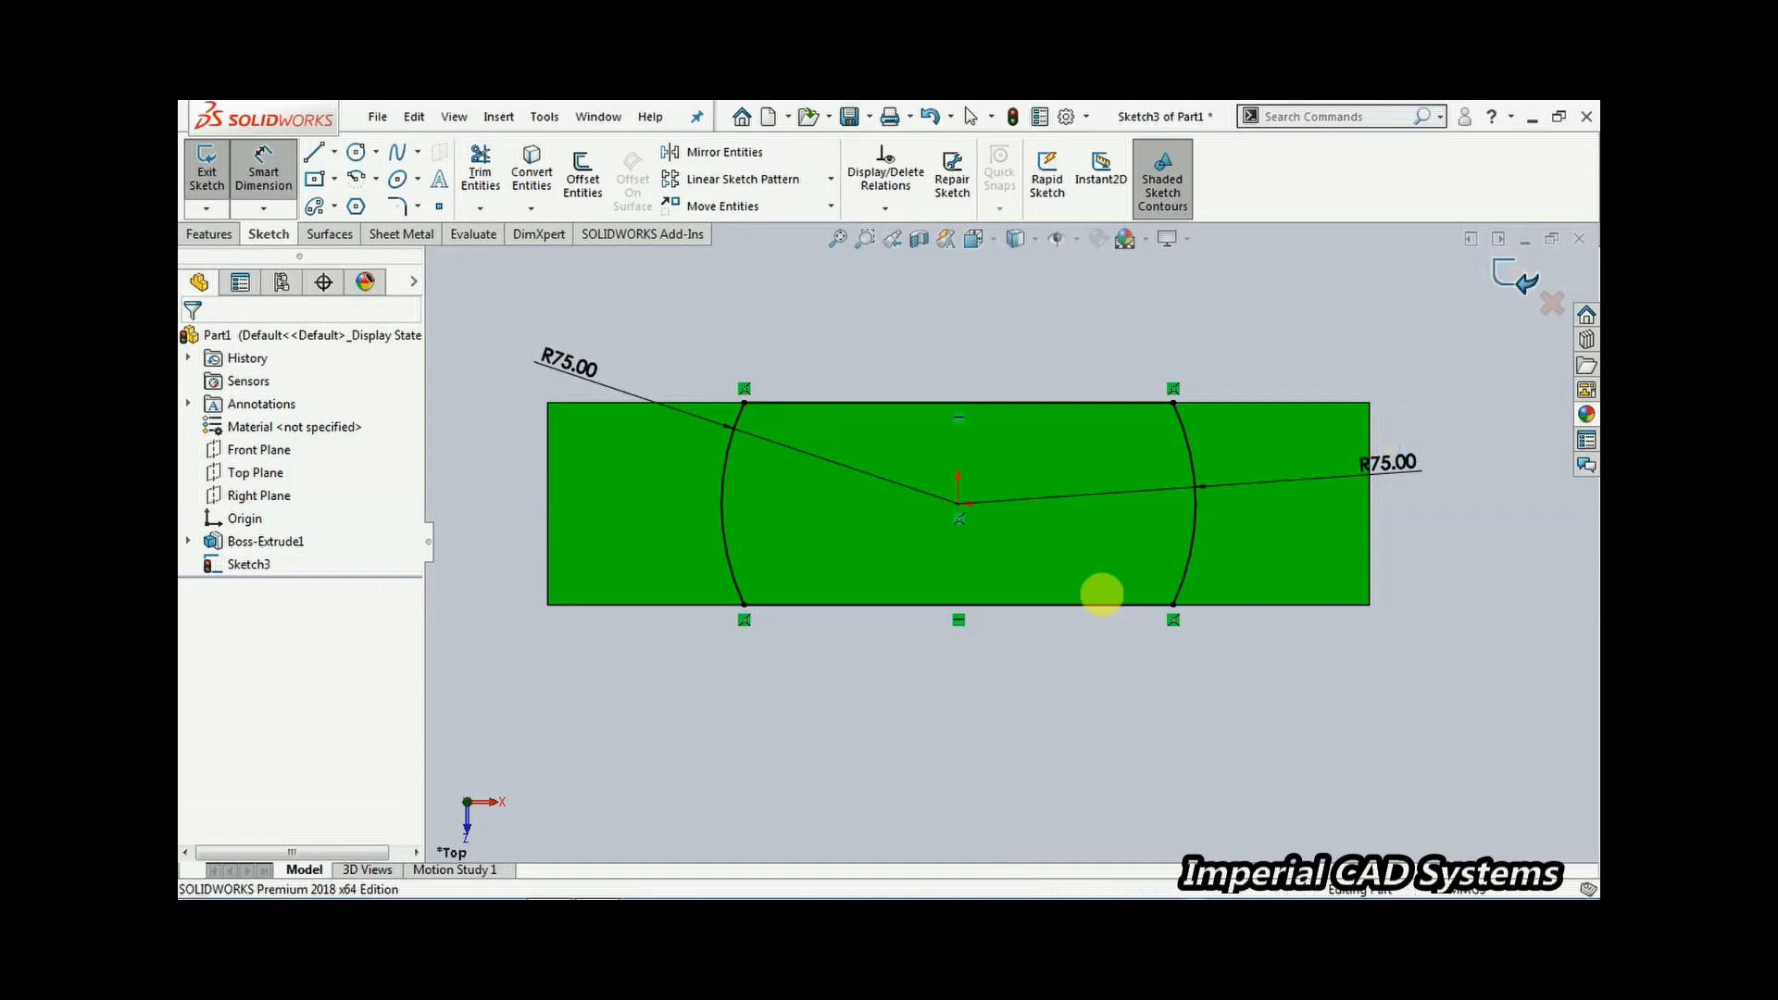
mouse_move(936, 703)
middle_down()
mouse_move(972, 463)
mouse_move(931, 388)
middle_up()
click(219, 182)
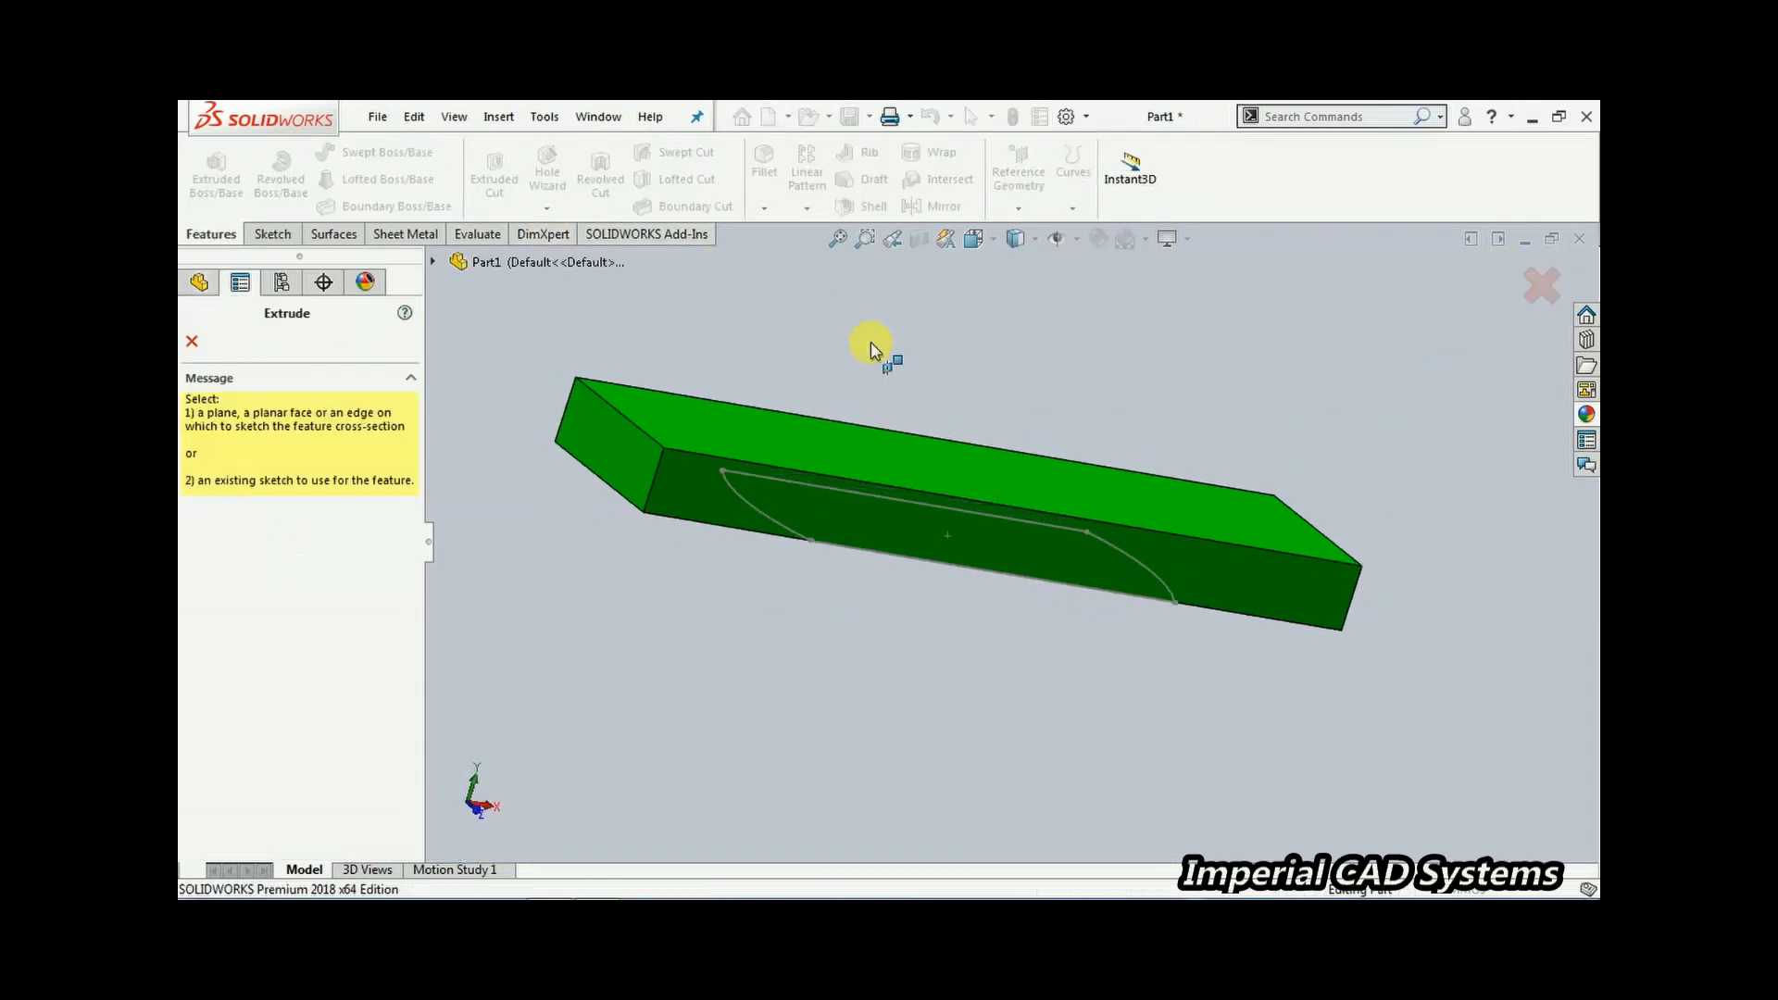
click(753, 515)
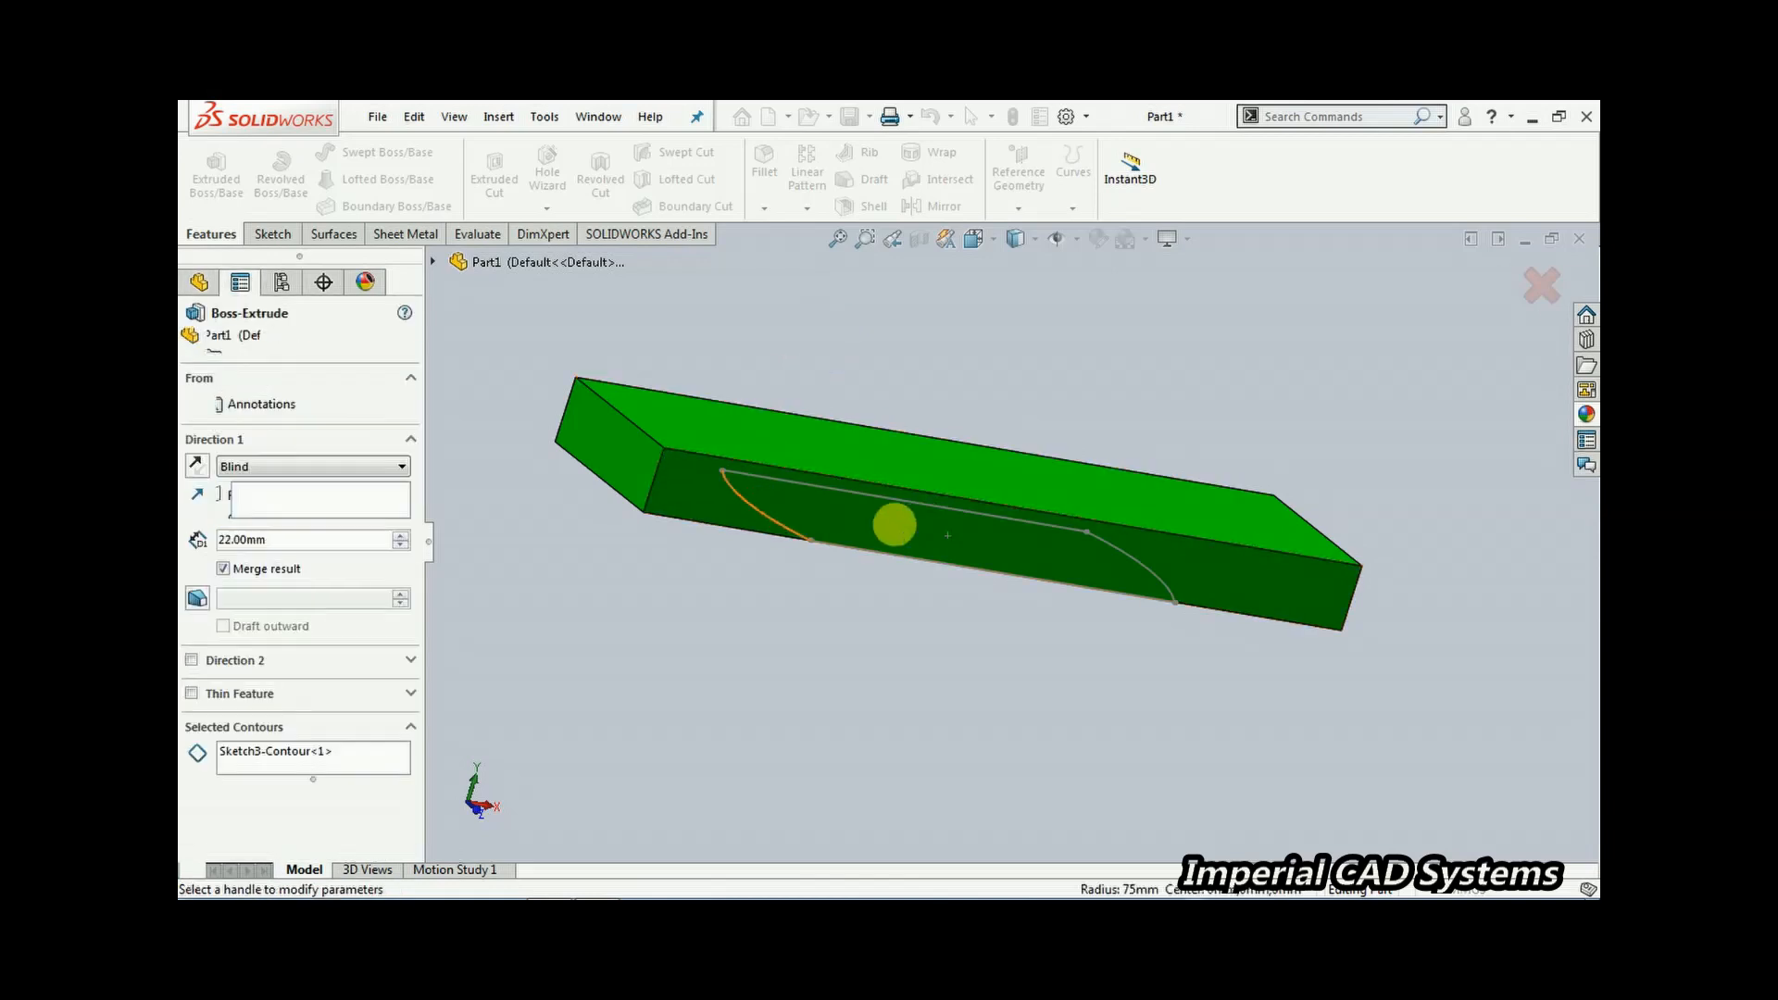
drag(971, 456, 1035, 273)
middle_drag(852, 548, 764, 564)
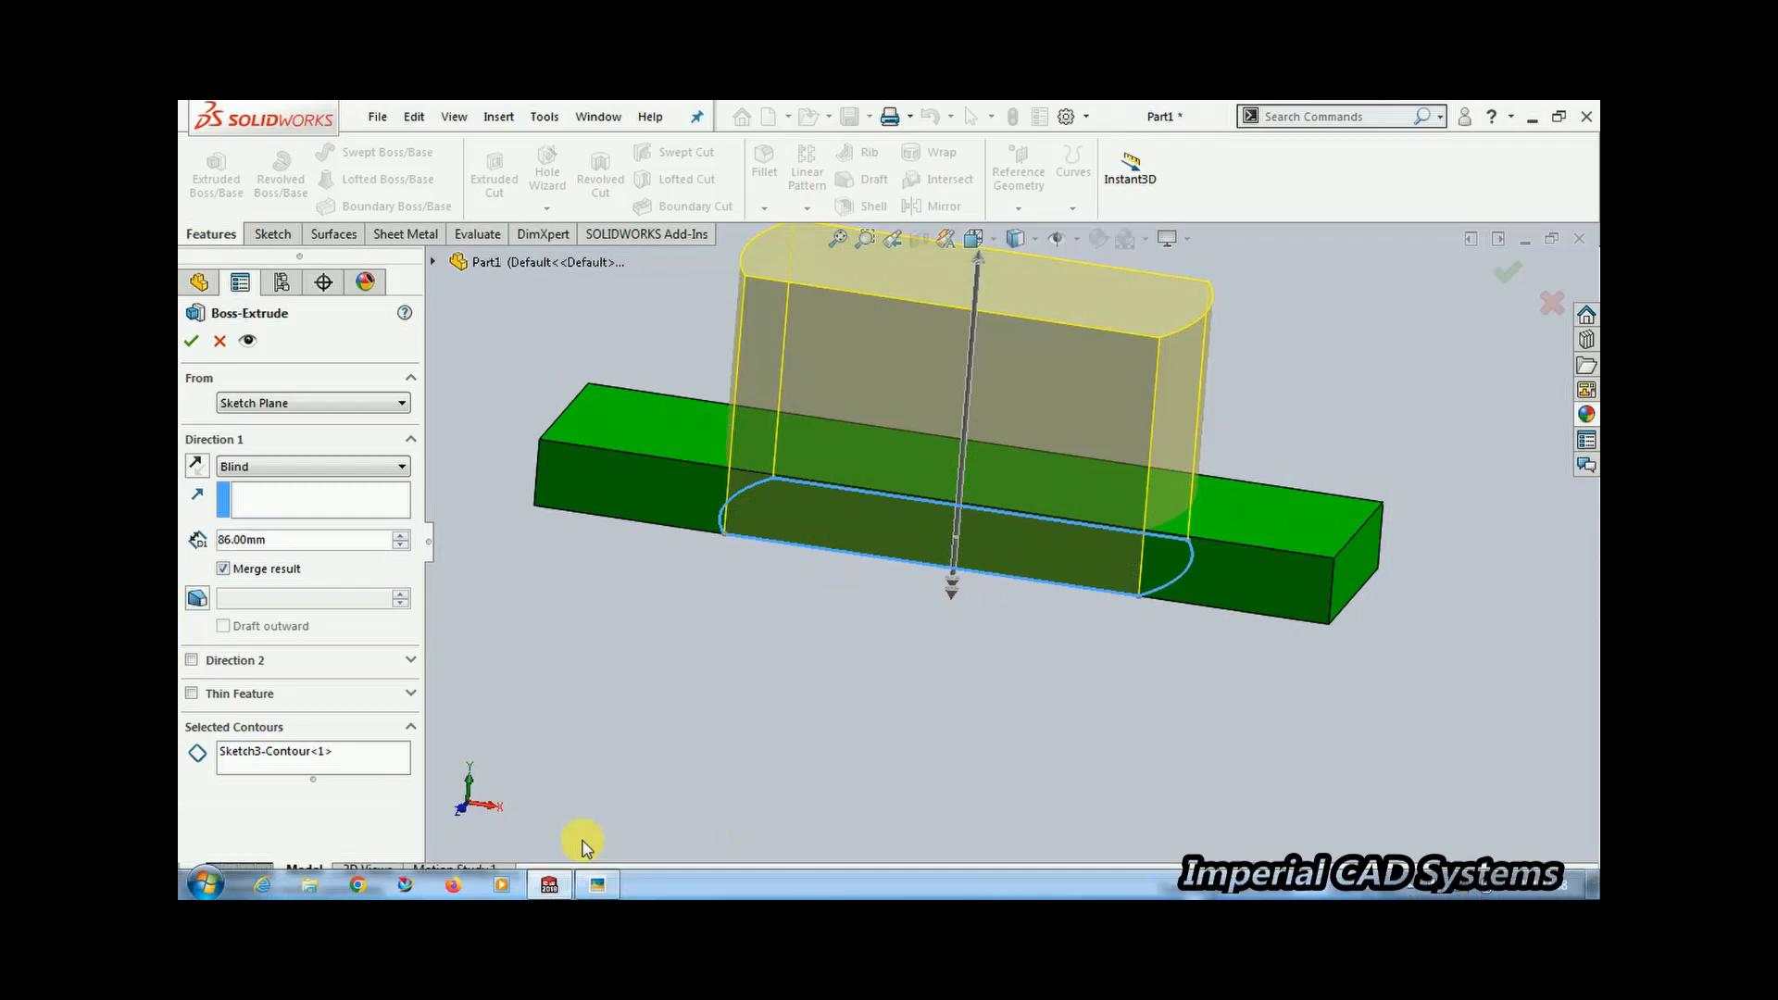
click(555, 886)
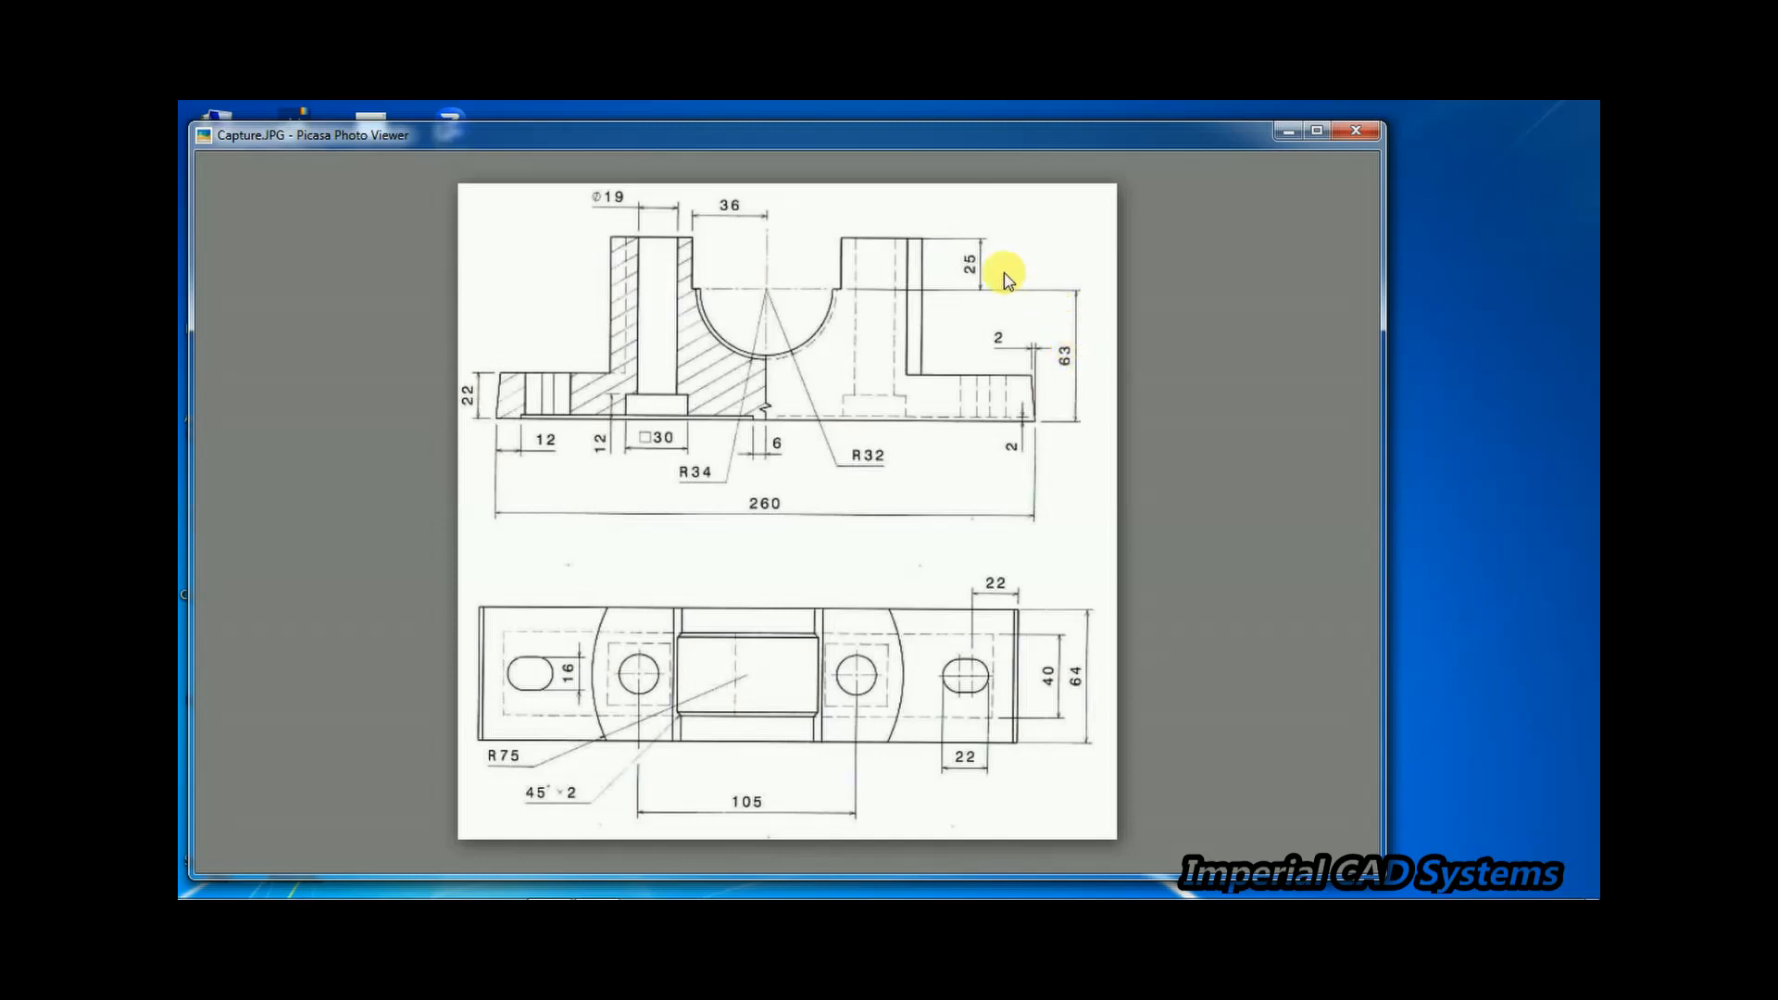
mouse_move(778, 844)
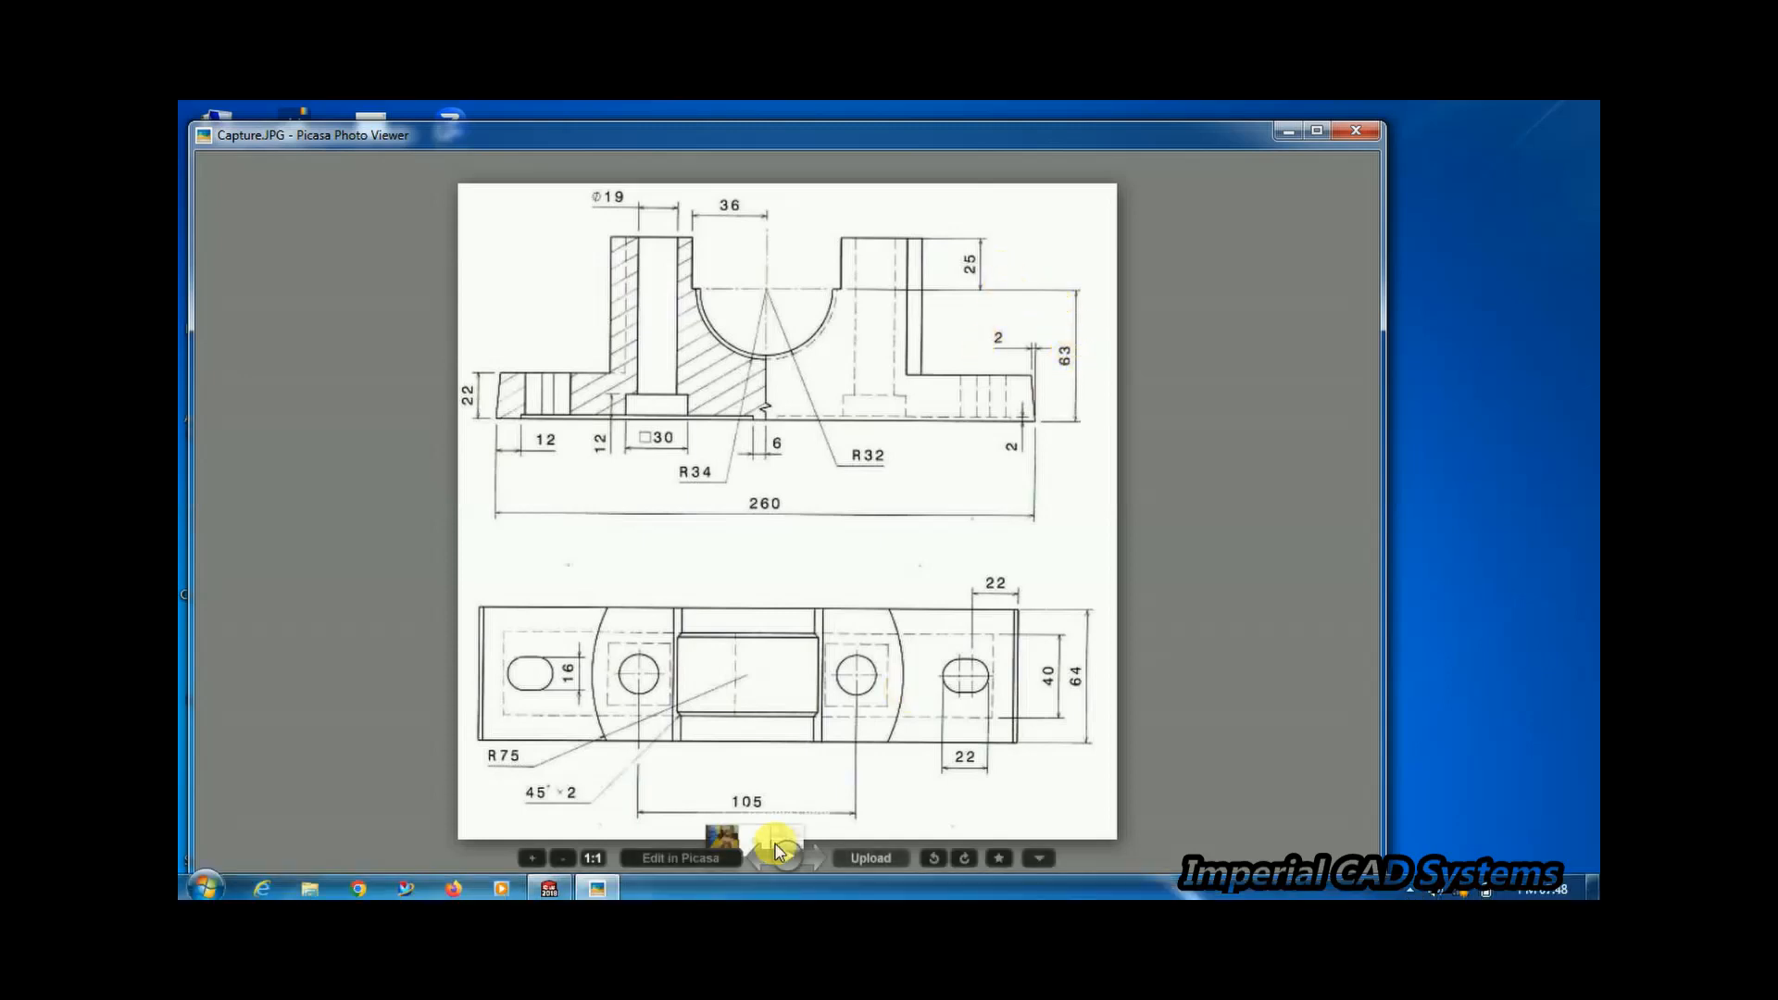
click(548, 882)
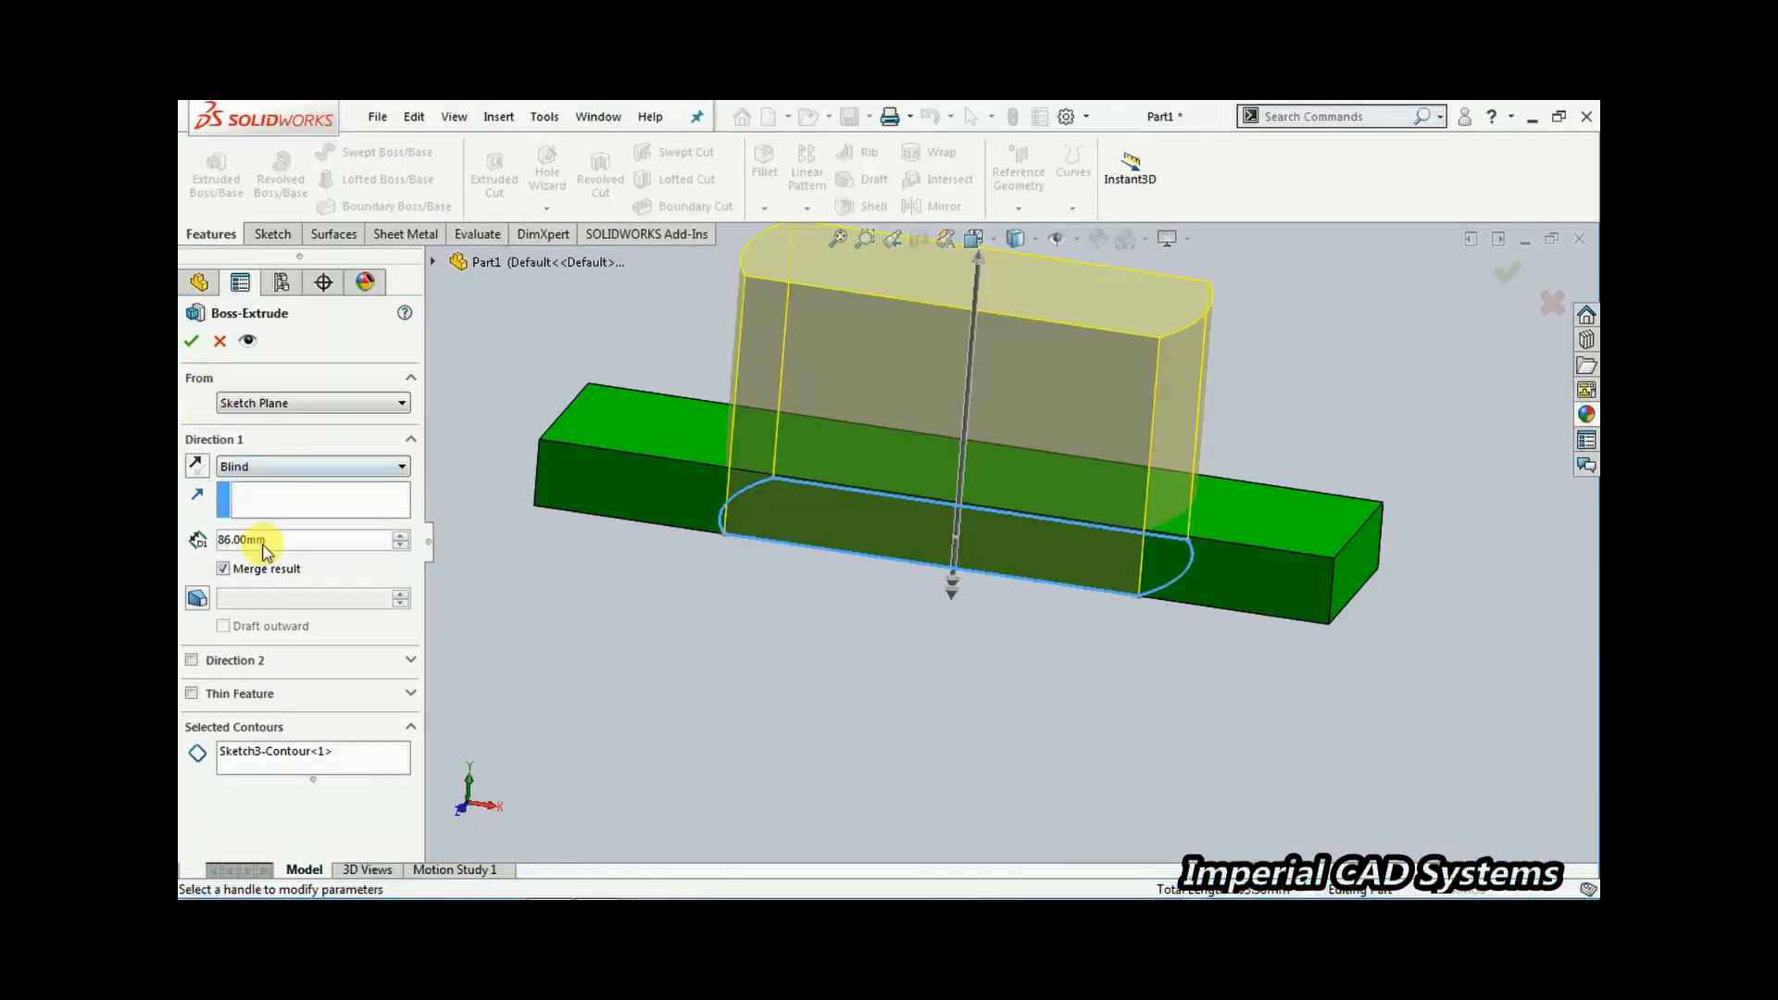
click(205, 539)
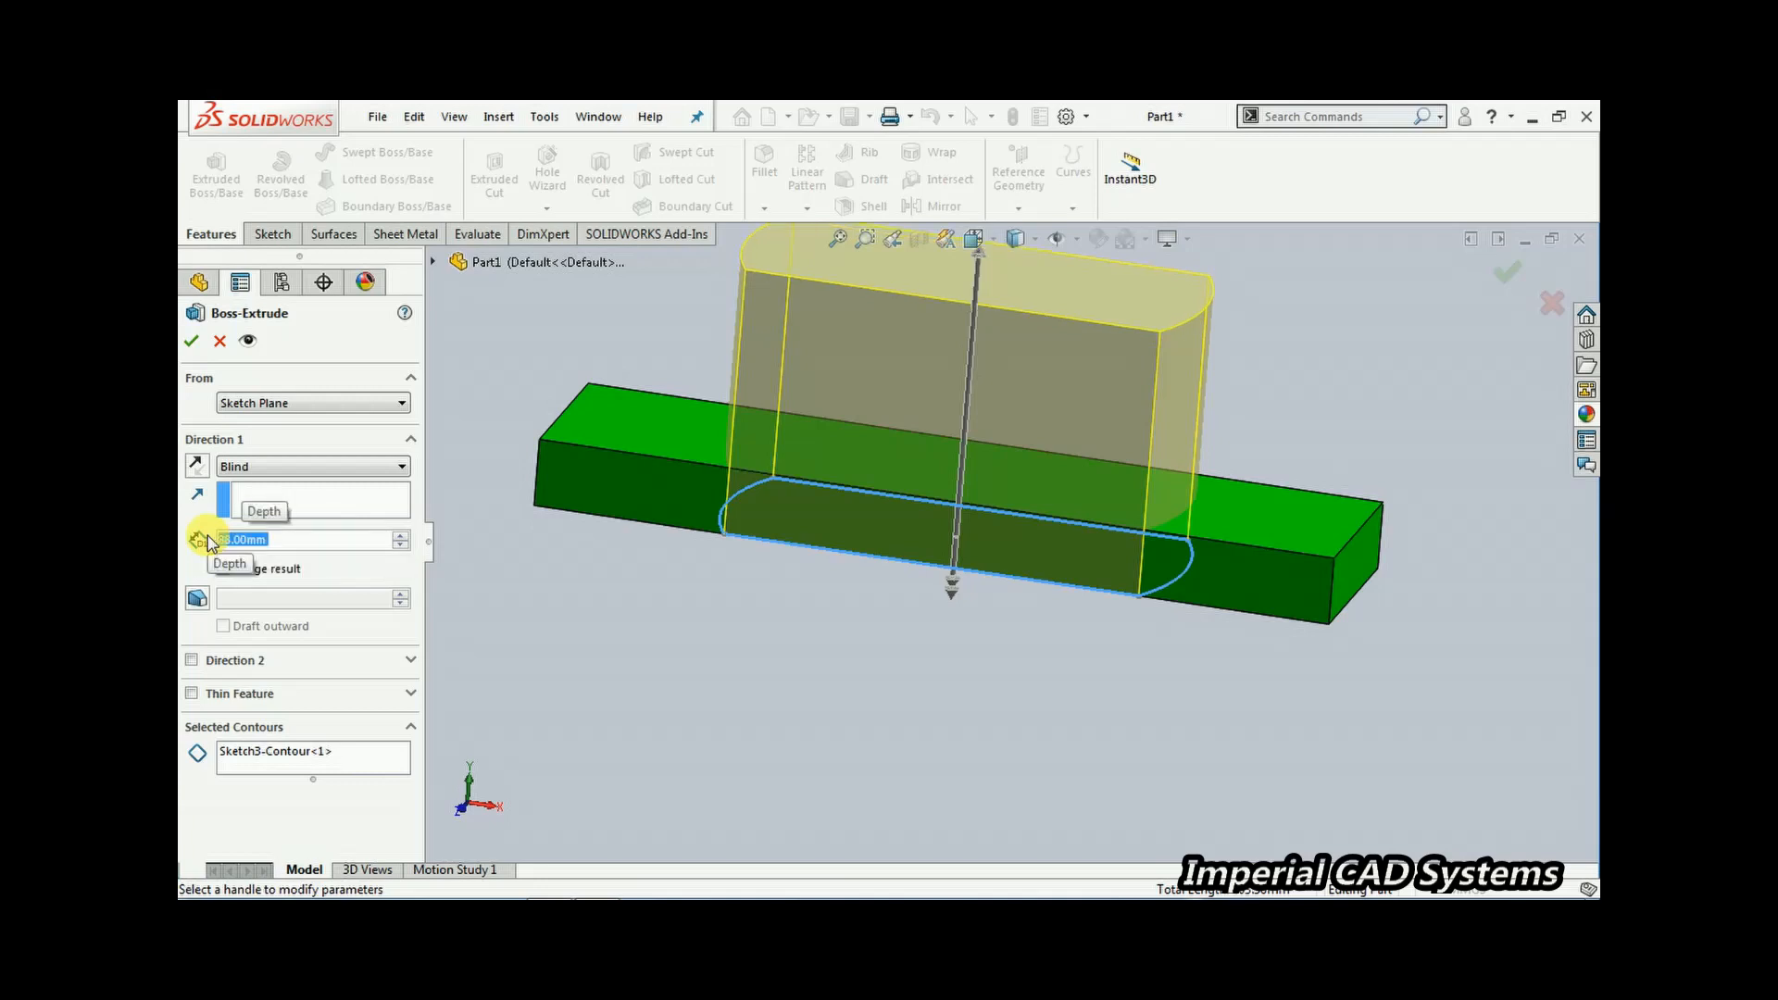
click(190, 341)
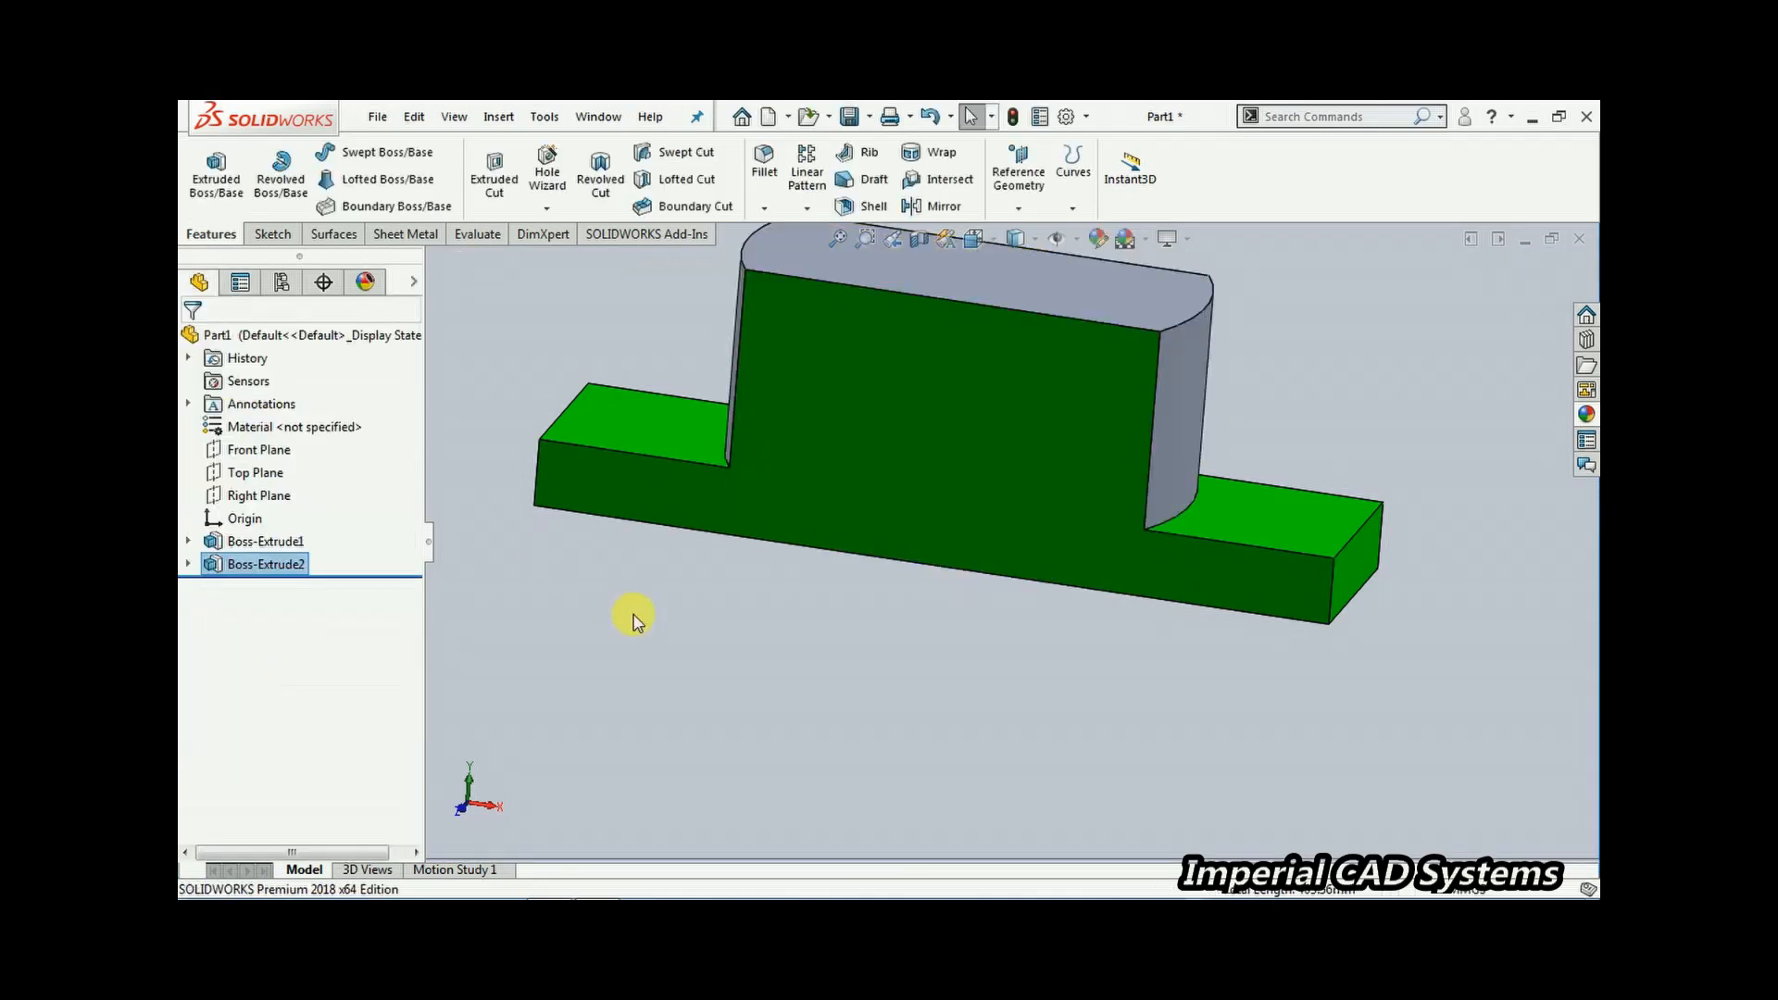
Review the part and reference drawing, then open a new sketch on the Front Plane
middle_drag(651, 673, 767, 747)
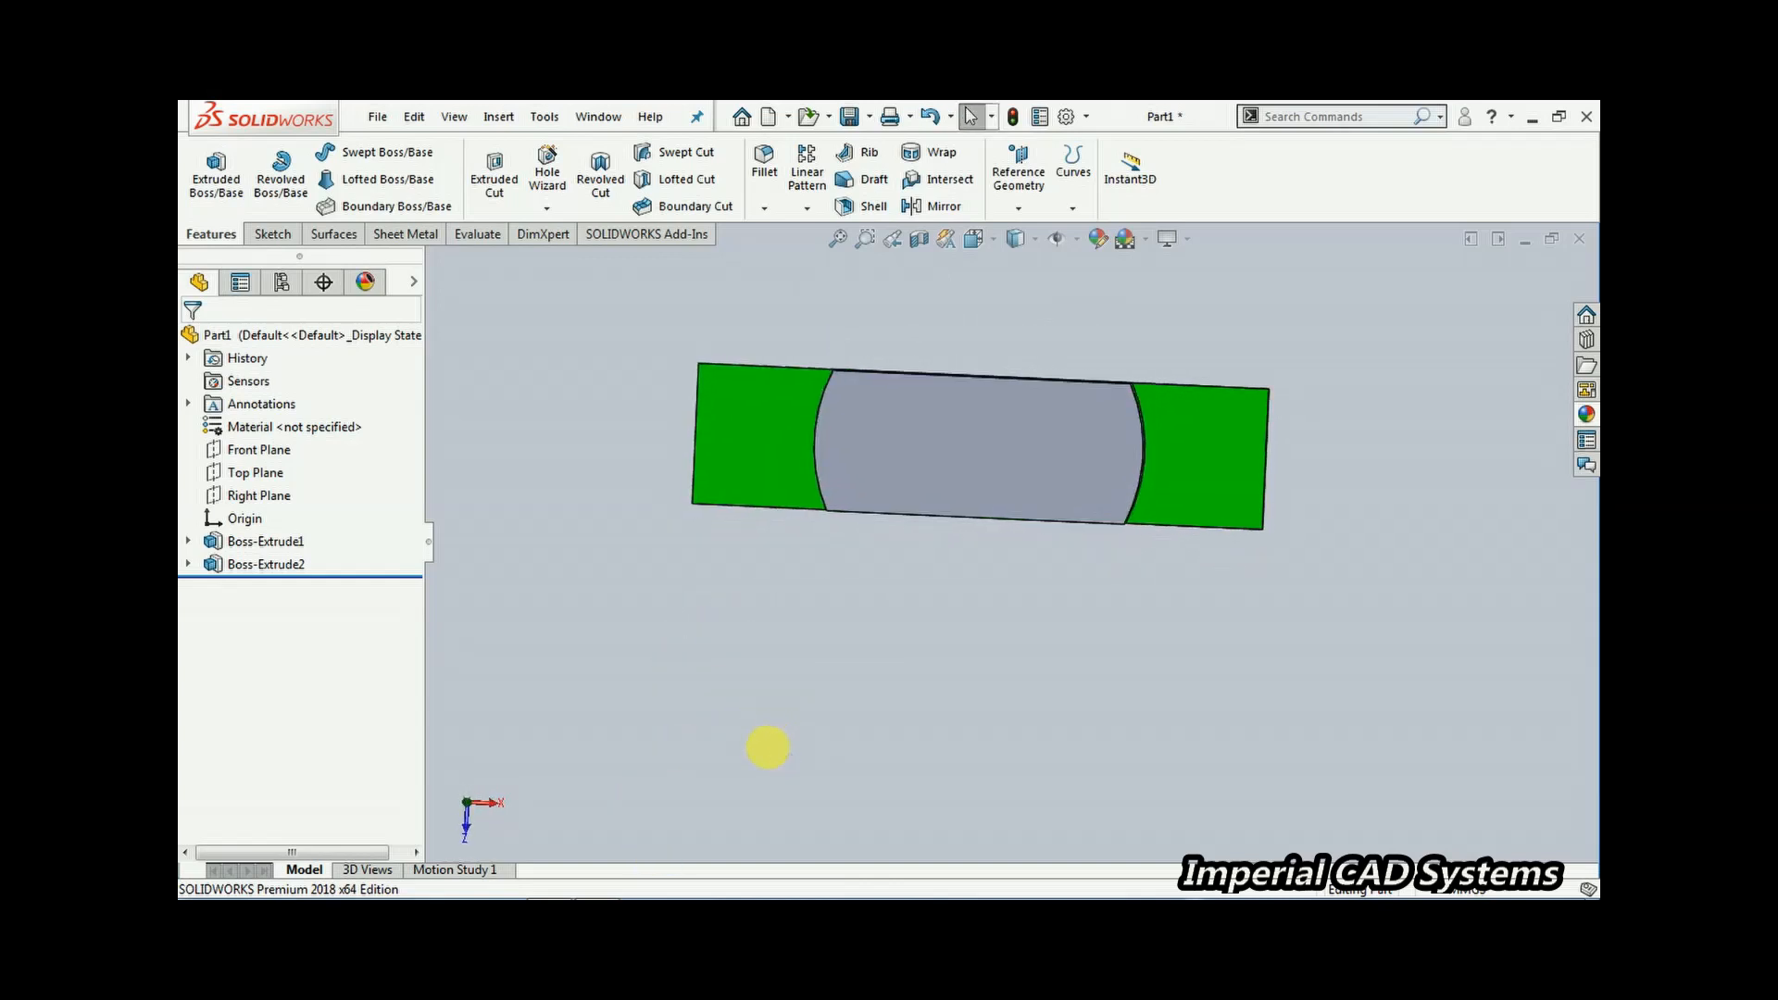
middle_drag(1020, 766, 972, 344)
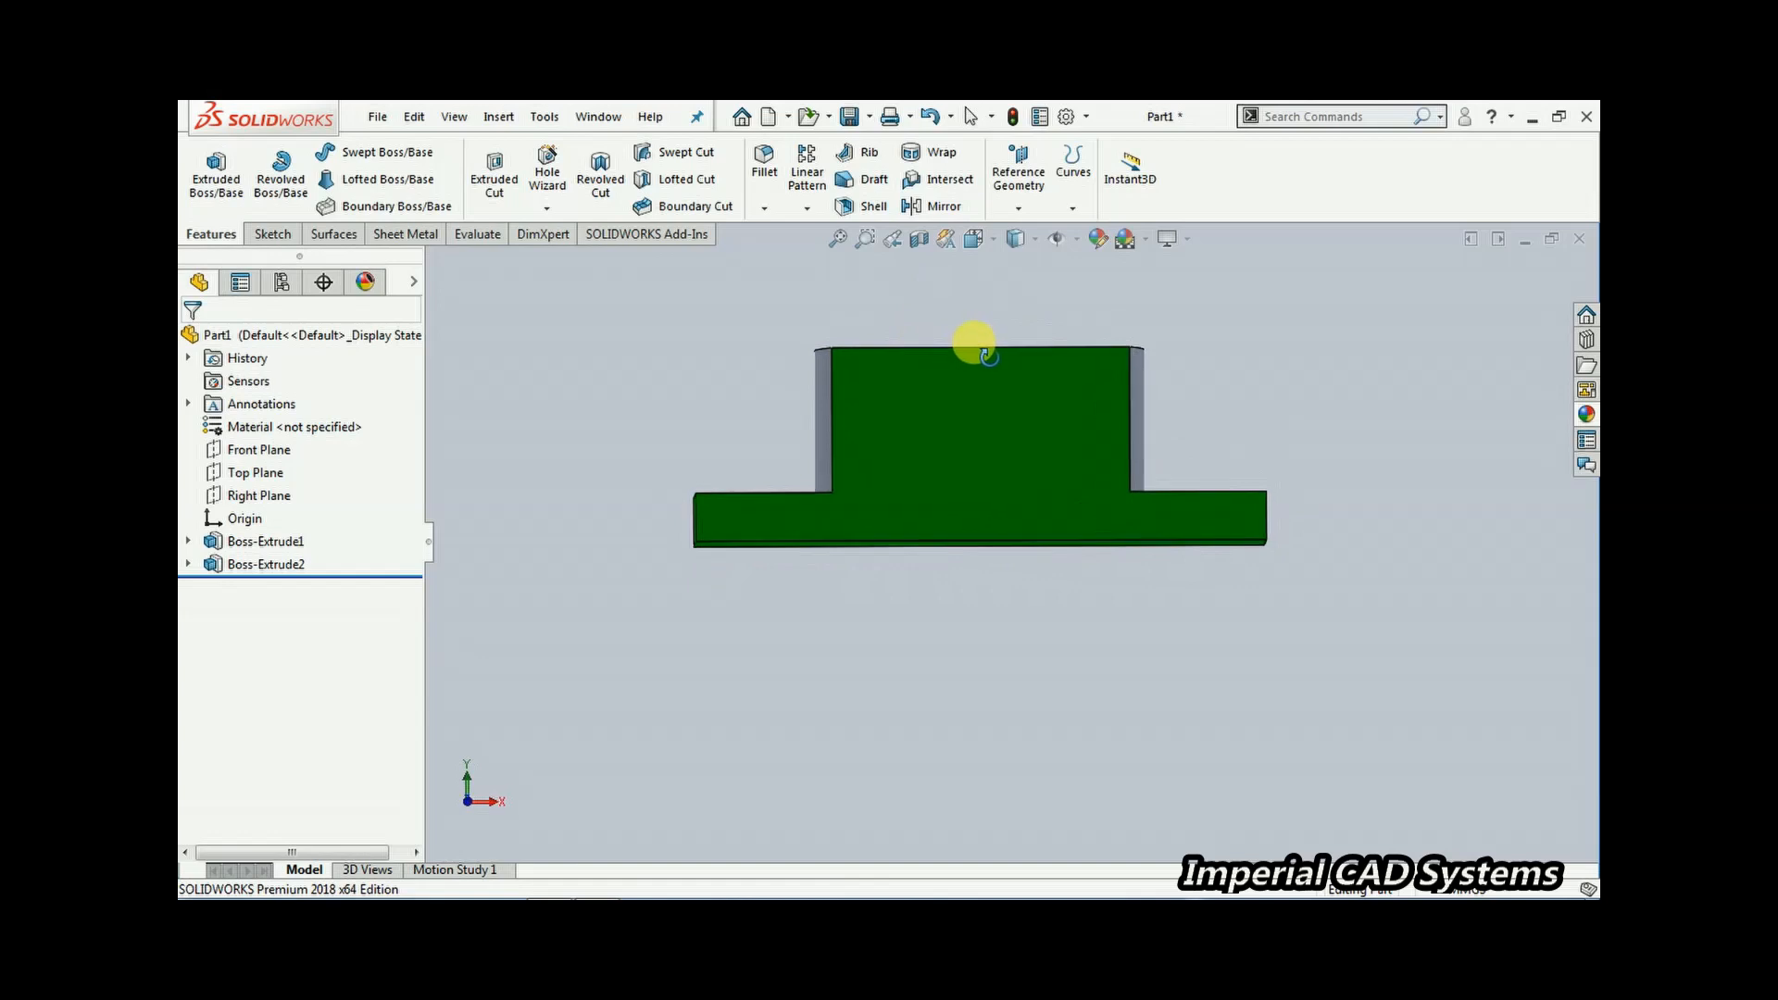
mouse_move(500, 889)
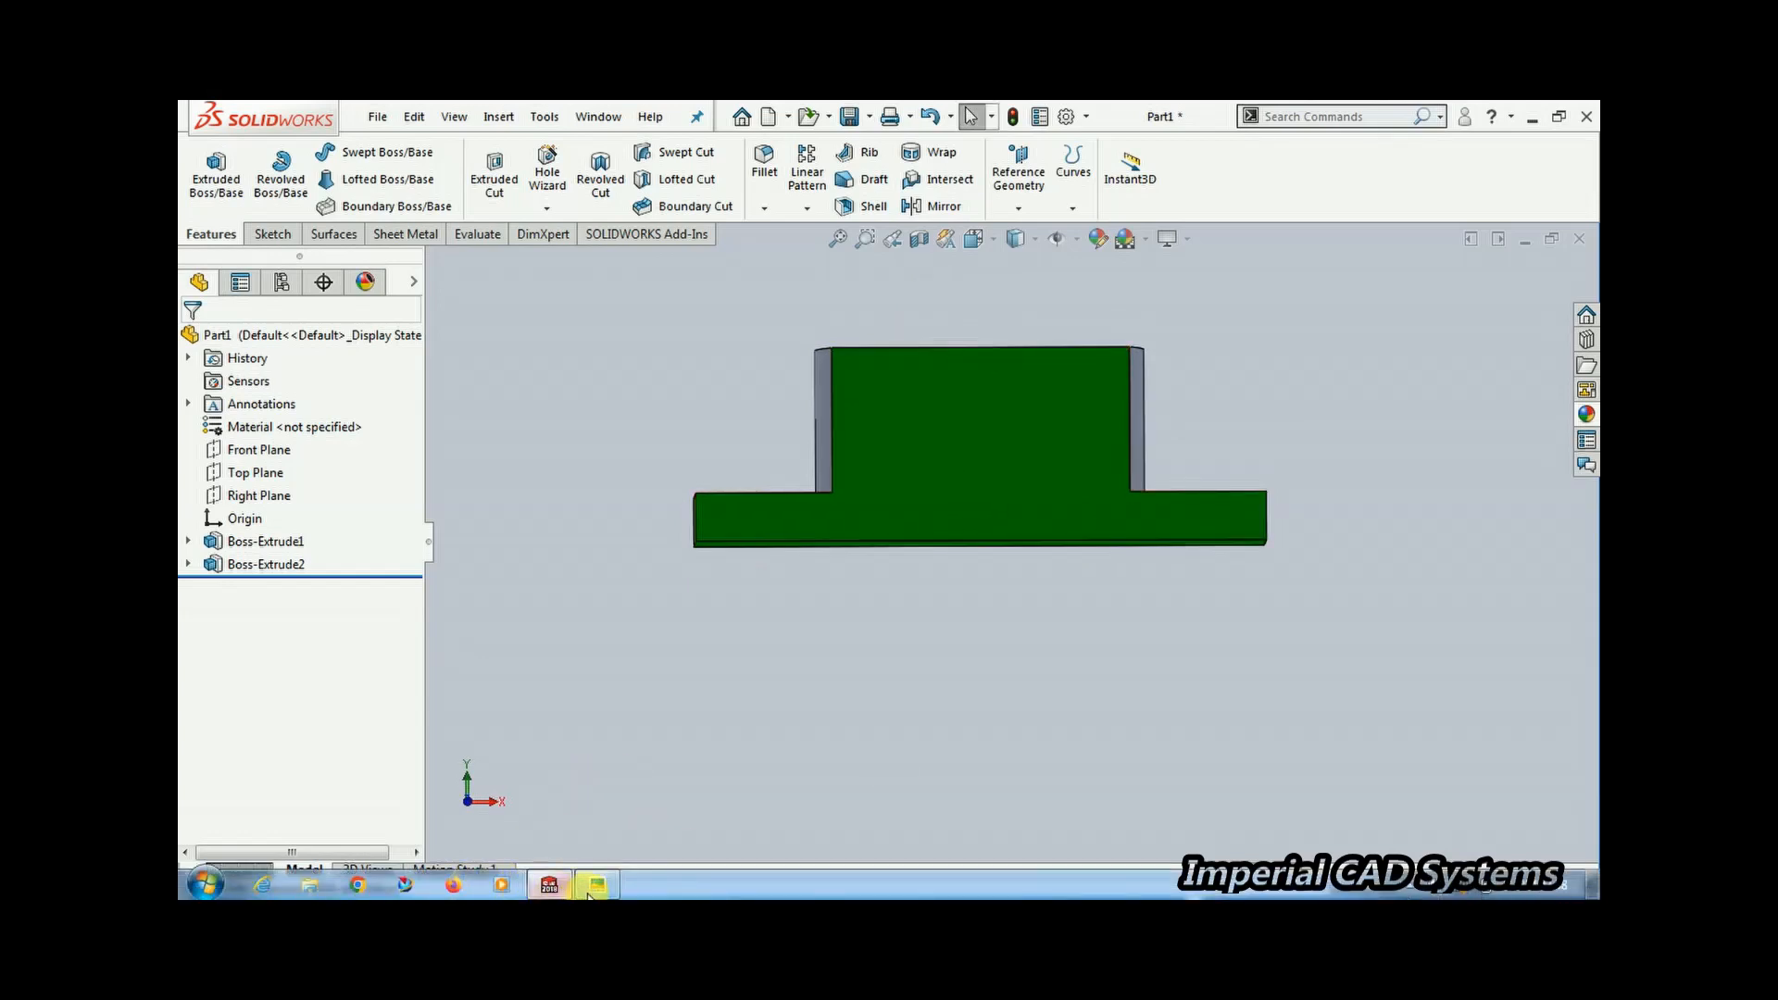
click(592, 887)
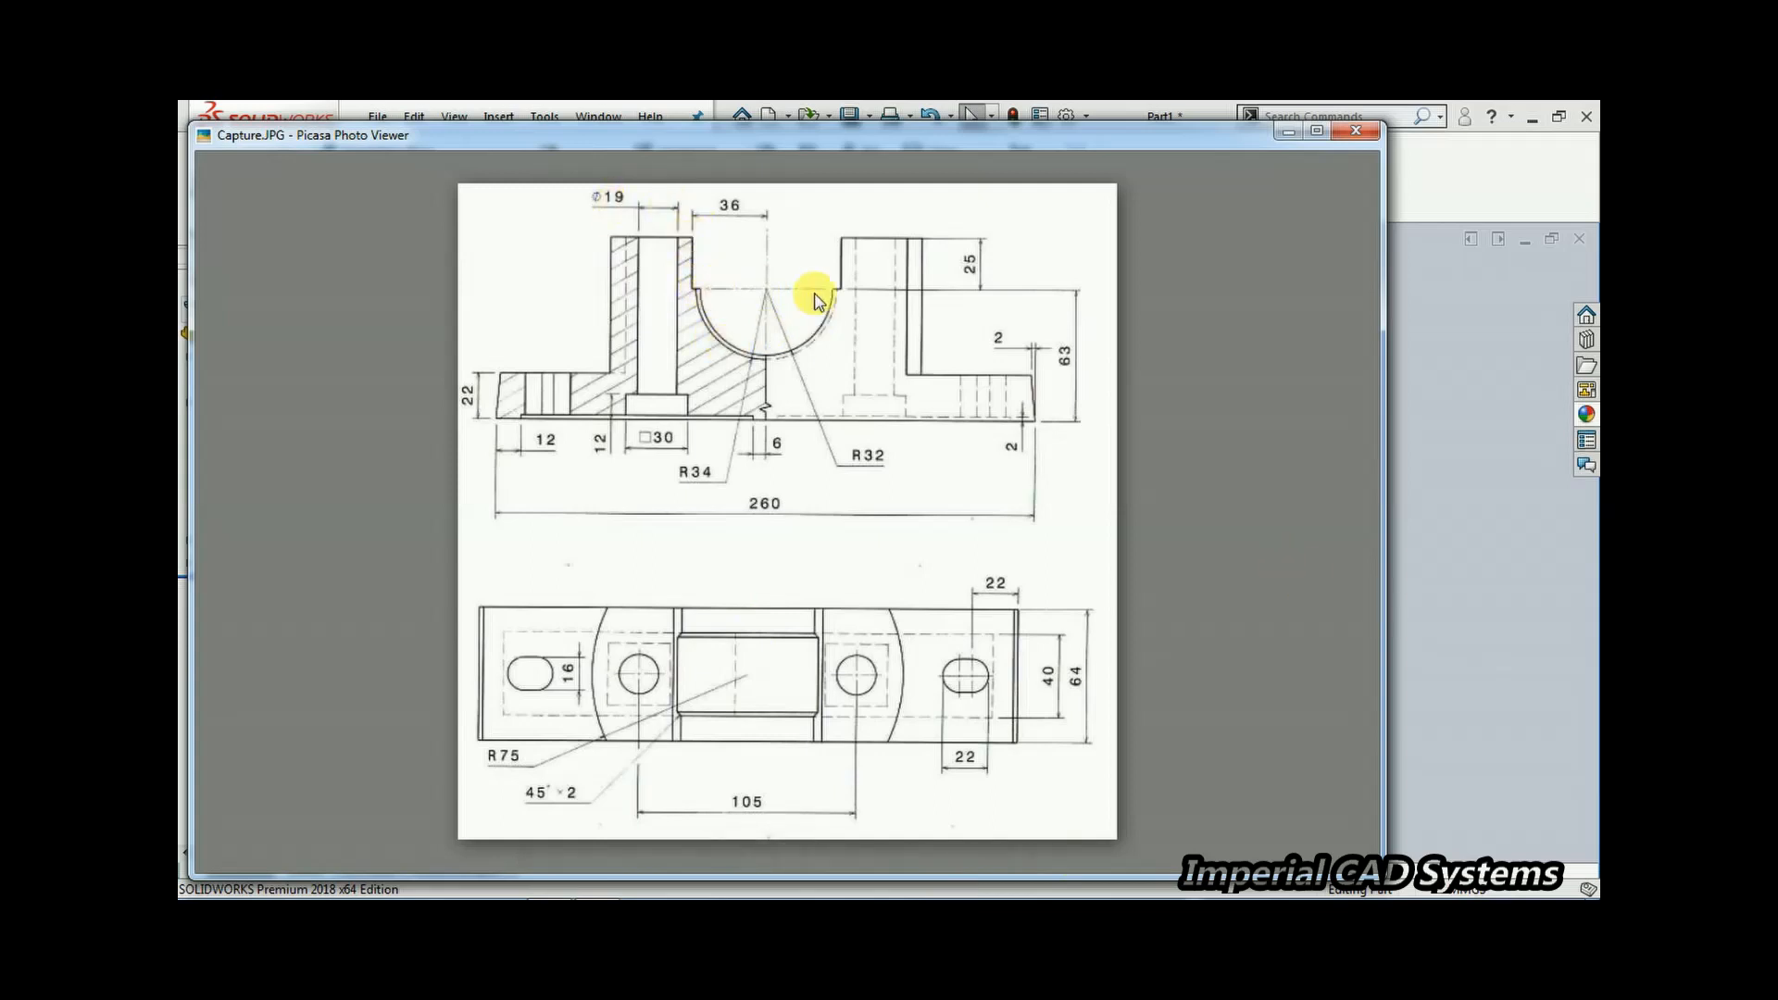
click(1452, 350)
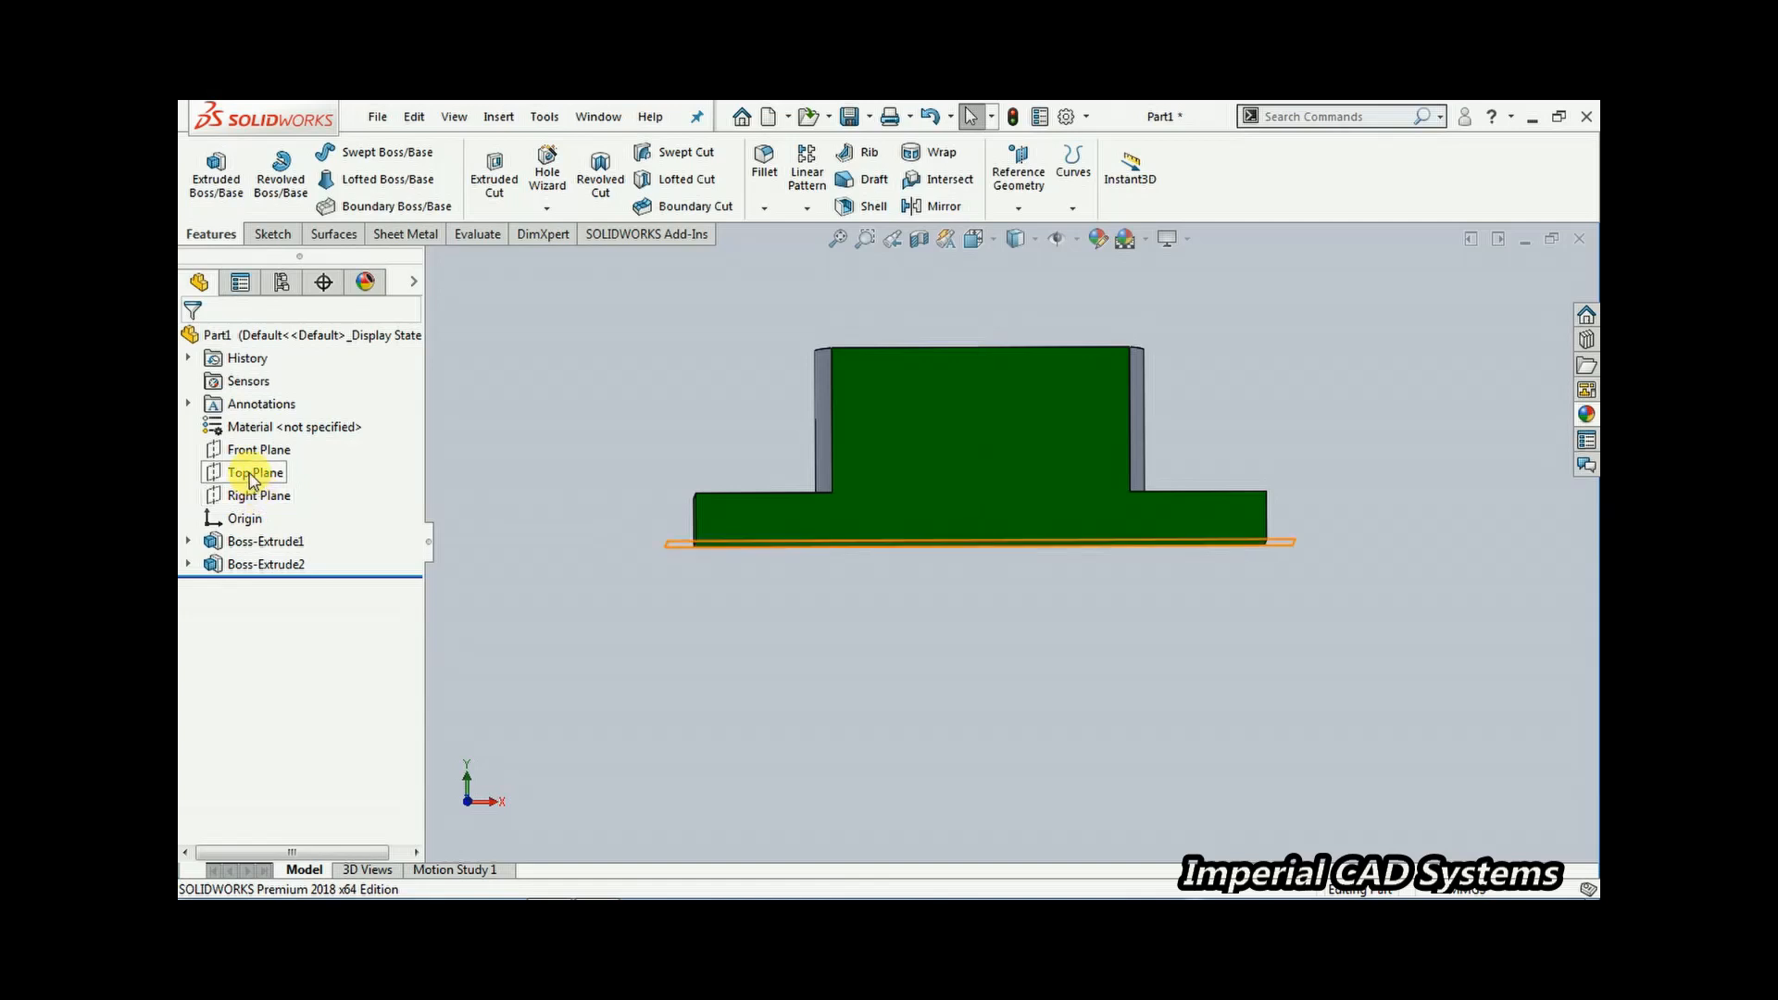
click(258, 449)
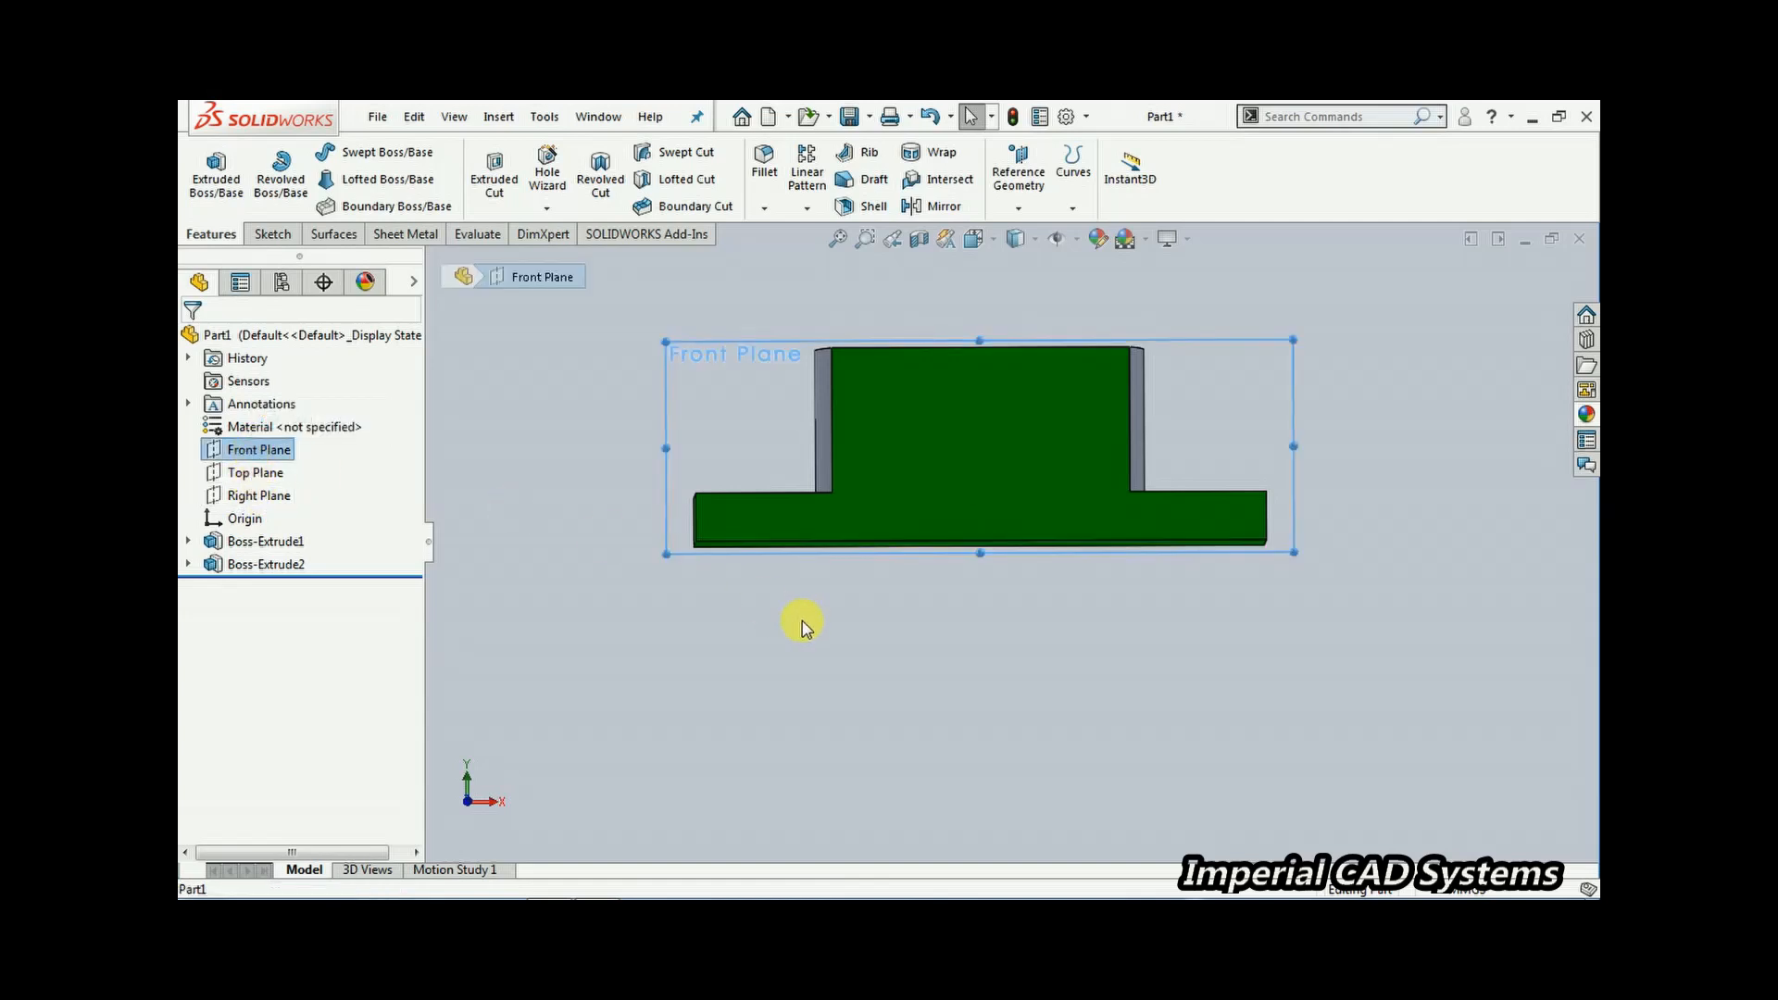
middle_drag(738, 627, 846, 754)
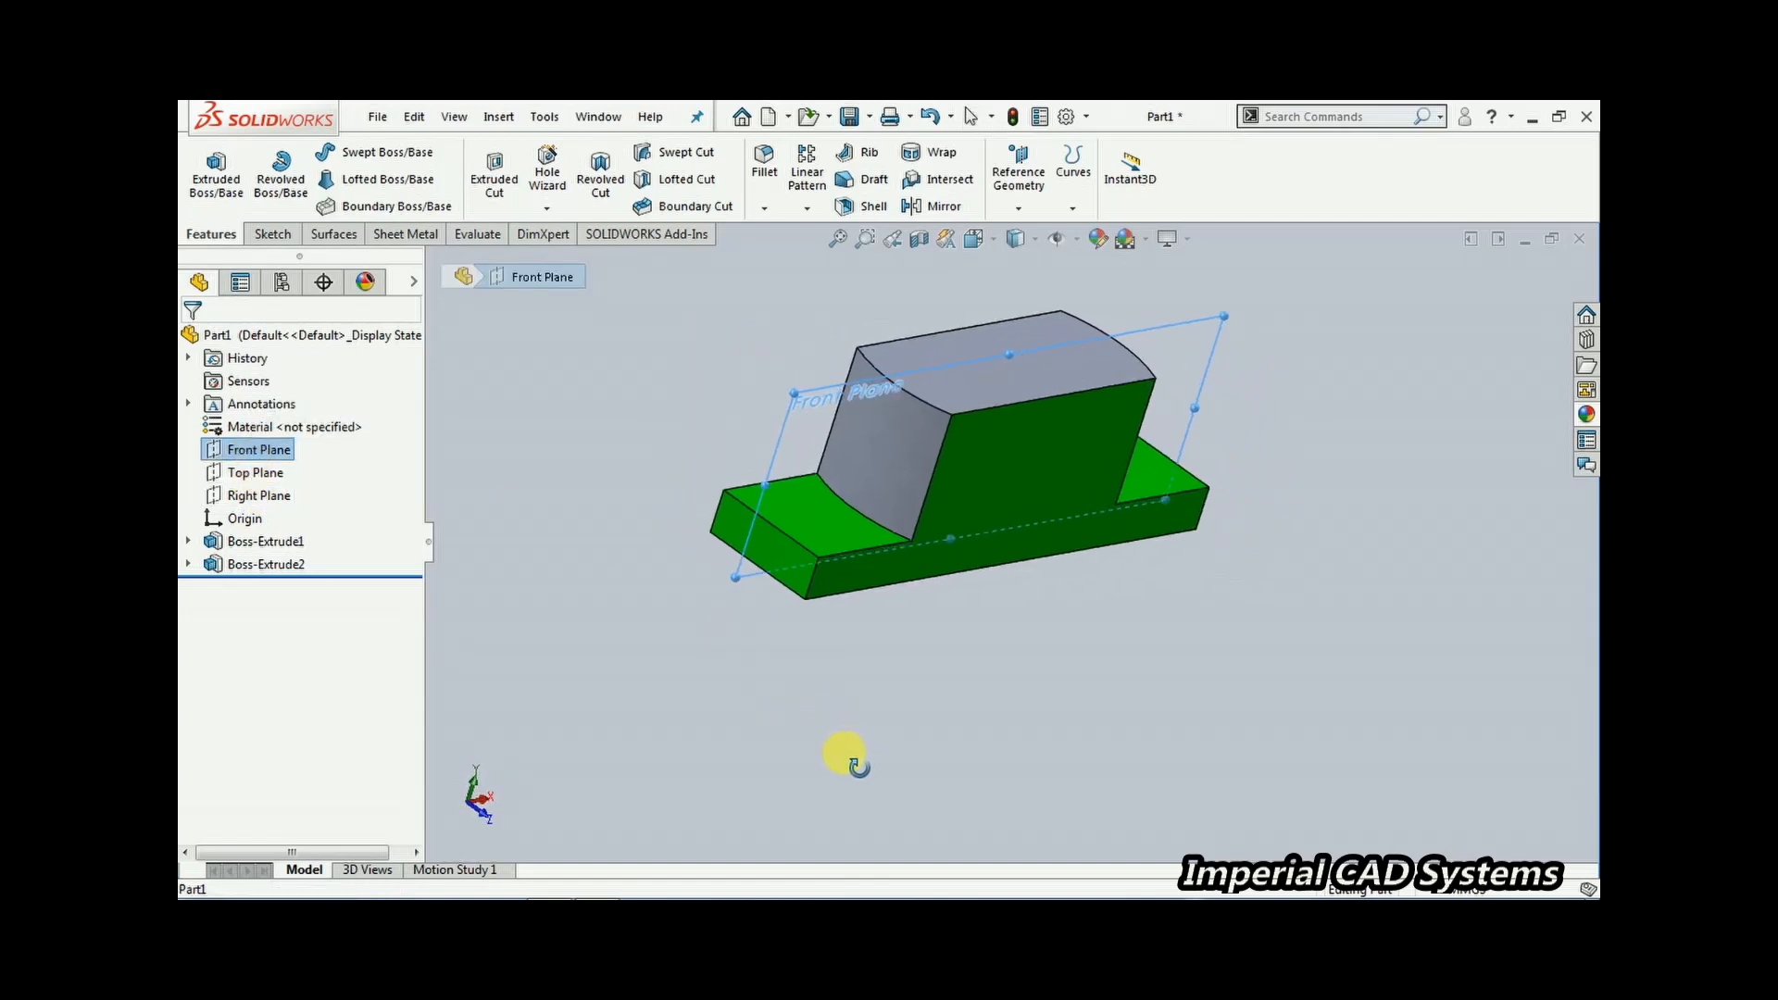
right_click(245, 450)
click(293, 420)
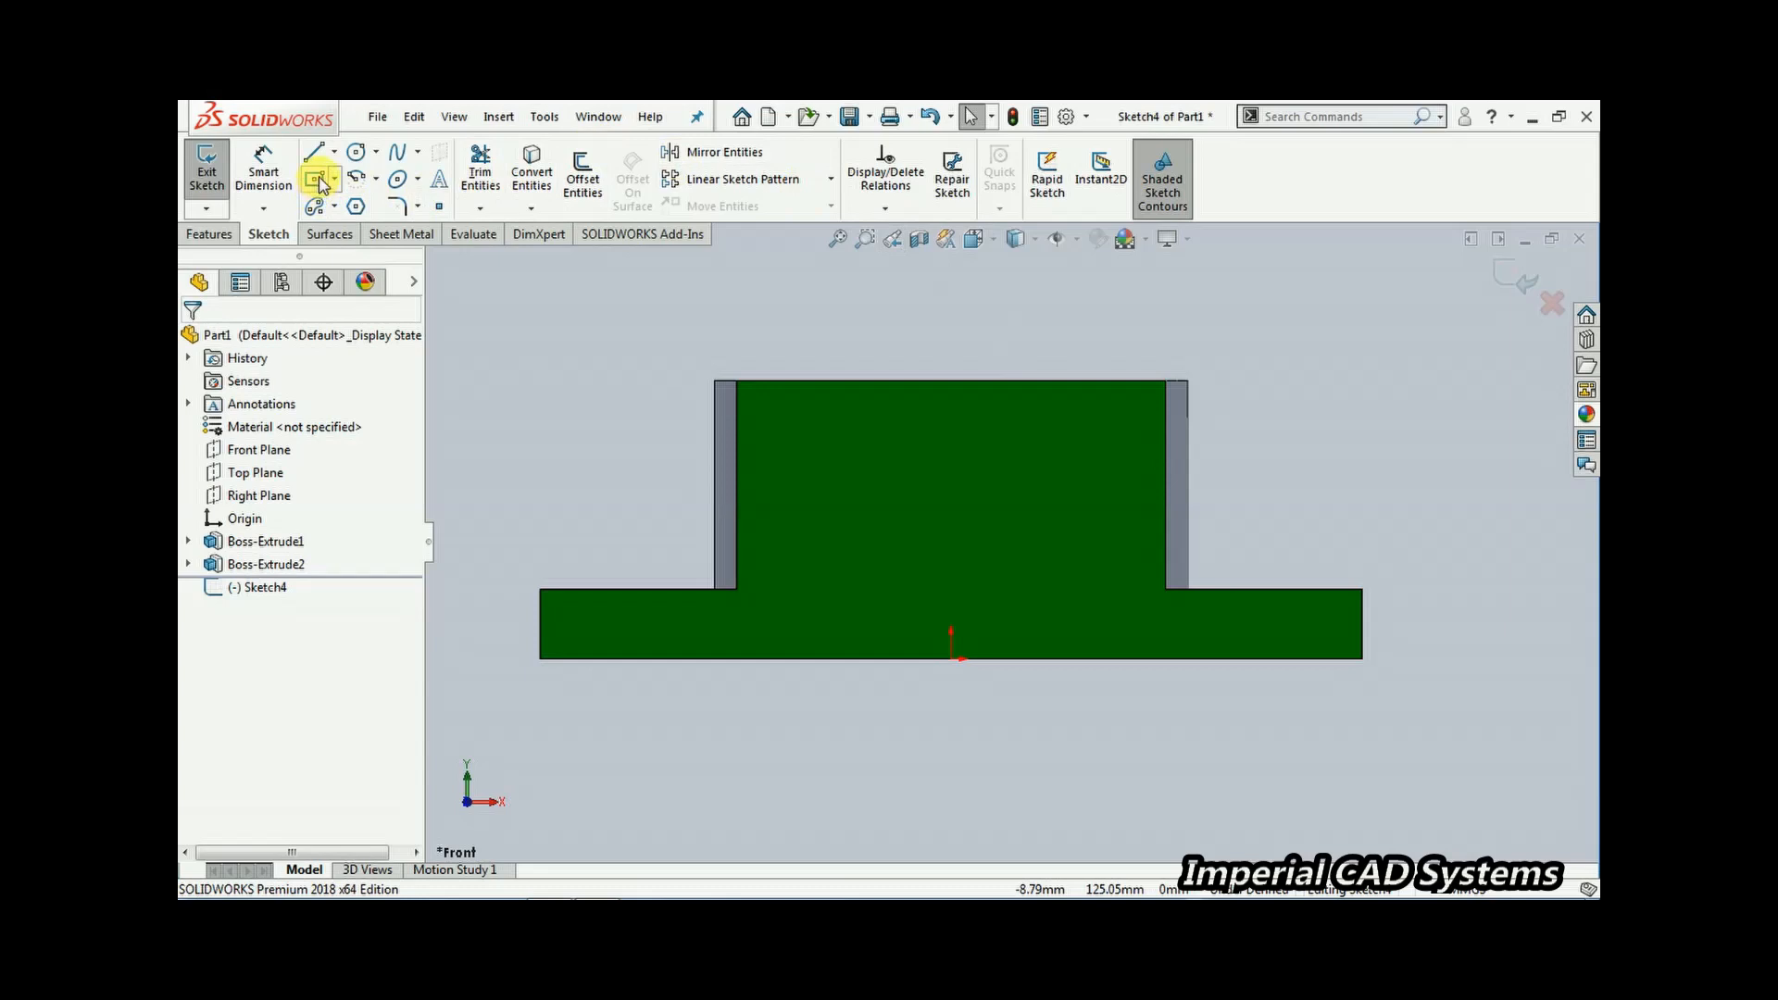
Sketch a circle centred above the origin on the raised block, radius about 47 mm
click(356, 158)
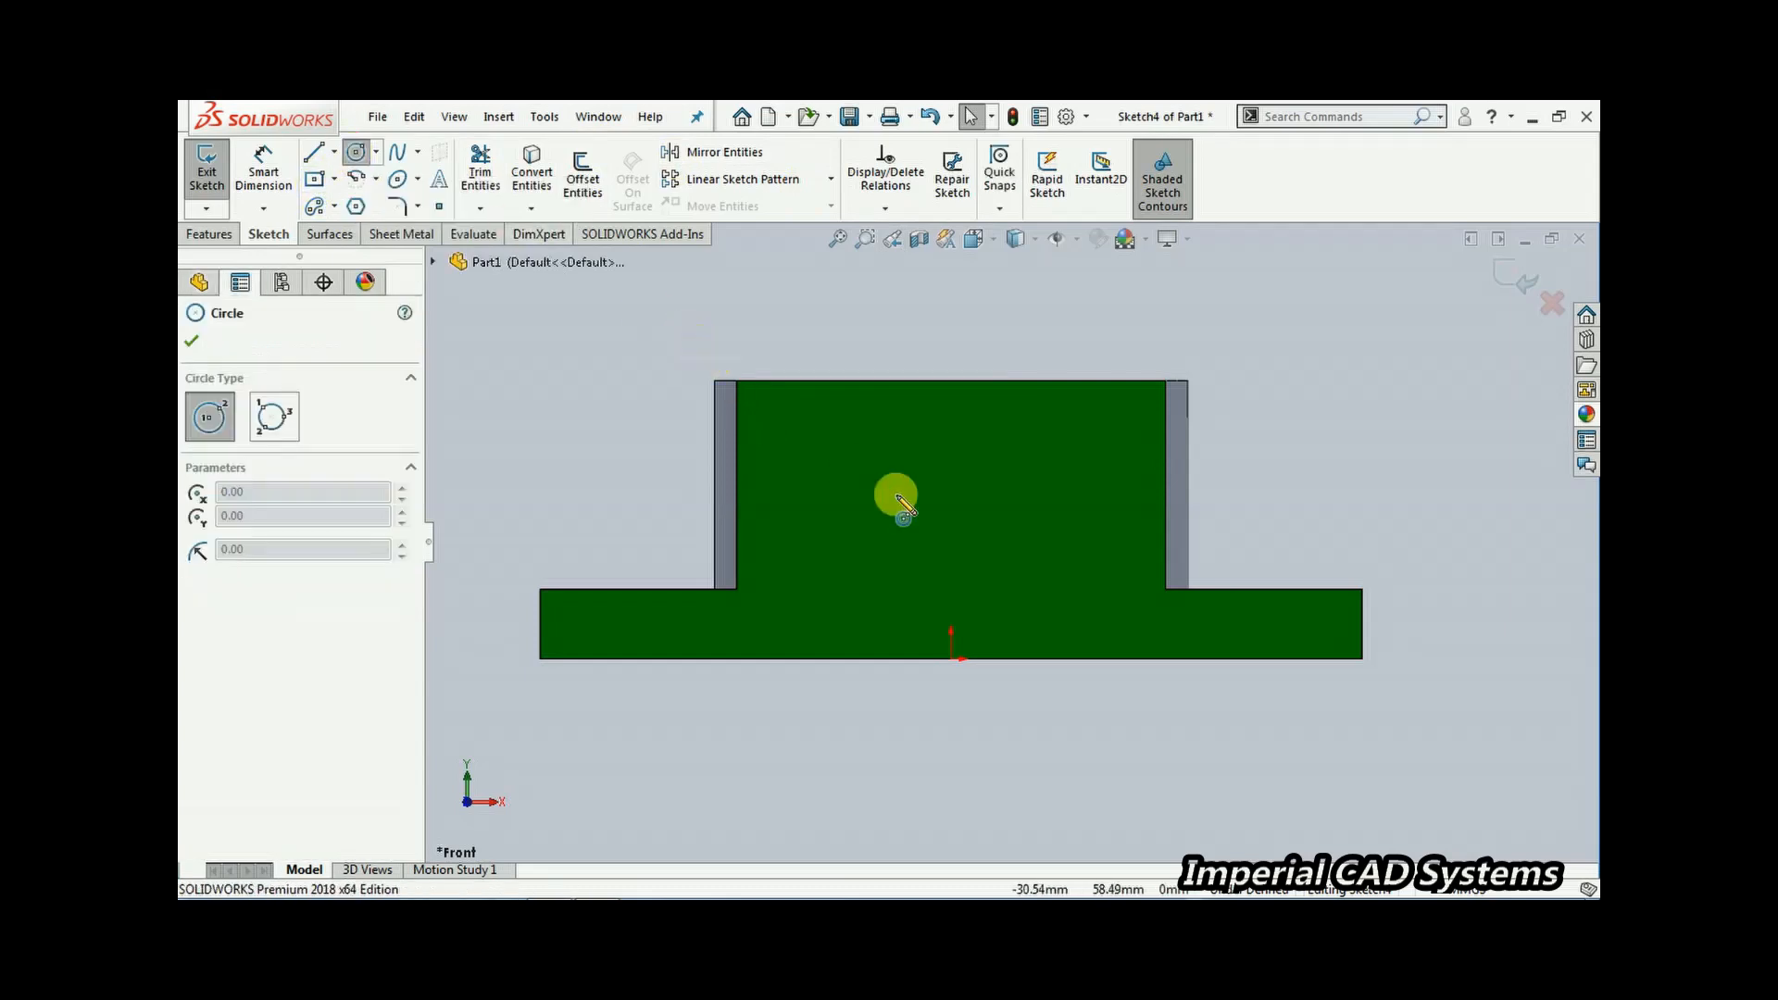
click(951, 486)
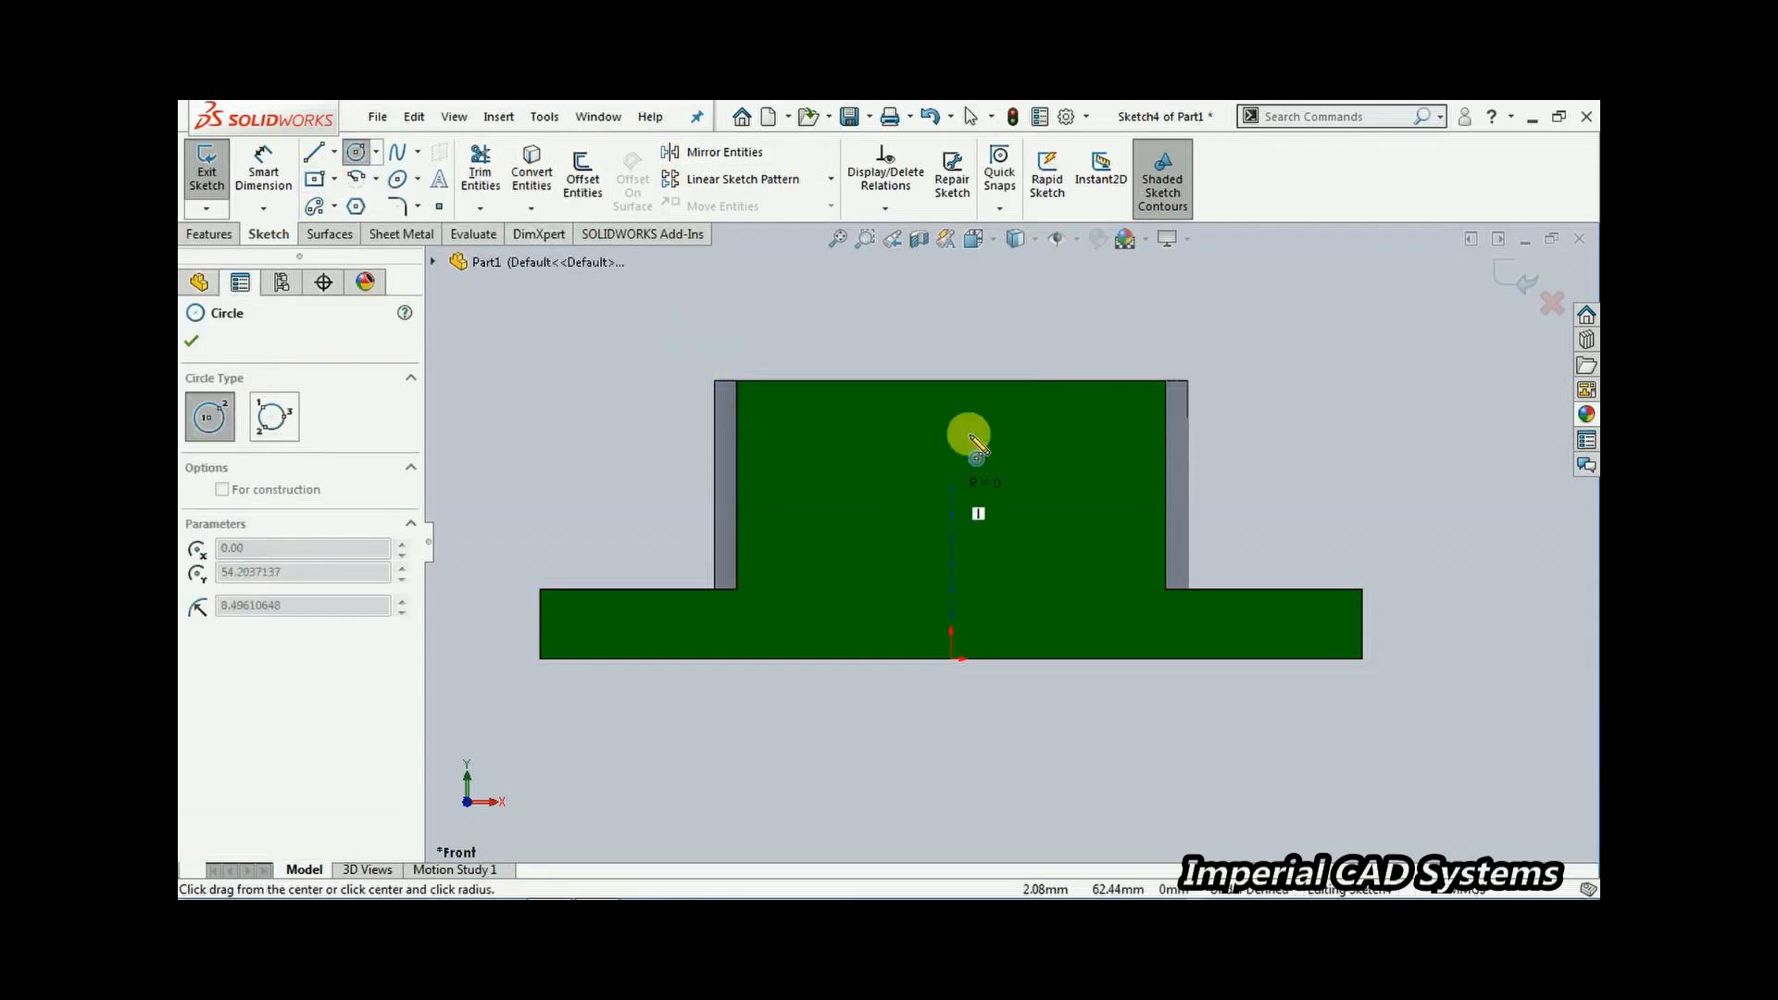
click(1003, 349)
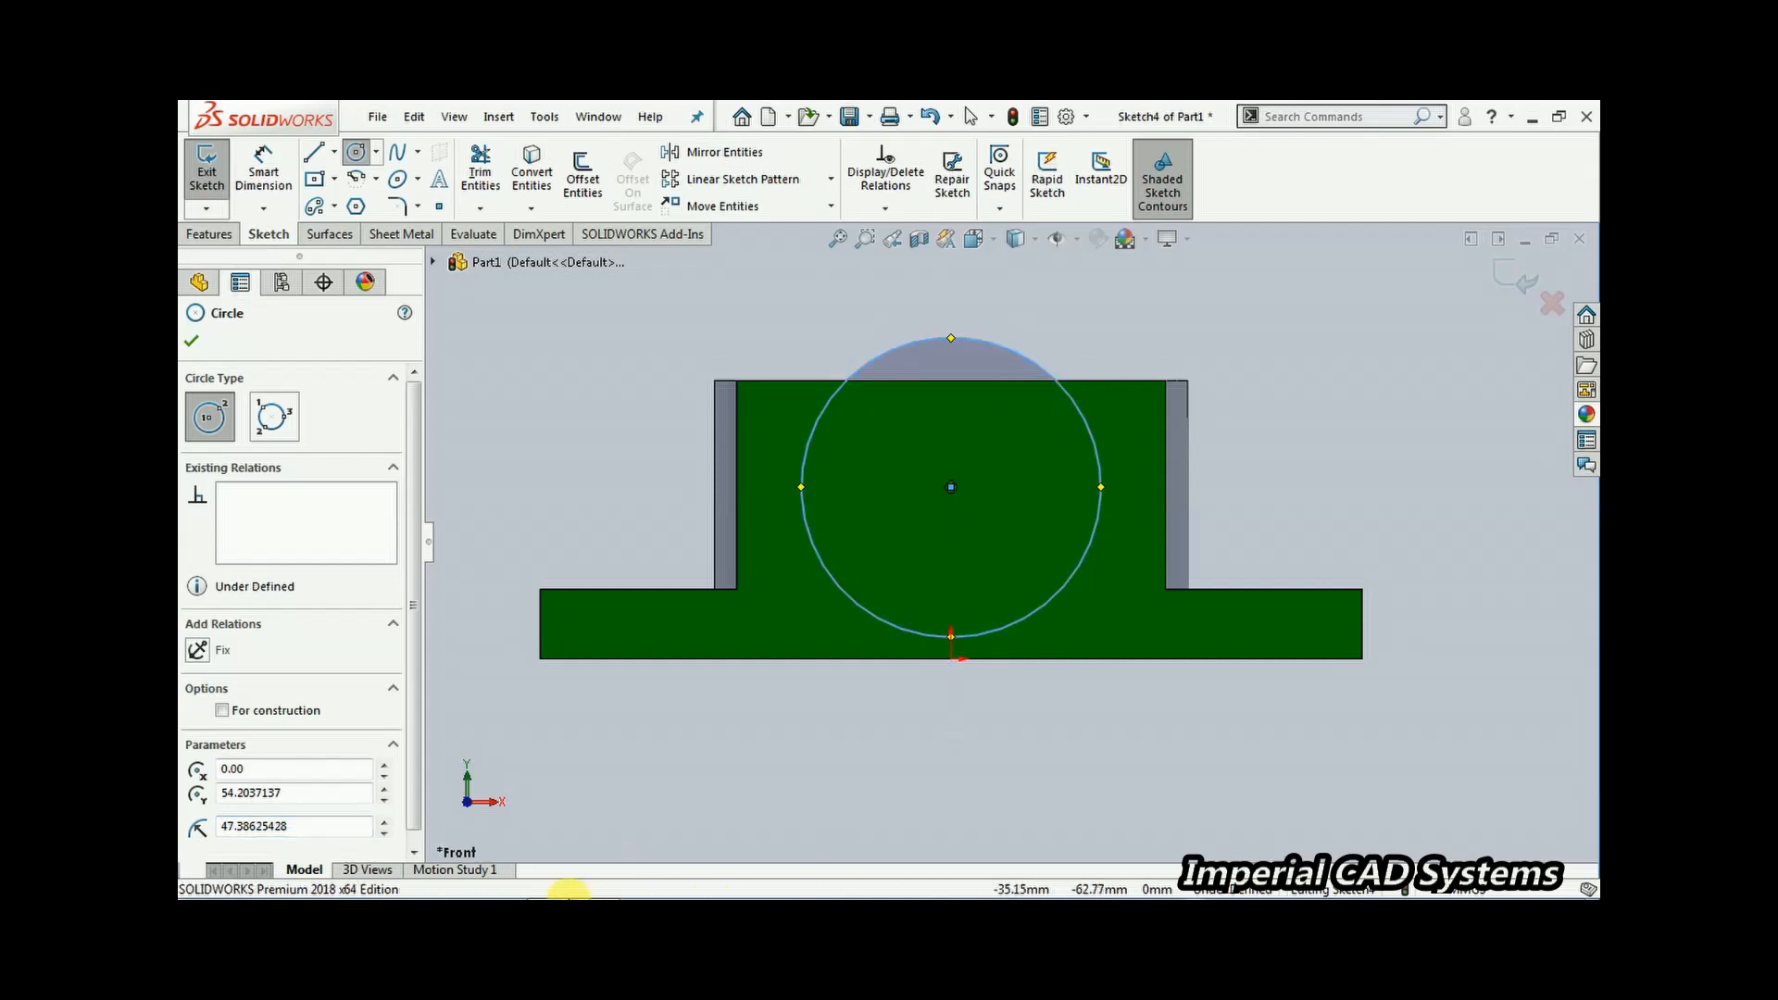
click(598, 887)
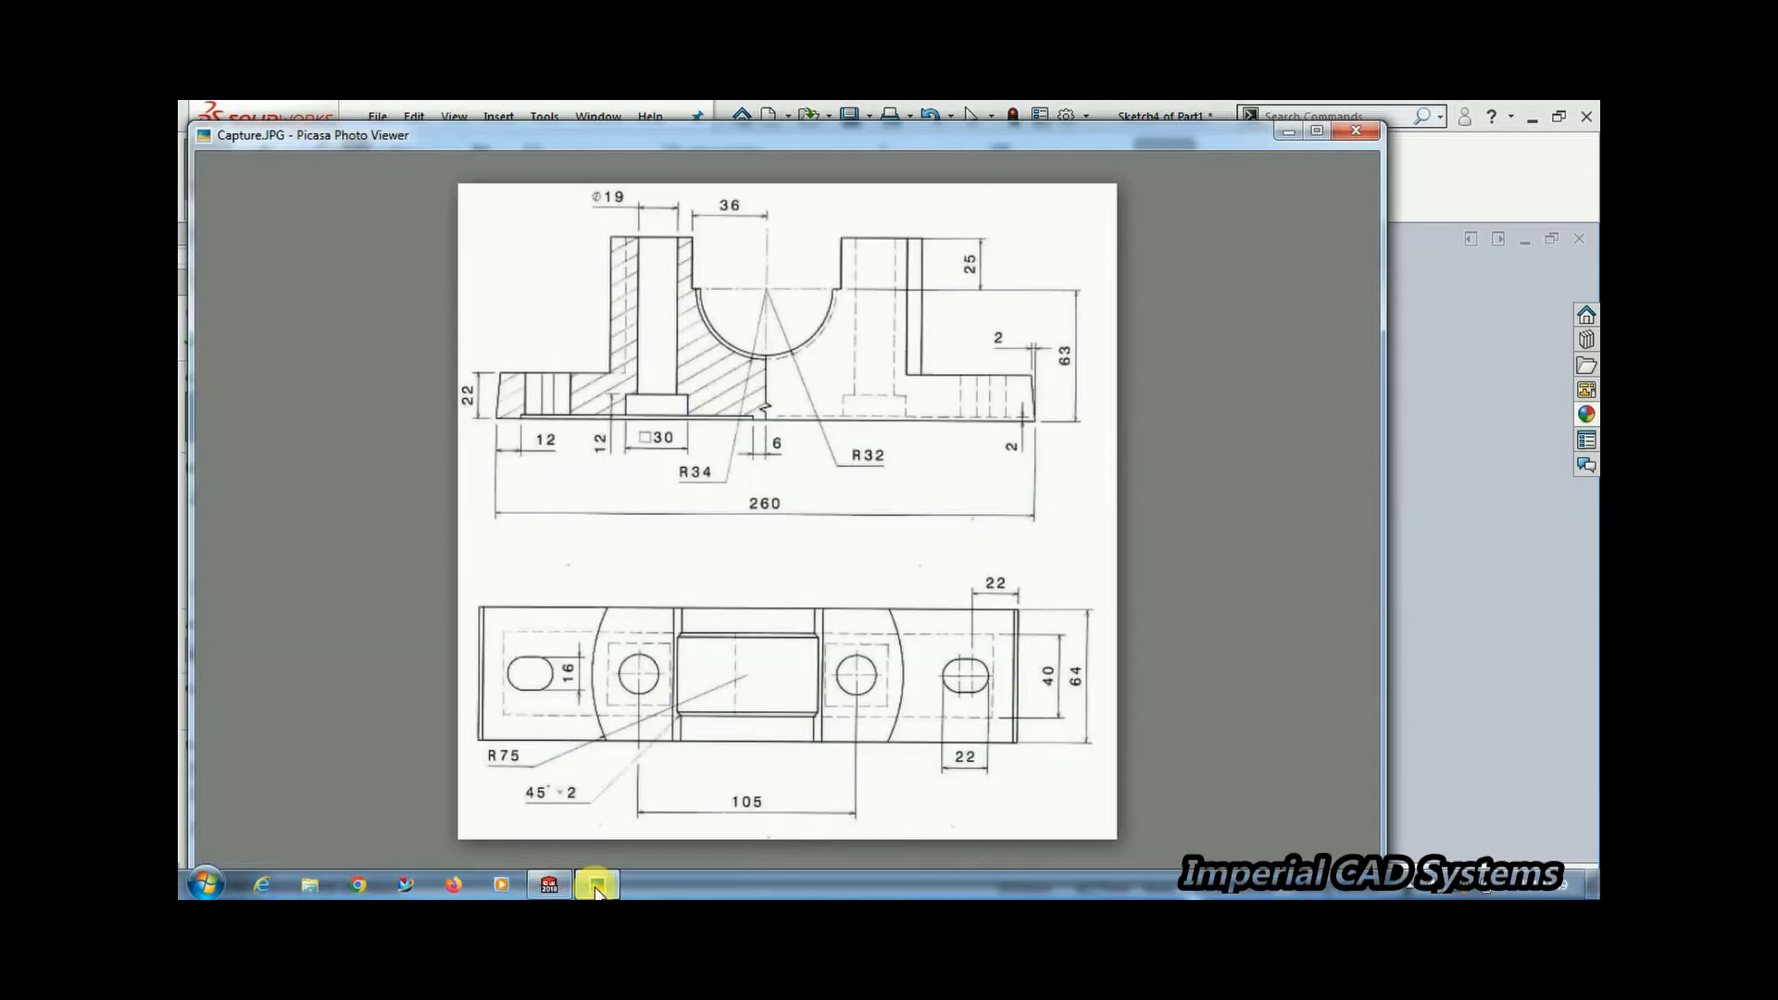
click(597, 887)
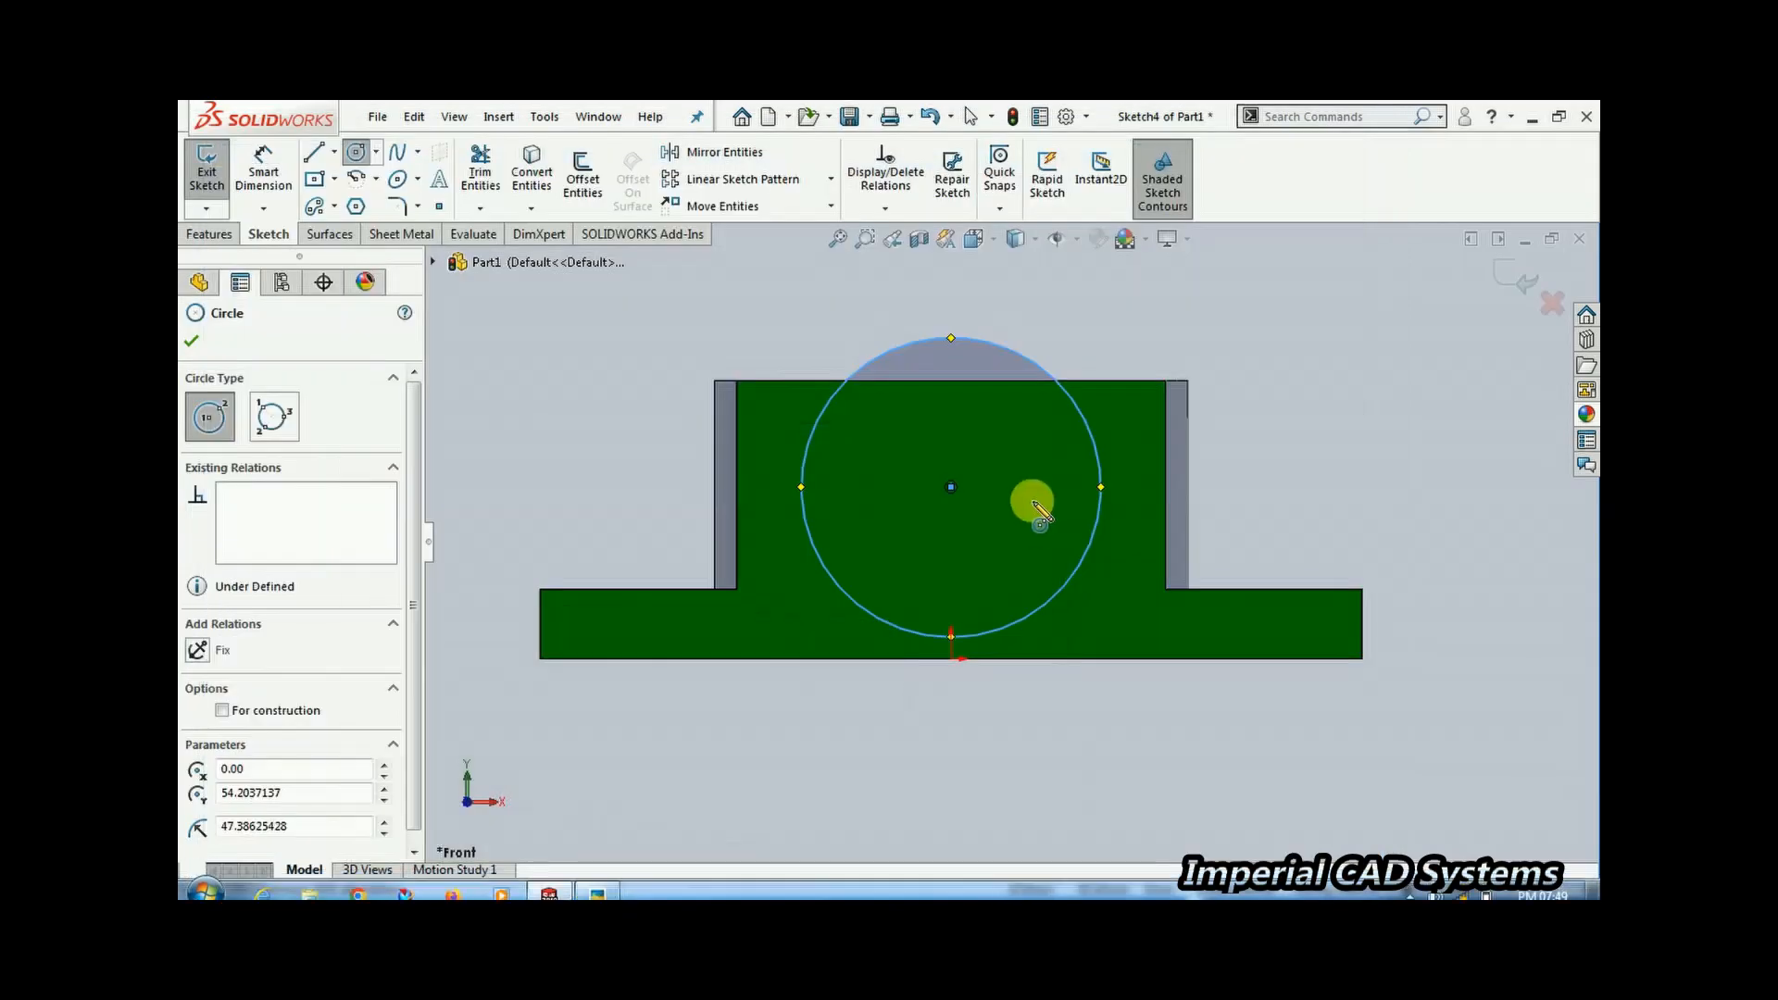
Dimension the circle's diameter as 64 mm and change the dimension to display as a radius
click(263, 172)
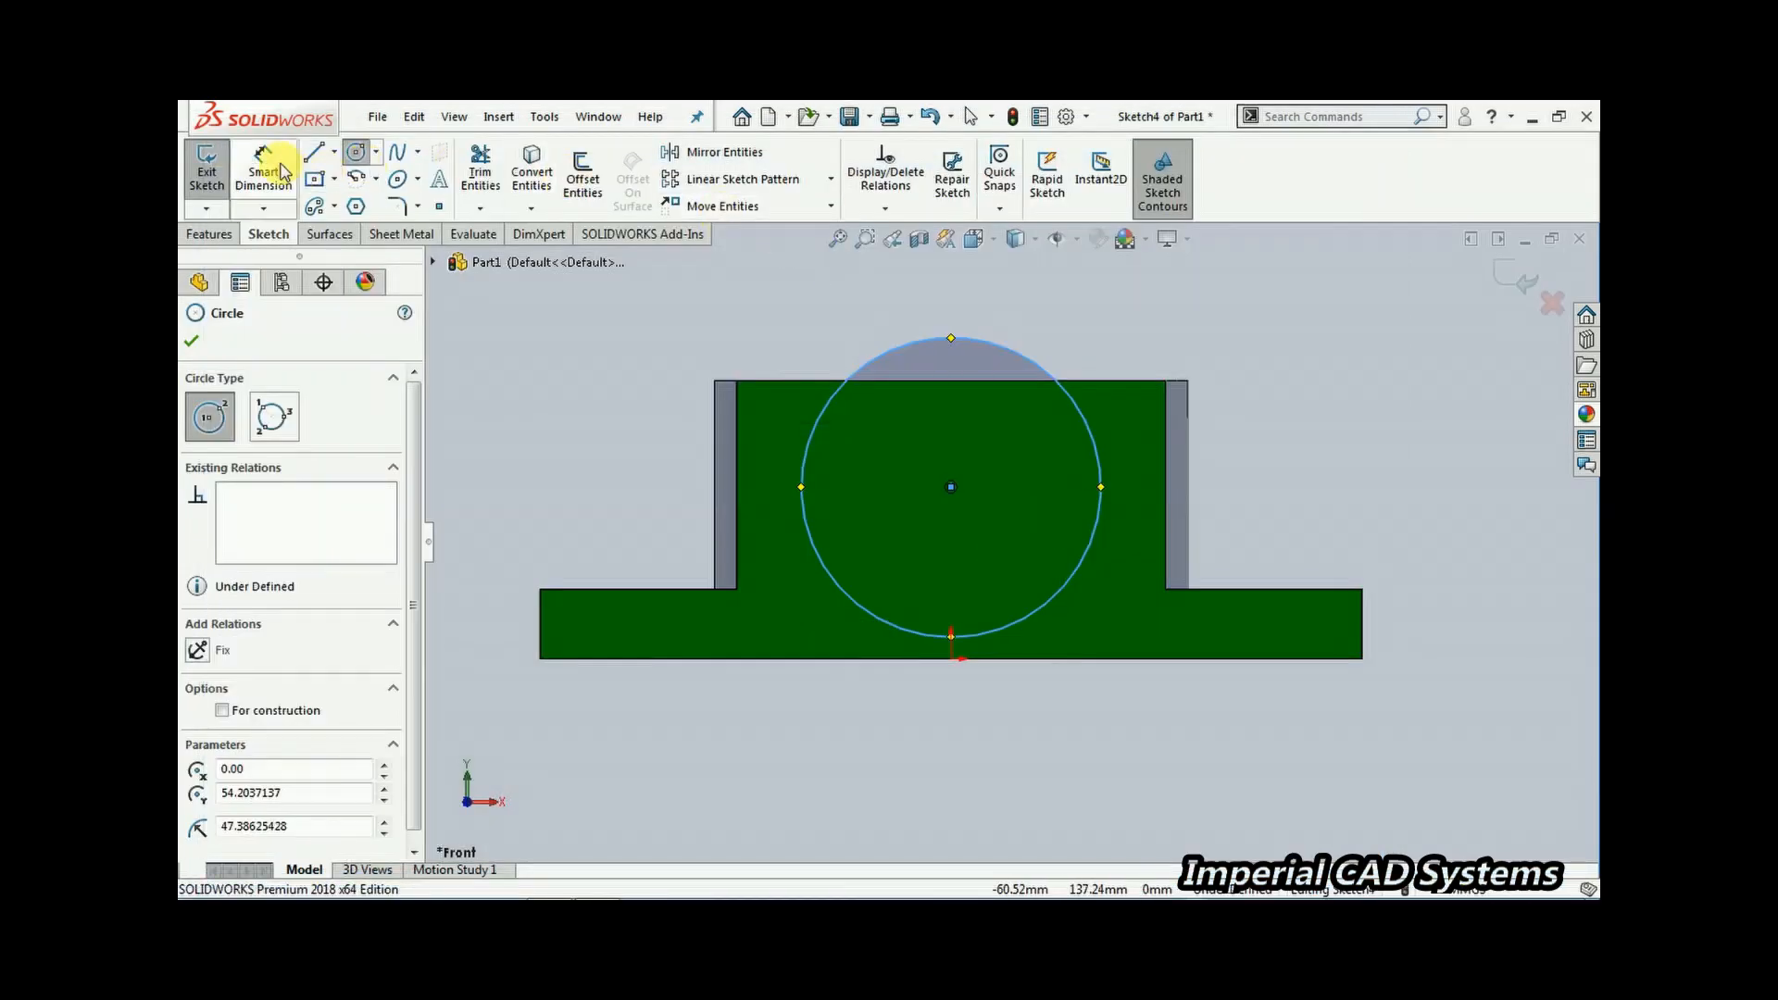
click(1070, 589)
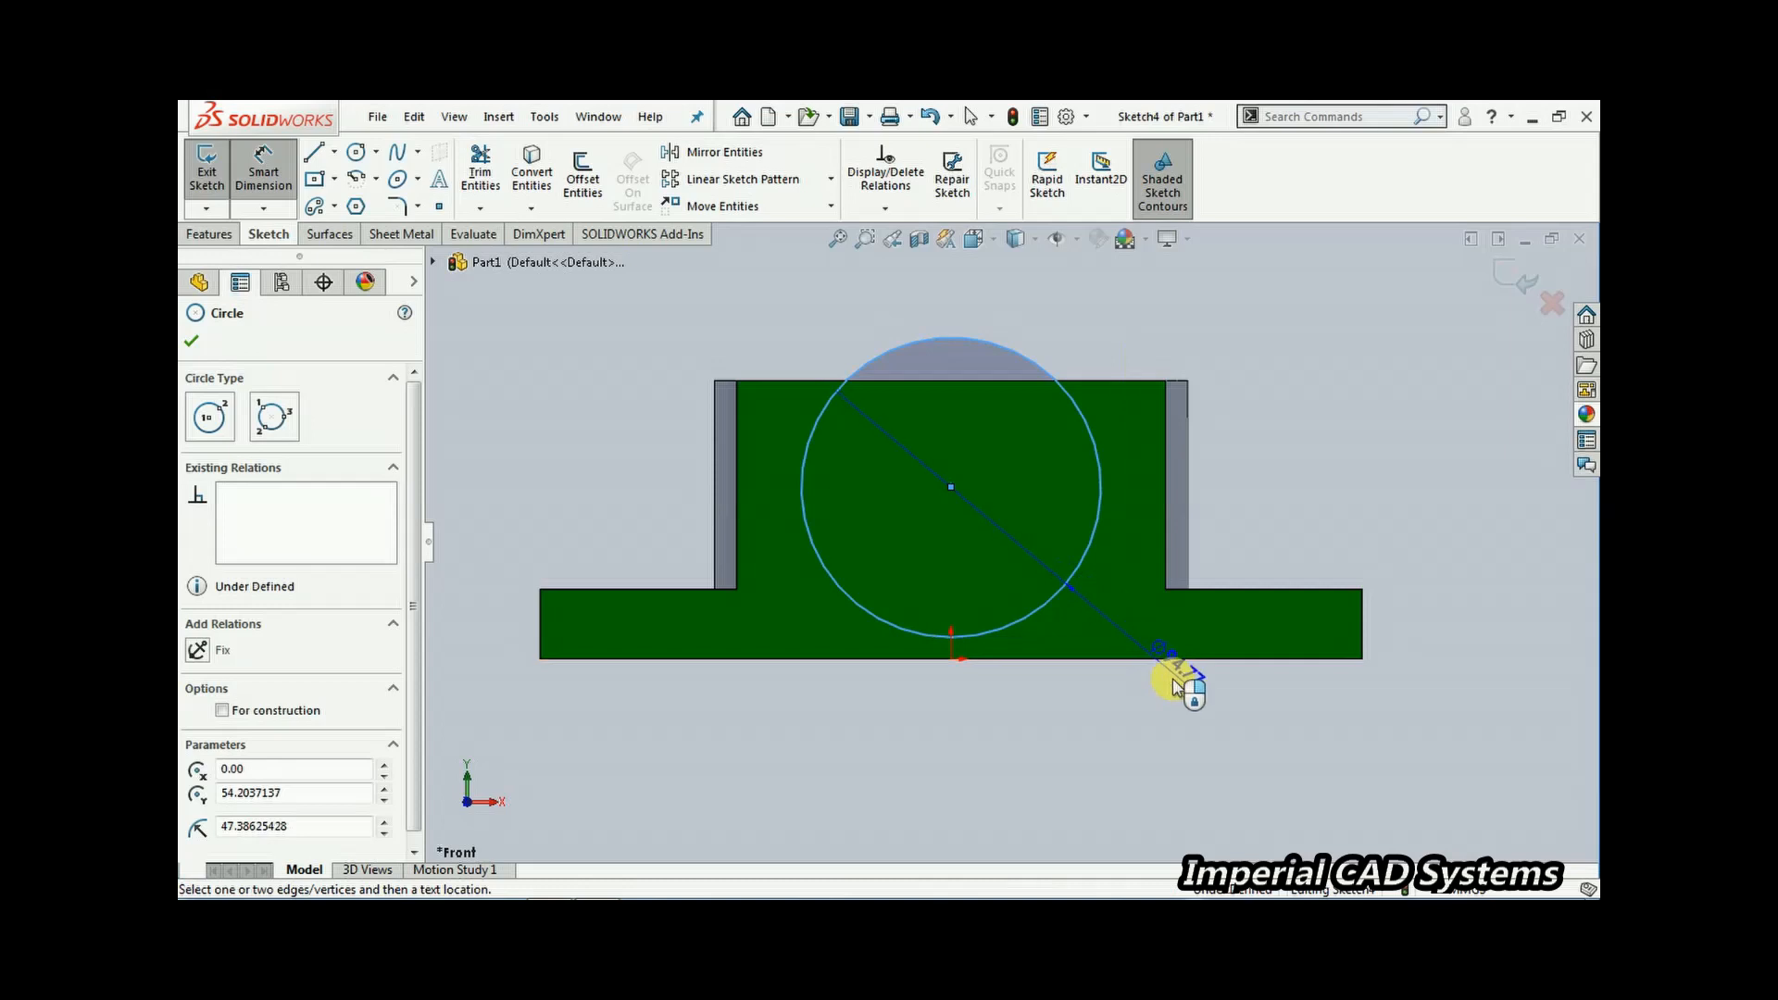
click(1181, 722)
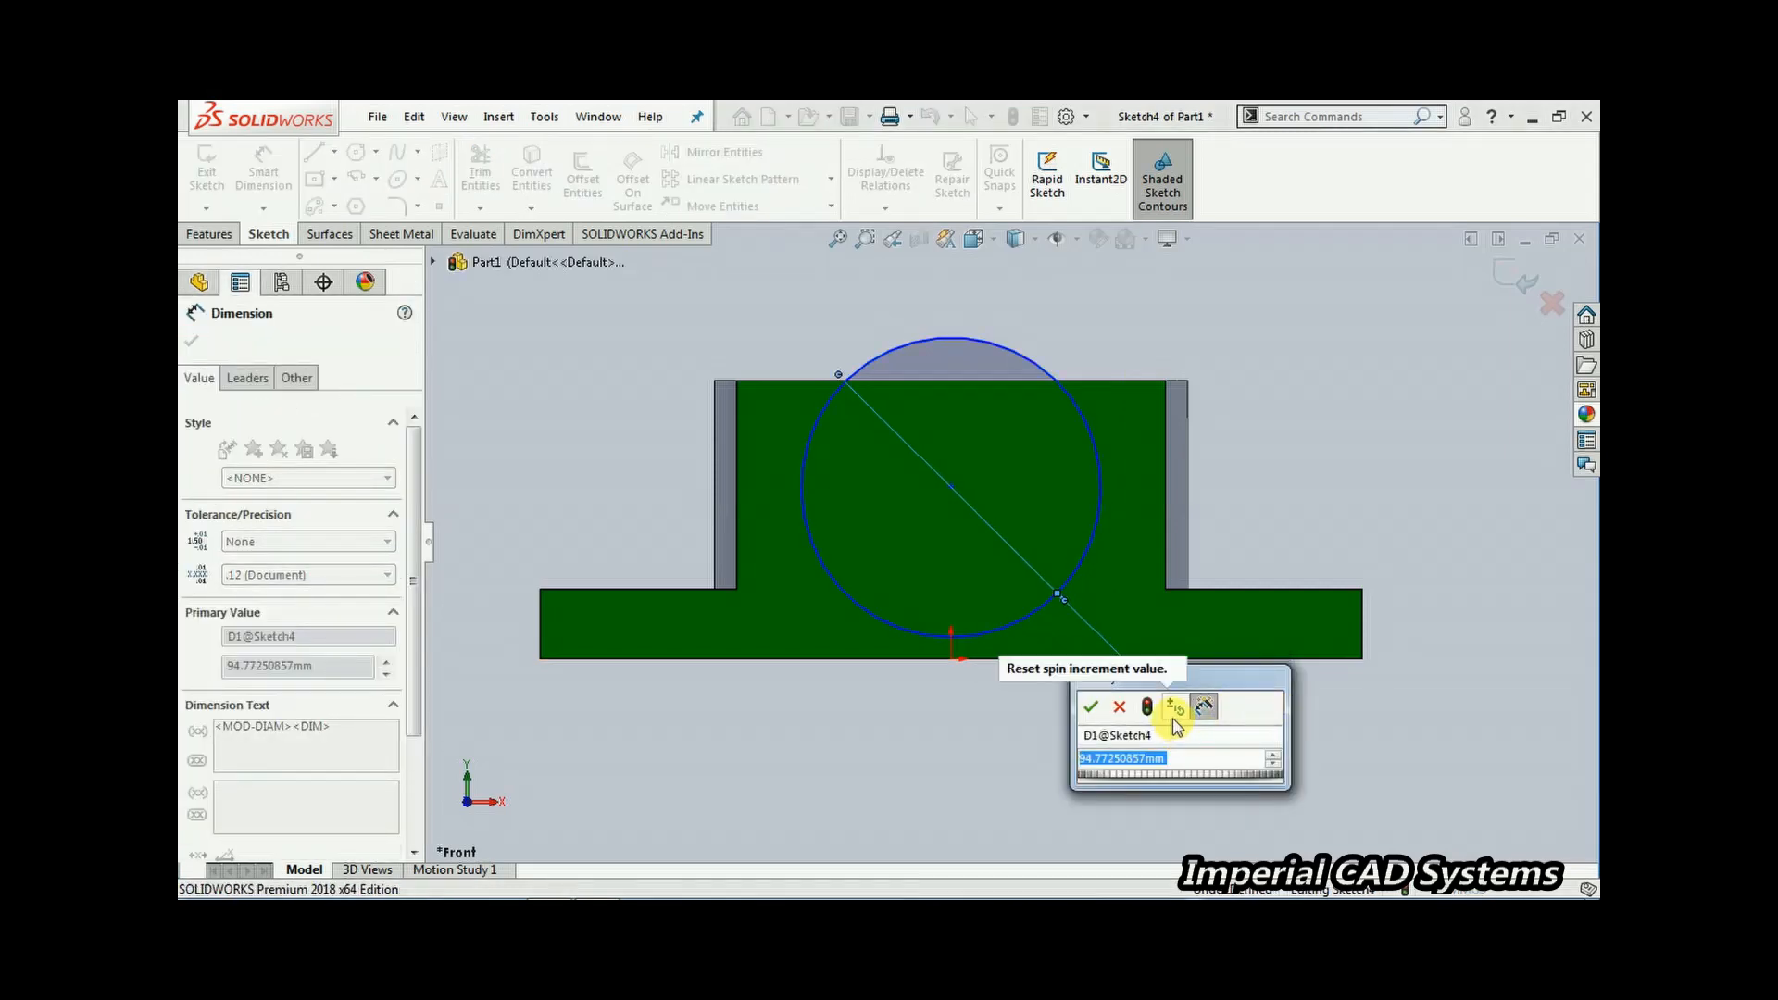
text(64)
key(Return)
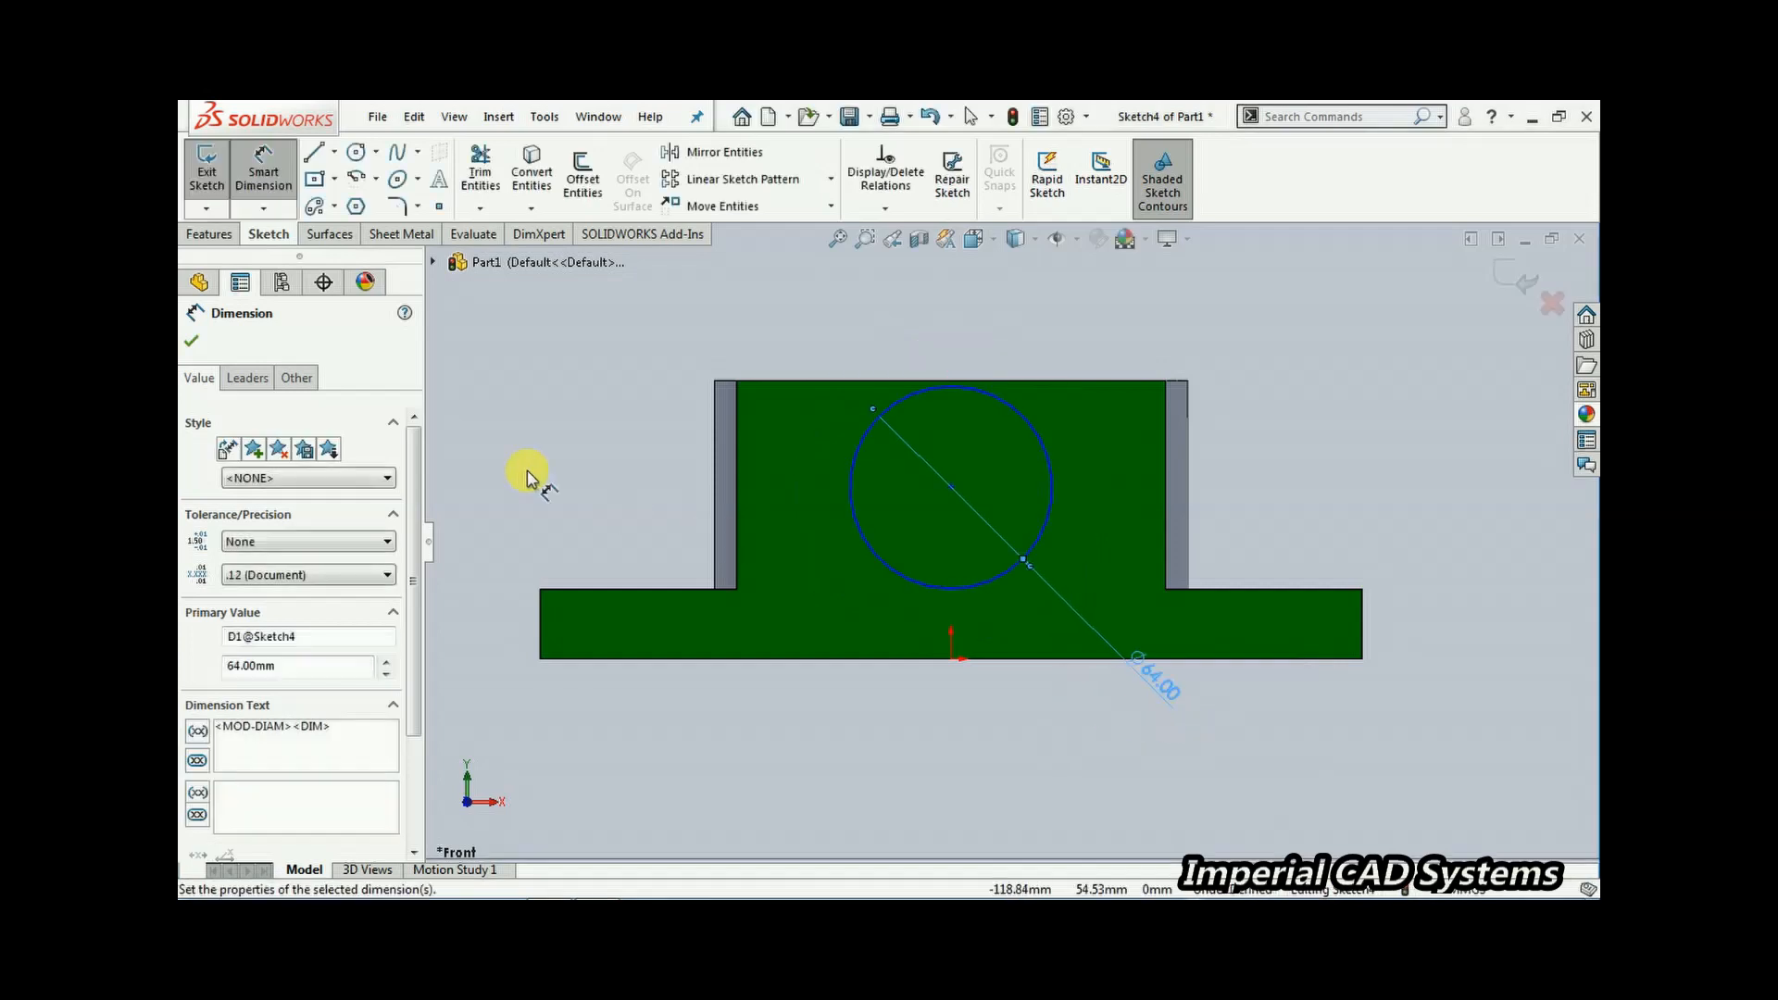
click(248, 380)
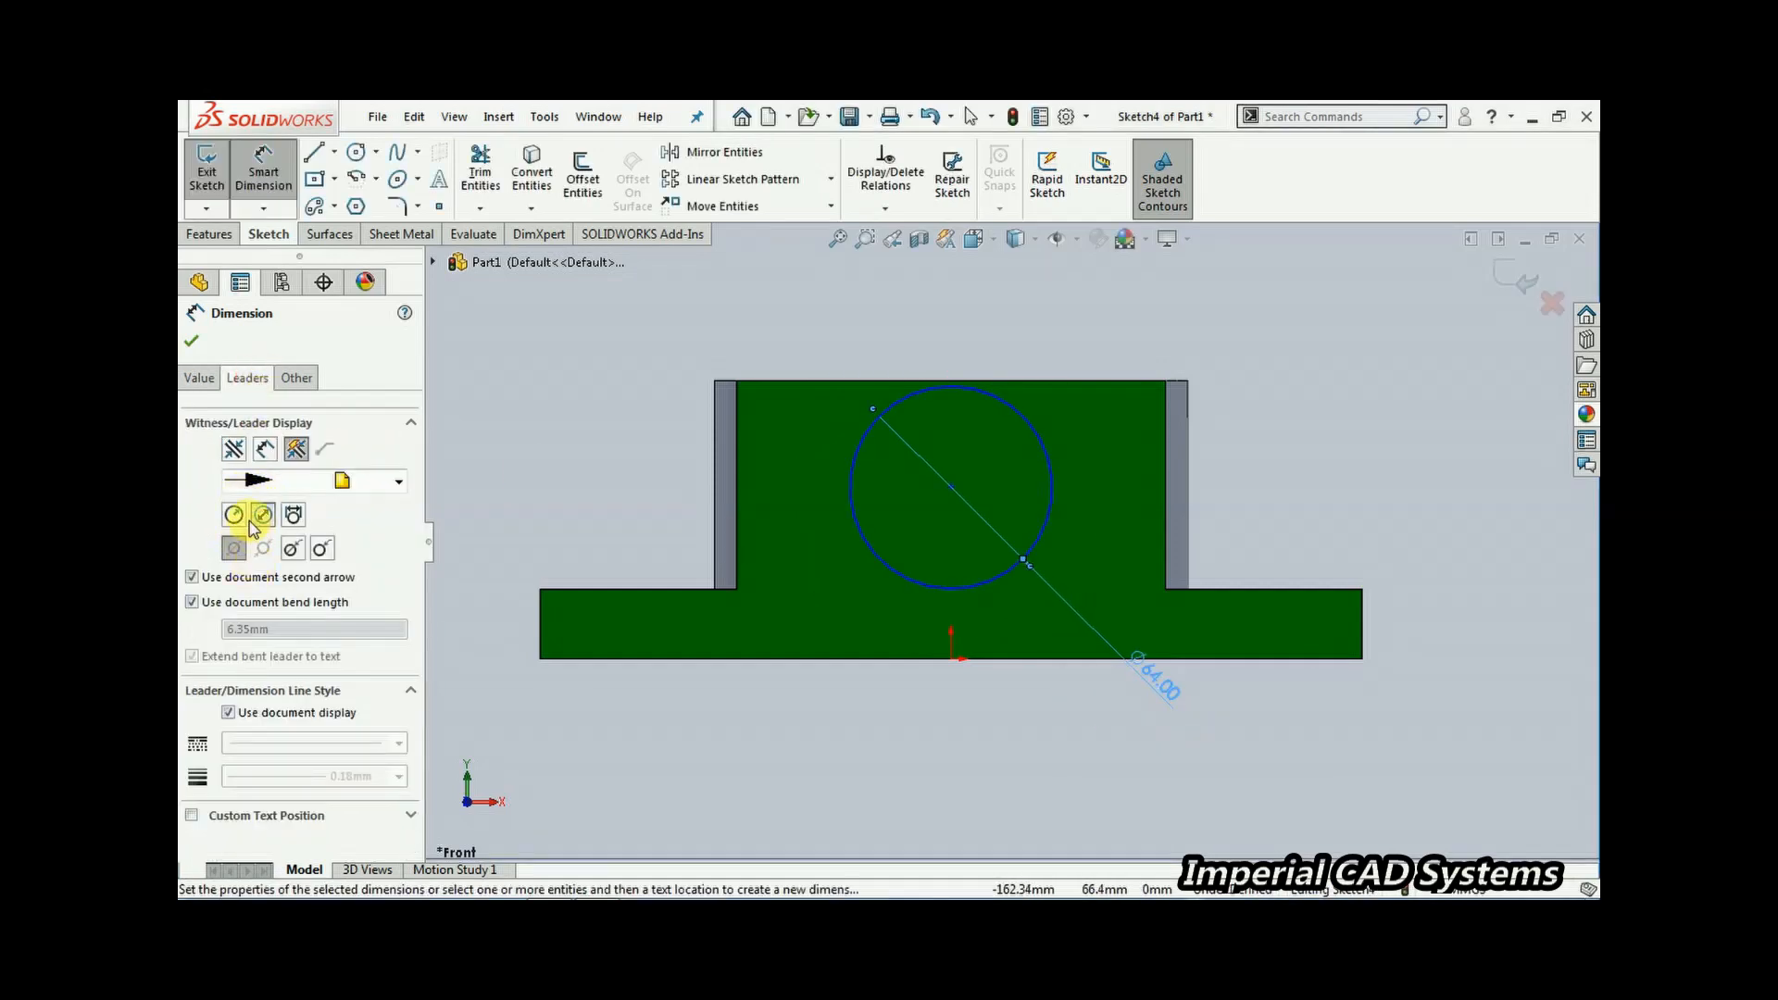
click(235, 516)
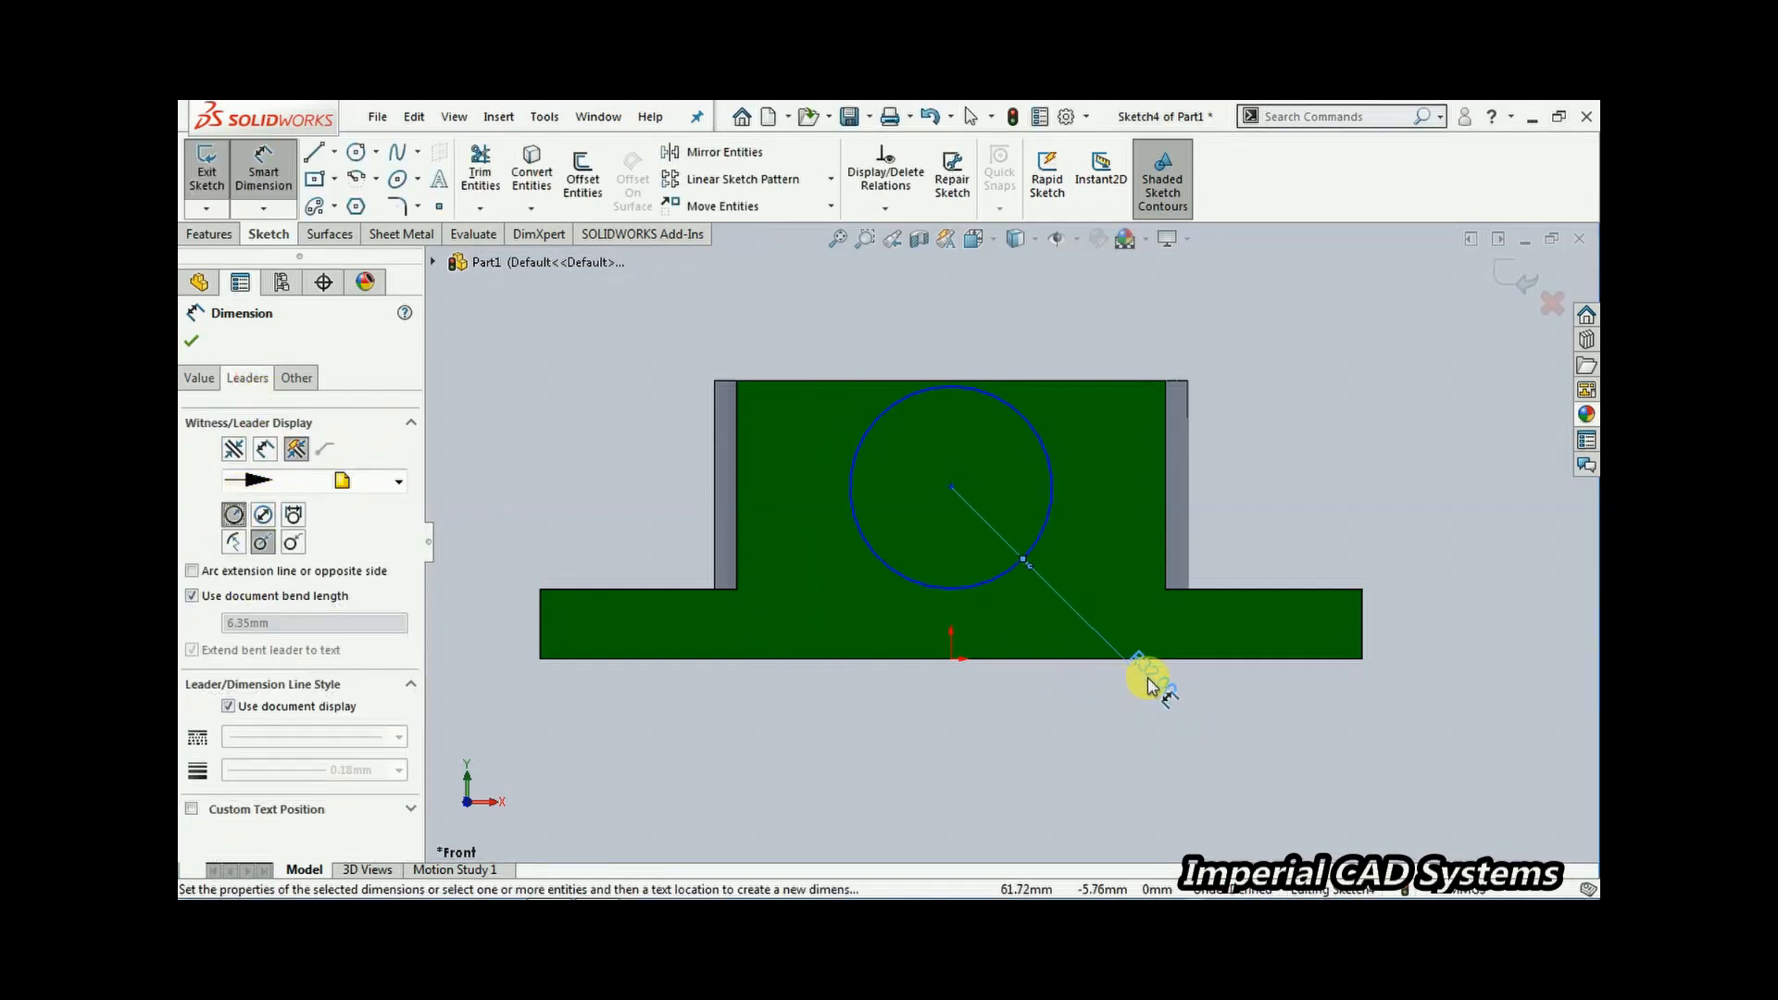
drag(1155, 683, 1123, 724)
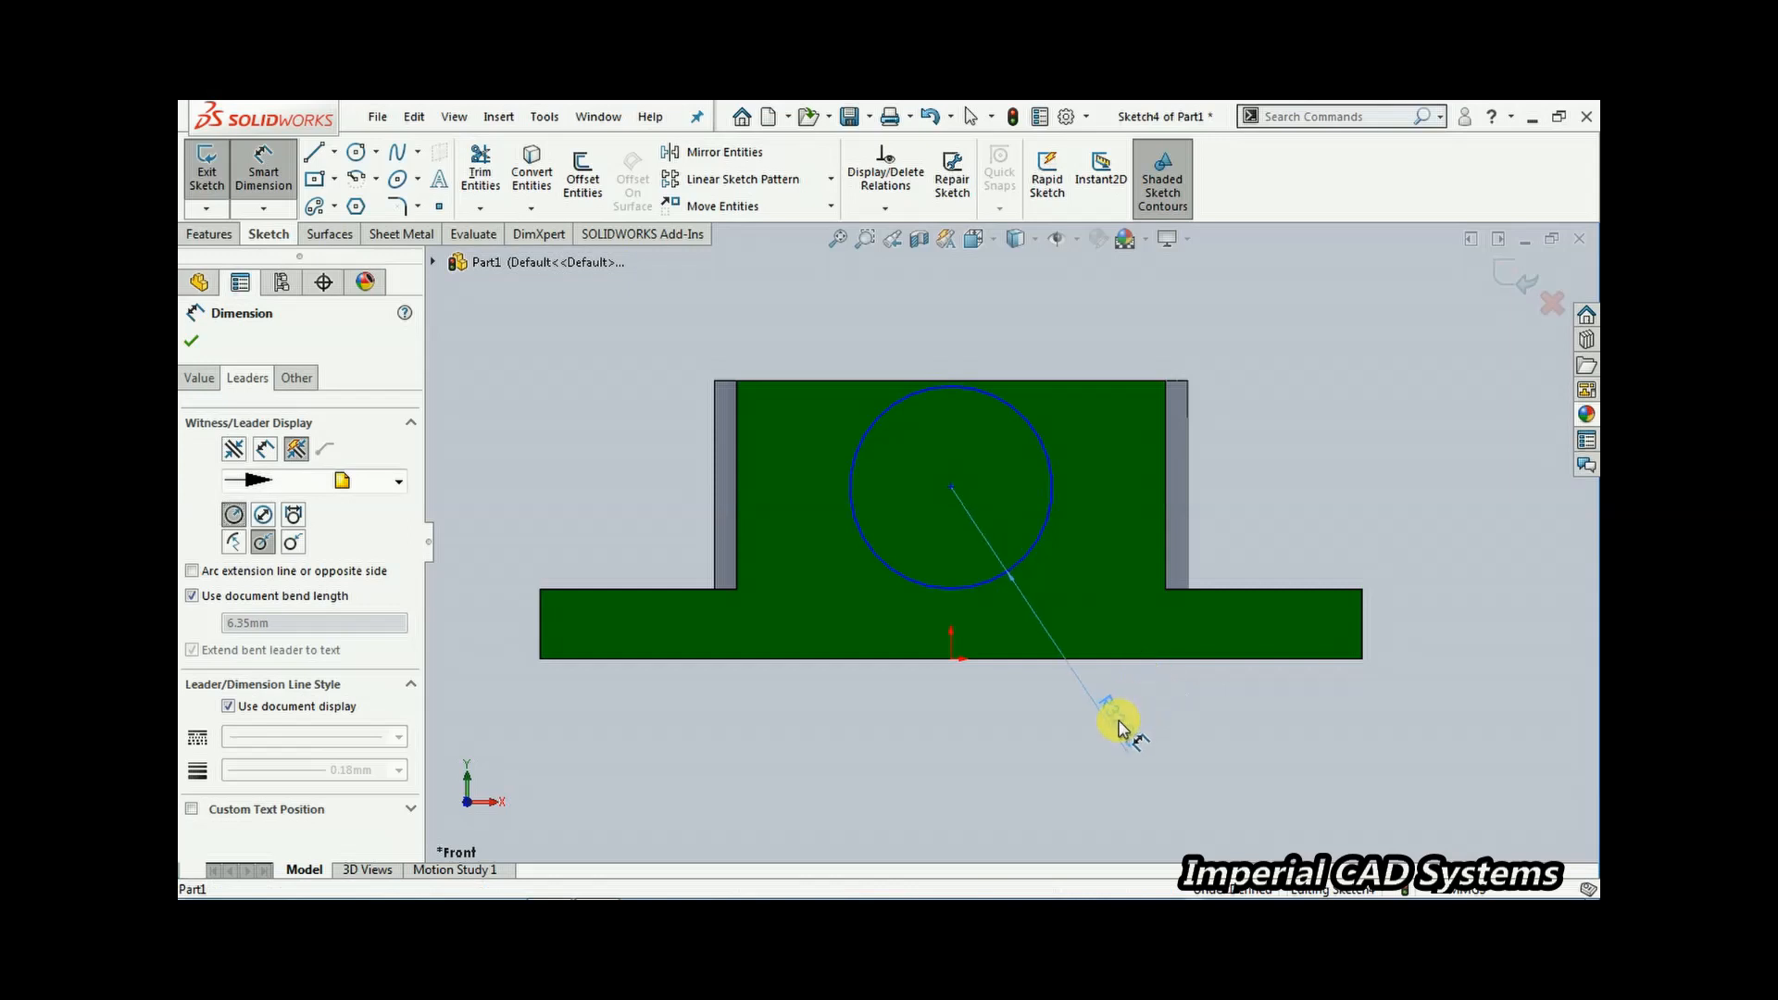
click(192, 342)
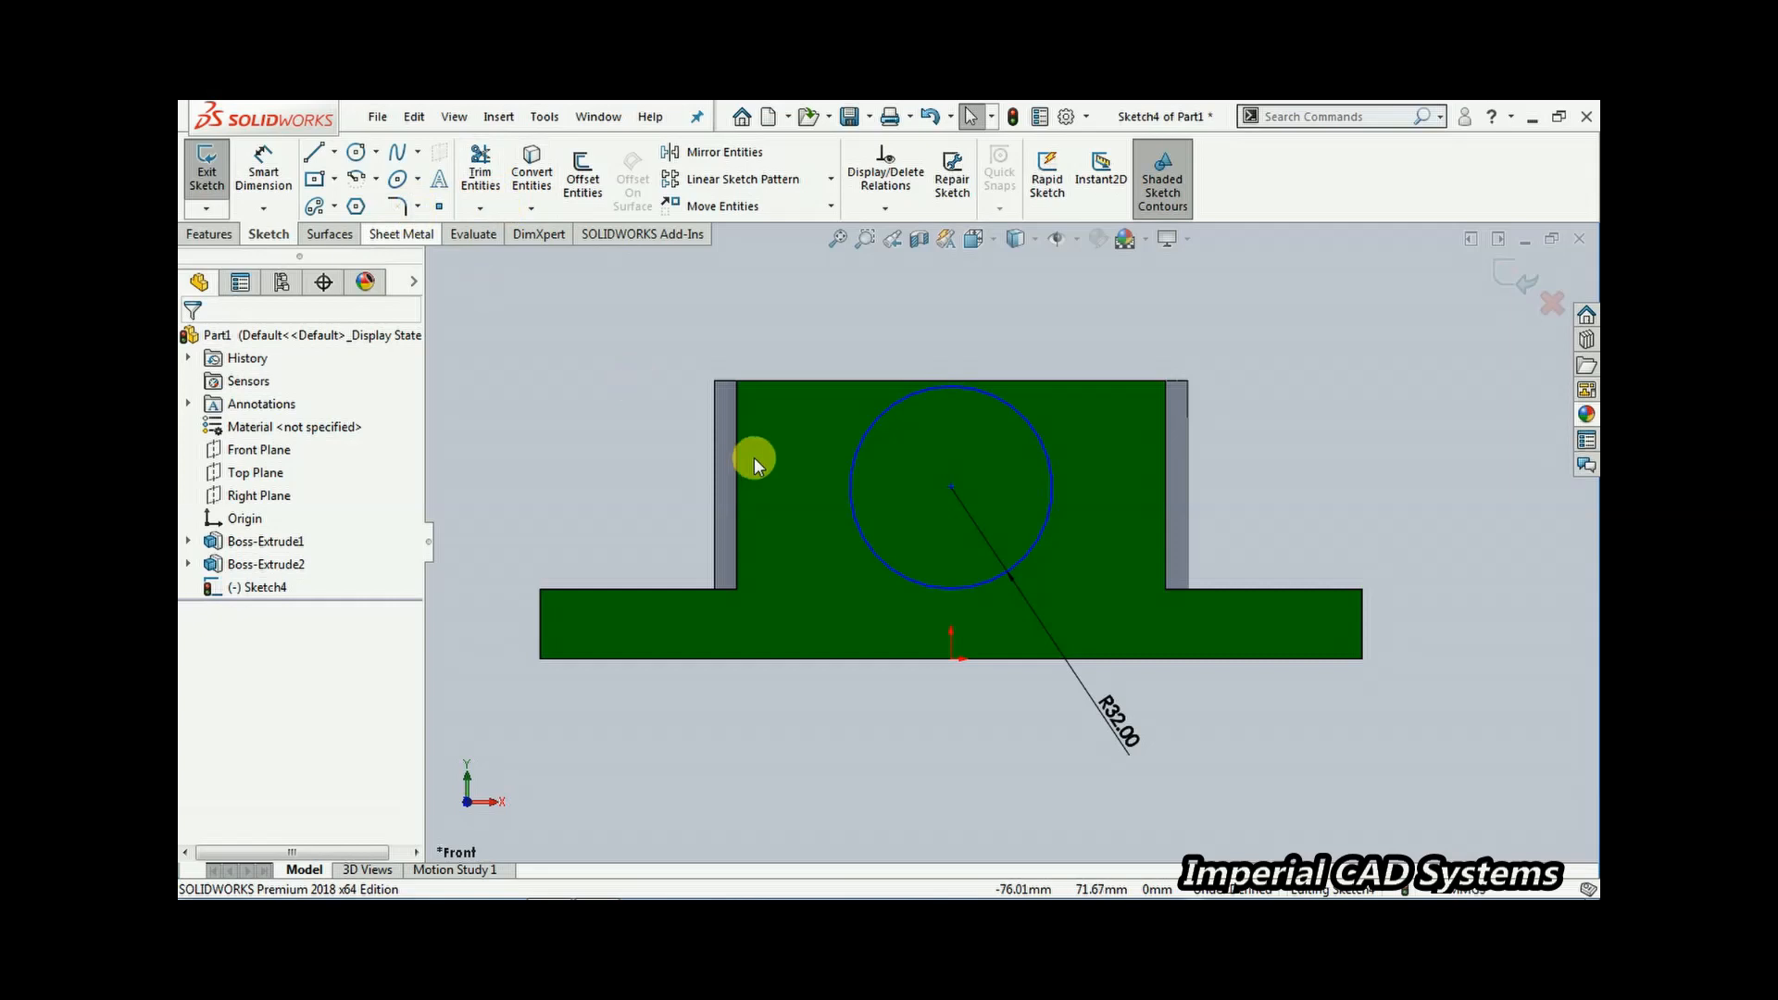
Dimension the circle centre 25 mm below the block's top edge, checking the reference drawing for the value
click(263, 171)
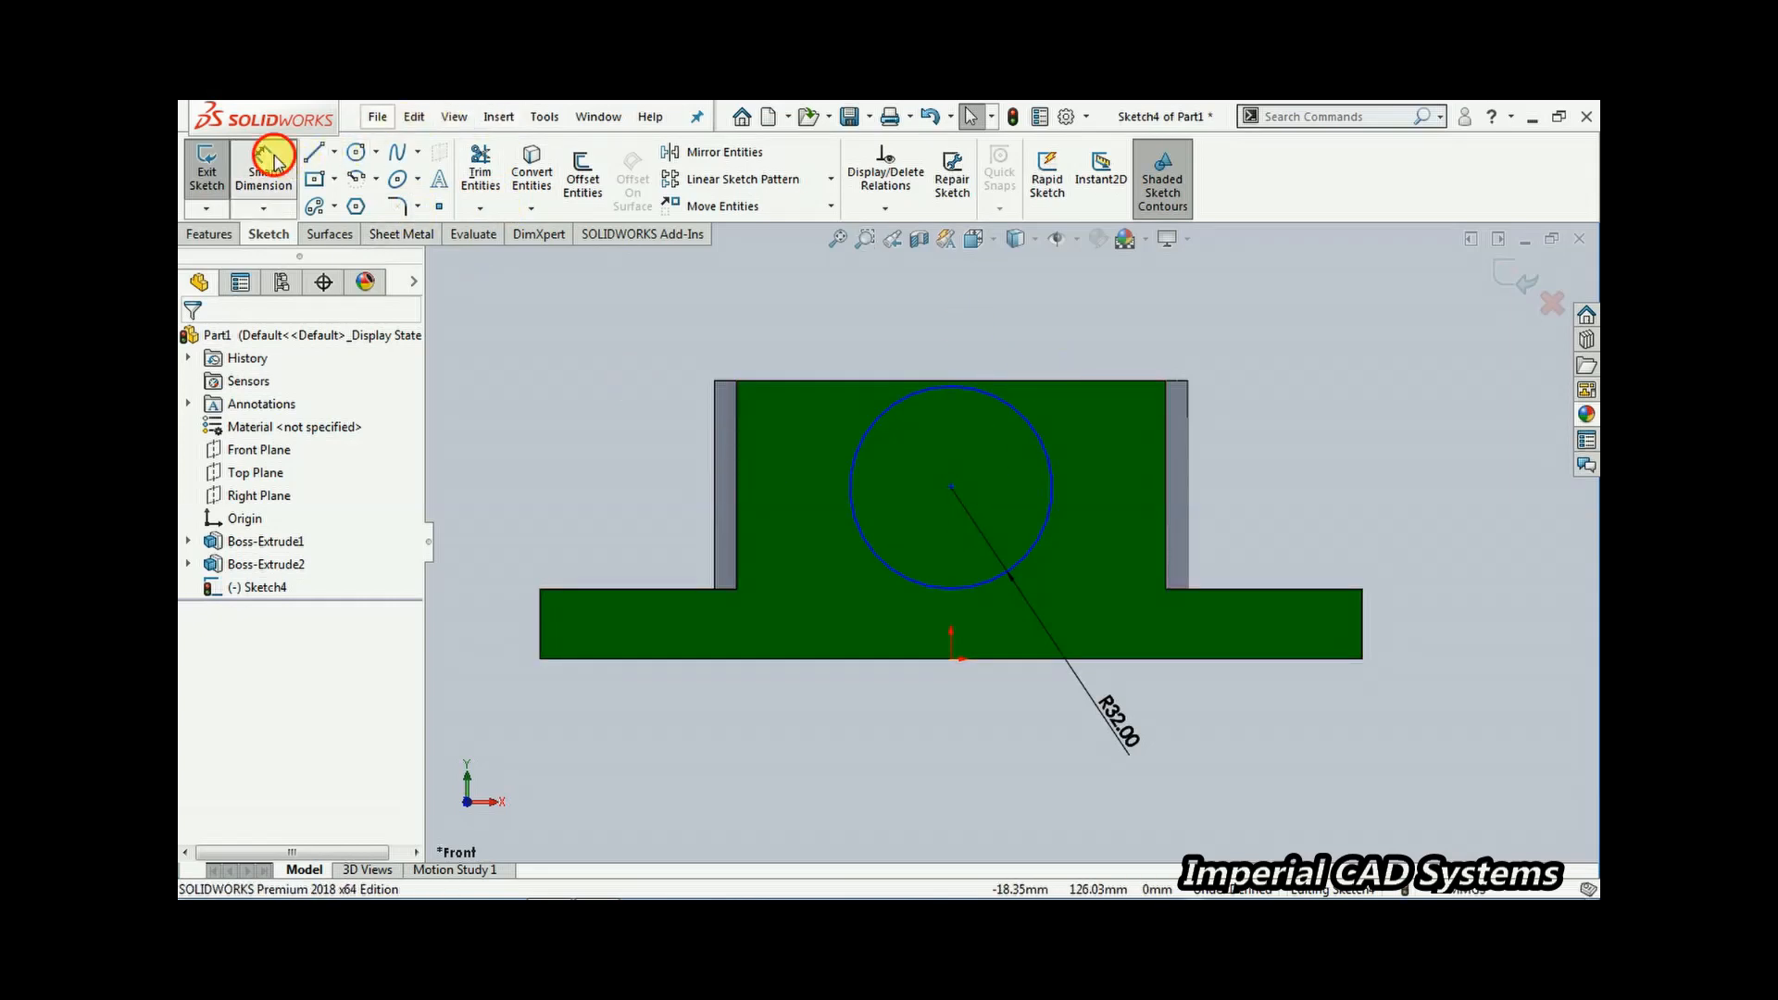
click(1050, 379)
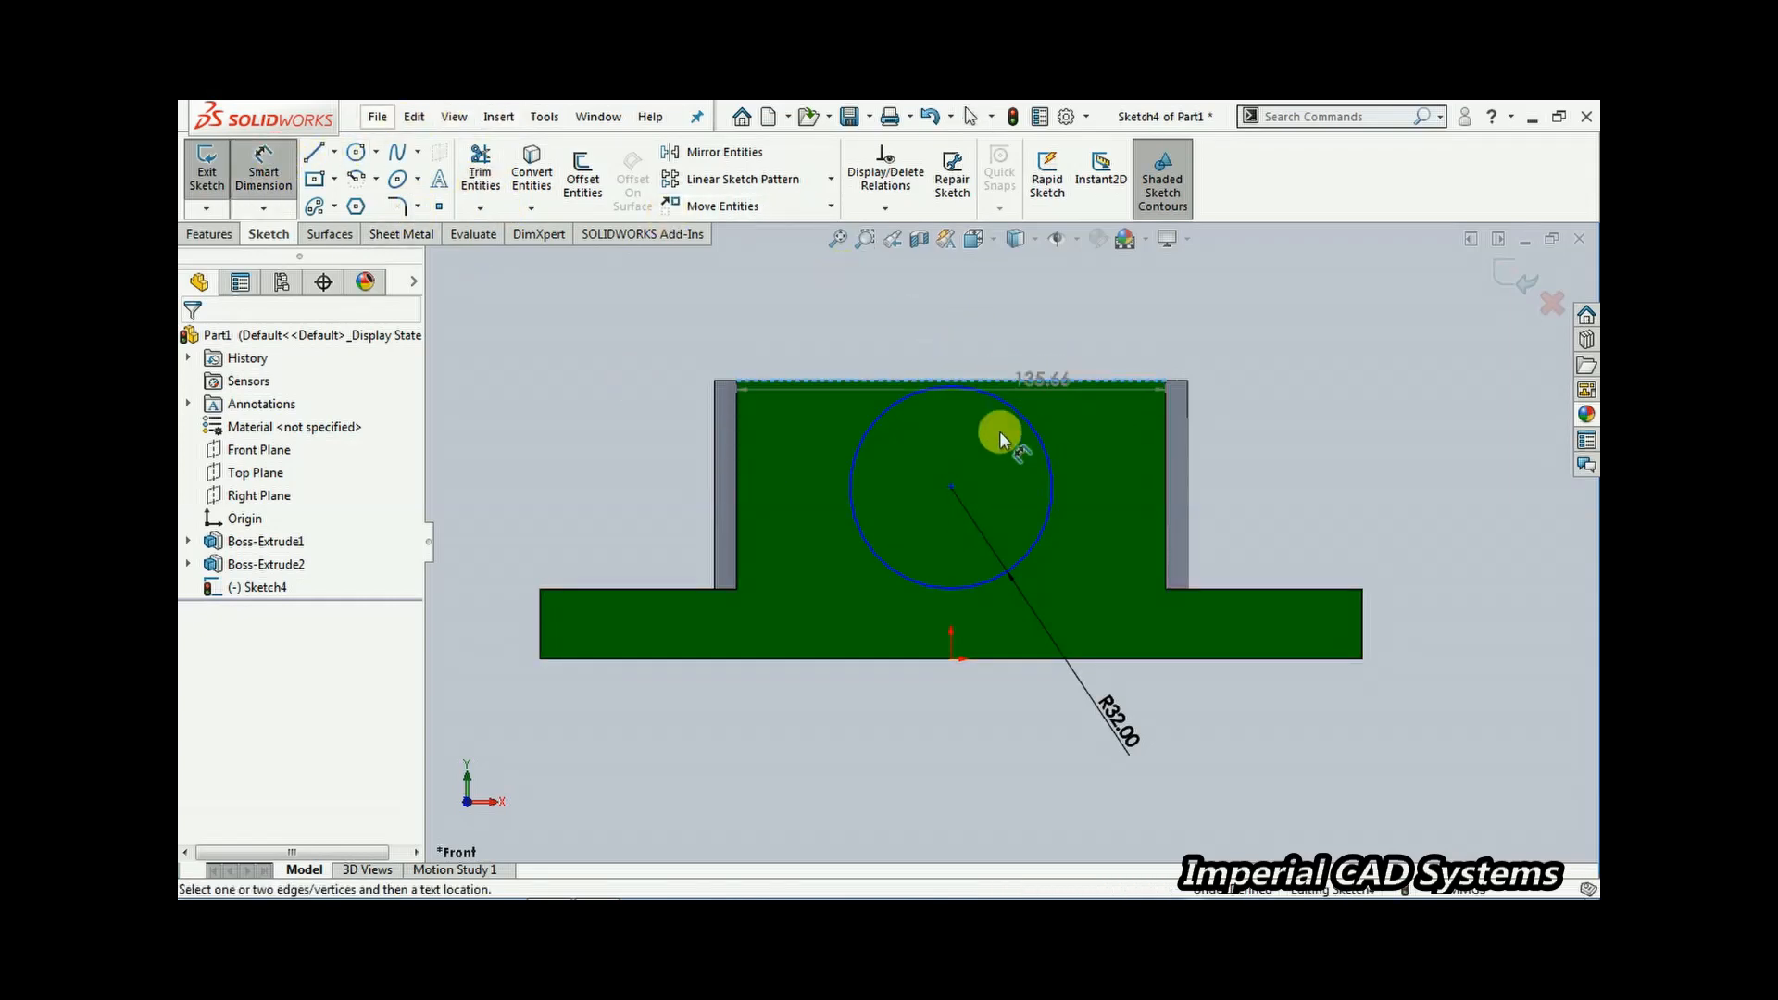
click(952, 485)
click(1296, 446)
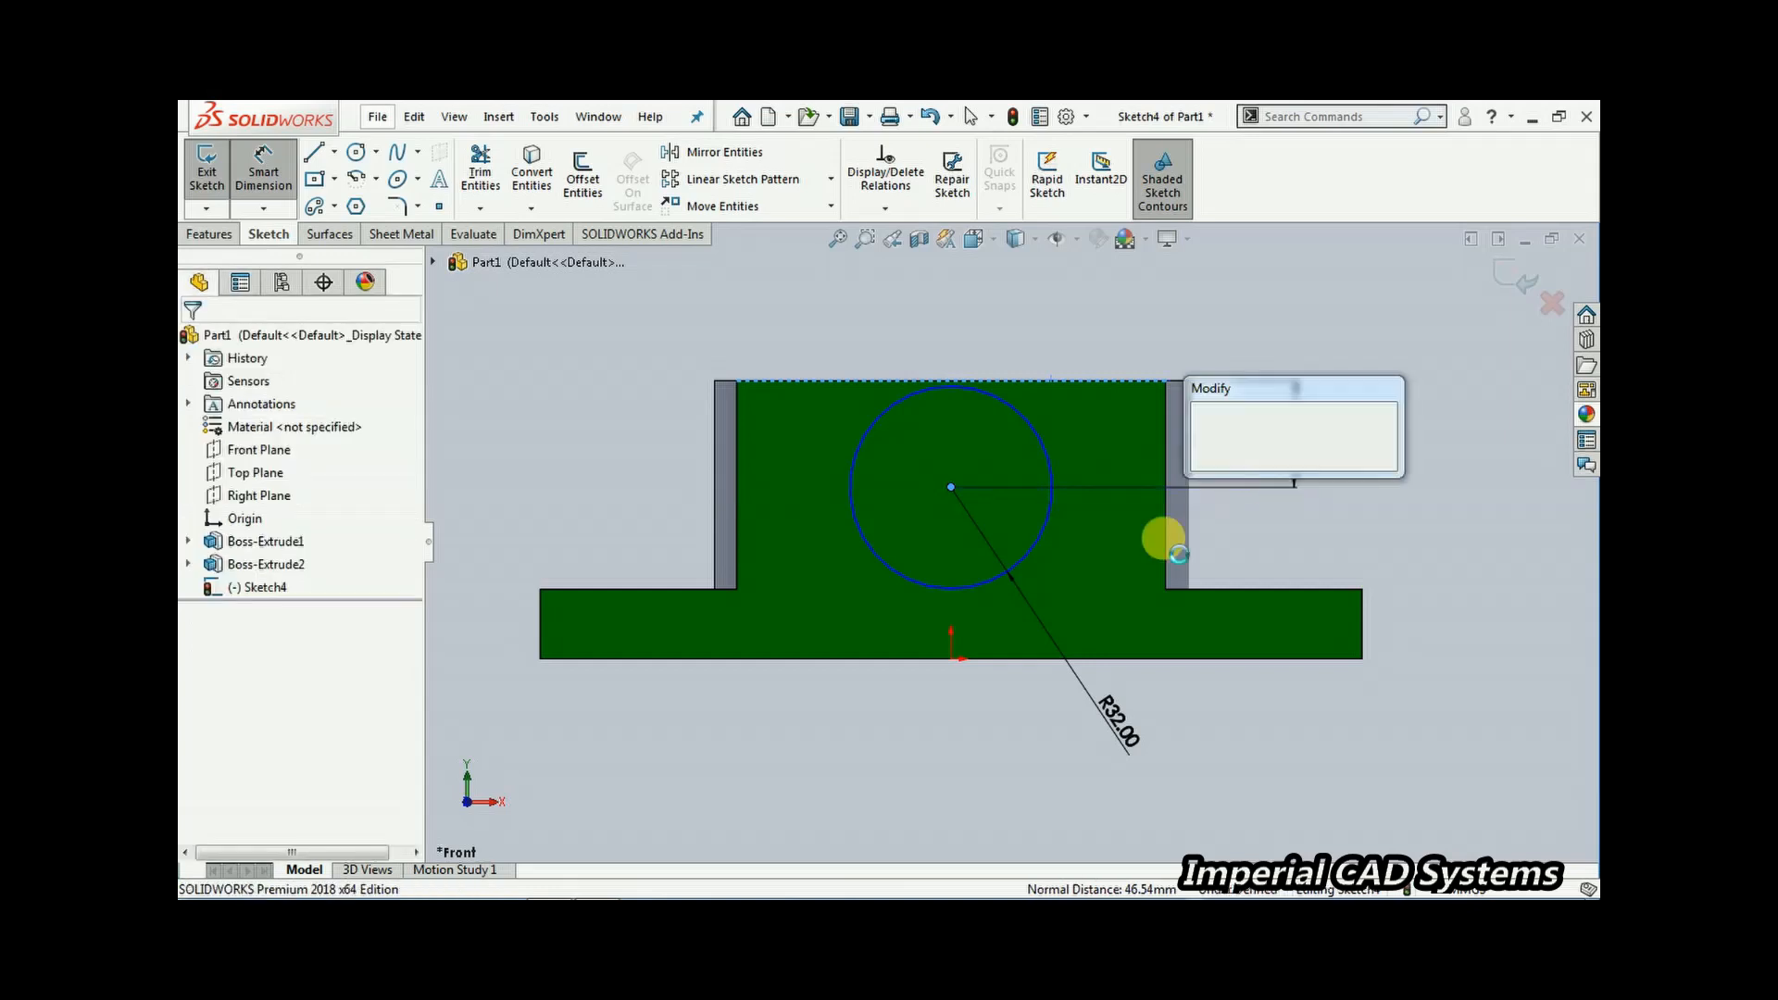
mouse_move(546, 883)
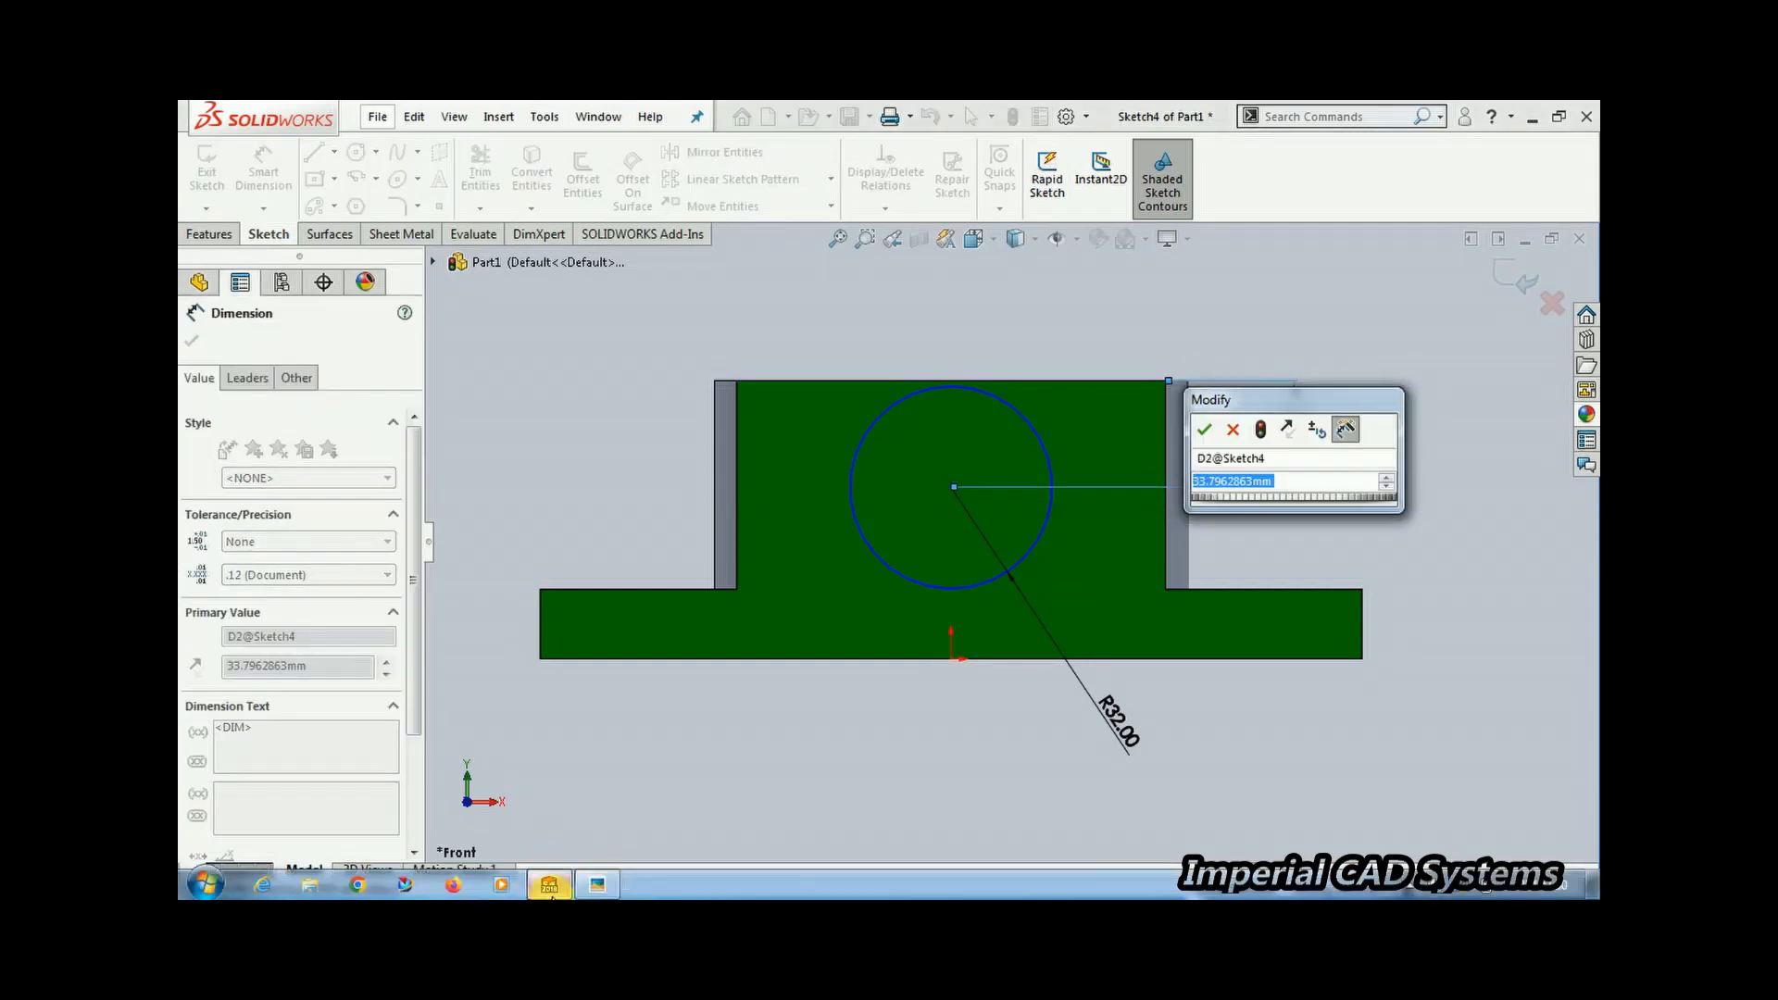
click(593, 887)
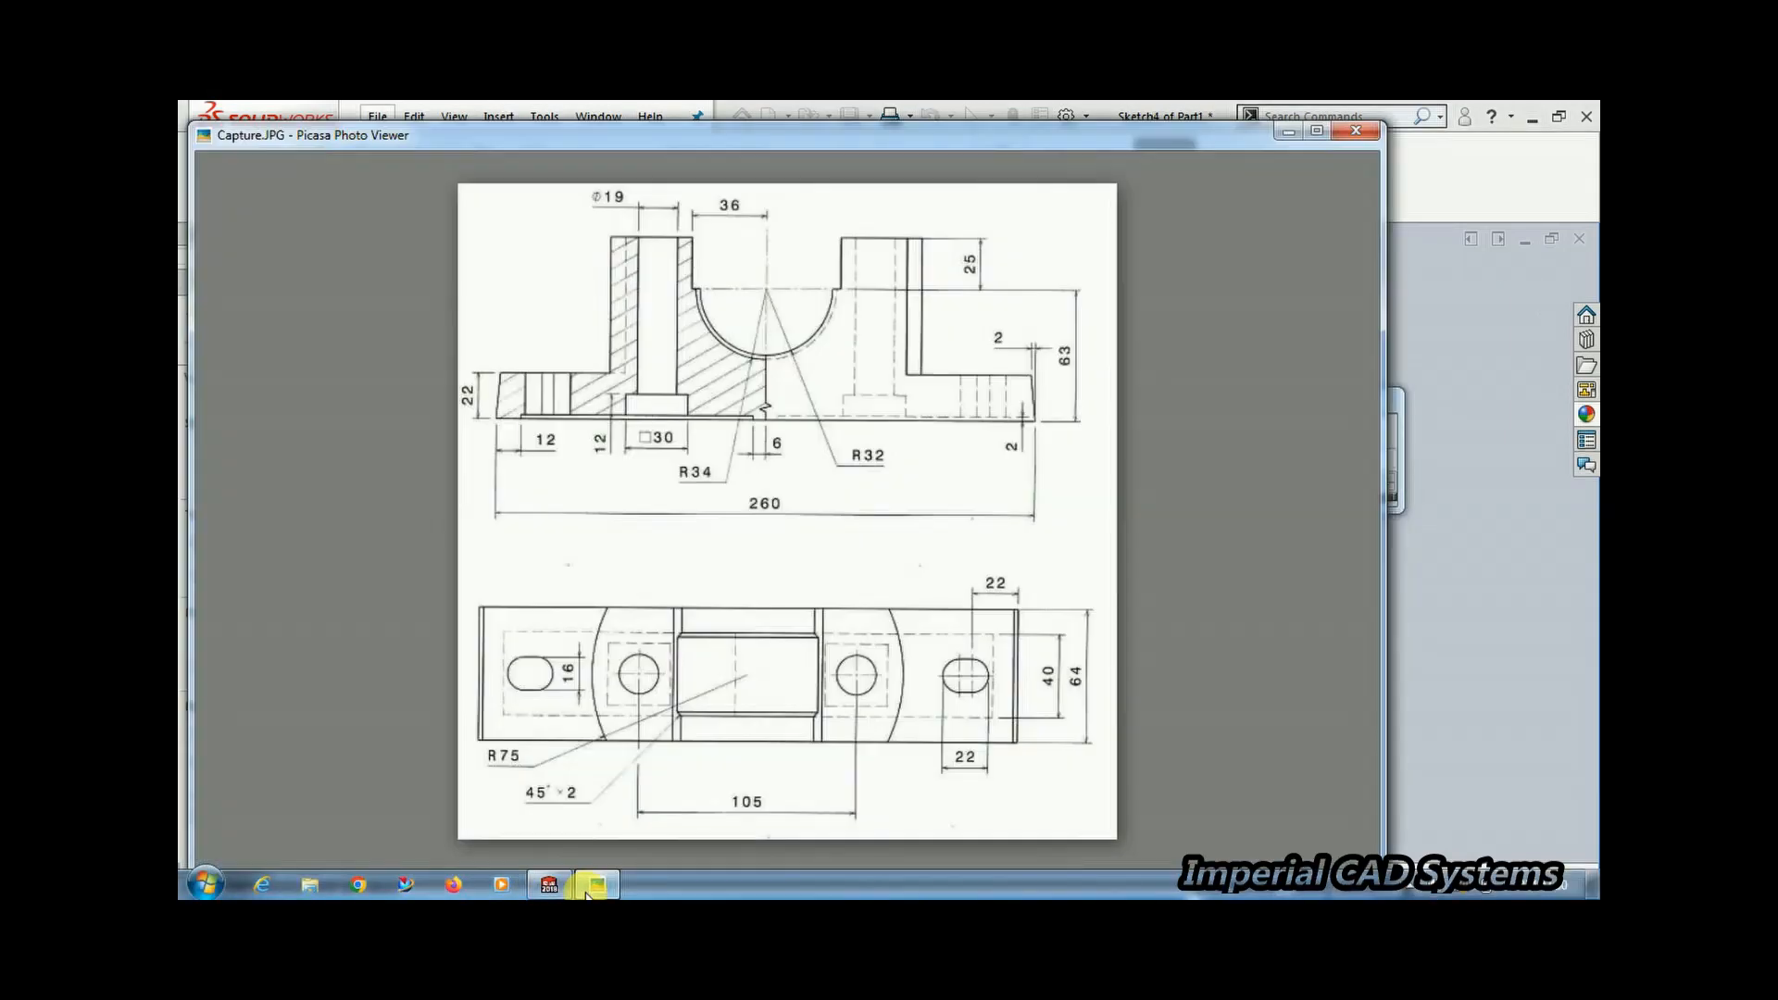
click(592, 887)
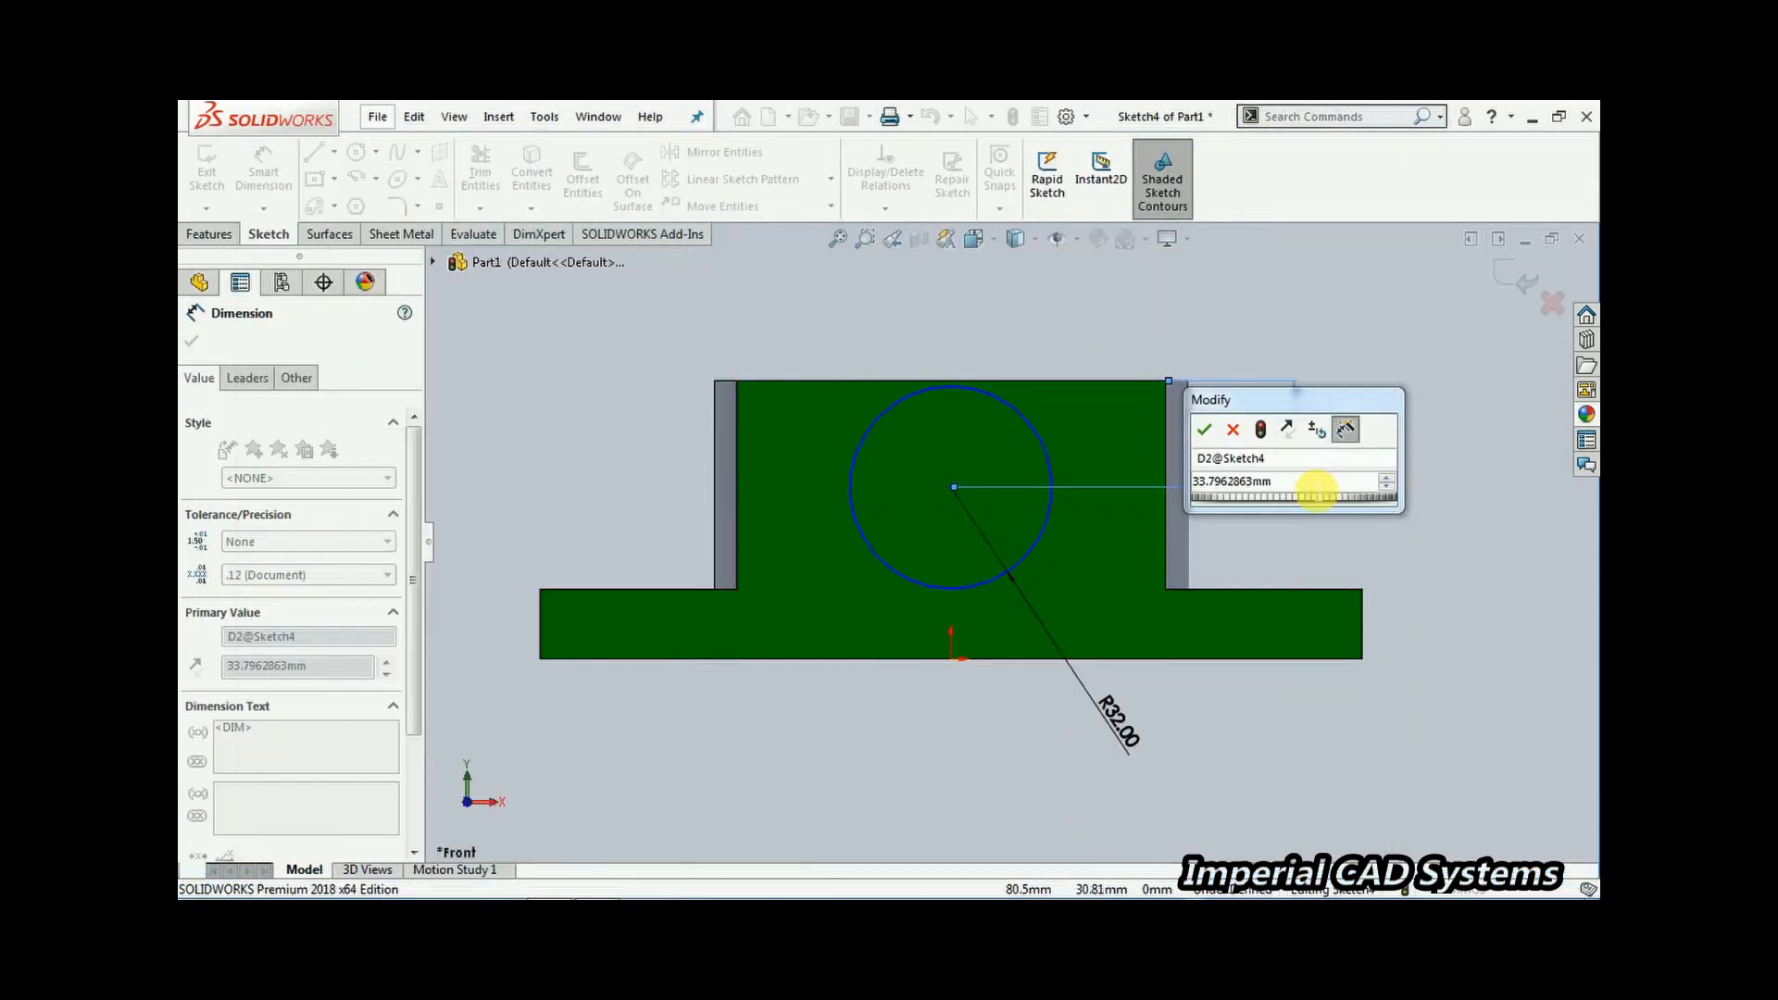
text(25)
key(Return)
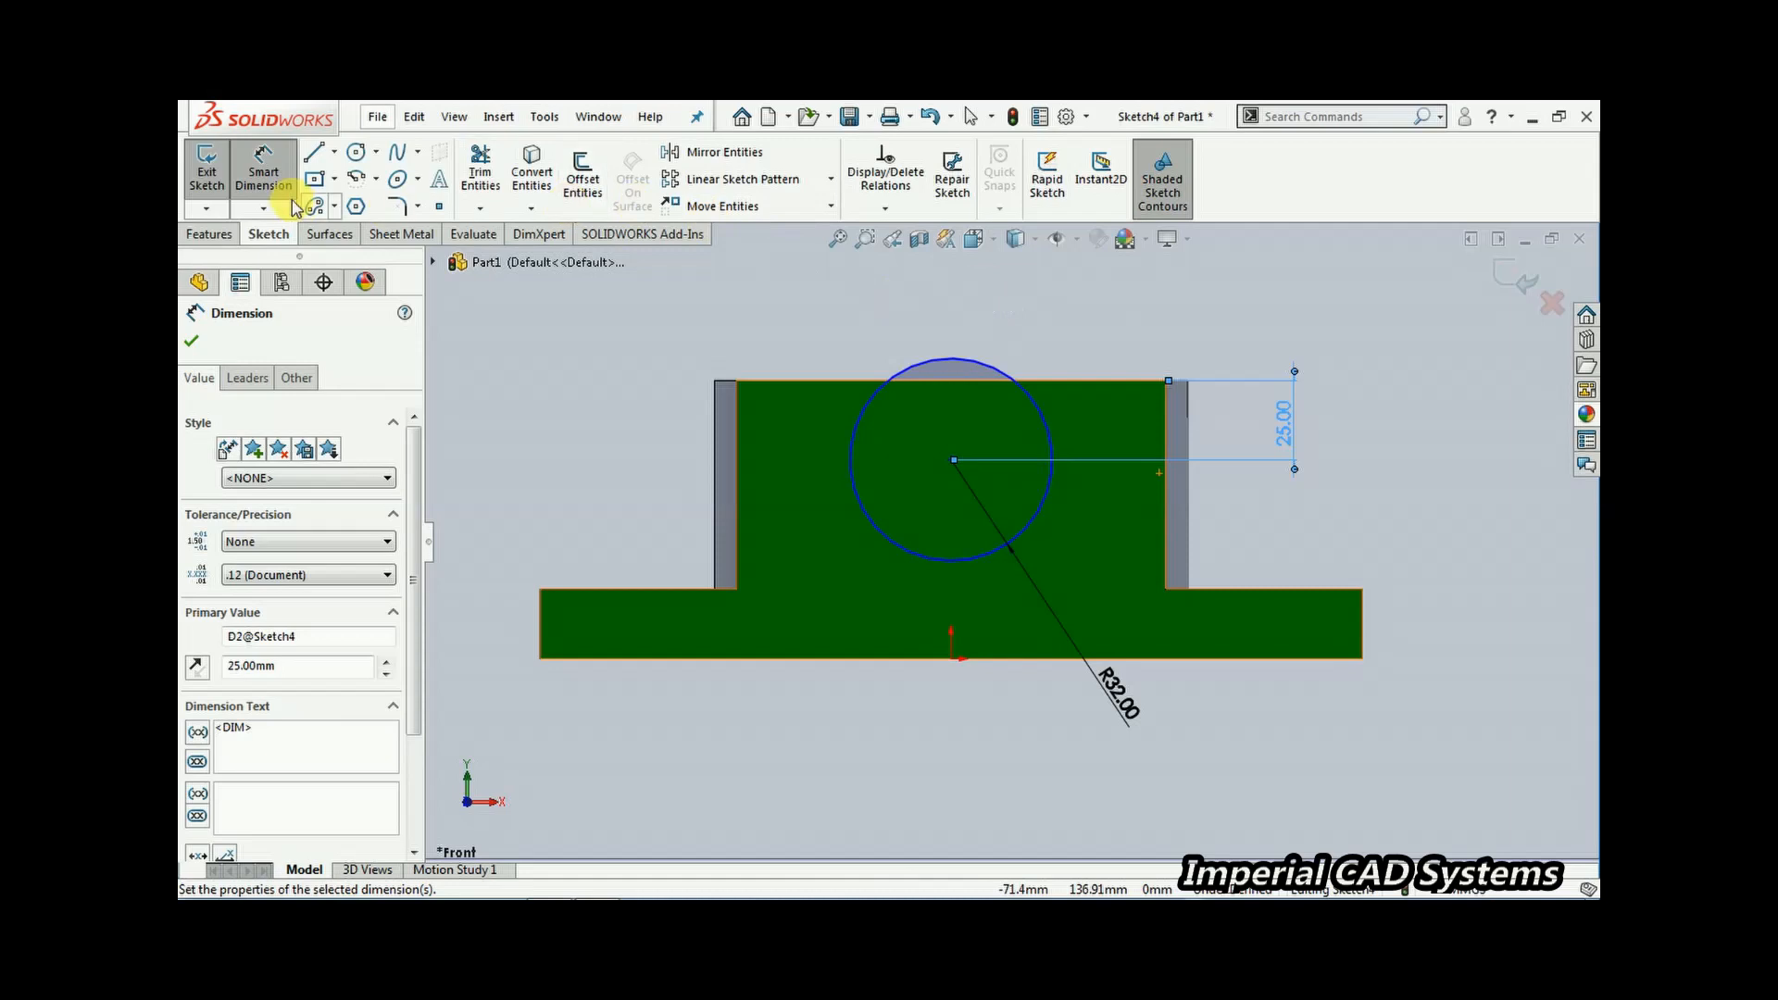
Draw a vertical line from above the block down to the circle's centre height, then a short horizontal line to the circle
click(314, 152)
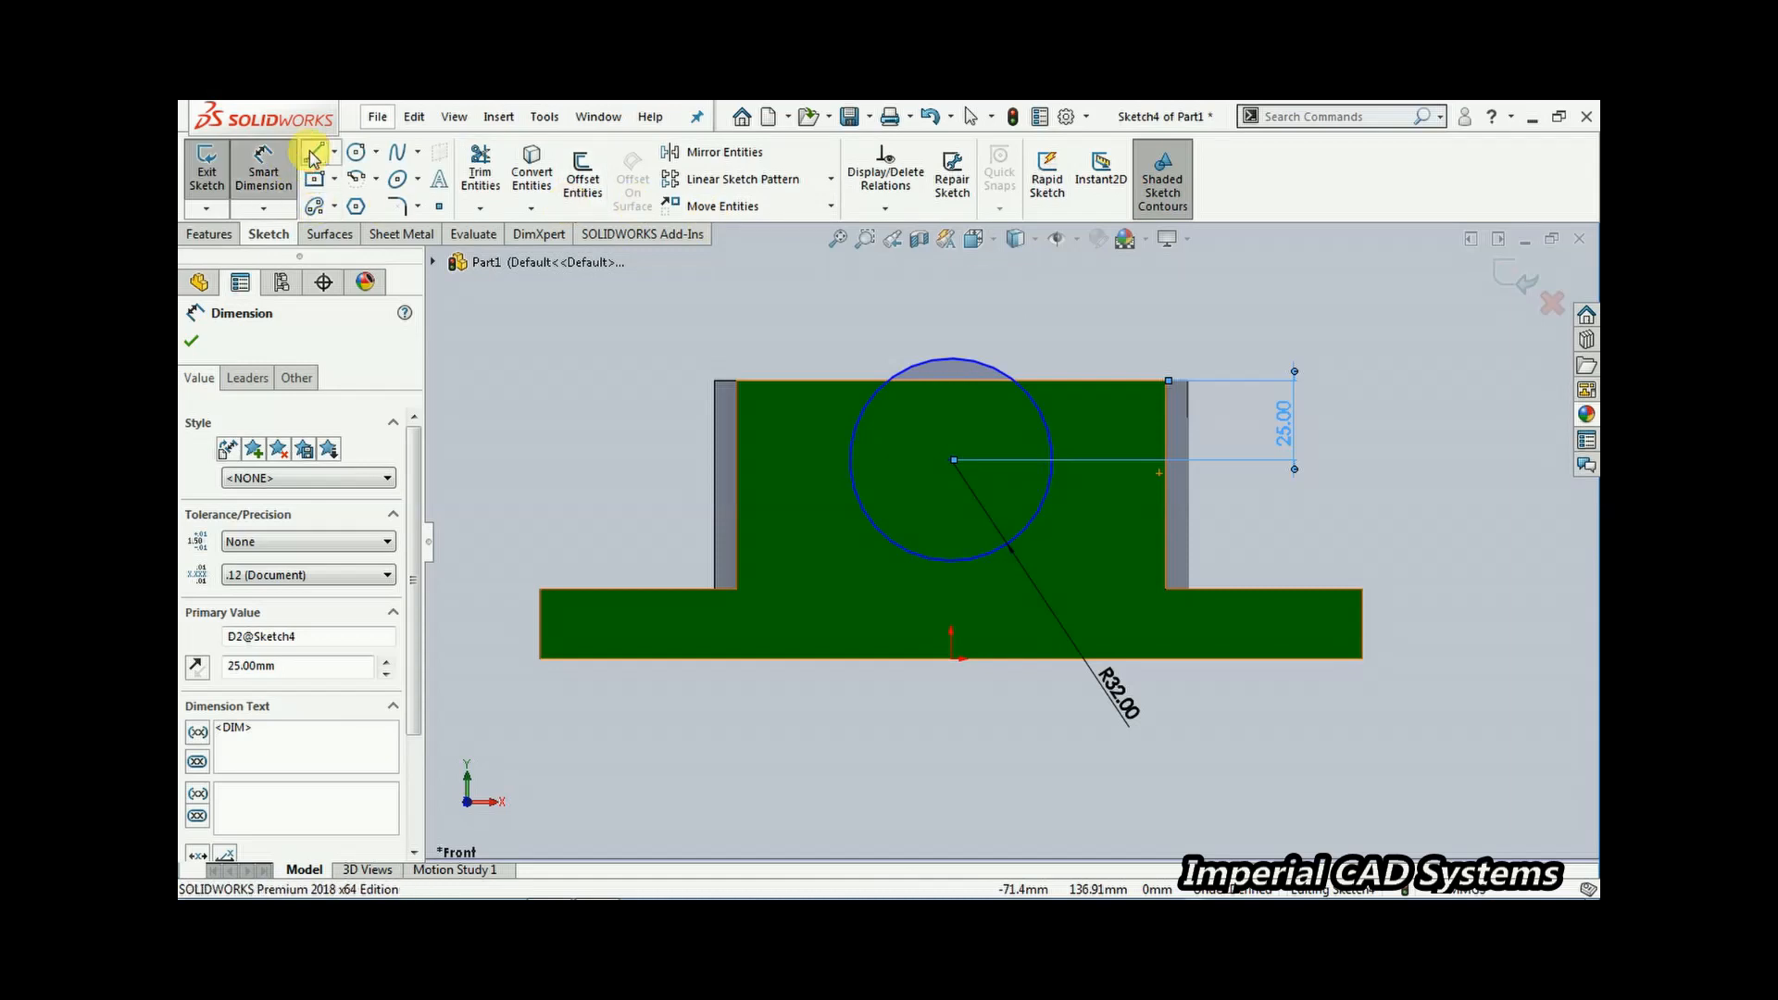
click(803, 319)
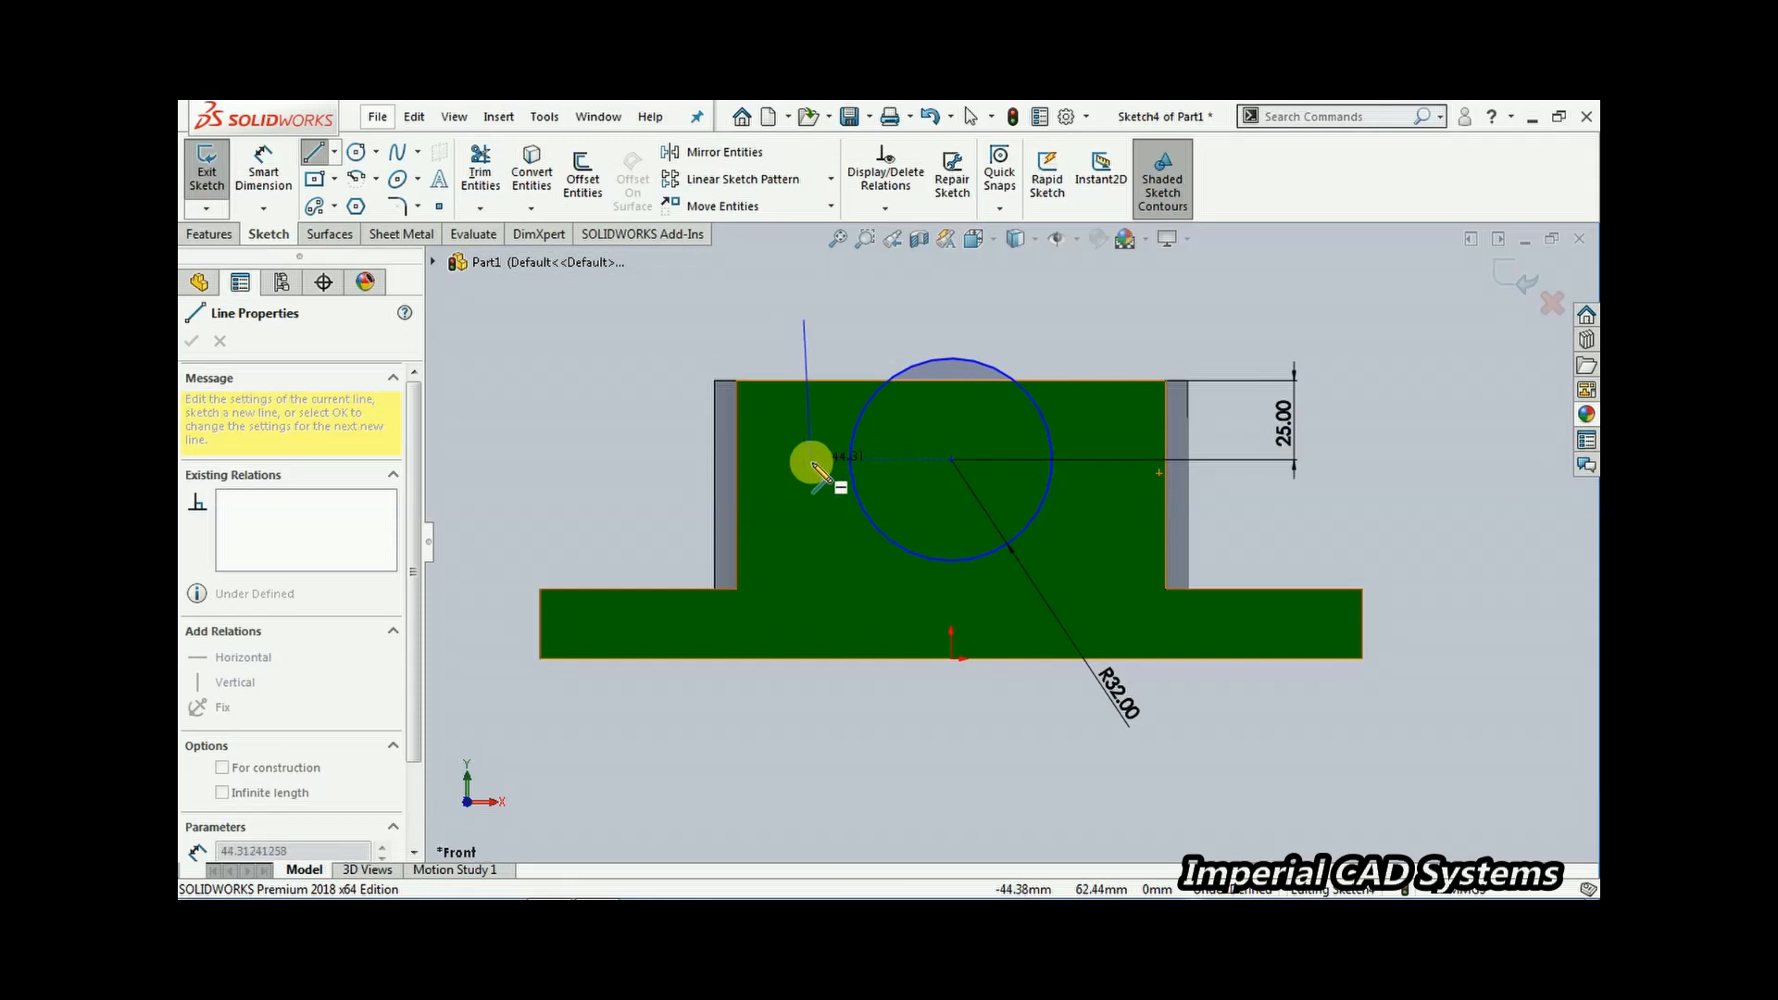
click(805, 460)
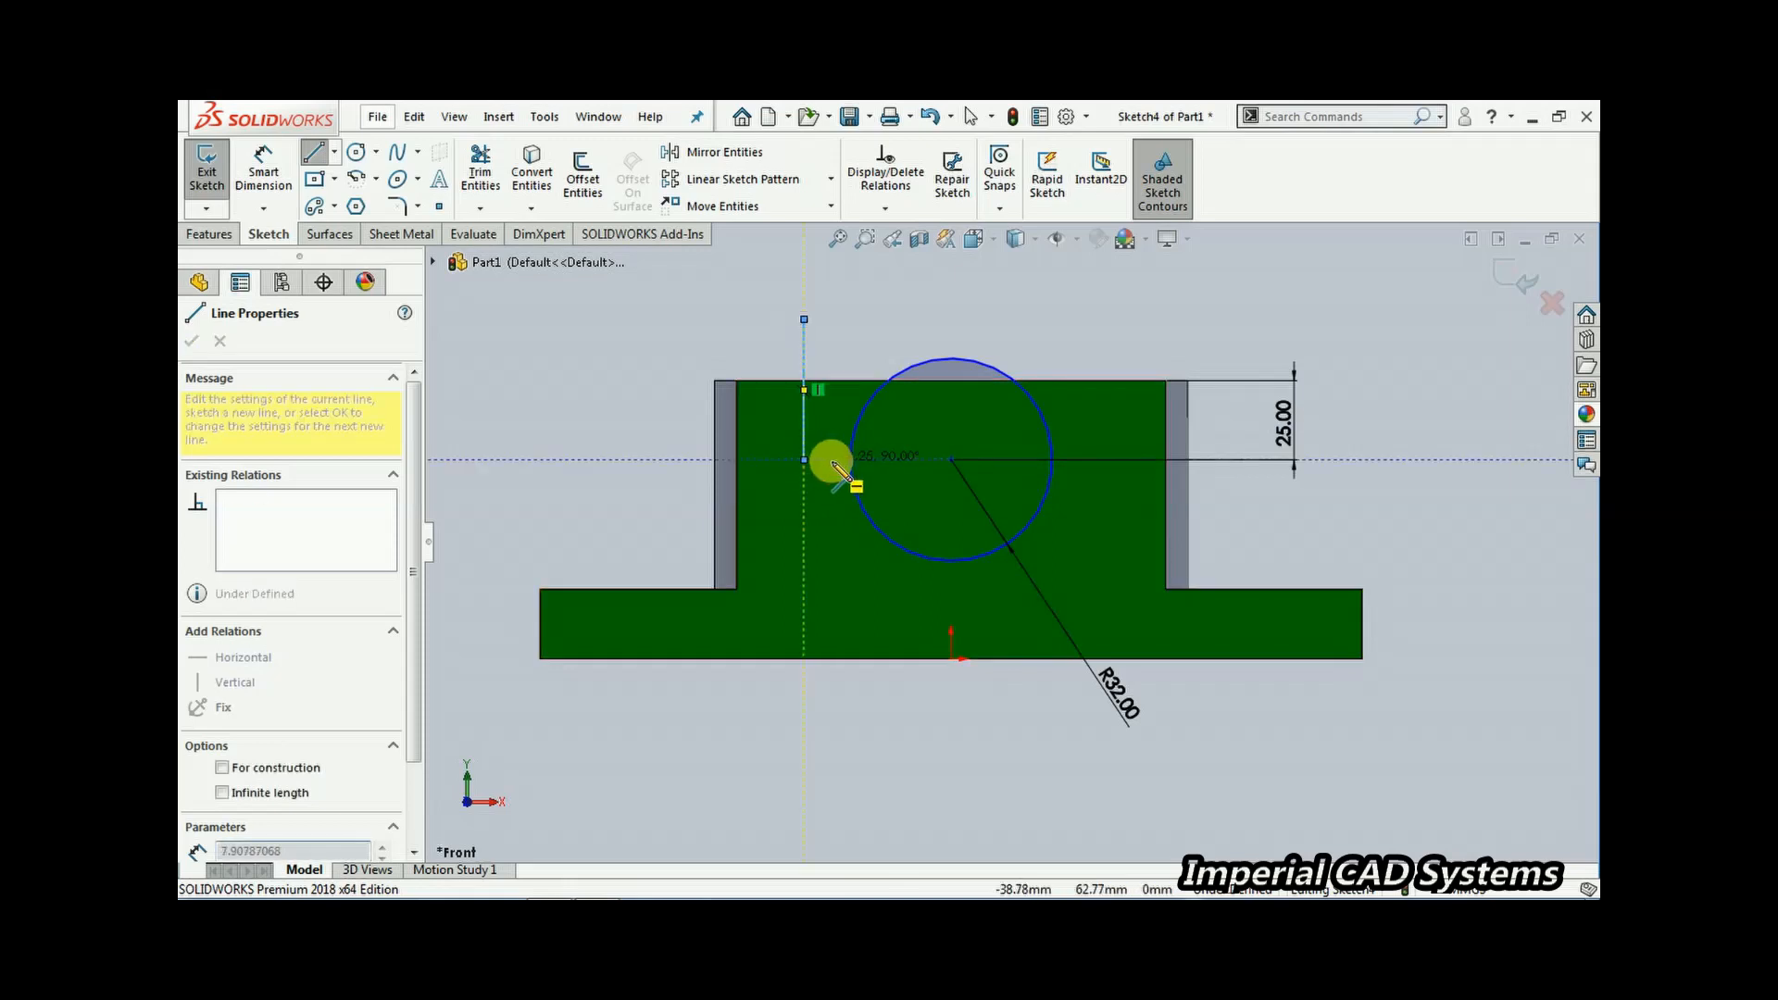
click(850, 459)
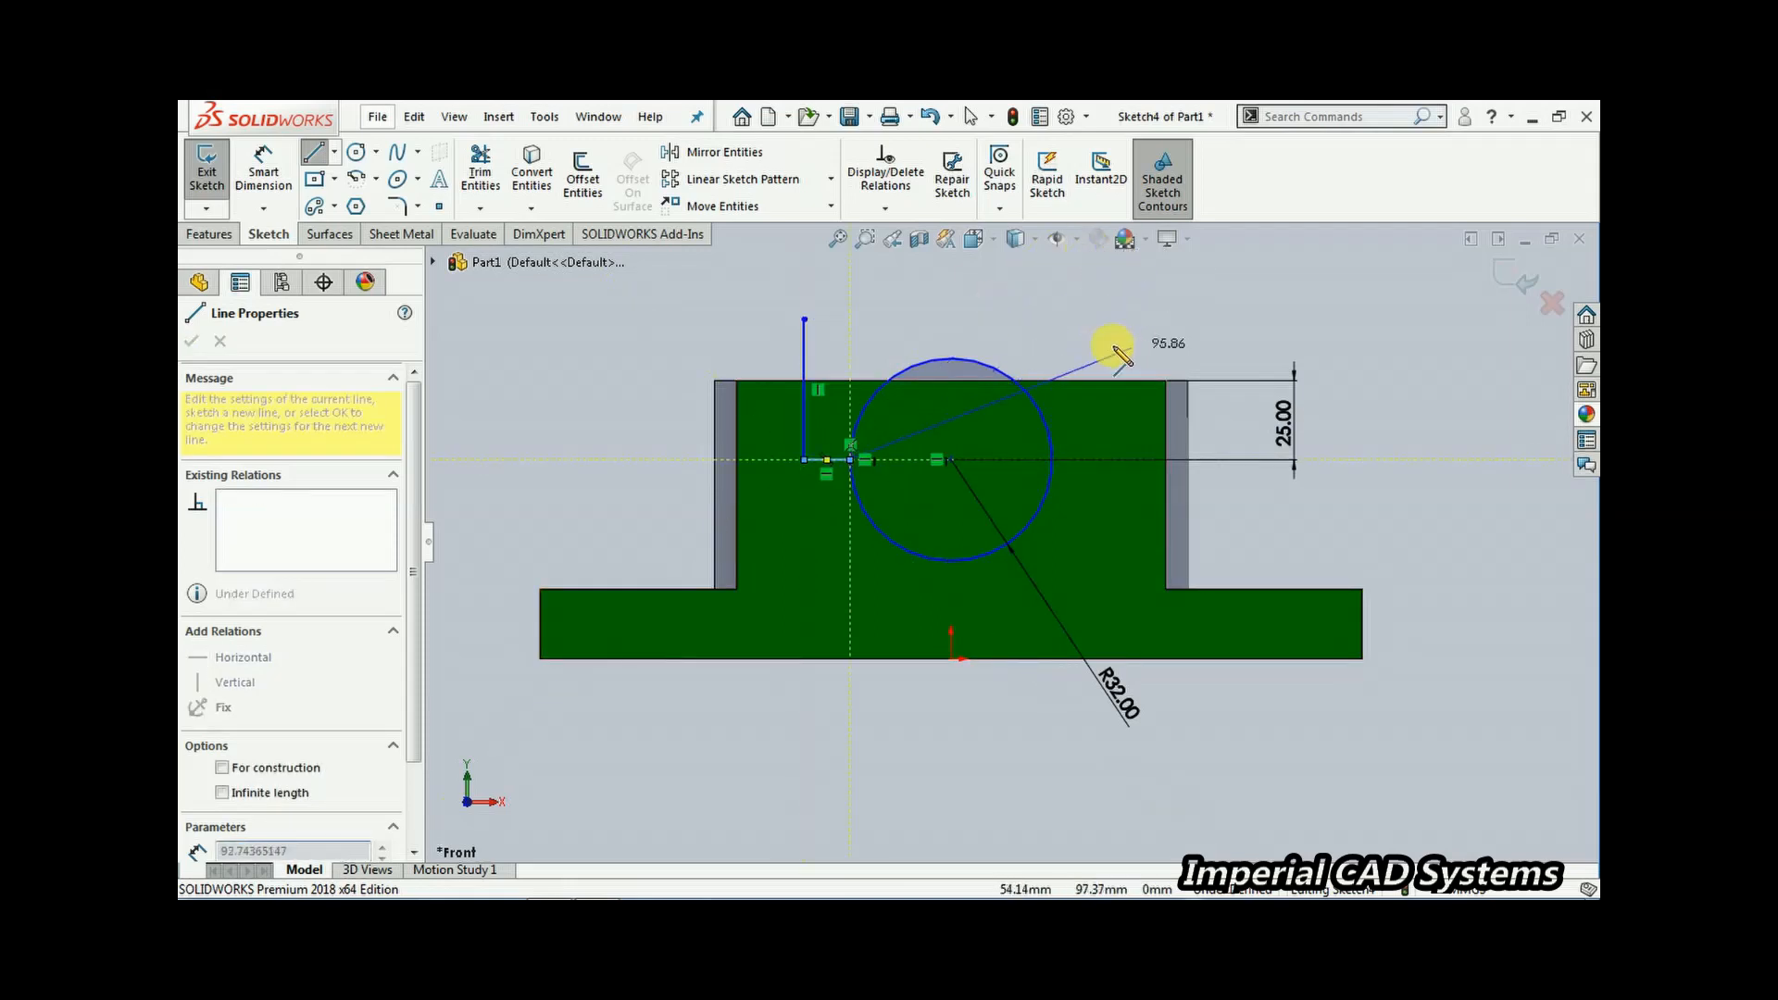
right_click(1090, 308)
click(1116, 306)
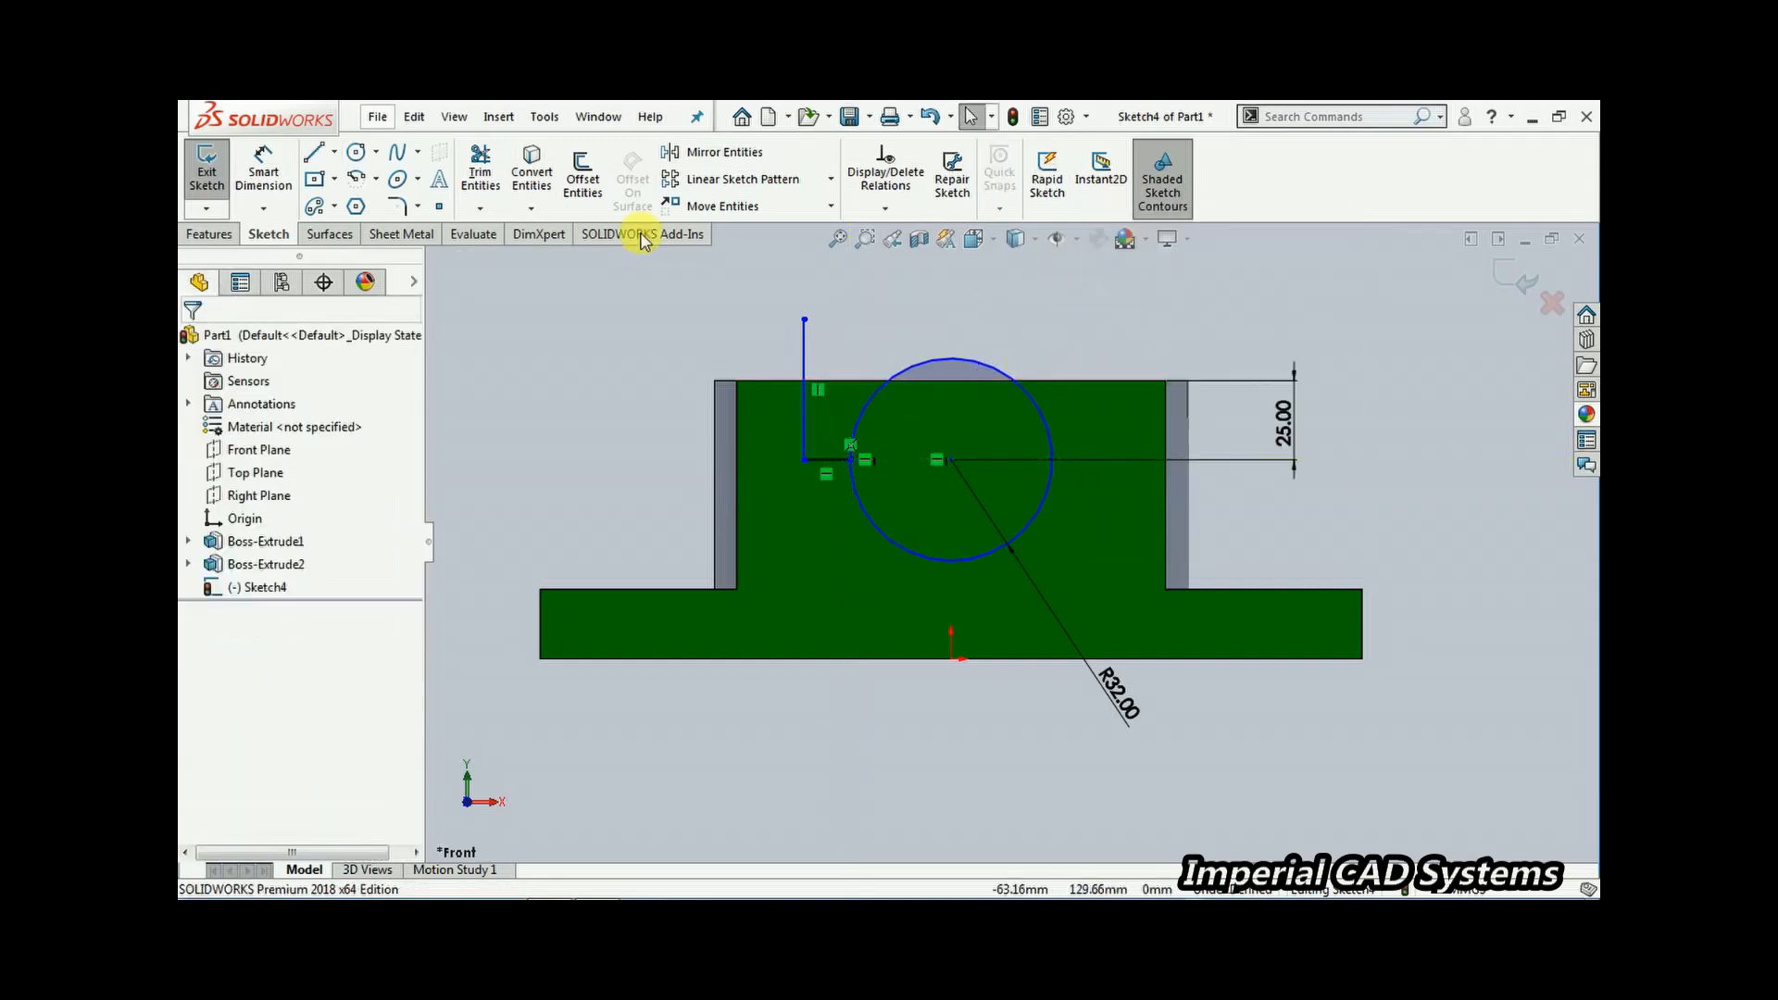
Draw lines from the circle's right side outward, up above the block and across to close a rectangular outline
click(314, 154)
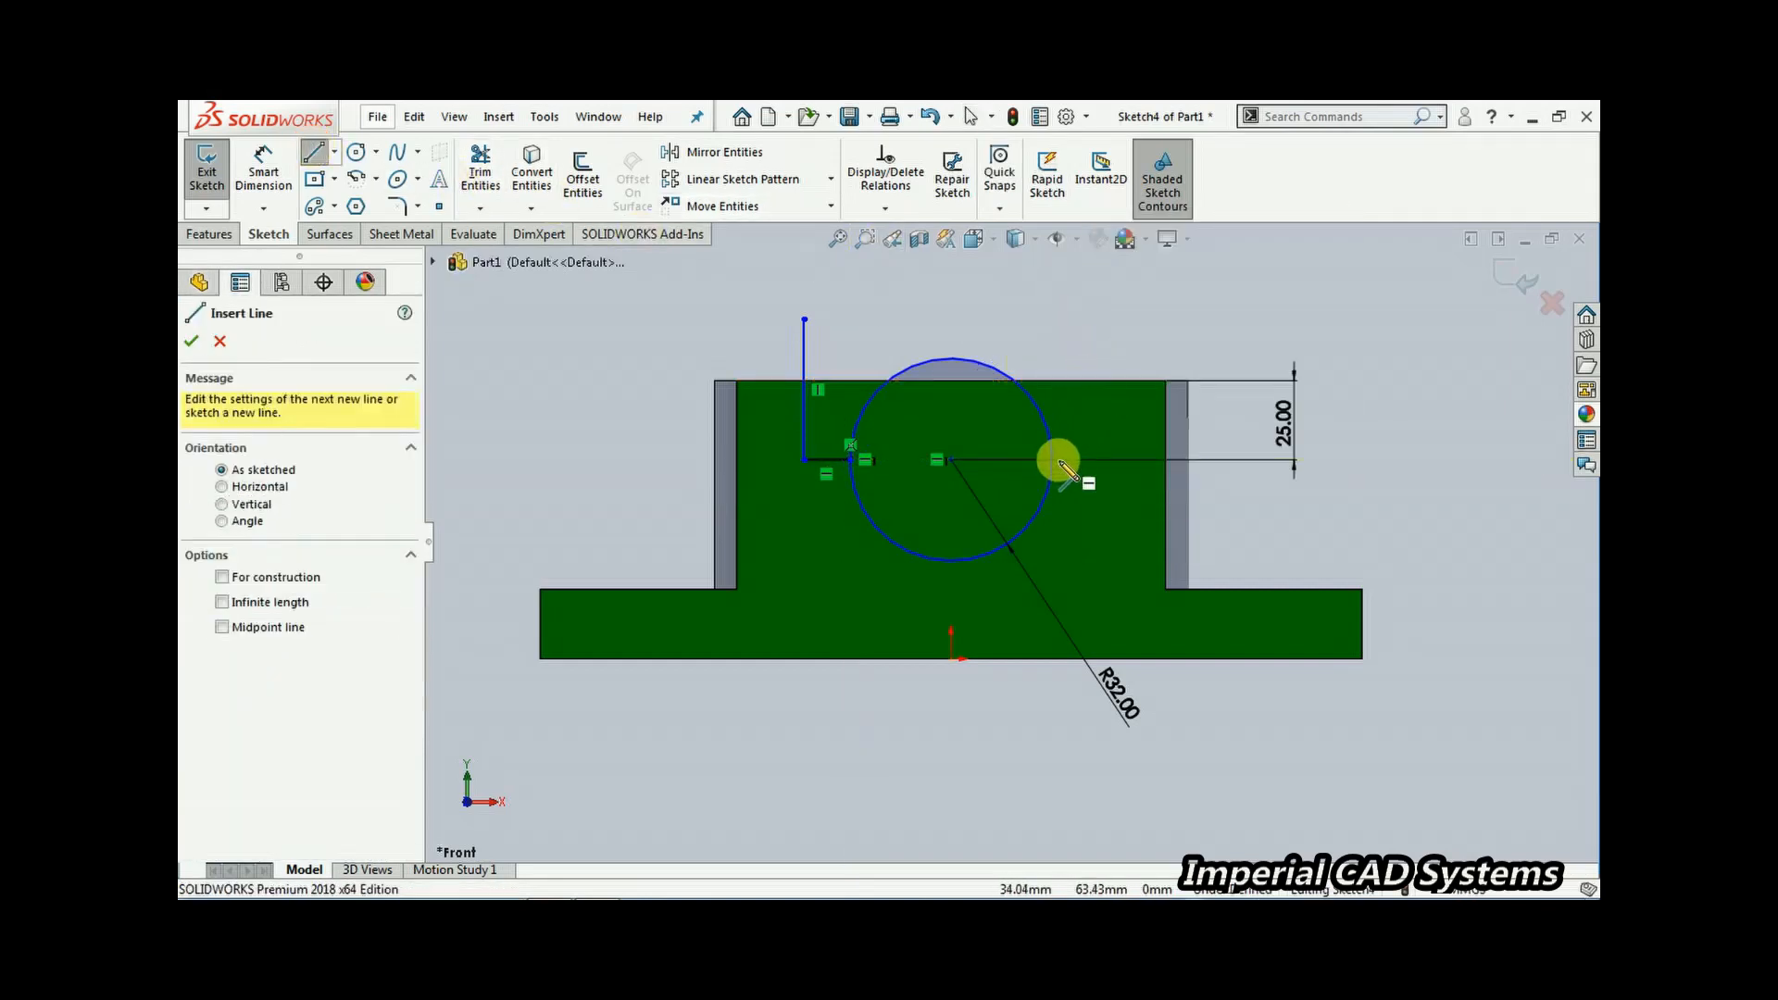
click(1057, 460)
click(1098, 459)
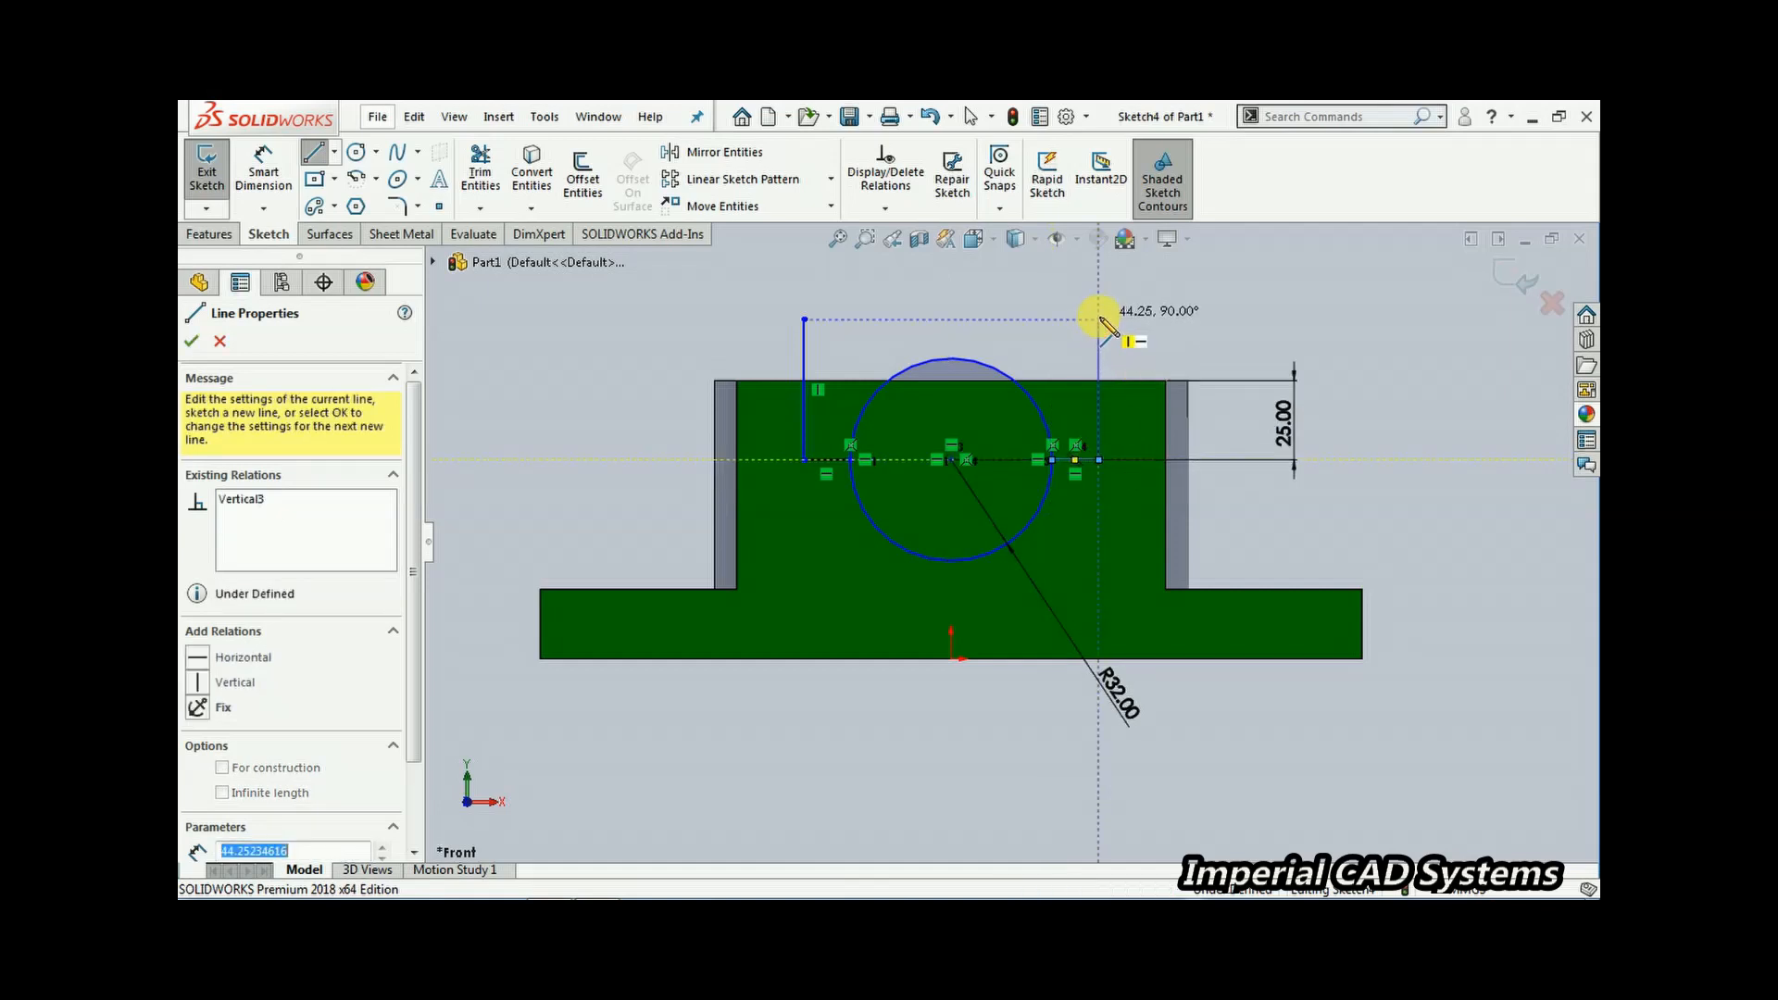
click(1098, 319)
click(804, 318)
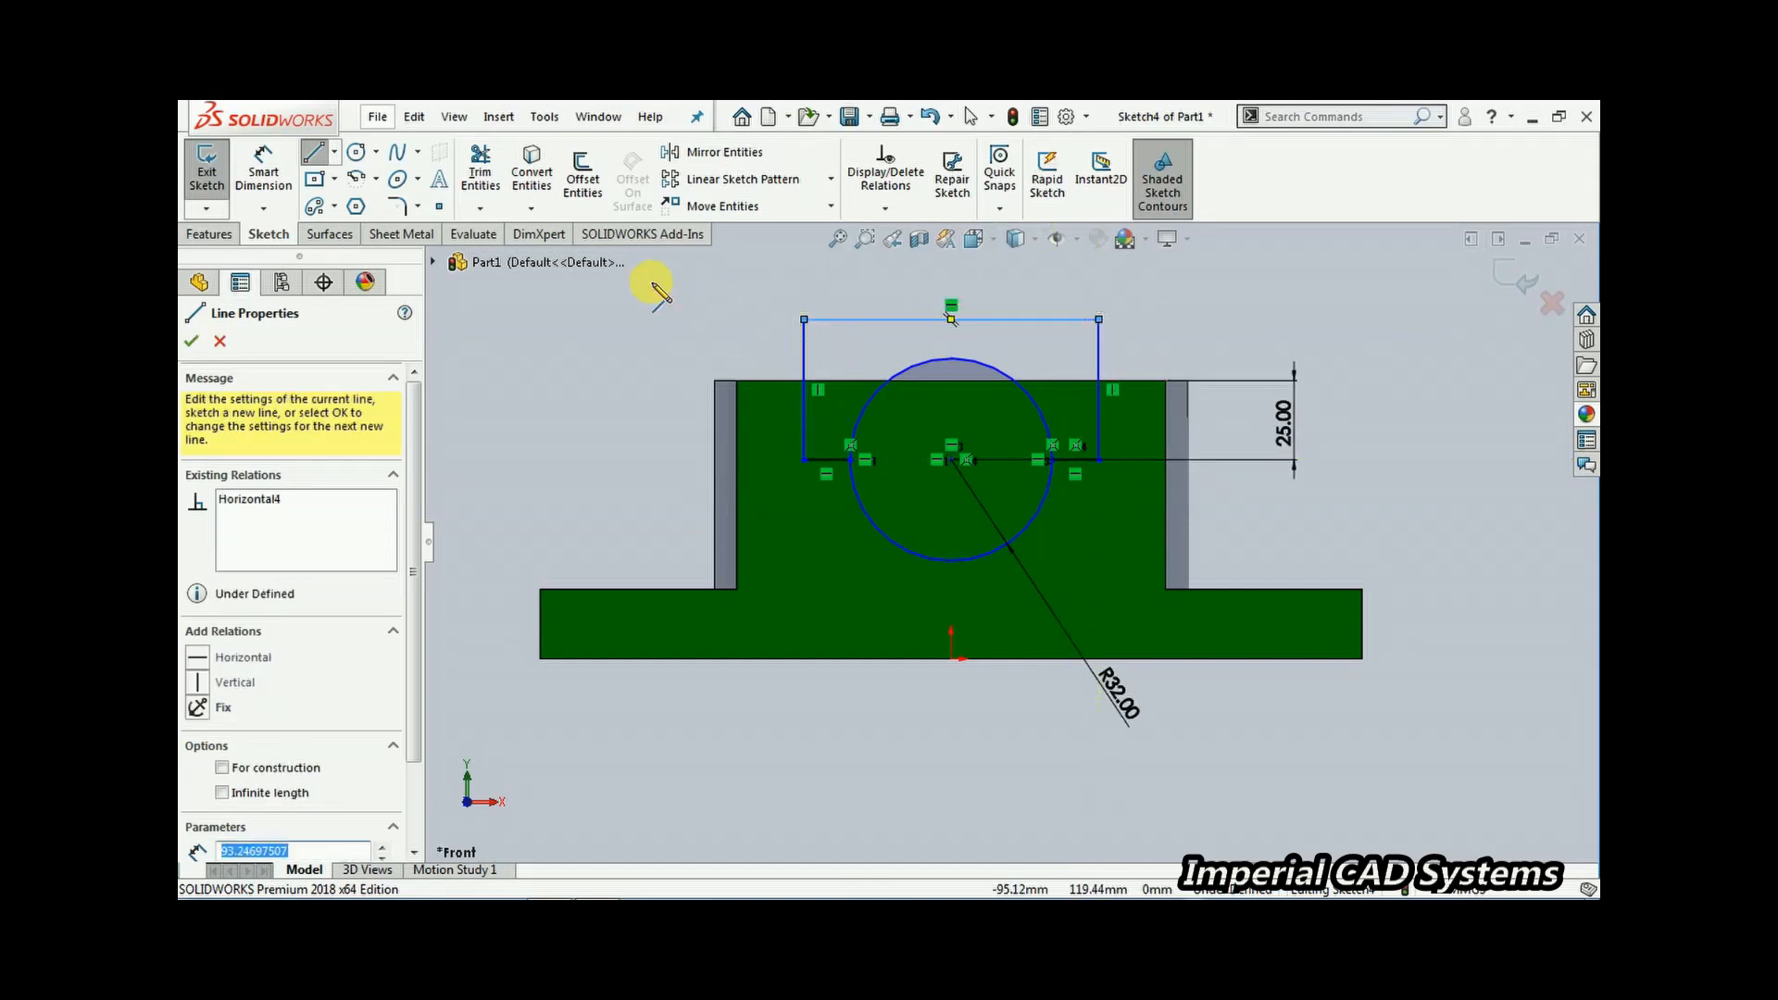
right_click(682, 305)
click(704, 309)
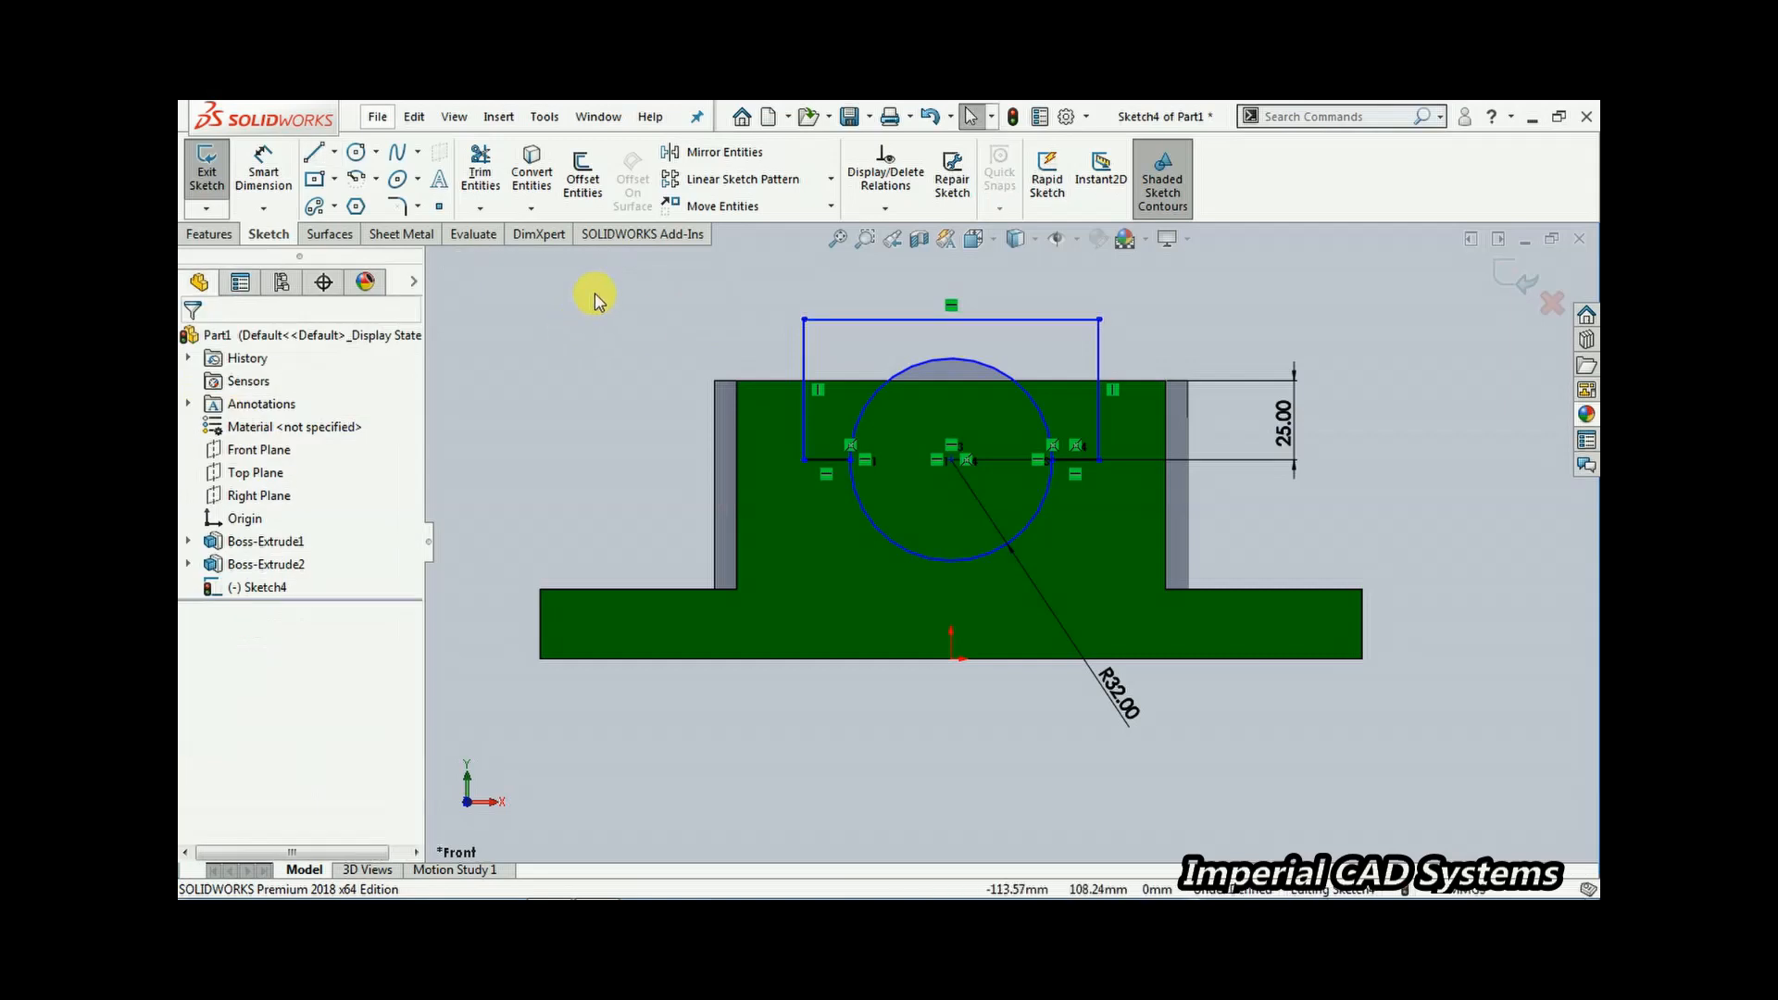
Trim away the circle's upper arc and the horizontal line segment inside it
click(480, 205)
click(508, 231)
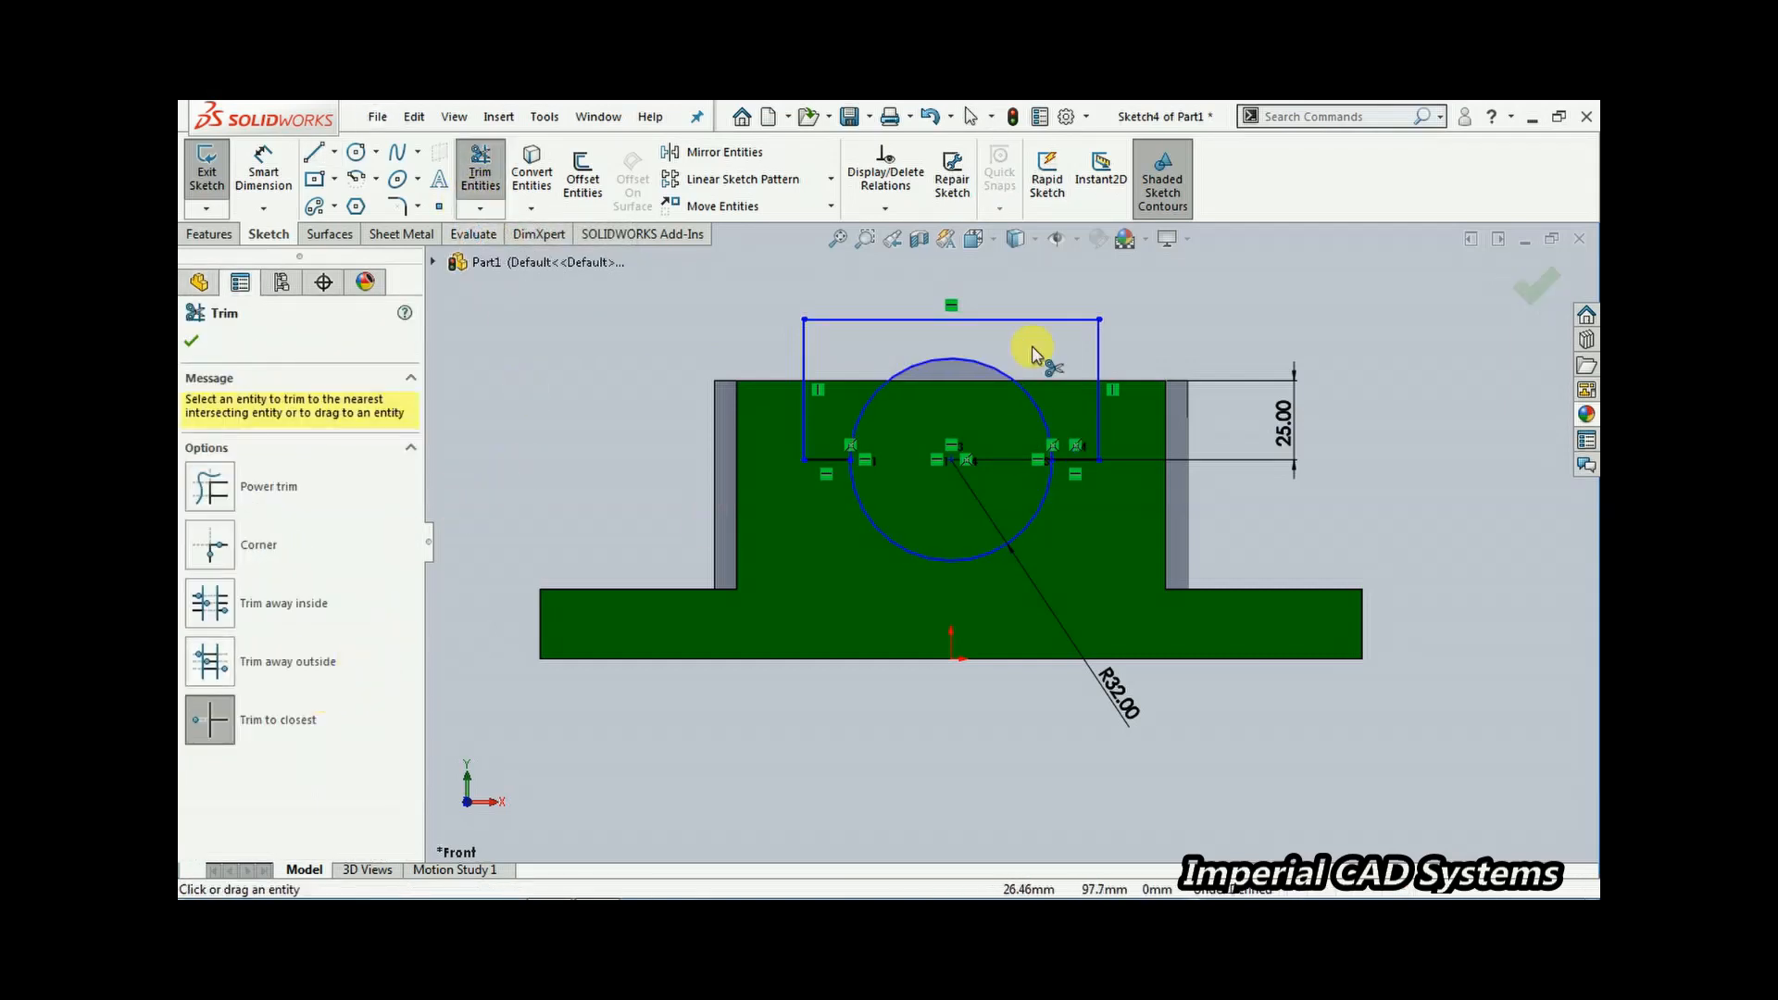
click(921, 363)
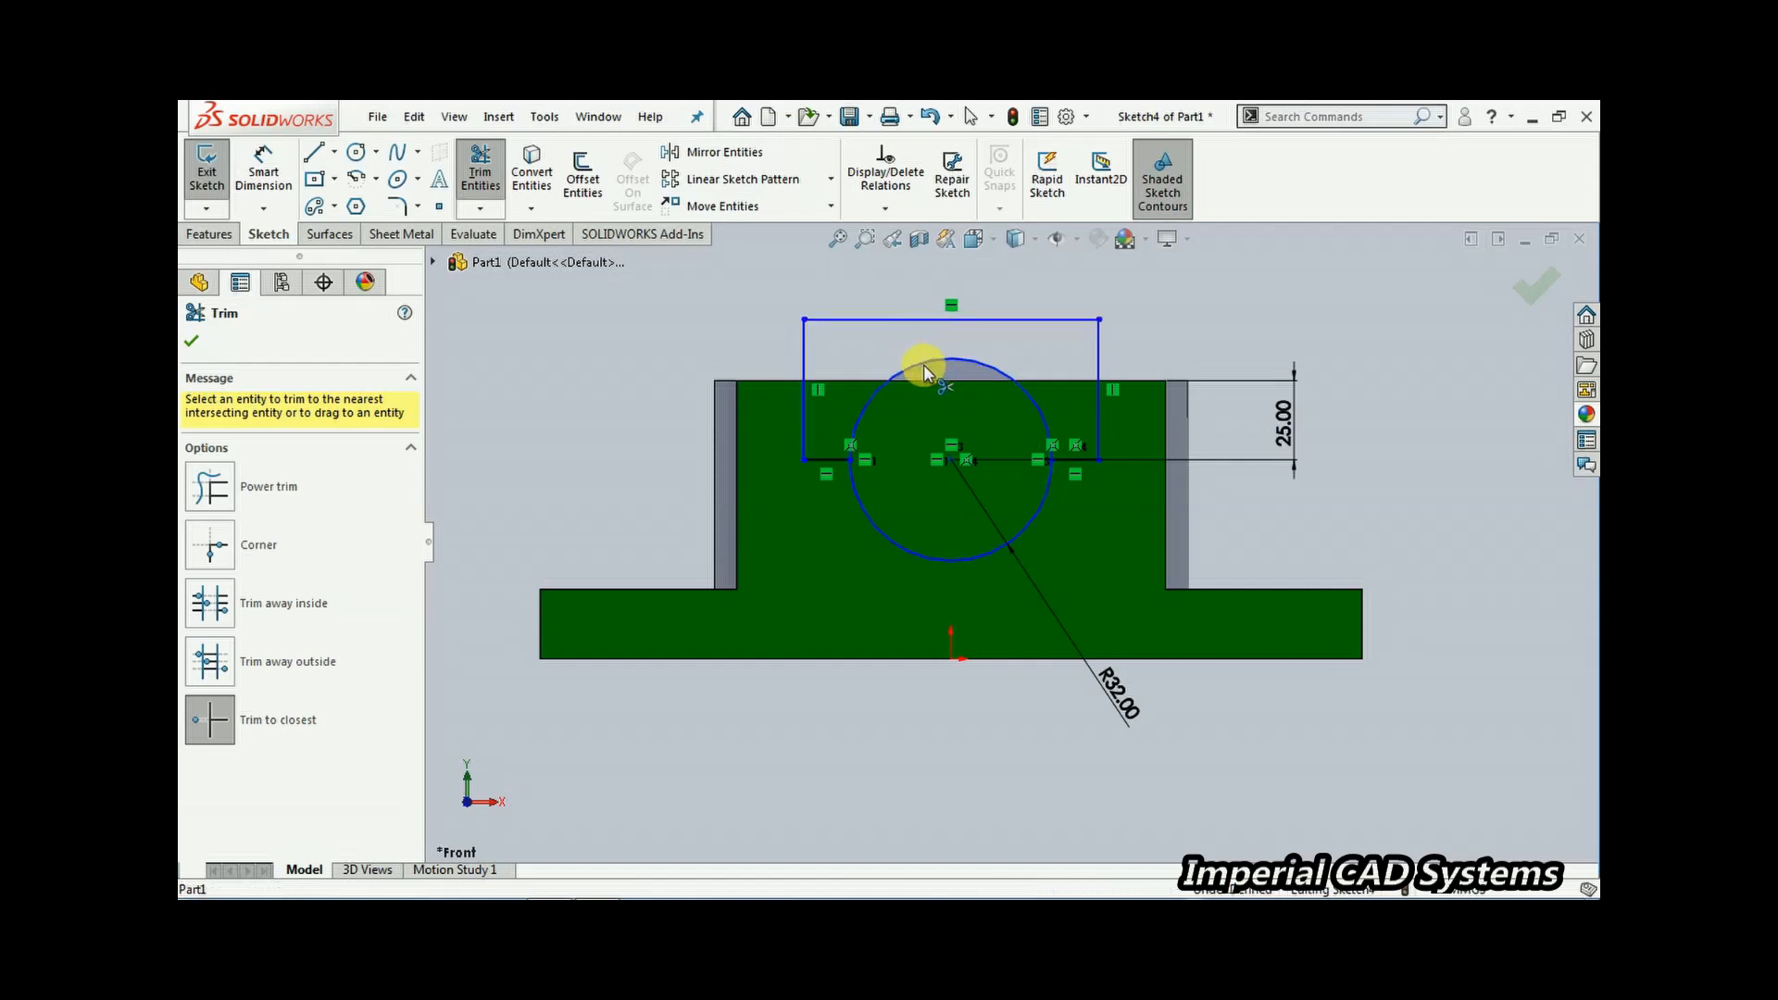
click(913, 458)
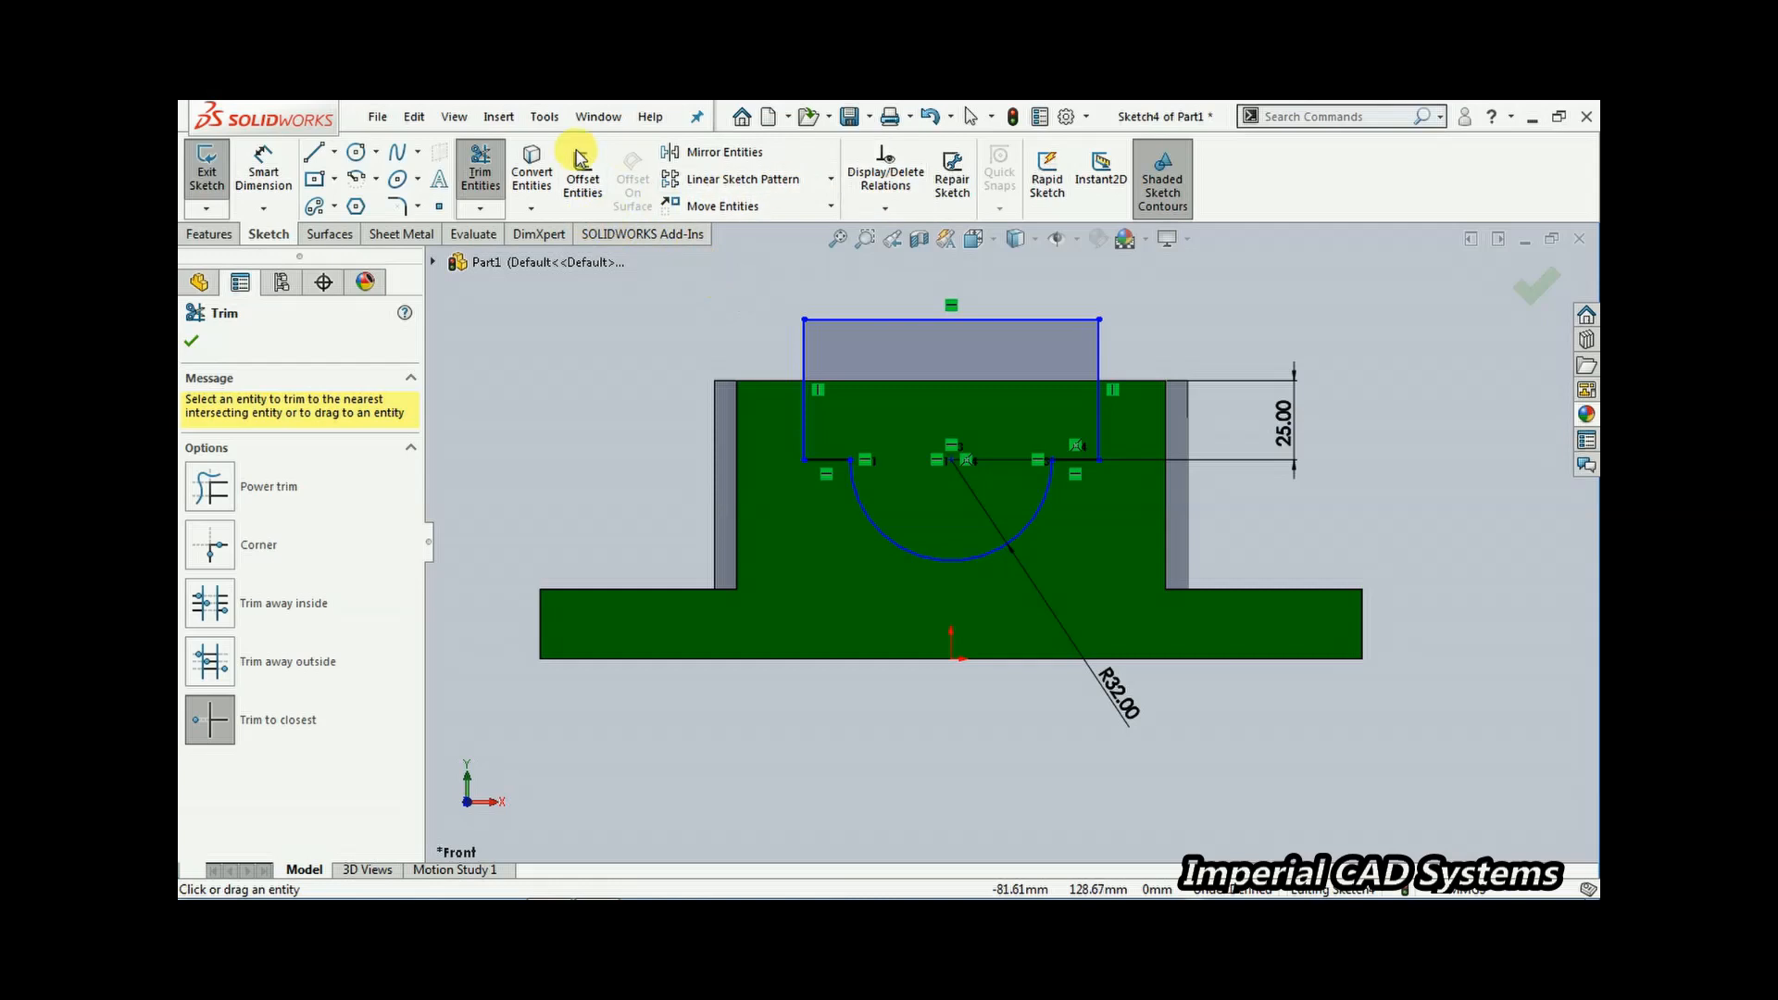
right_click(607, 315)
click(530, 341)
Dimension the left vertical line 36 mm from the arc's centre
click(473, 176)
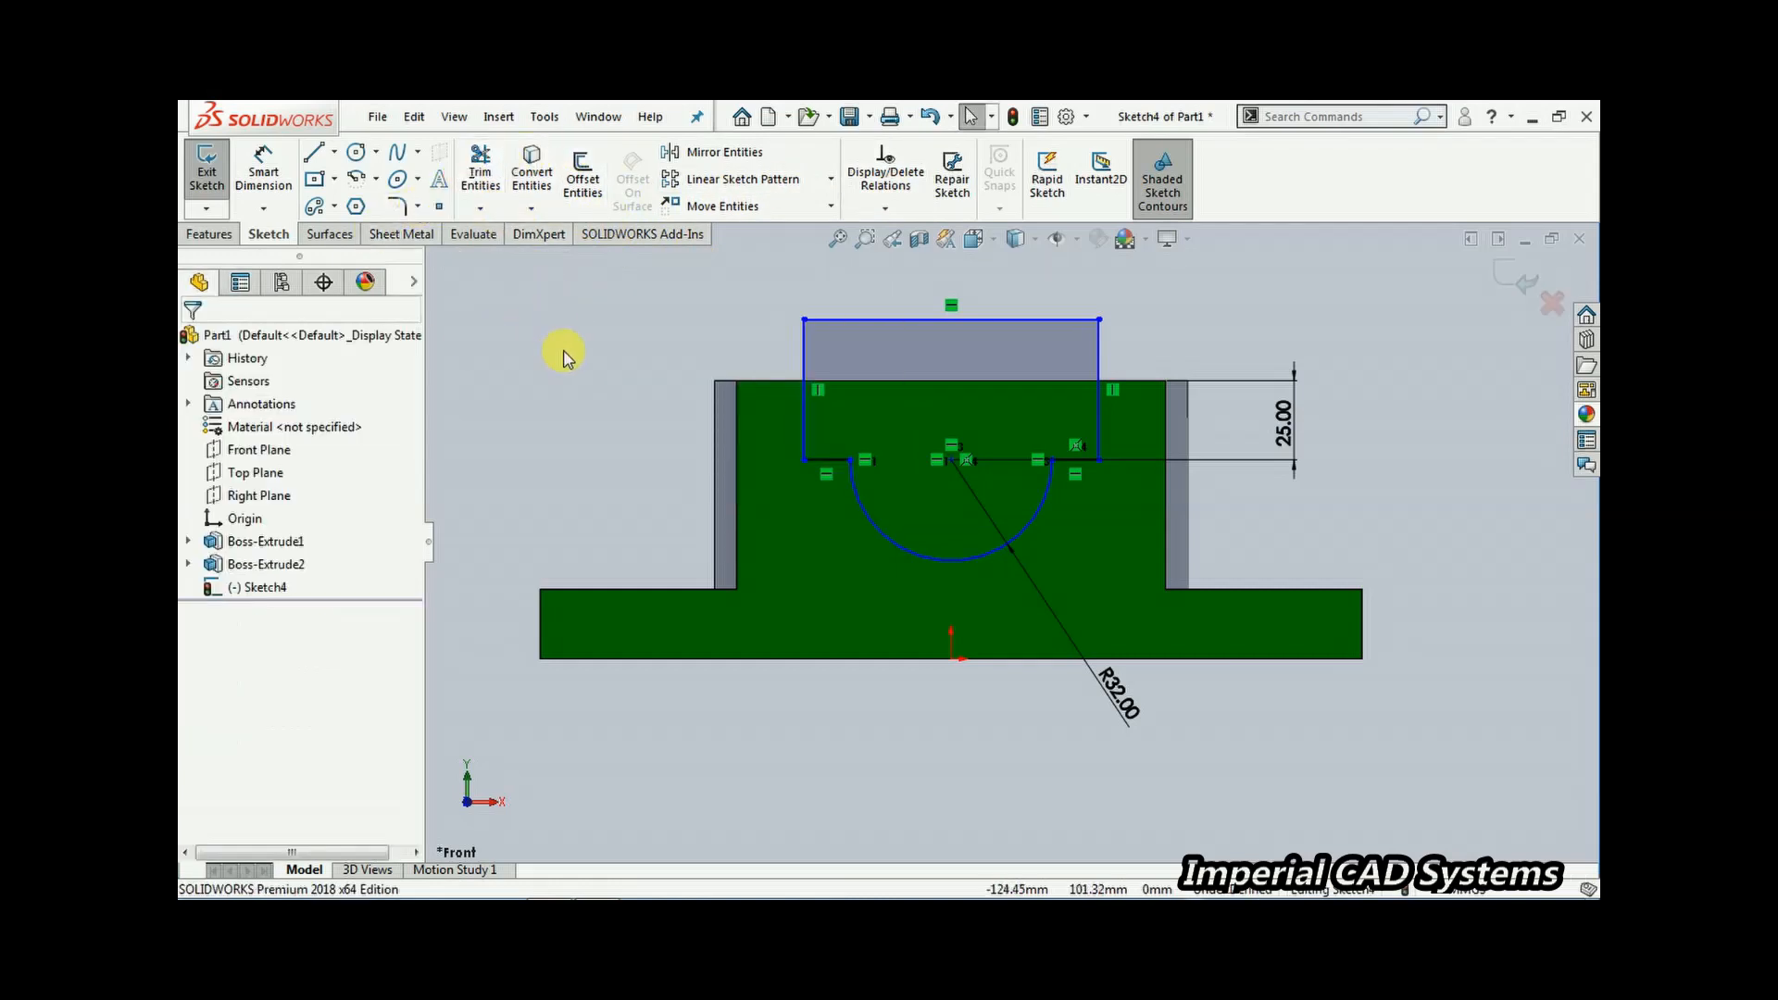
click(875, 435)
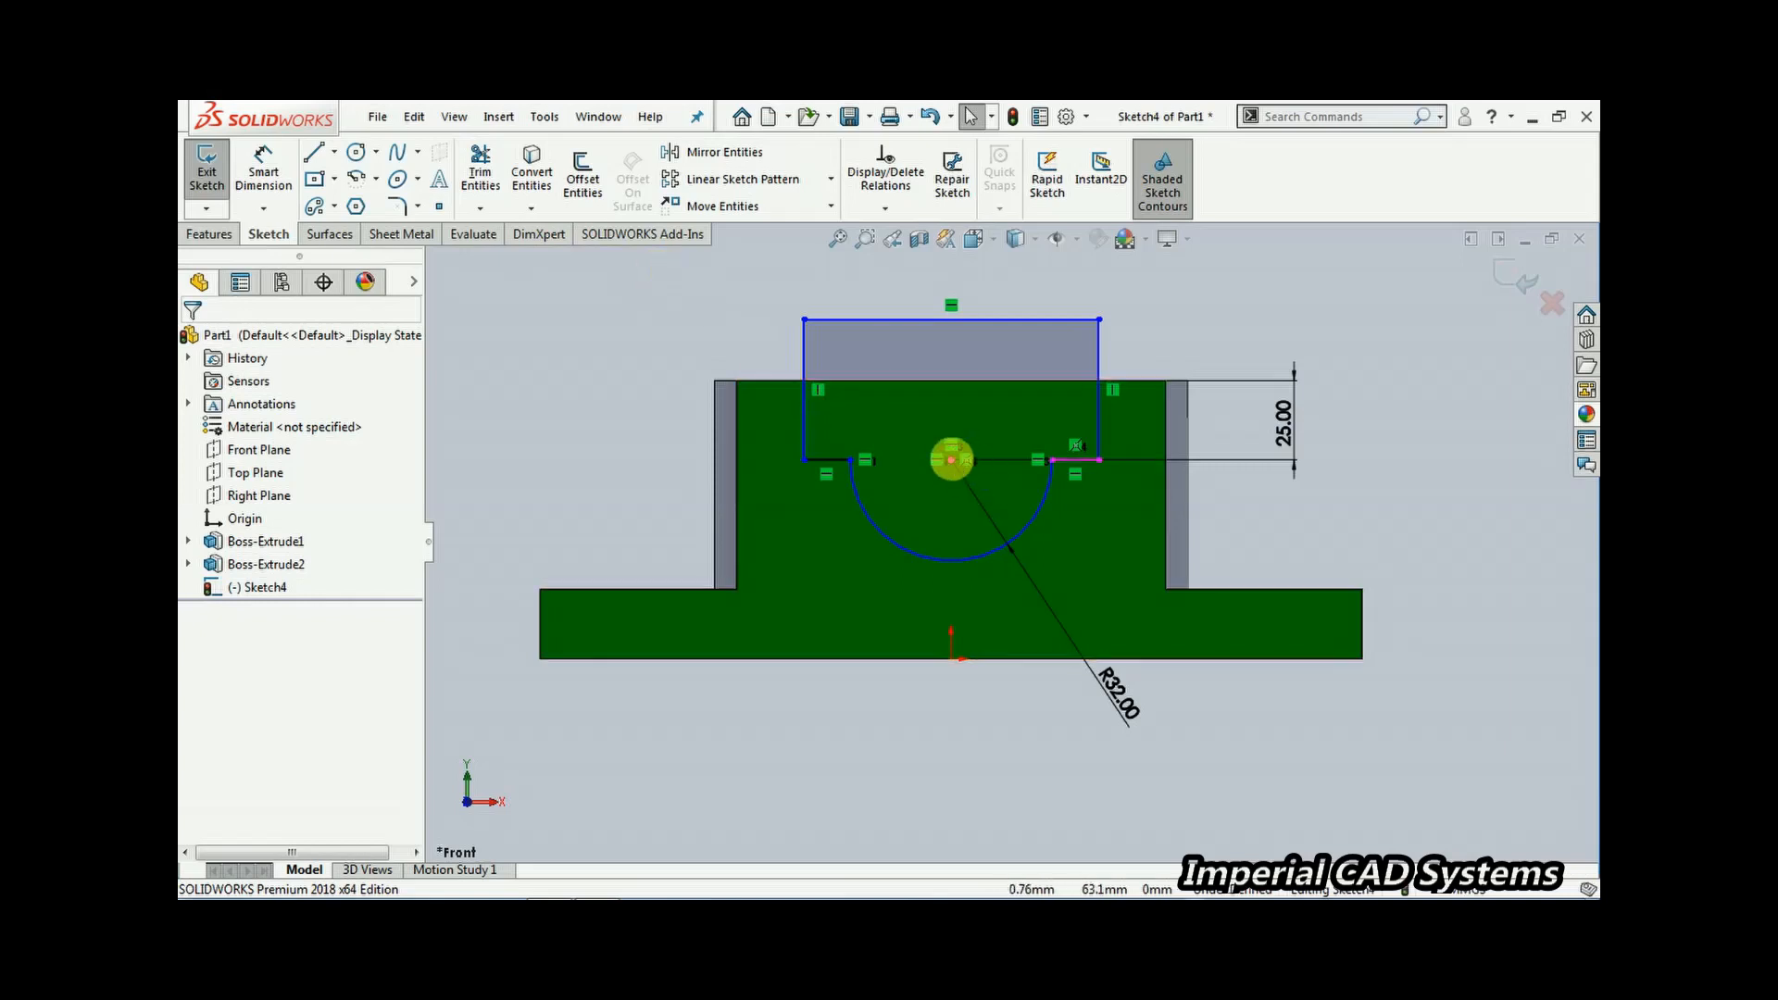
click(263, 168)
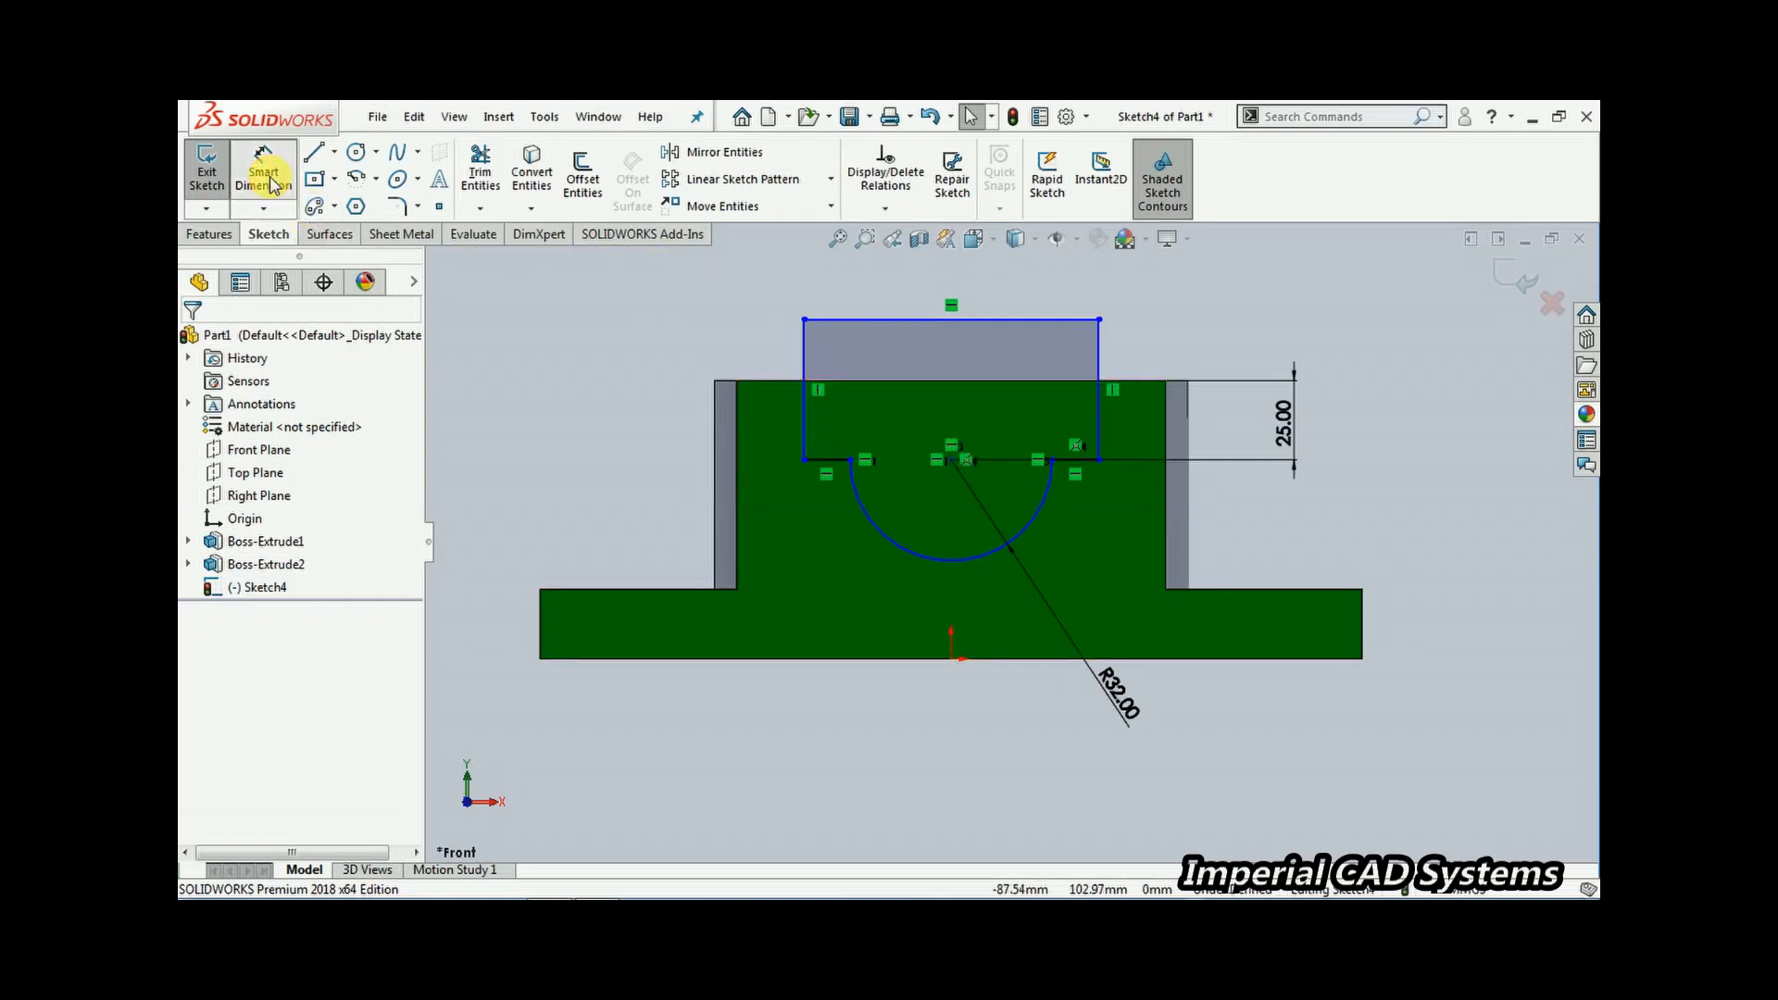
click(952, 461)
click(805, 358)
click(928, 319)
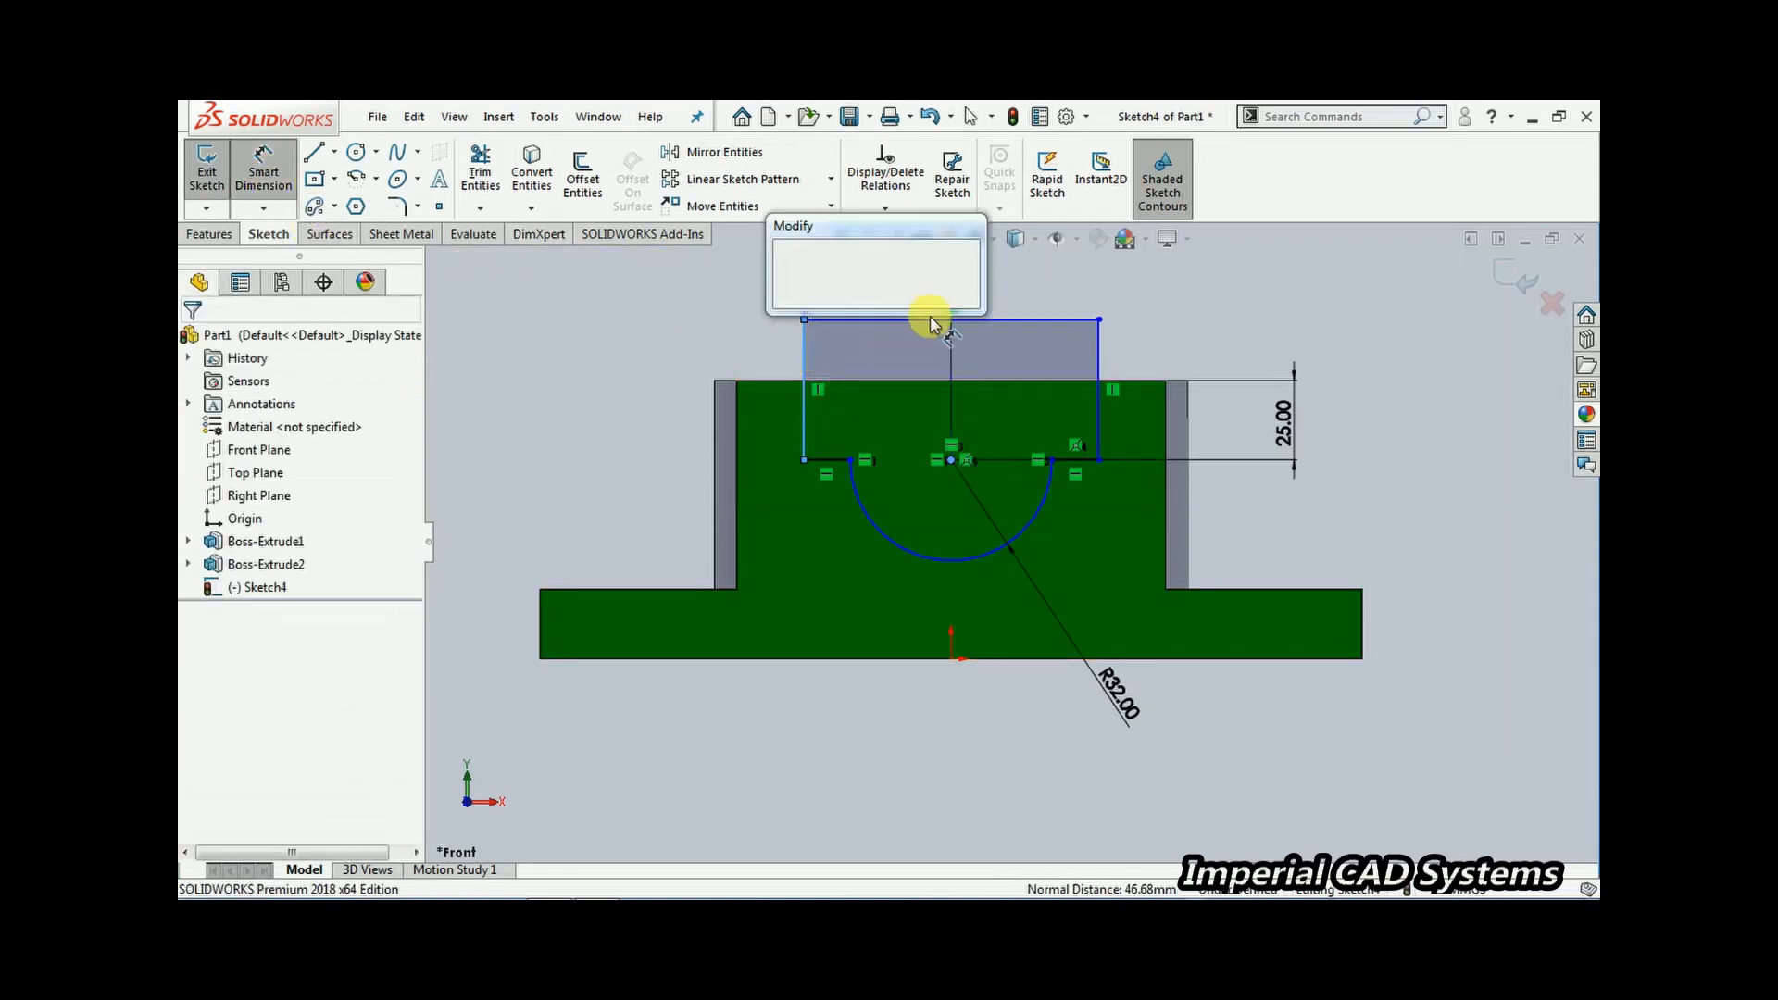
text(36)
key(Return)
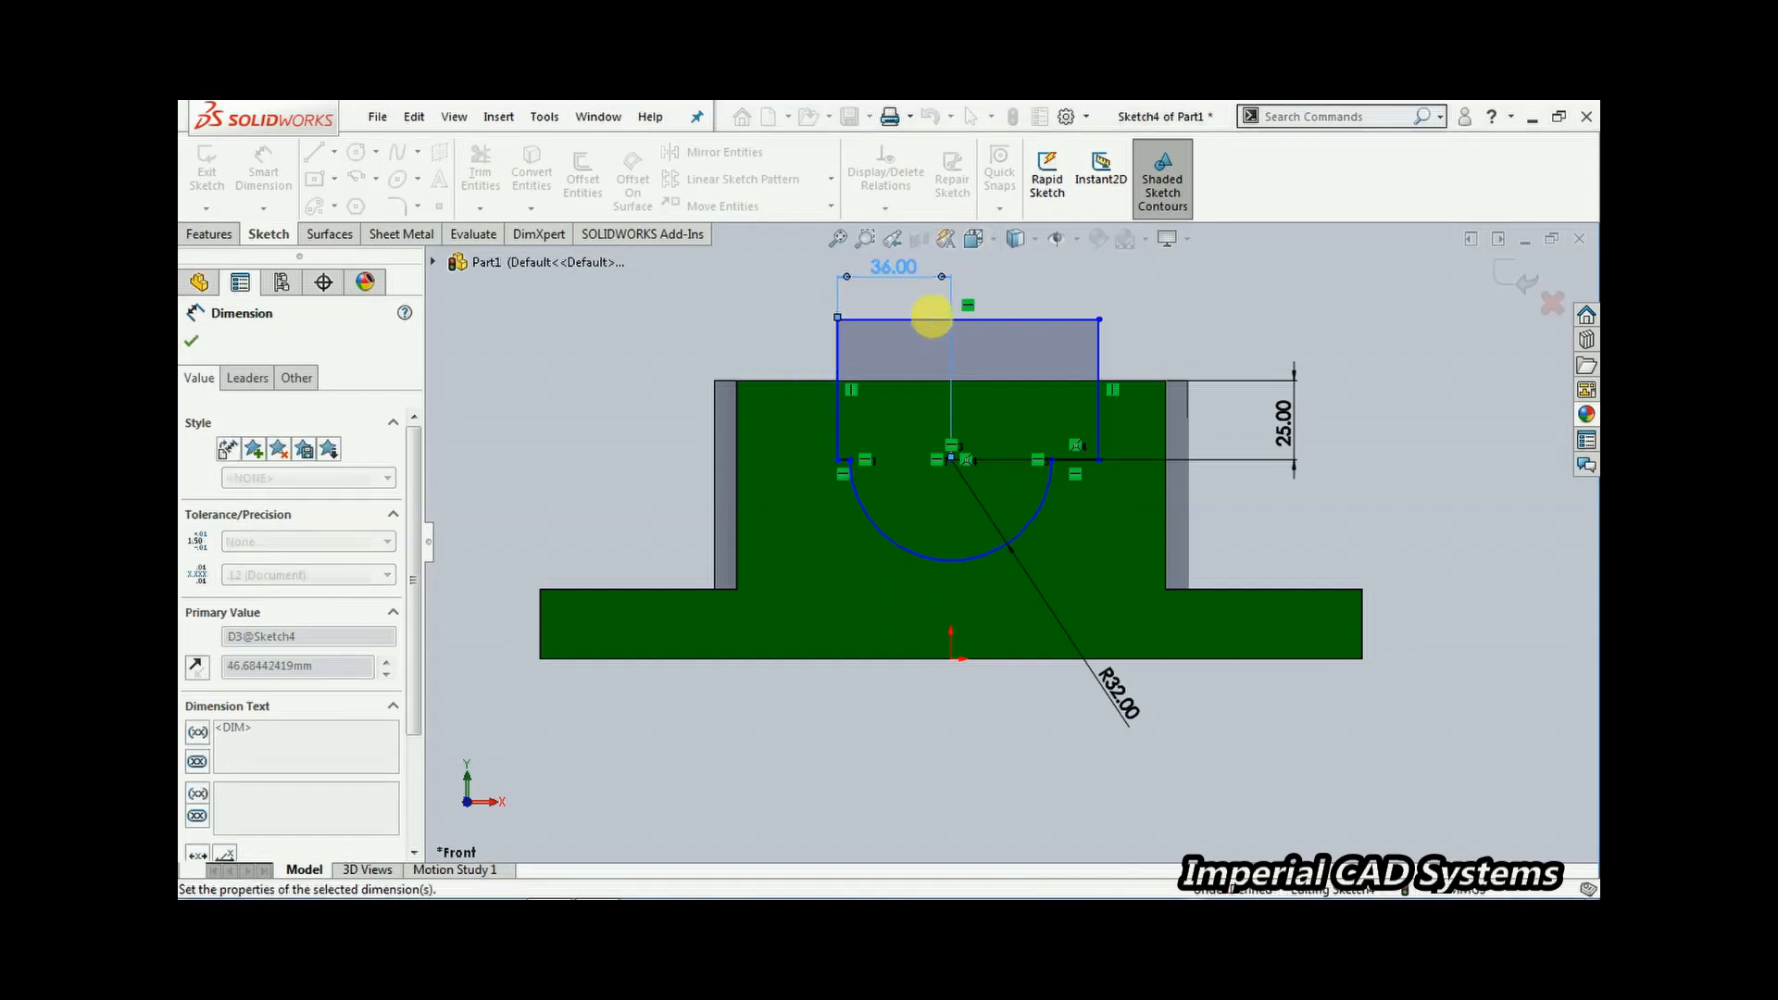
Dimension the top horizontal line's length as 72 mm
click(1025, 321)
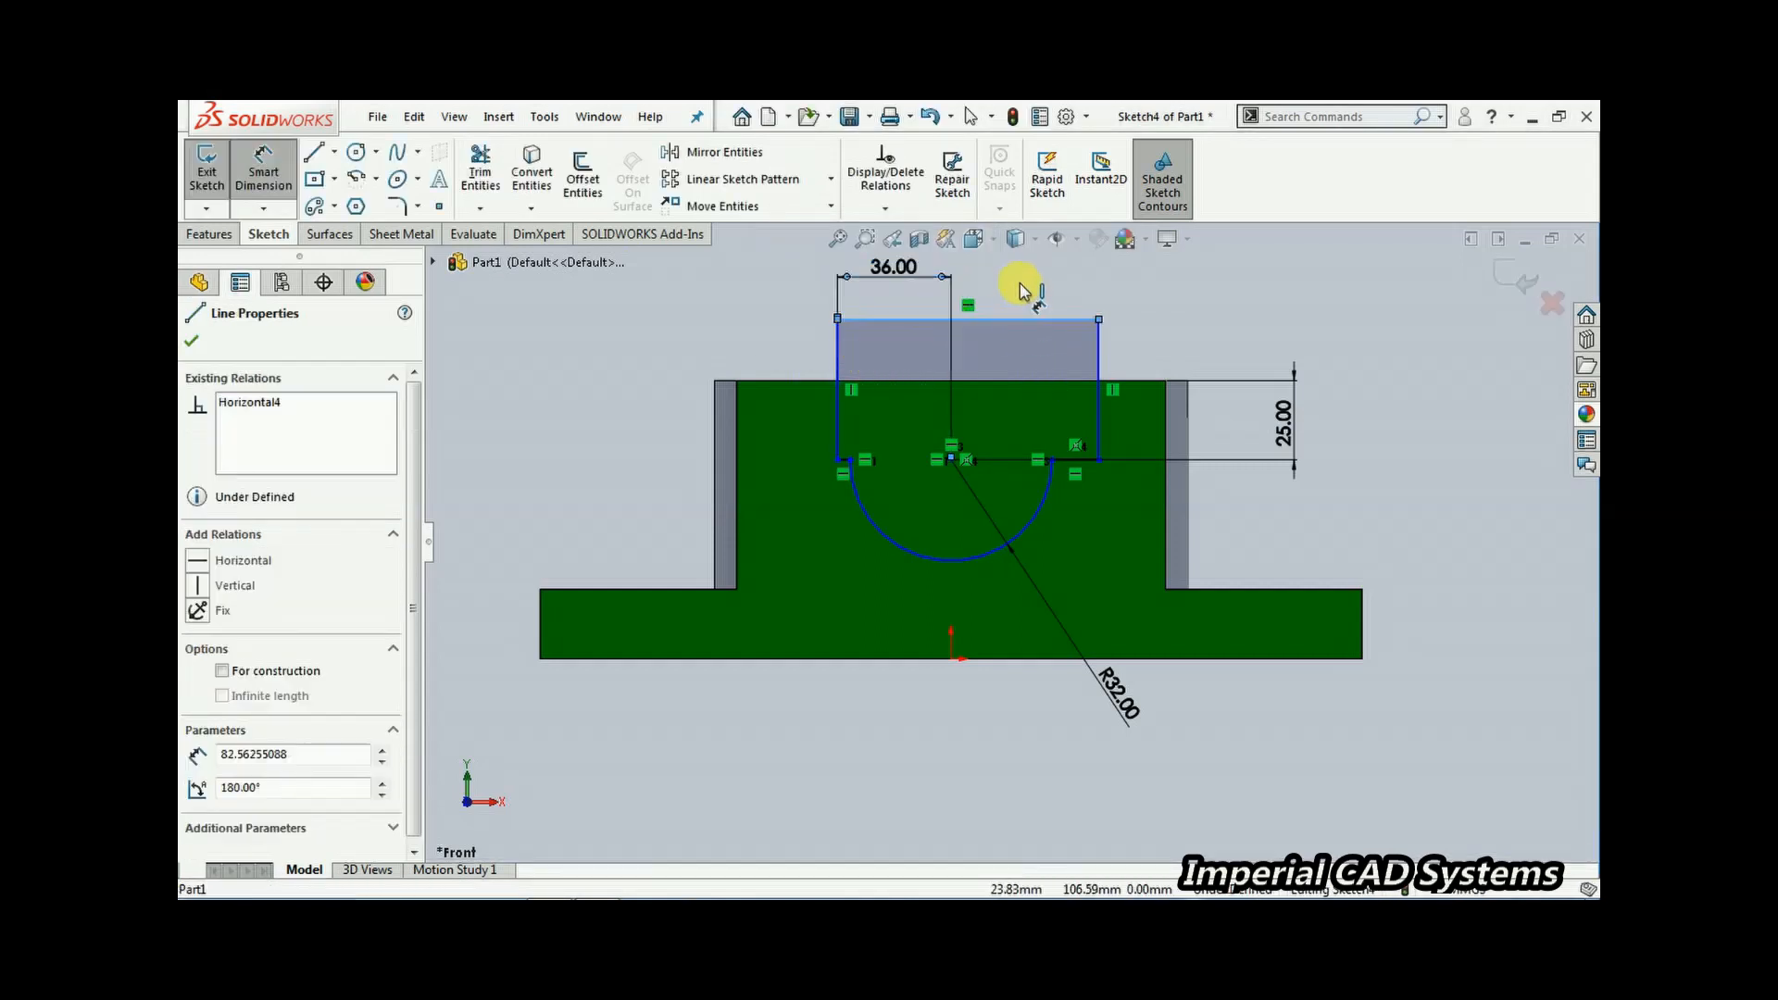
click(1021, 264)
text(72)
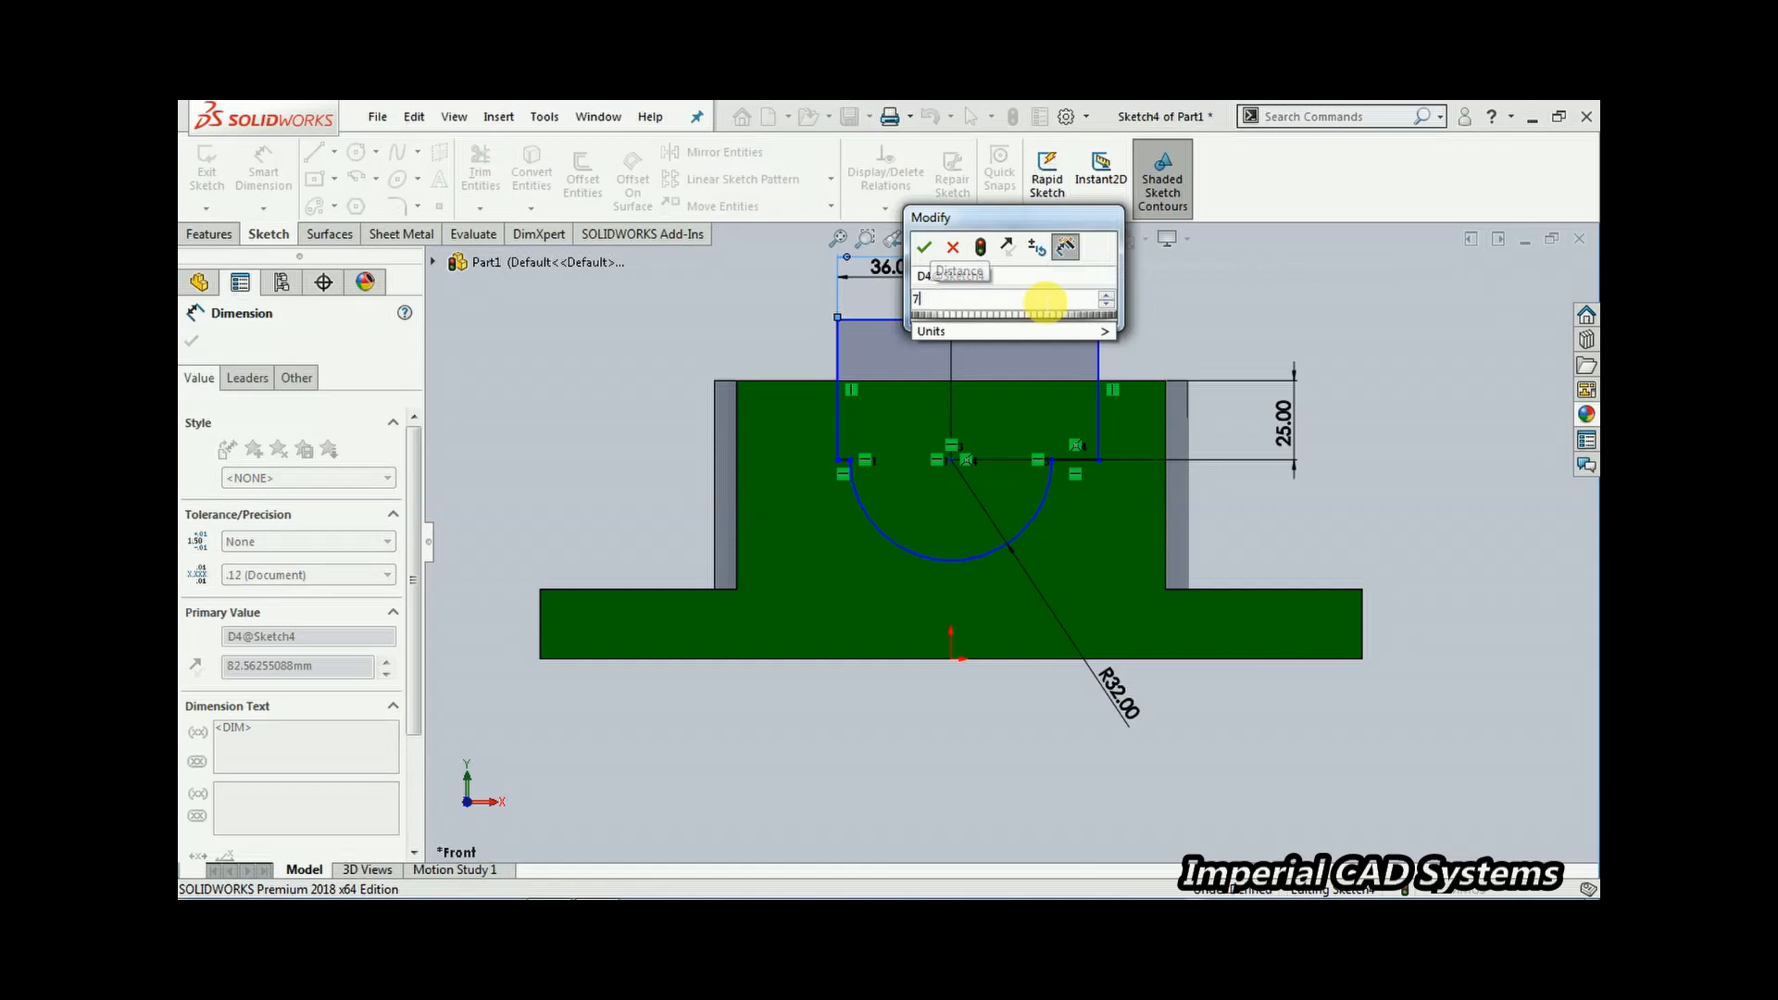
key(Return)
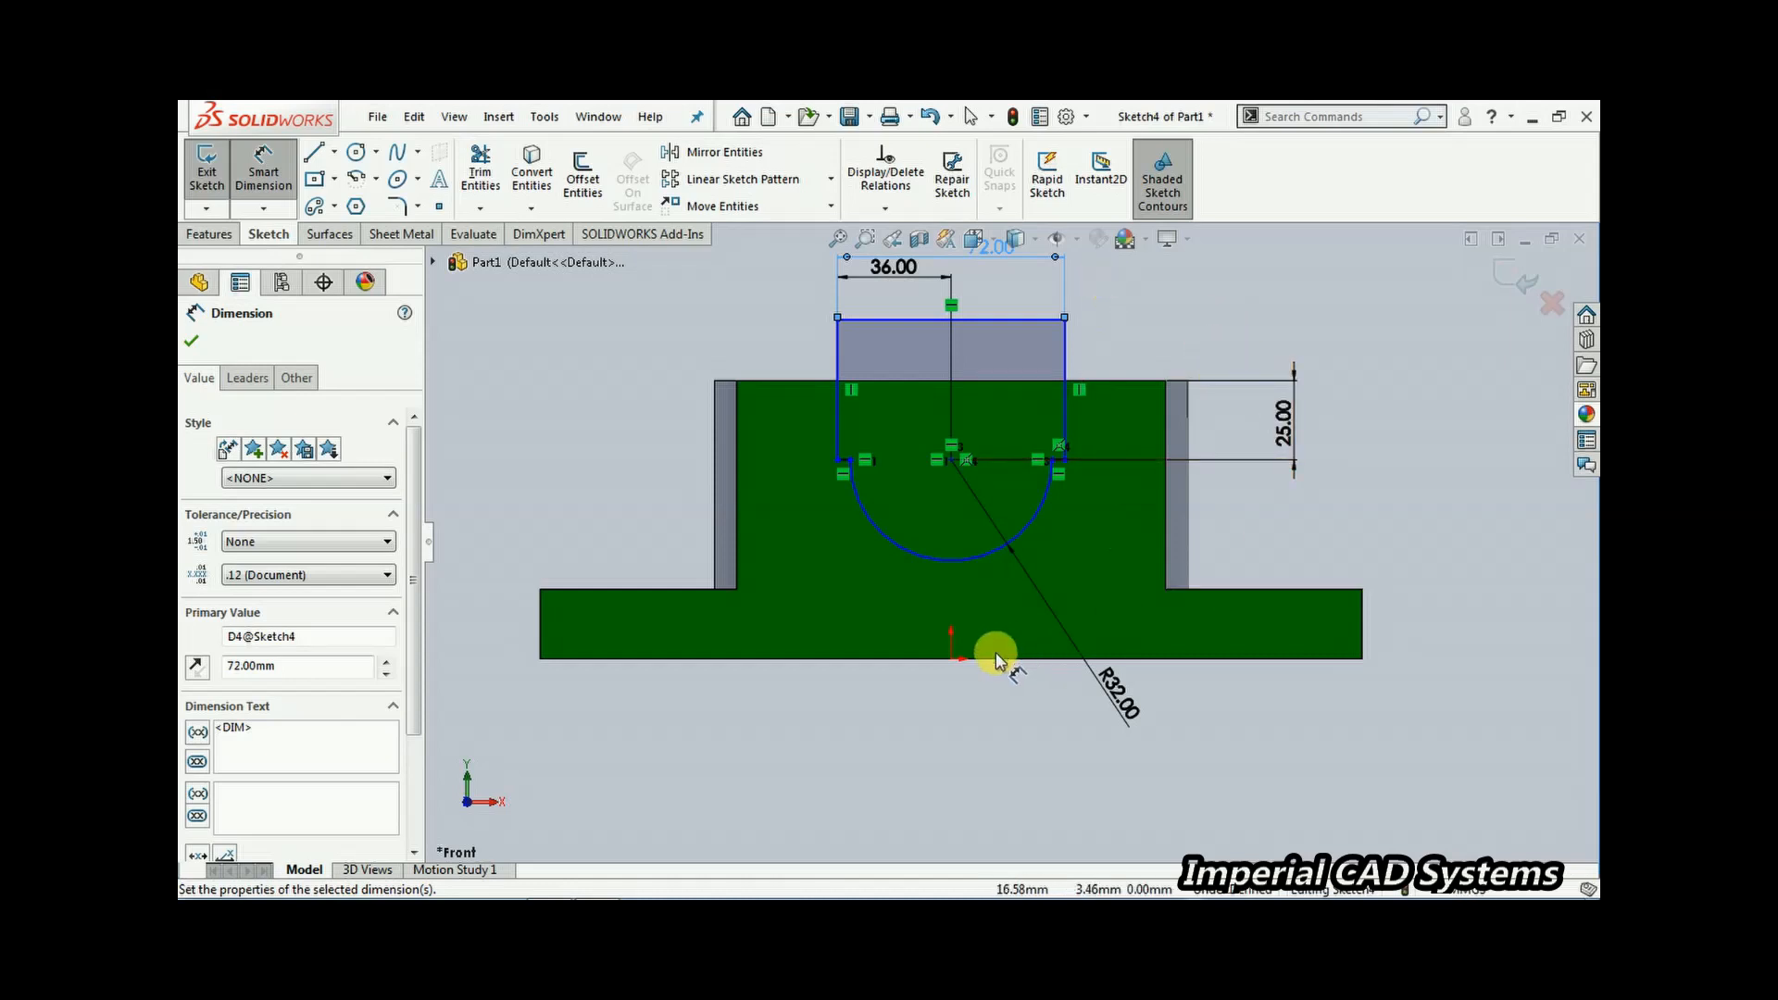
Add a vertical dimension from the origin to the top horizontal line of the slot outline
click(951, 658)
click(964, 320)
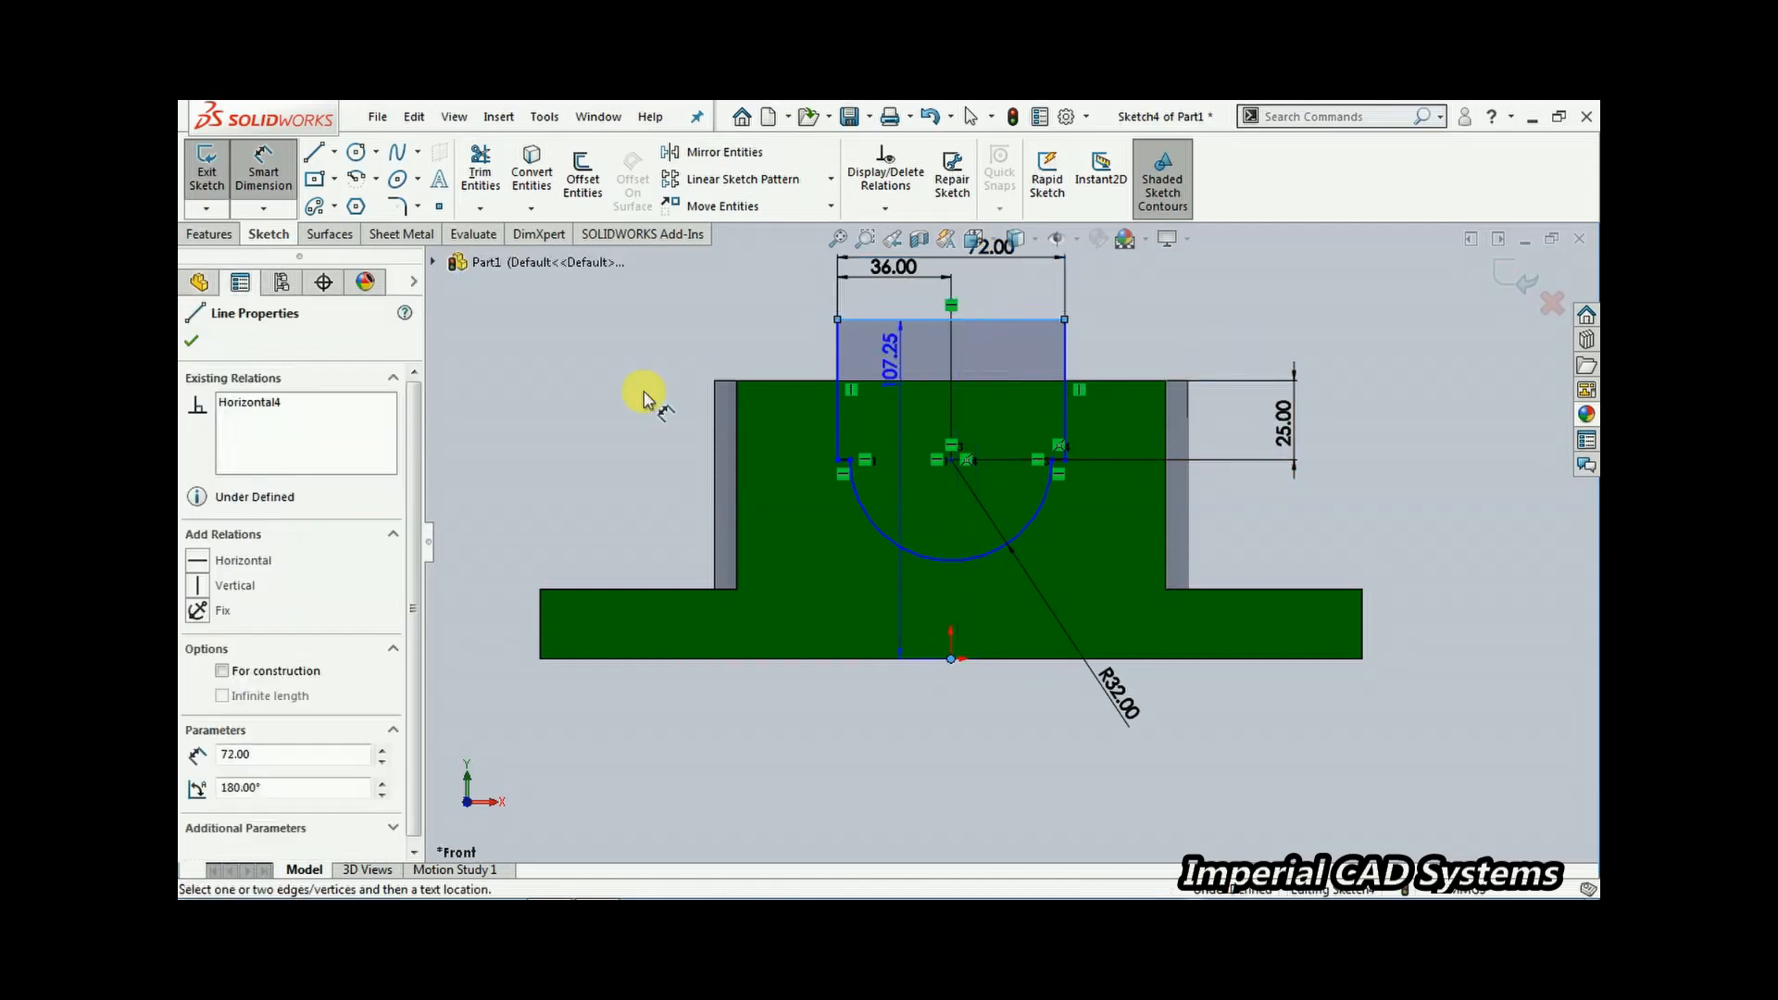
click(541, 408)
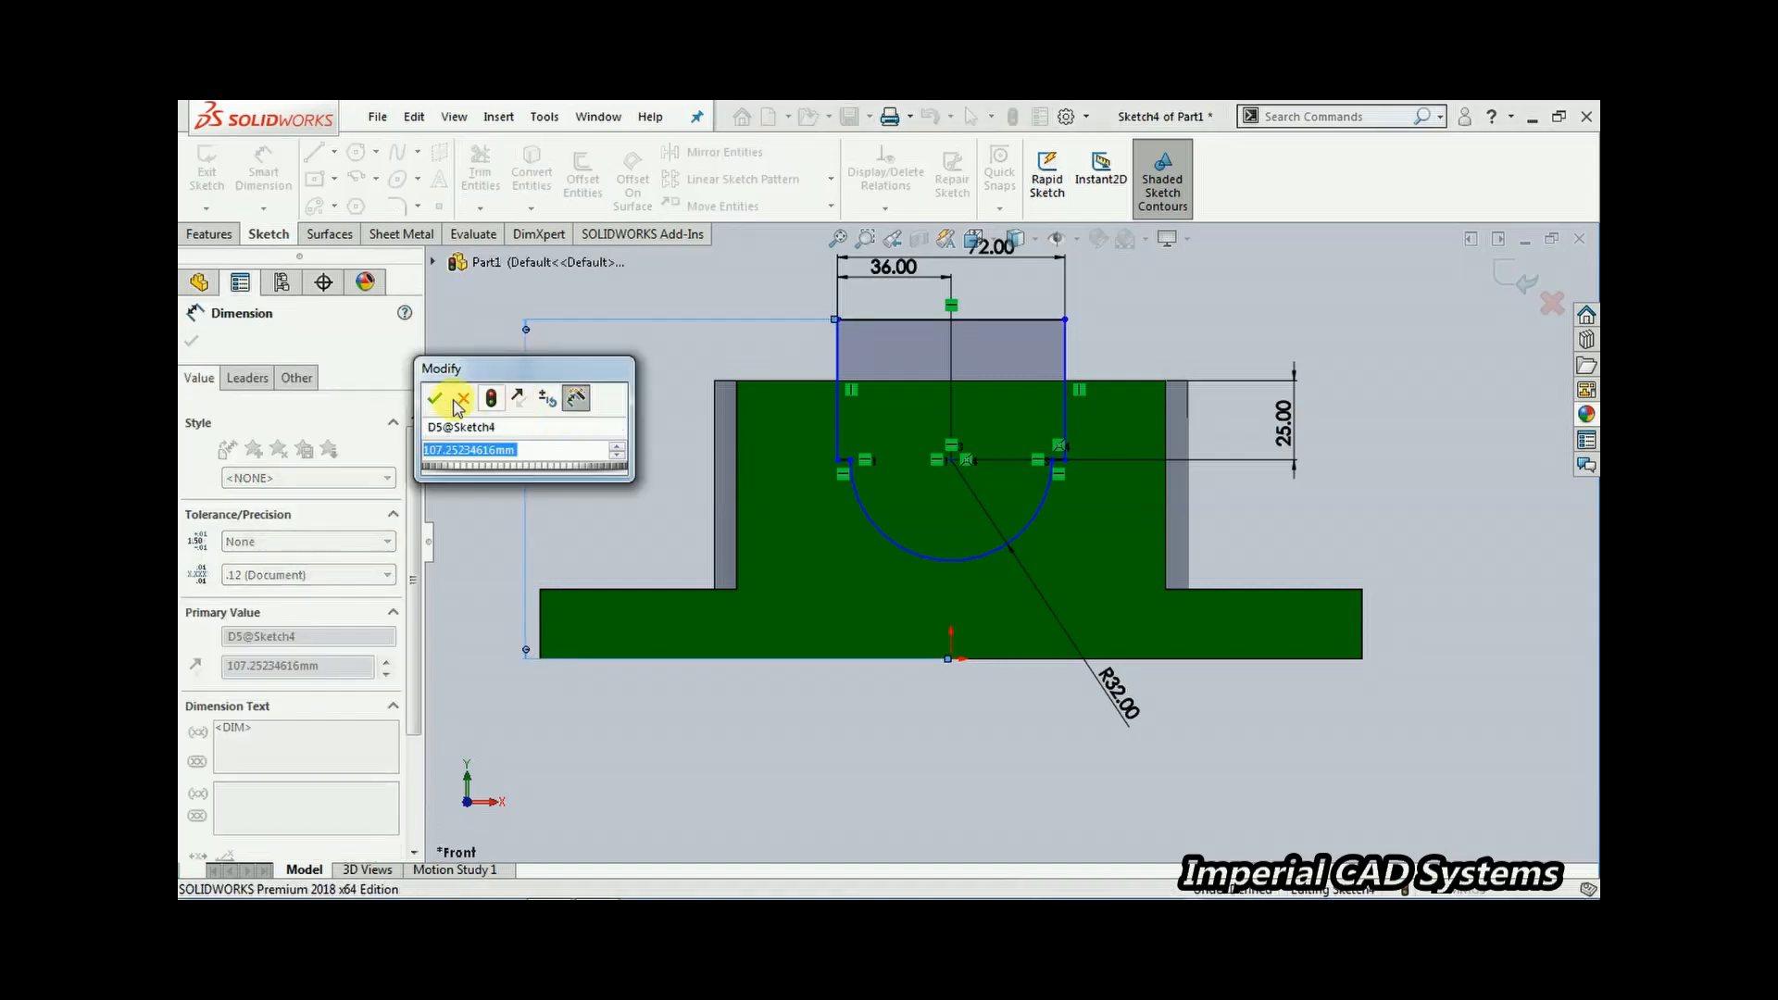
click(435, 399)
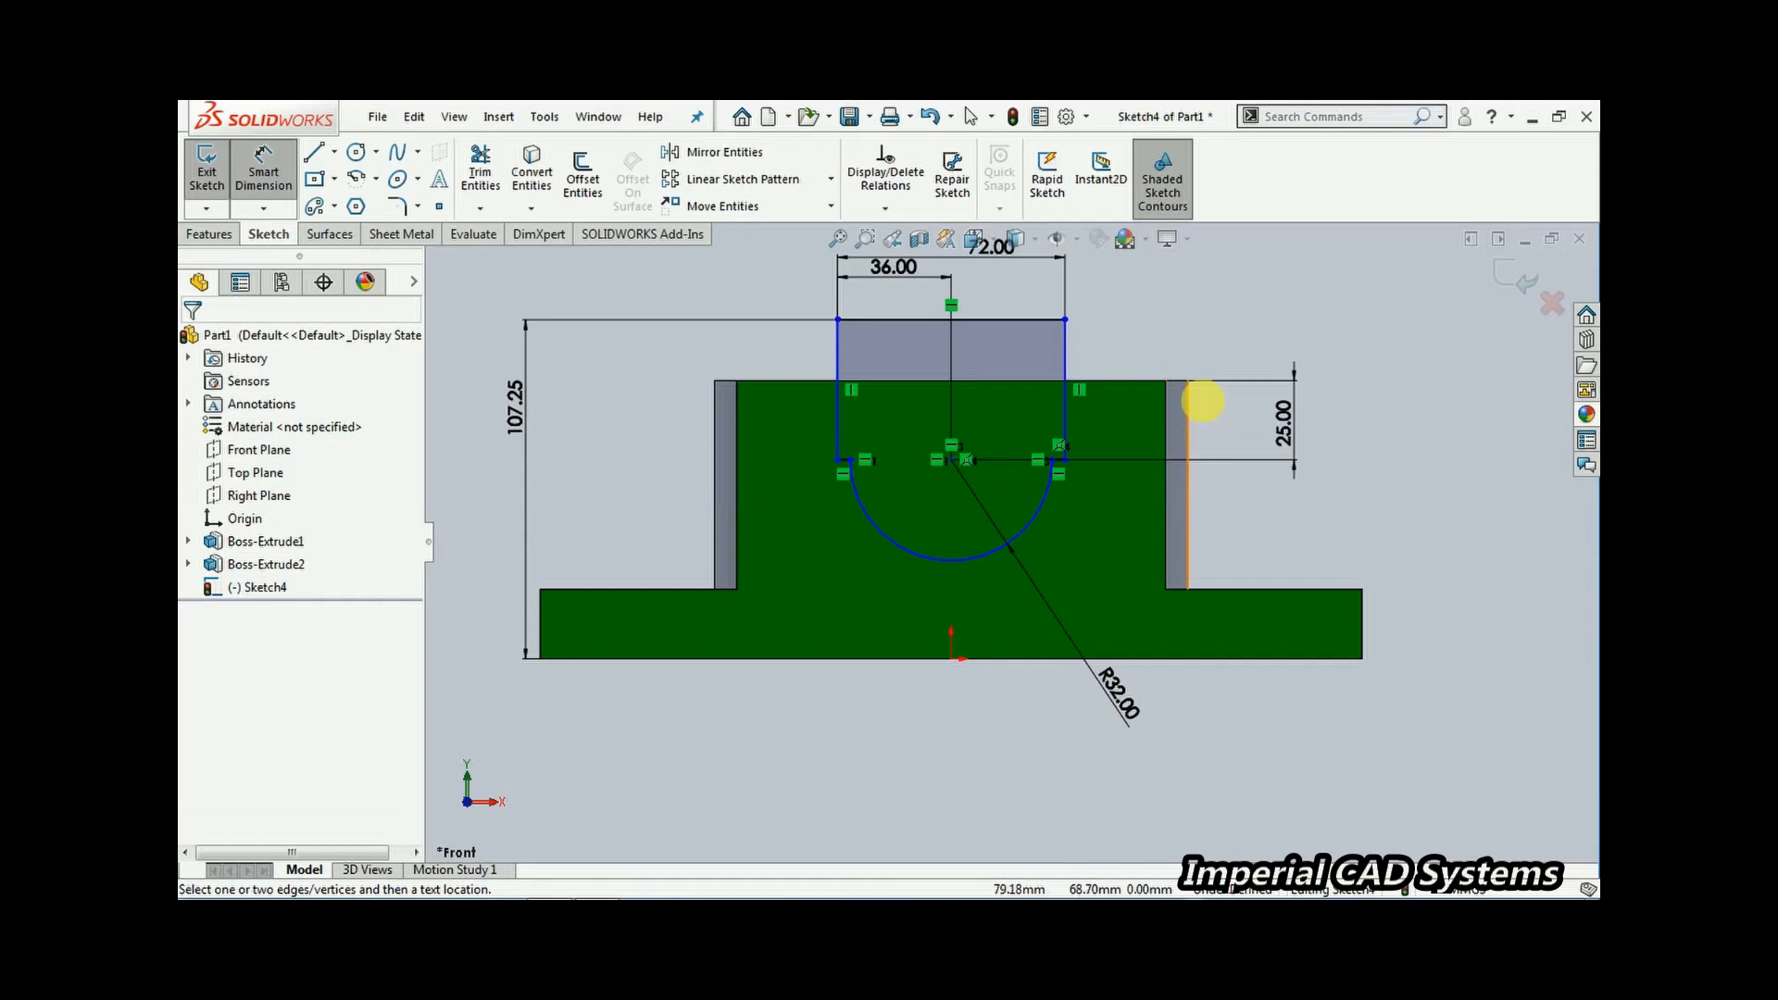
click(951, 460)
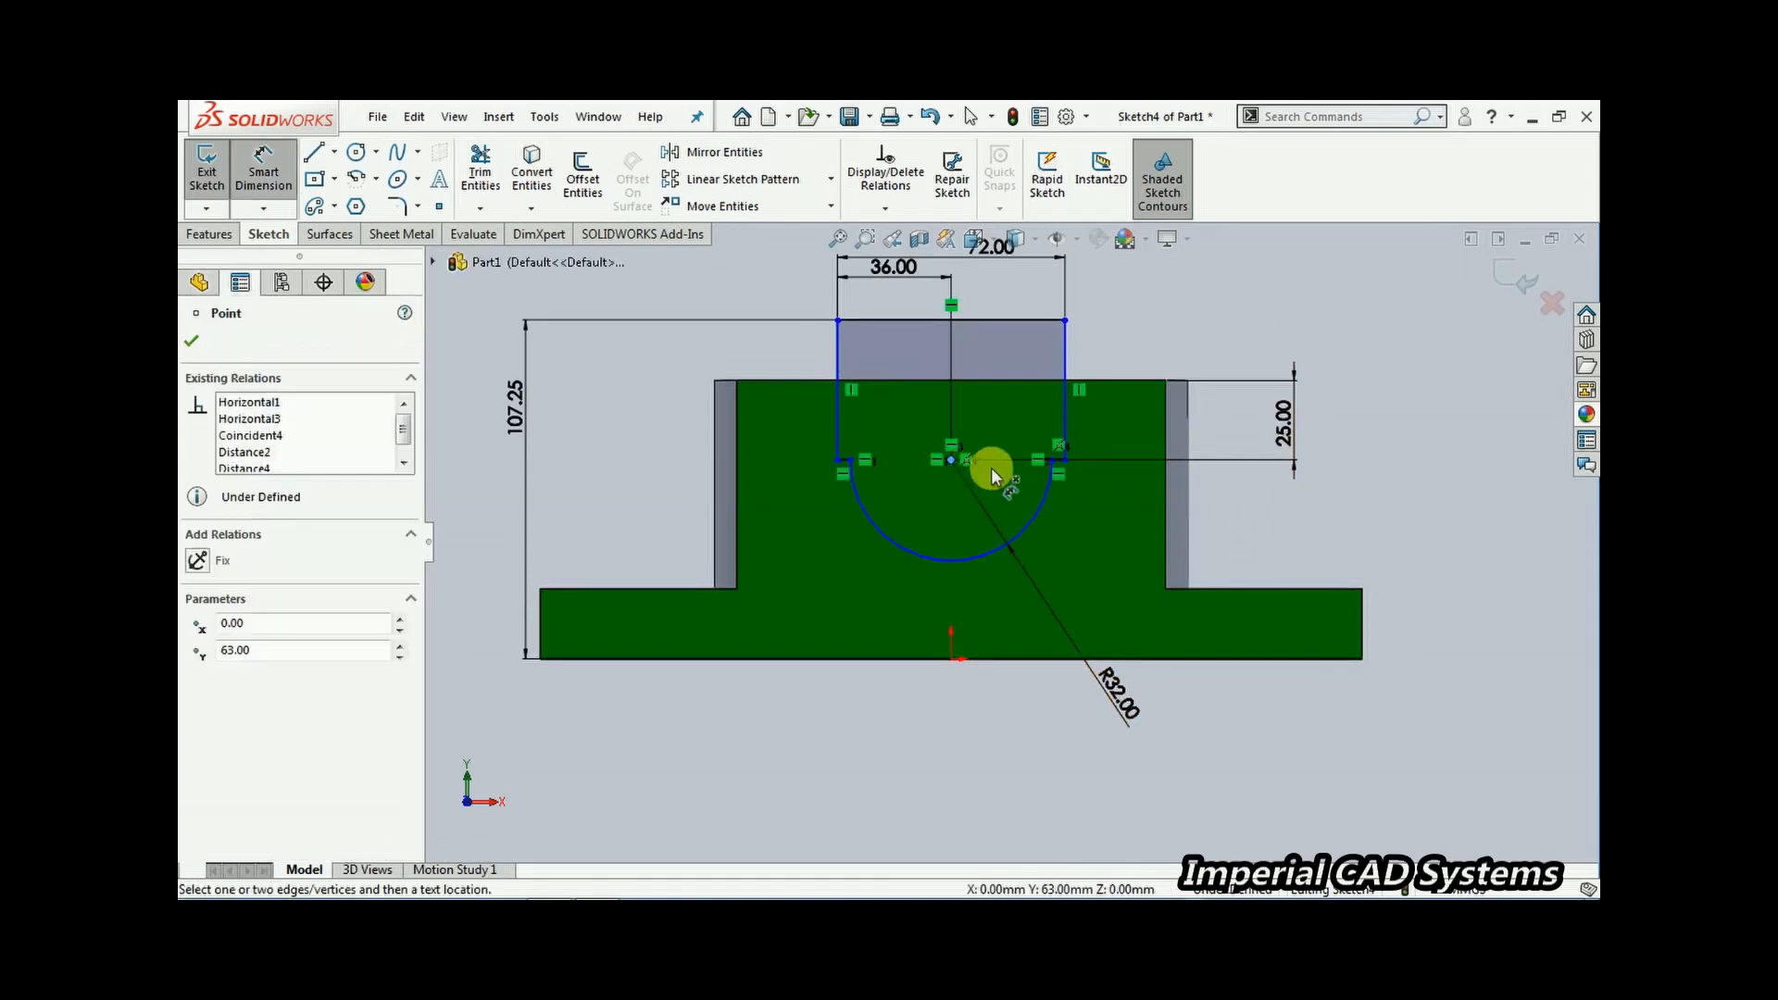
click(951, 459)
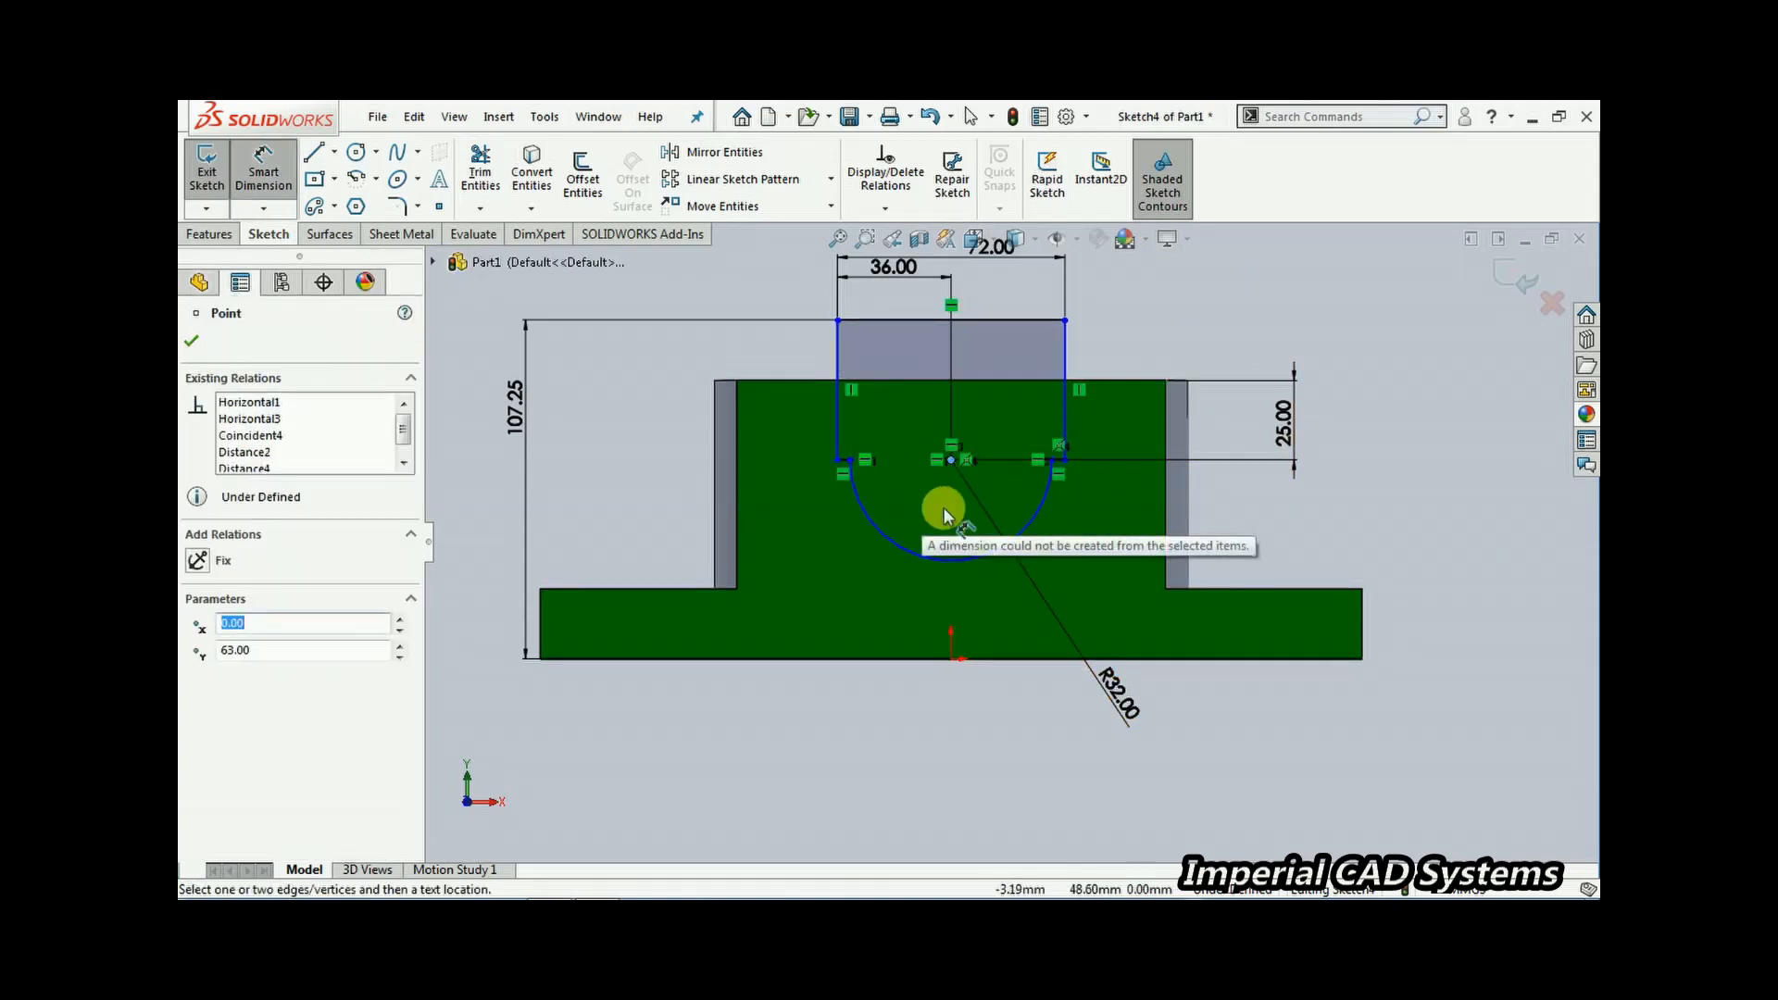
key(Escape)
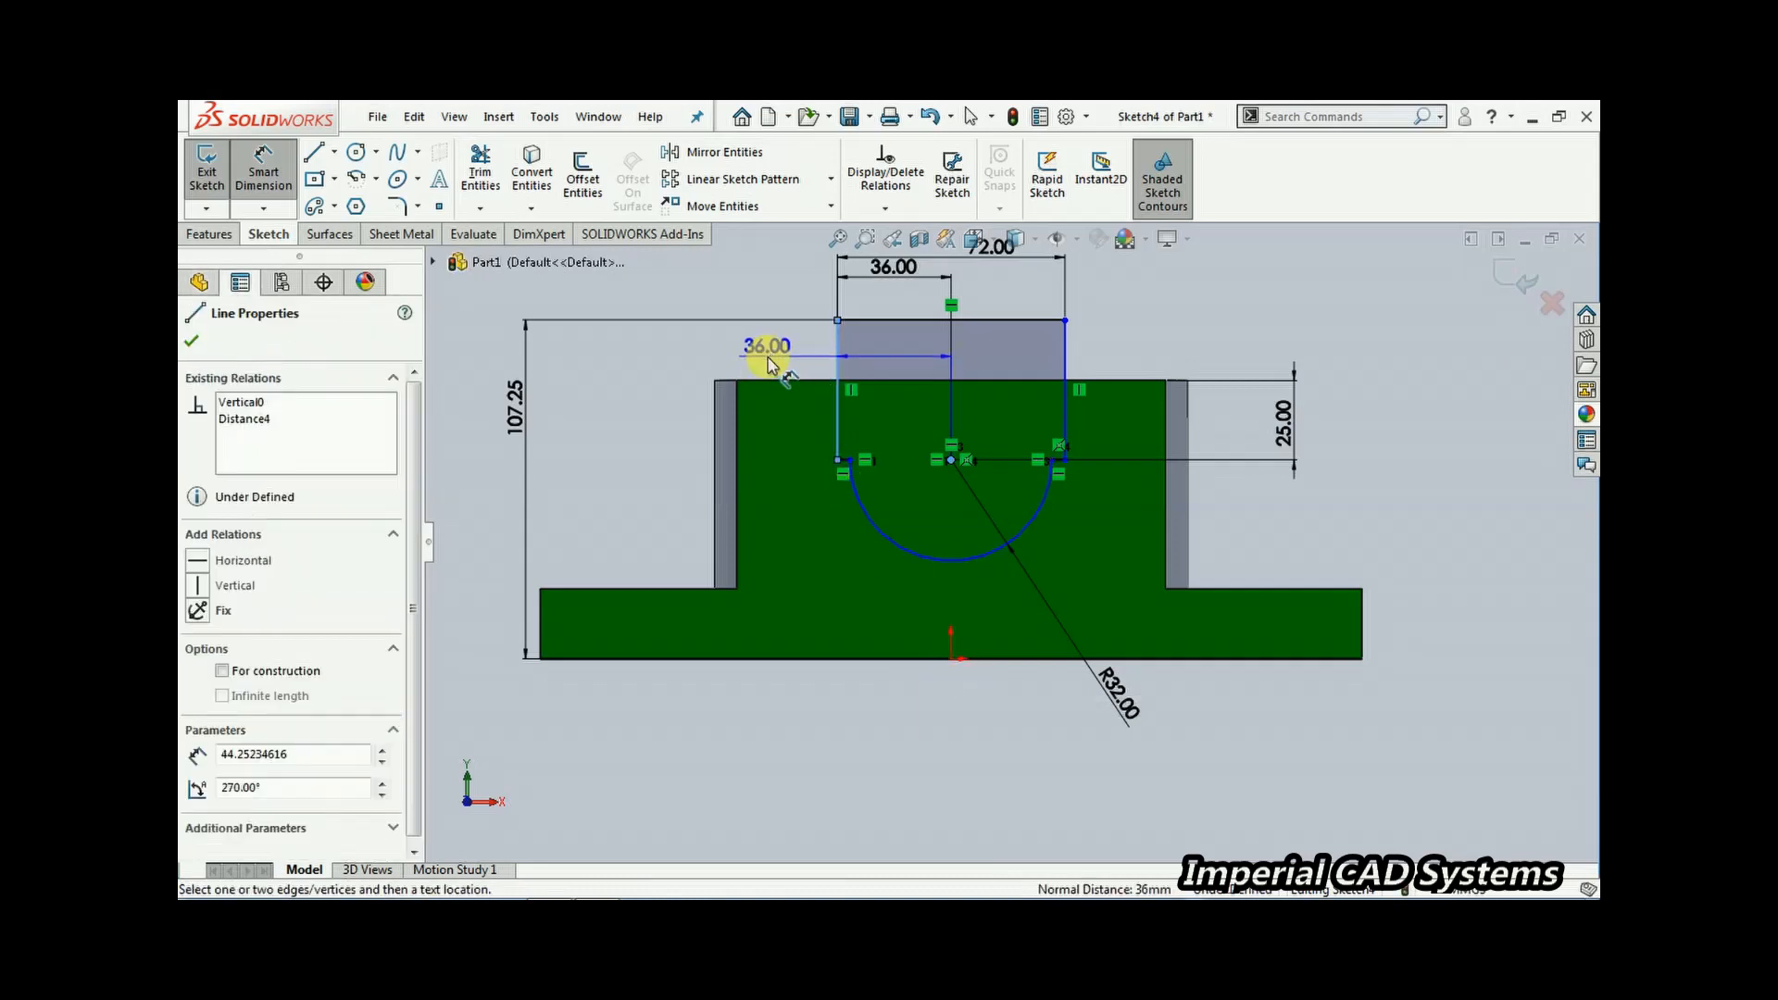
click(770, 360)
click(1344, 545)
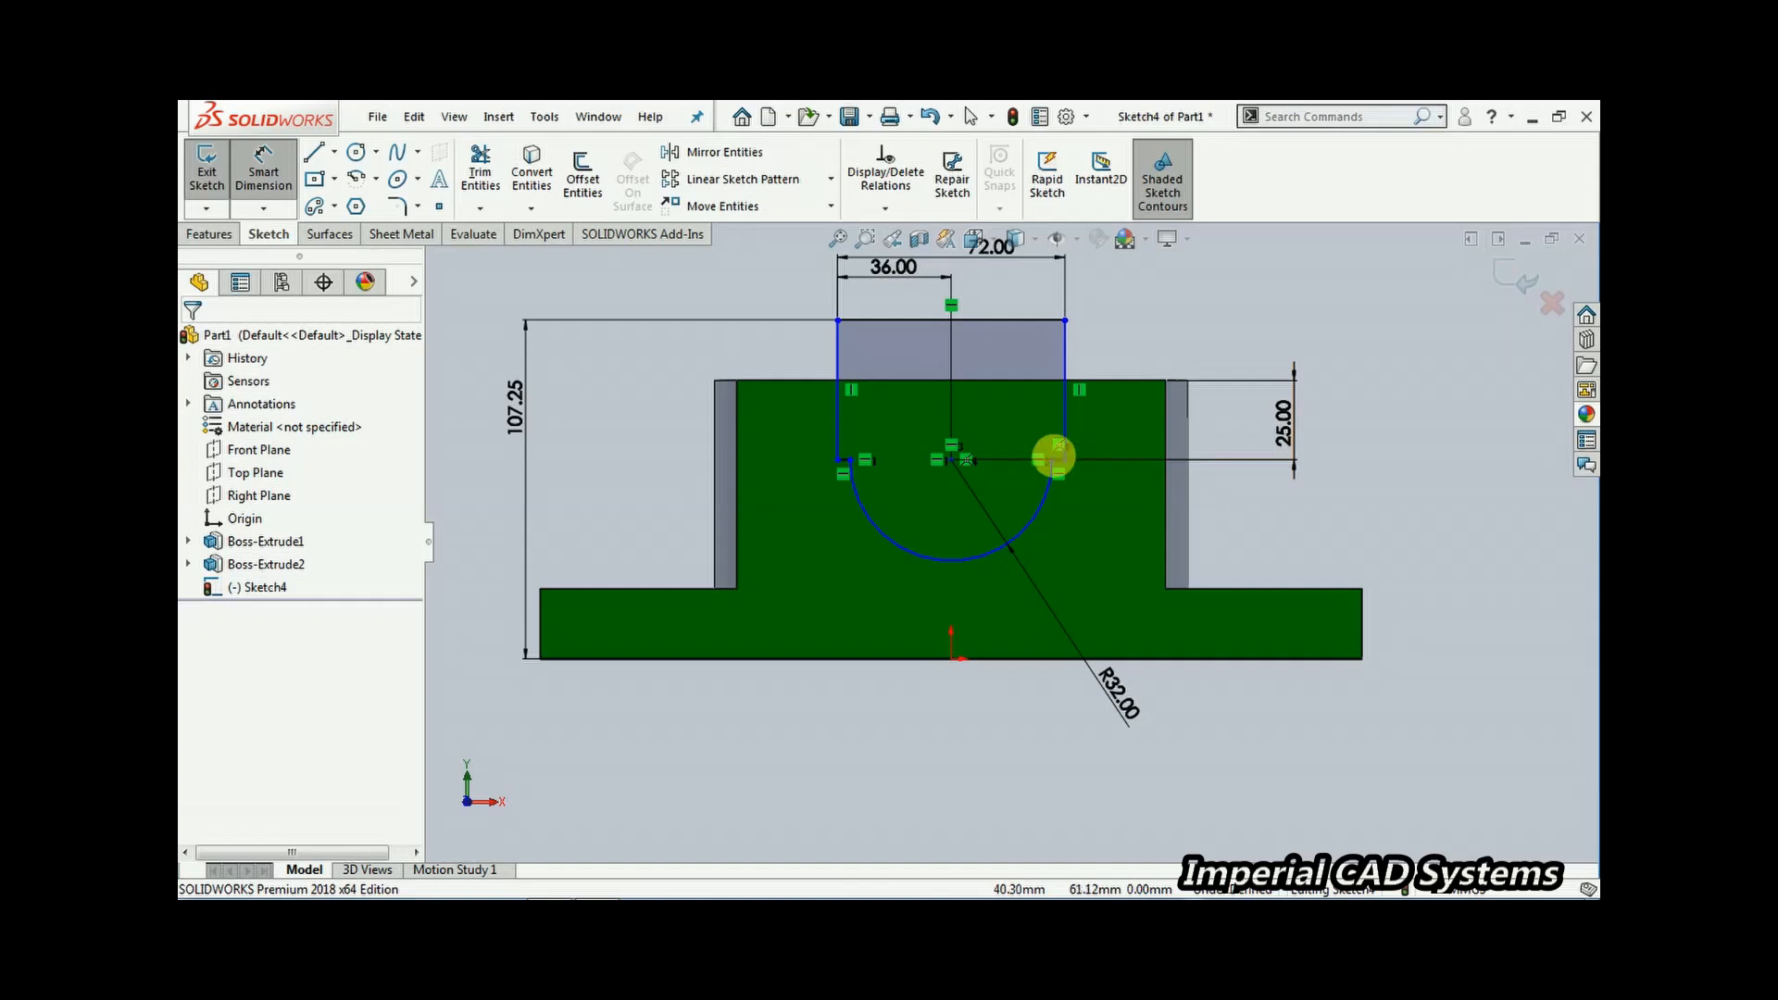
Dimension the horizontal distance between the origin and the arc's centre as 0 mm
scroll(1091, 471, down, 5)
scroll(1115, 535, up, 1)
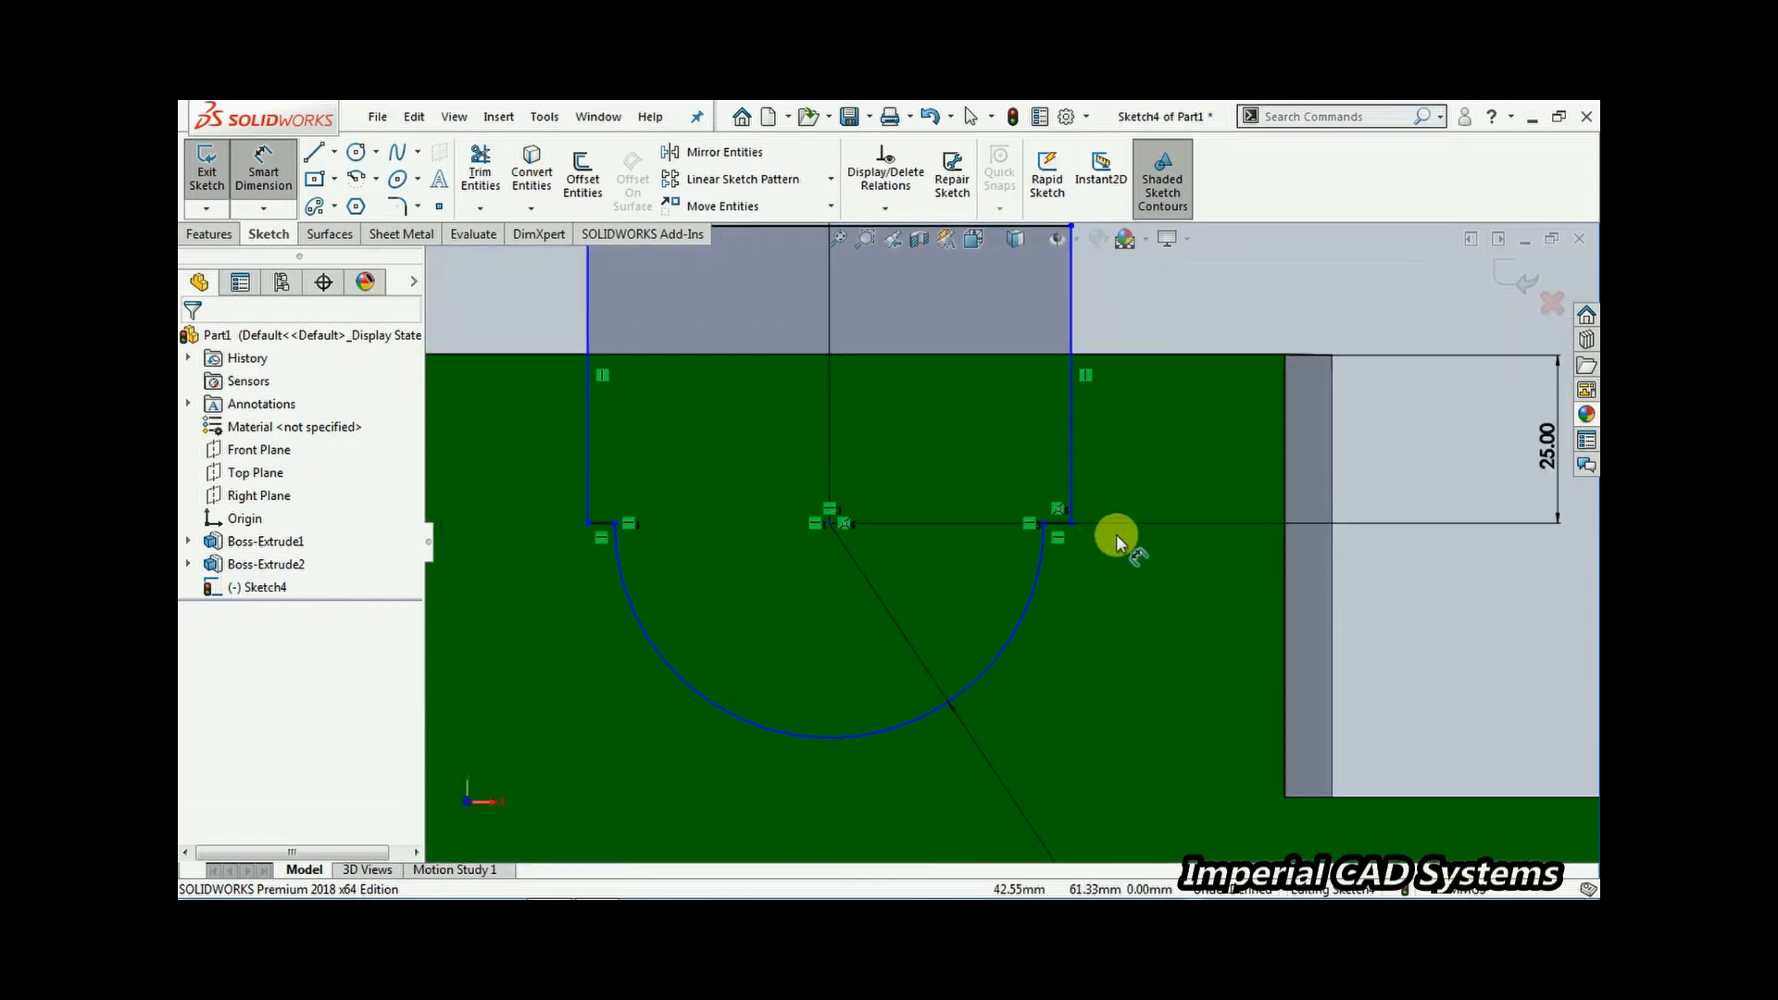
scroll(1130, 538, up, 4)
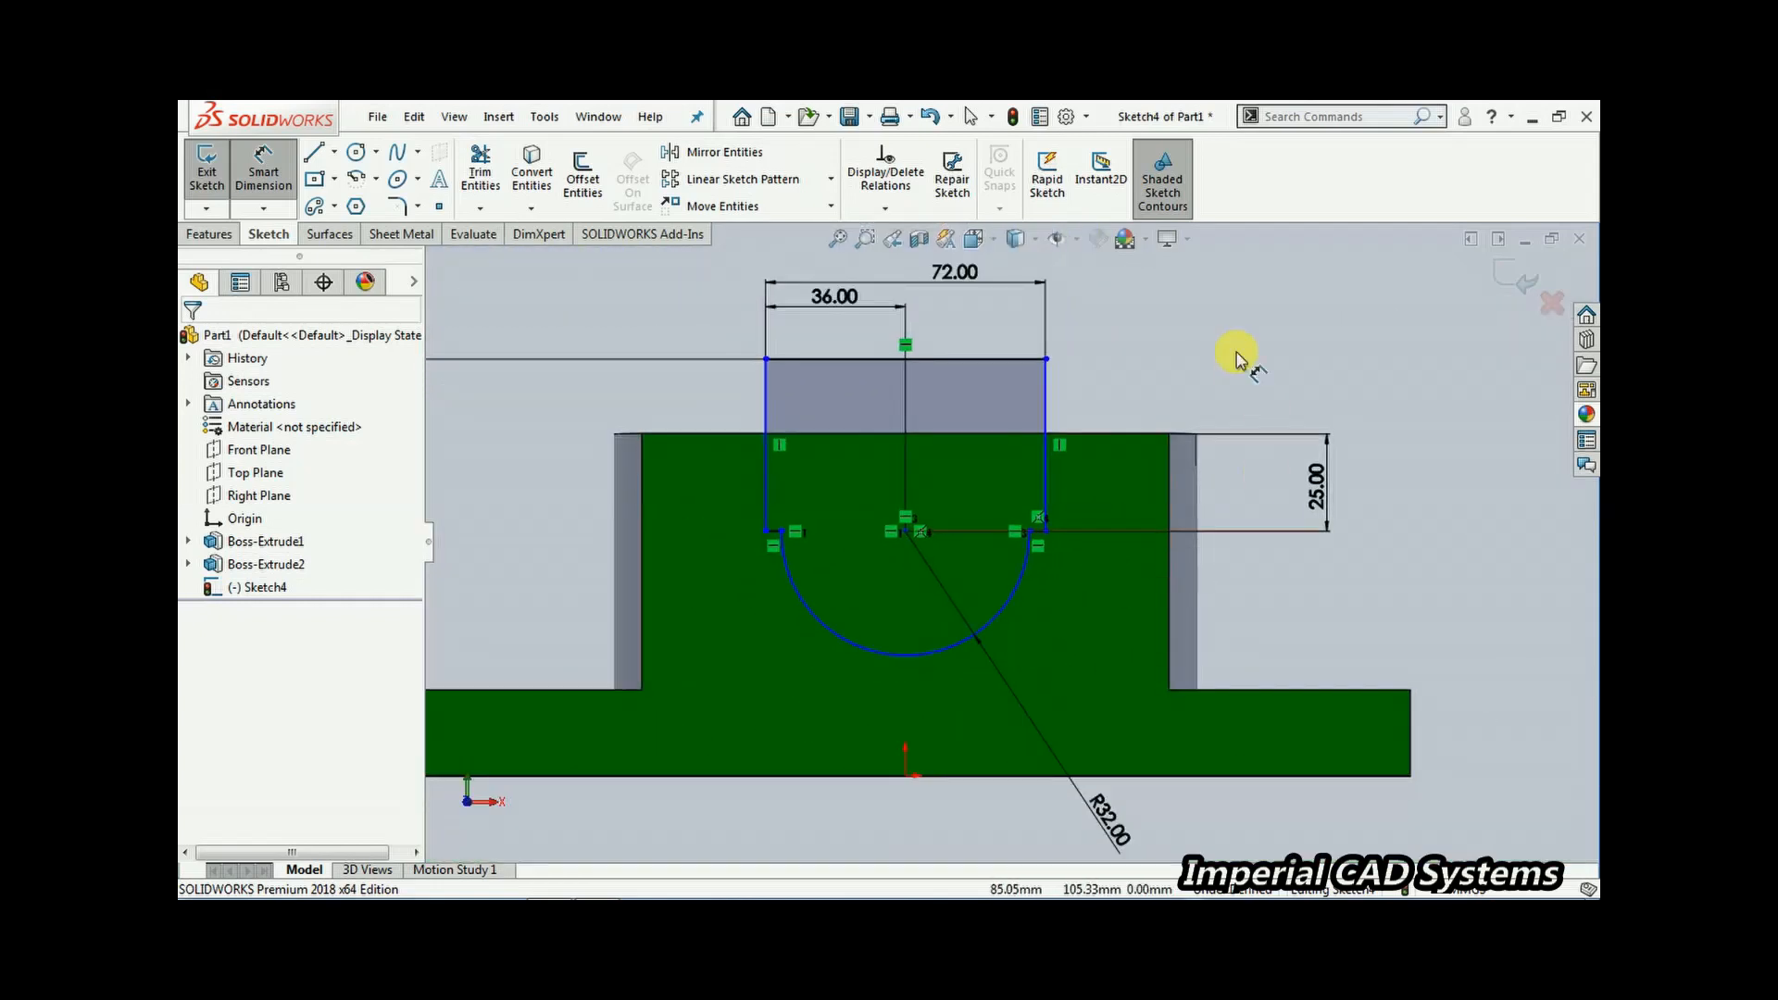
click(261, 176)
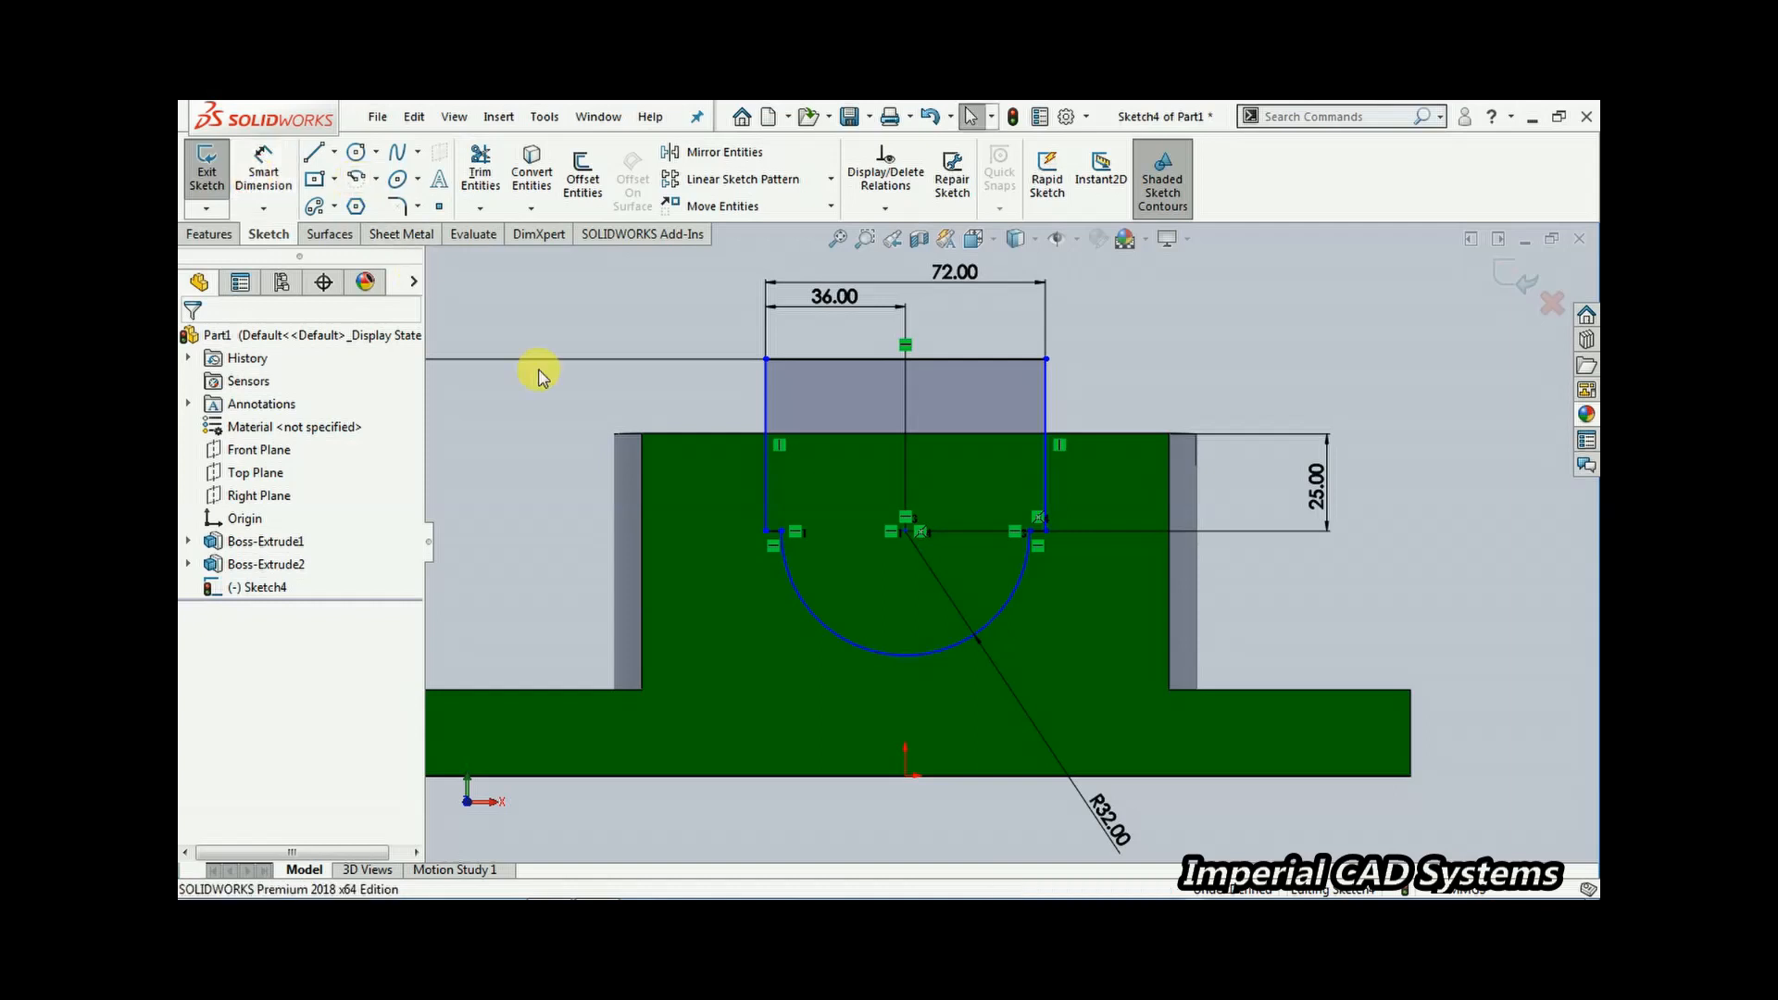
drag(900, 533, 849, 548)
click(1124, 525)
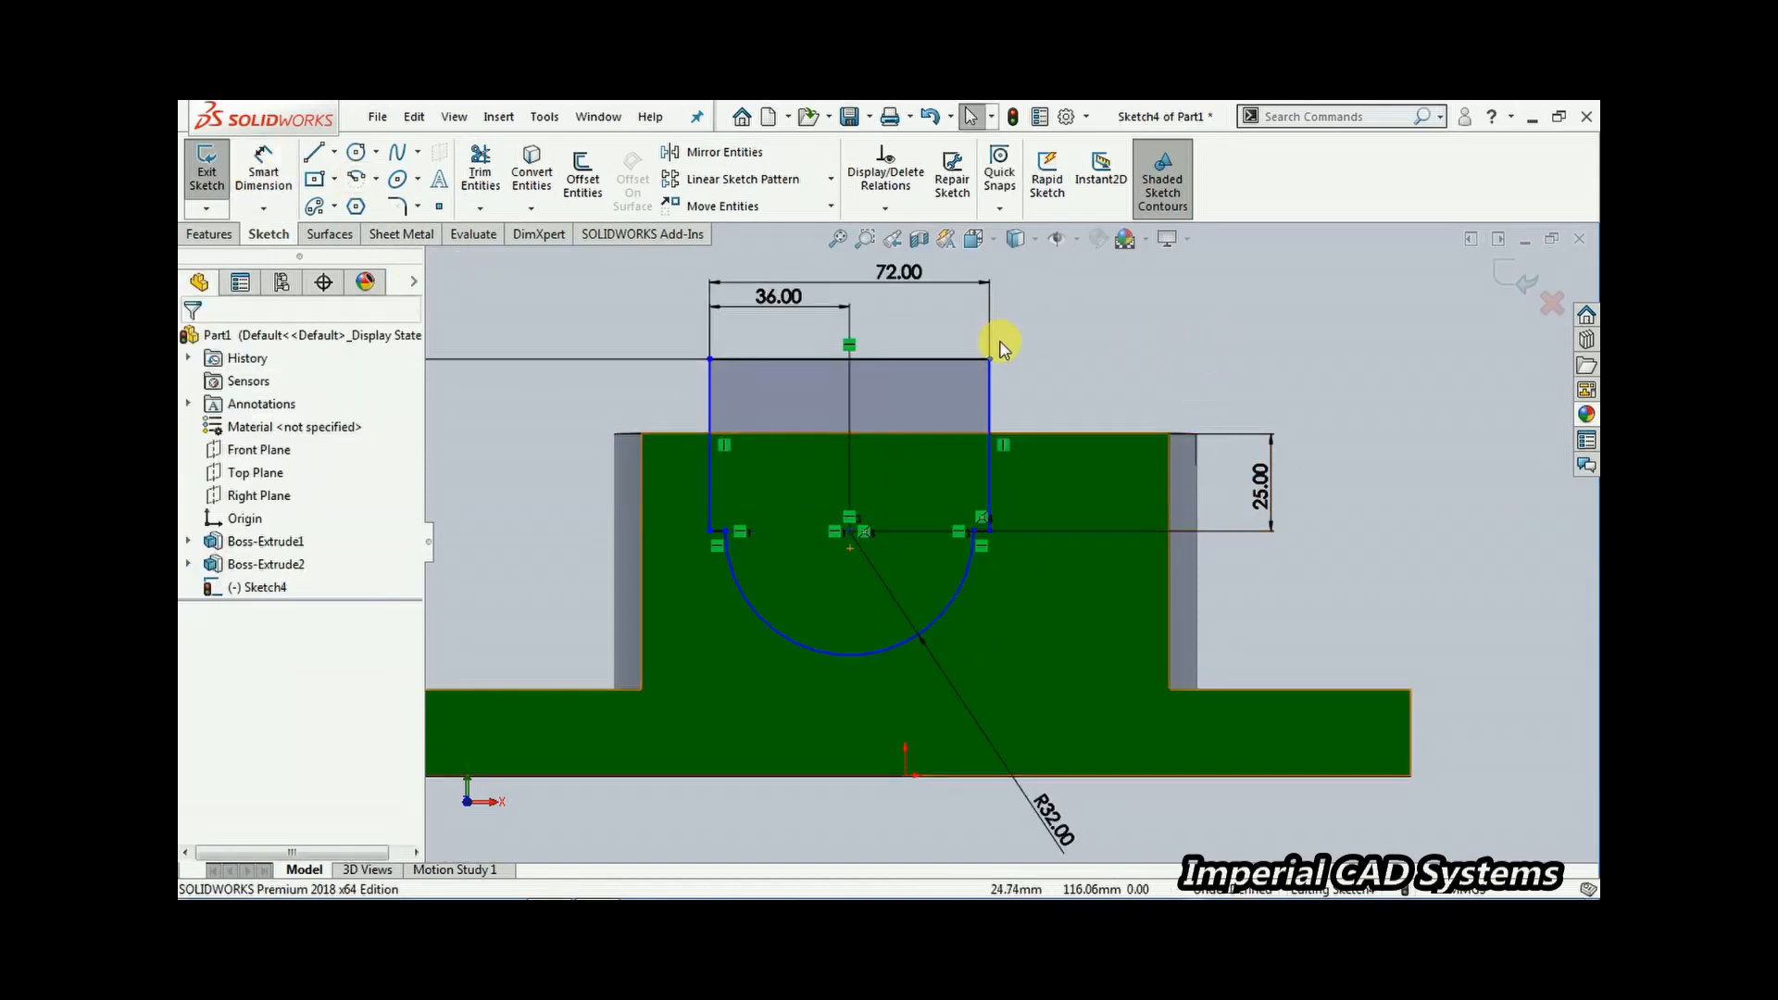
click(263, 174)
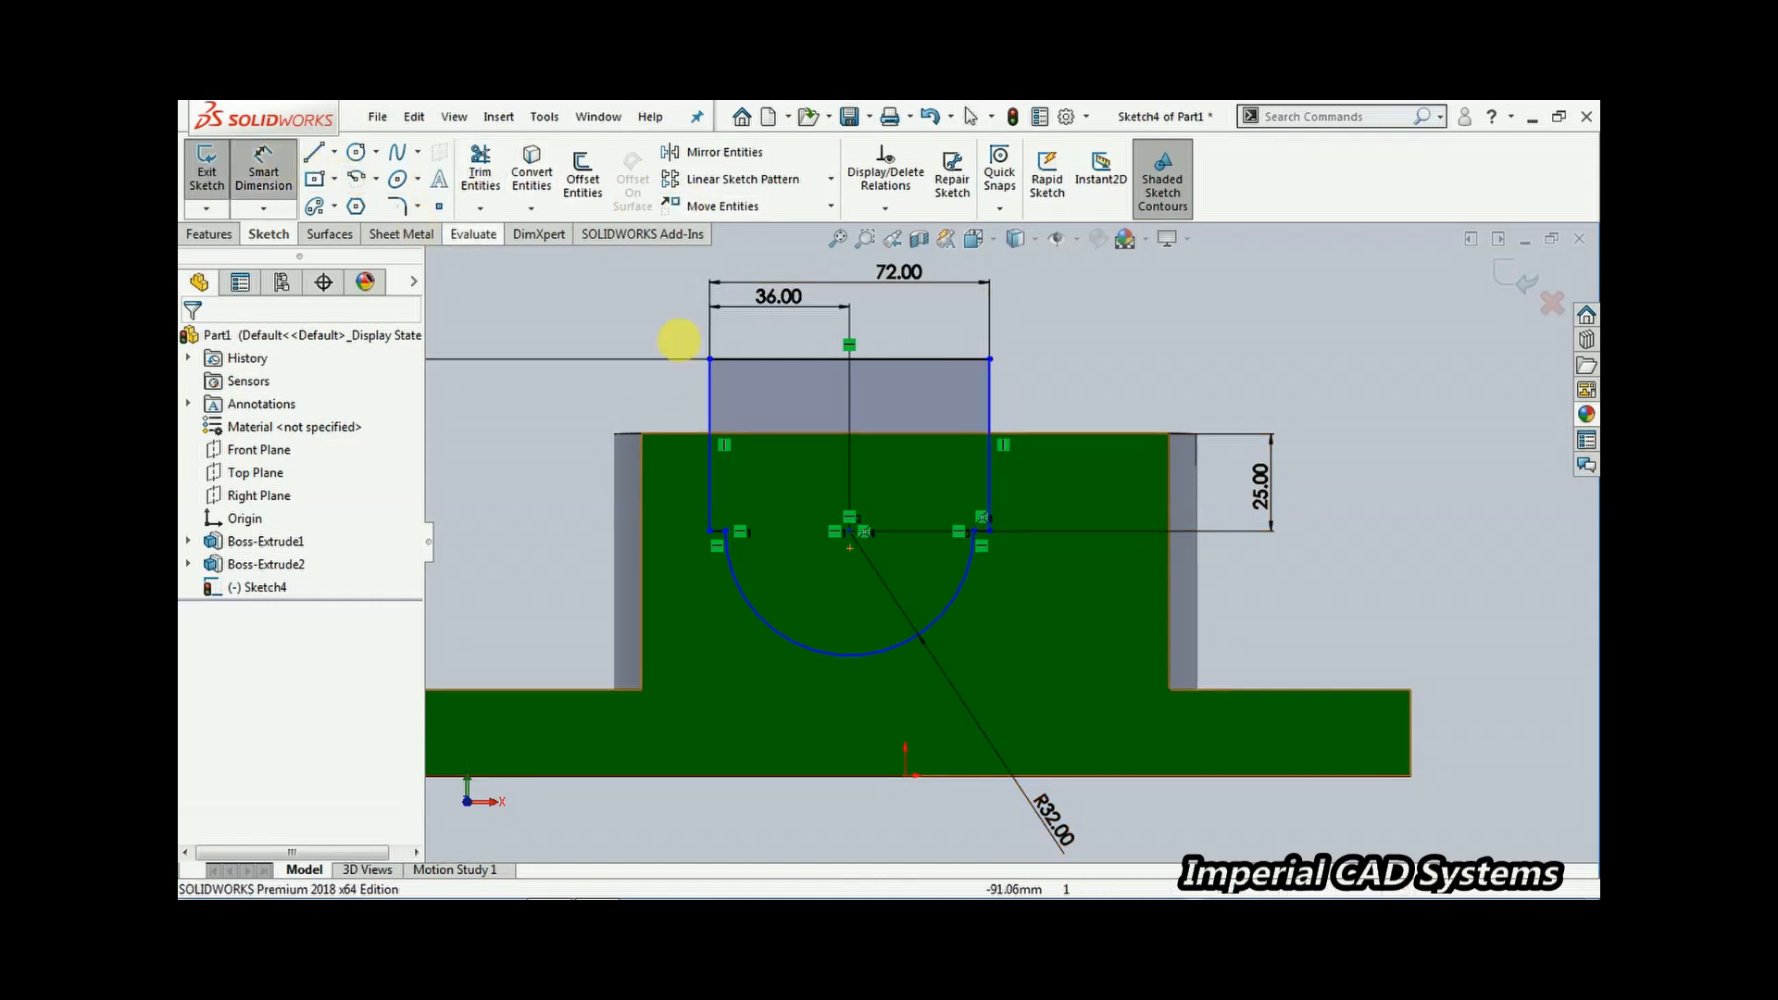
click(905, 775)
click(849, 531)
click(865, 398)
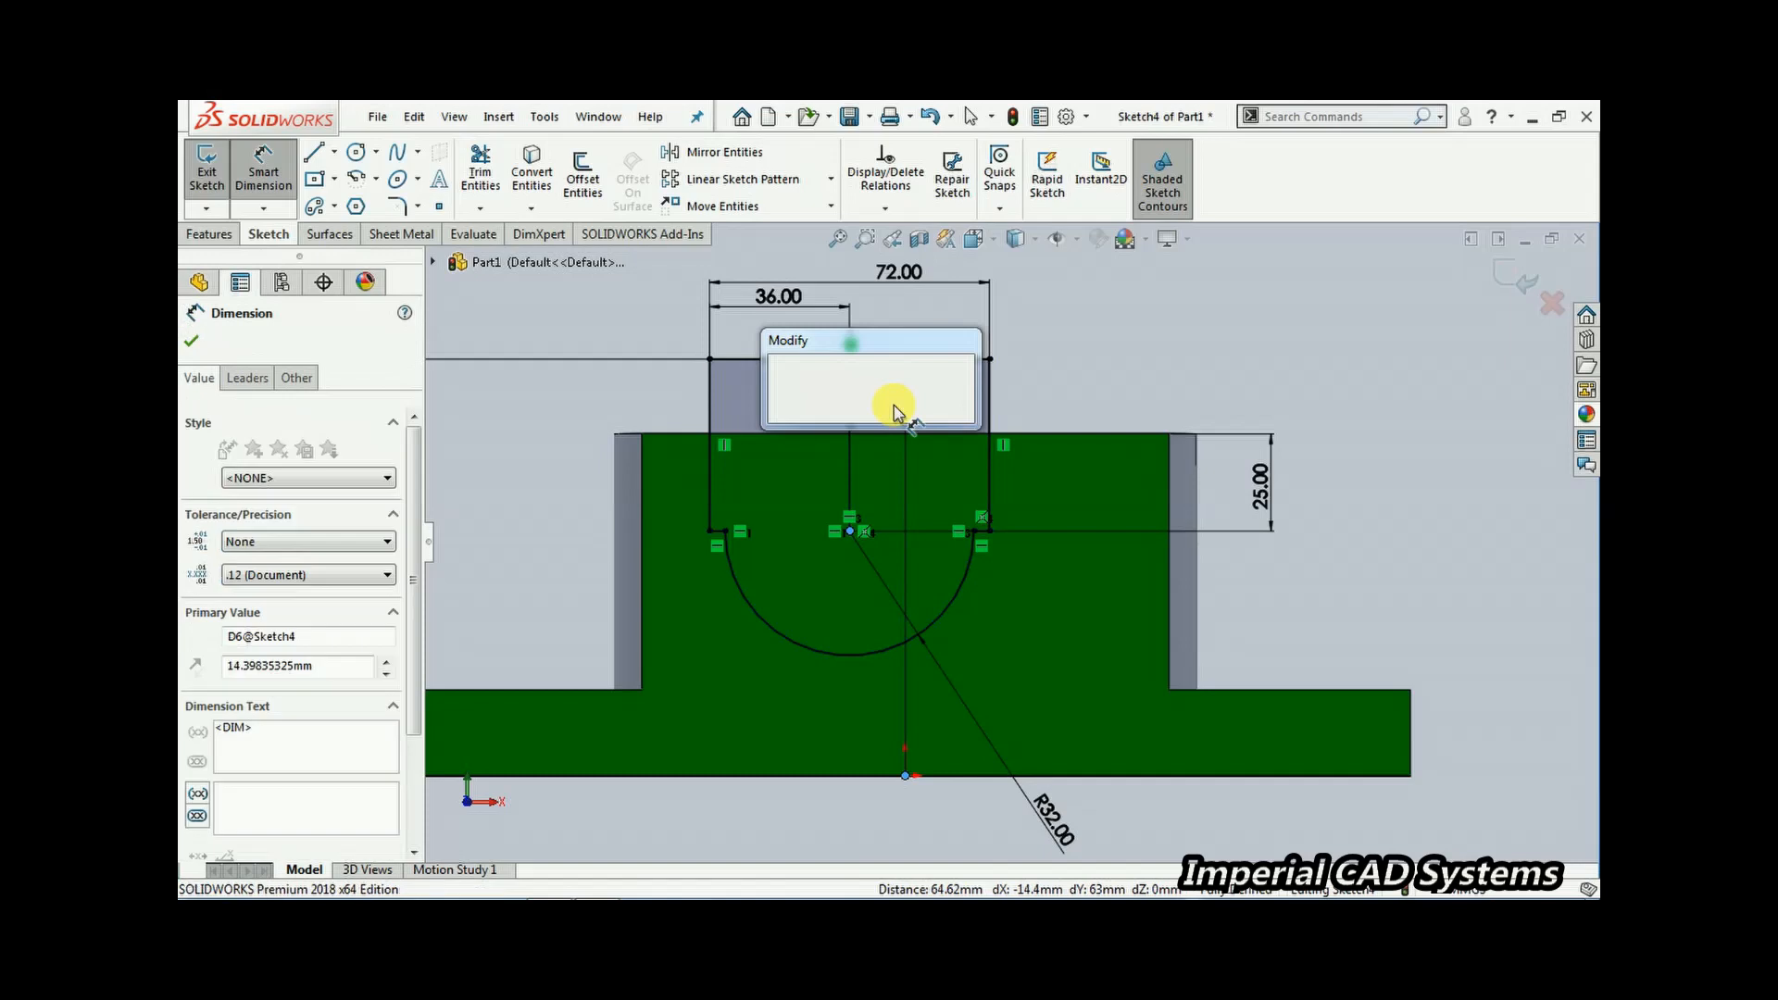
text(0)
key(Return)
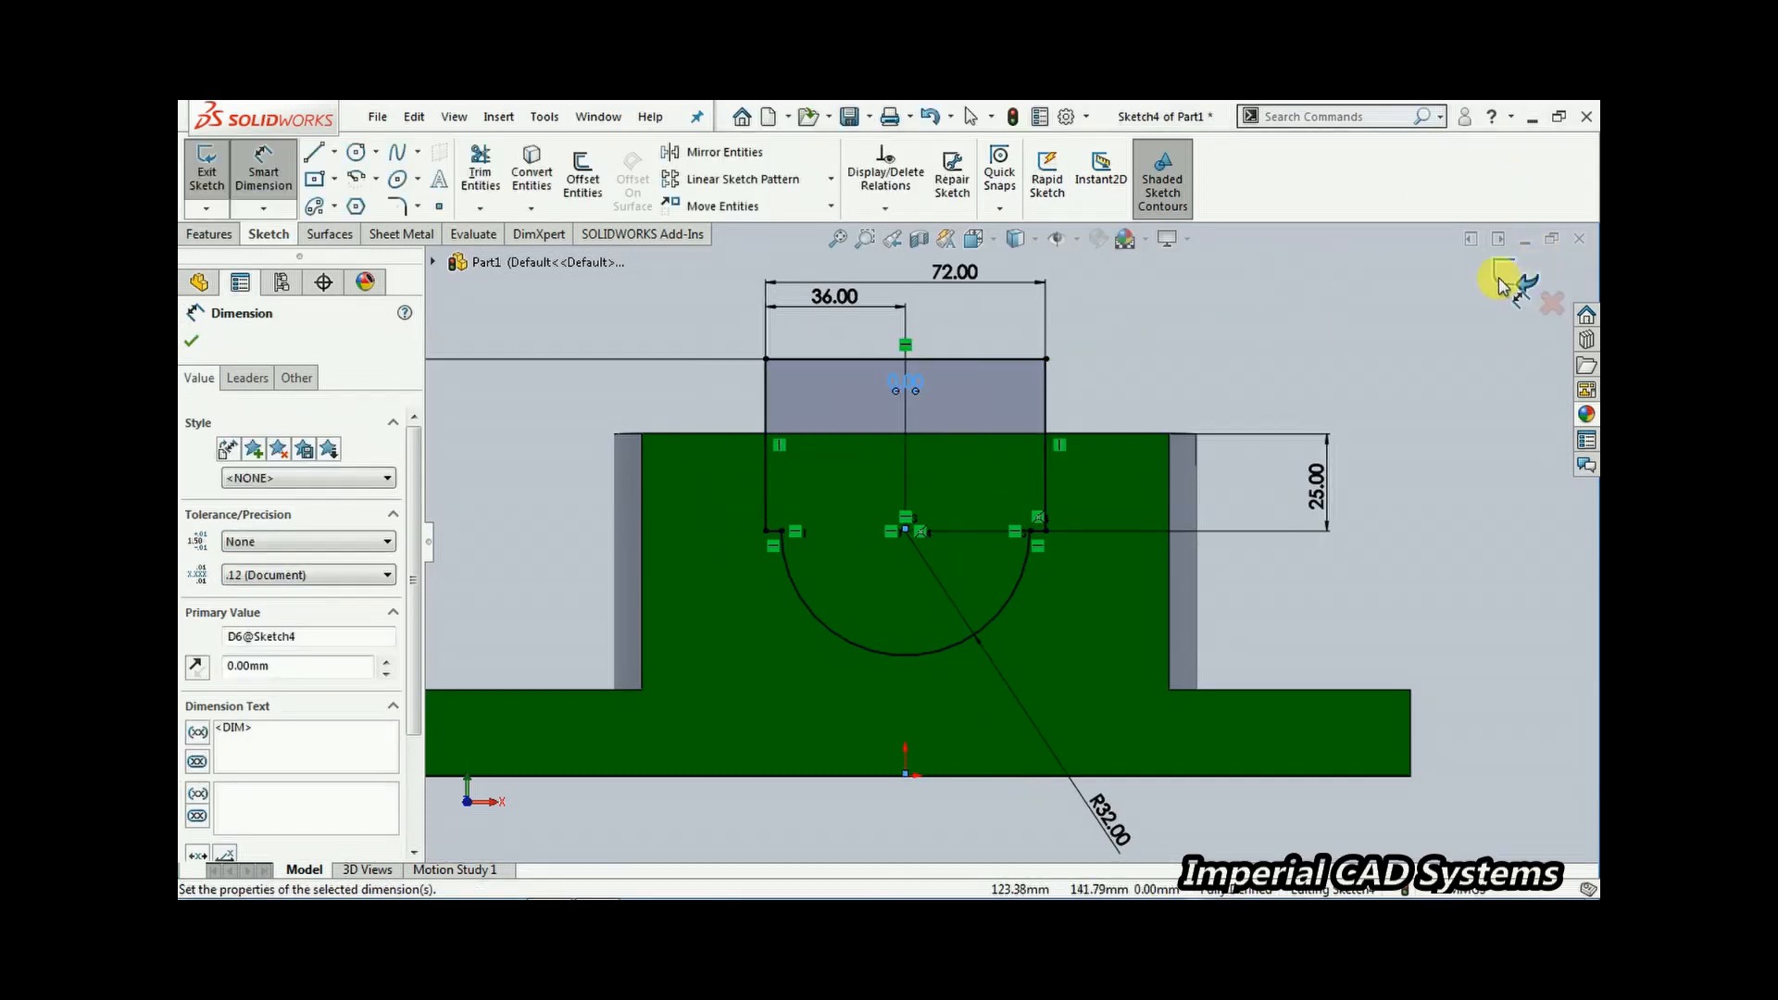
Exit the sketch and cut-extrude the slot profile with Mid Plane at 168 mm depth
click(1504, 278)
mouse_move(971, 493)
middle_down()
mouse_move(870, 509)
mouse_move(958, 597)
middle_up()
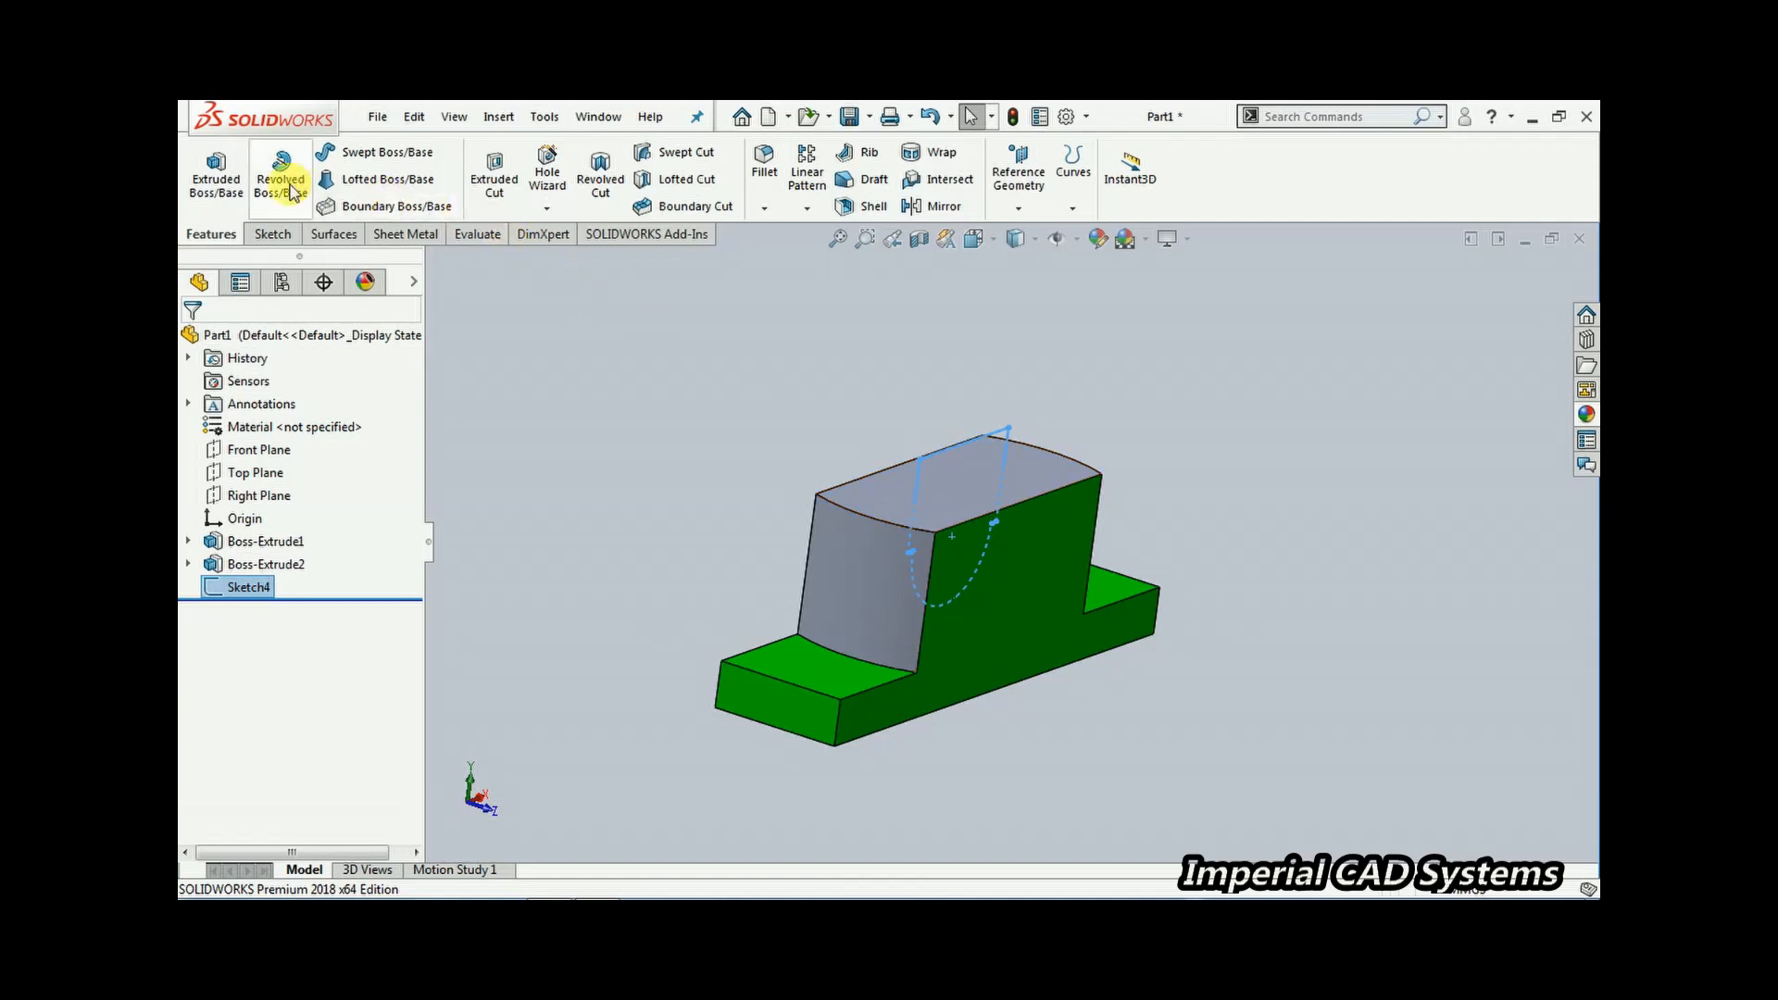
click(493, 176)
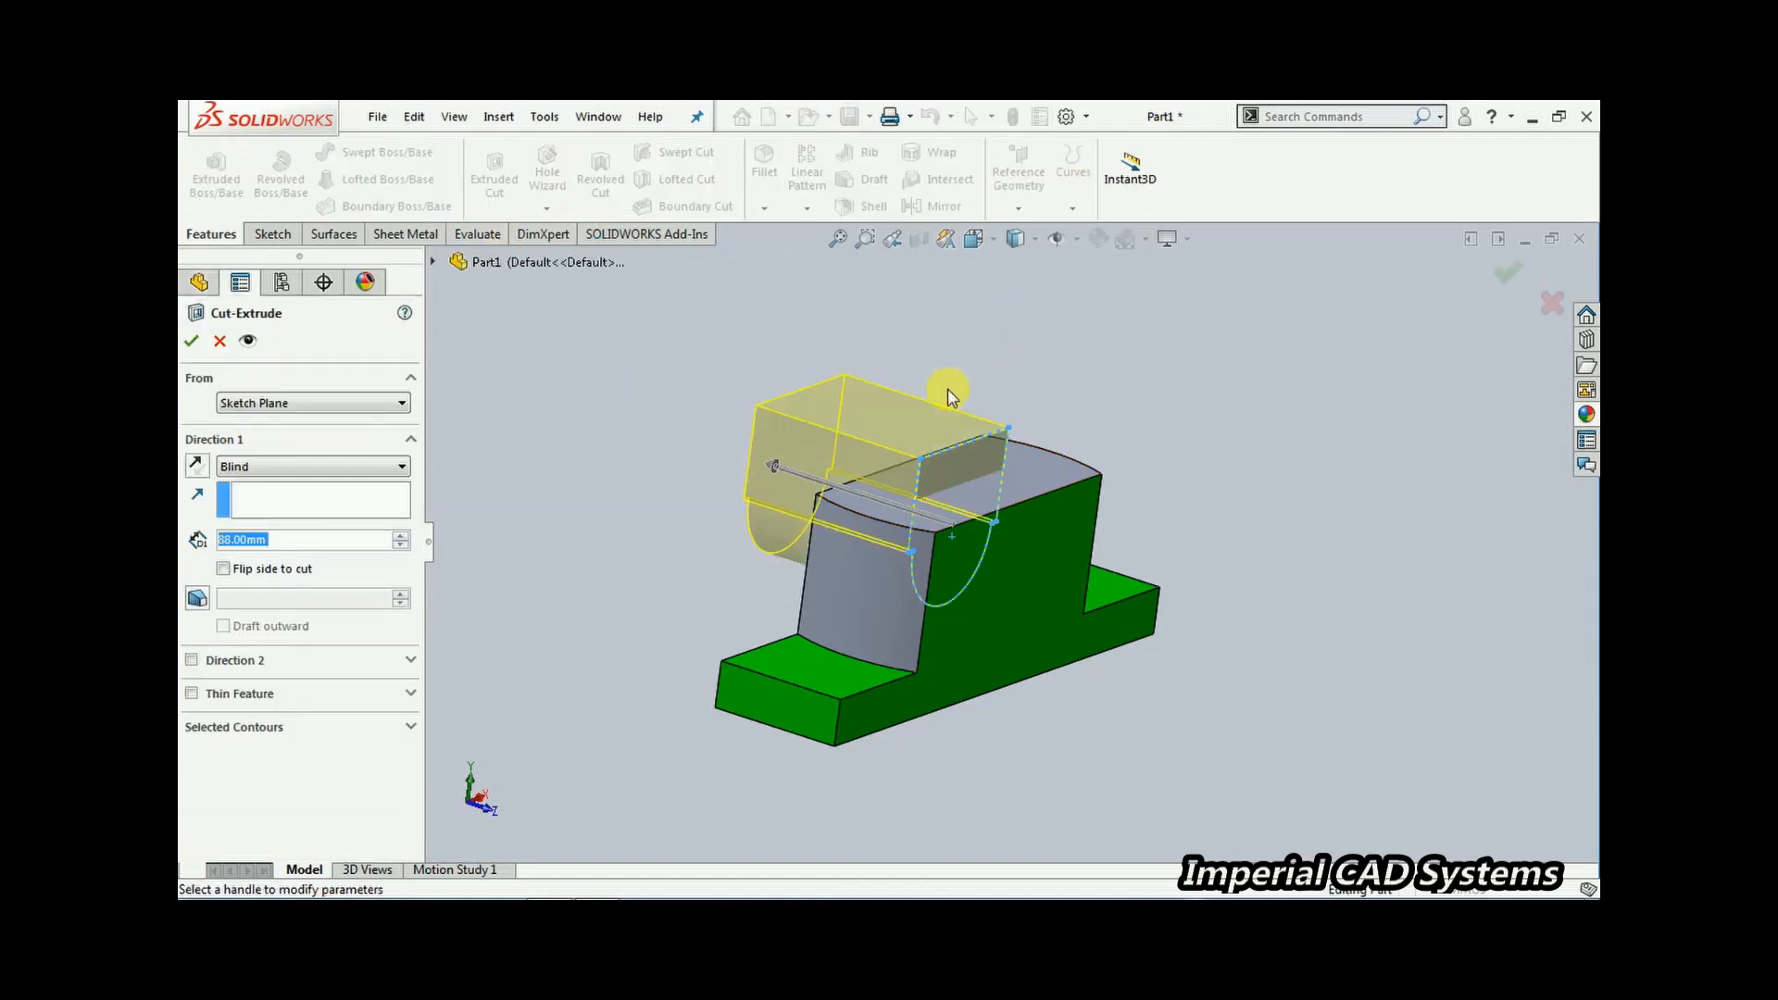
click(284, 467)
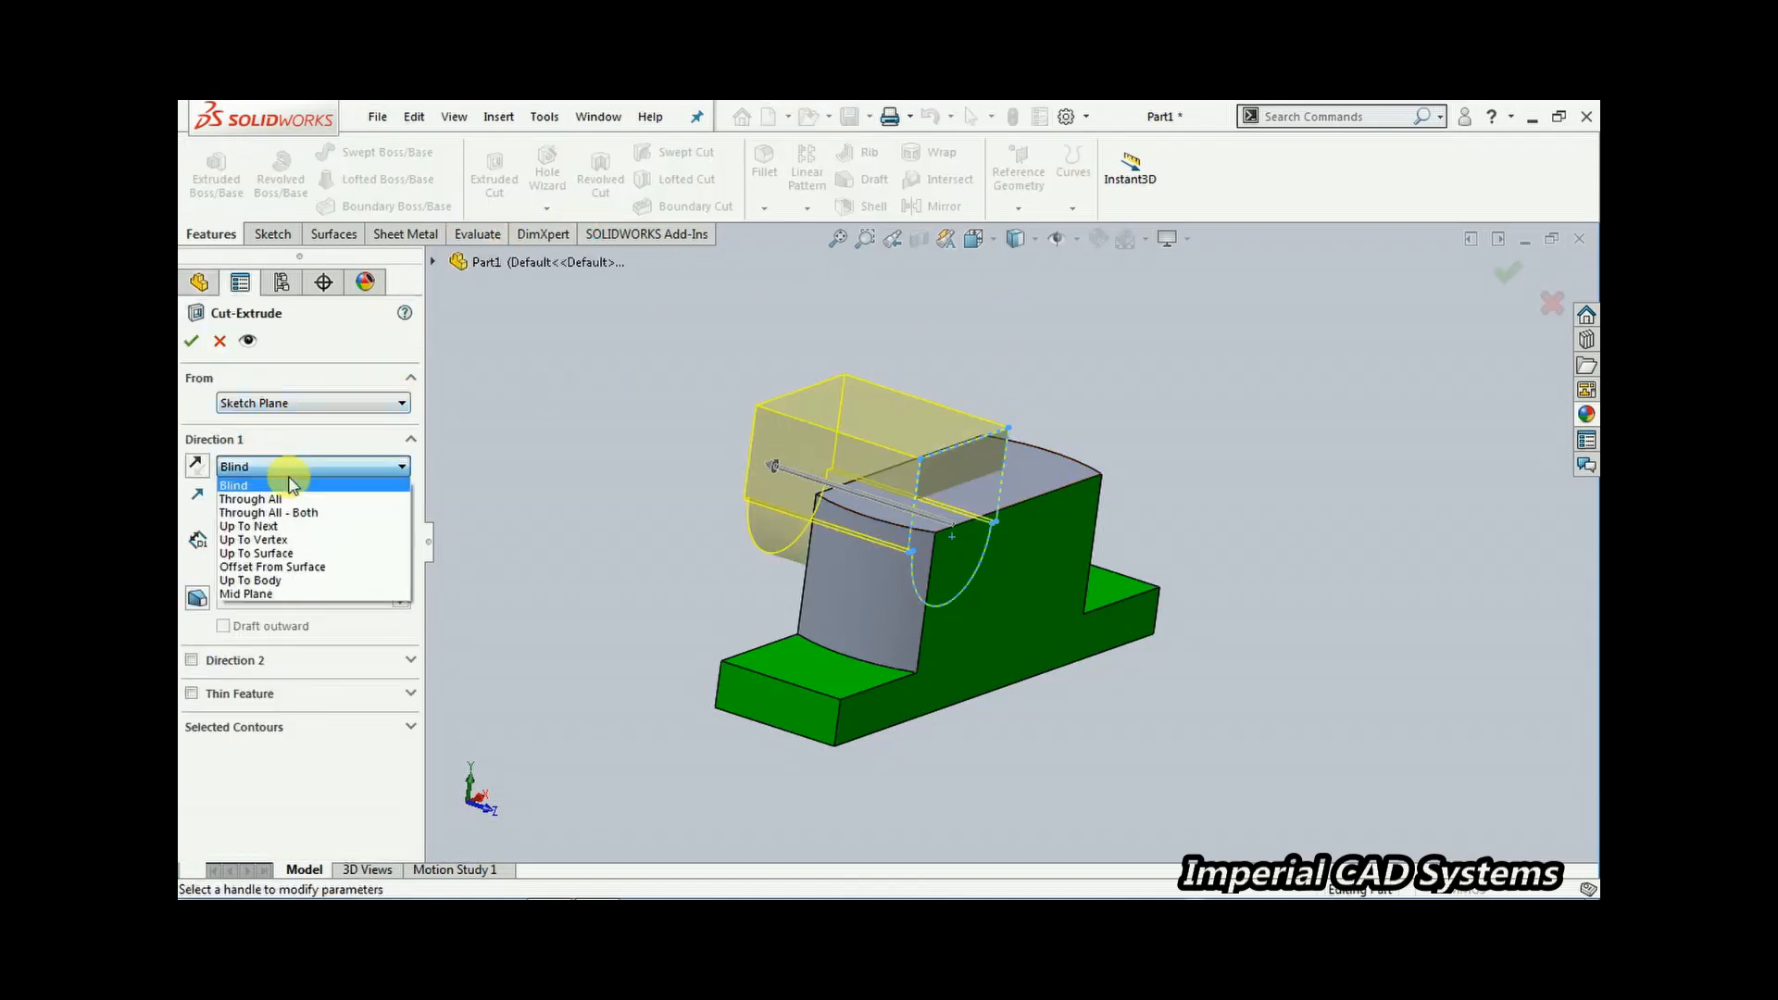
click(284, 596)
drag(853, 496, 802, 466)
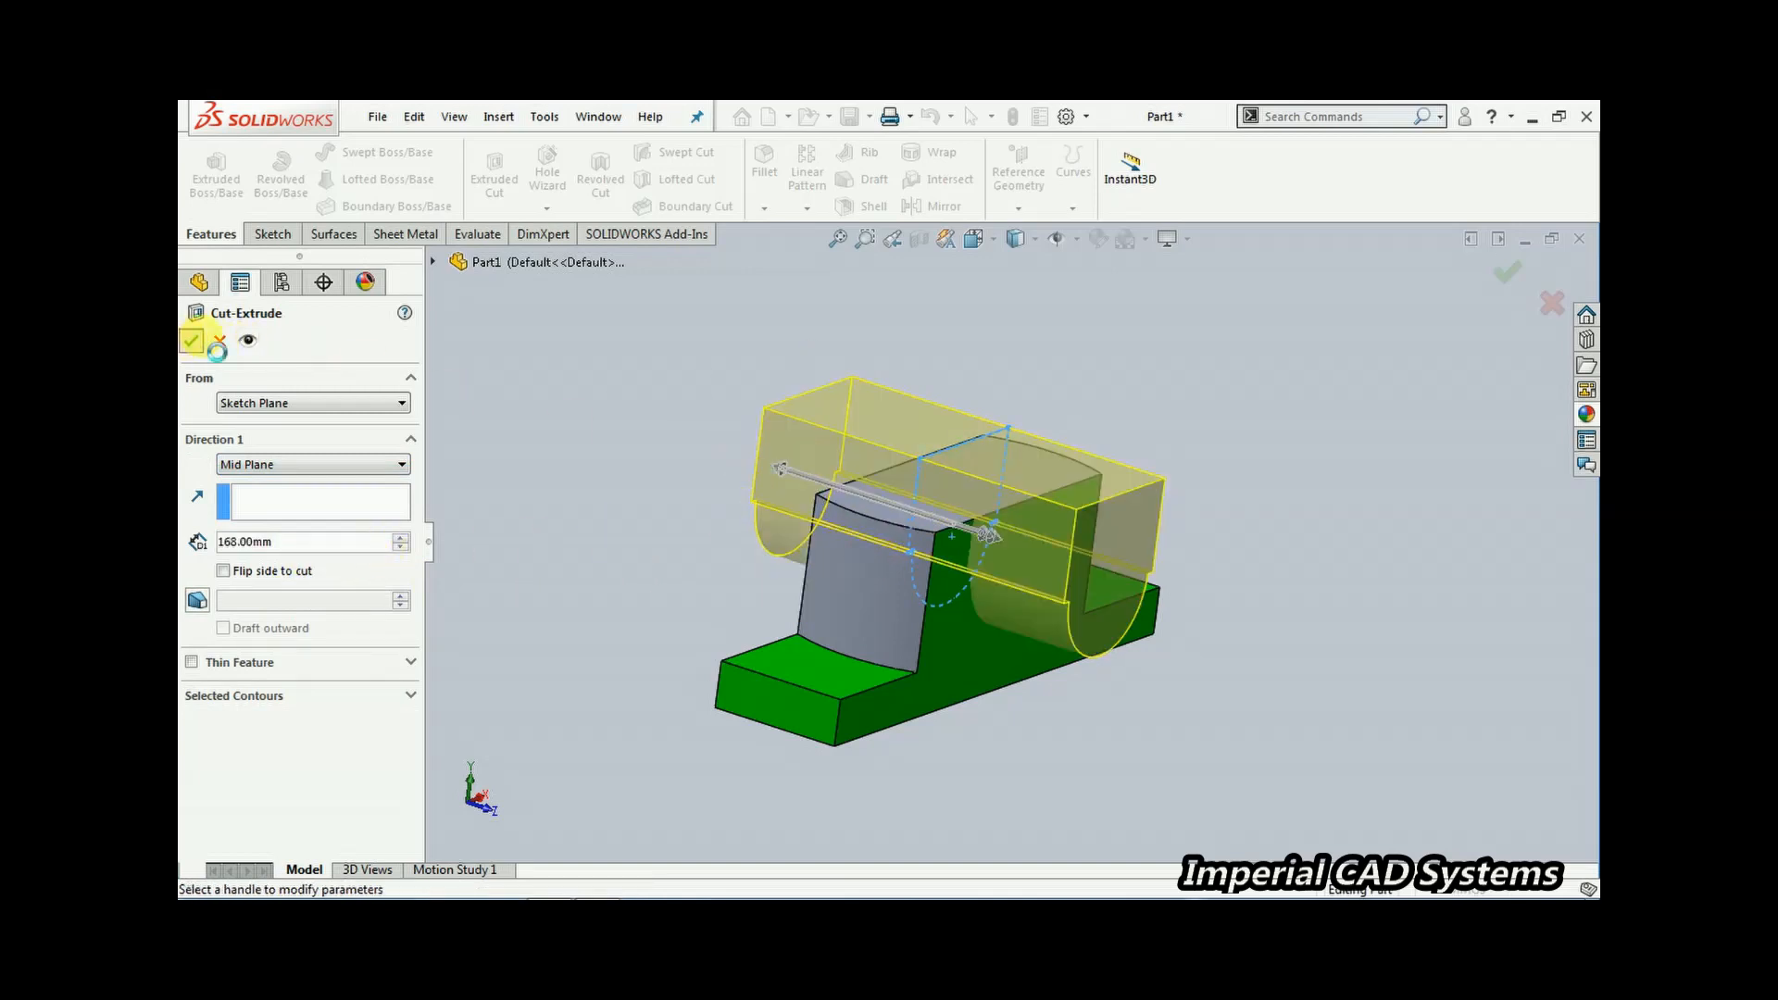
click(194, 341)
Rotate the model and open the reference drawing image to check the remaining features
scroll(797, 502, up, 2)
middle_drag(796, 502, 746, 486)
middle_drag(877, 587, 972, 618)
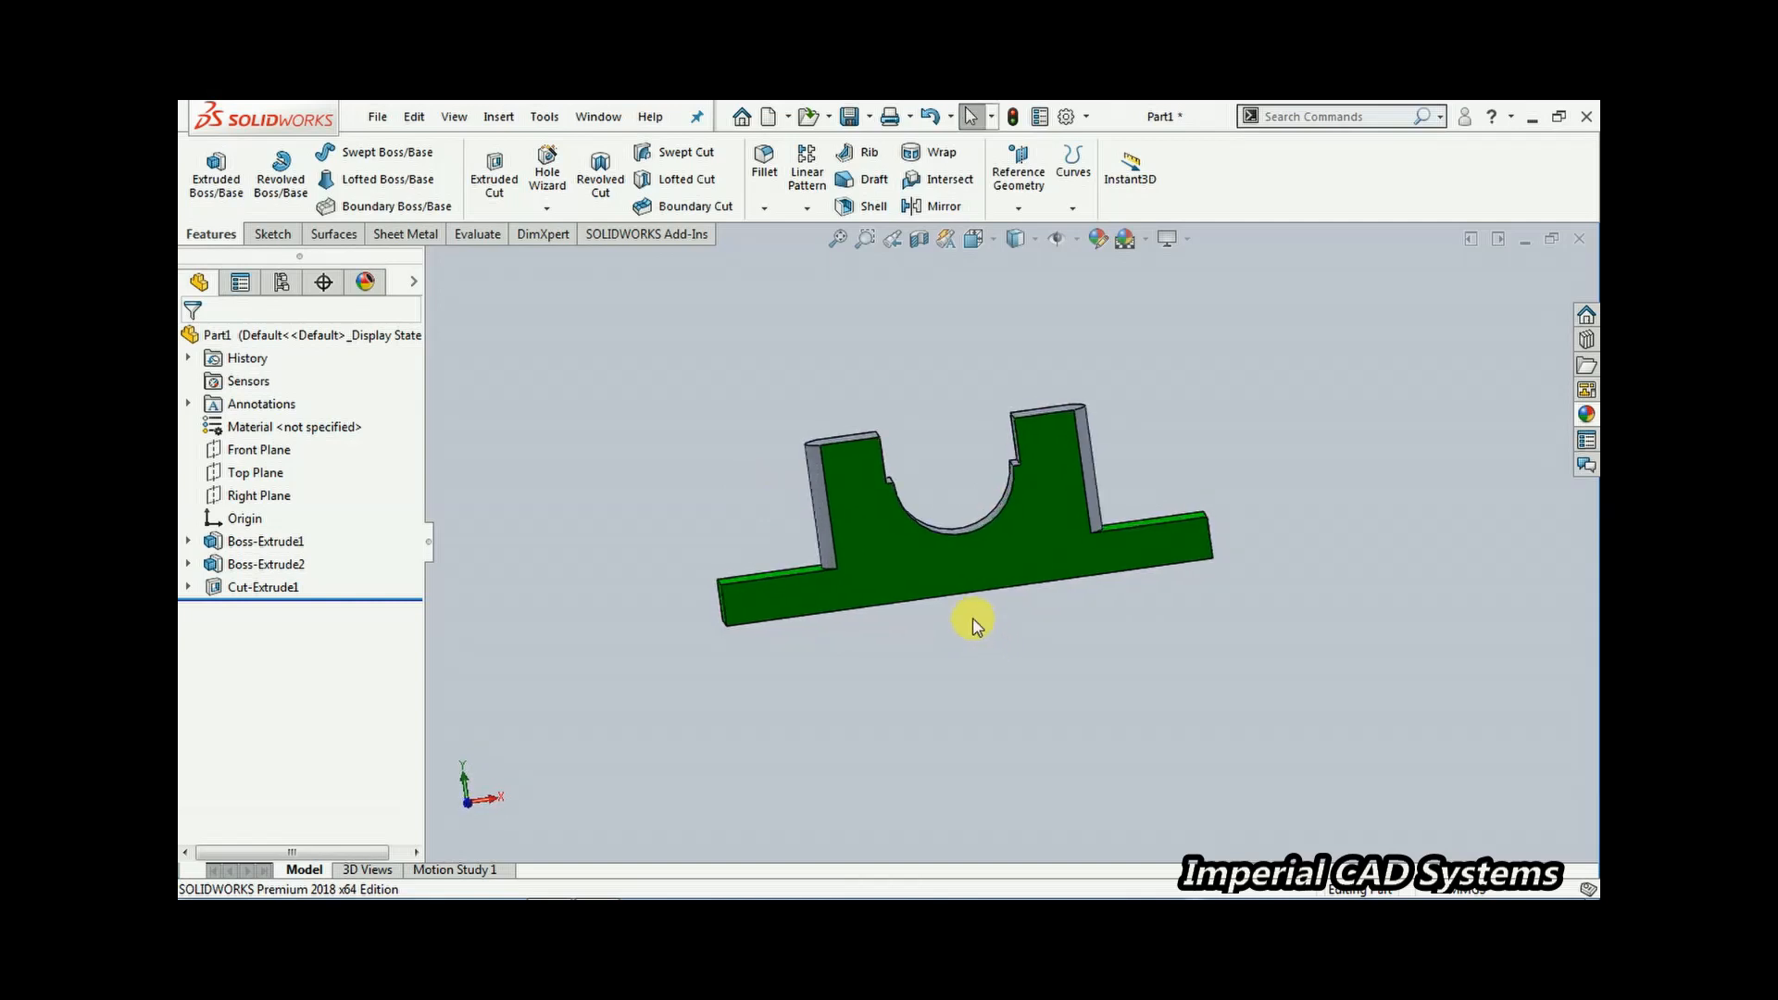
scroll(973, 625, down, 3)
mouse_move(627, 890)
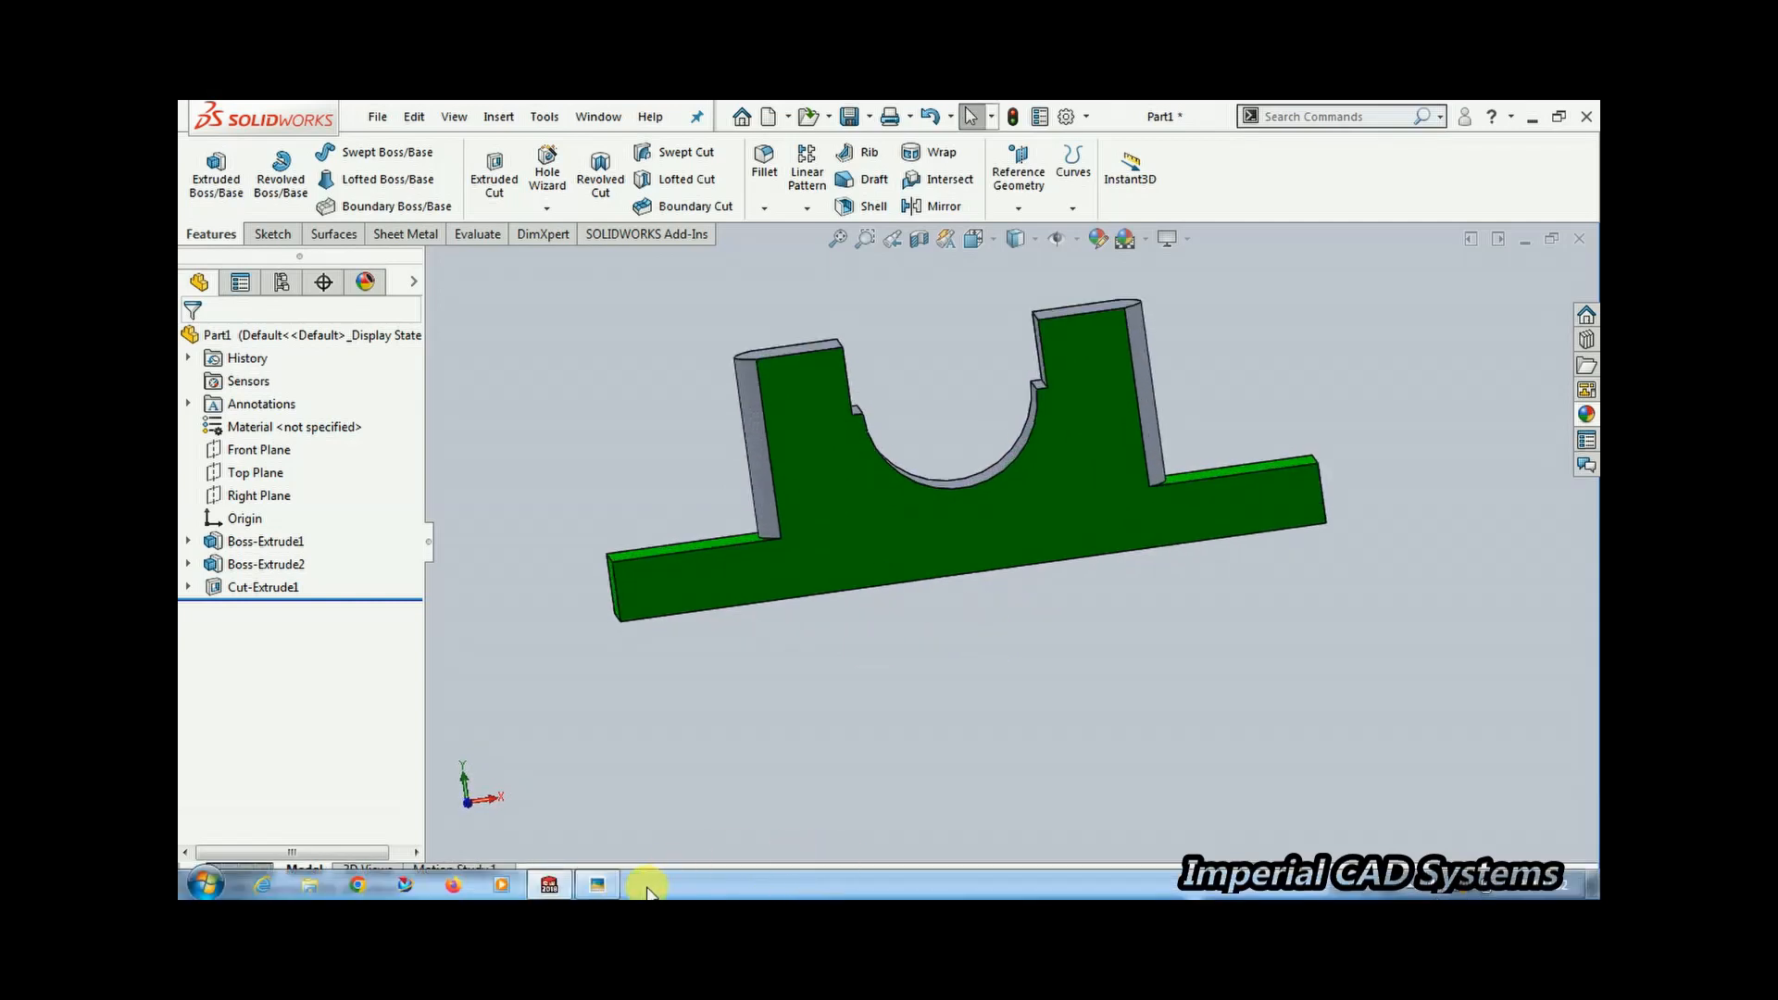
click(599, 887)
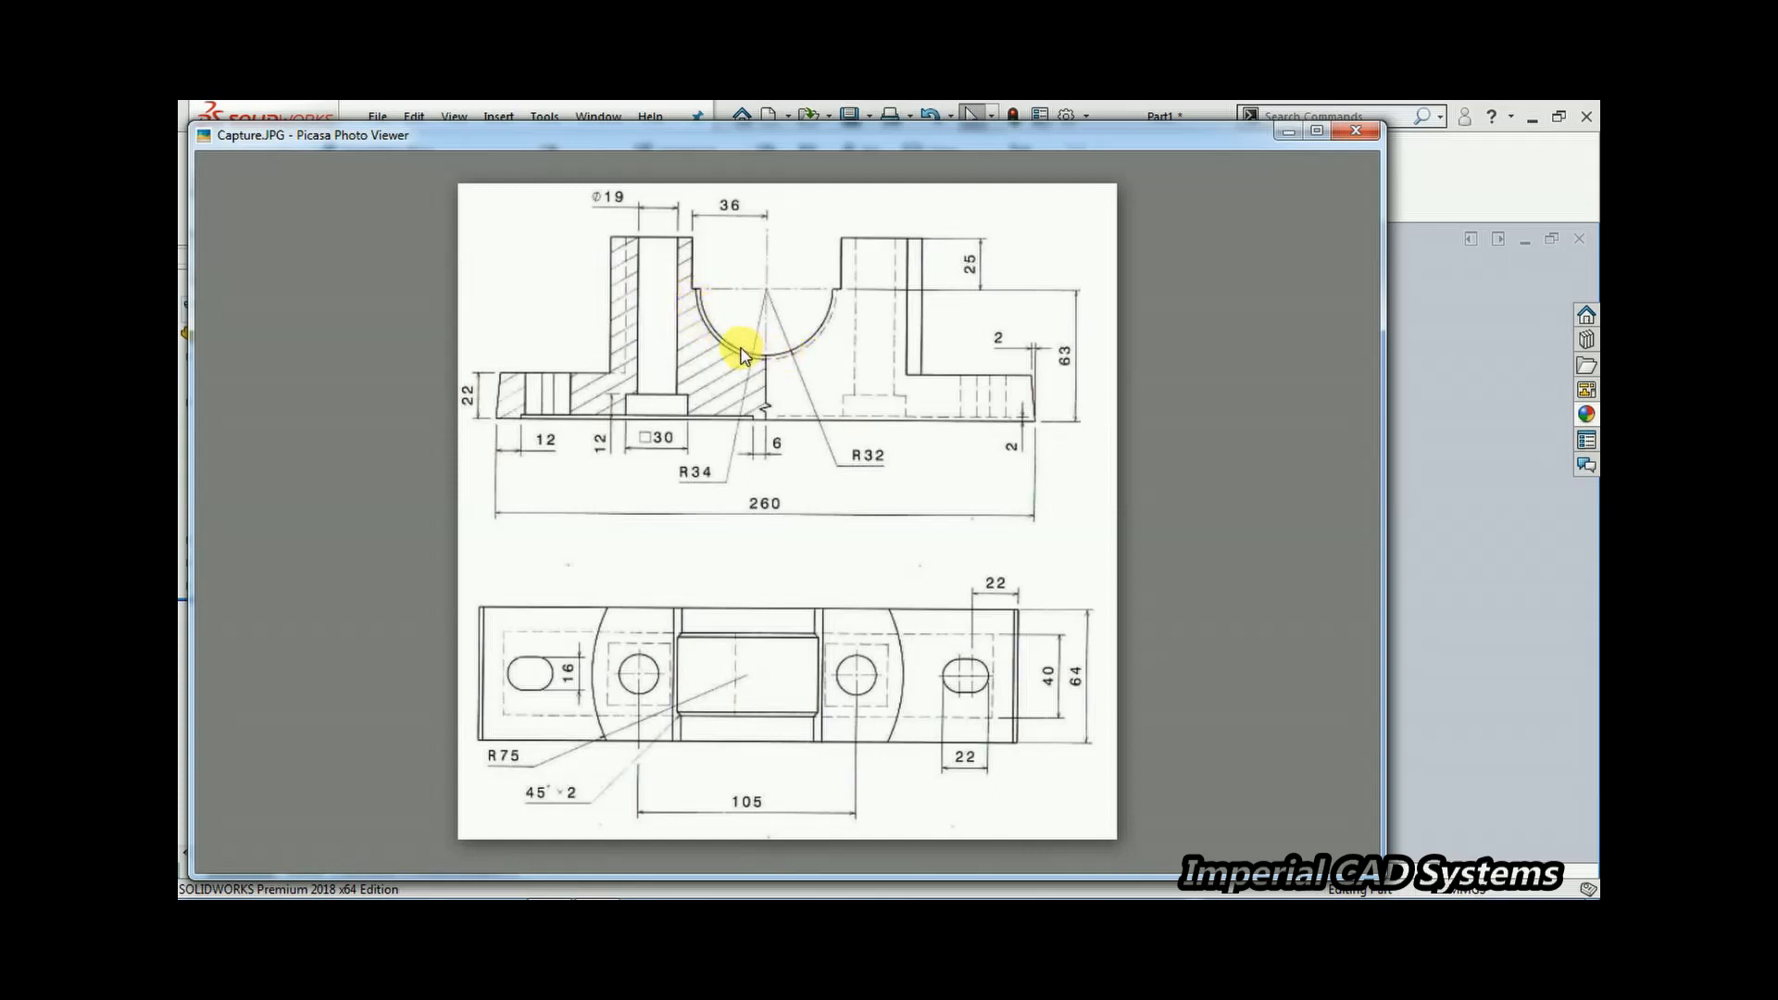
mouse_move(595, 817)
key(Escape)
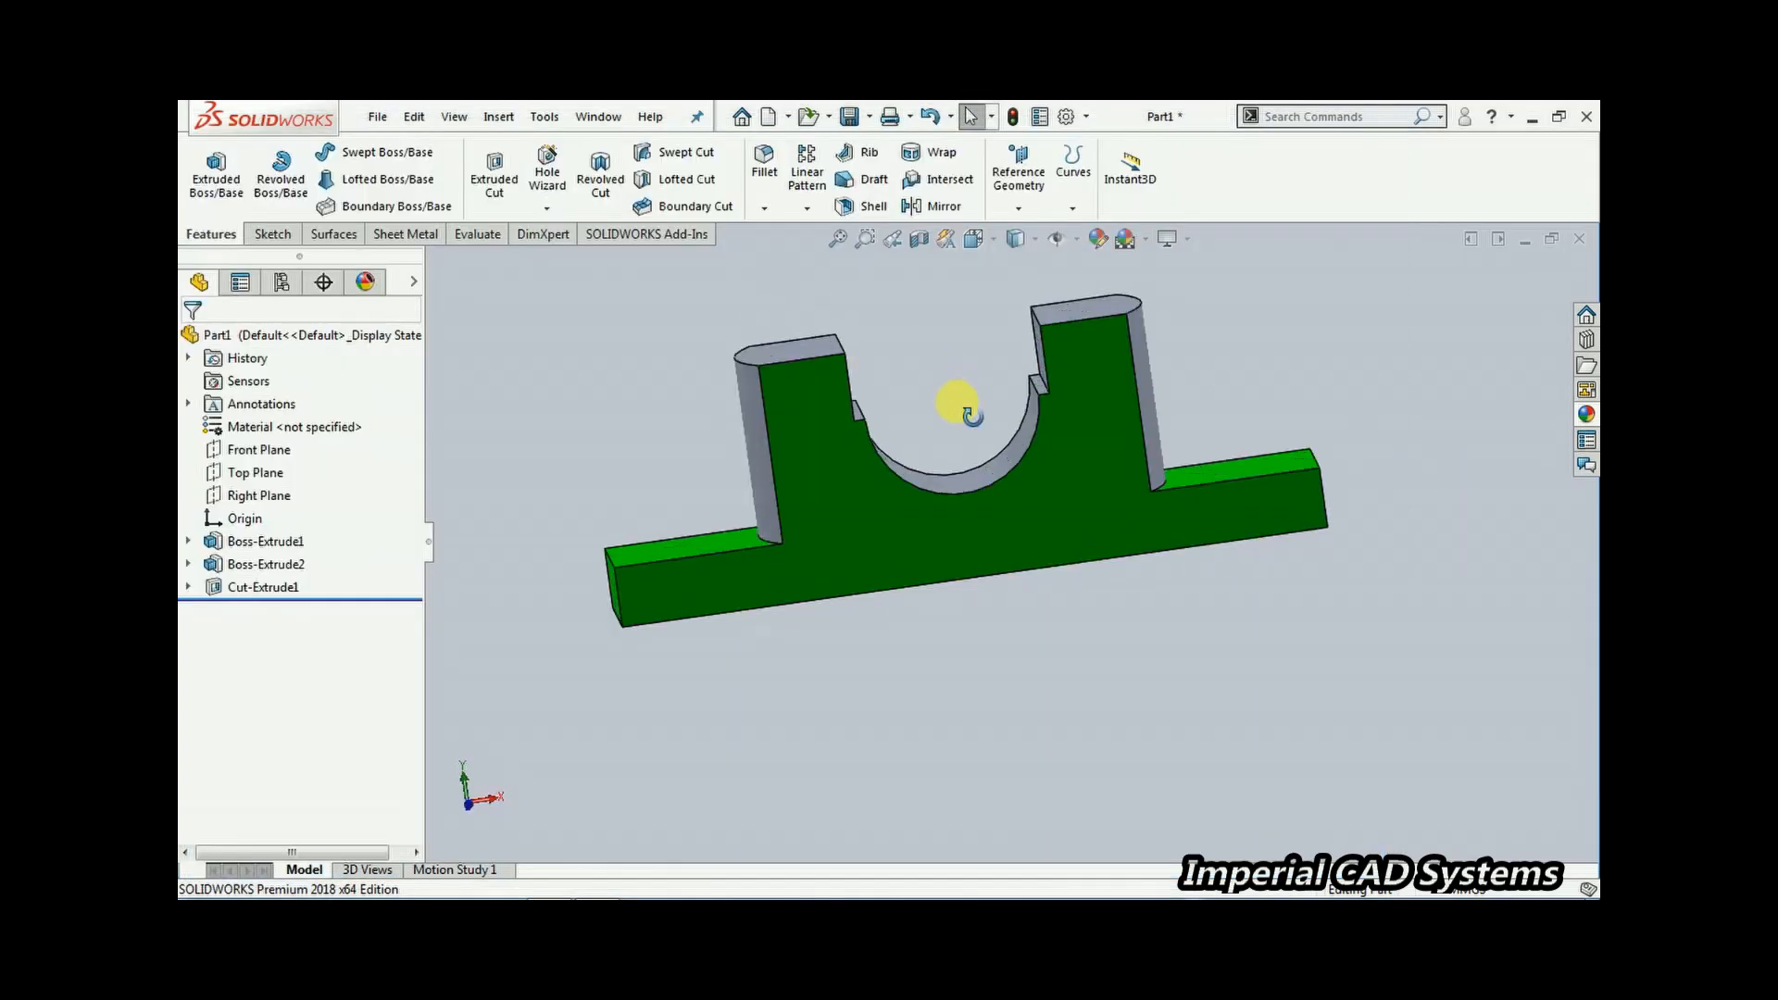
Chamfer both edges of the semicircular slot at 2 mm and 45 degrees
click(764, 207)
click(802, 257)
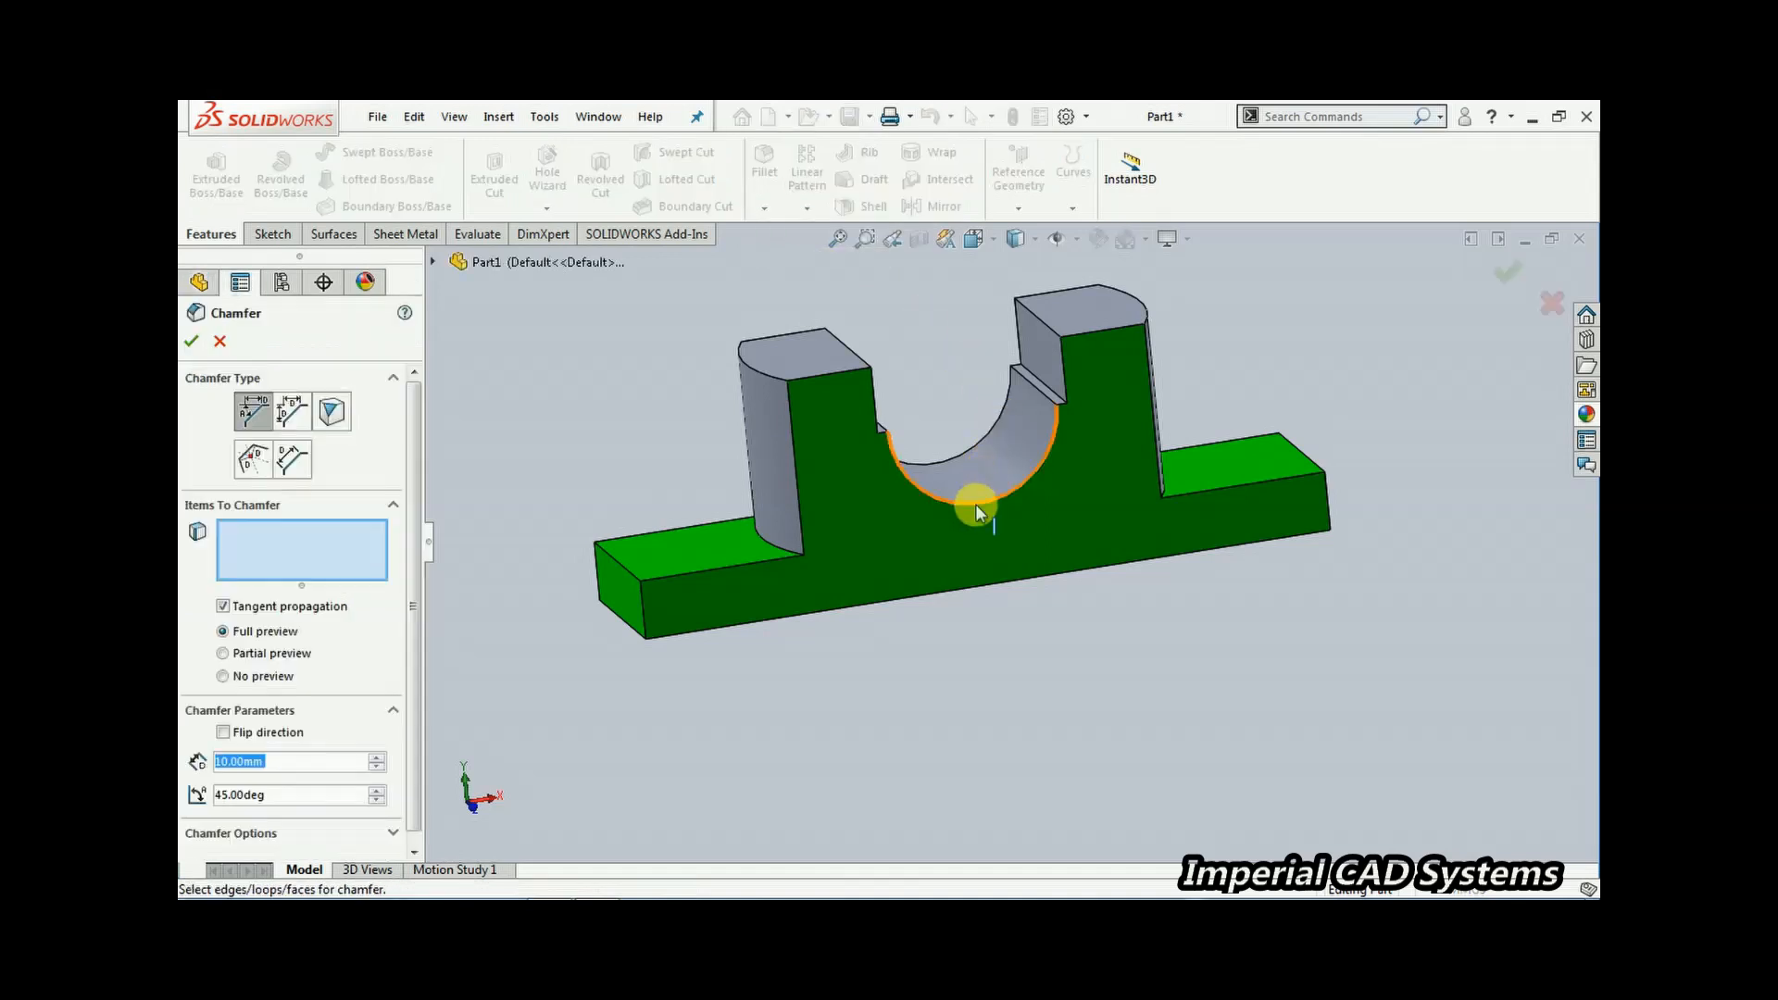
click(969, 398)
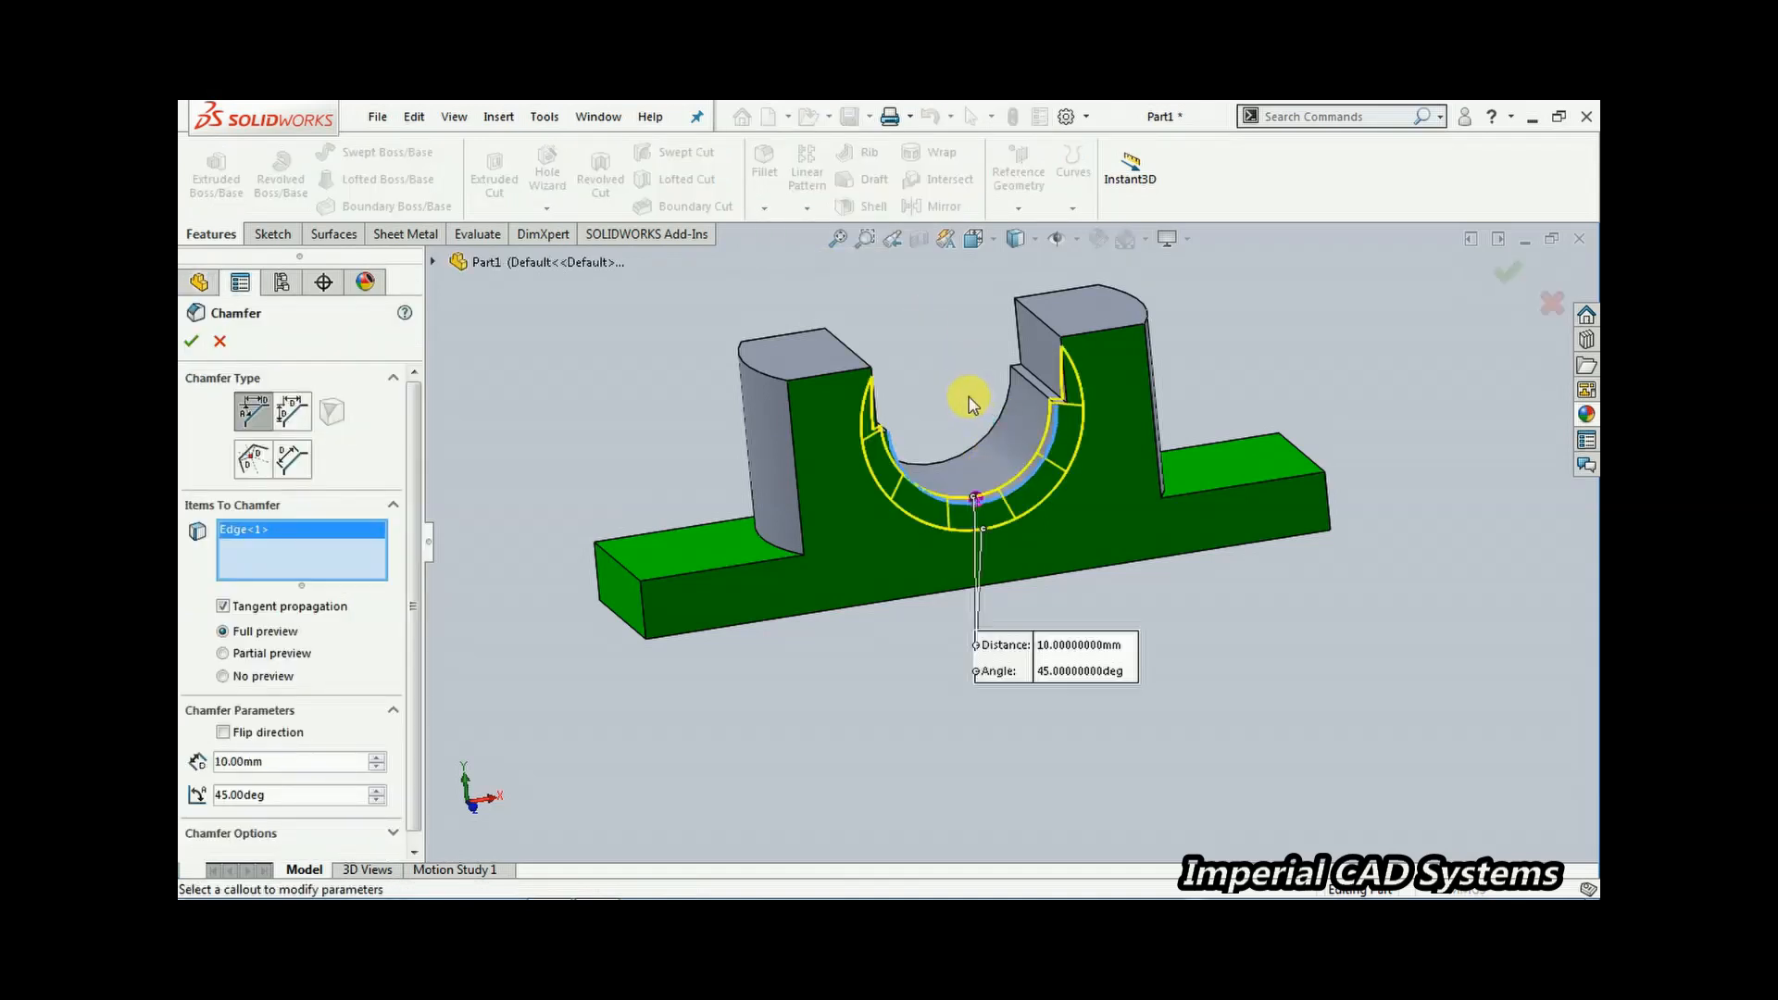
click(970, 452)
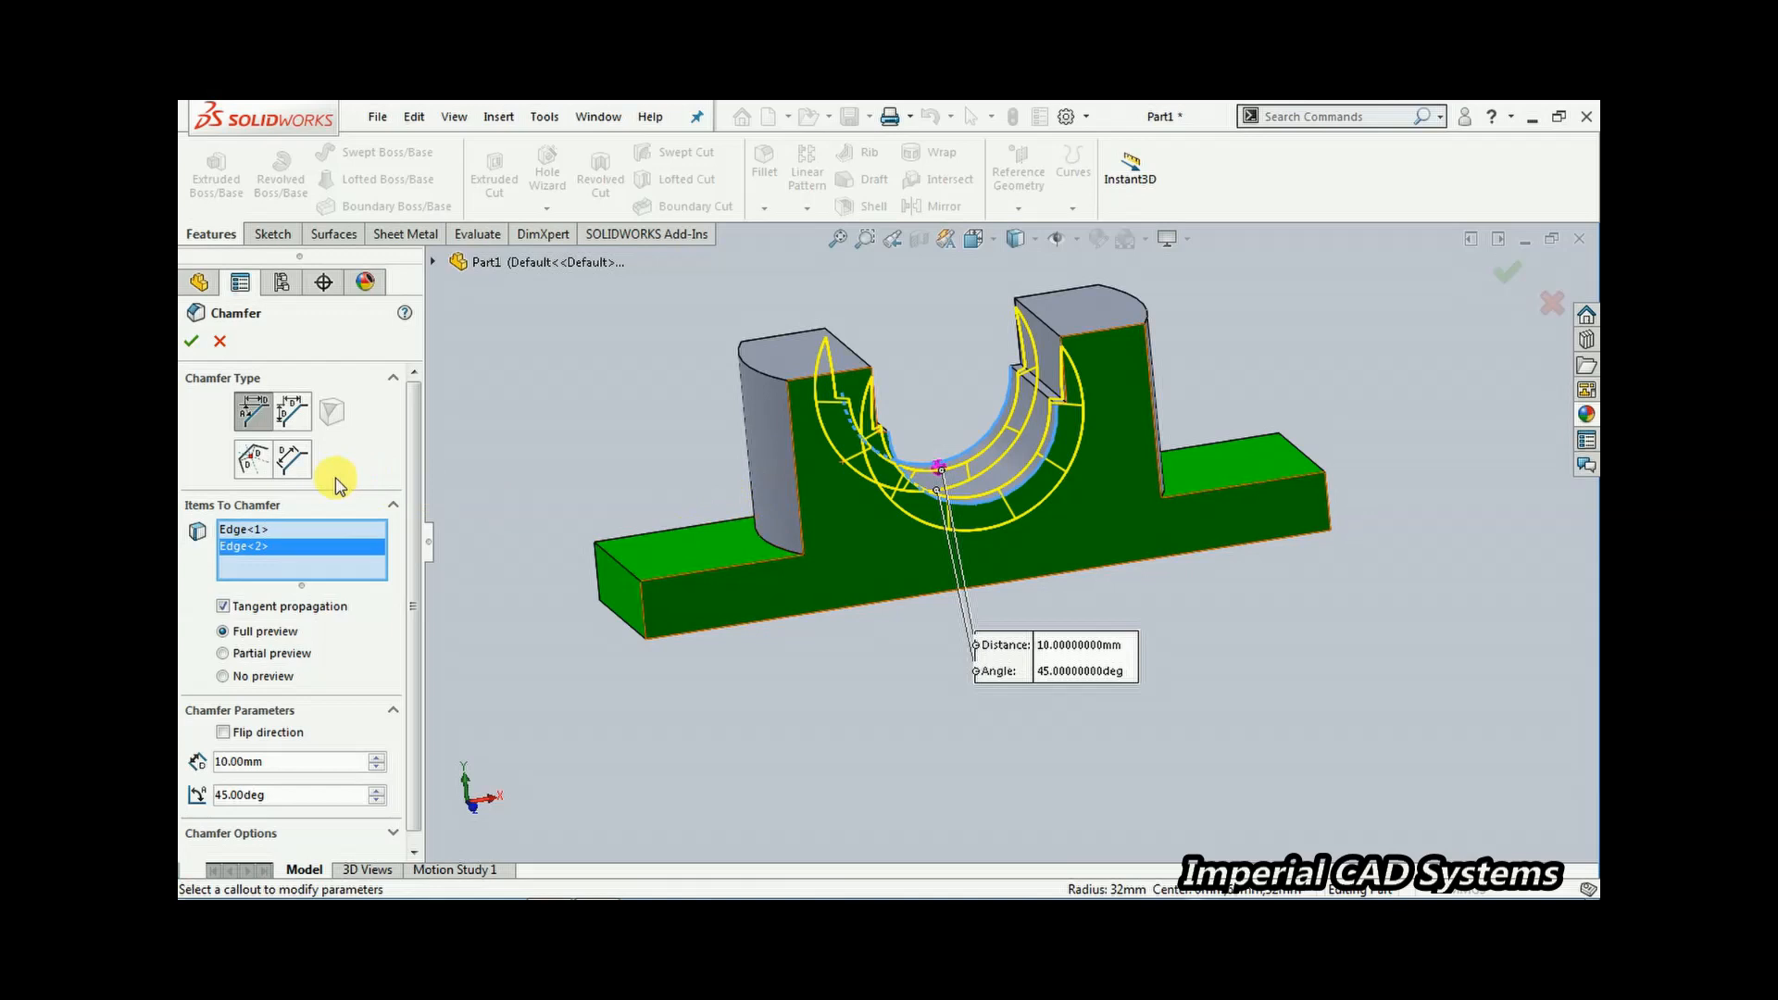
scroll(417, 482, down, 1)
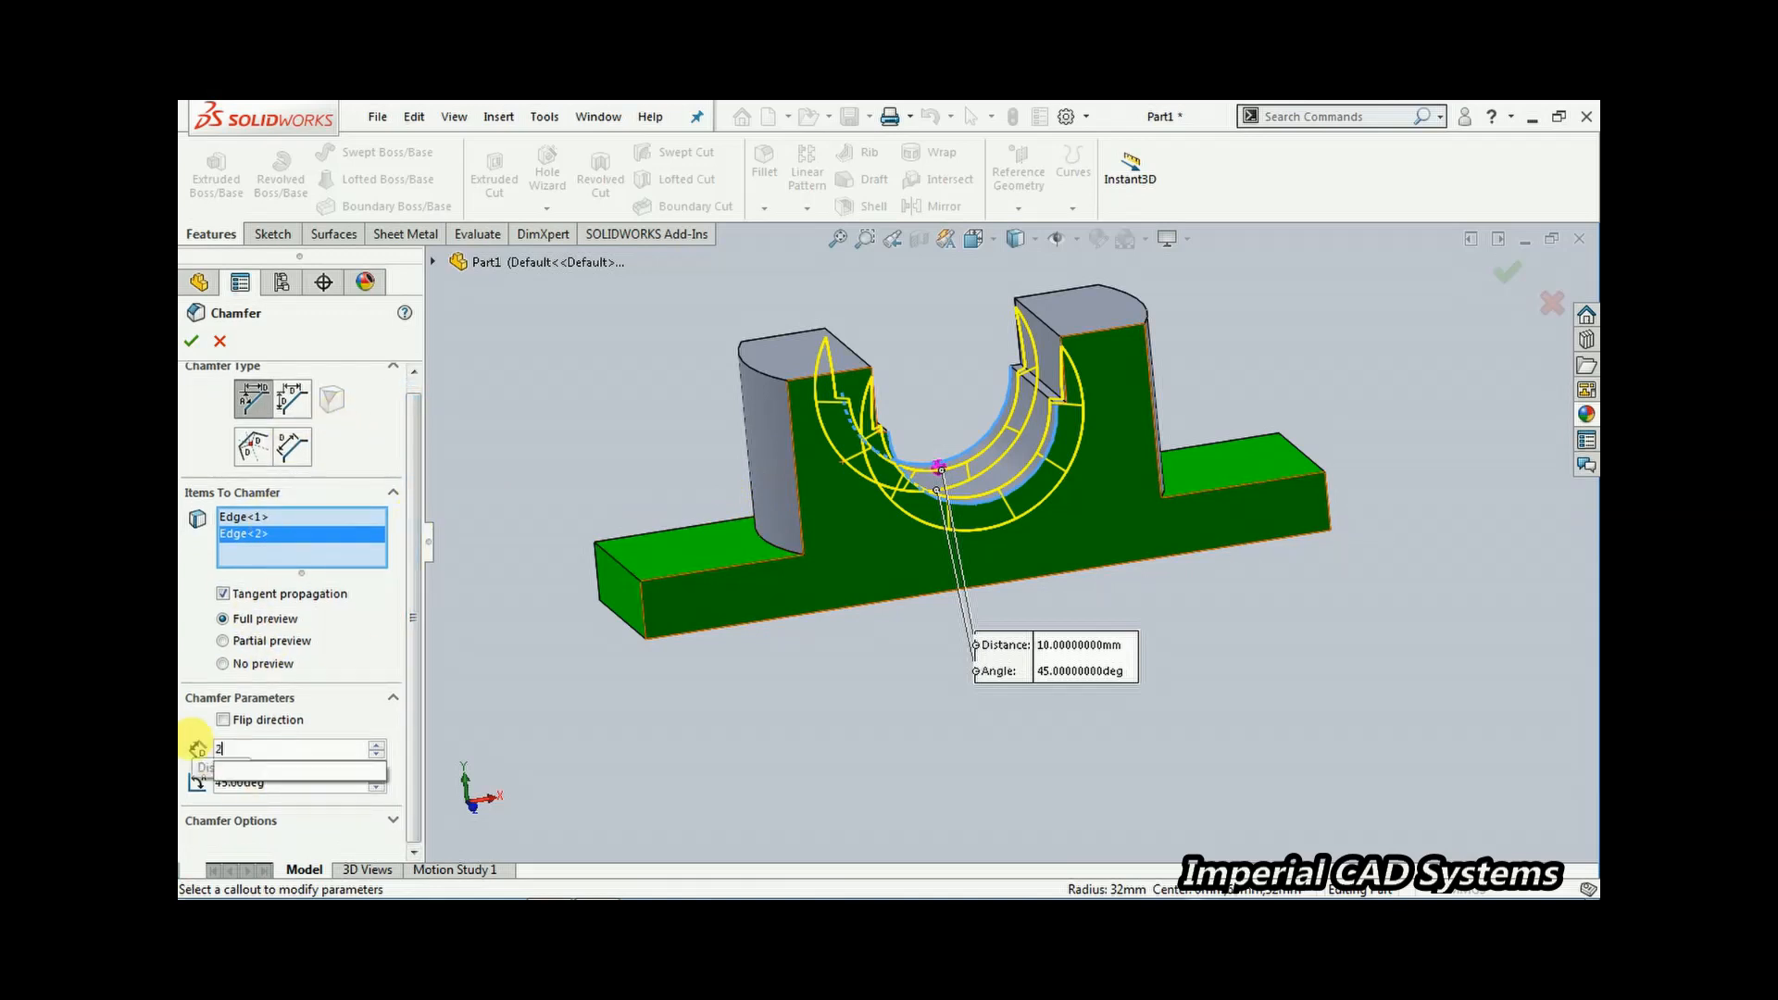
text(2)
click(310, 783)
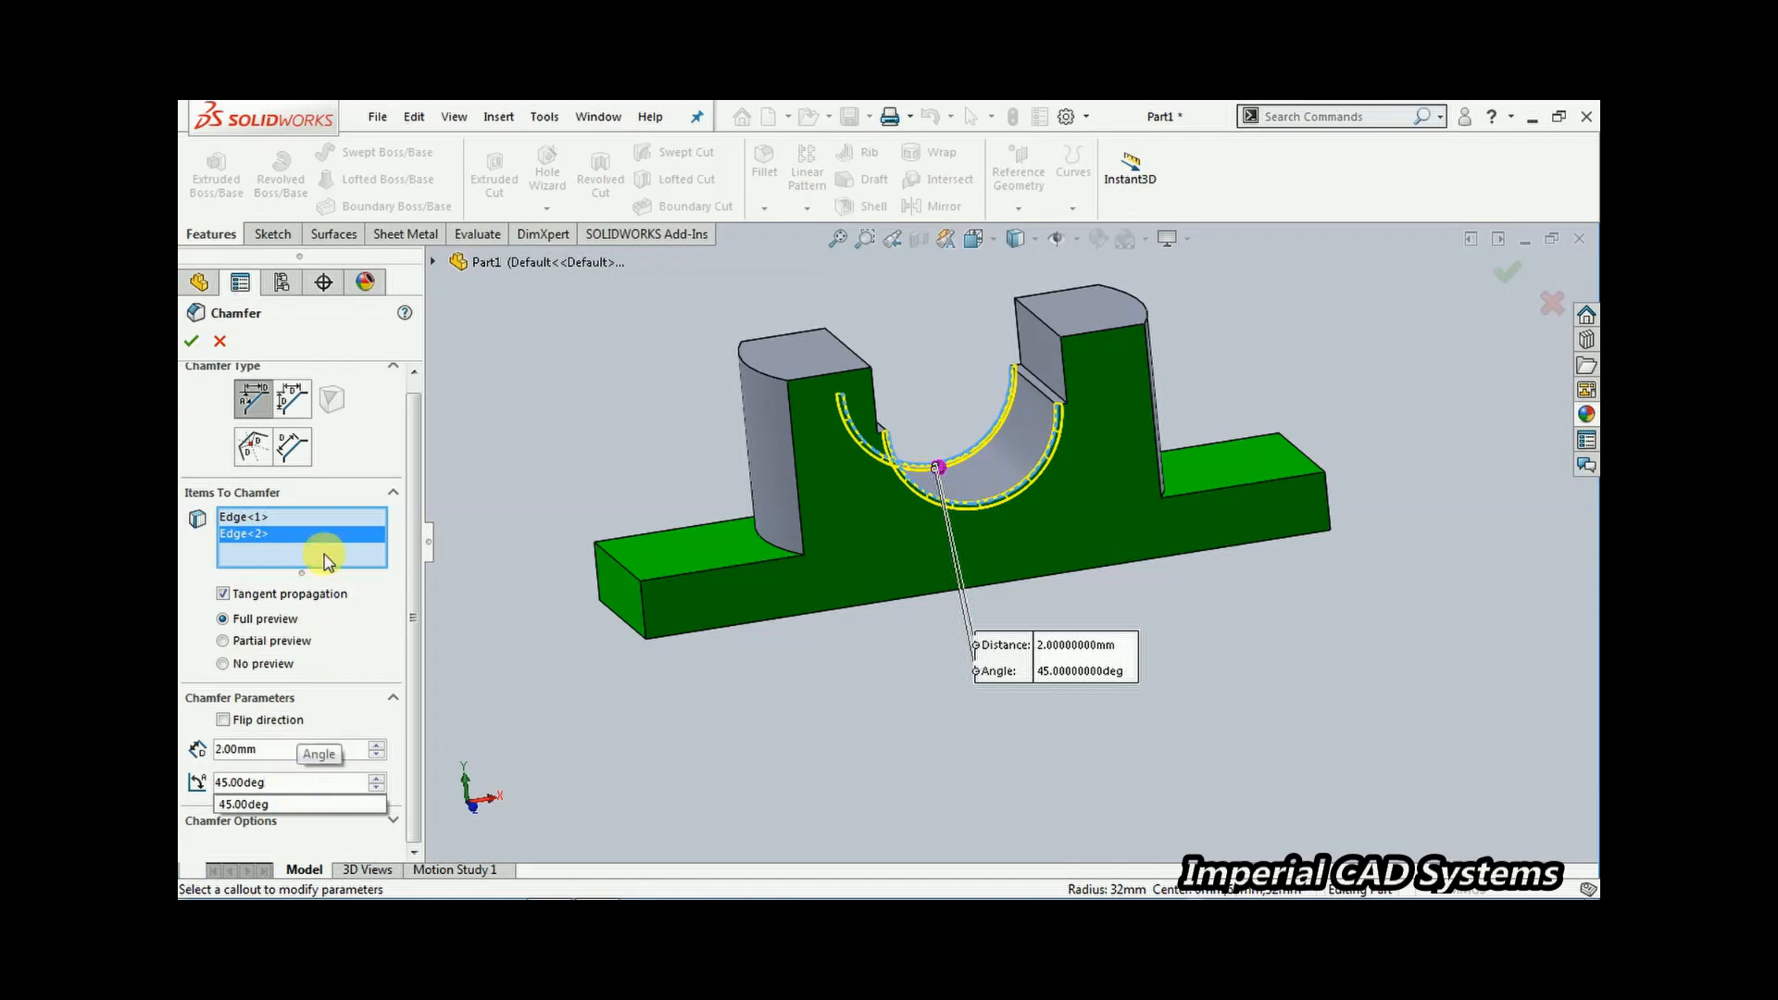
click(192, 341)
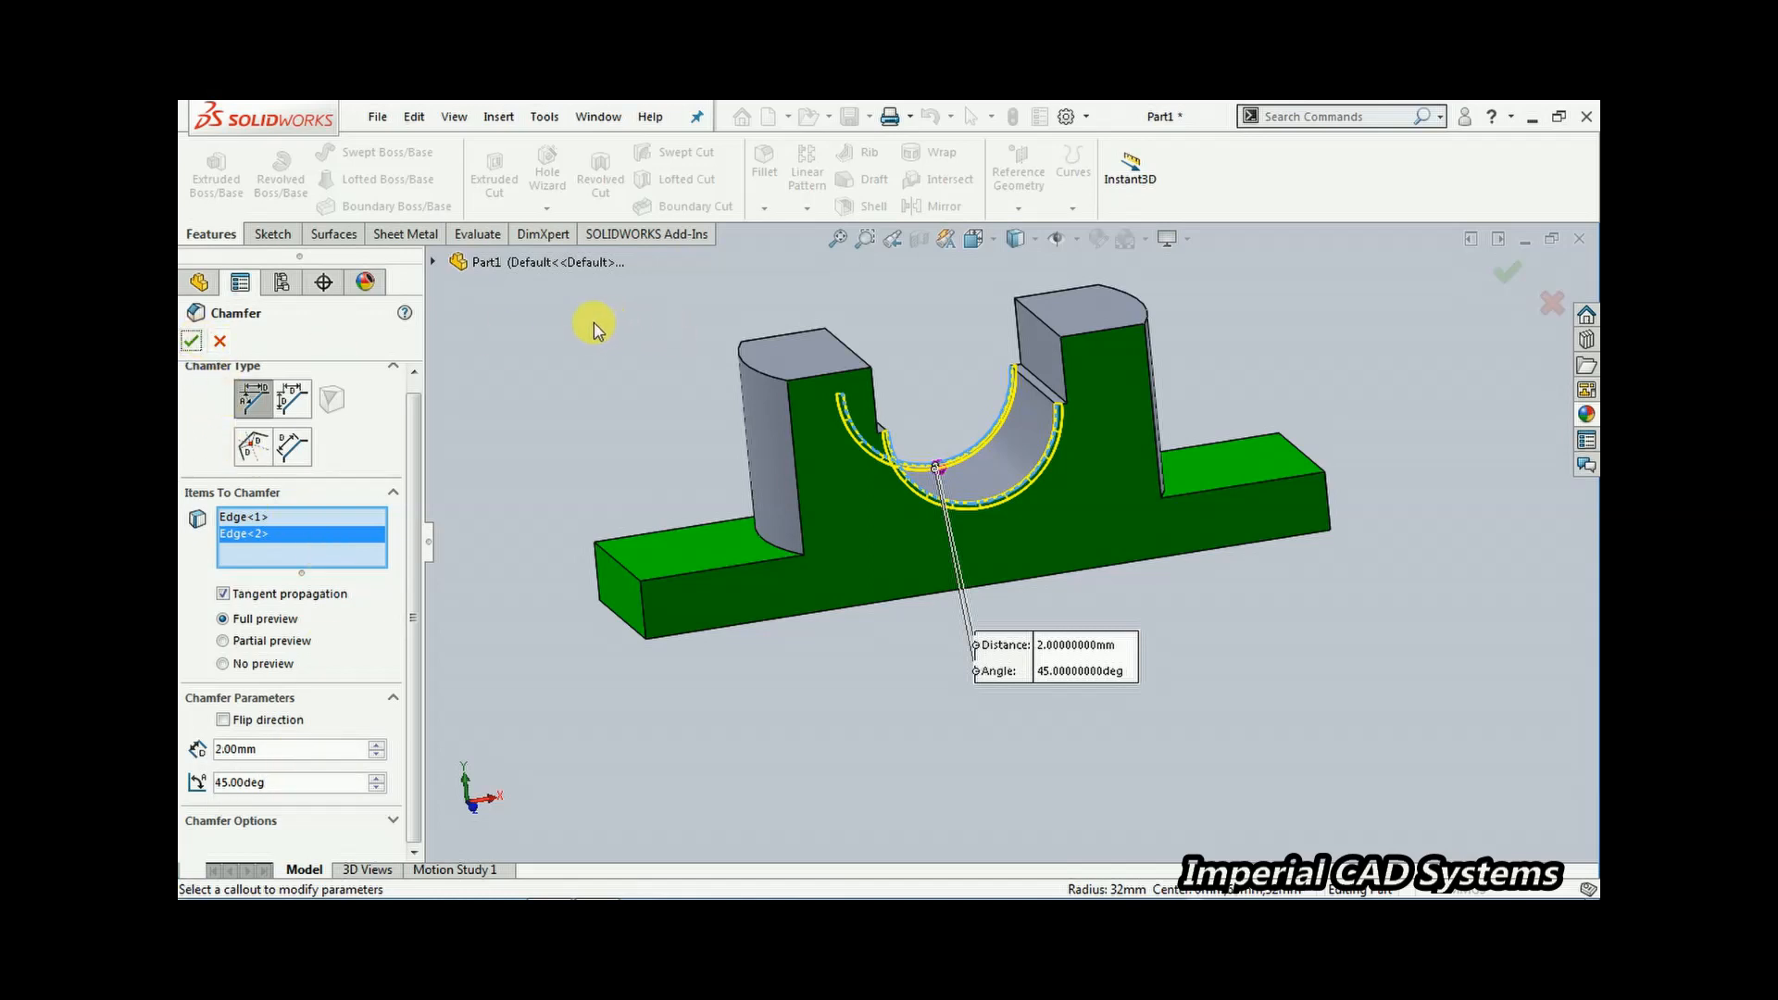
click(191, 341)
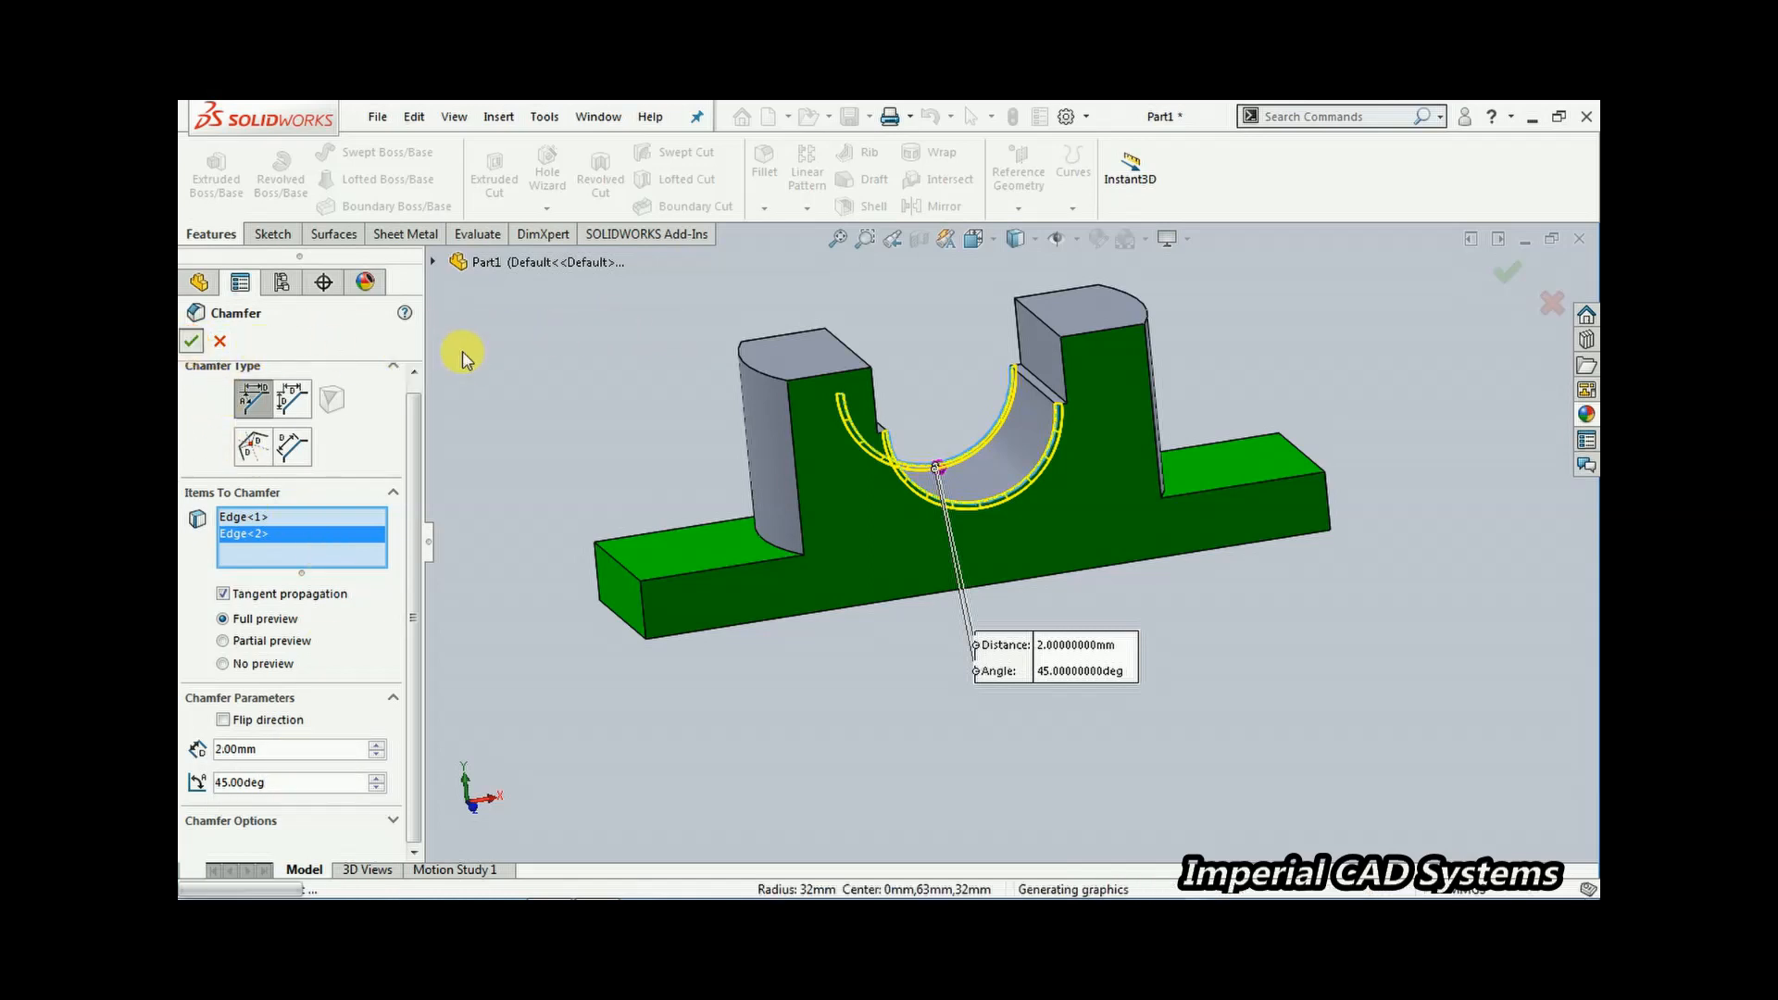
Colour the faces of the Cut-Extrude1 feature yellow
middle_drag(861, 635, 732, 701)
click(252, 587)
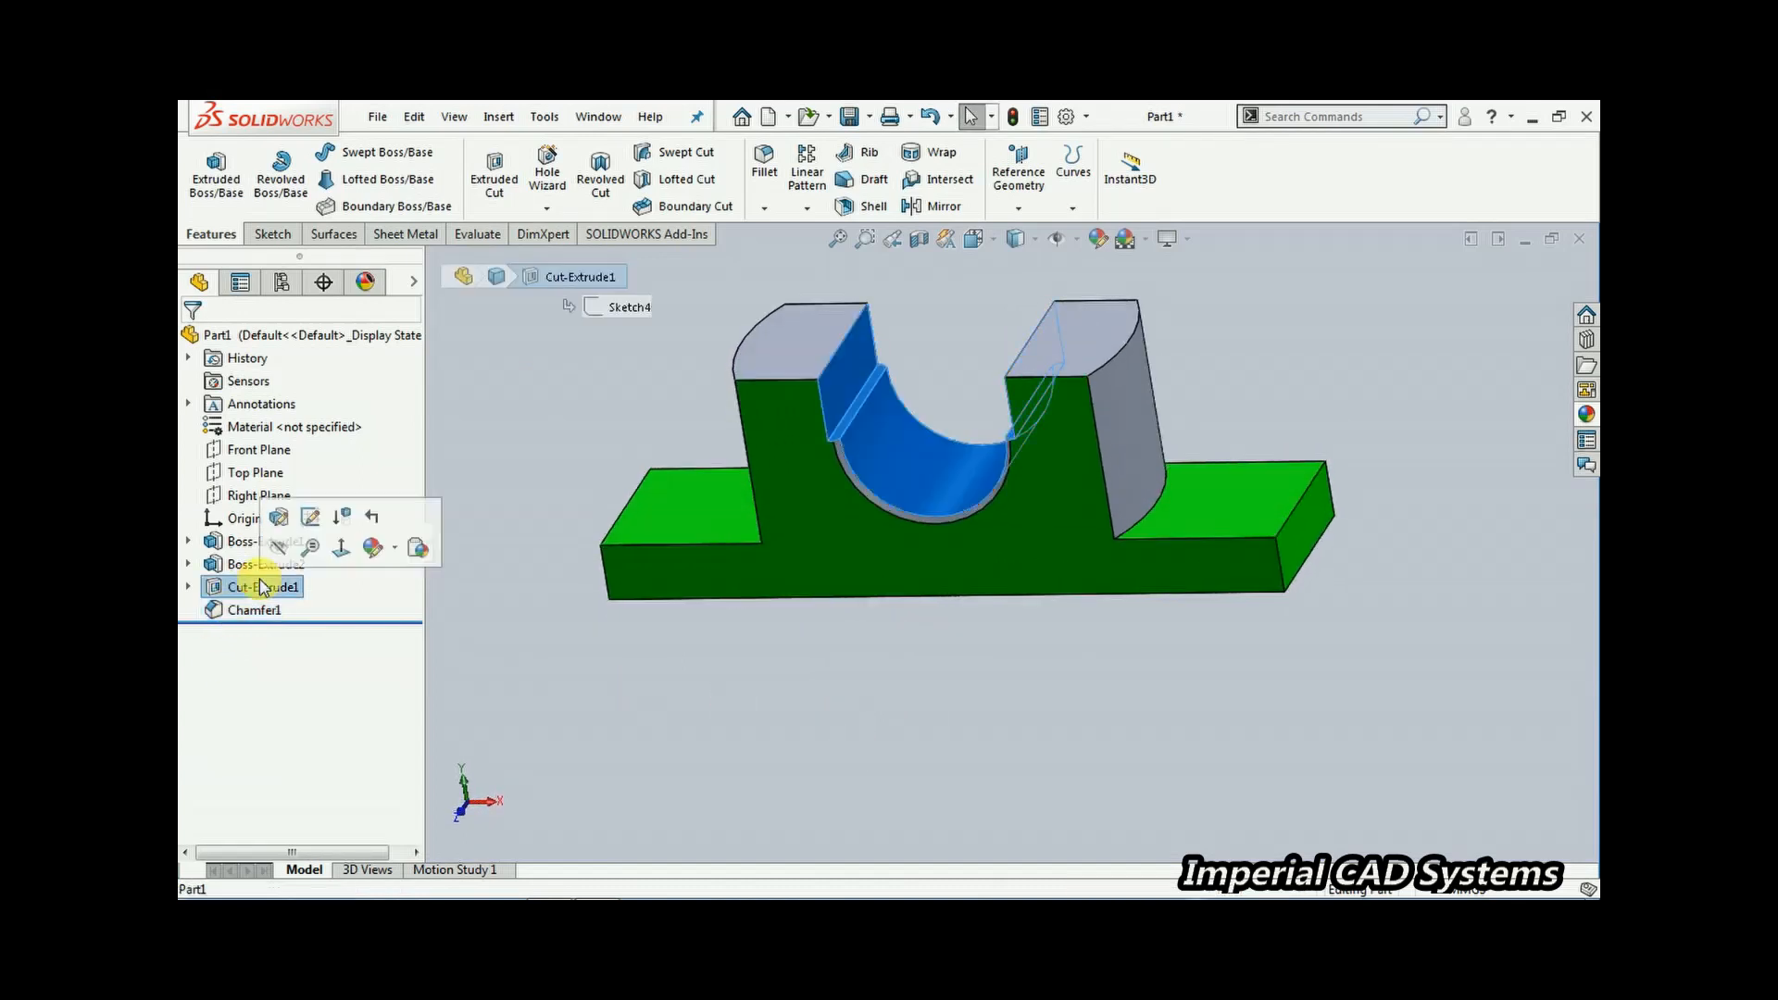
click(373, 551)
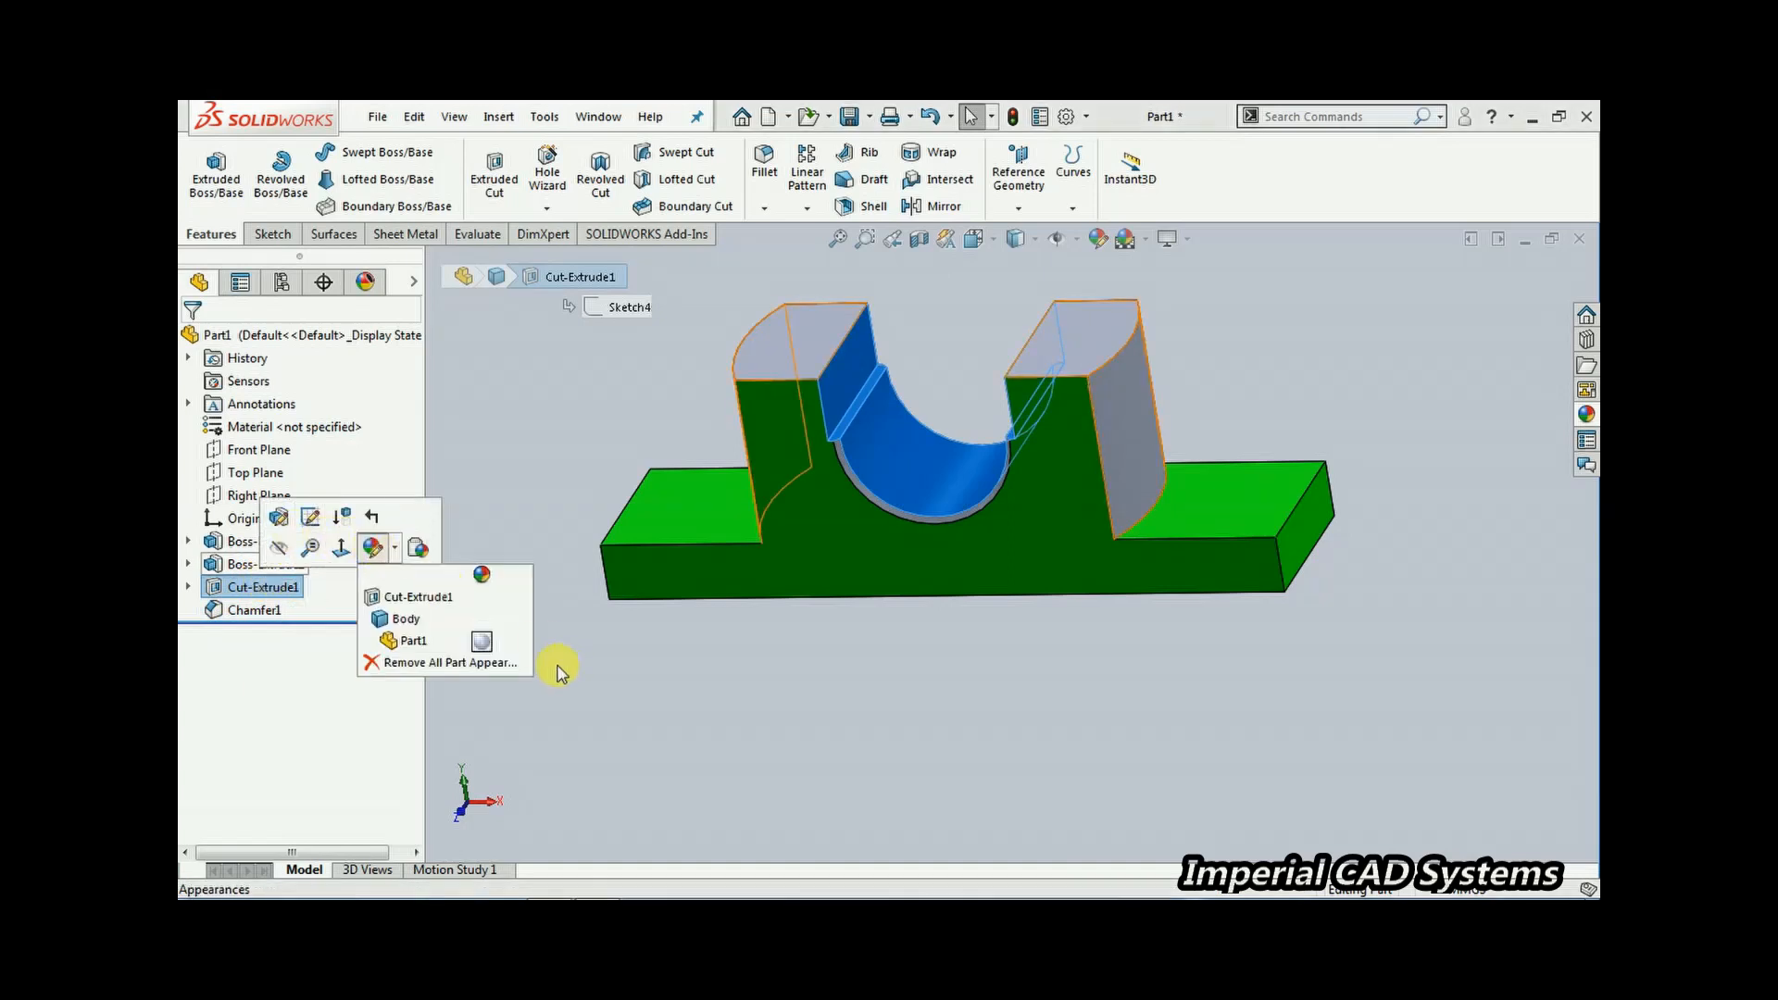
click(447, 602)
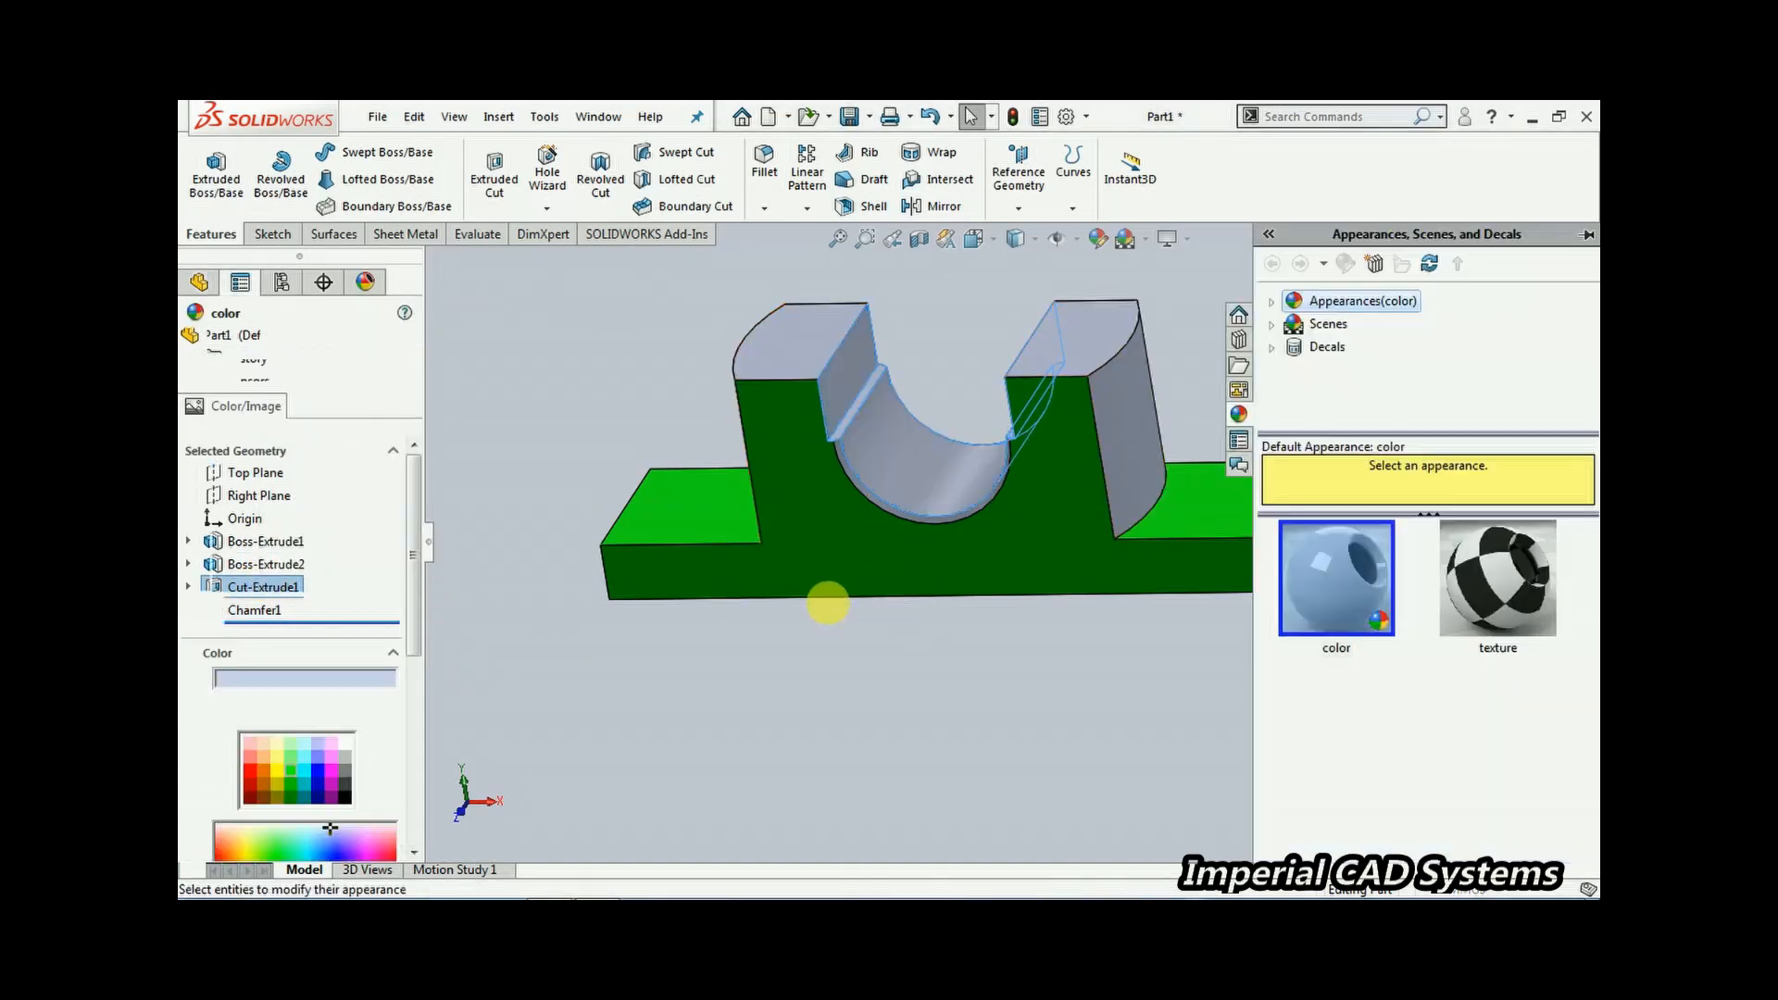
click(277, 770)
click(271, 372)
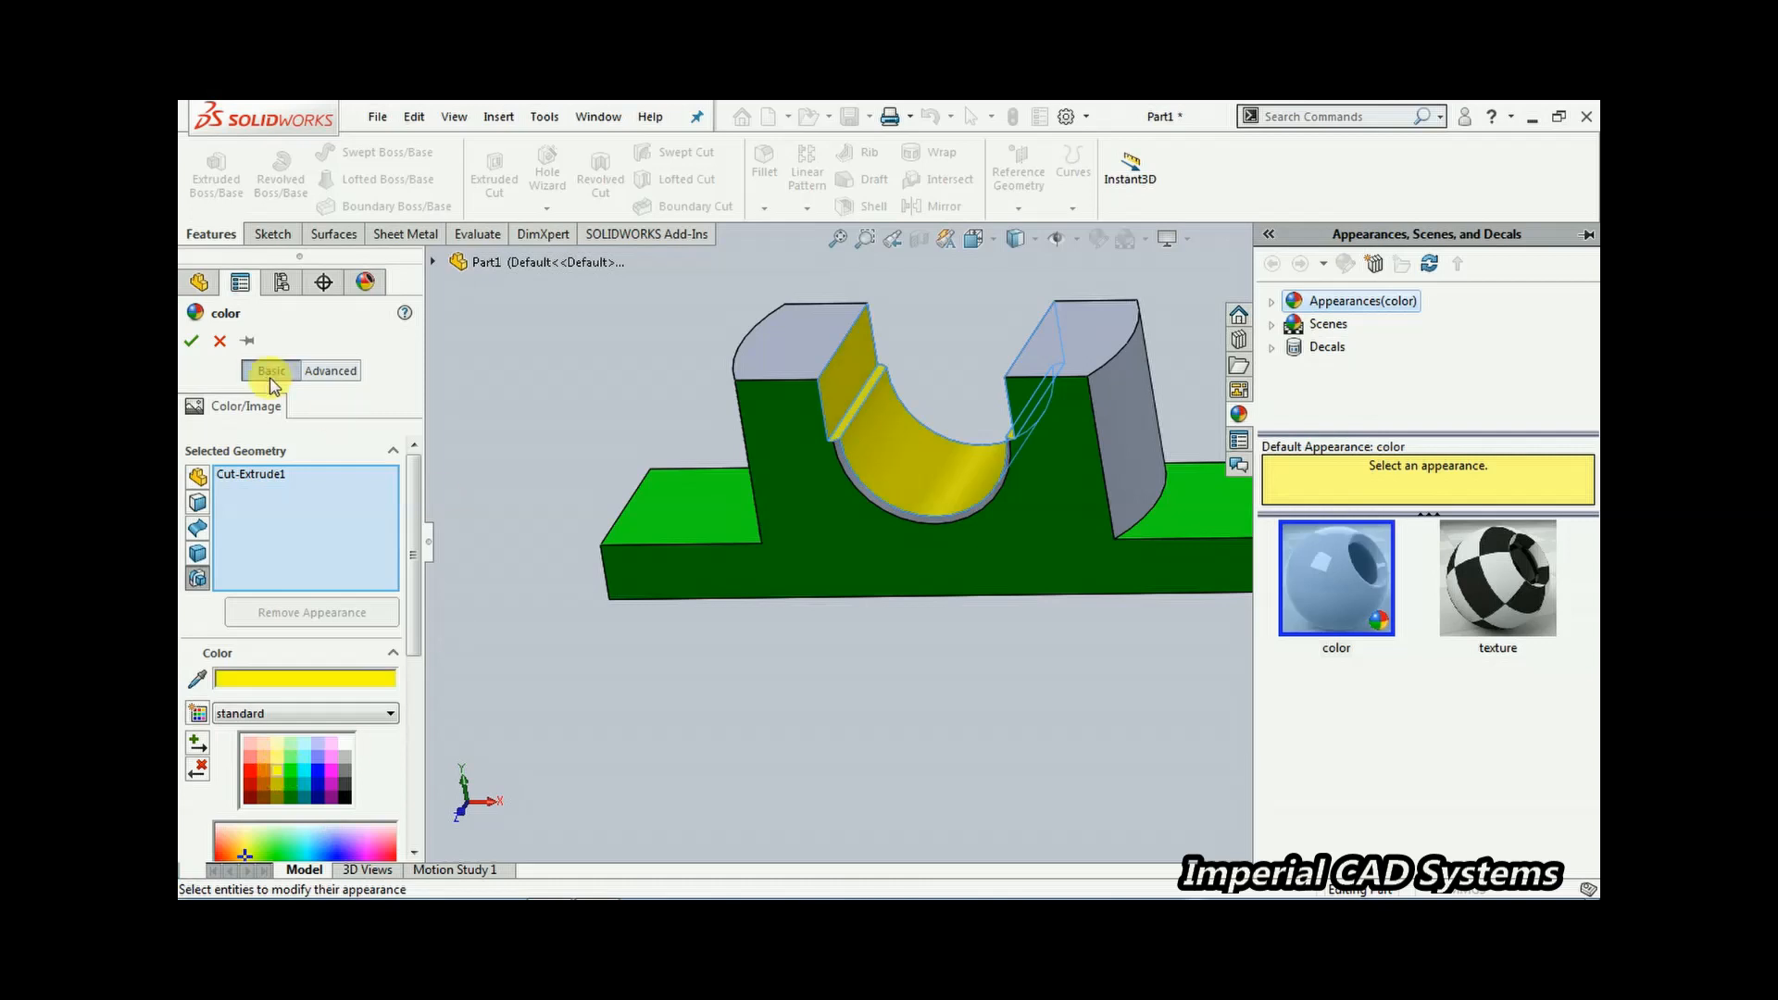
click(189, 346)
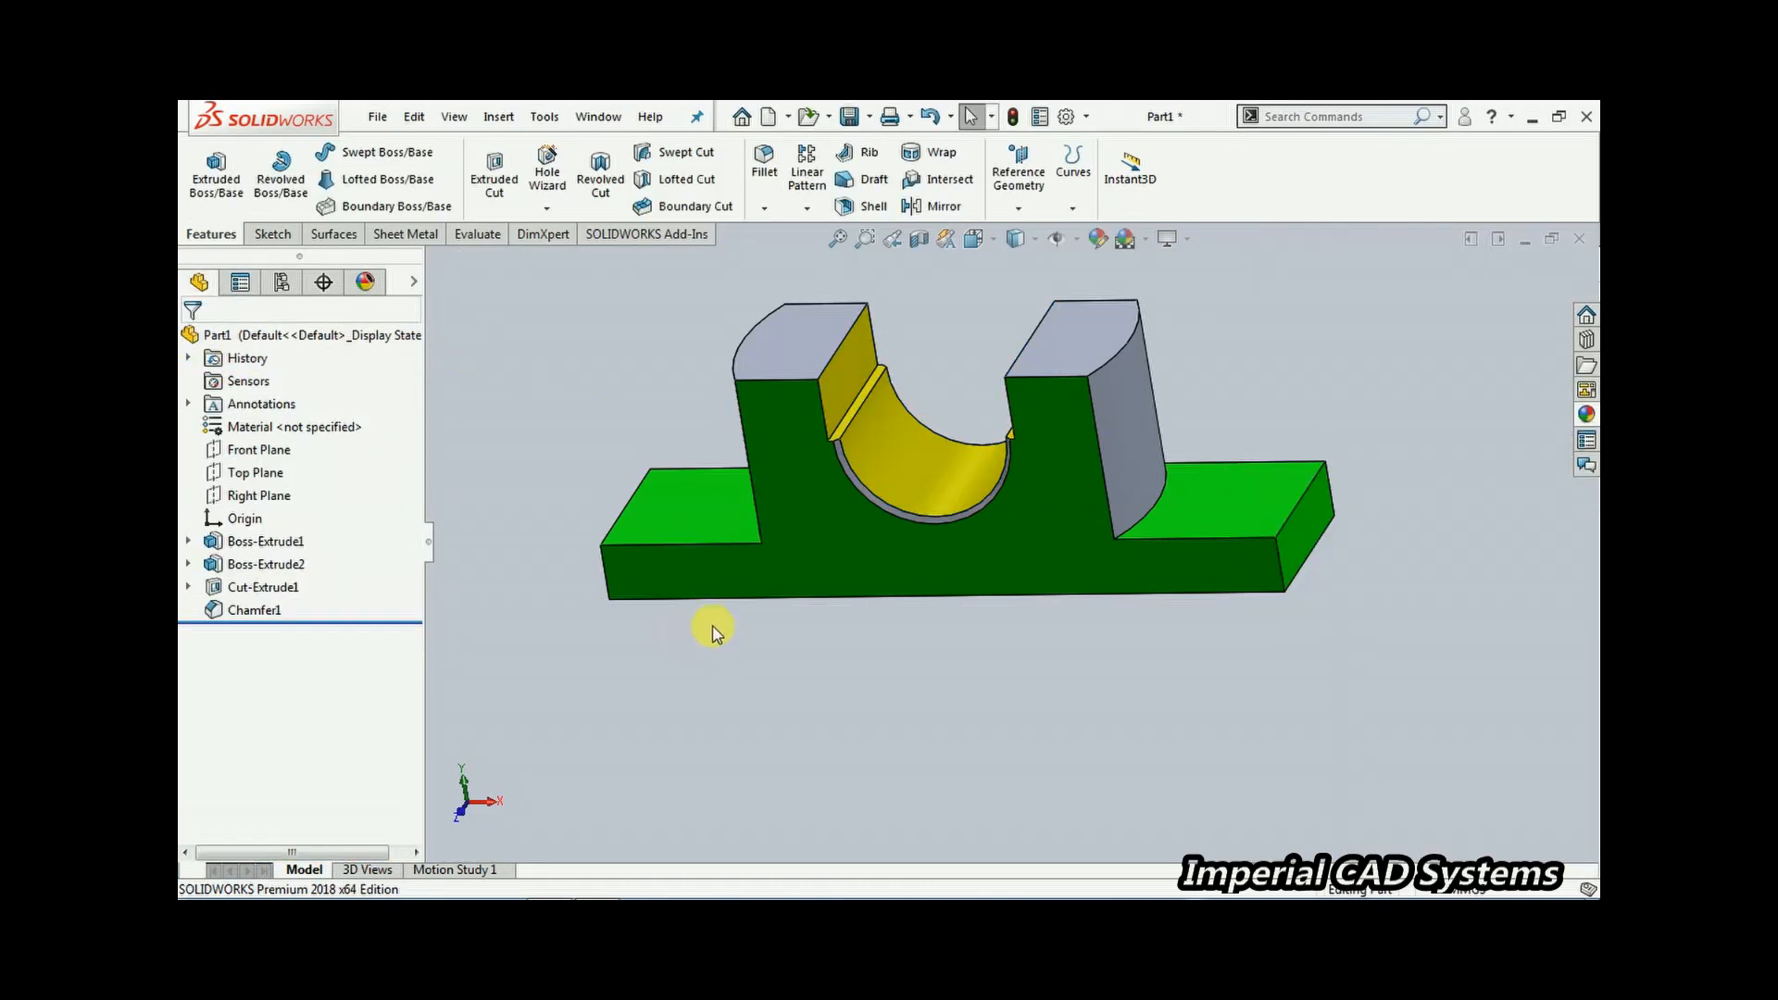
Rotate the model and open the reference drawing image again to review the next features
middle_drag(714, 626, 703, 500)
click(597, 886)
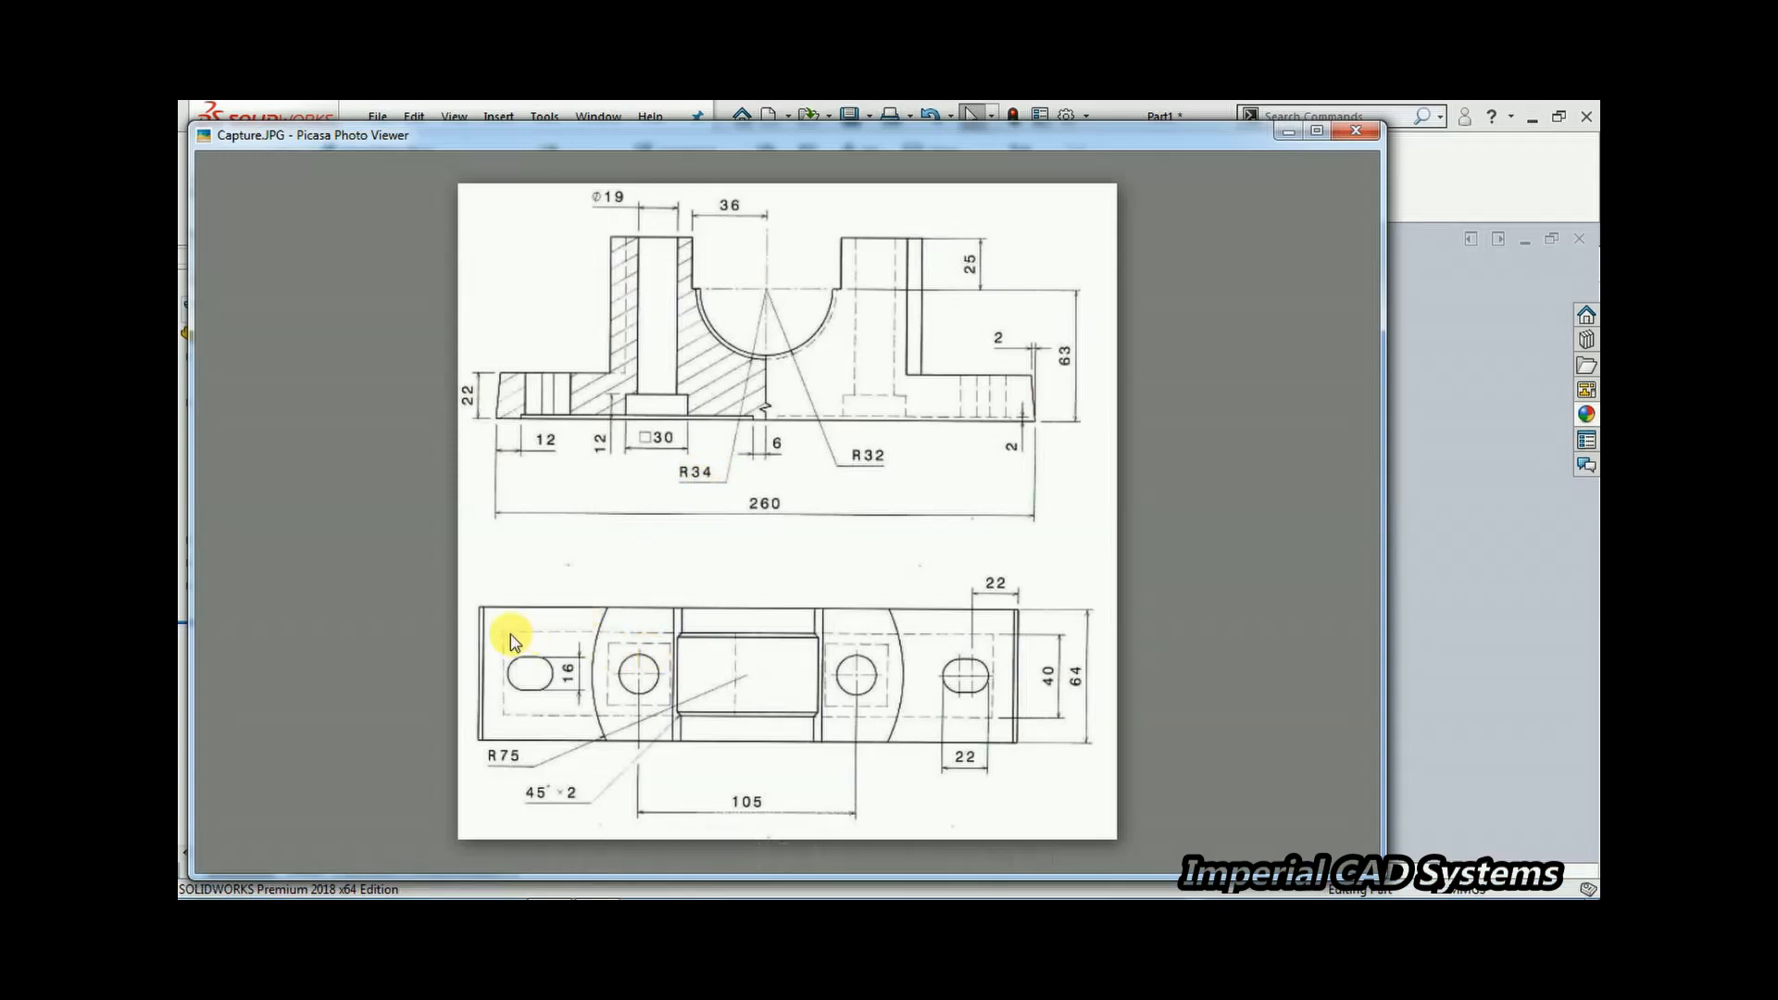
Zoom into the reference drawing's top view to check the base recess, then close the image viewer
scroll(822, 800, down, 3)
scroll(835, 780, up, 3)
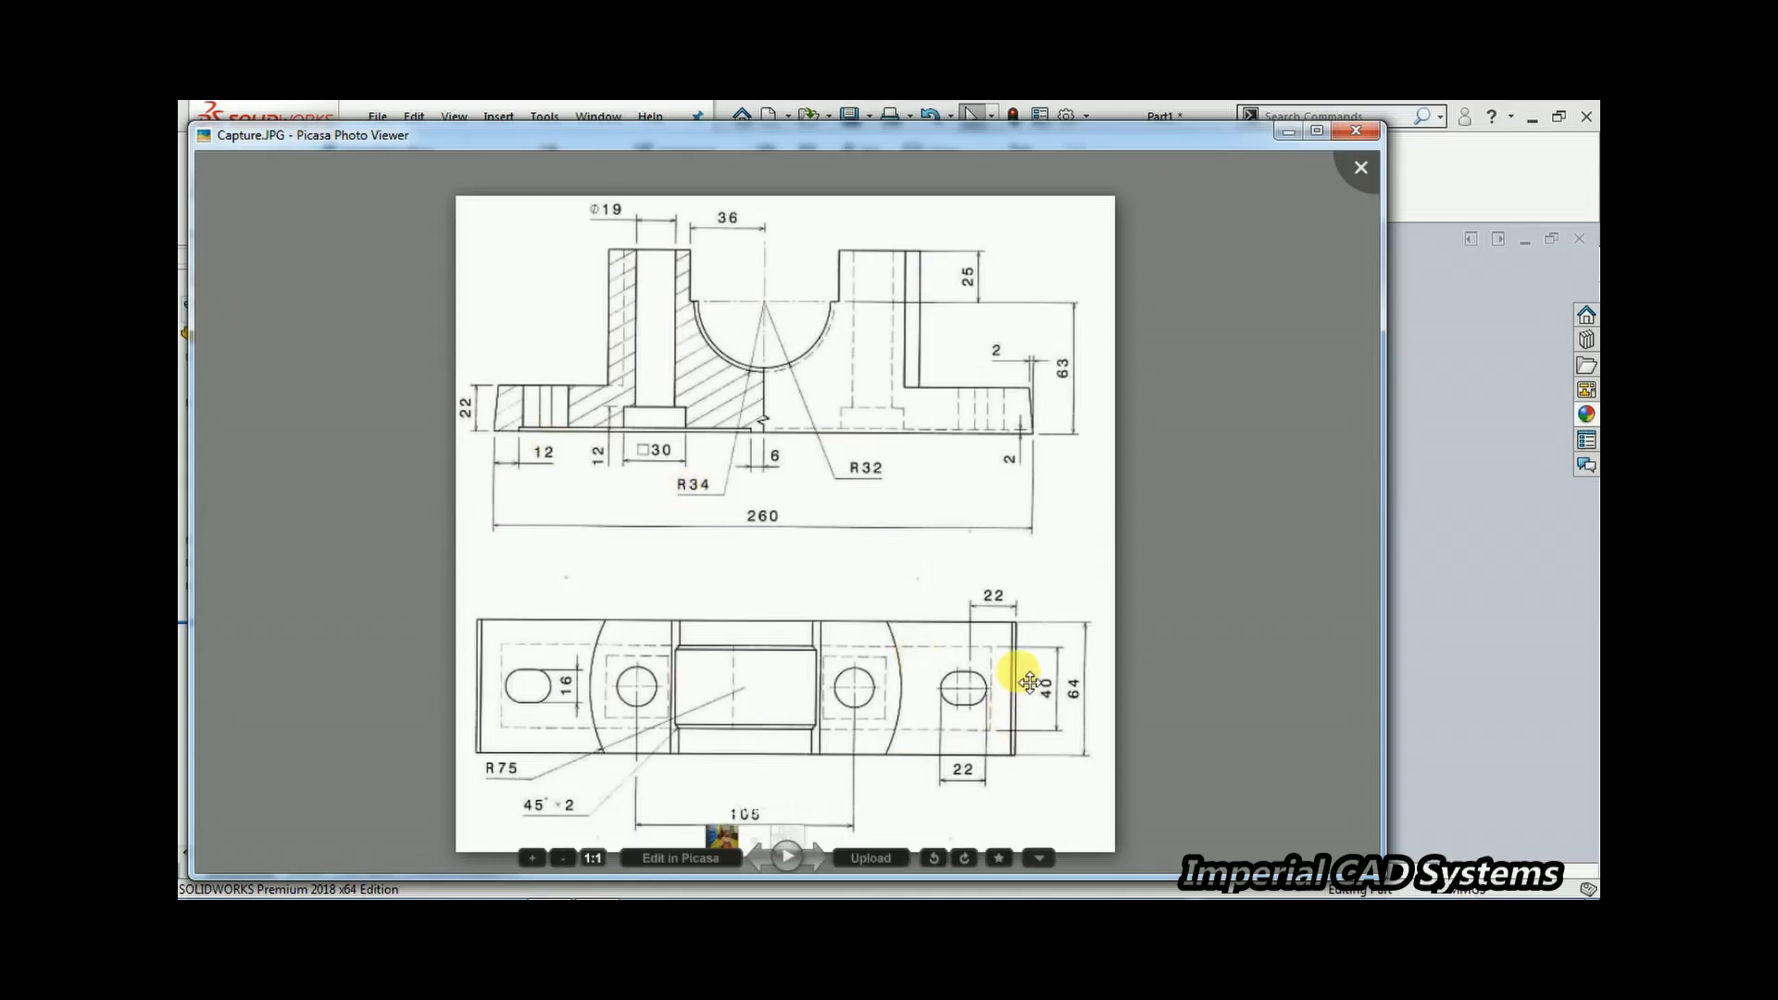
click(1391, 581)
Start a sketch on the base's bottom face, view it normal, and draw a corner rectangle in its left half
middle_drag(869, 608, 839, 586)
click(861, 542)
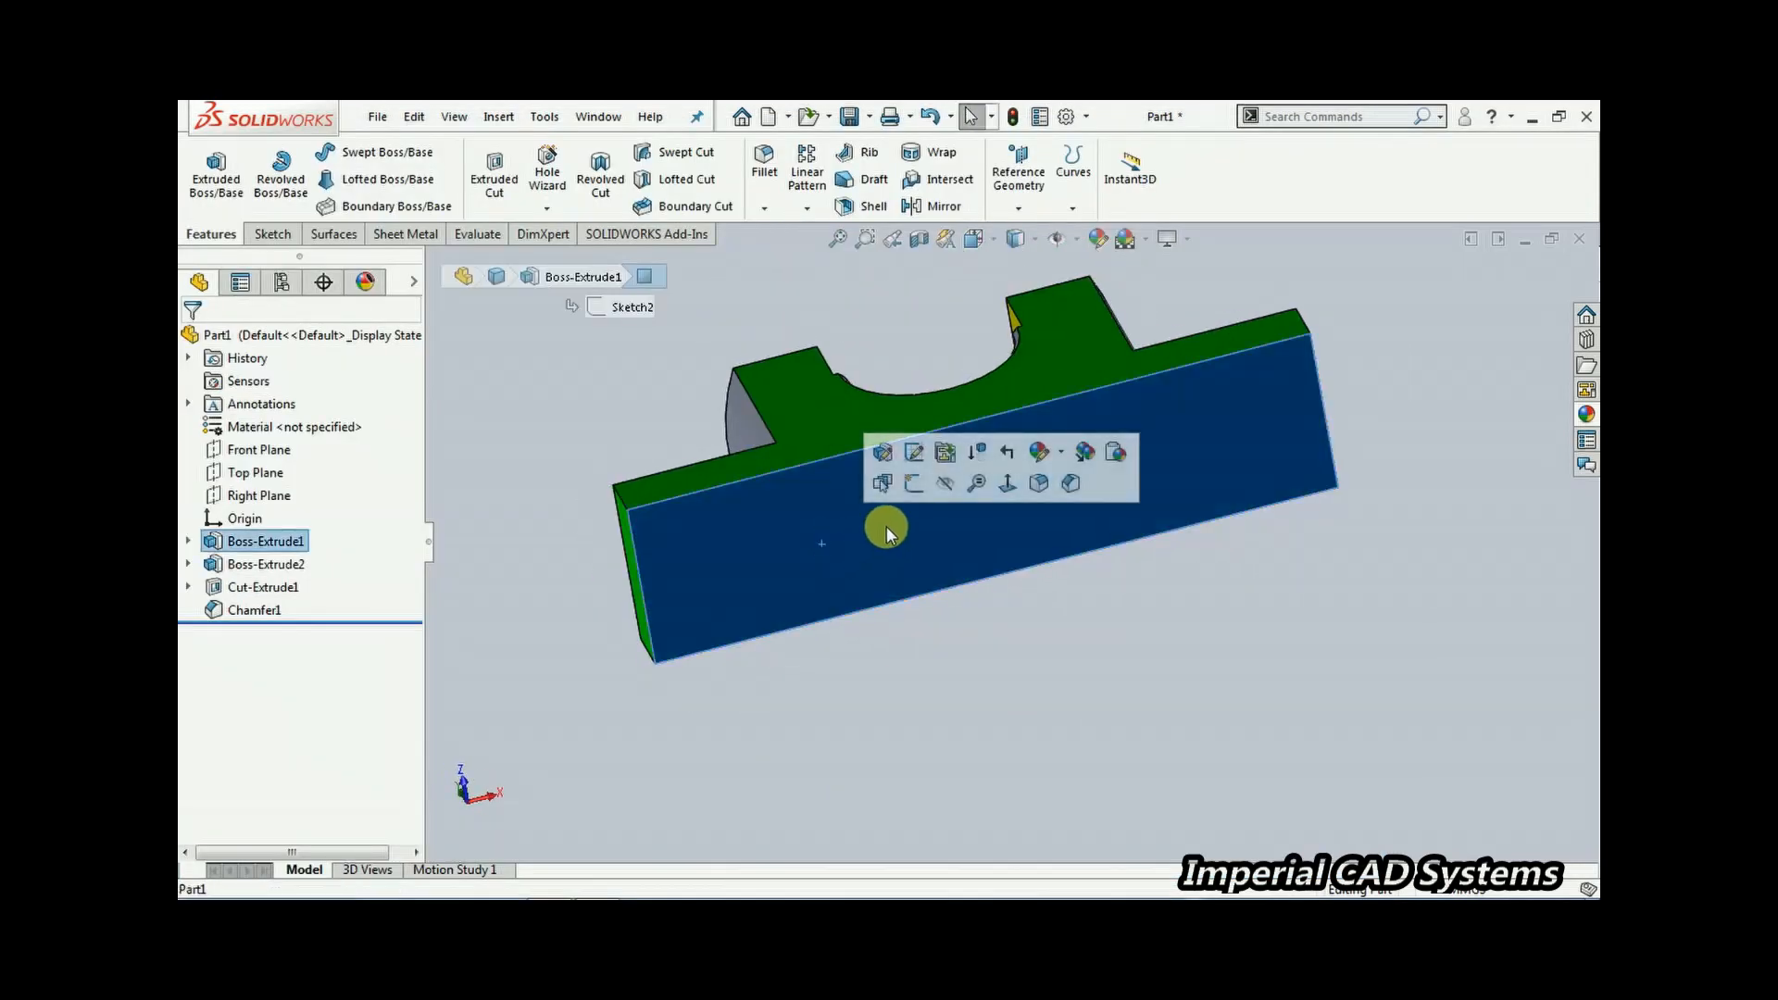
click(914, 585)
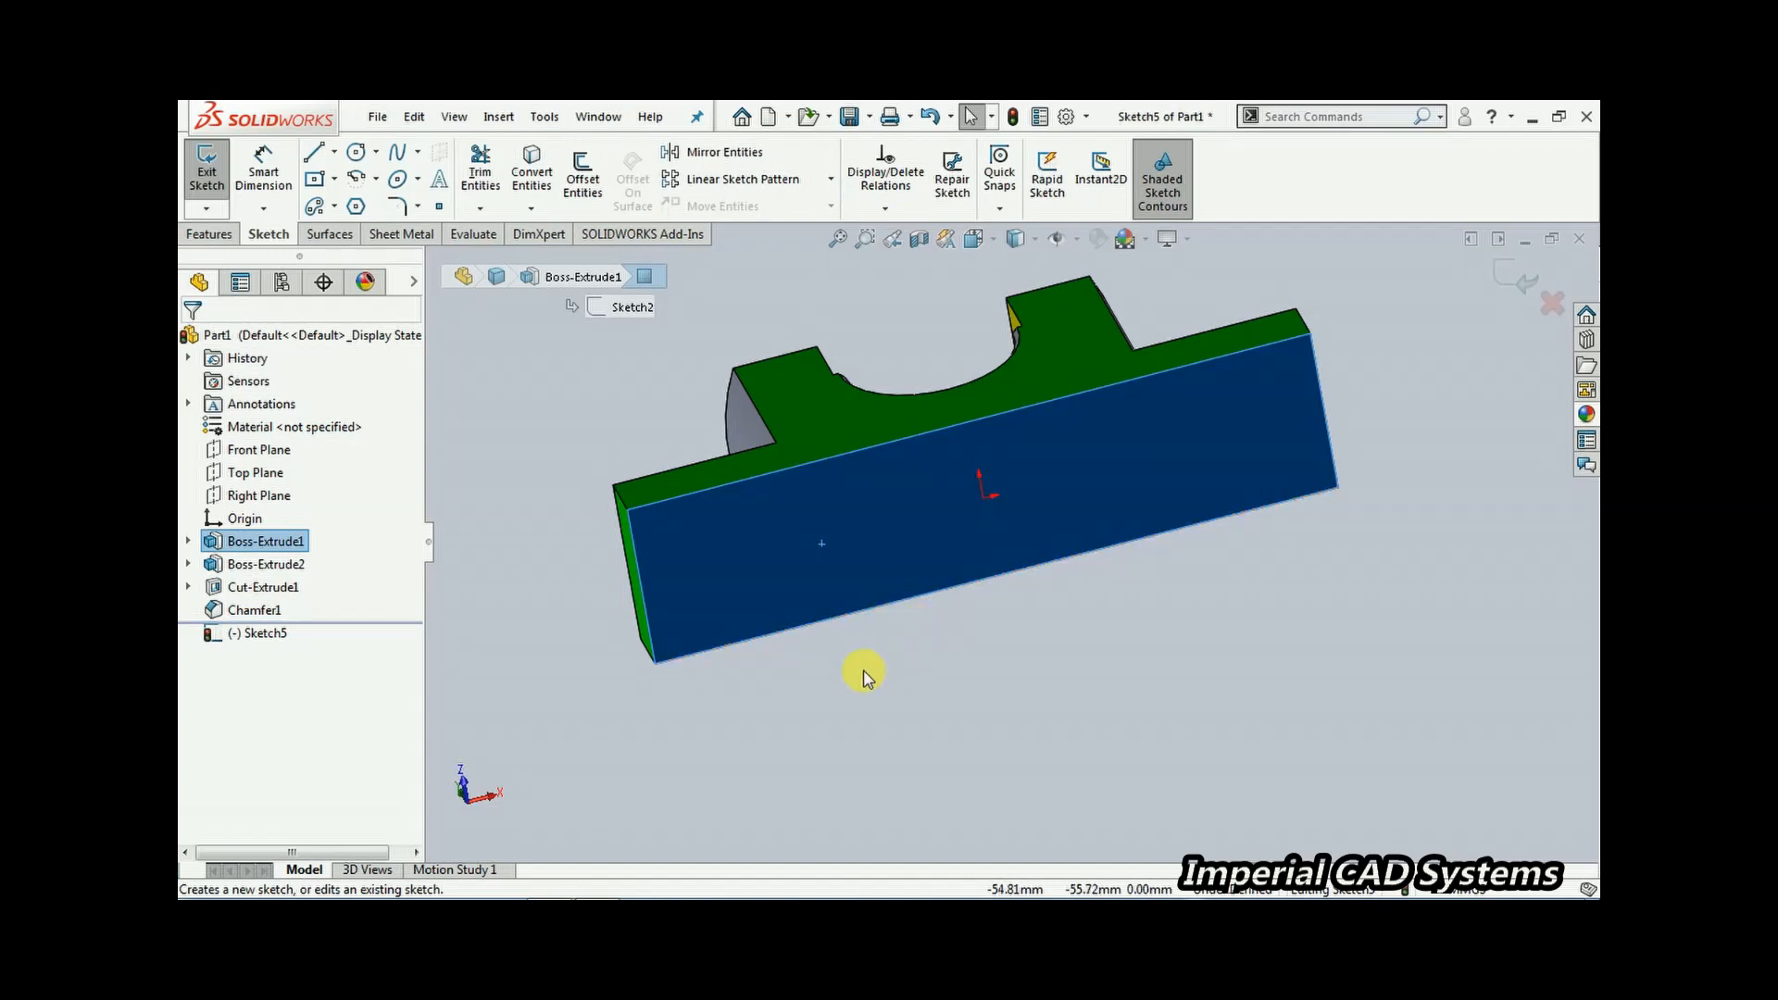
key(ctrl+8)
click(905, 746)
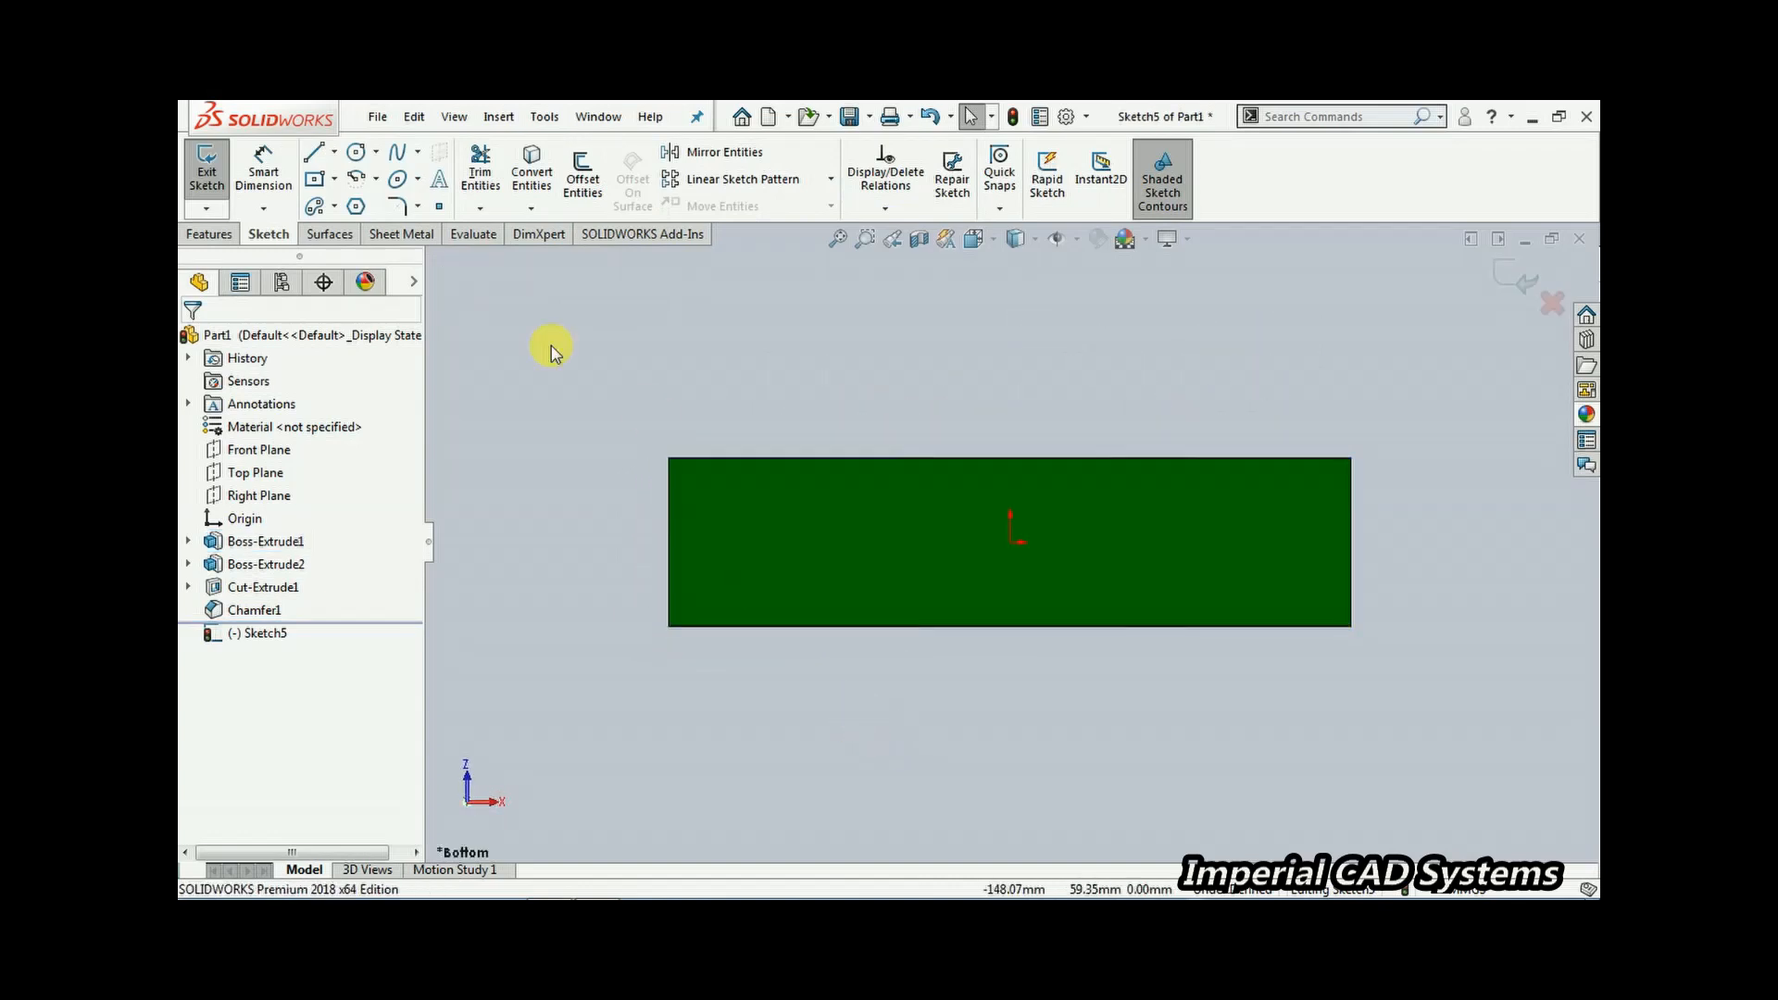
click(335, 183)
click(342, 231)
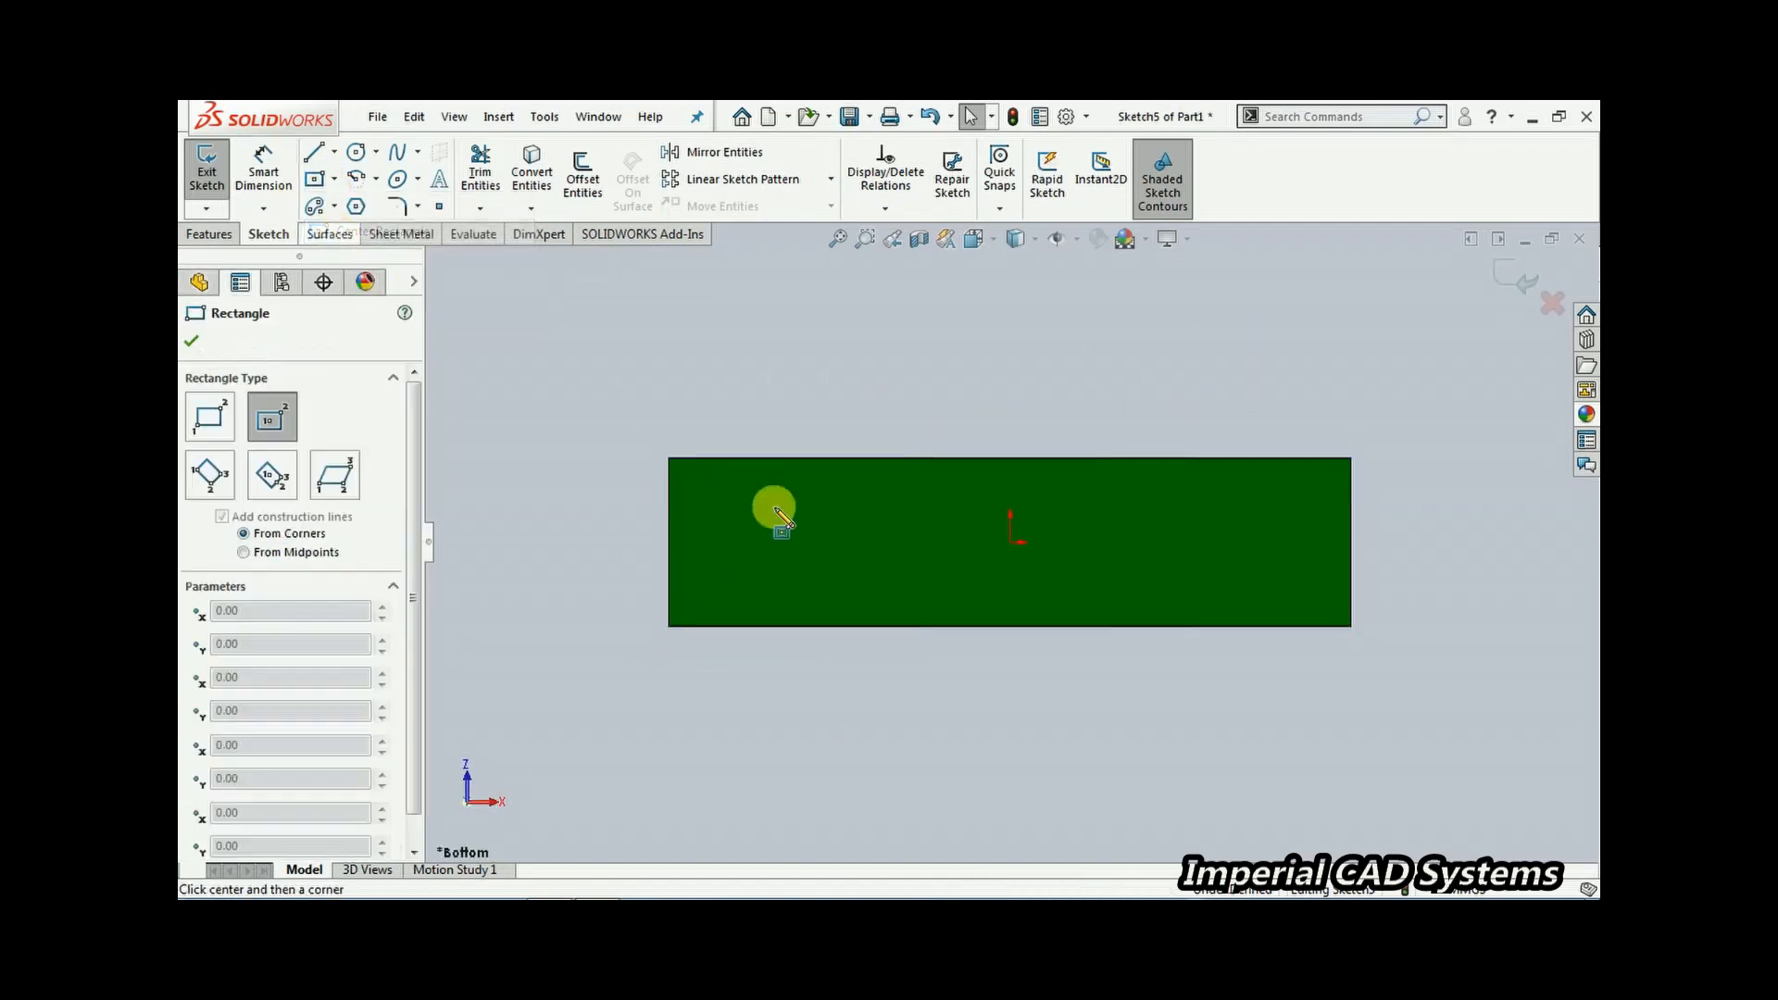
click(709, 493)
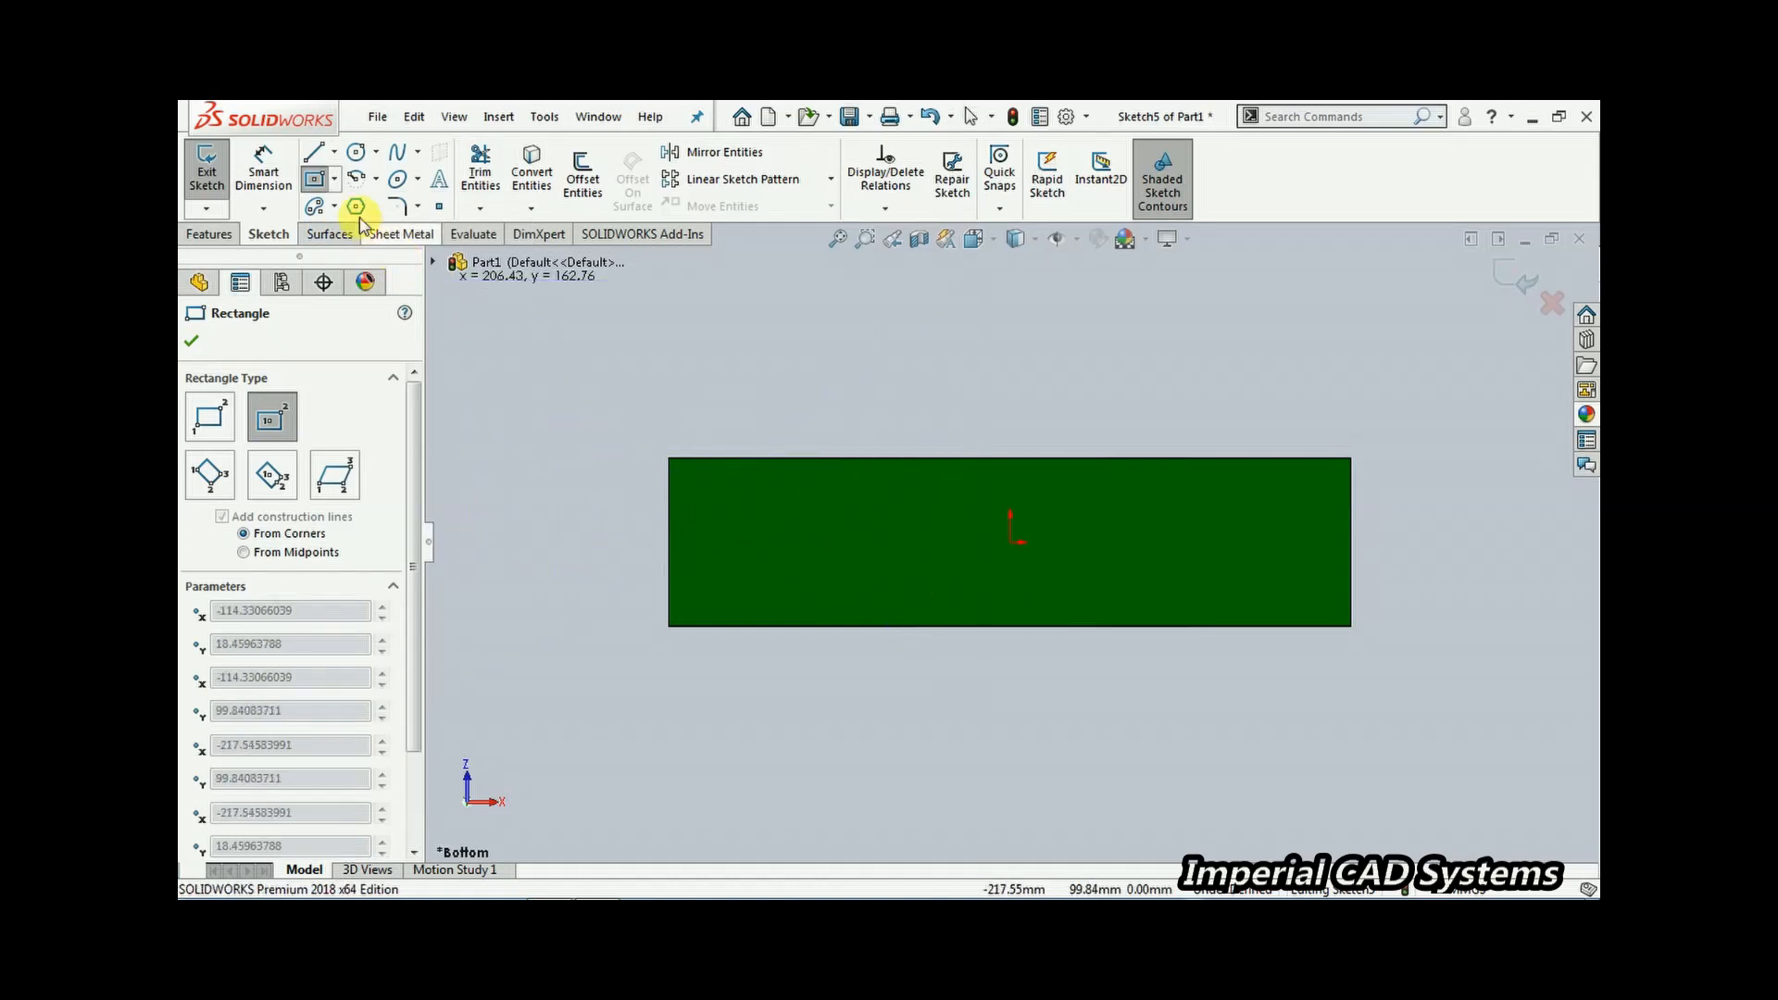
click(335, 181)
click(353, 215)
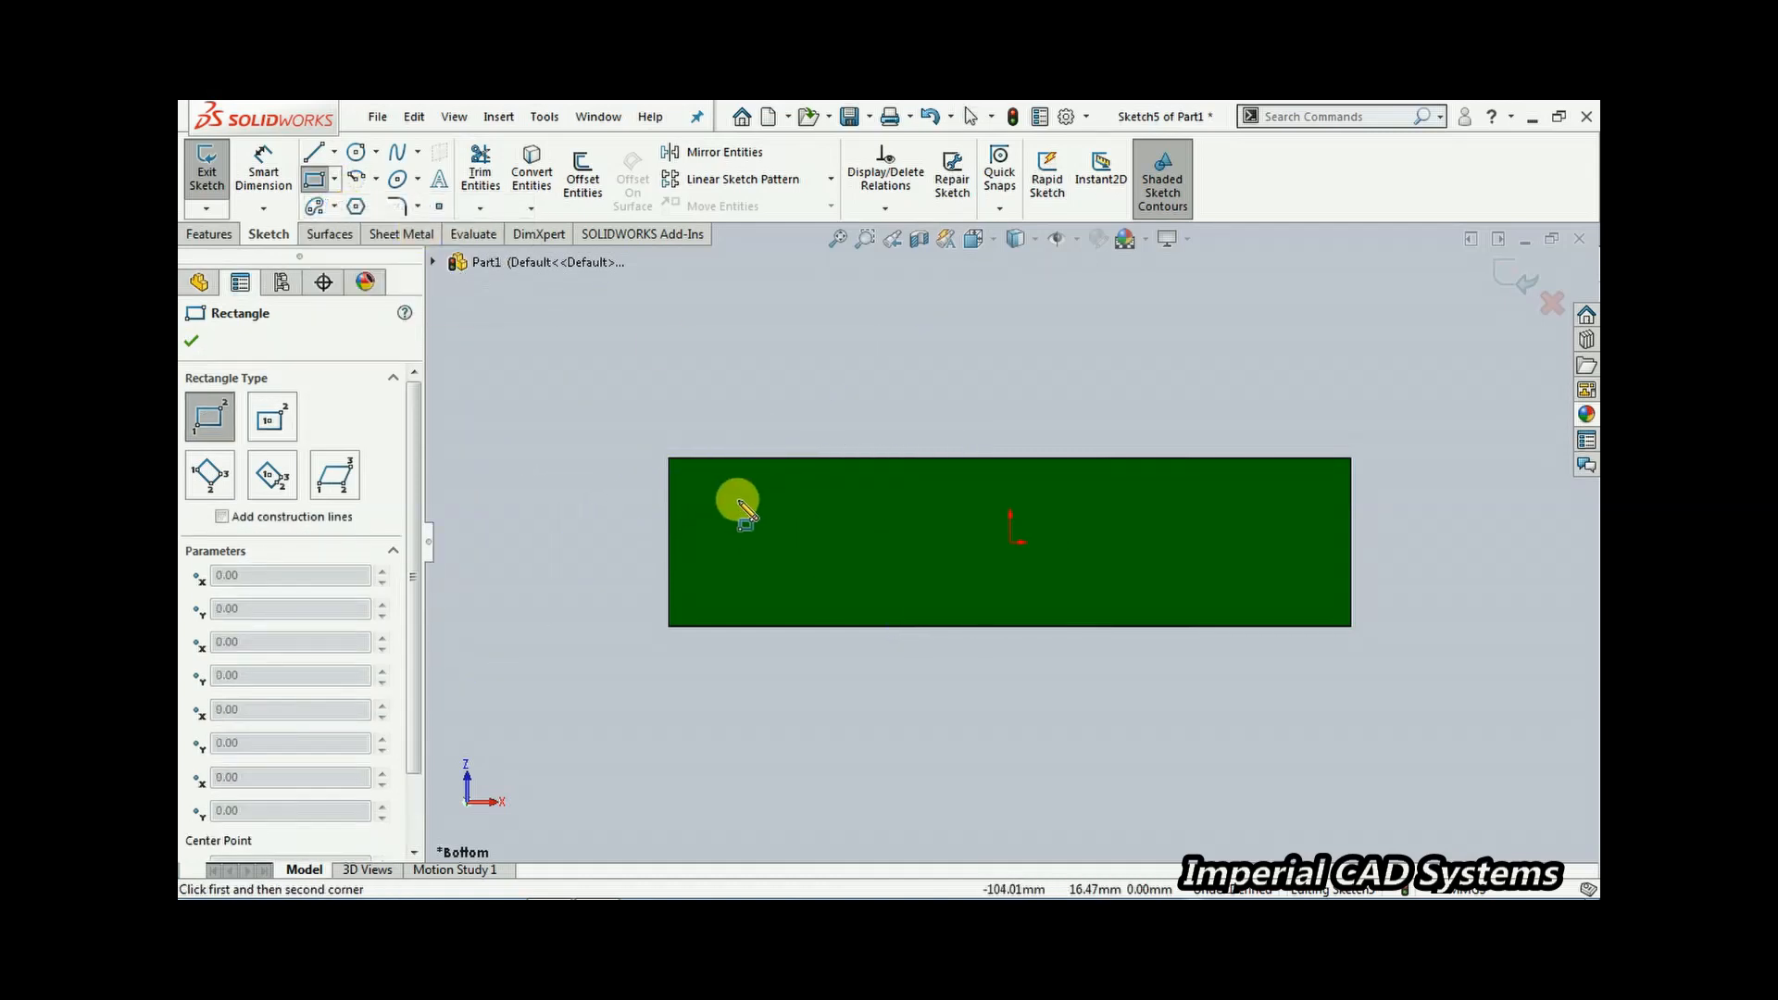
click(737, 500)
click(952, 593)
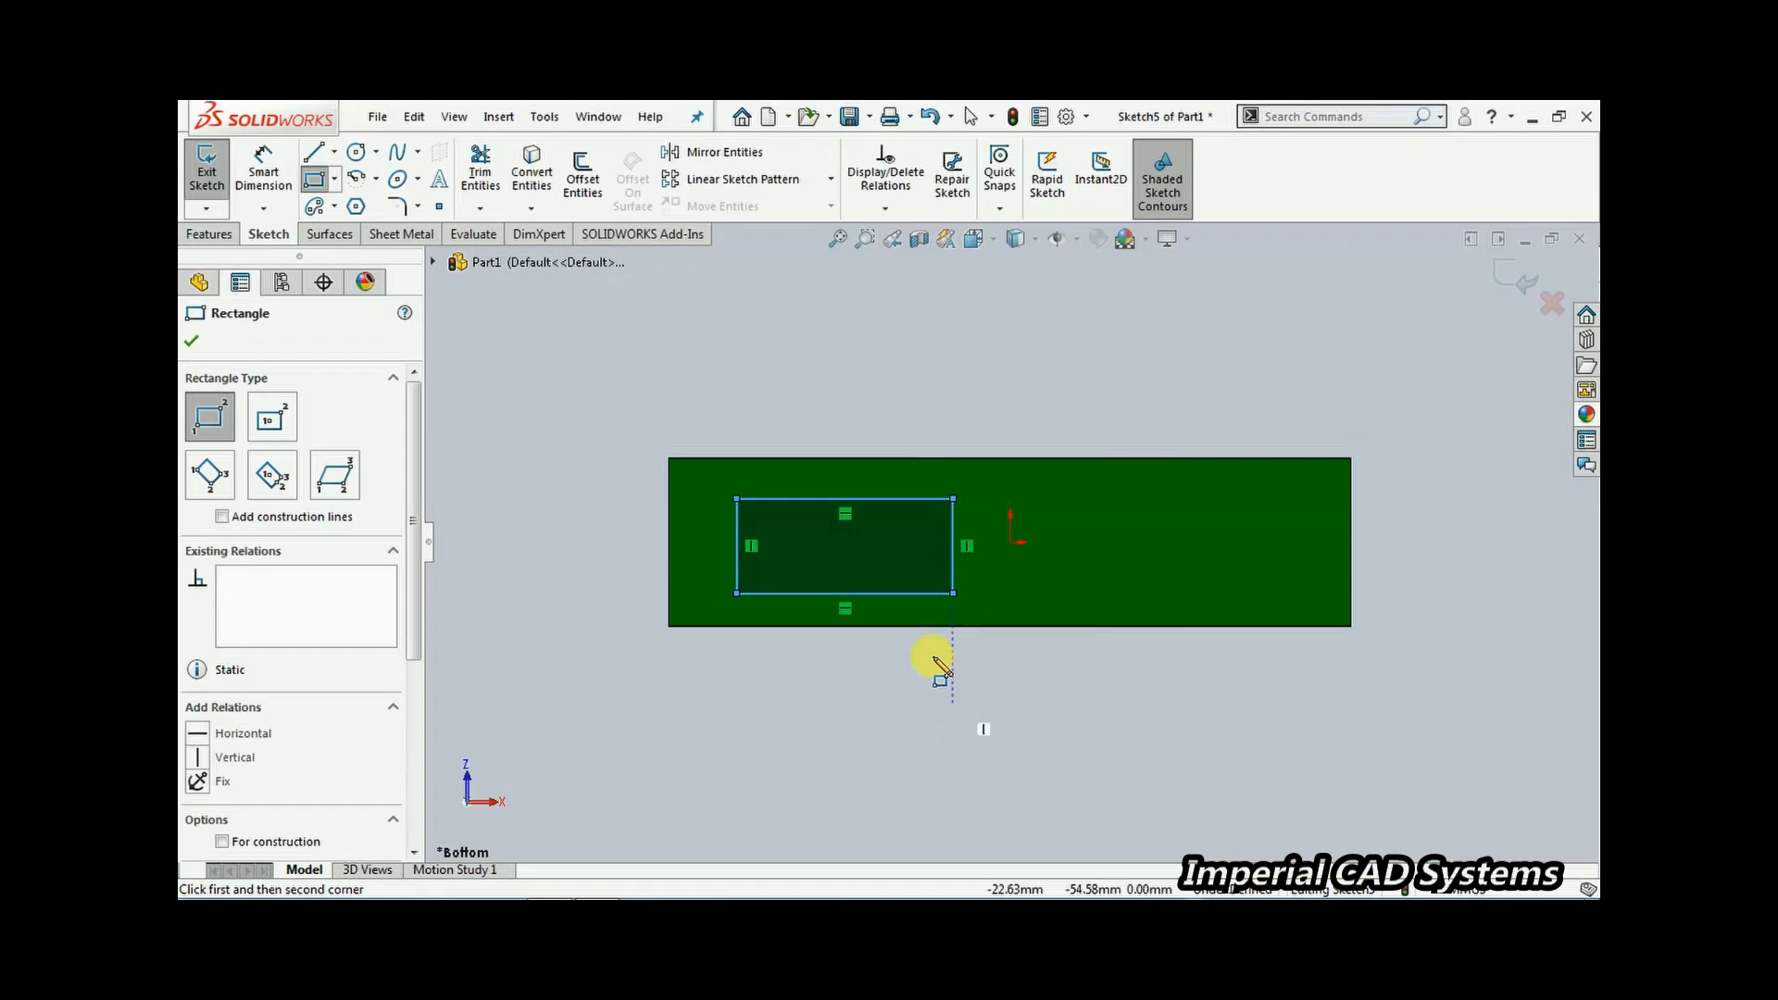
Dimension the rectangle's left edge 12 mm from the base's left edge
click(670, 531)
click(735, 533)
click(707, 394)
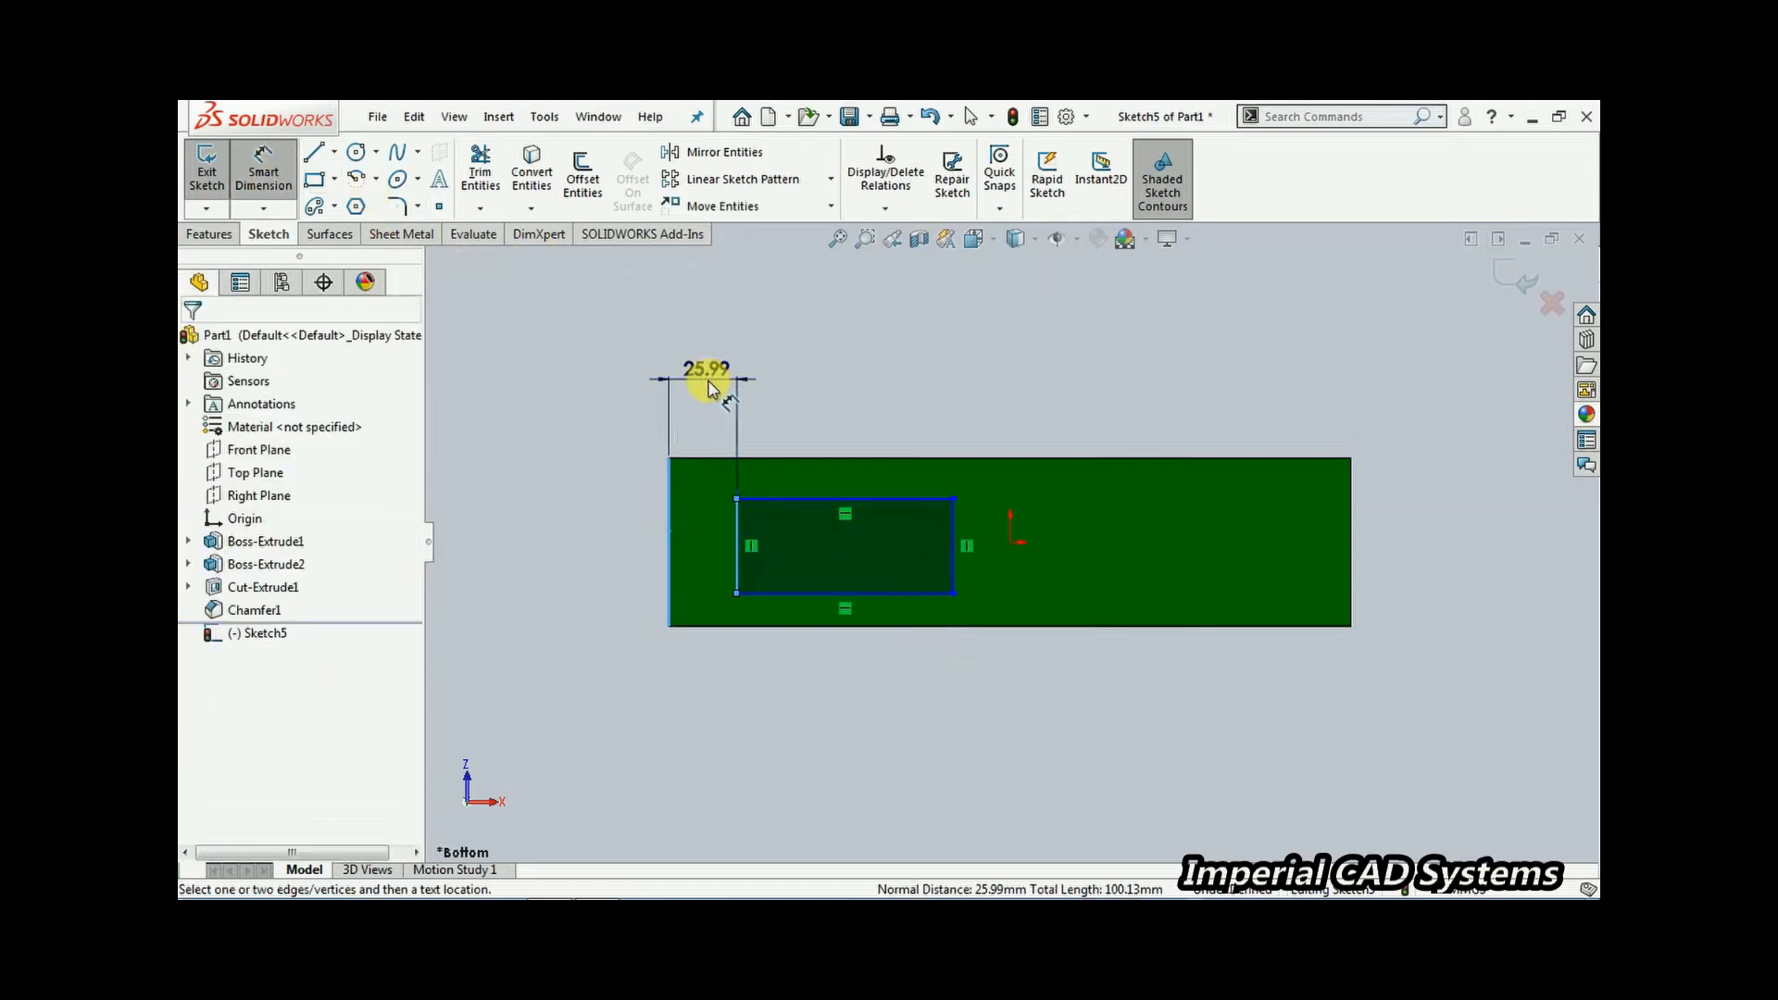
text(12)
key(Return)
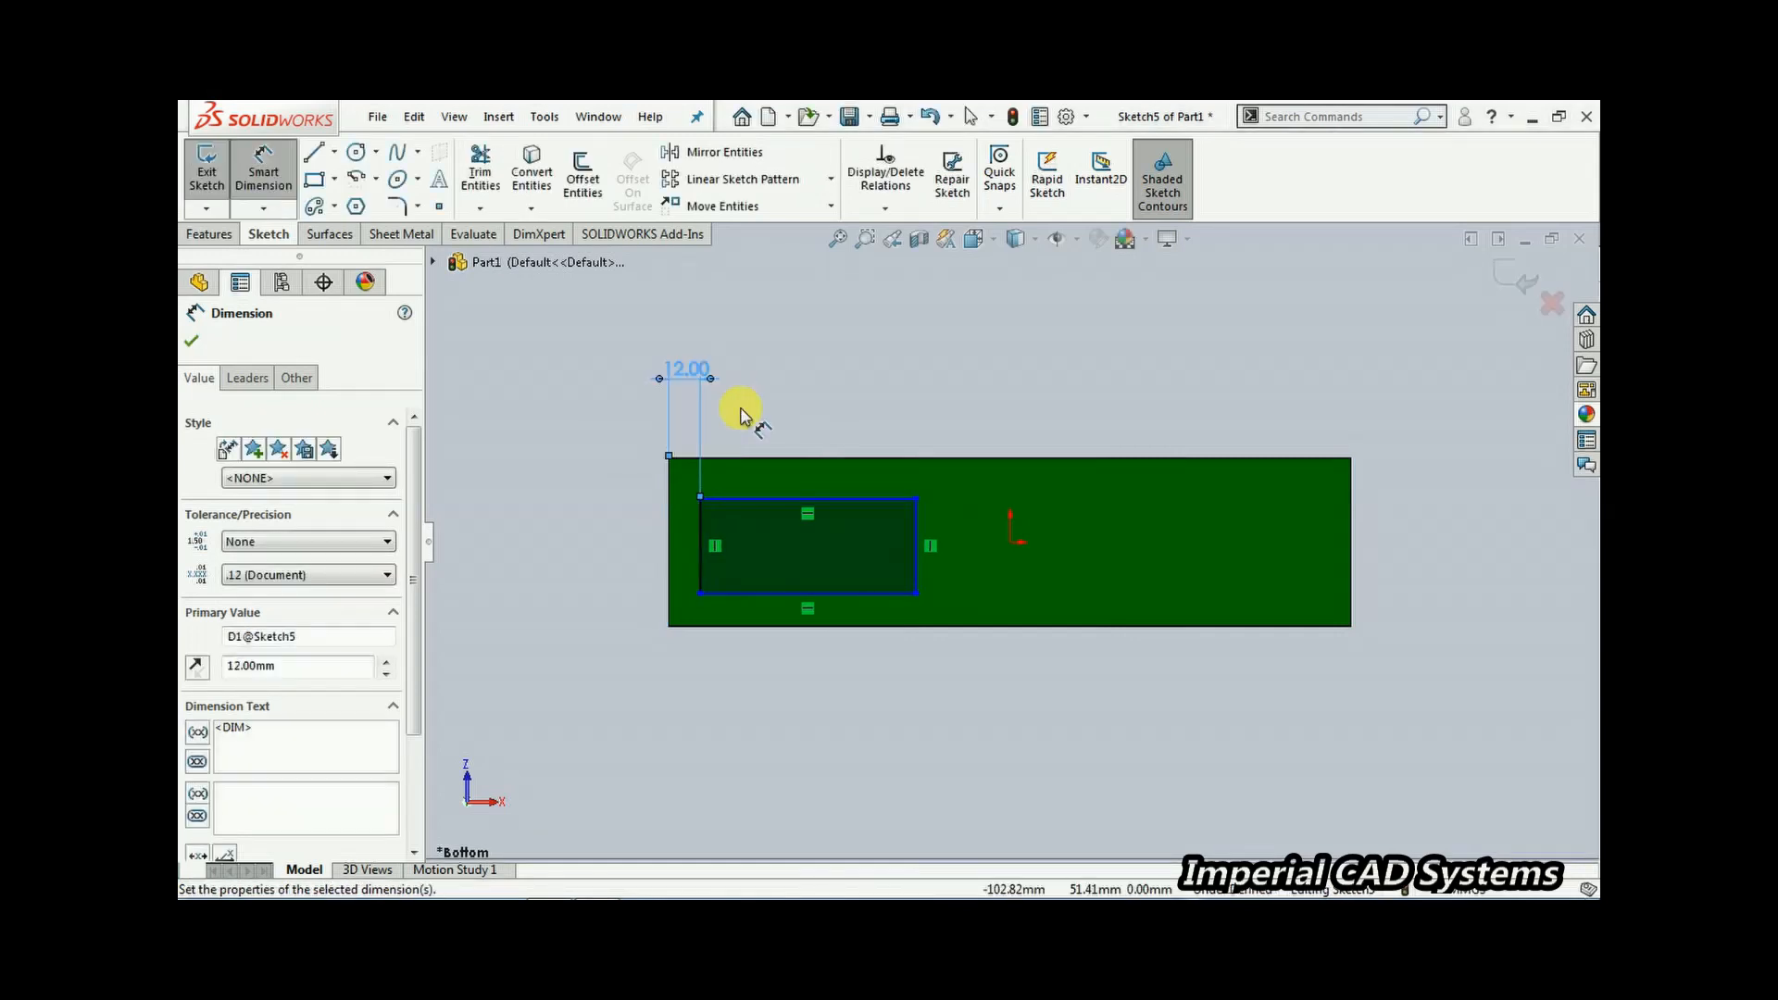
Set the rectangle's height to 40 mm
click(701, 543)
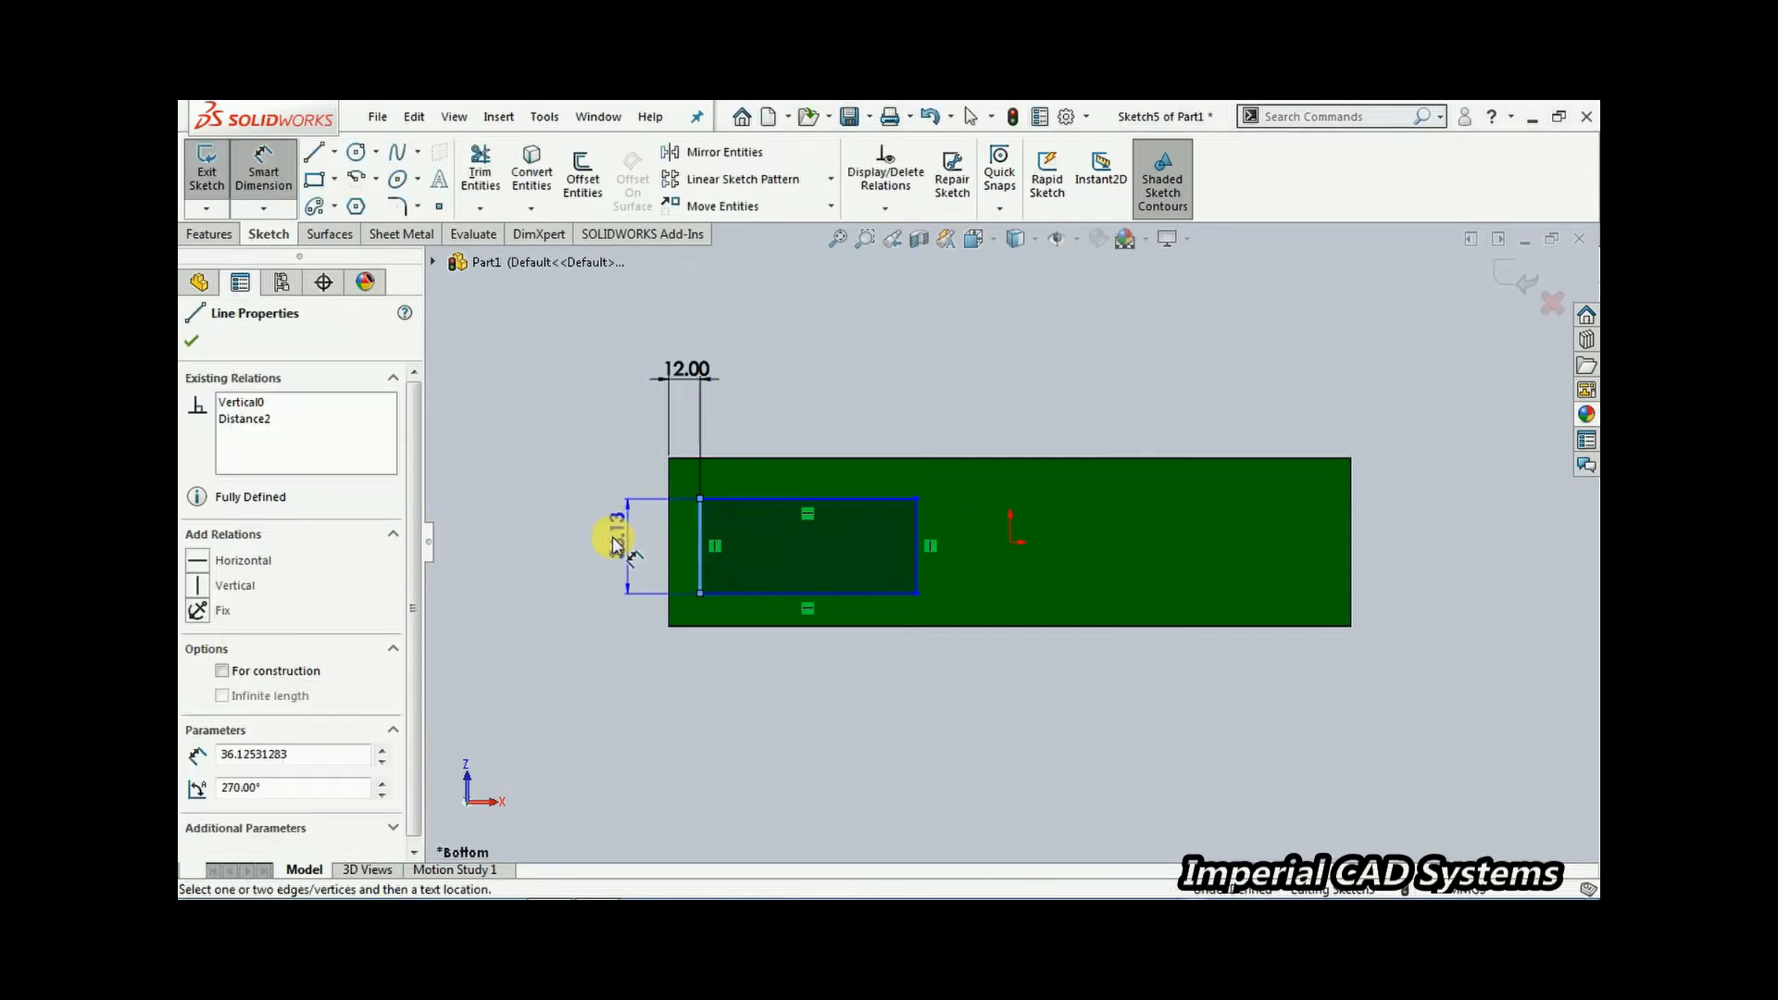
click(608, 548)
text(40)
key(Return)
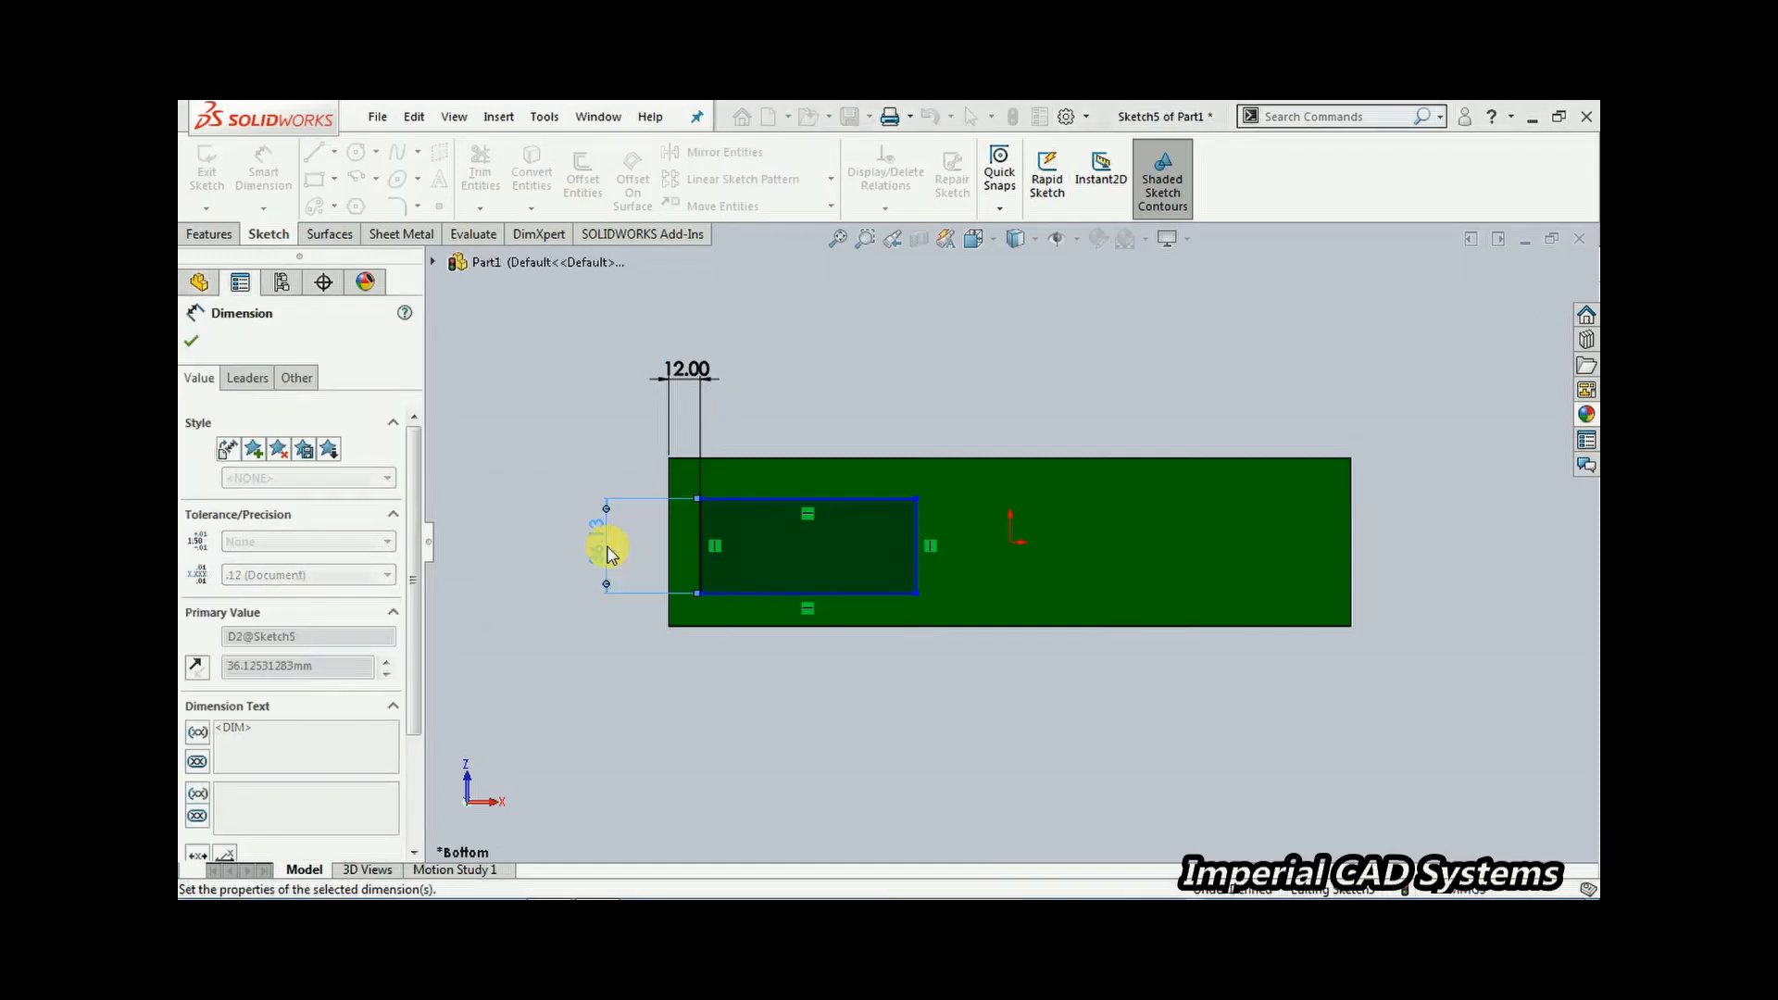
Dimension the rectangle's bottom edge 20 mm from the origin
click(1012, 544)
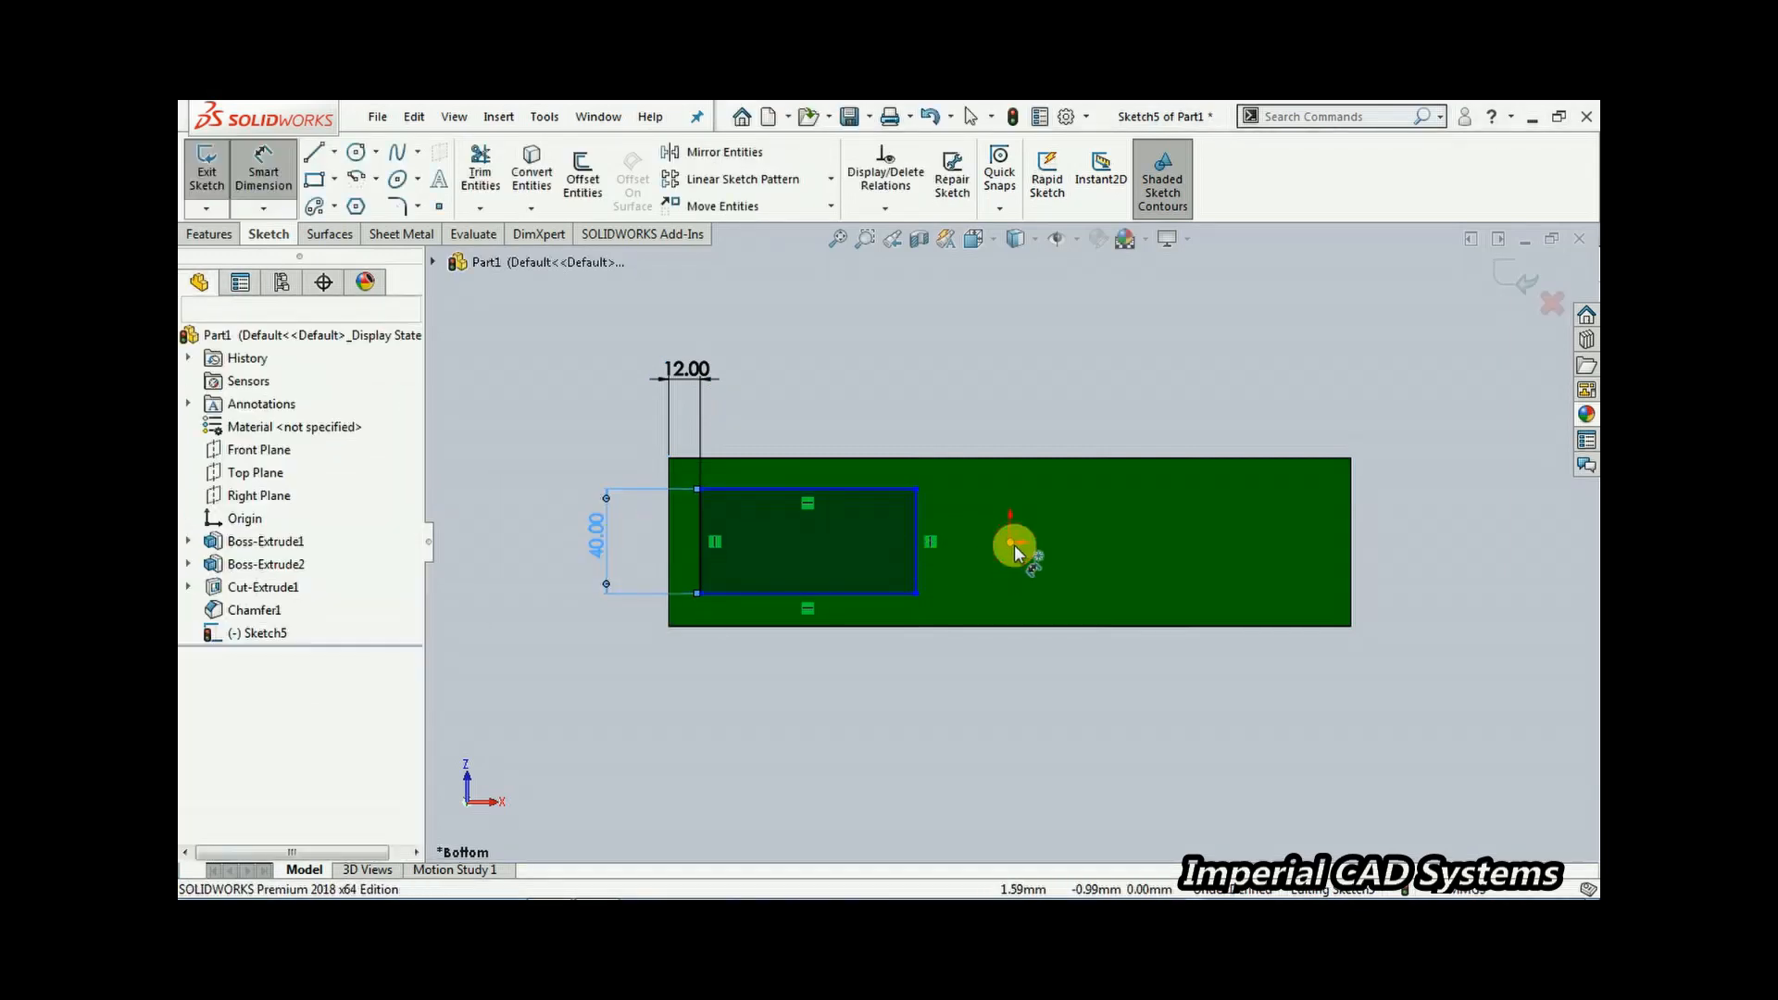
click(887, 594)
click(648, 560)
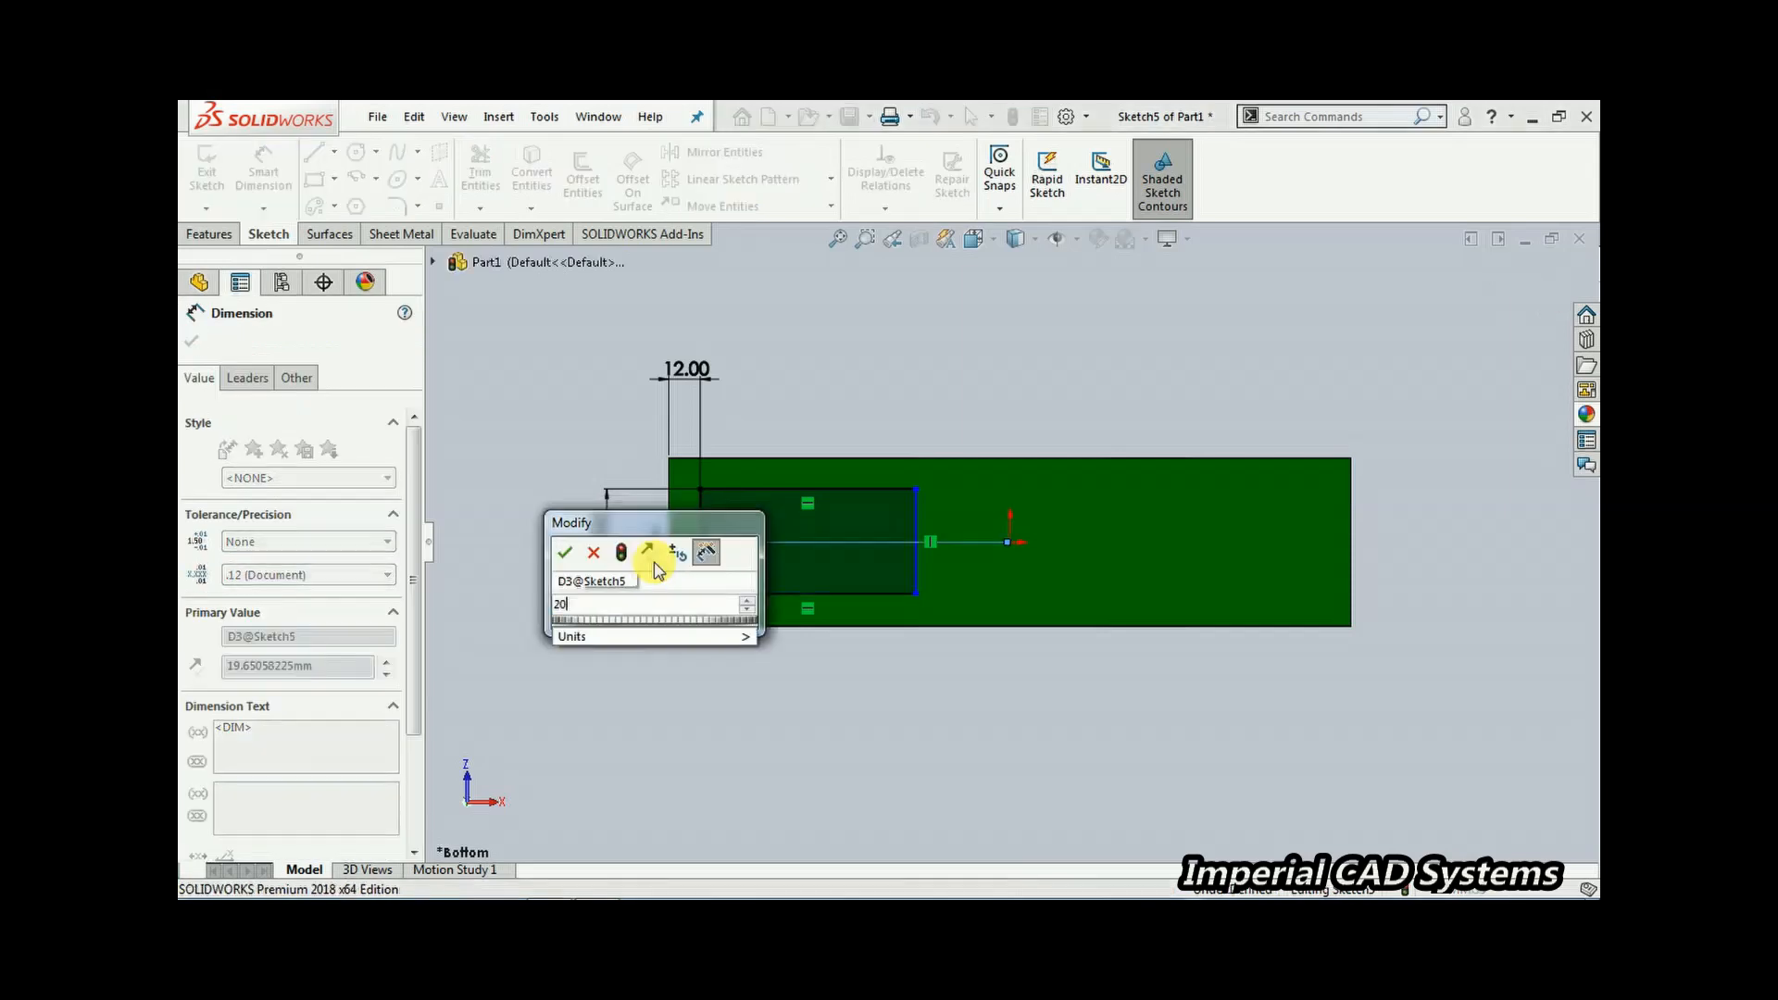
text(20)
key(Return)
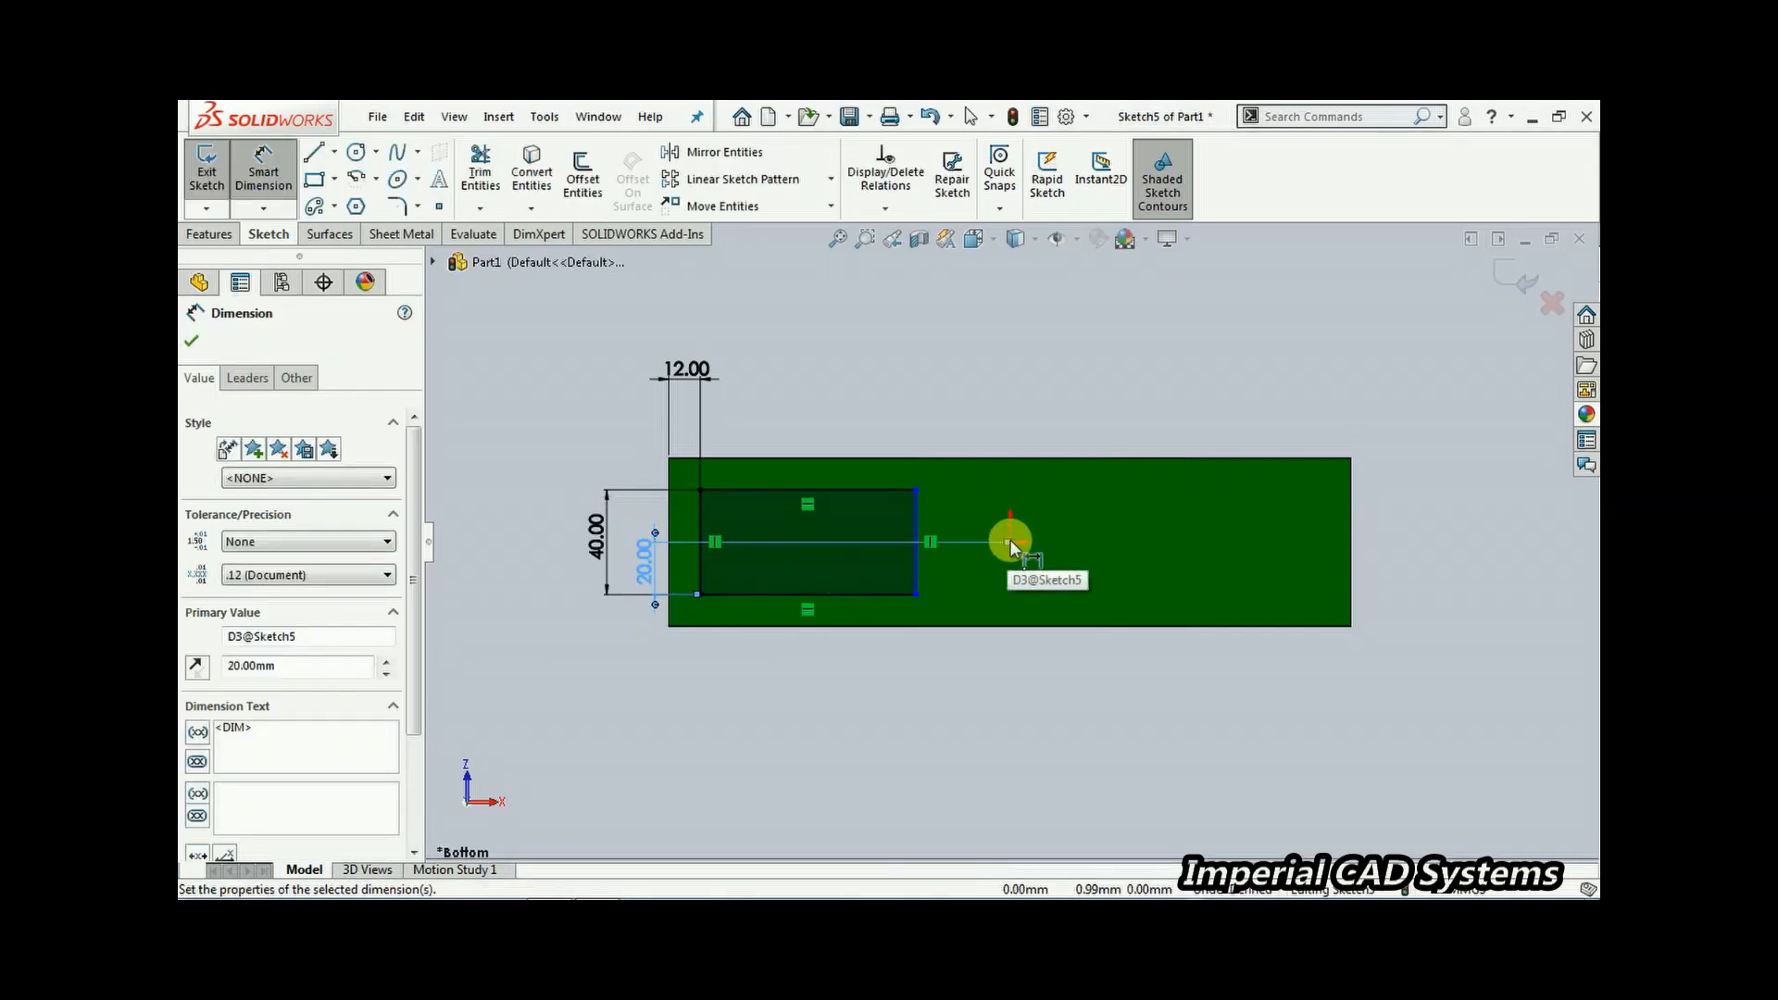
Dimension the rectangle's right edge 6 mm from the origin, checking the reference drawing for the value
click(868, 362)
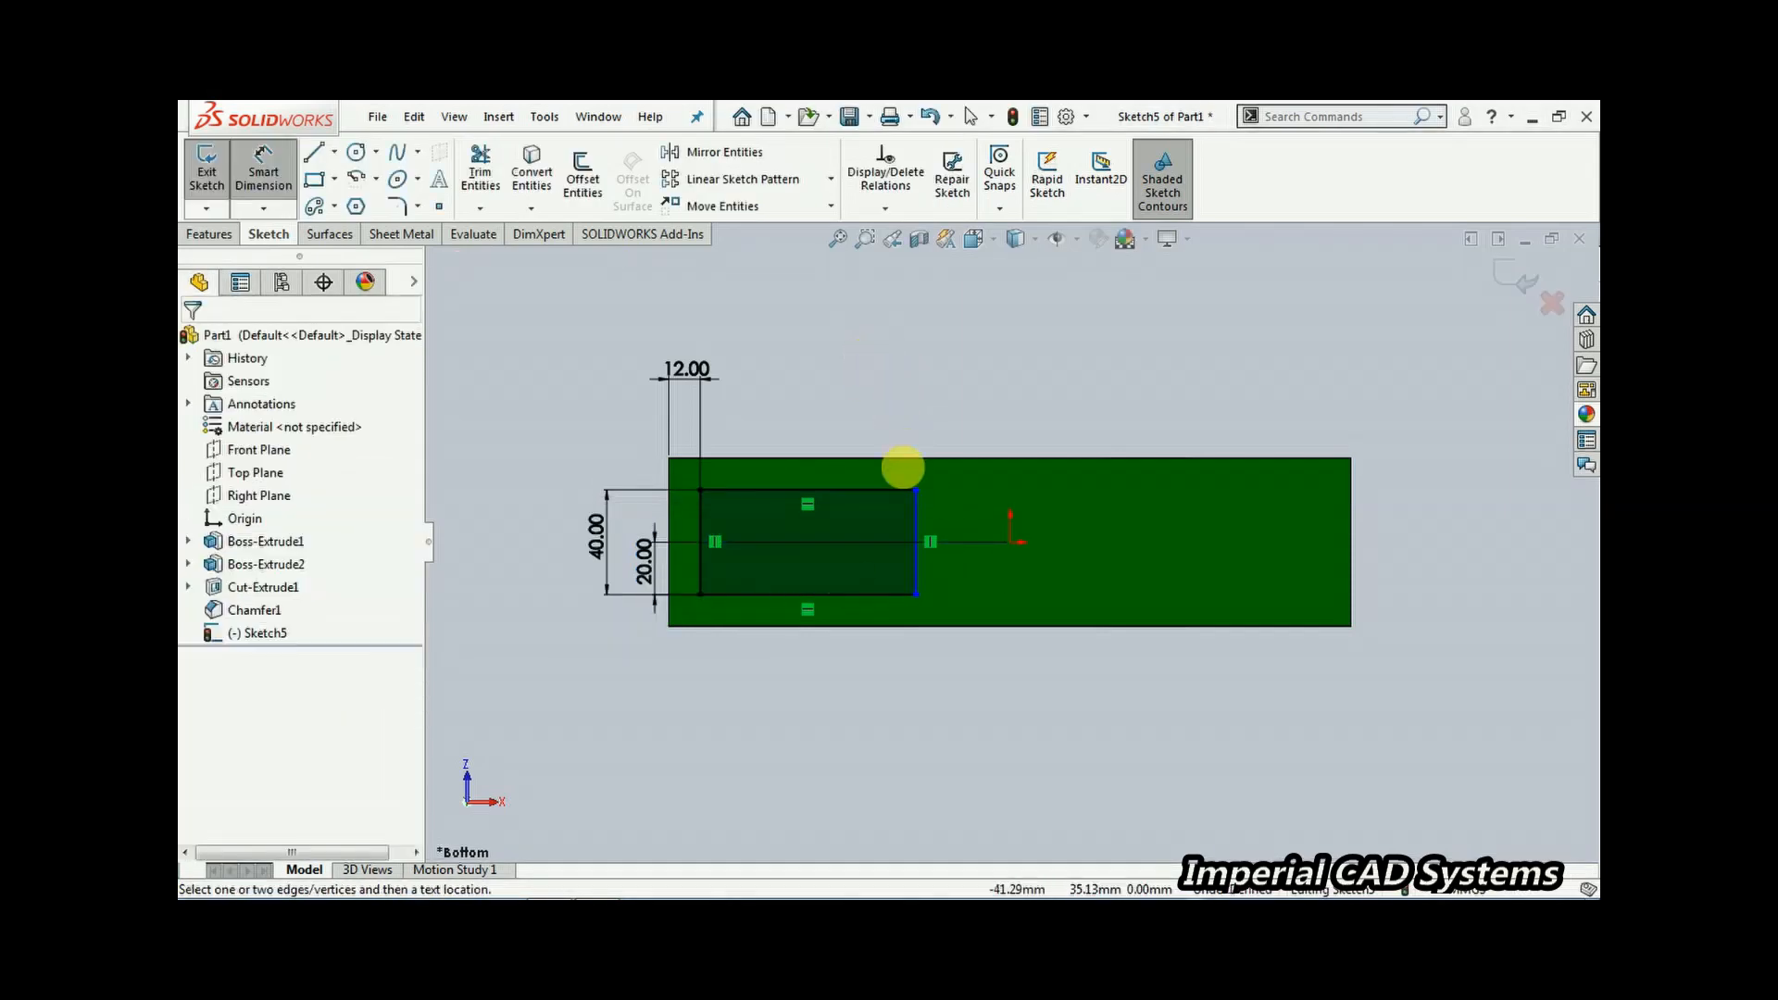
click(915, 523)
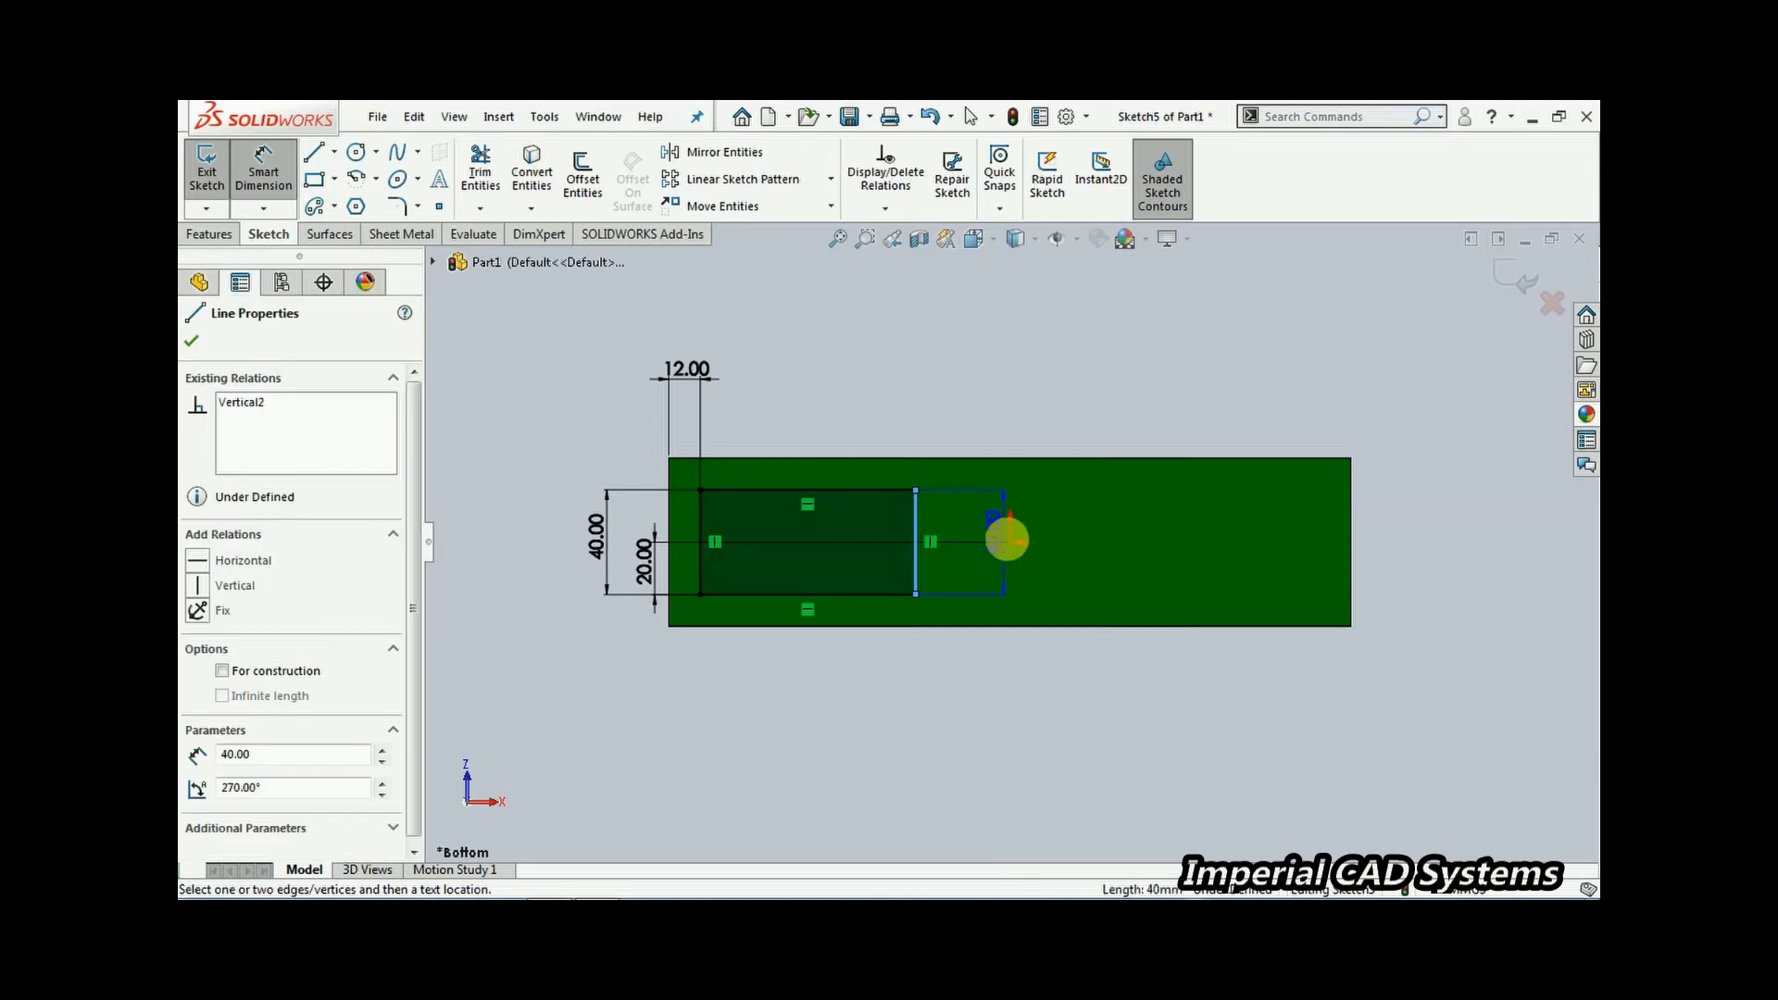
click(1008, 539)
click(960, 387)
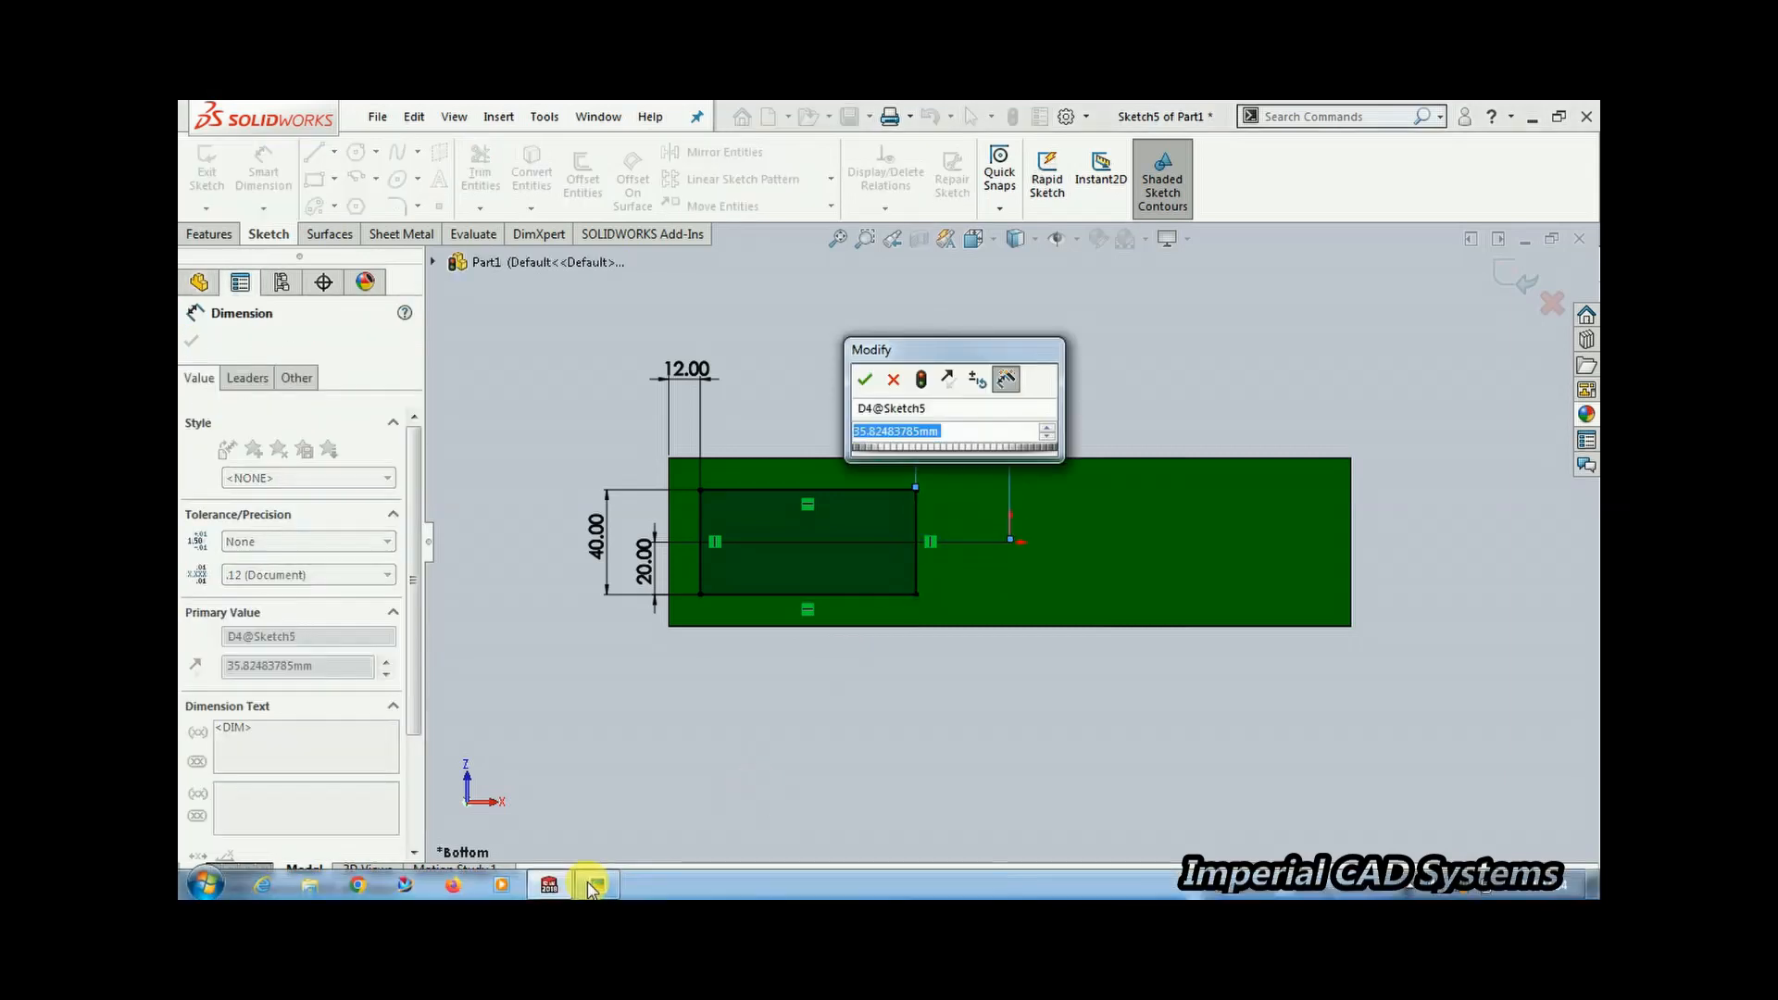
click(594, 885)
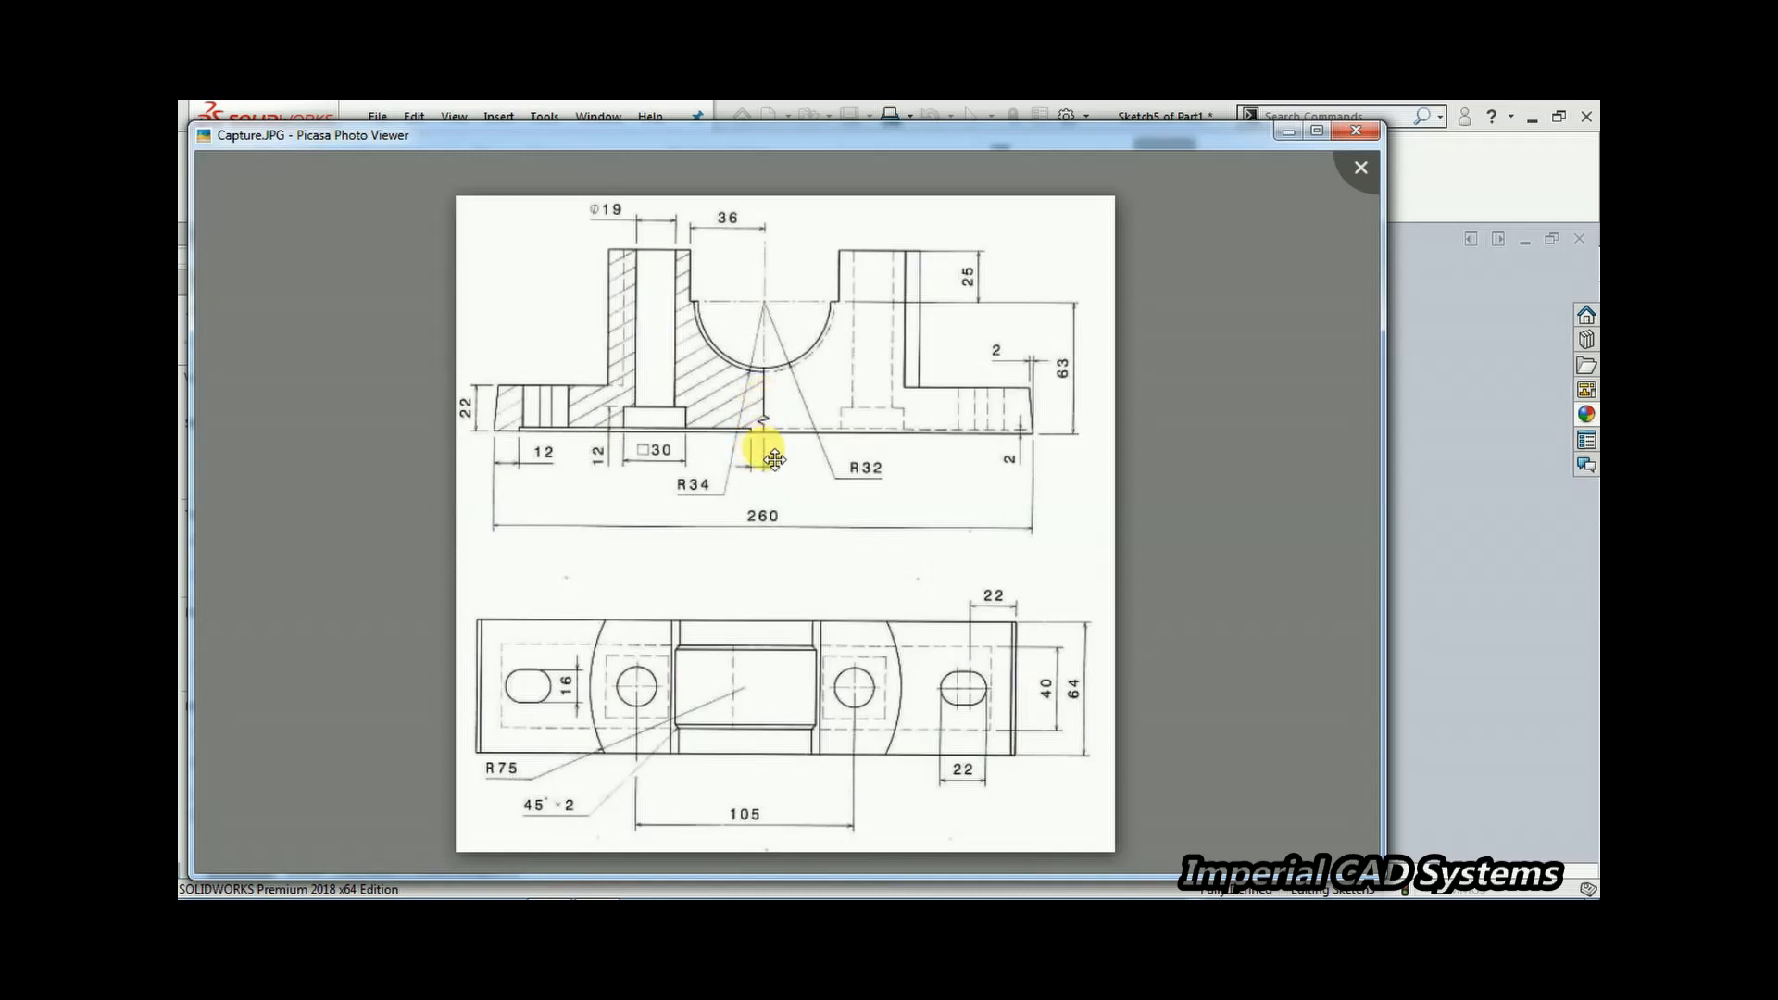
click(546, 887)
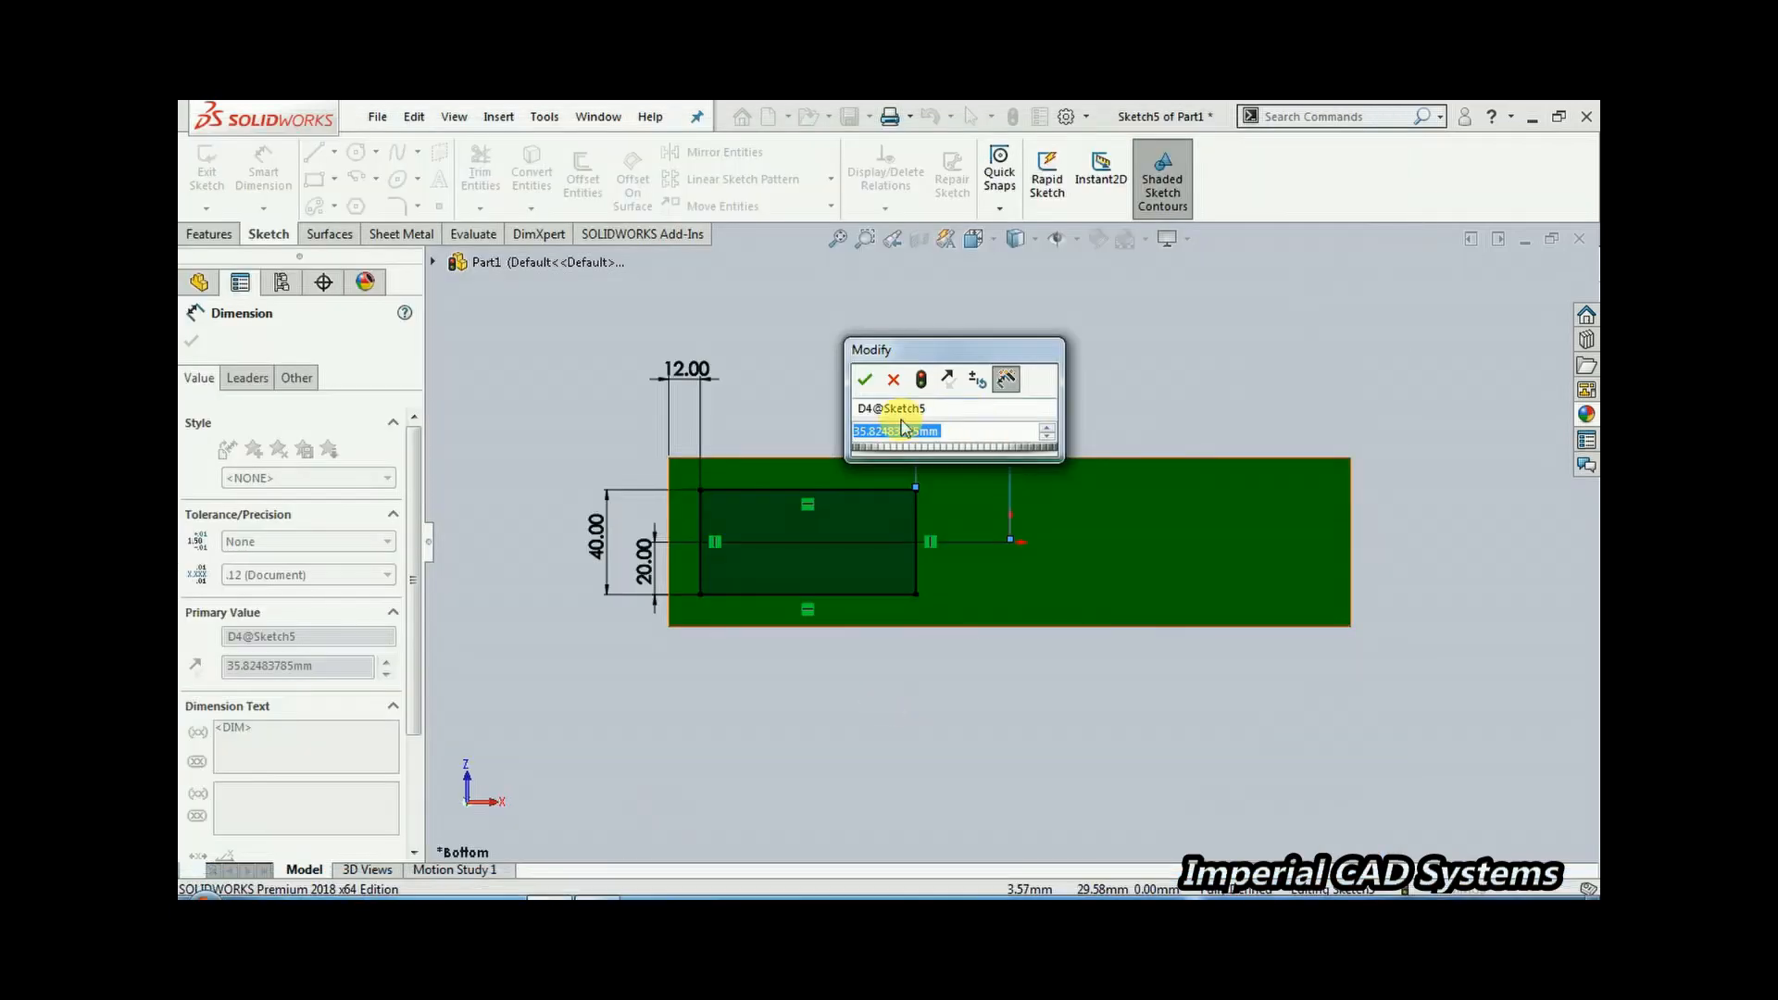
text(6)
key(Return)
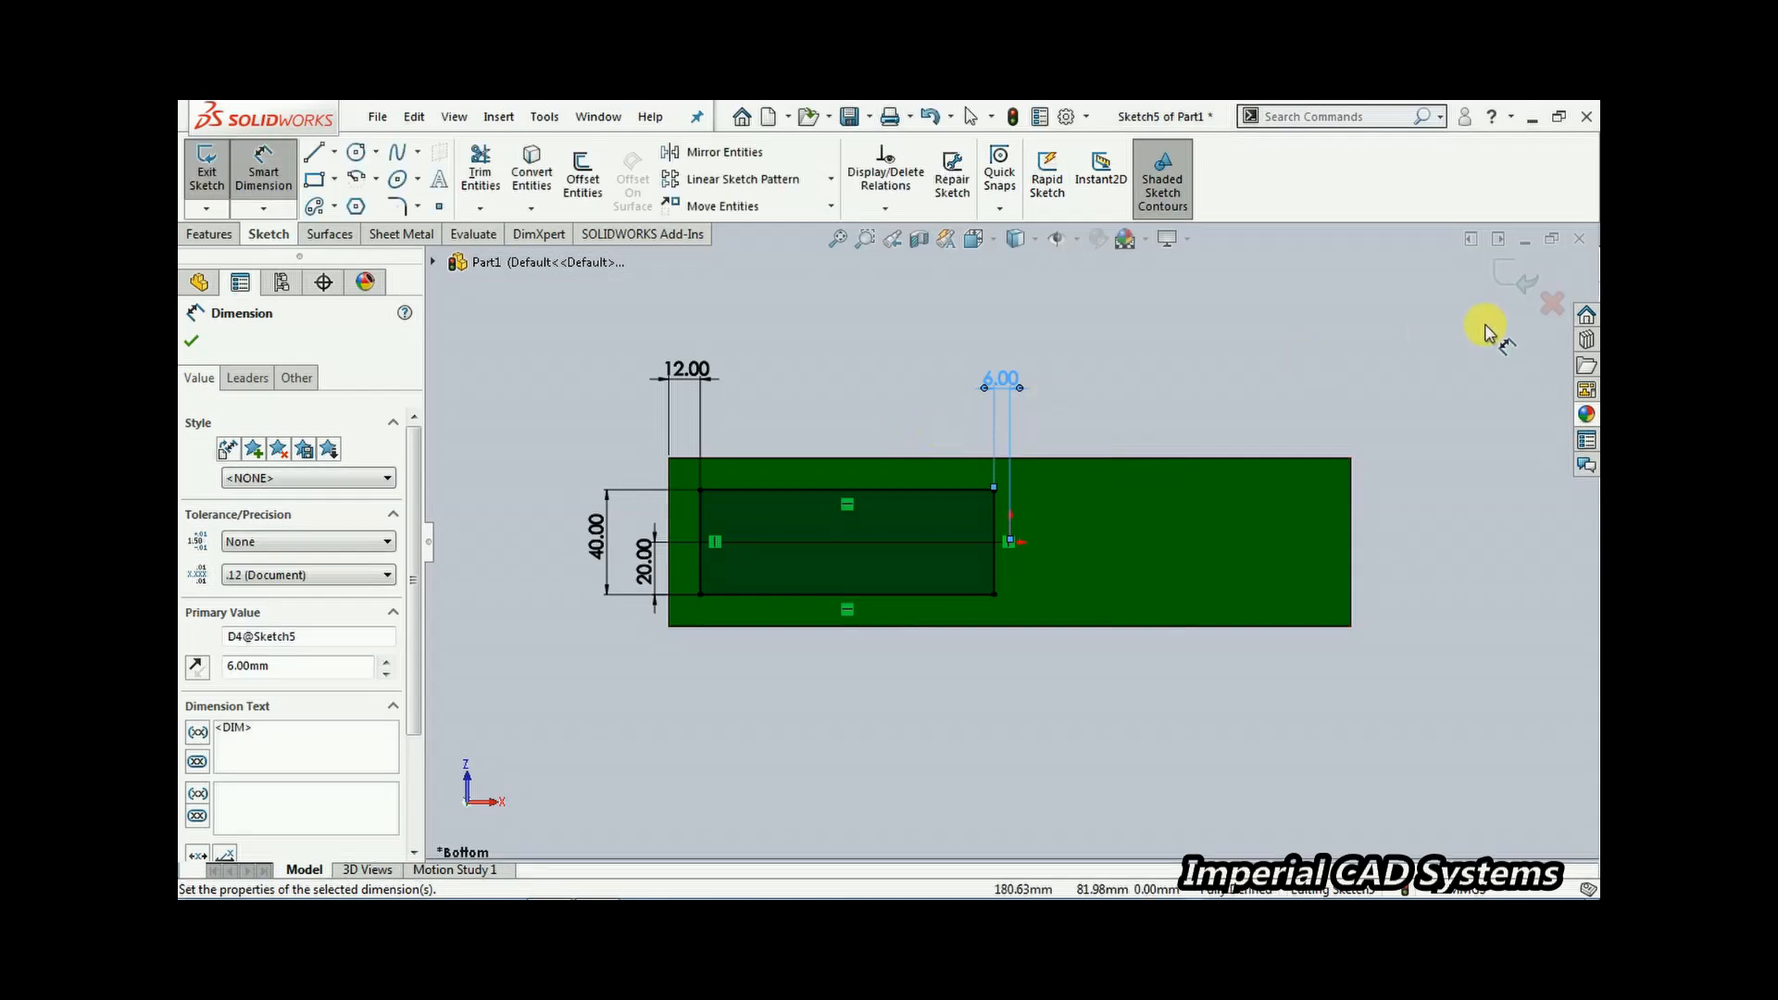
Exit the sketch and cut-extrude the rectangle 2 mm deep into the base's bottom
click(1512, 271)
middle_drag(989, 426, 900, 518)
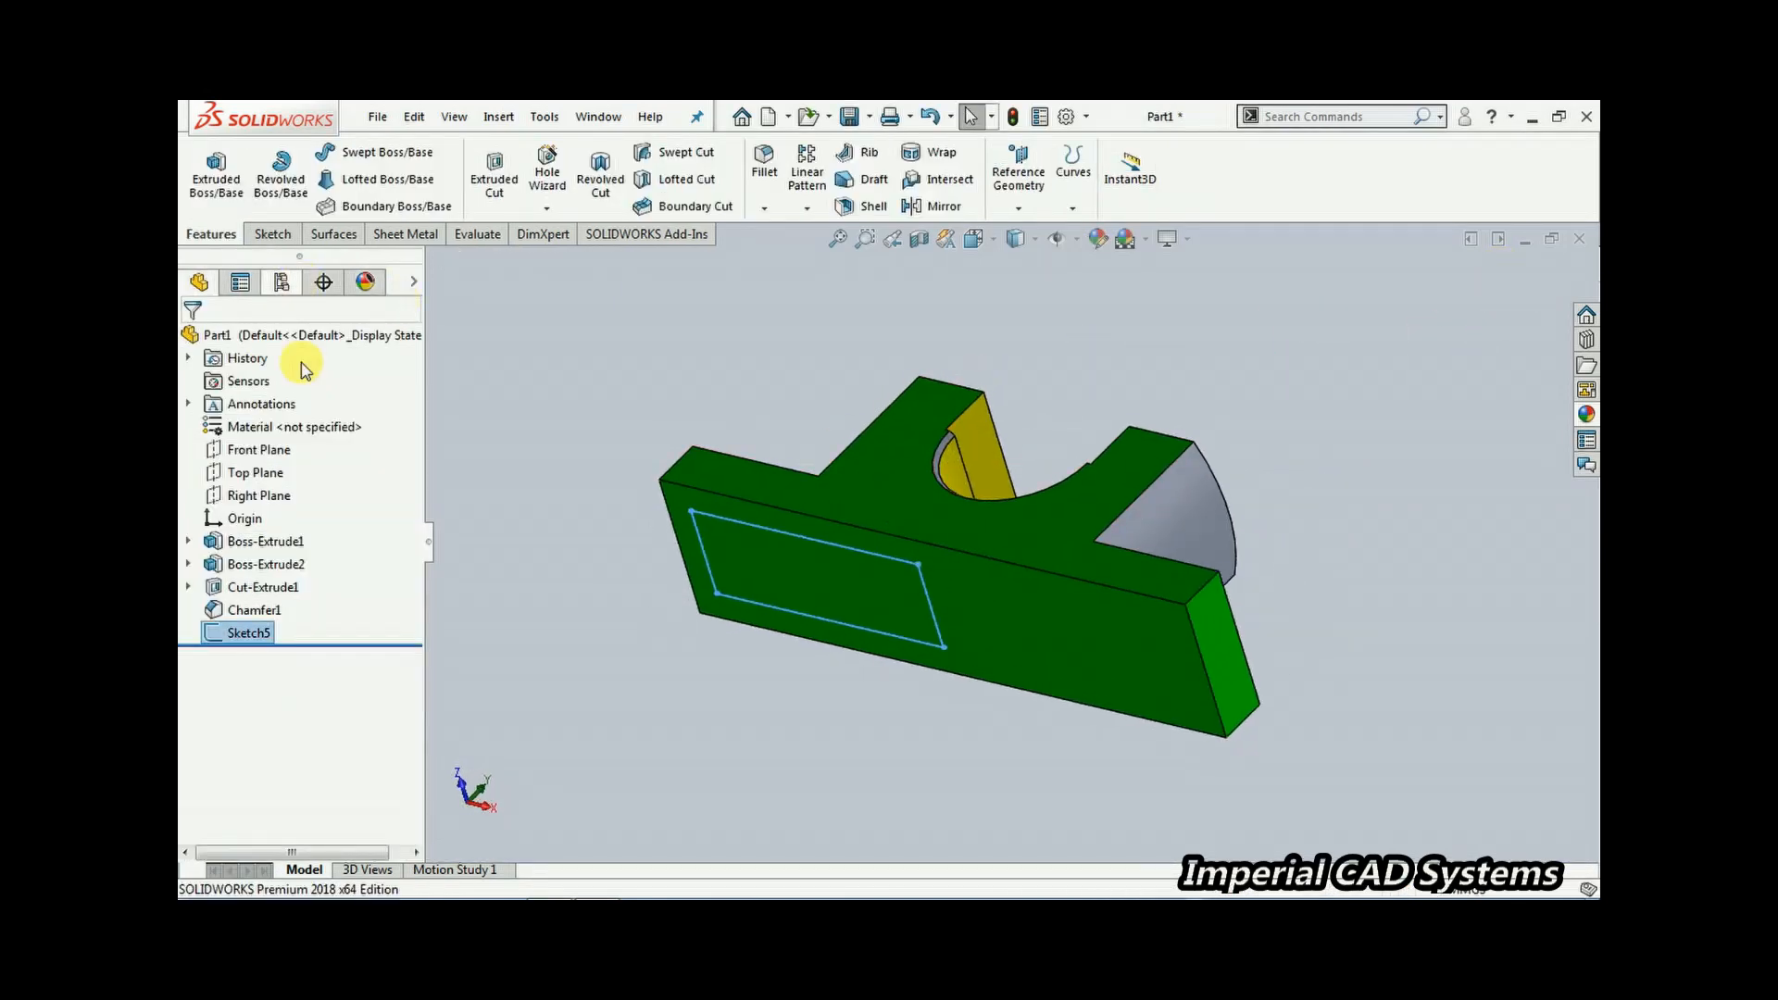
click(495, 176)
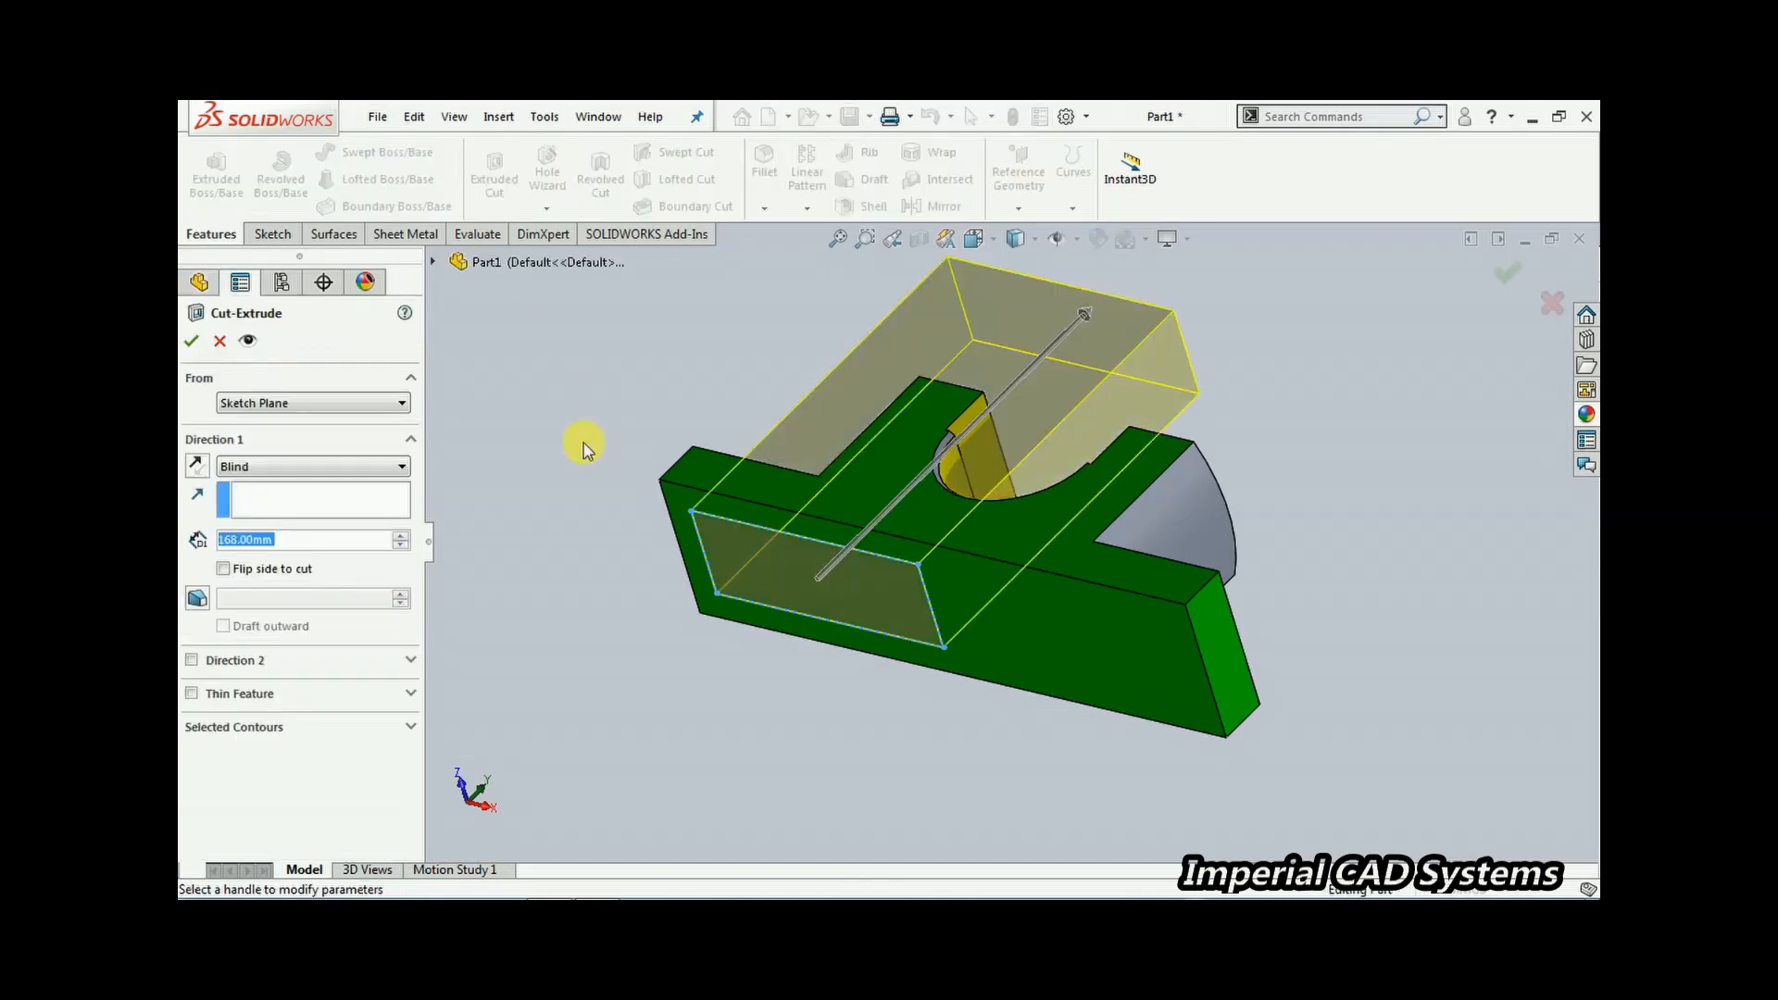
text(2)
key(Return)
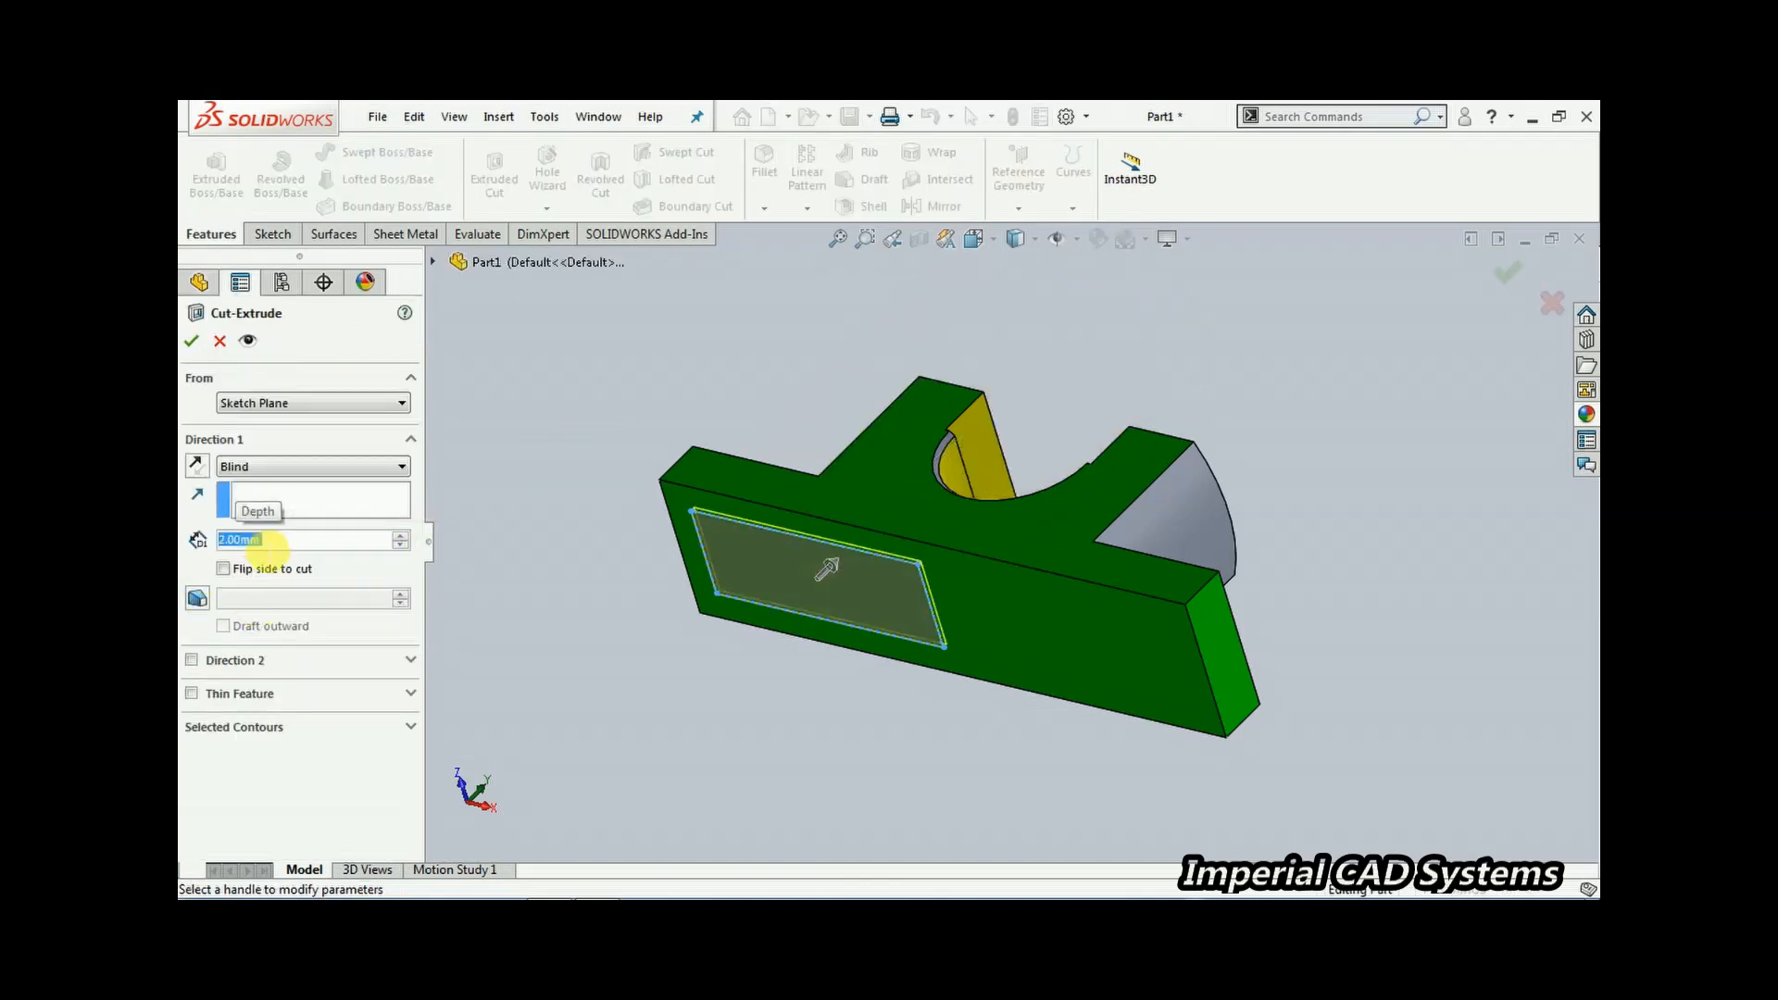
click(192, 345)
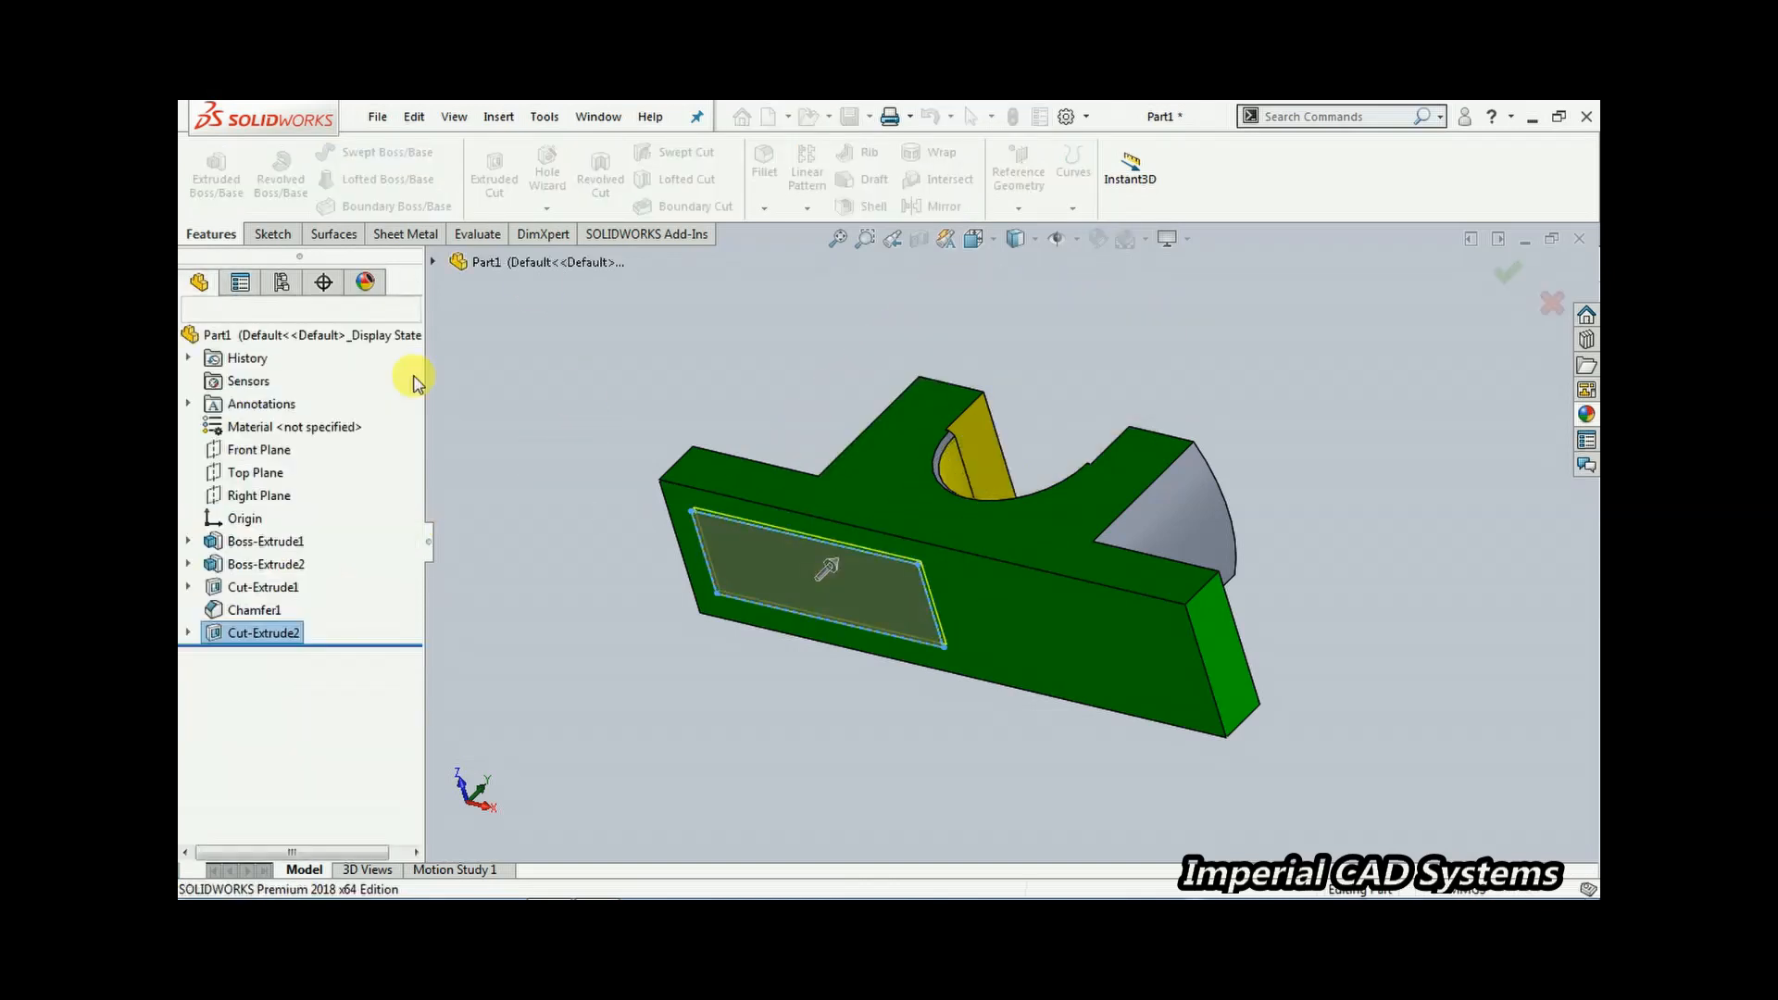
Colour the faces of the Cut-Extrude2 recess magenta
right_click(292, 639)
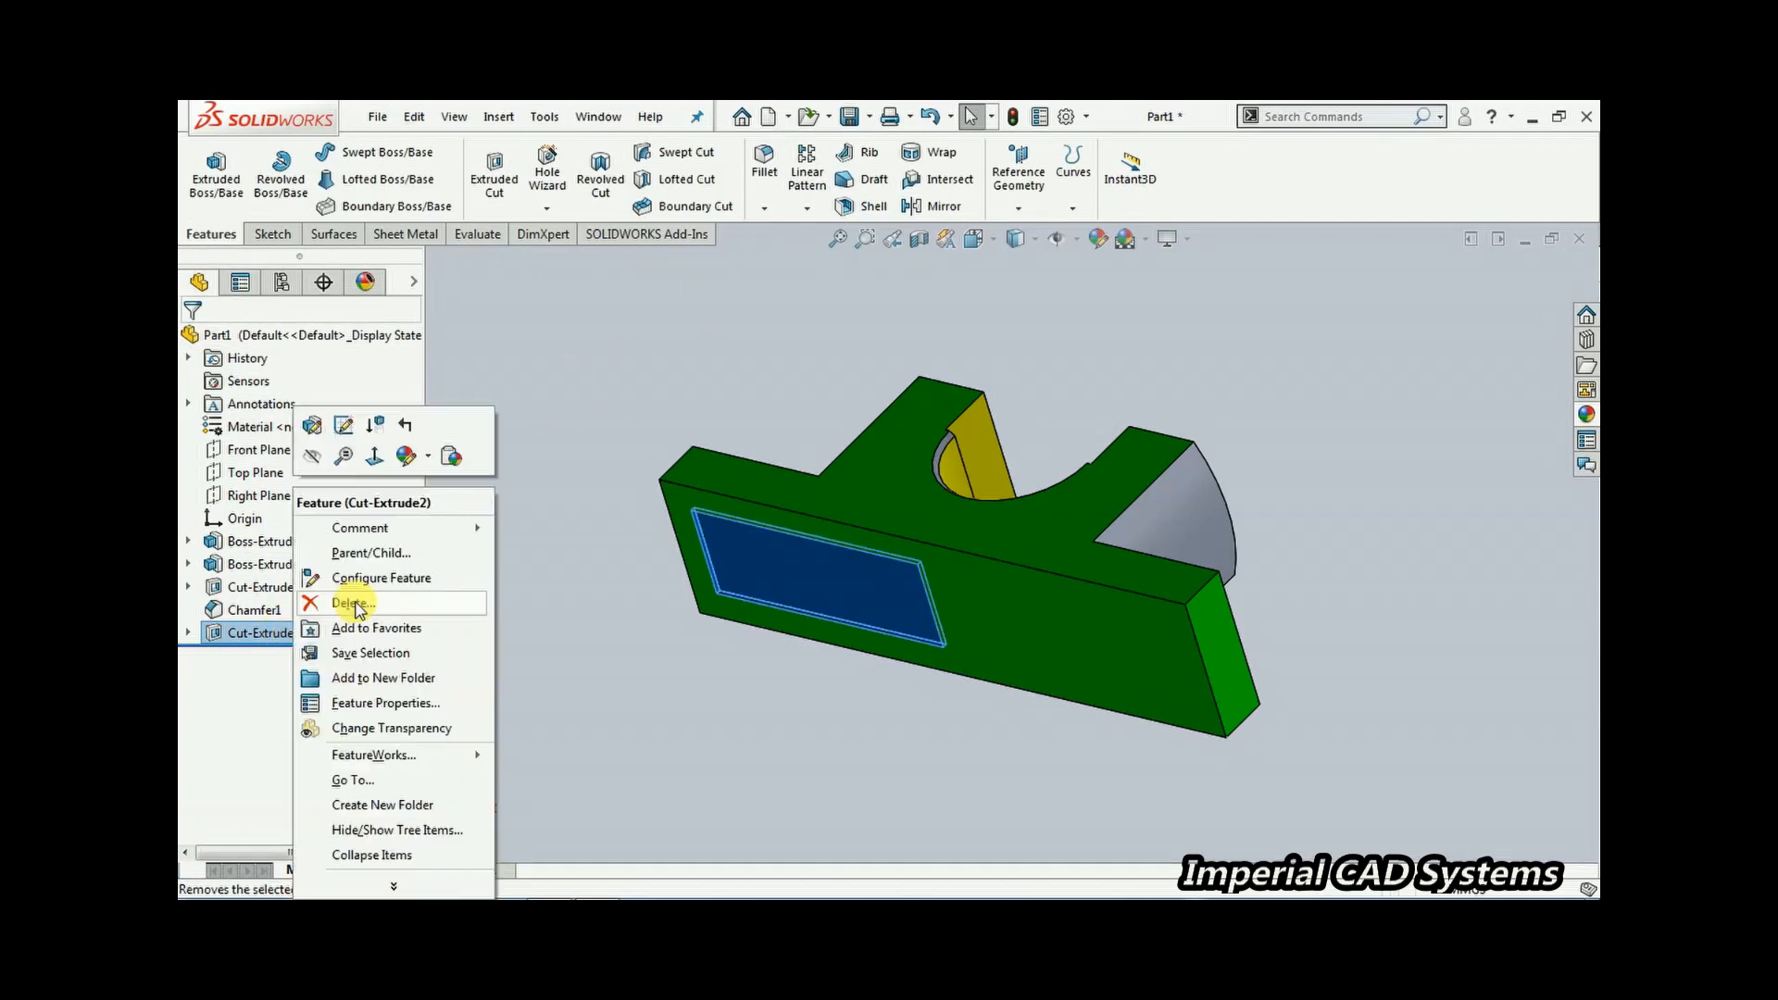
click(406, 456)
click(408, 463)
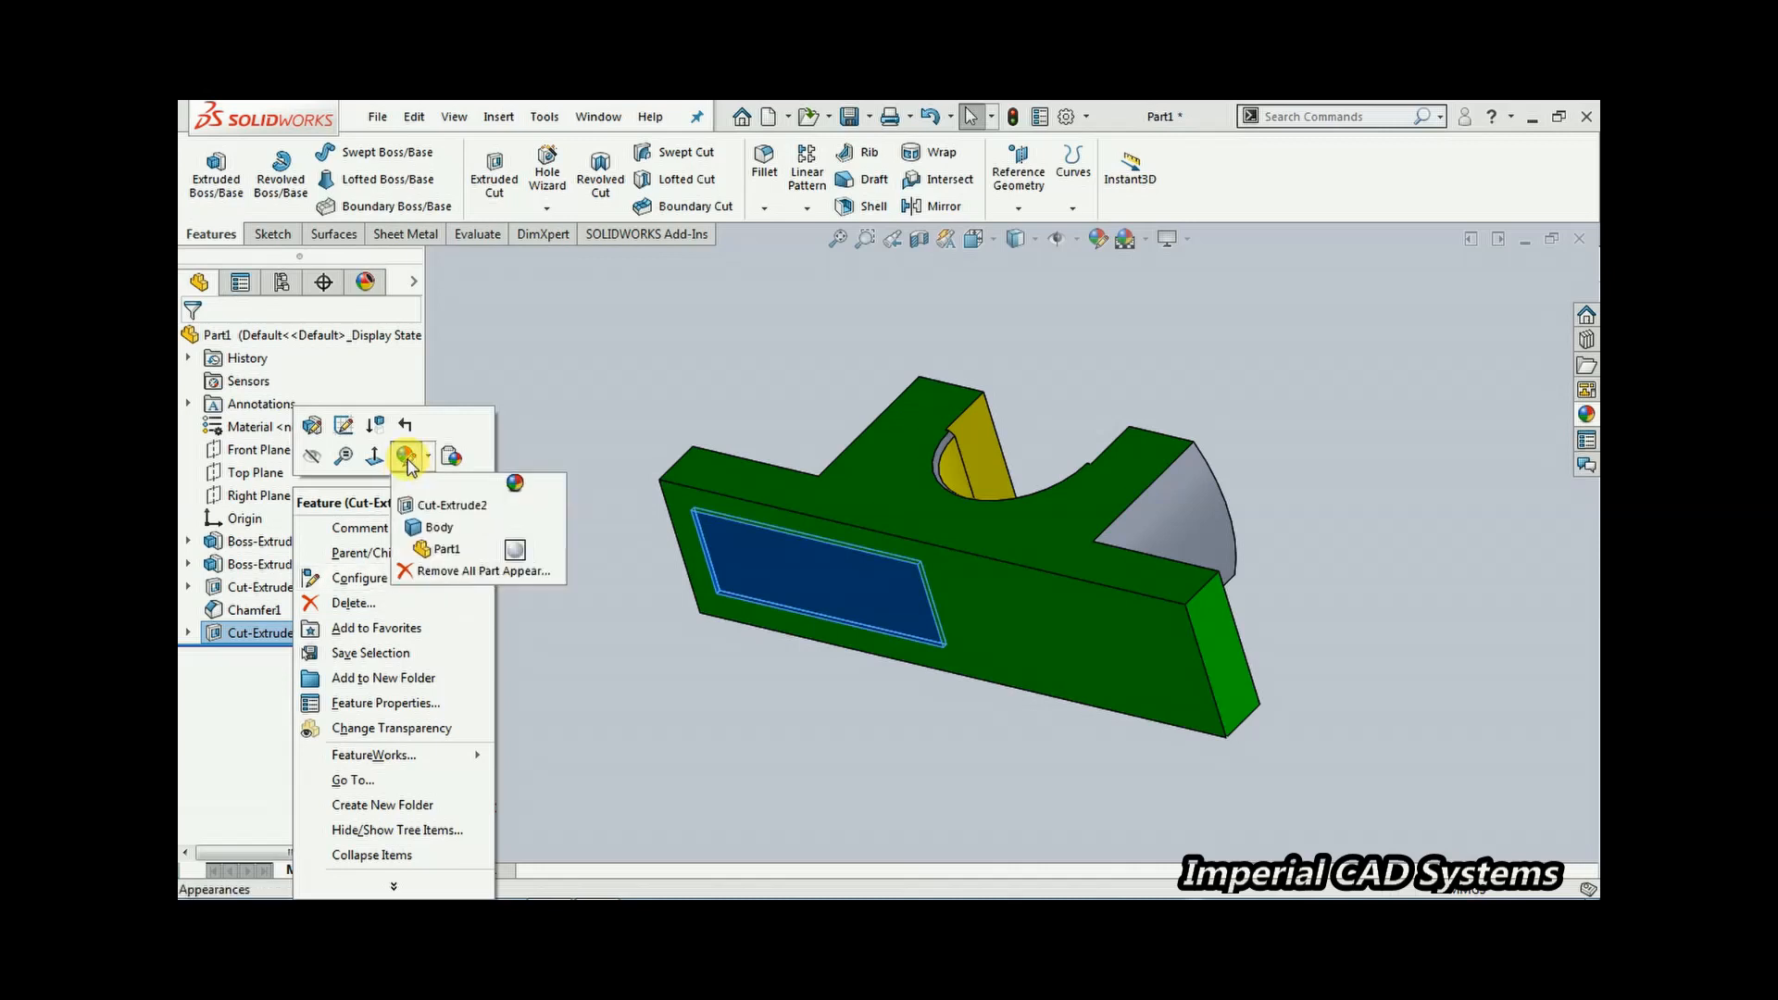
click(432, 506)
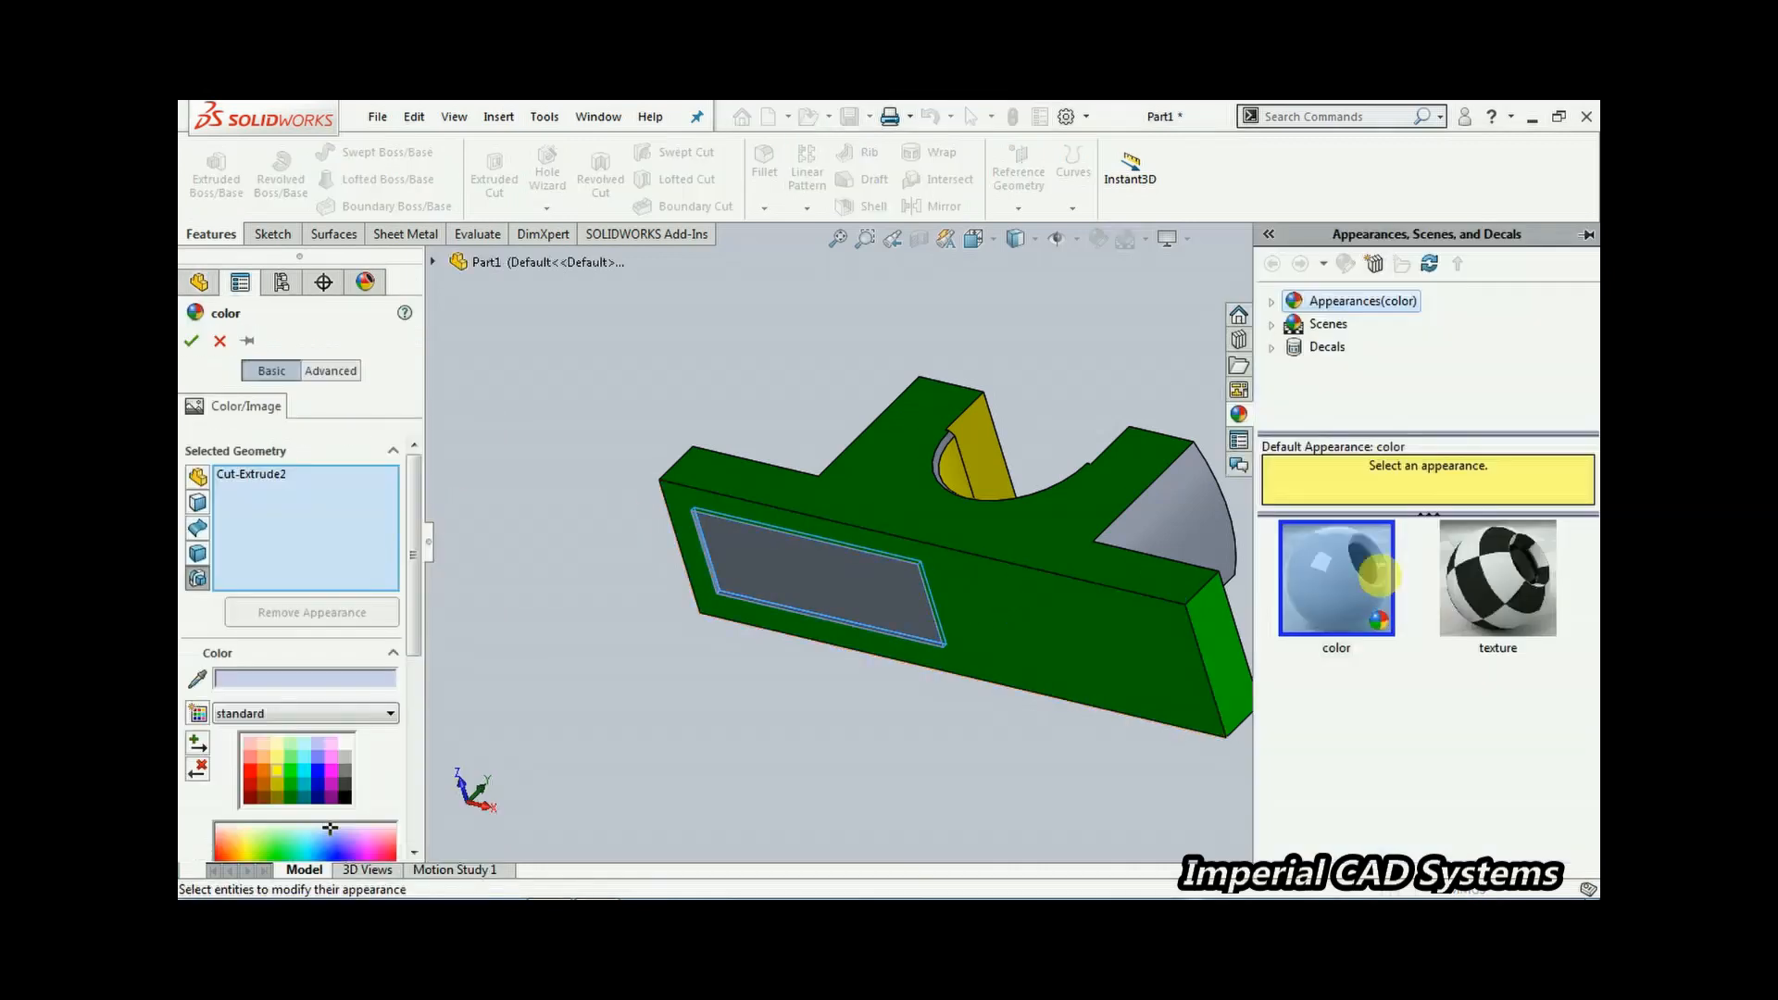
click(325, 770)
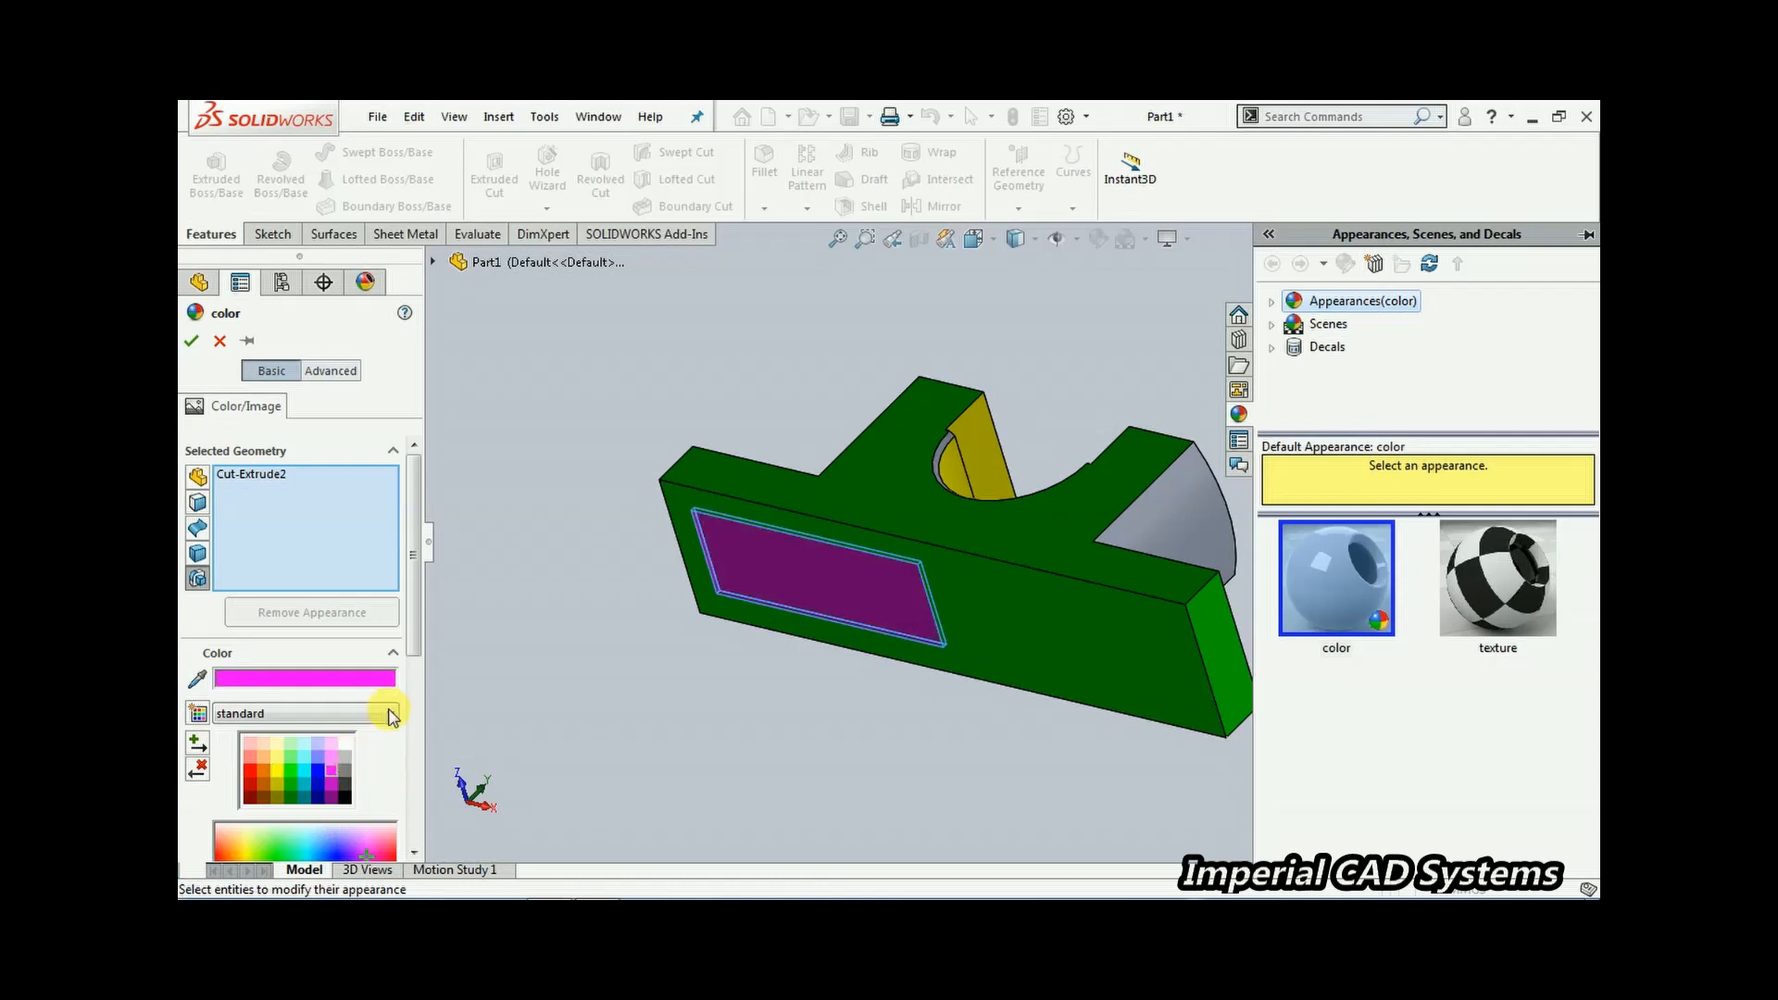
click(191, 341)
click(751, 344)
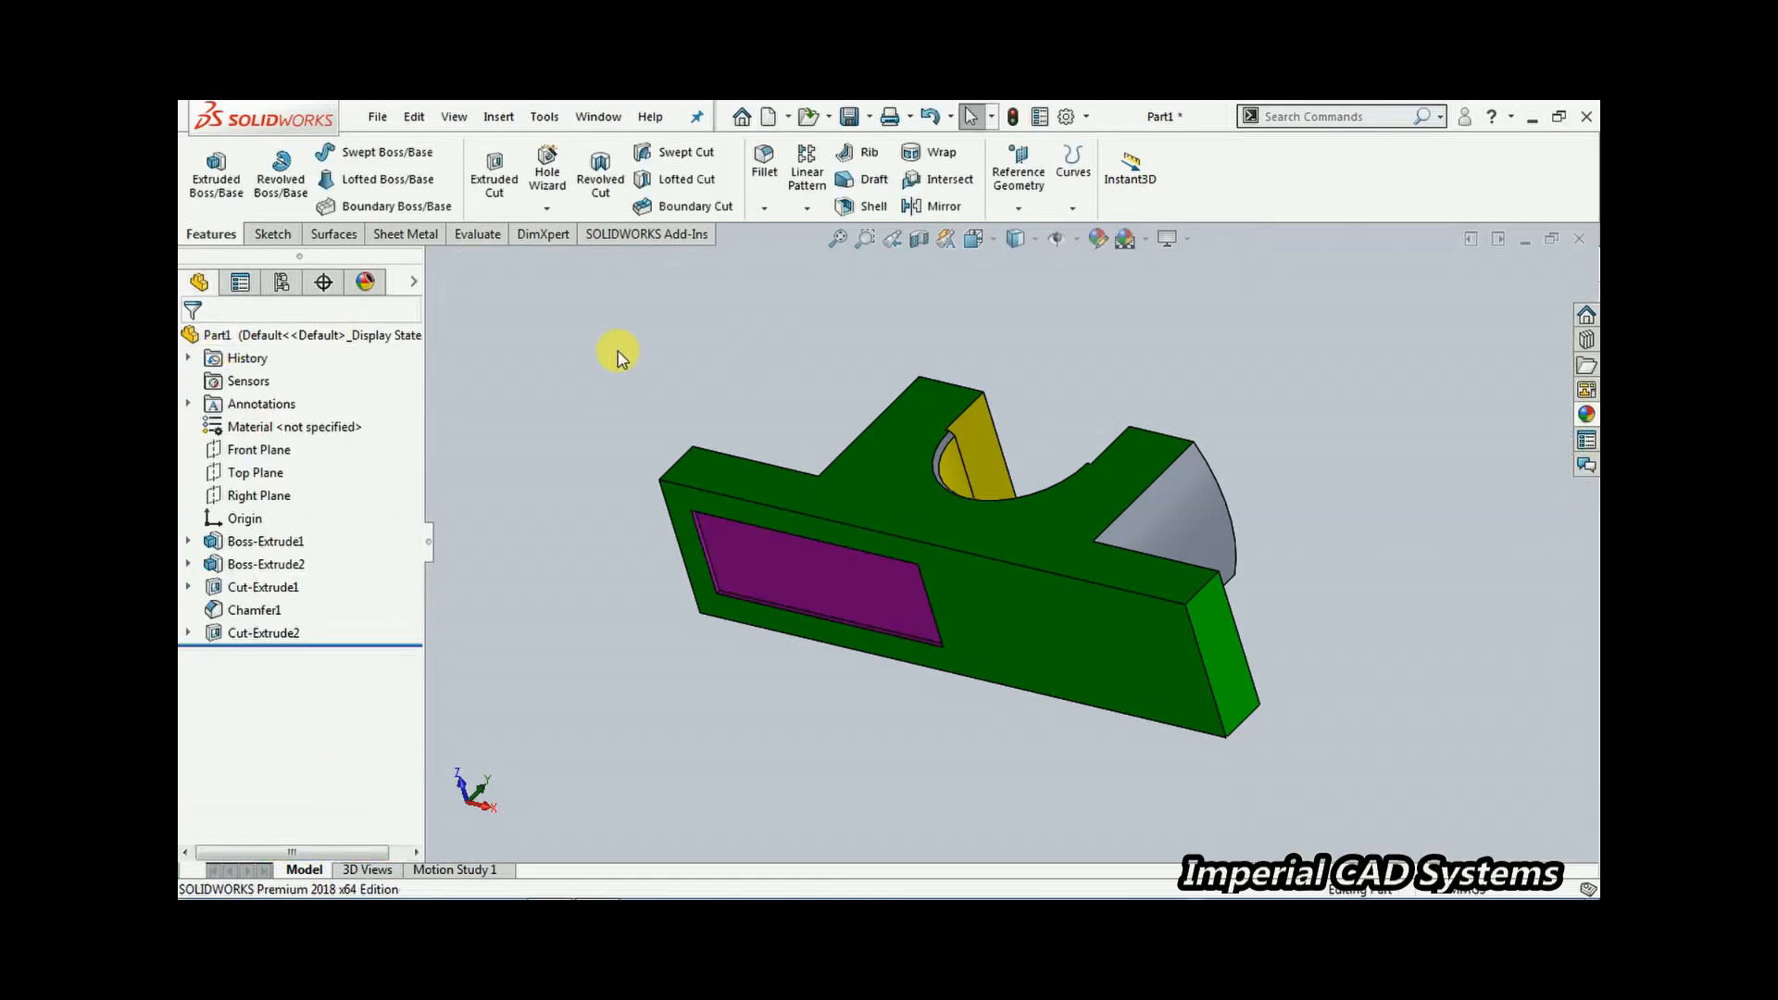
Mirror the Cut-Extrude2 recess about the Right Plane
click(937, 205)
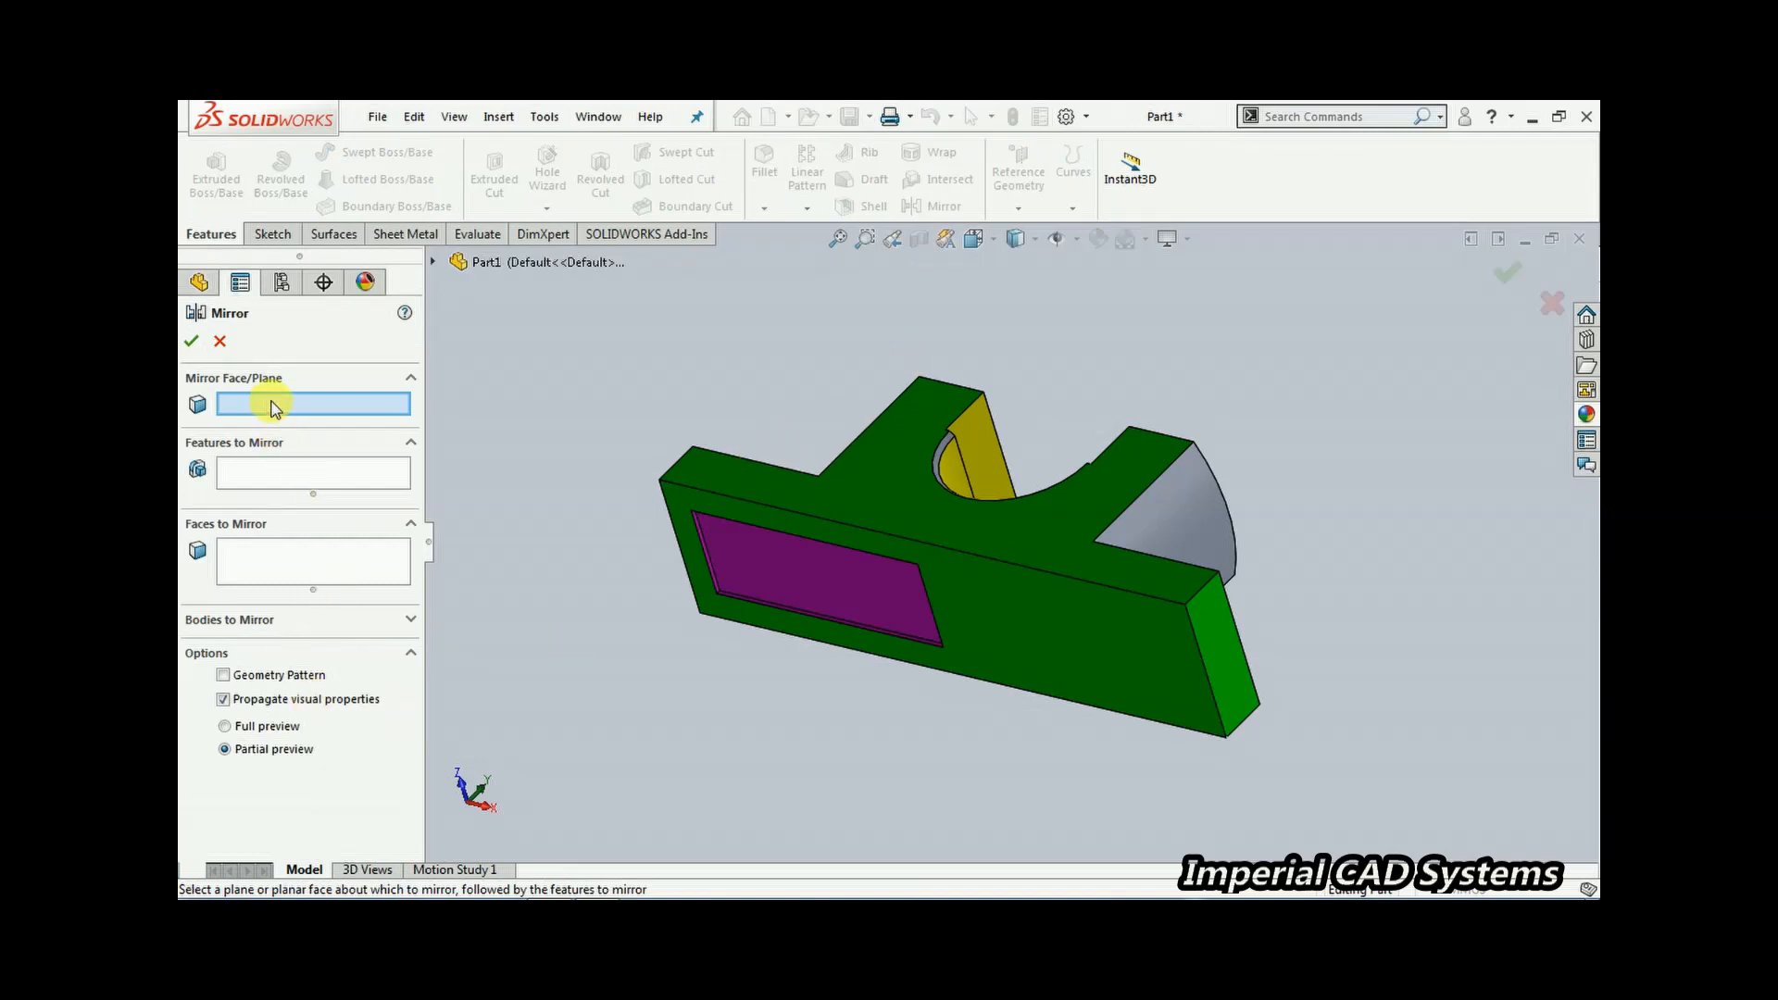
middle_drag(635, 596, 498, 508)
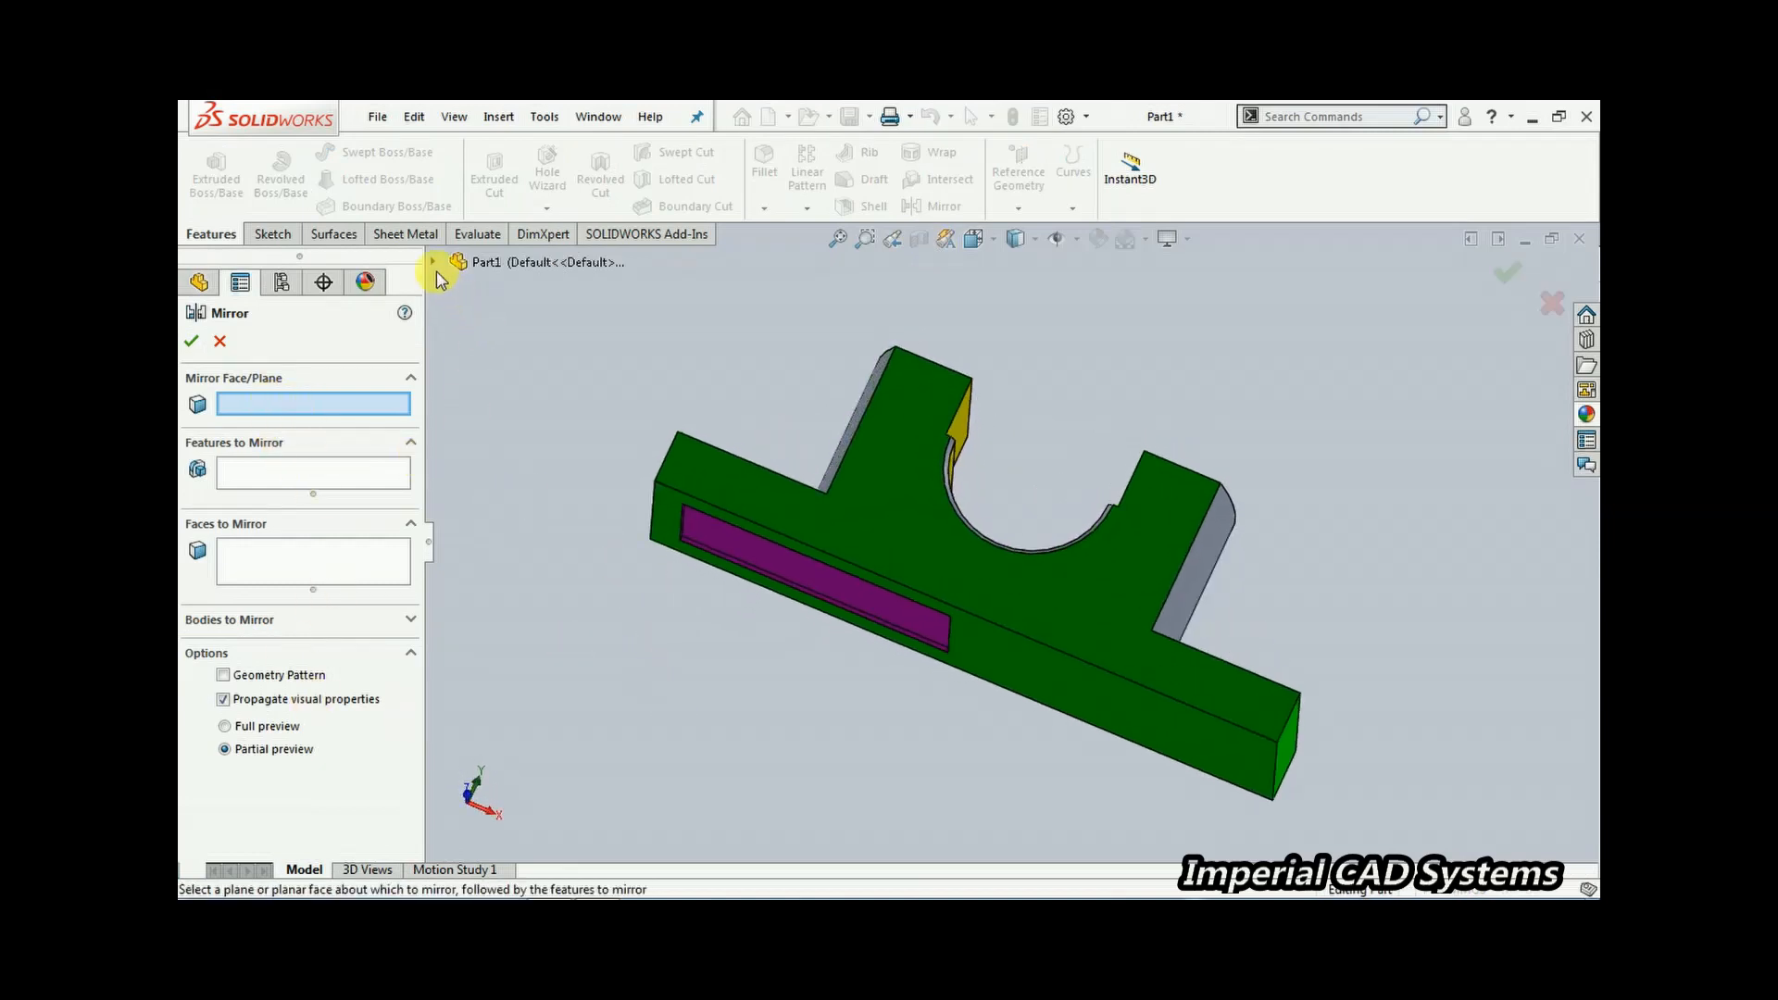
click(433, 263)
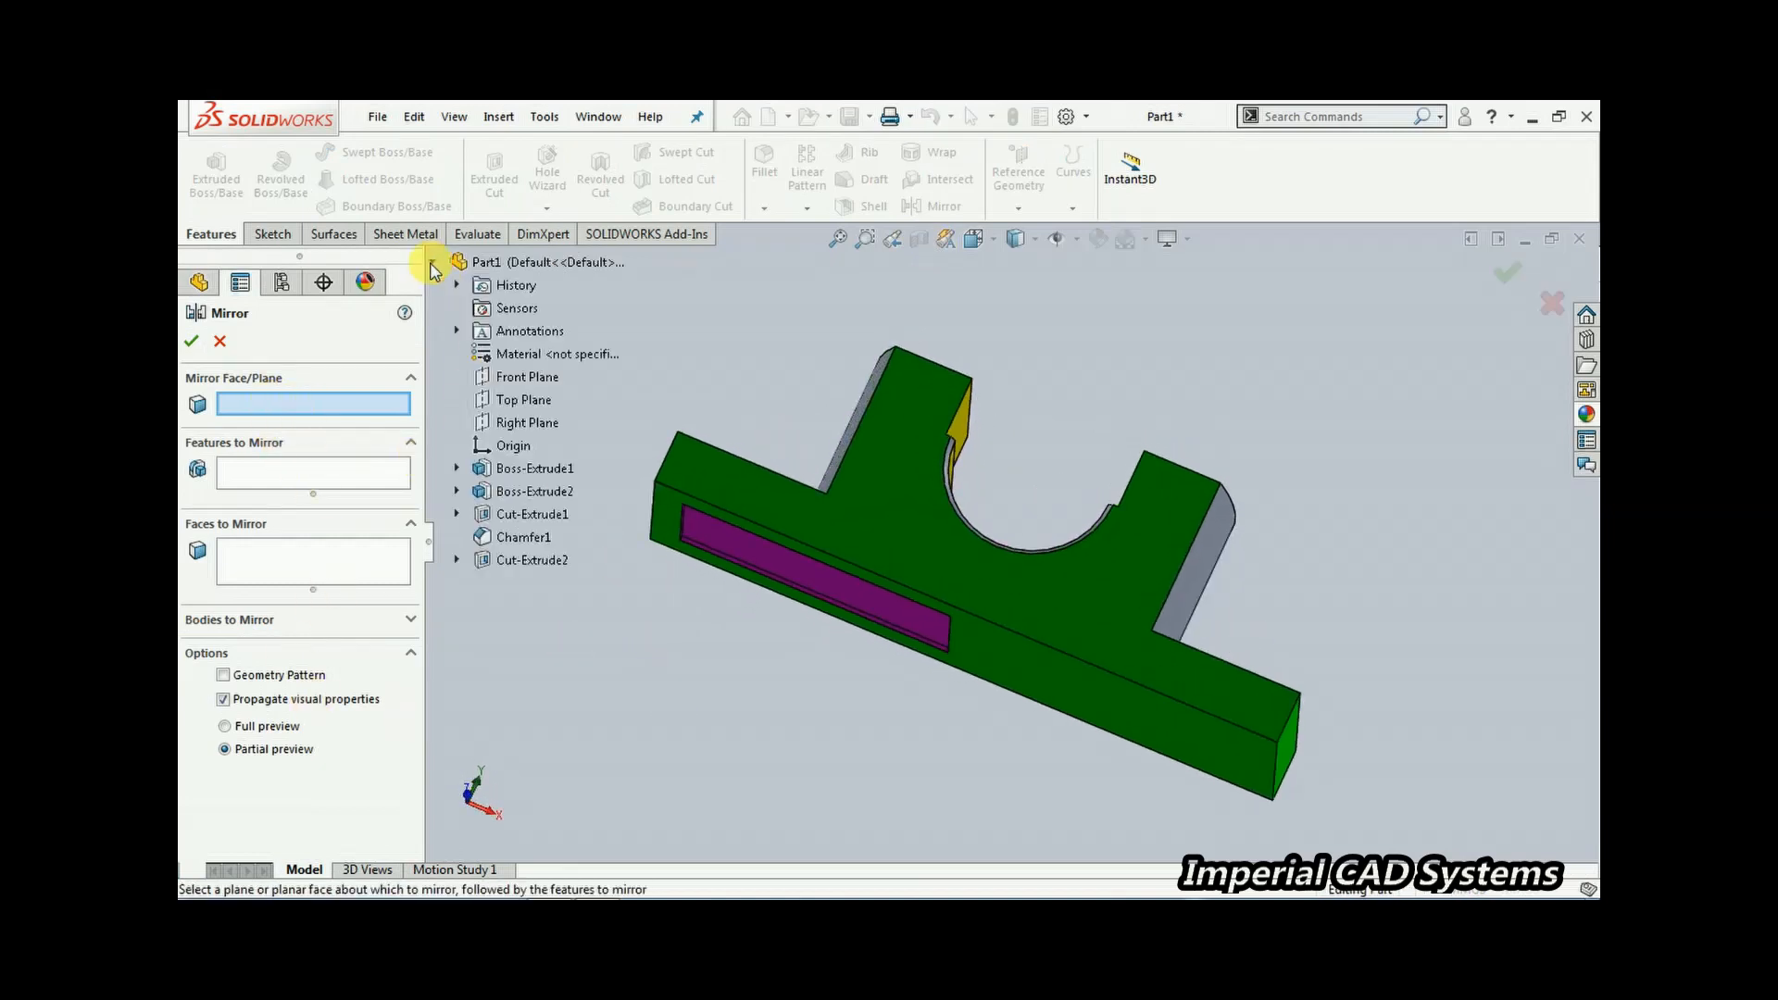
click(524, 426)
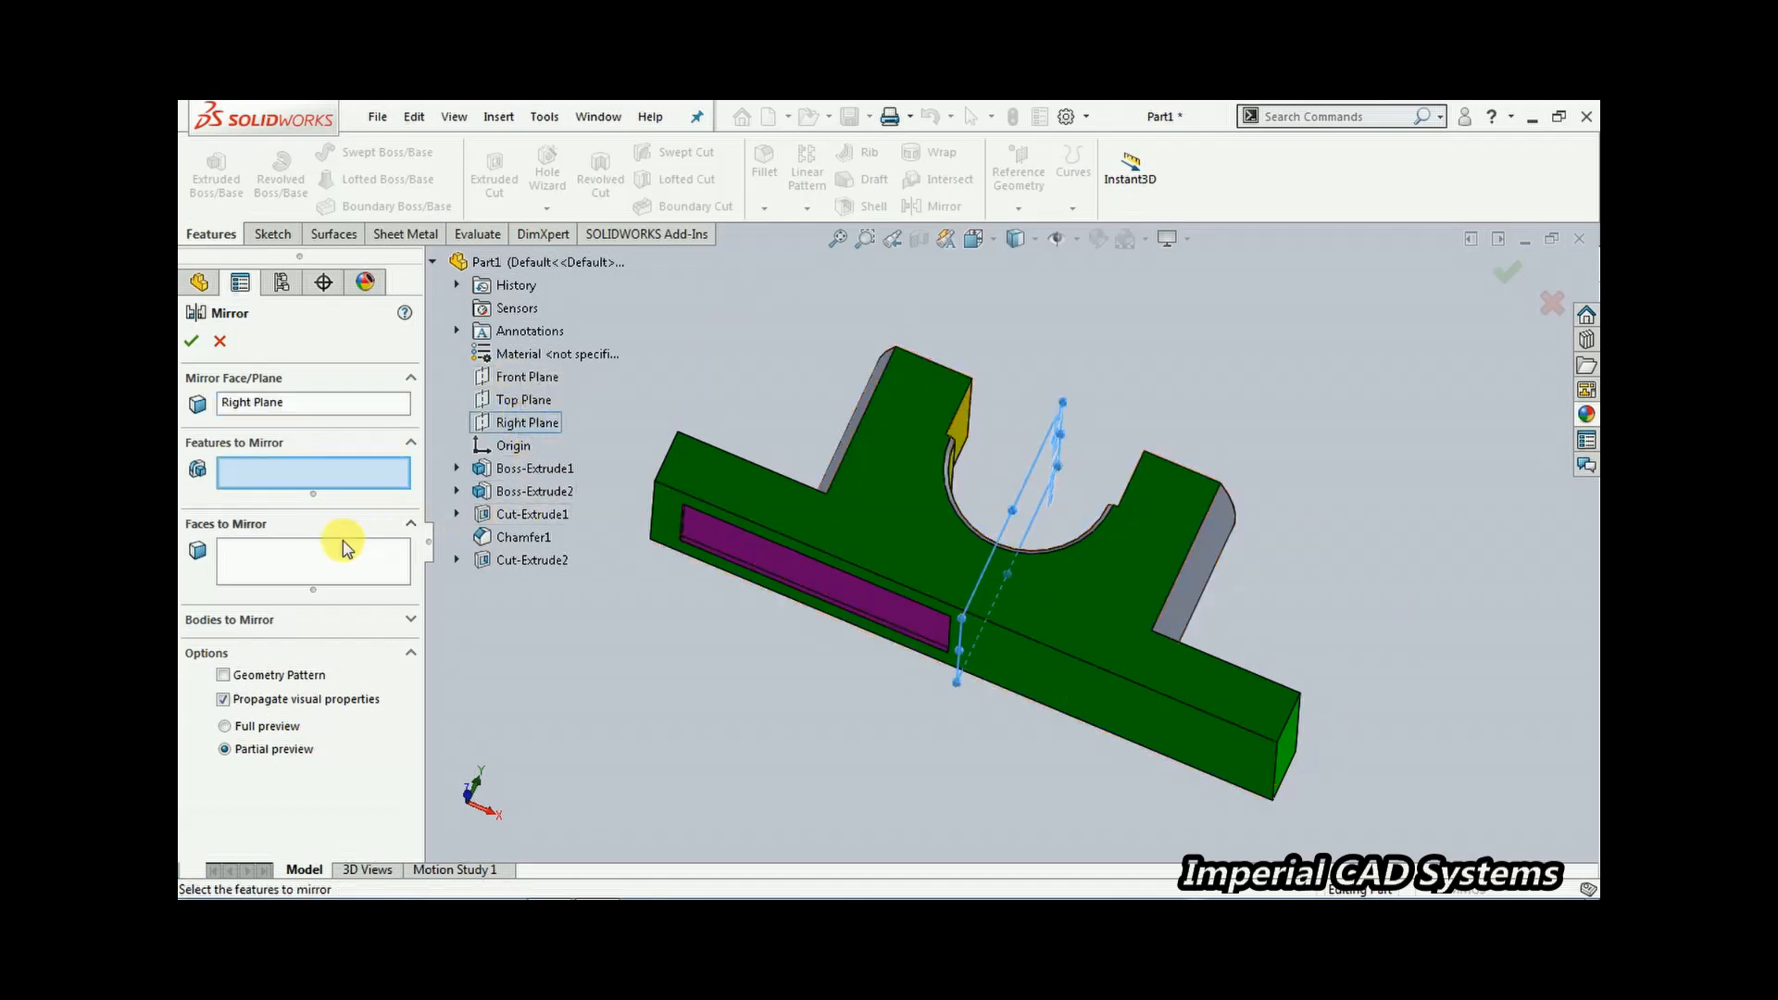
click(528, 562)
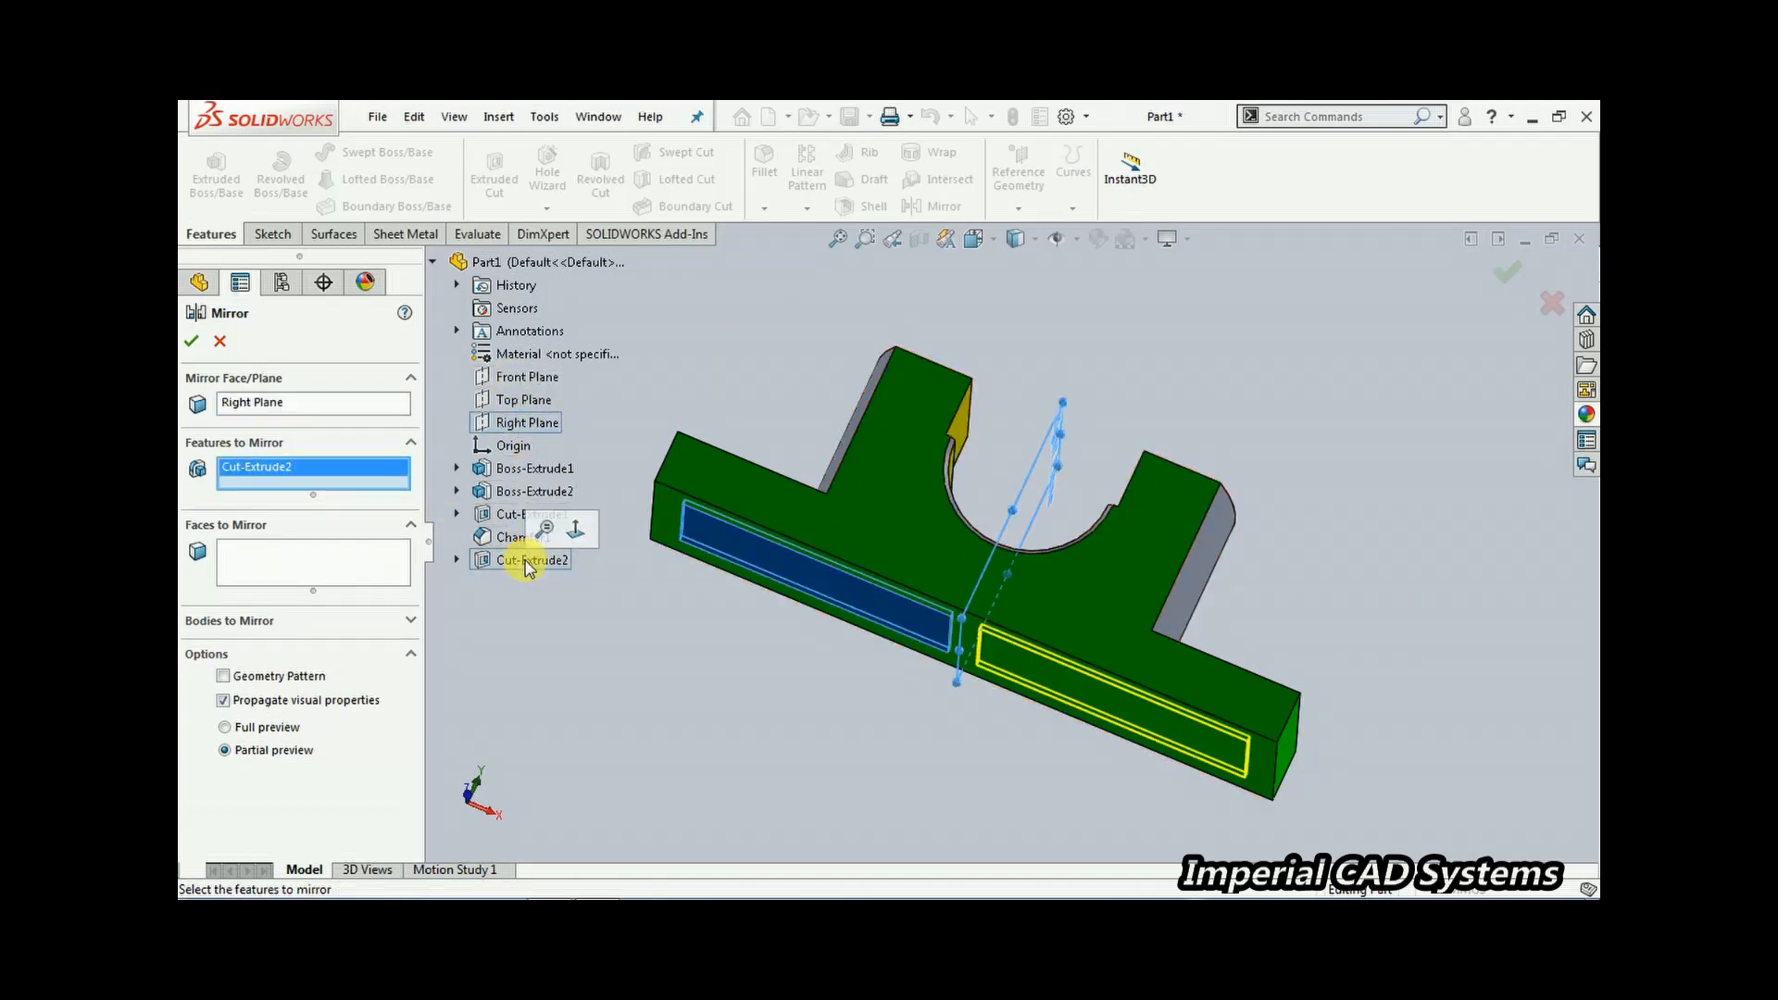
click(193, 342)
Open a sketch on the top face of the left boss and draw a circle of about 8 mm radius
middle_drag(607, 370, 748, 488)
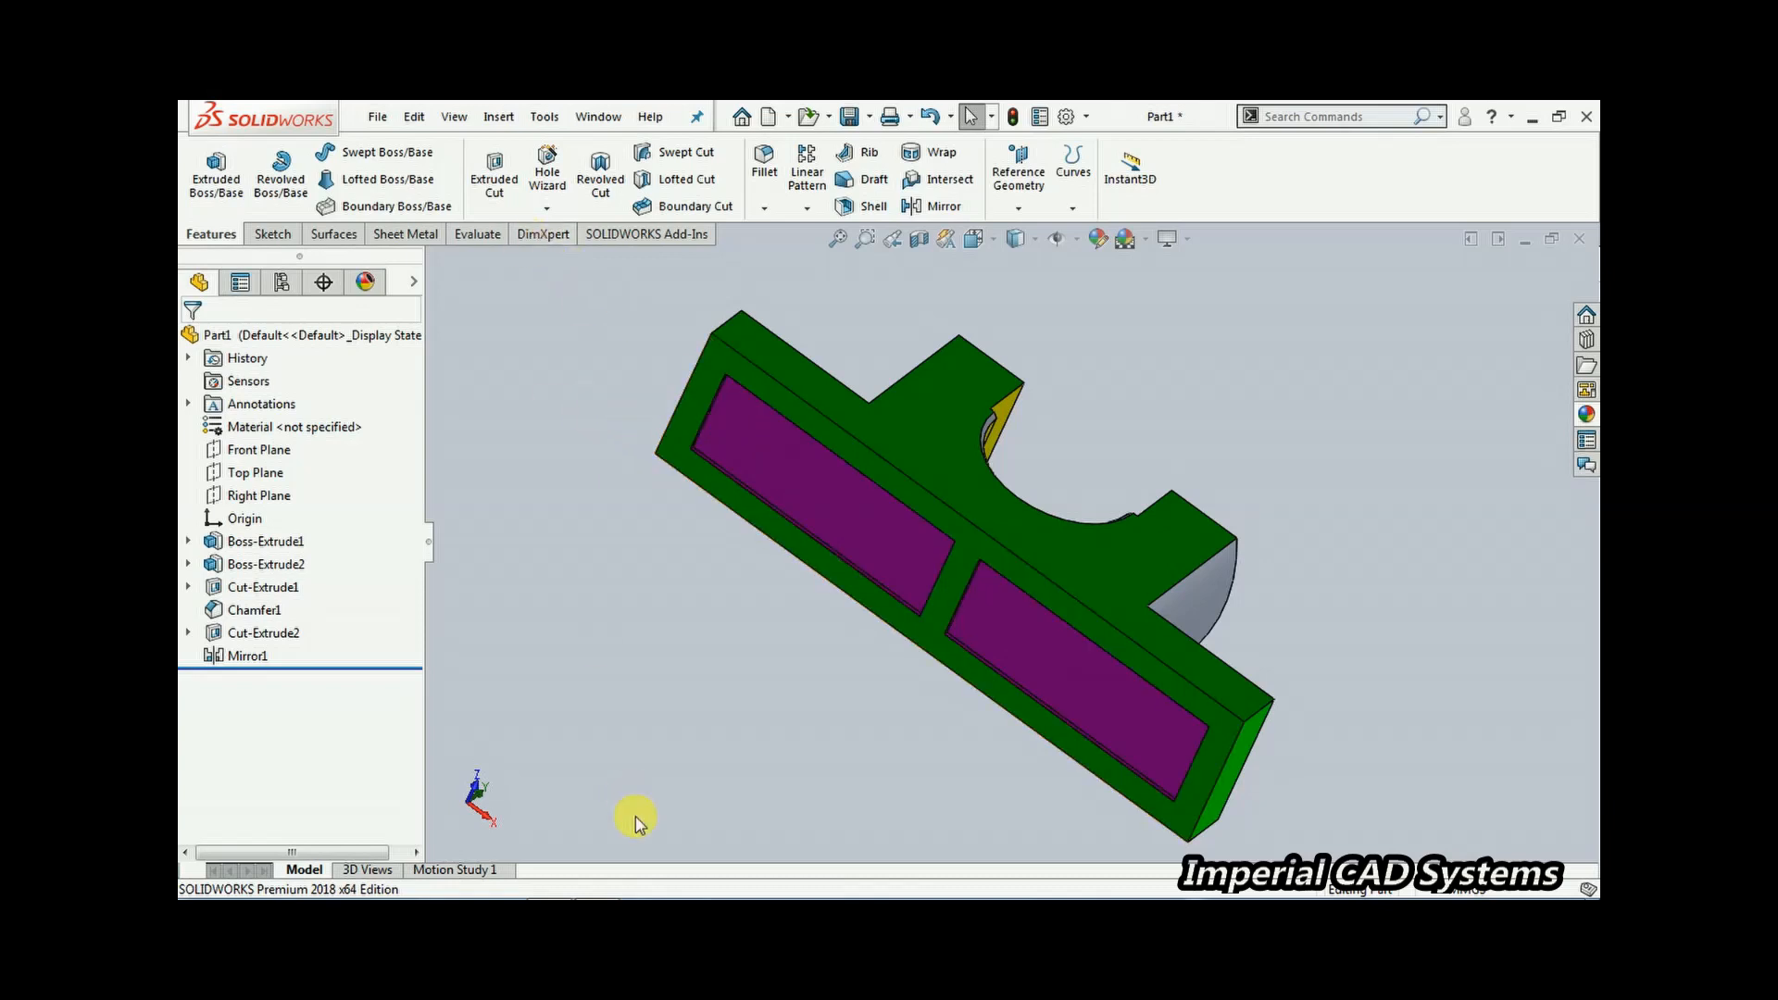
click(611, 889)
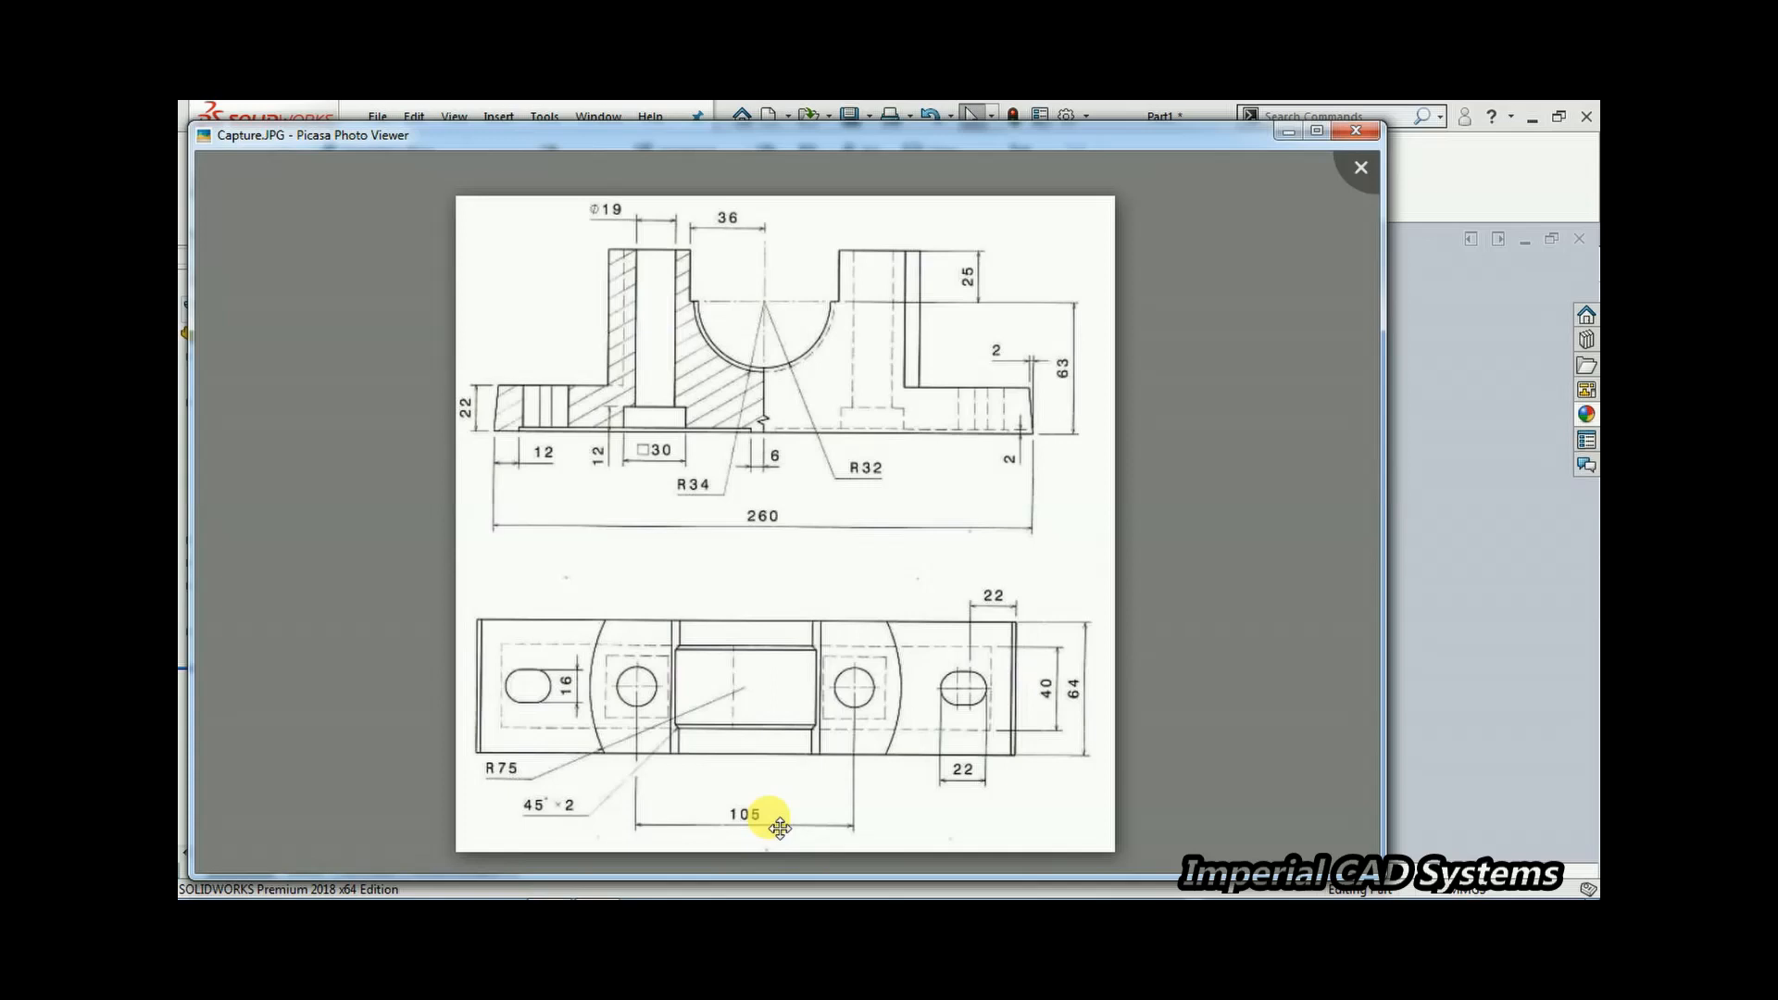
click(1443, 381)
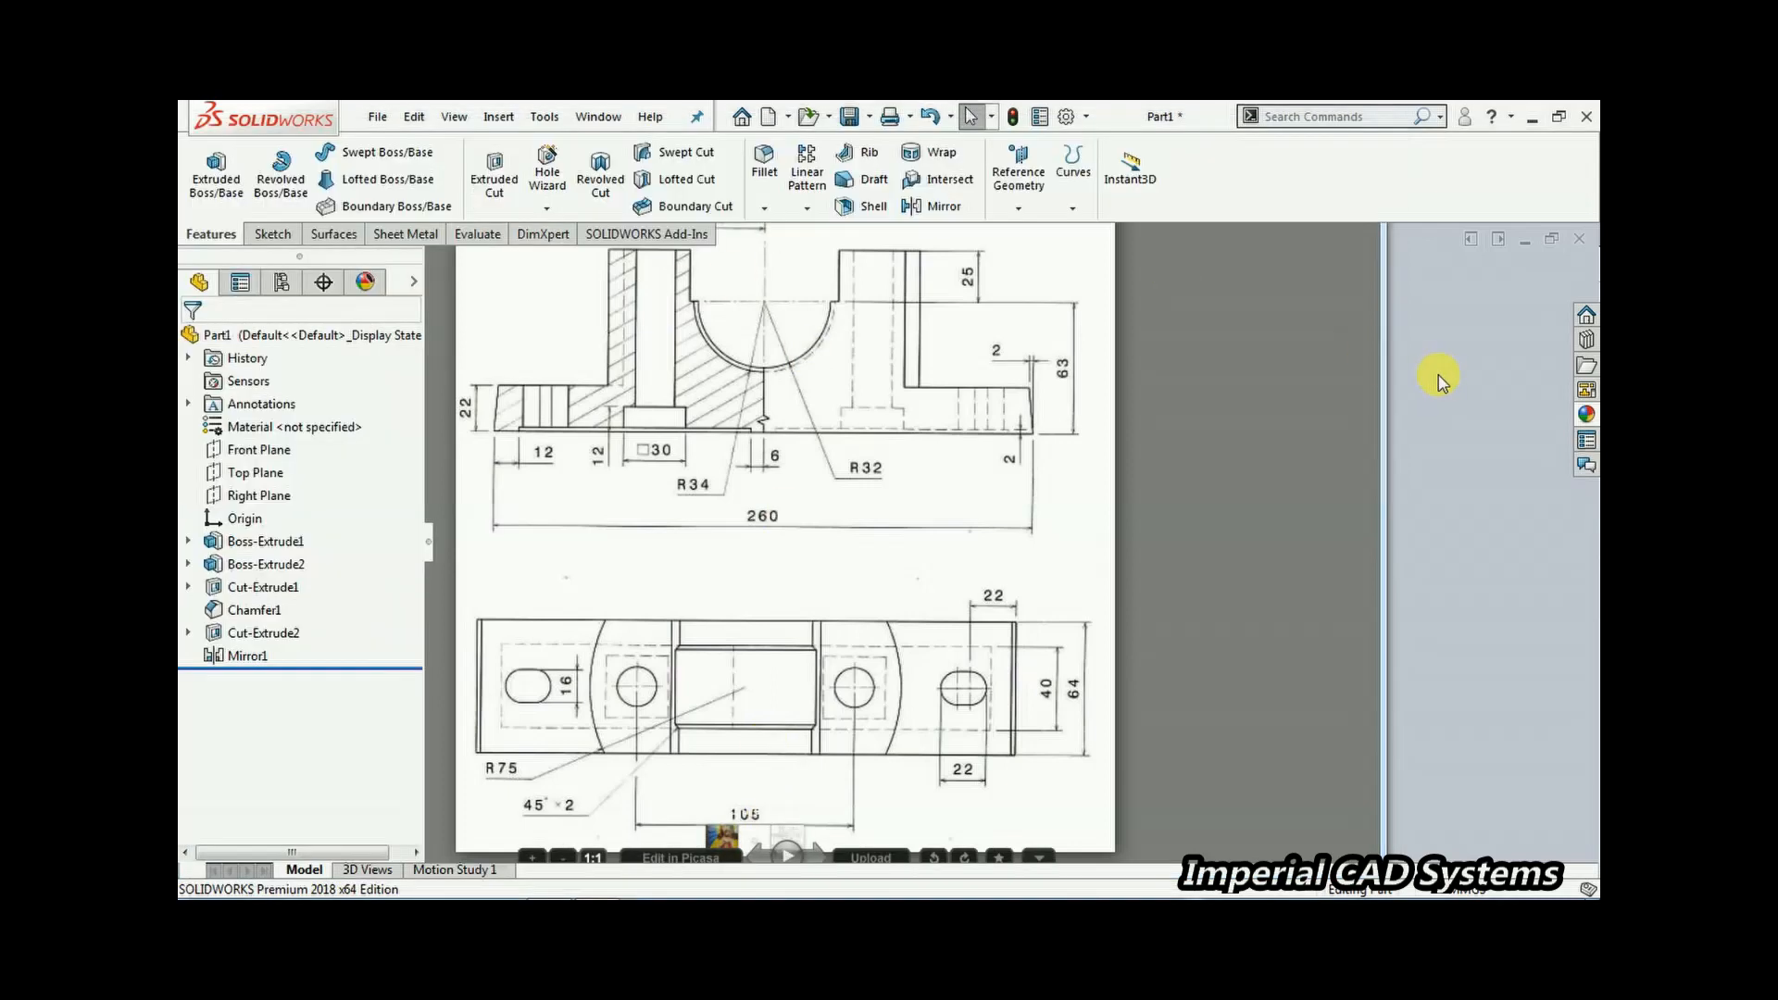
middle_drag(831, 423, 936, 480)
click(880, 426)
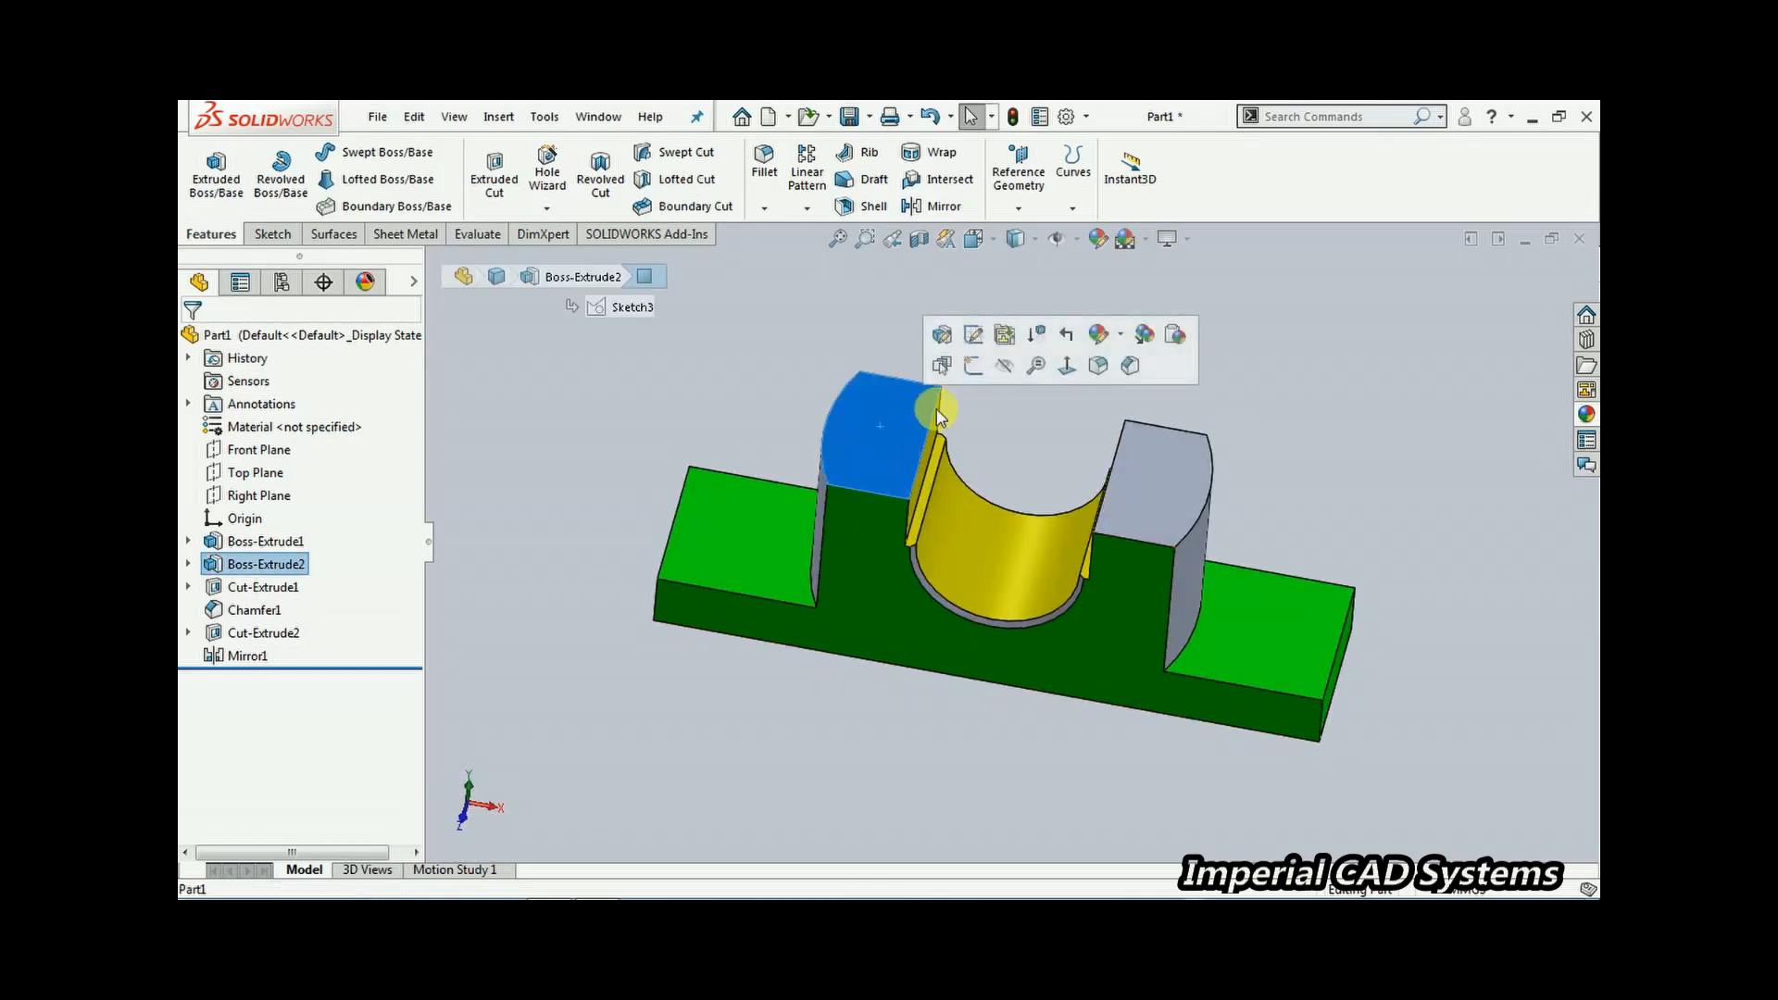
click(979, 368)
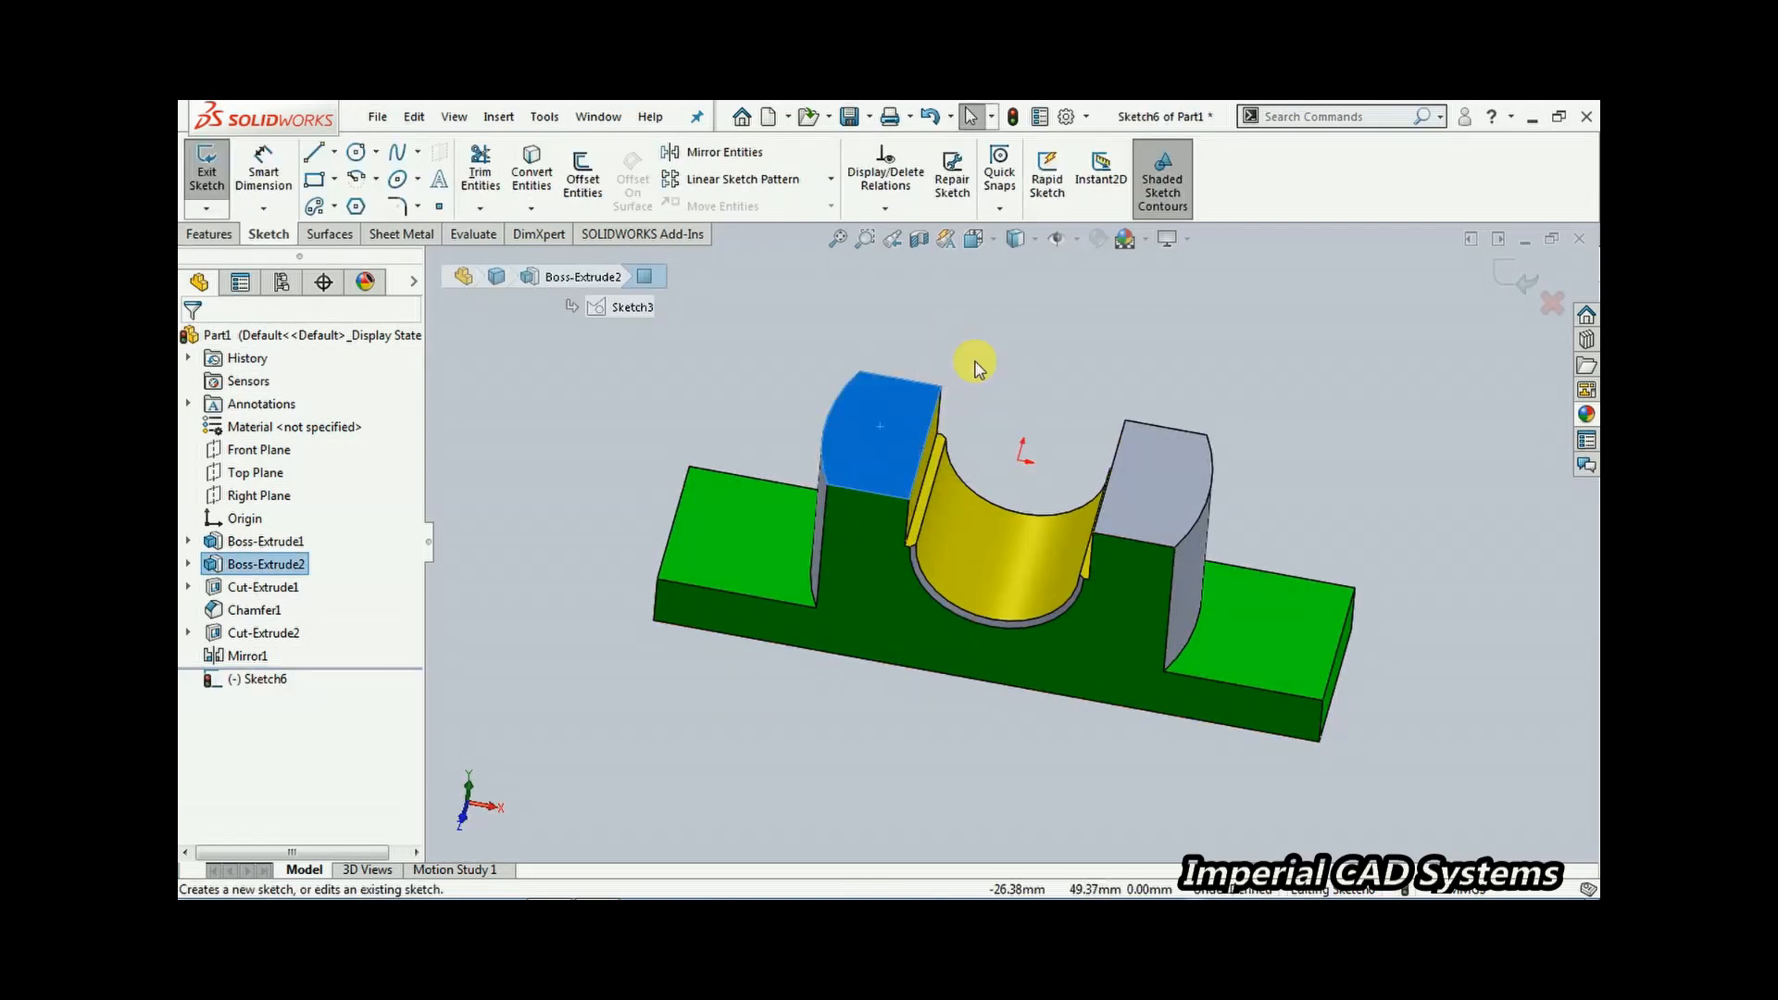
click(804, 345)
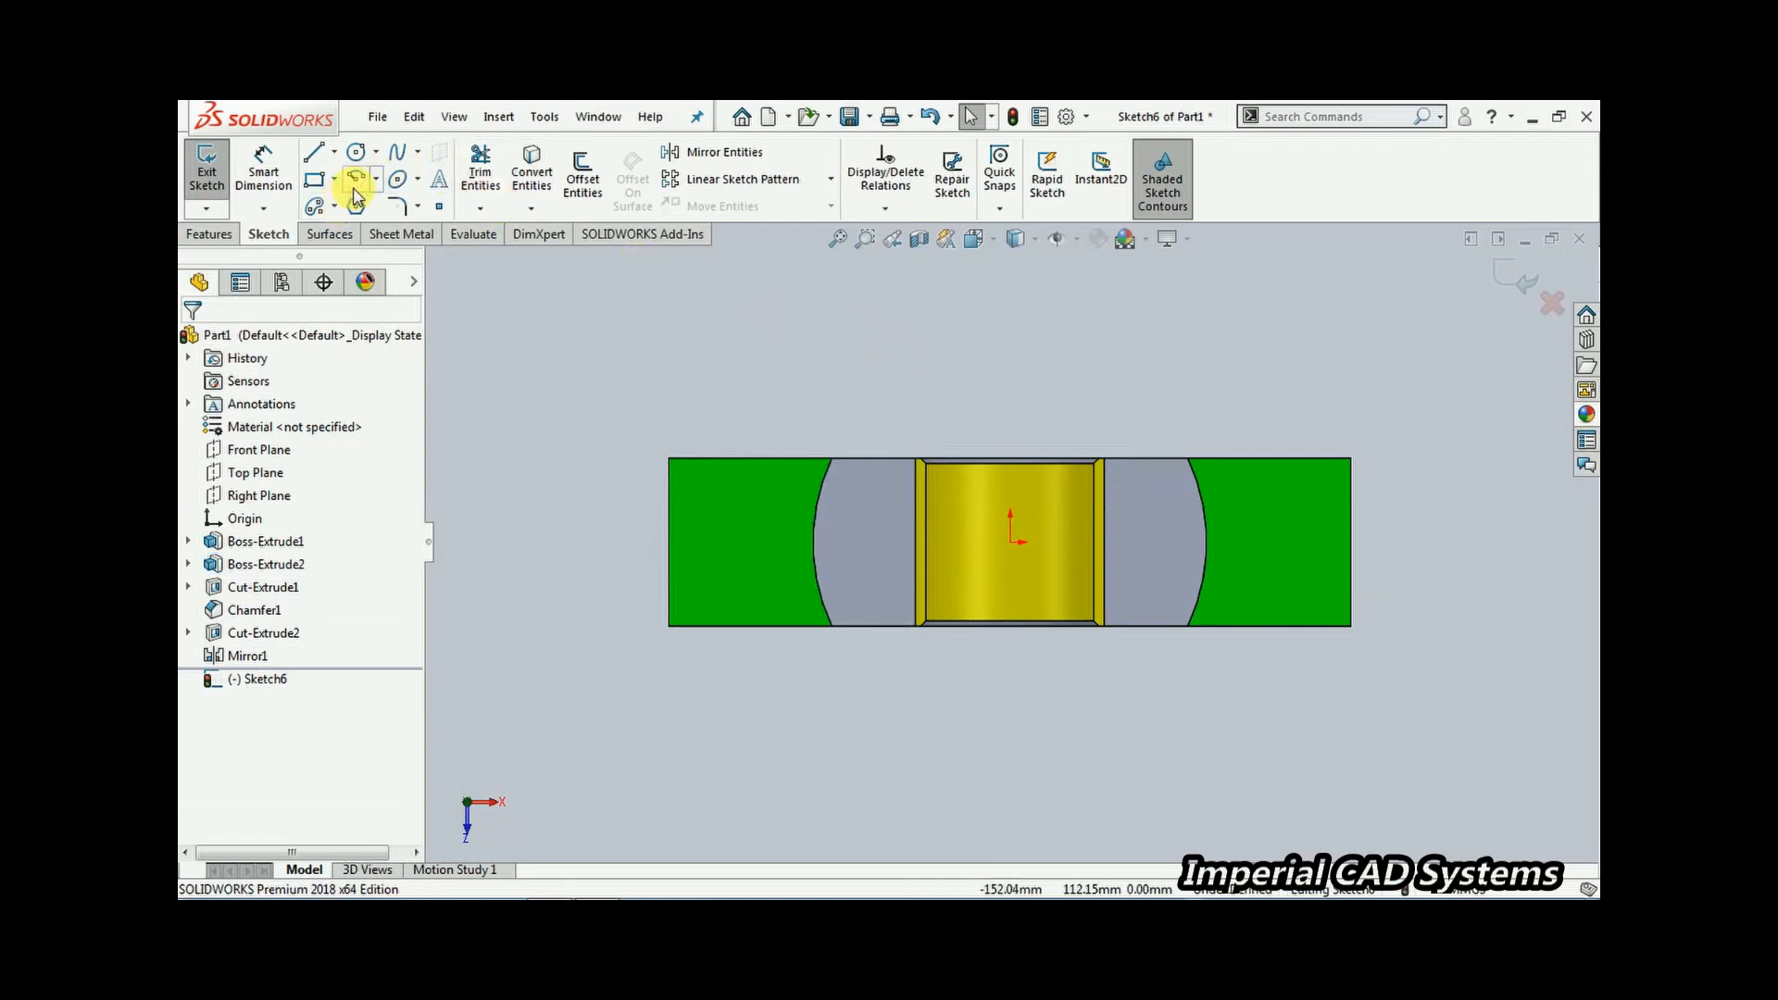
click(357, 153)
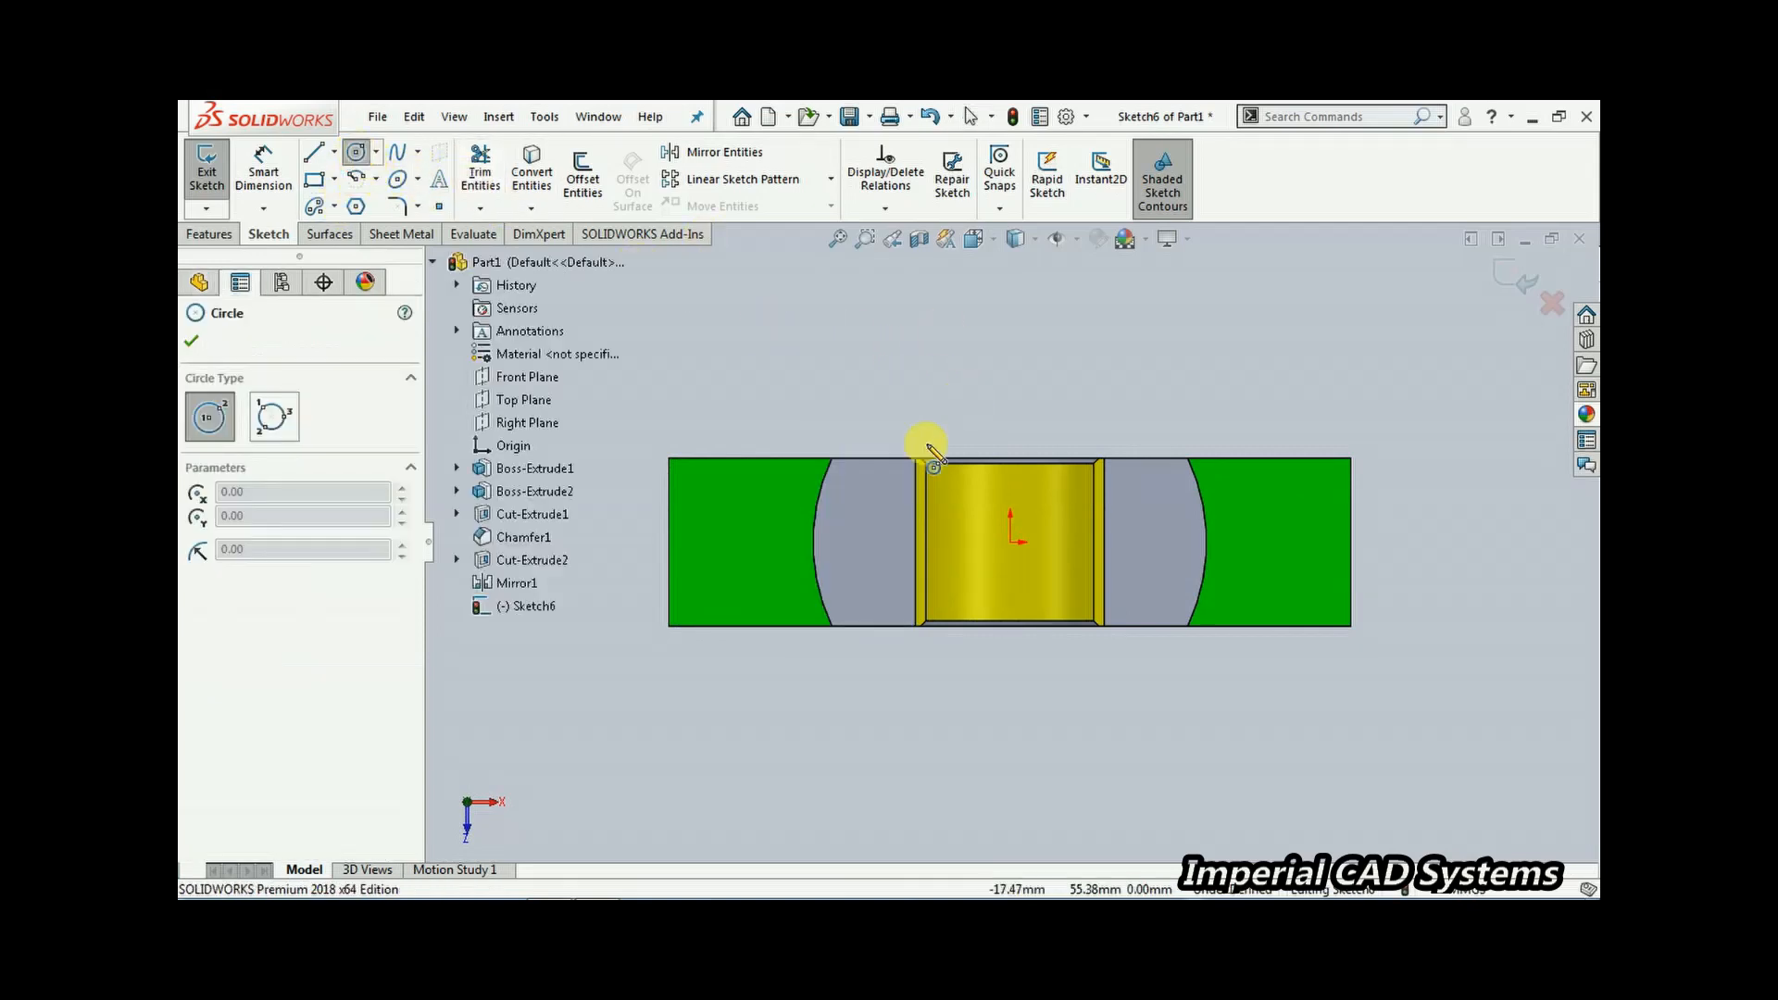
click(861, 543)
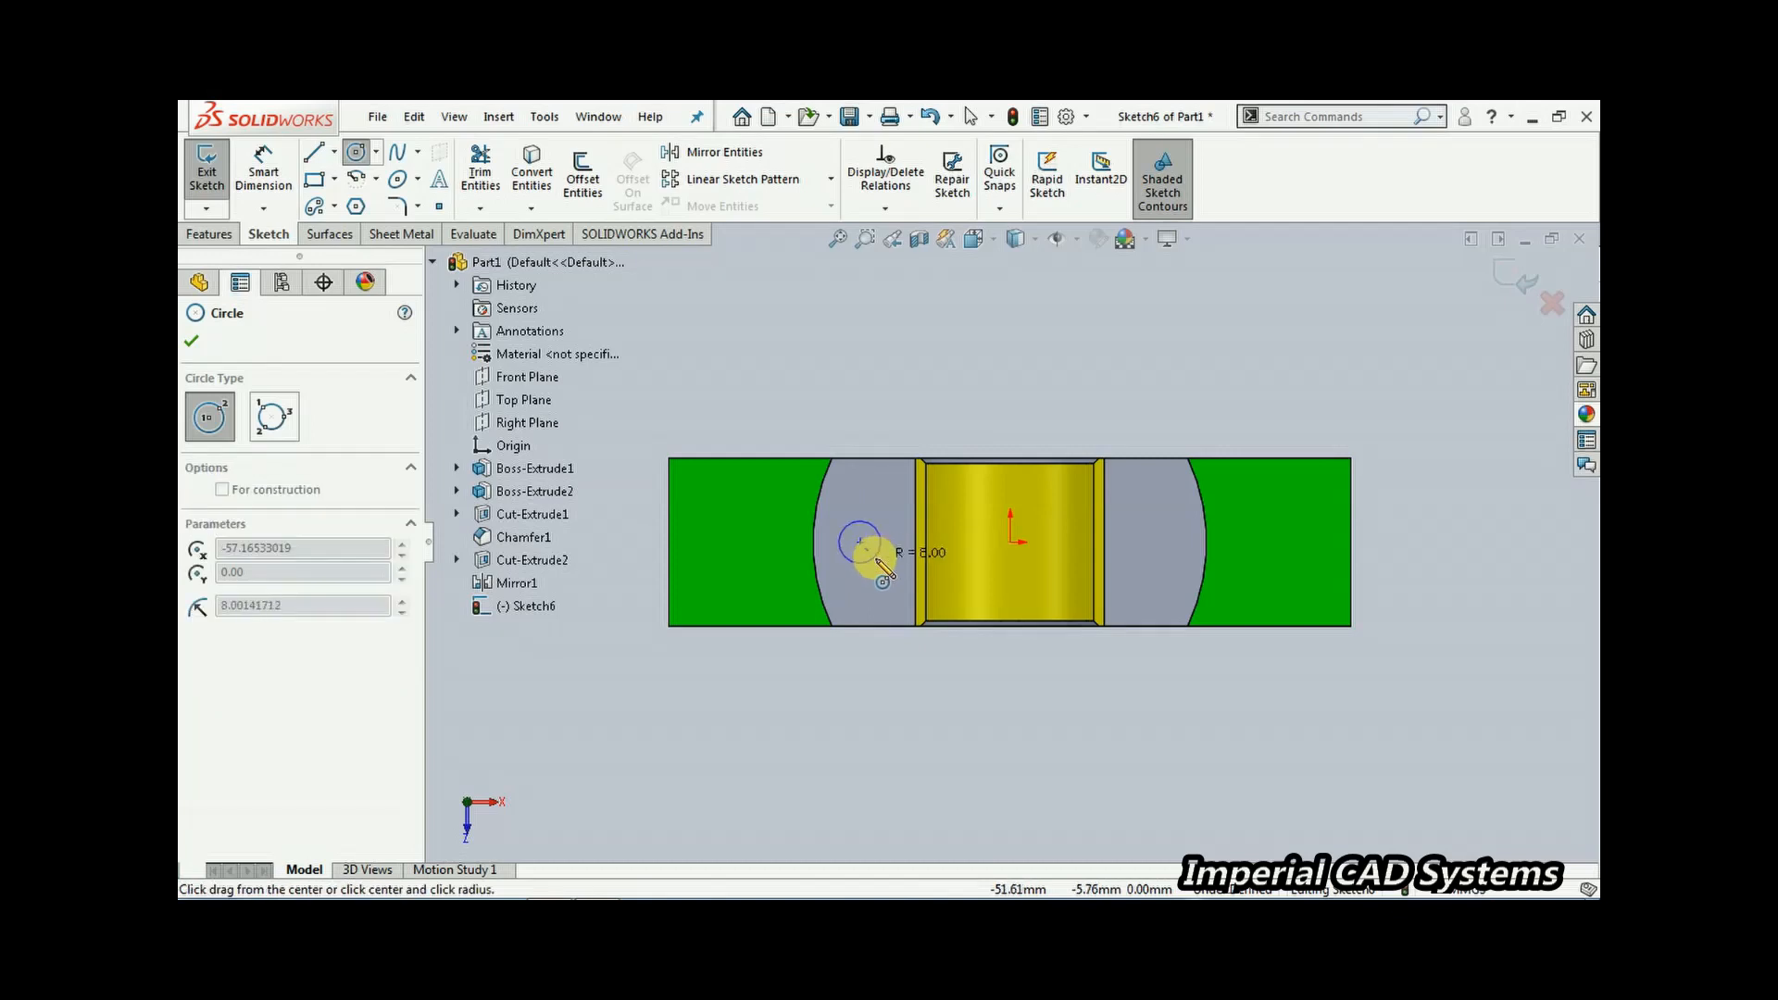
click(881, 542)
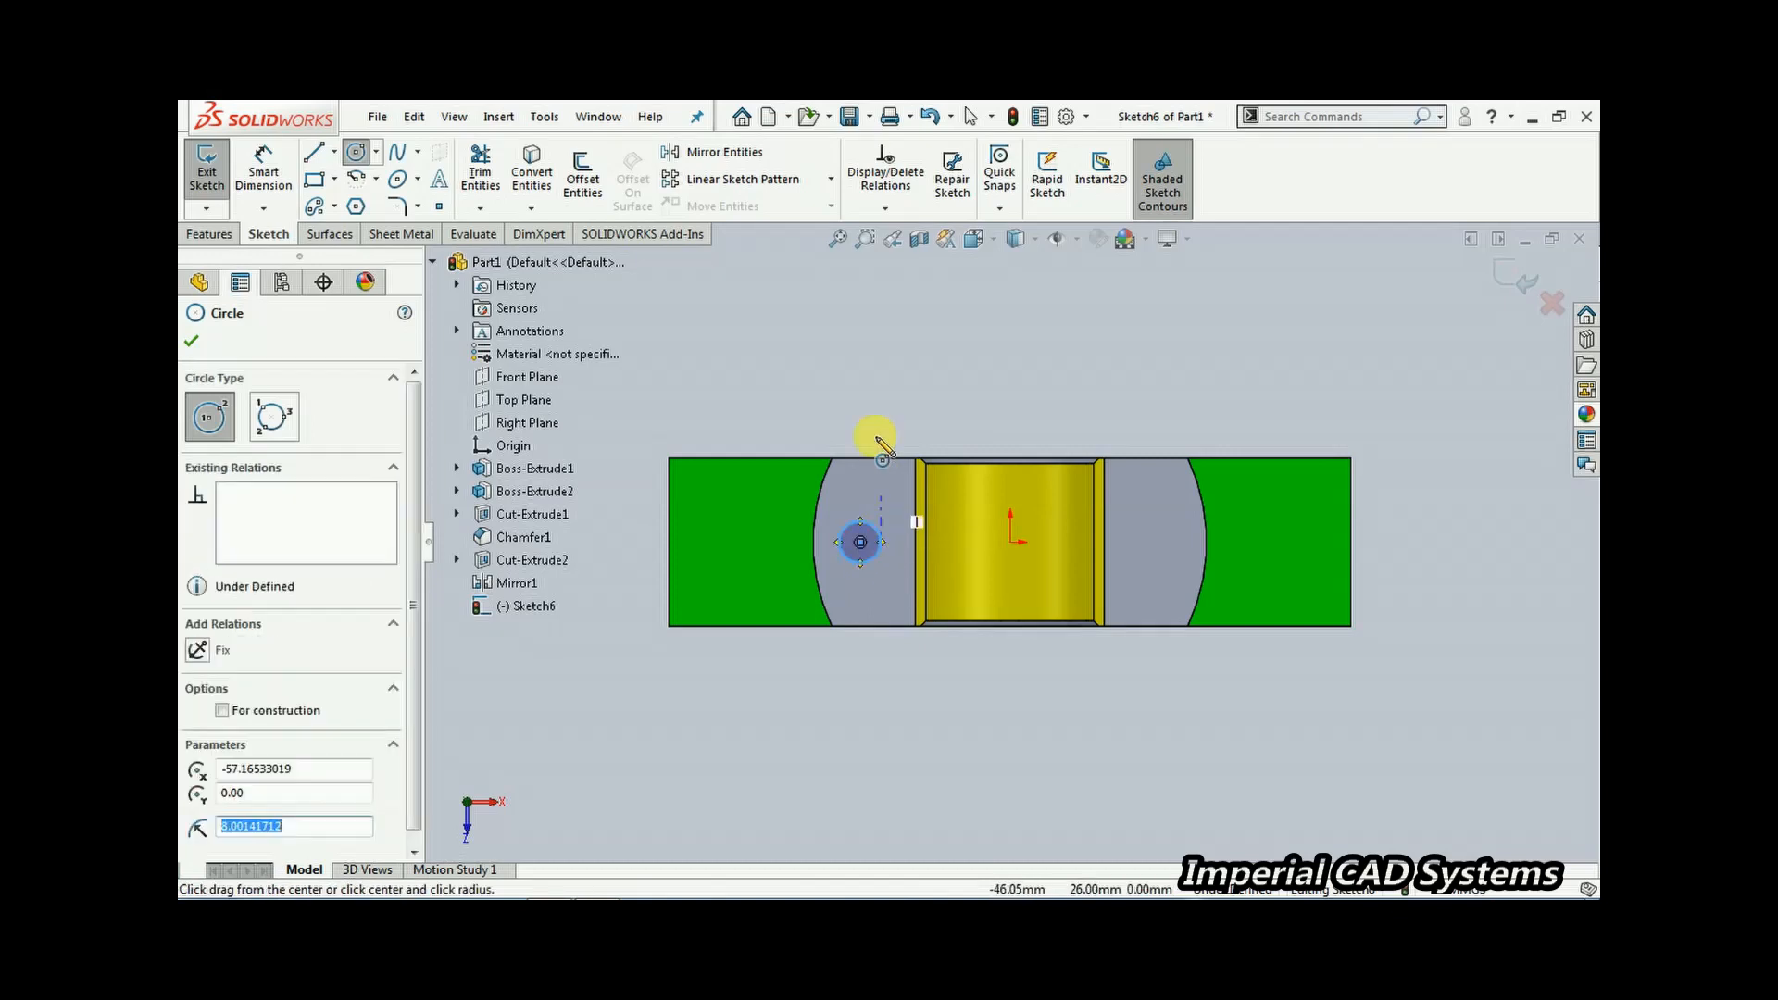
Dimension the circle's diameter as 18 mm
click(272, 167)
click(866, 532)
click(793, 336)
text(18)
key(Return)
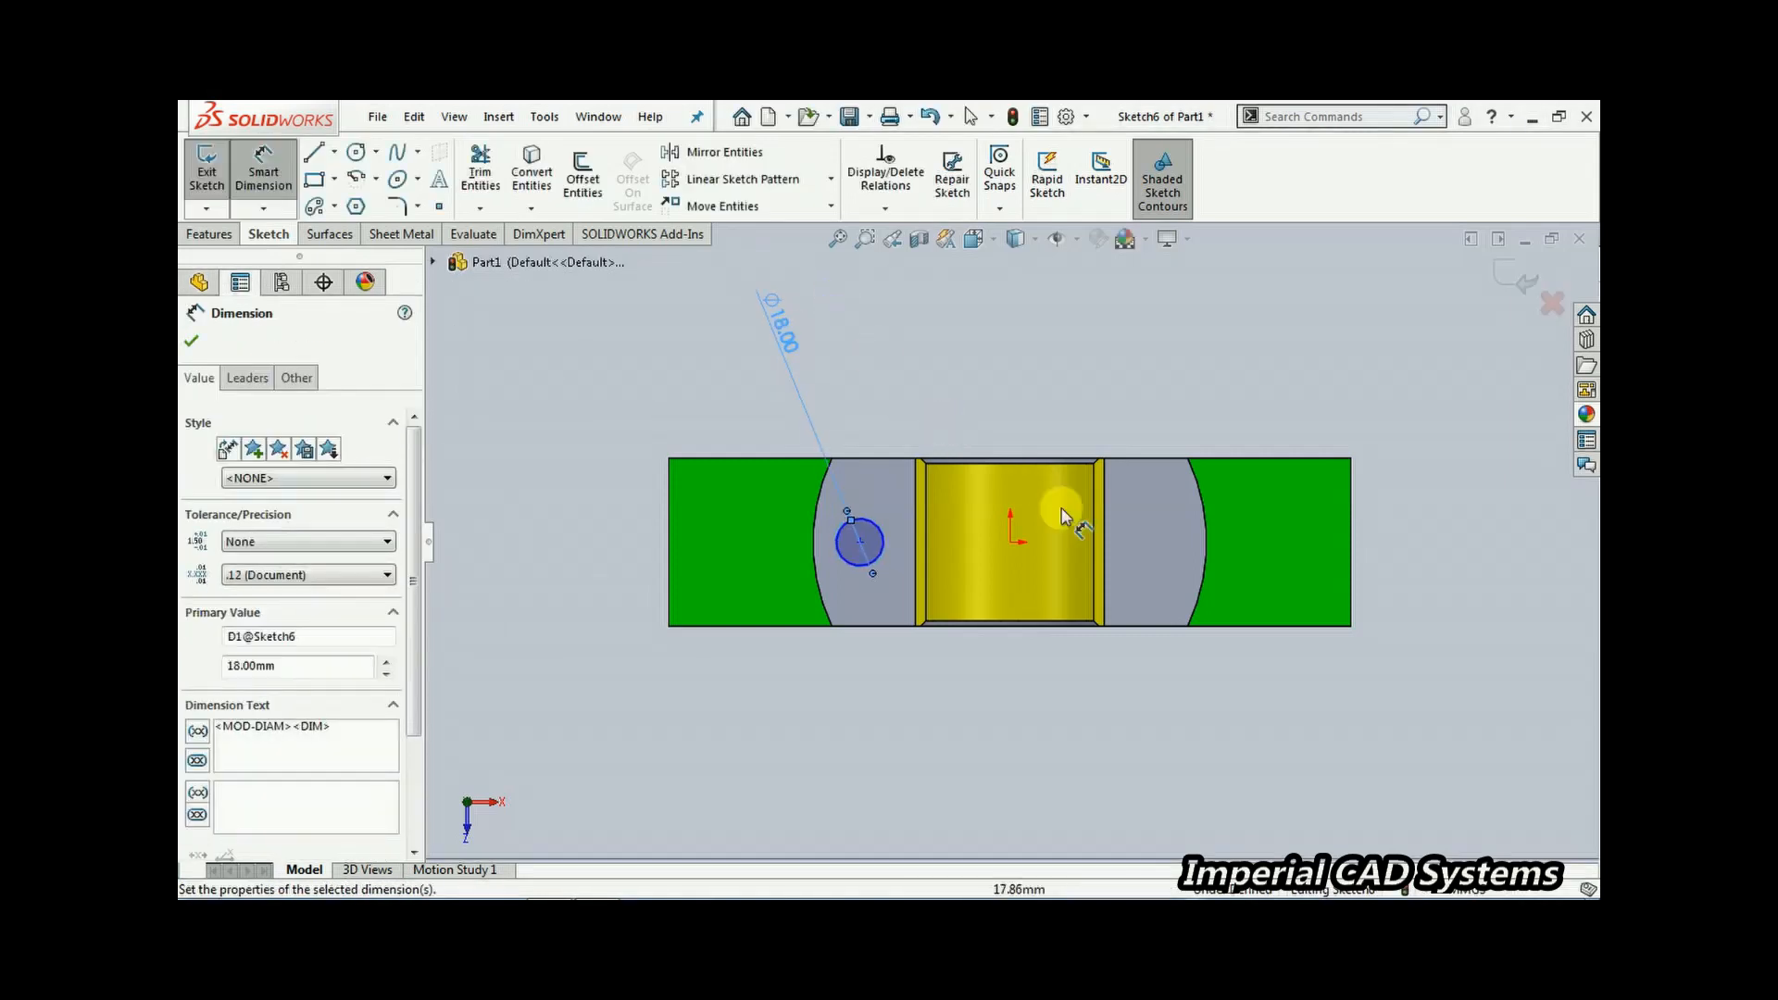
Dimension the circle's centre 52.50 mm horizontally from the origin
click(860, 542)
click(1010, 541)
click(969, 433)
text(55)
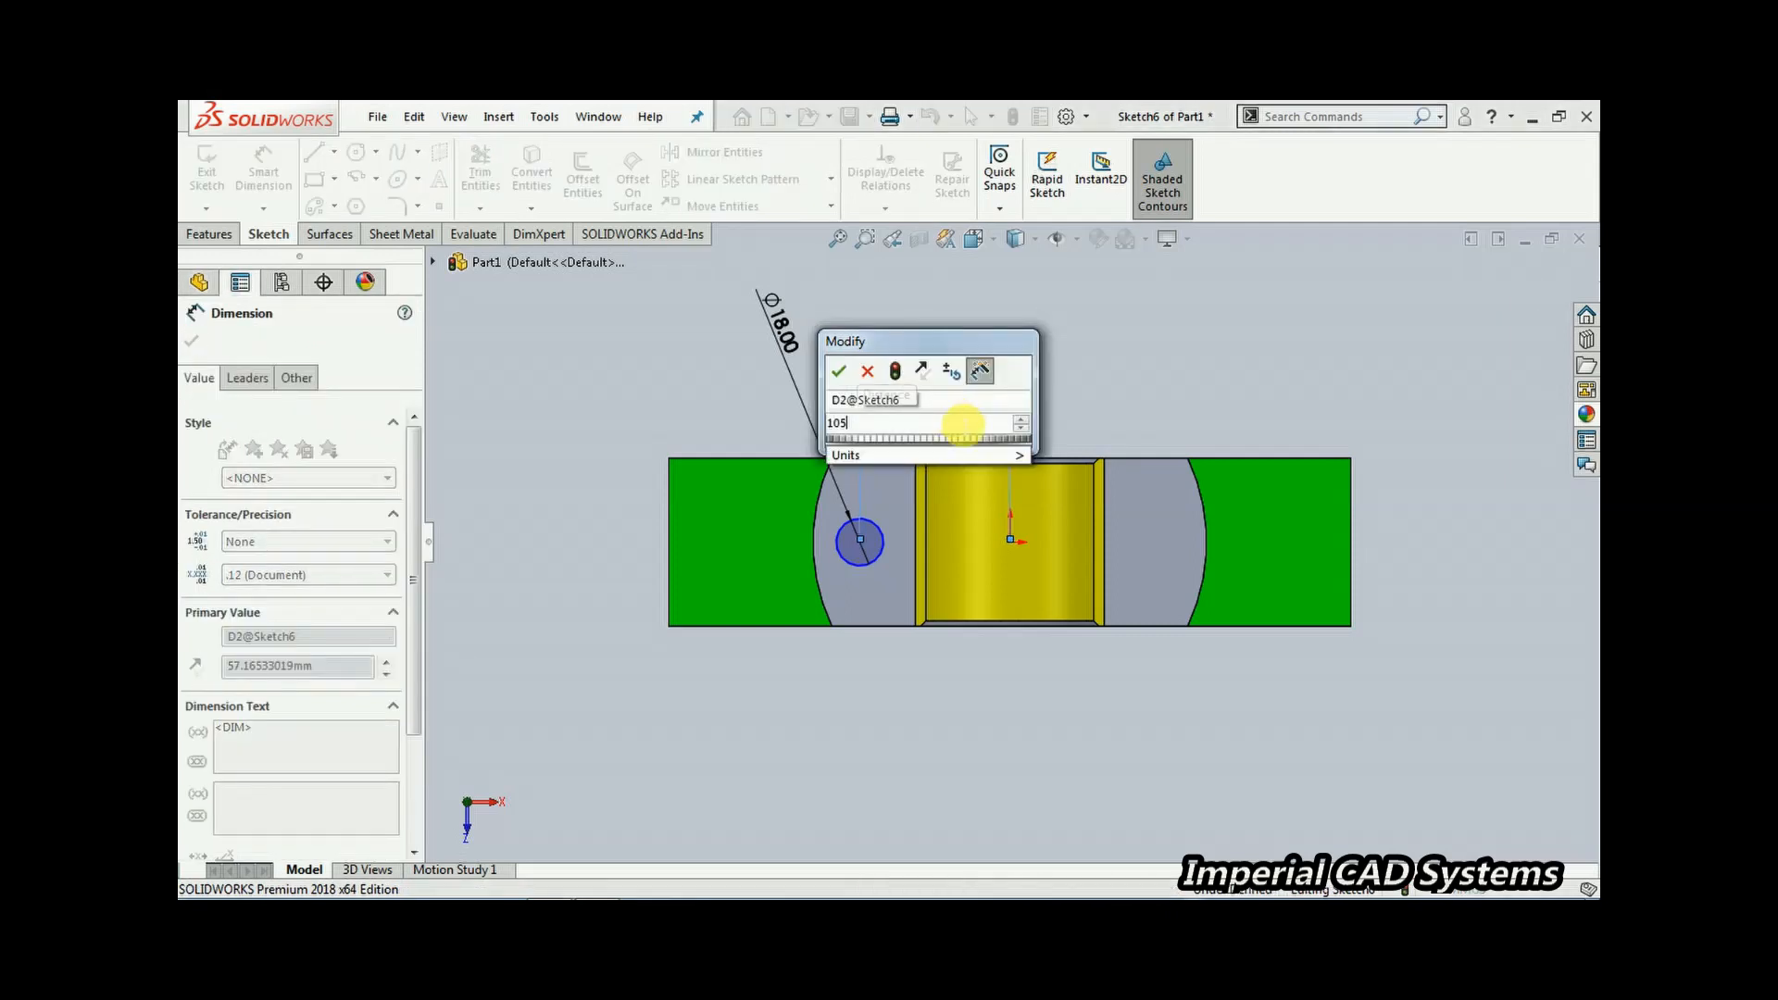
key(Return)
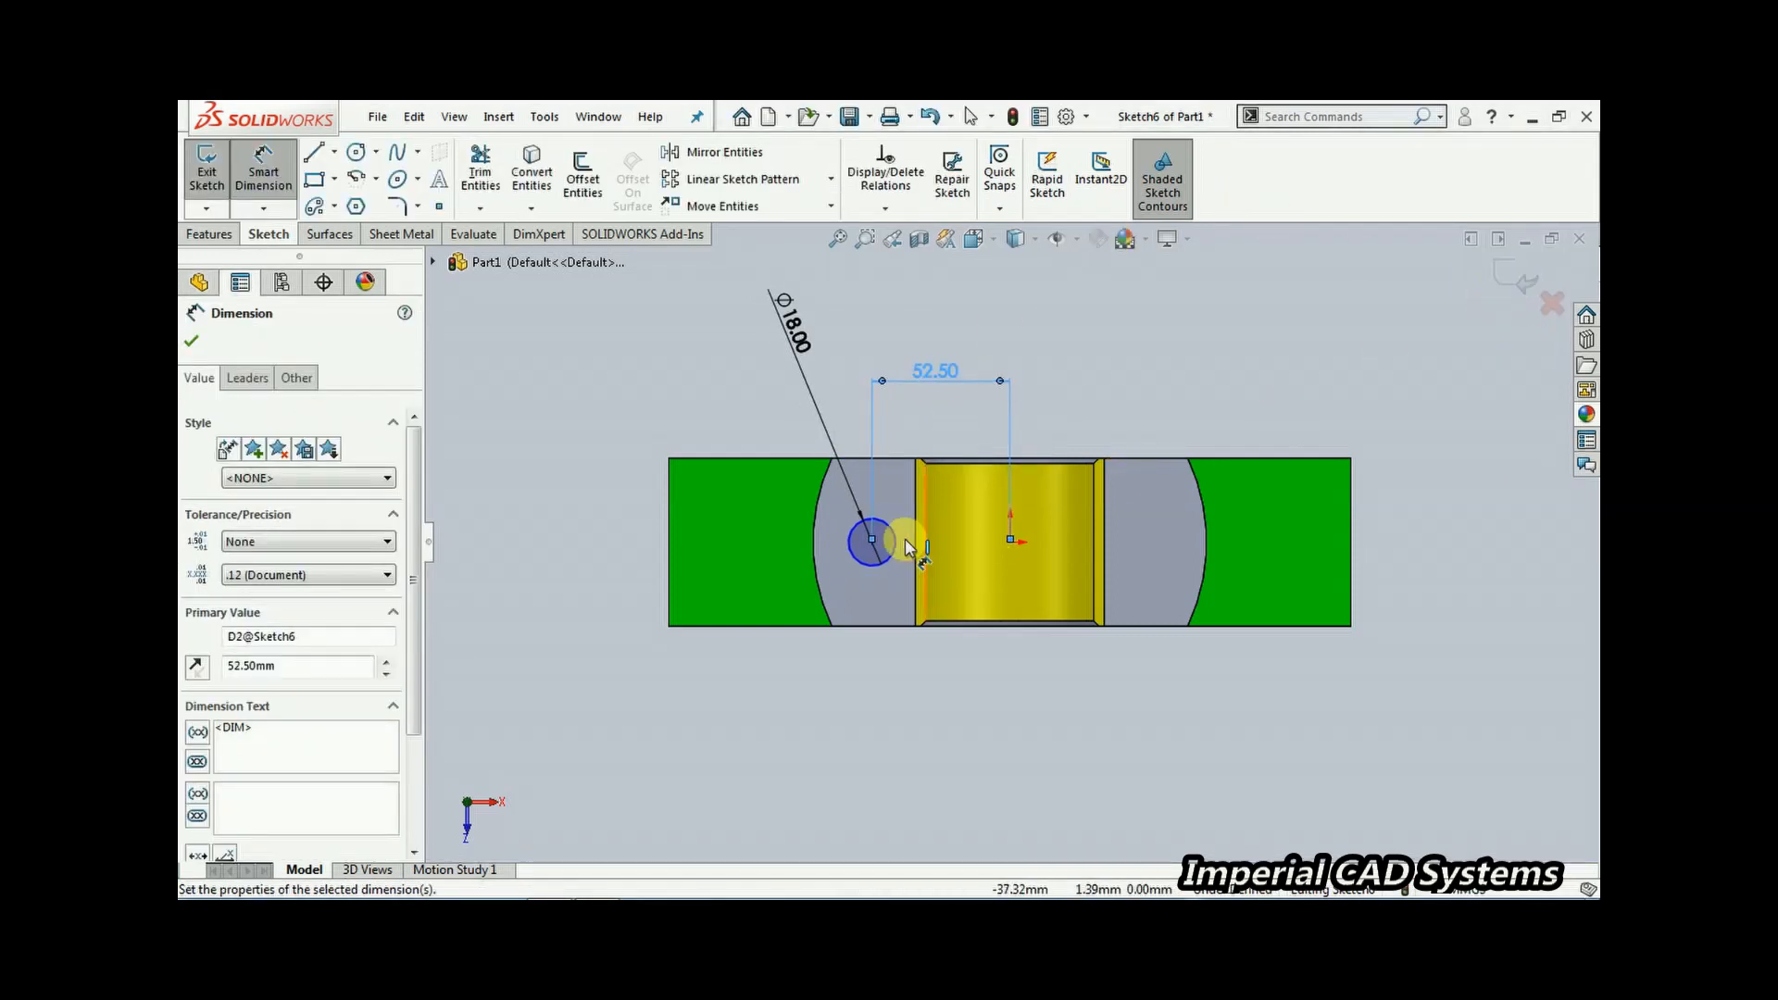
click(873, 539)
click(1009, 539)
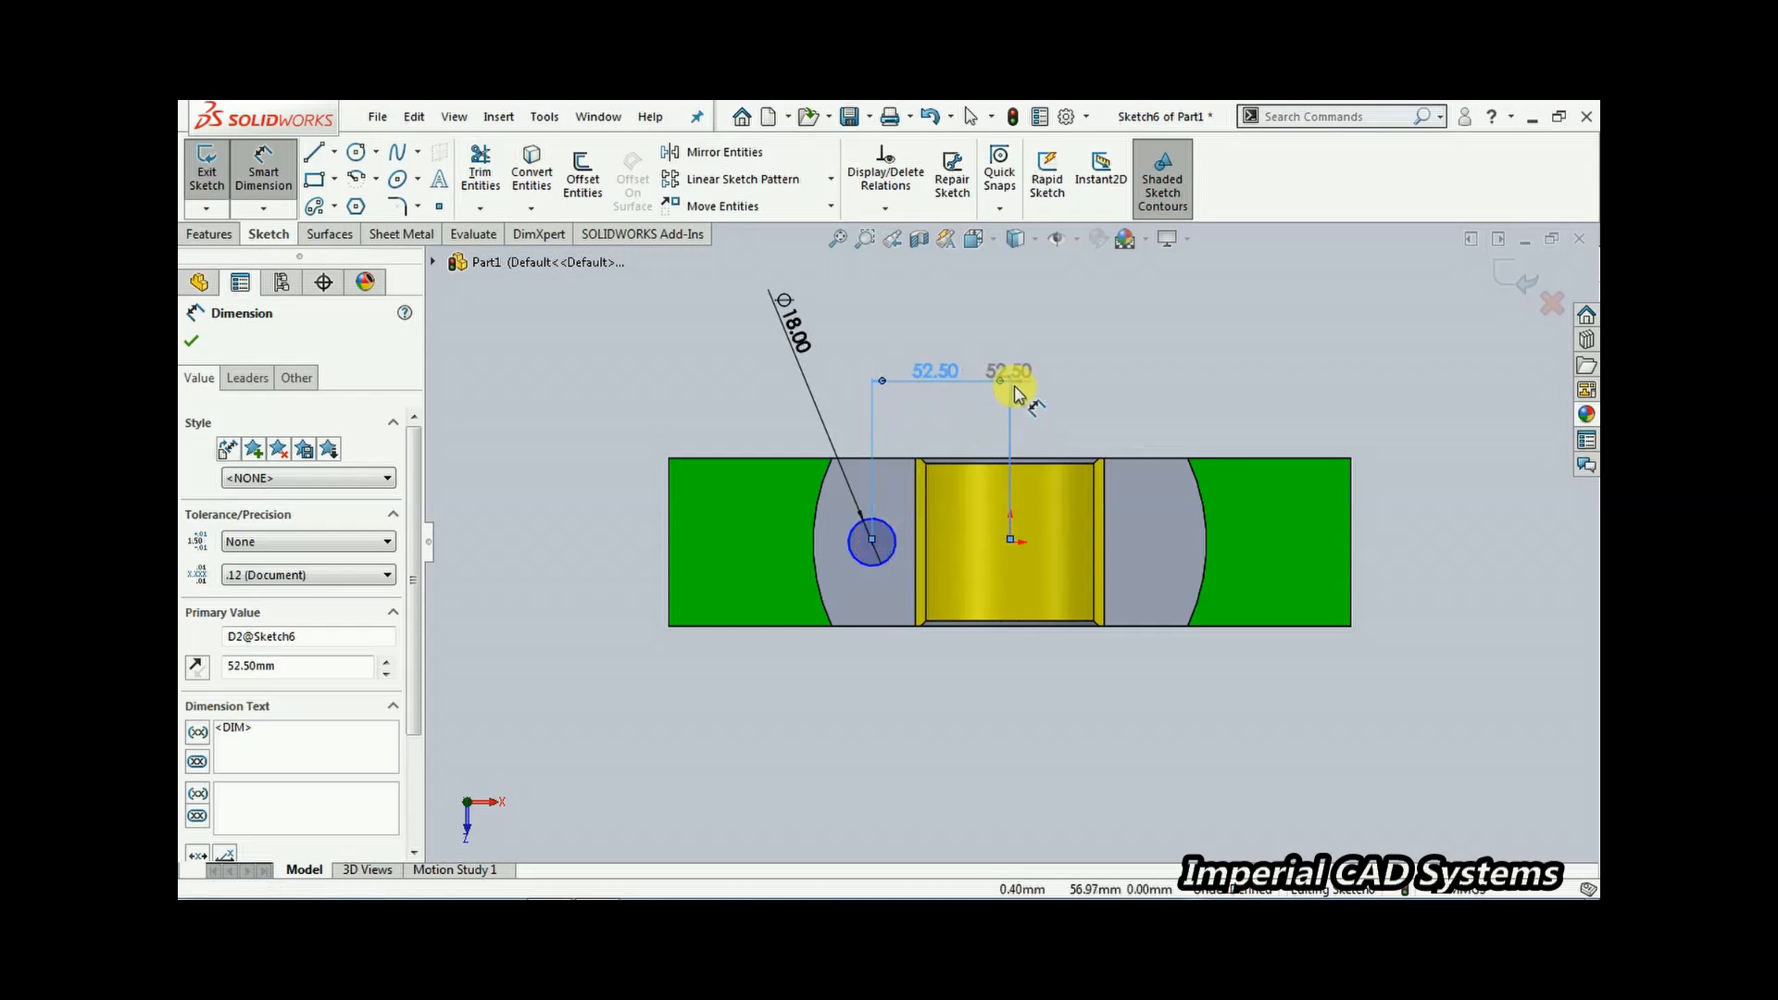
right_click(1108, 339)
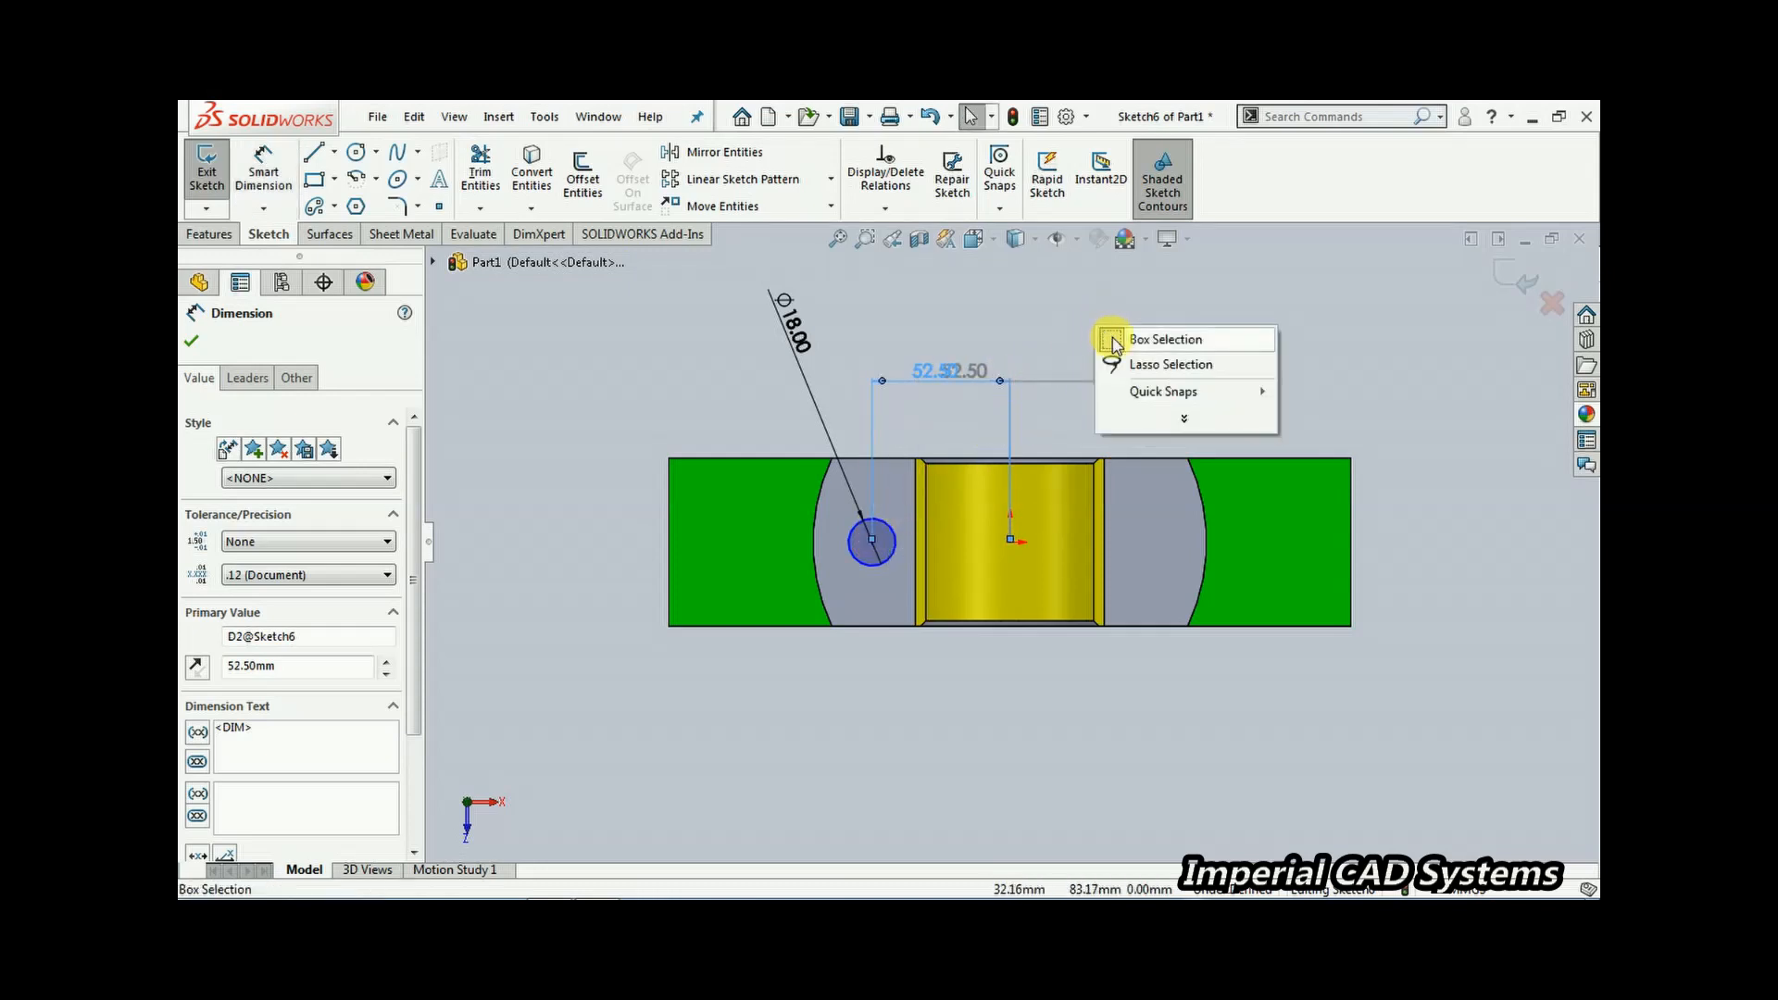
click(1114, 340)
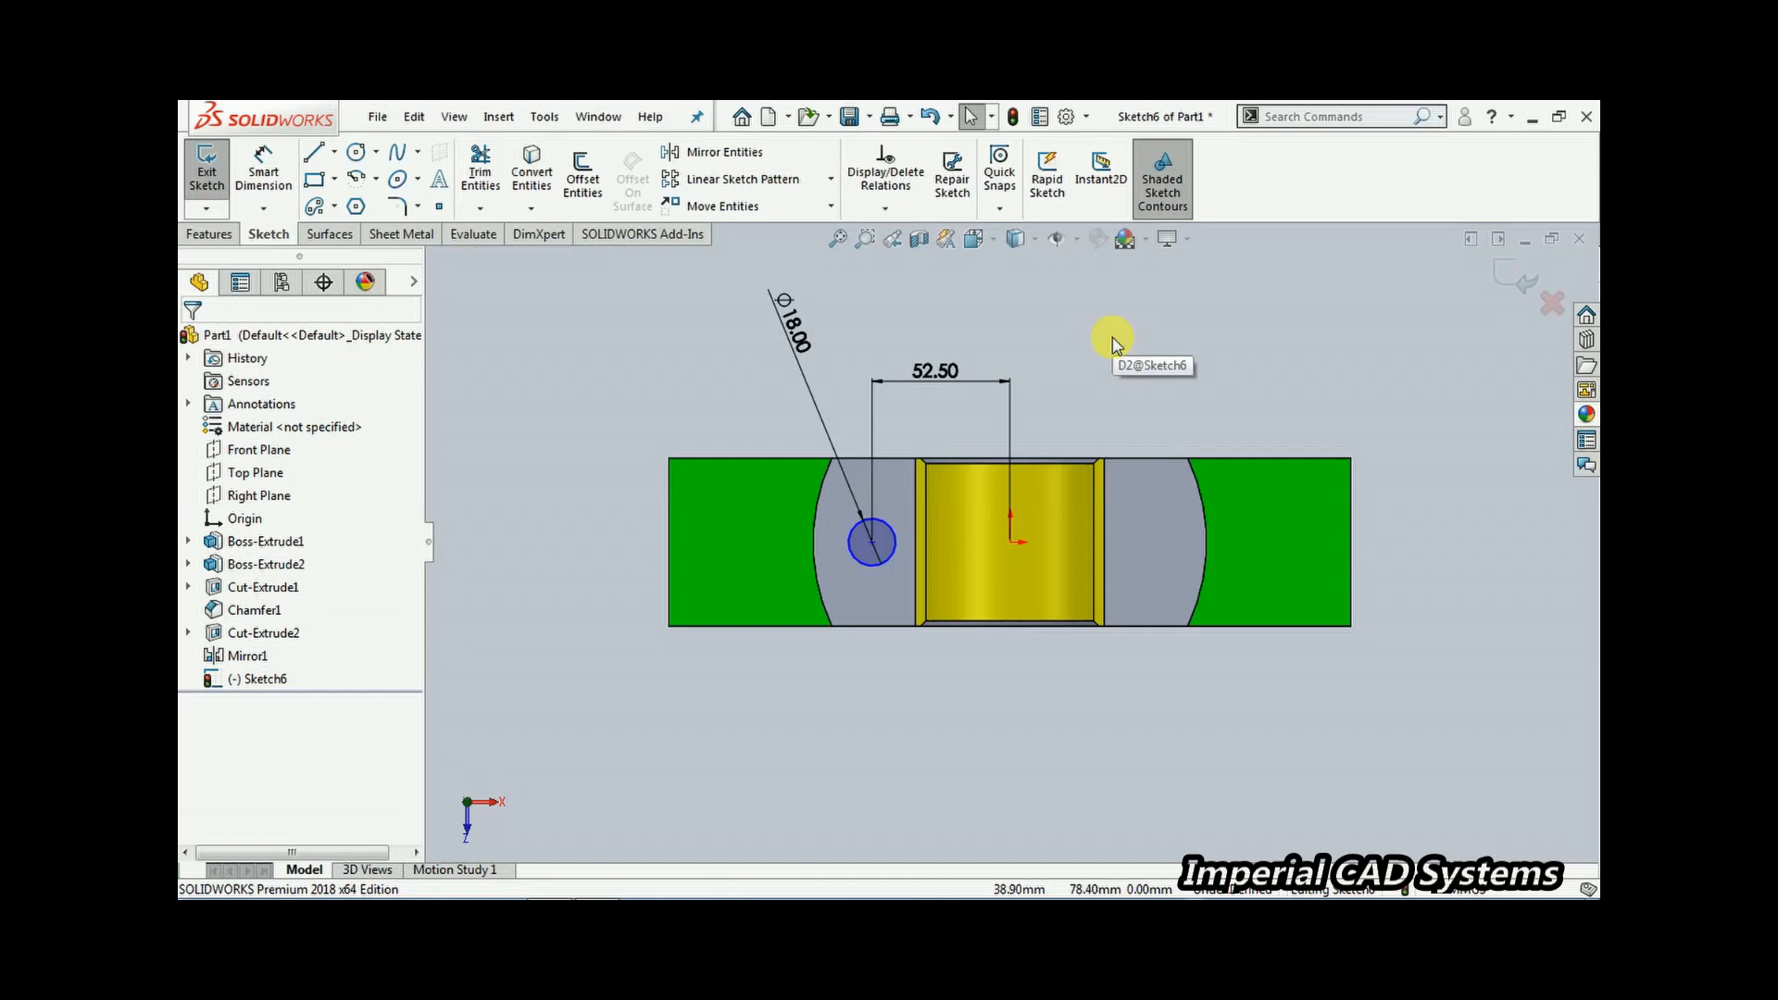
Drag the circle's centre slightly upward off the origin's horizontal line
click(872, 542)
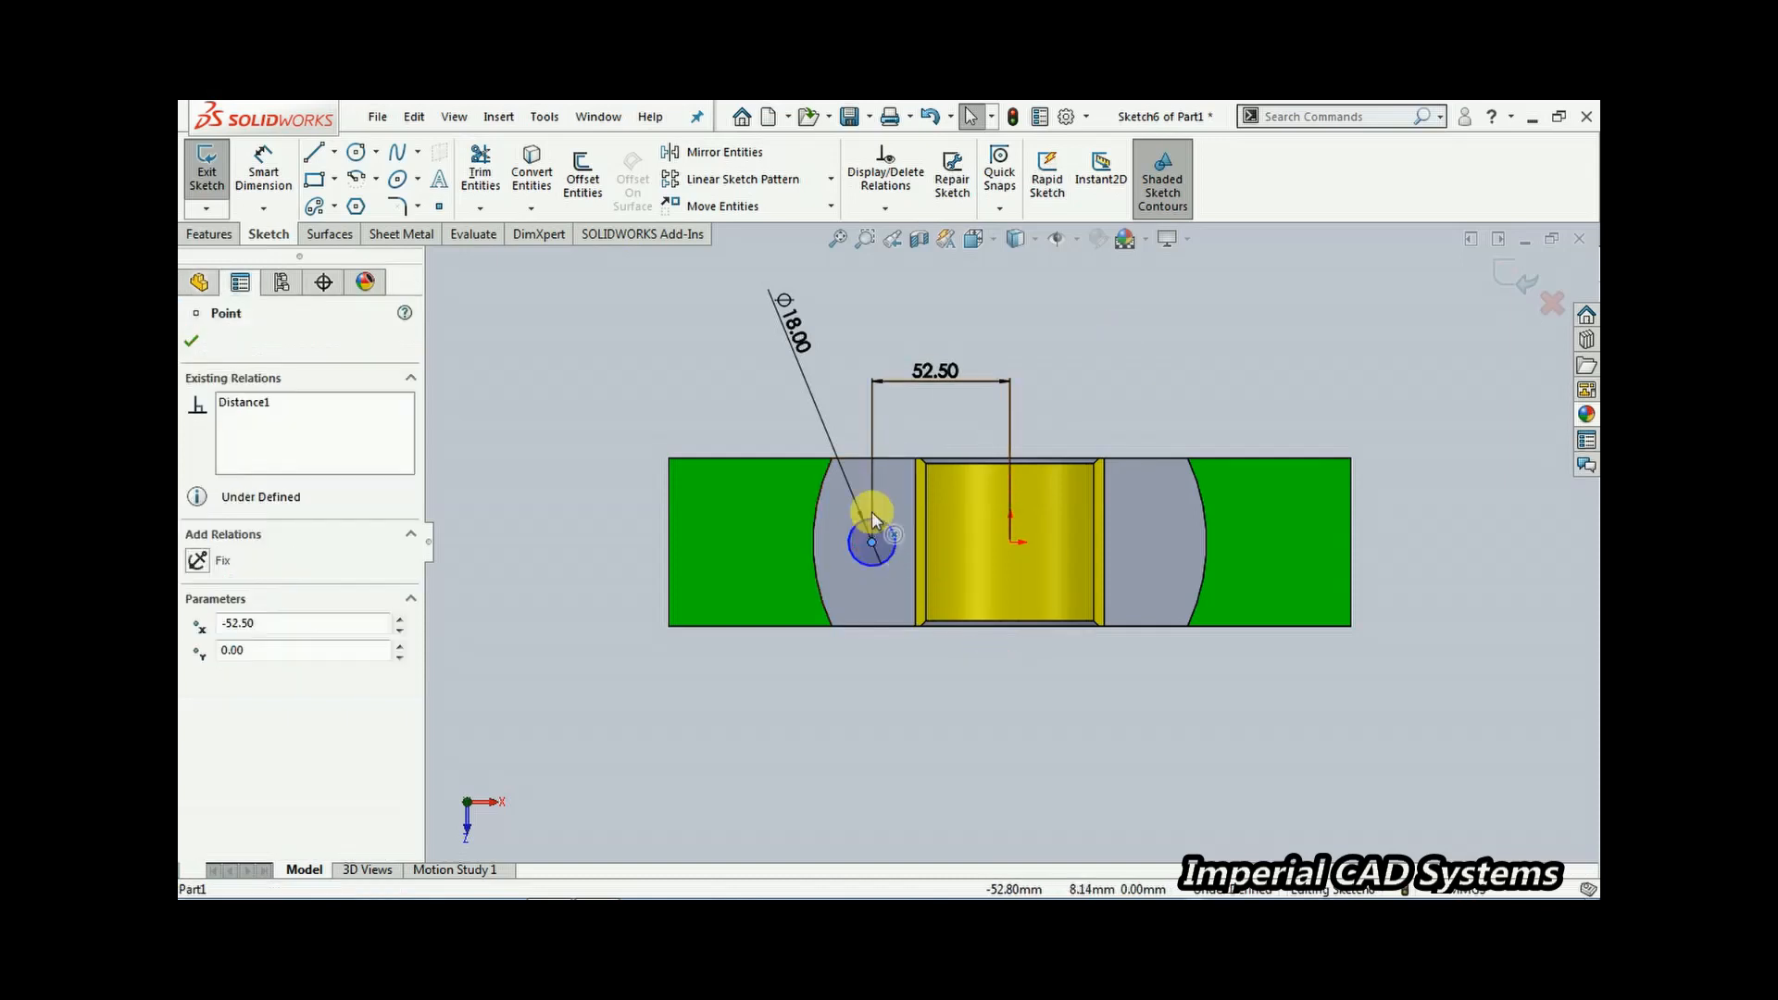
drag(870, 511, 875, 512)
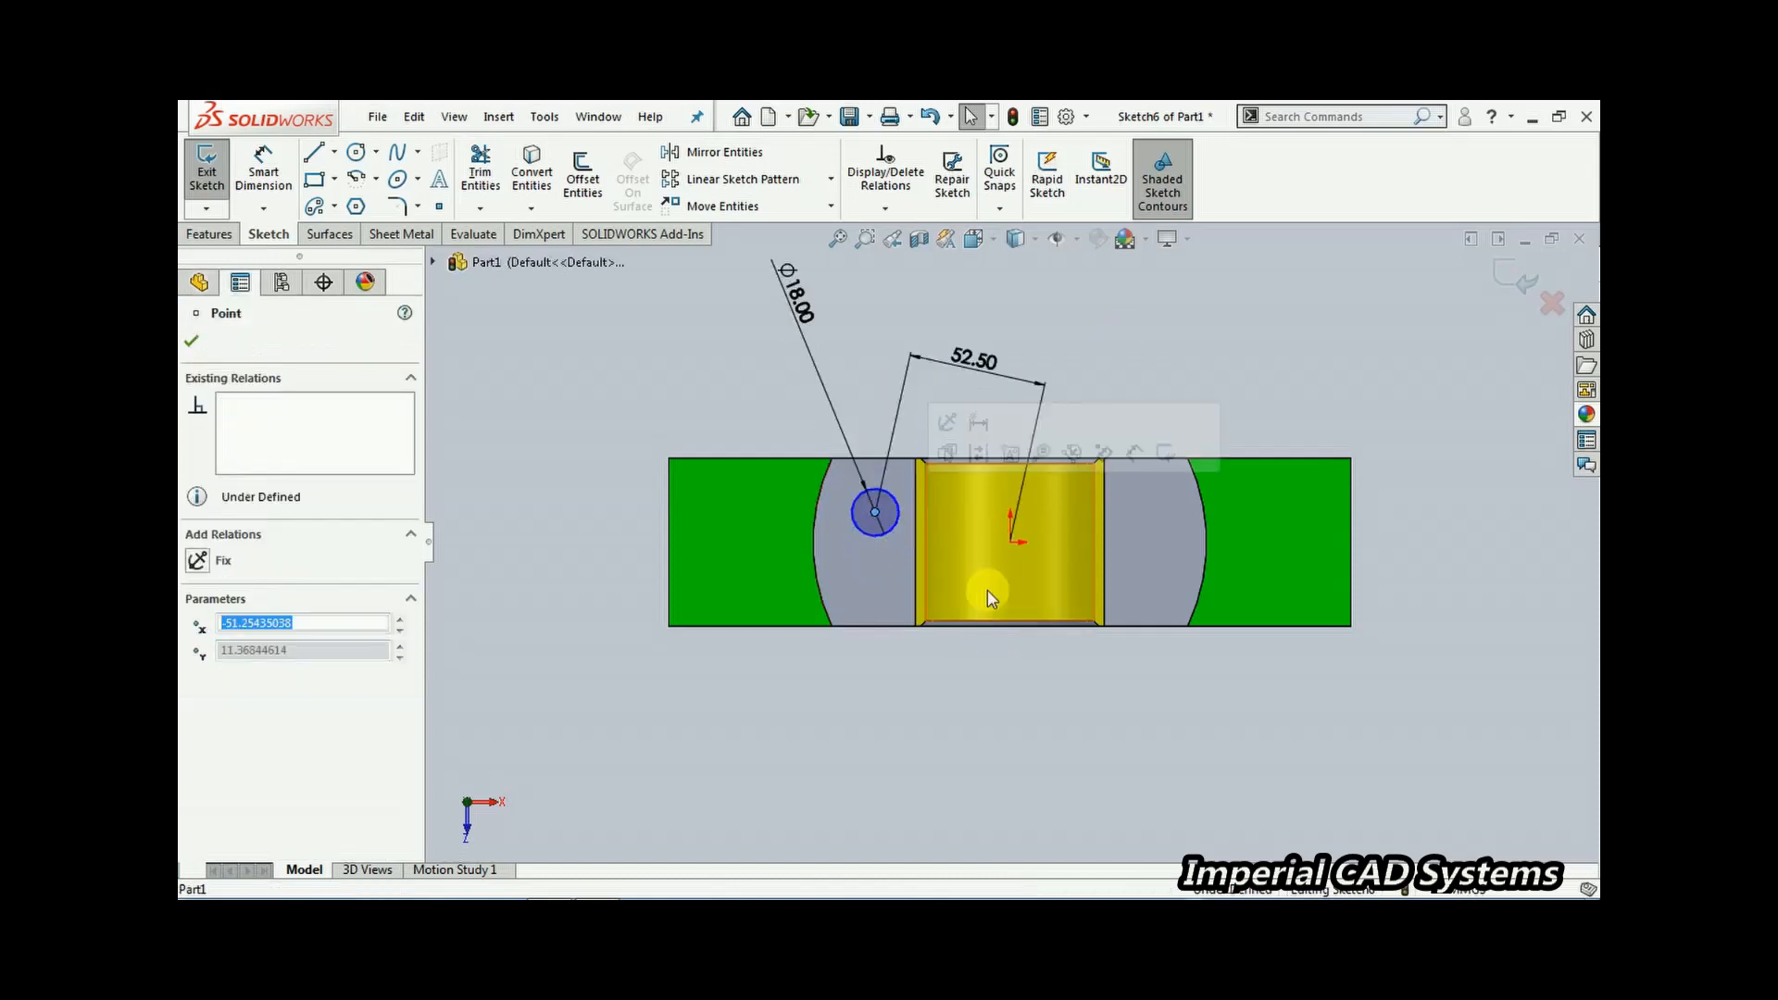
click(623, 319)
Dimension the circle centre's vertical offset from the origin as 0 mm
click(264, 169)
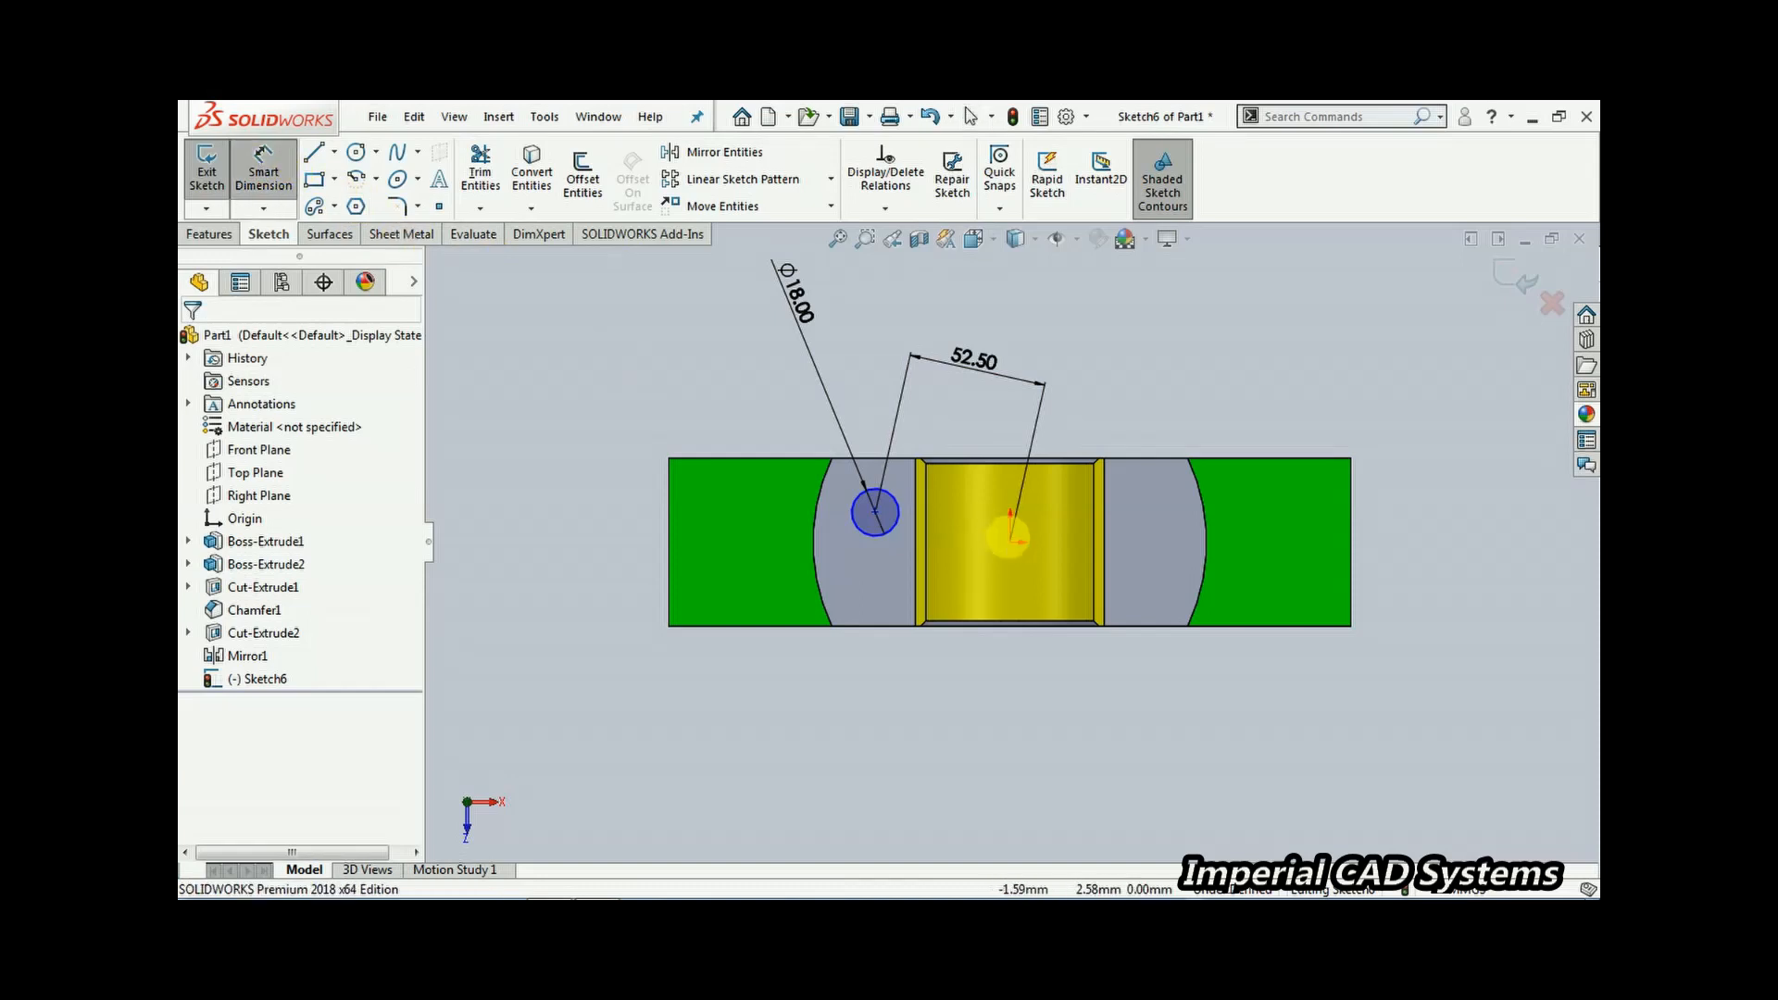
click(1012, 541)
click(875, 512)
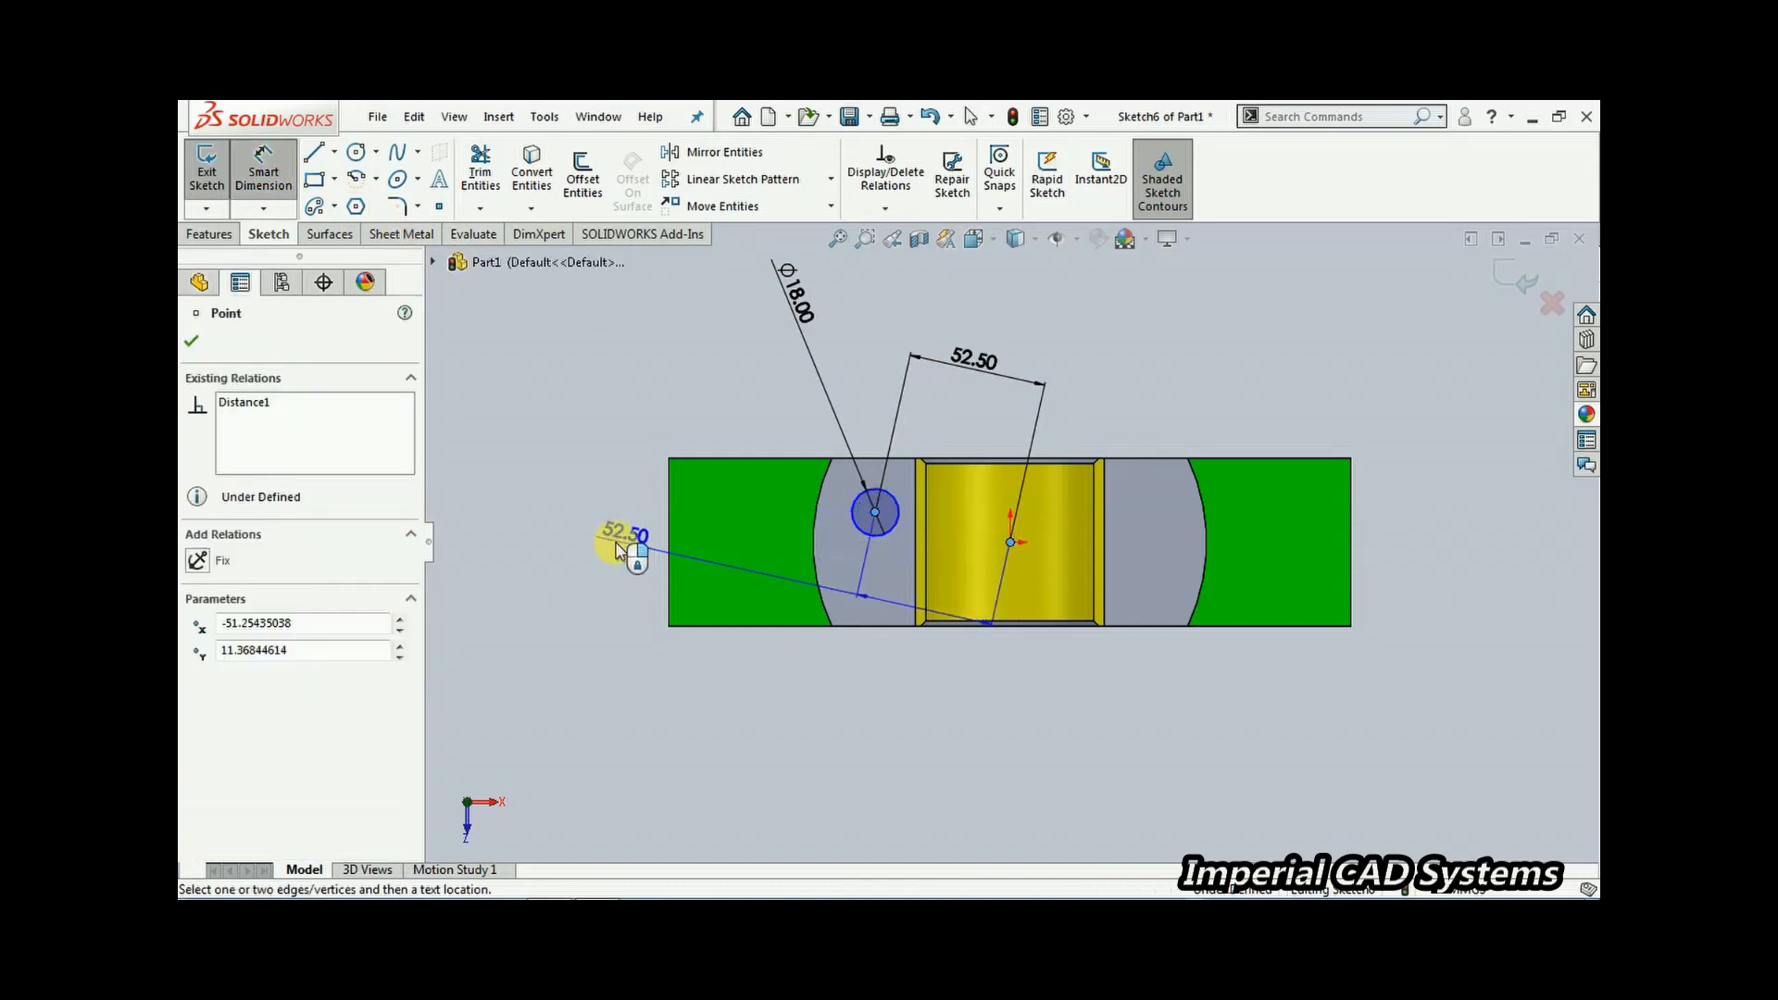
click(614, 529)
text(0)
key(Return)
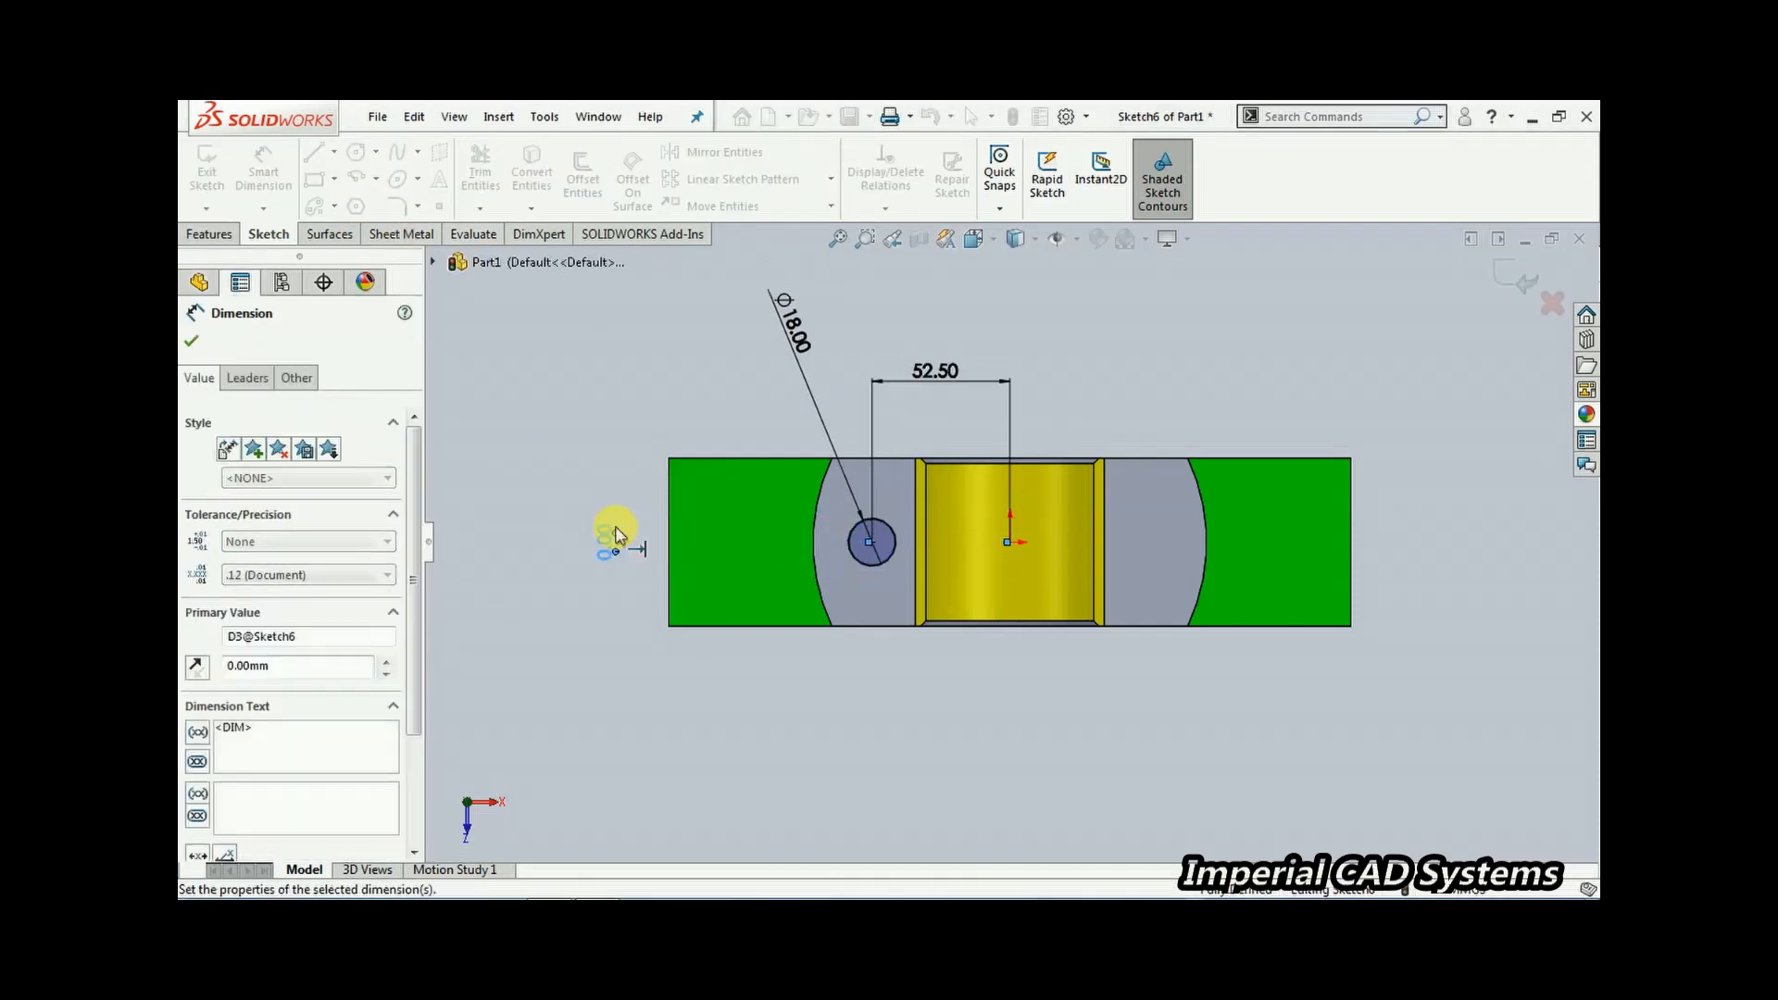
Exit the sketch and cut-extrude the circle 140 mm down through the part
click(1519, 274)
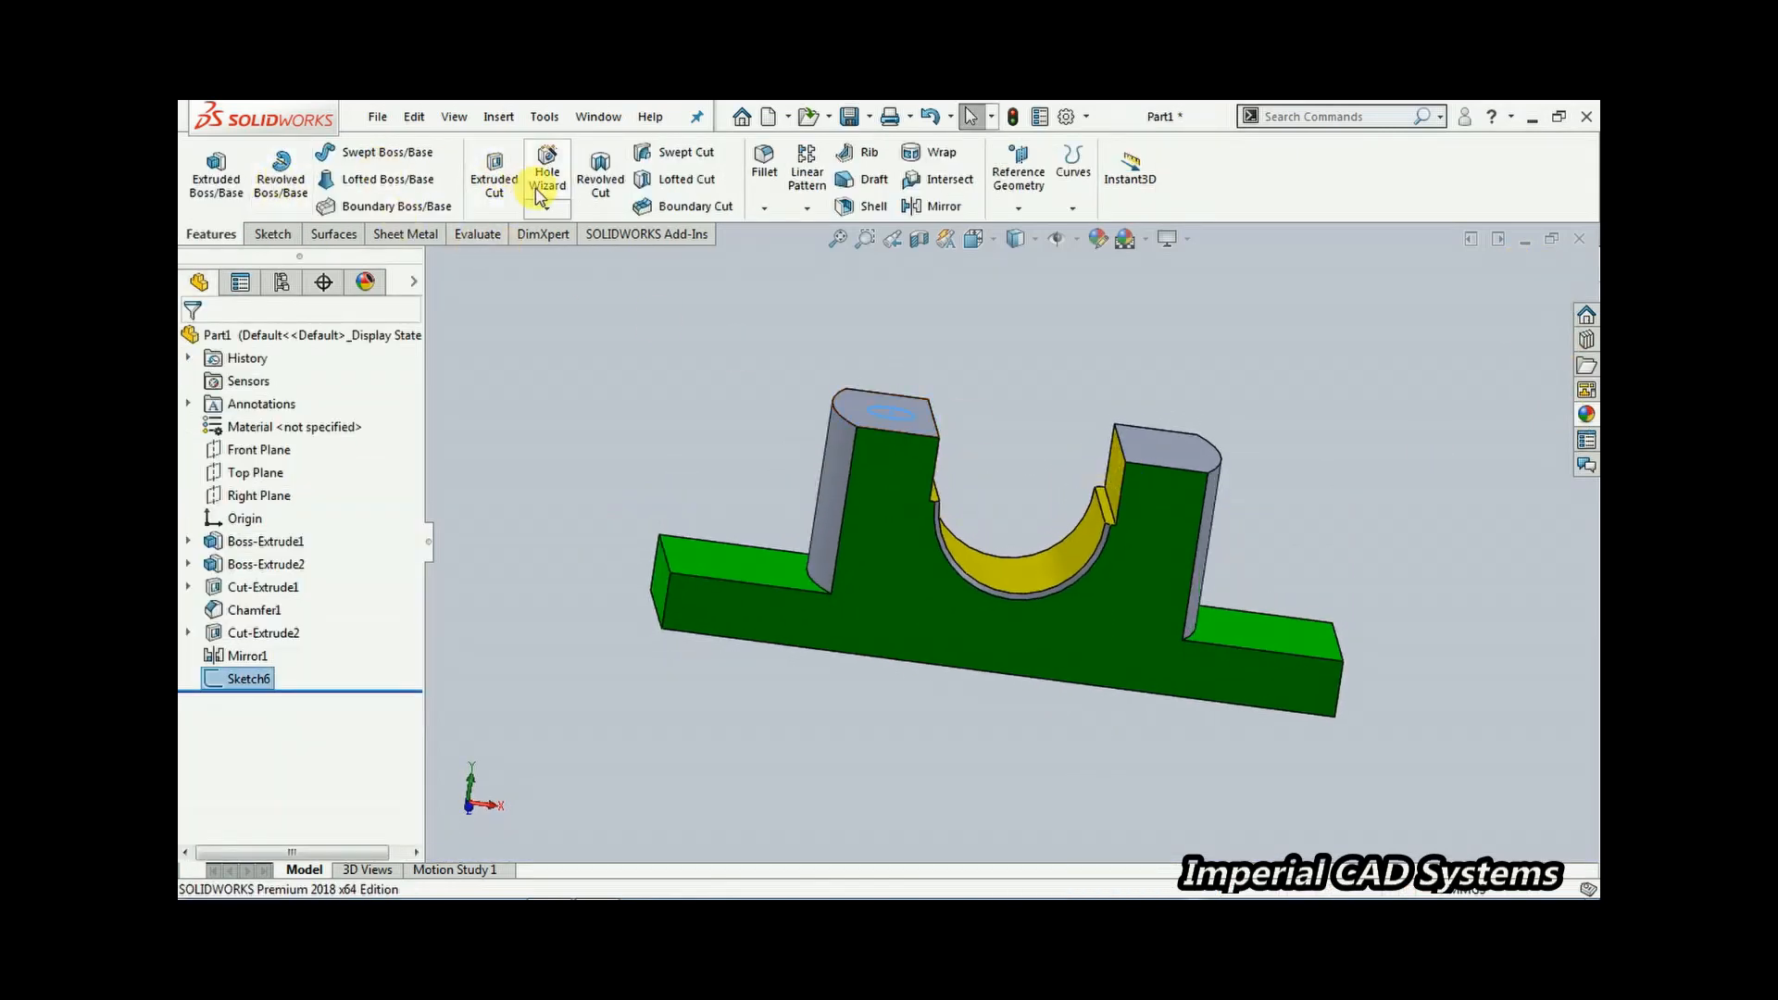
click(494, 178)
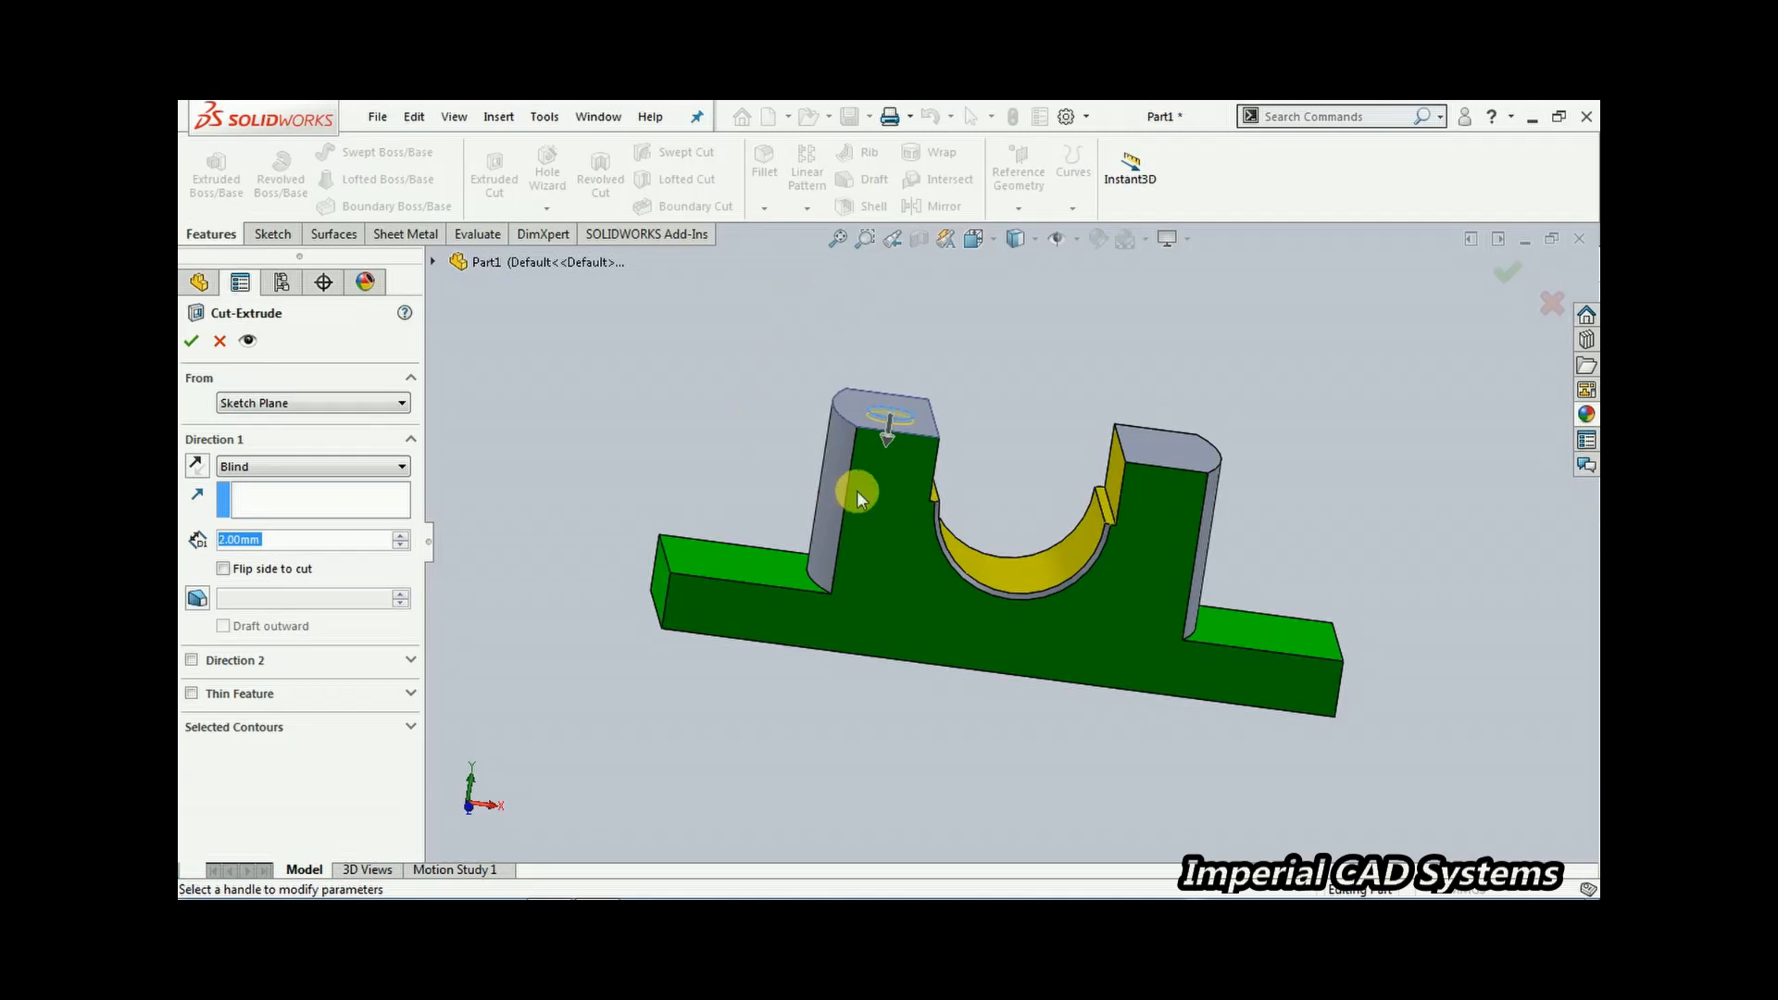
drag(892, 436, 875, 783)
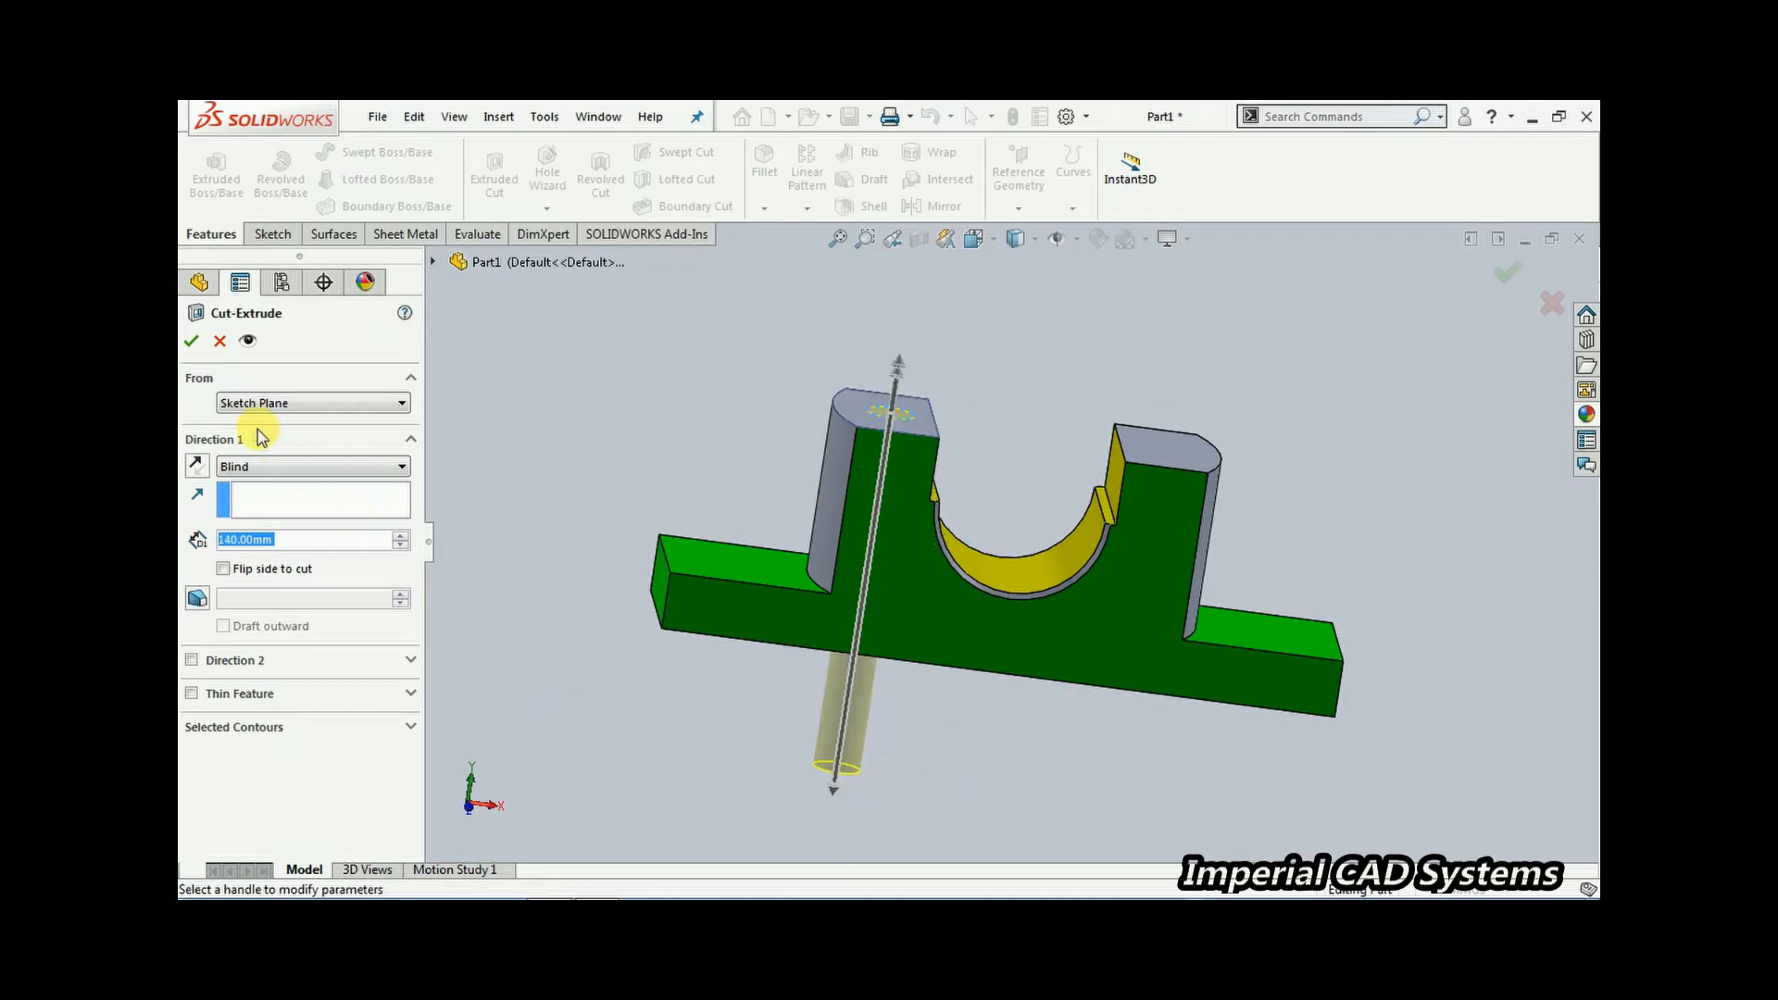
click(194, 342)
Open a new sketch on the face of the first bottom recess containing the hole
mouse_move(1003, 754)
middle_down()
mouse_move(1049, 488)
mouse_move(974, 556)
middle_up()
click(942, 552)
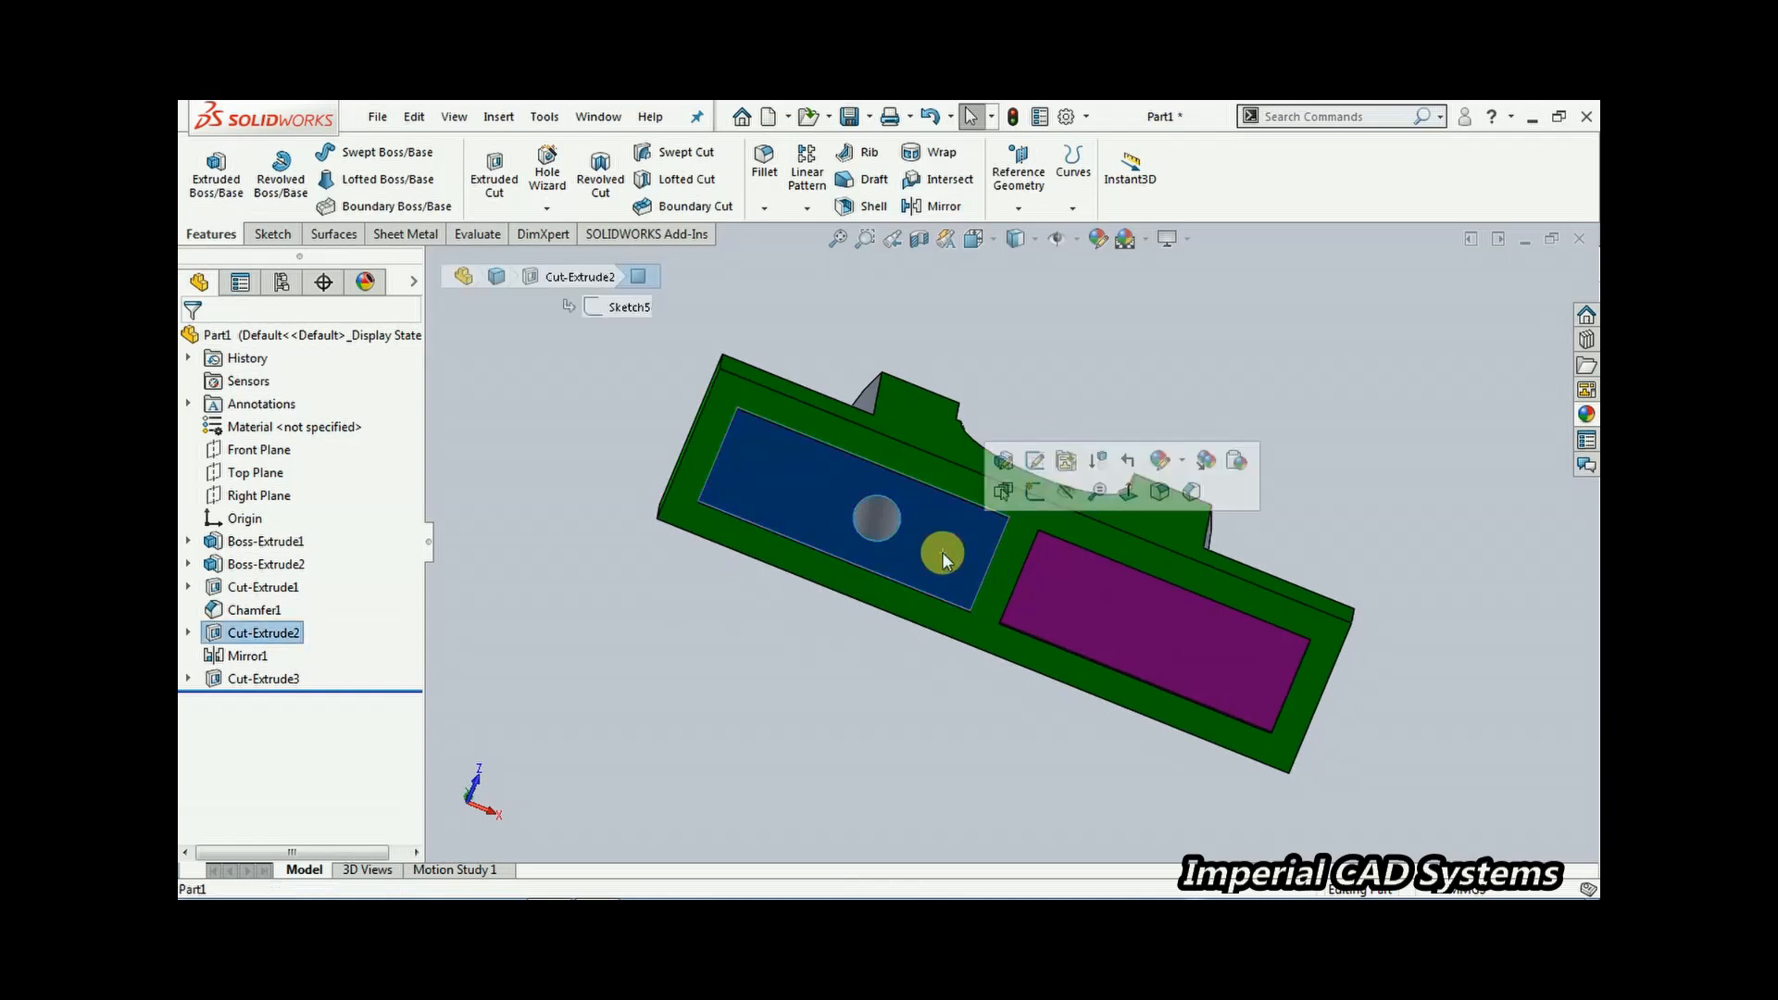
click(1036, 490)
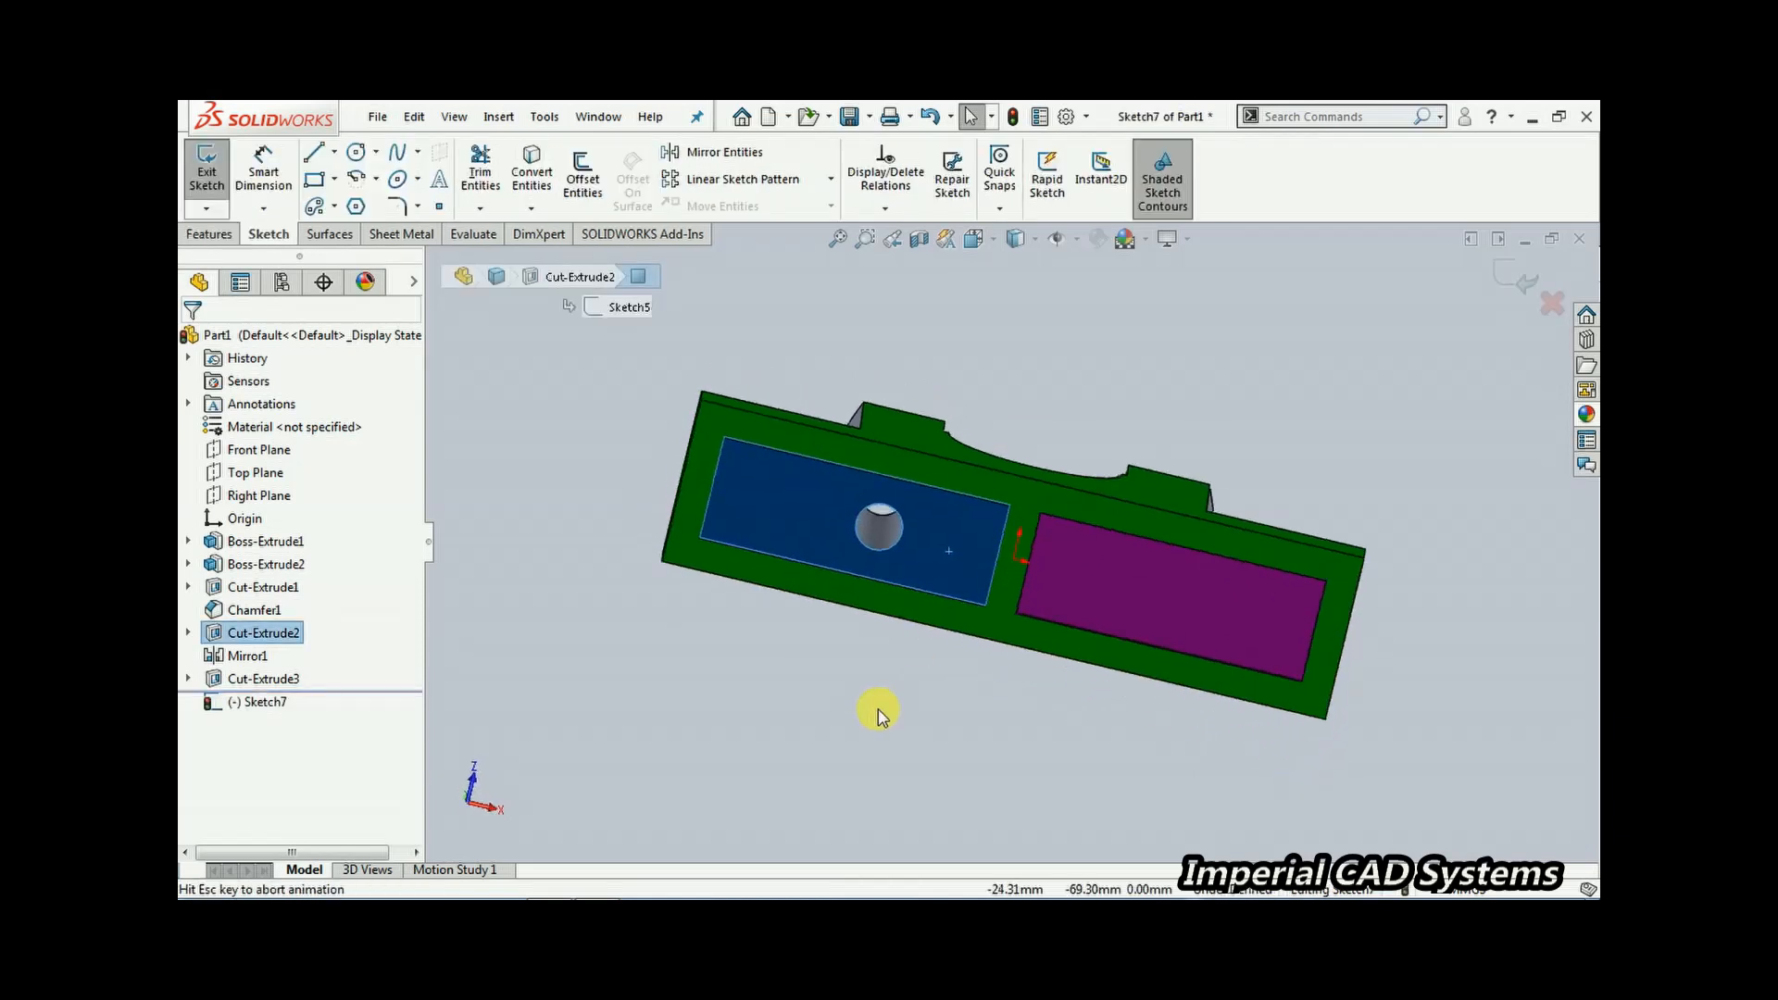
scroll(904, 685, down, 2)
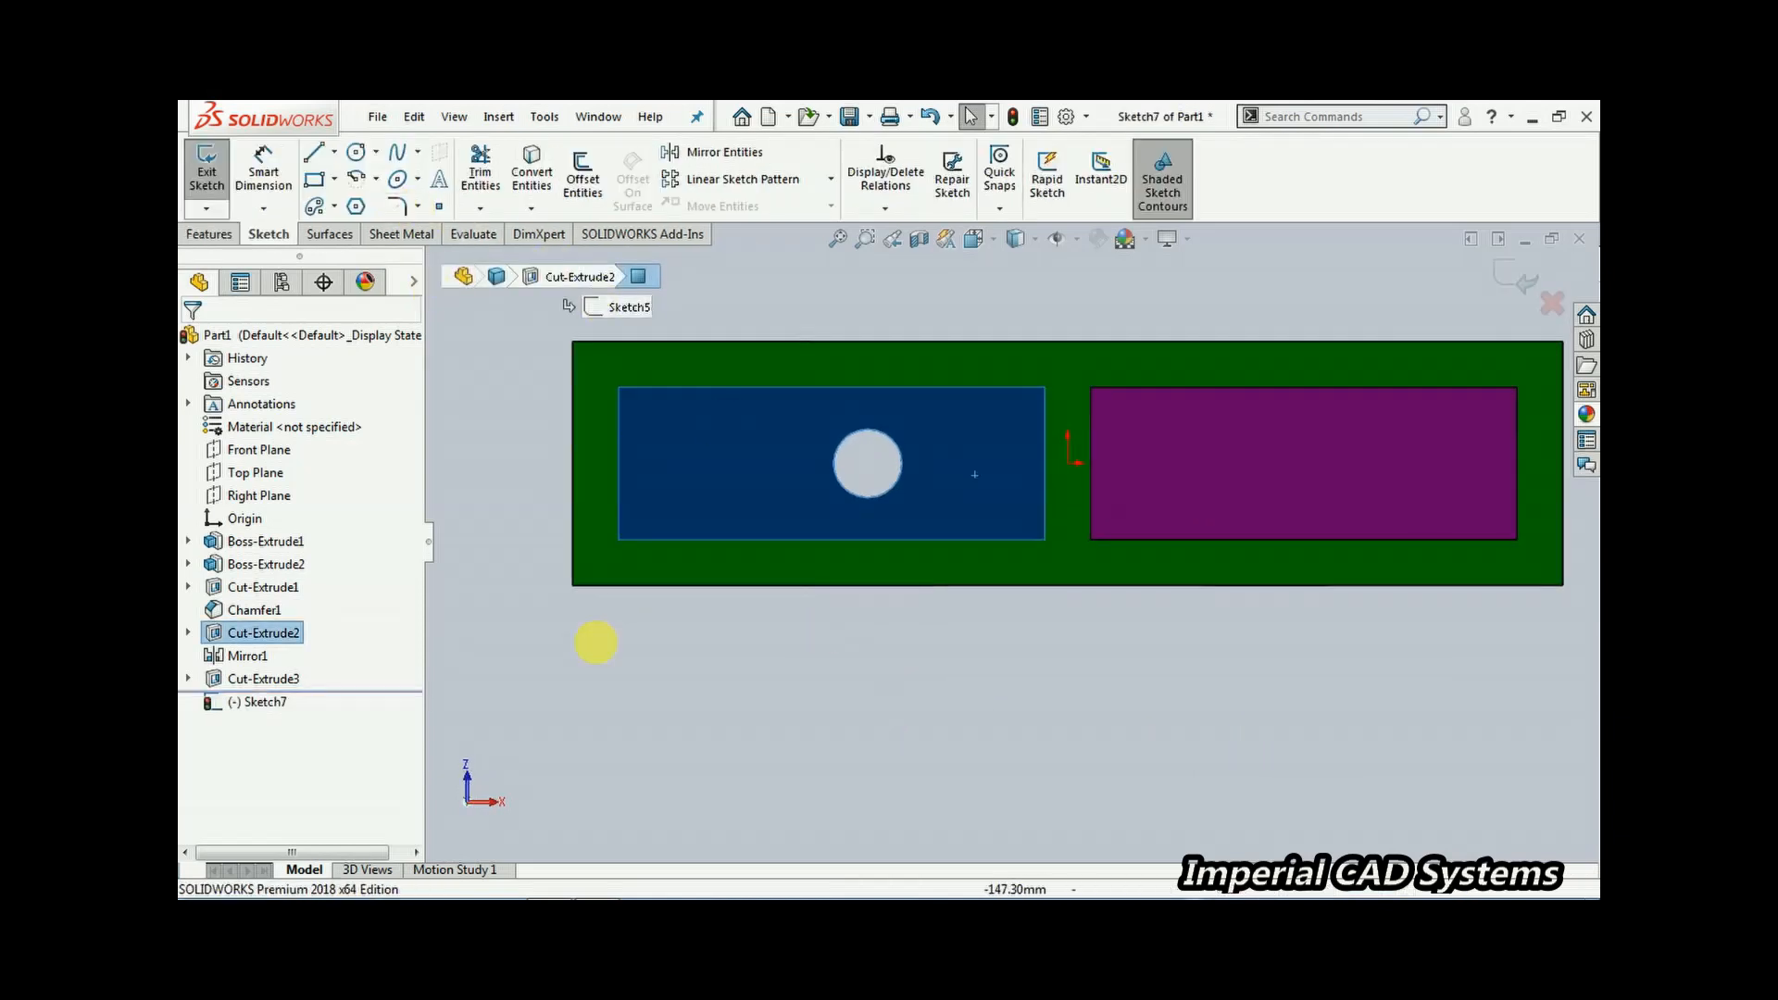
Sketch a centre rectangle centred on the hole in the bottom recess
click(597, 886)
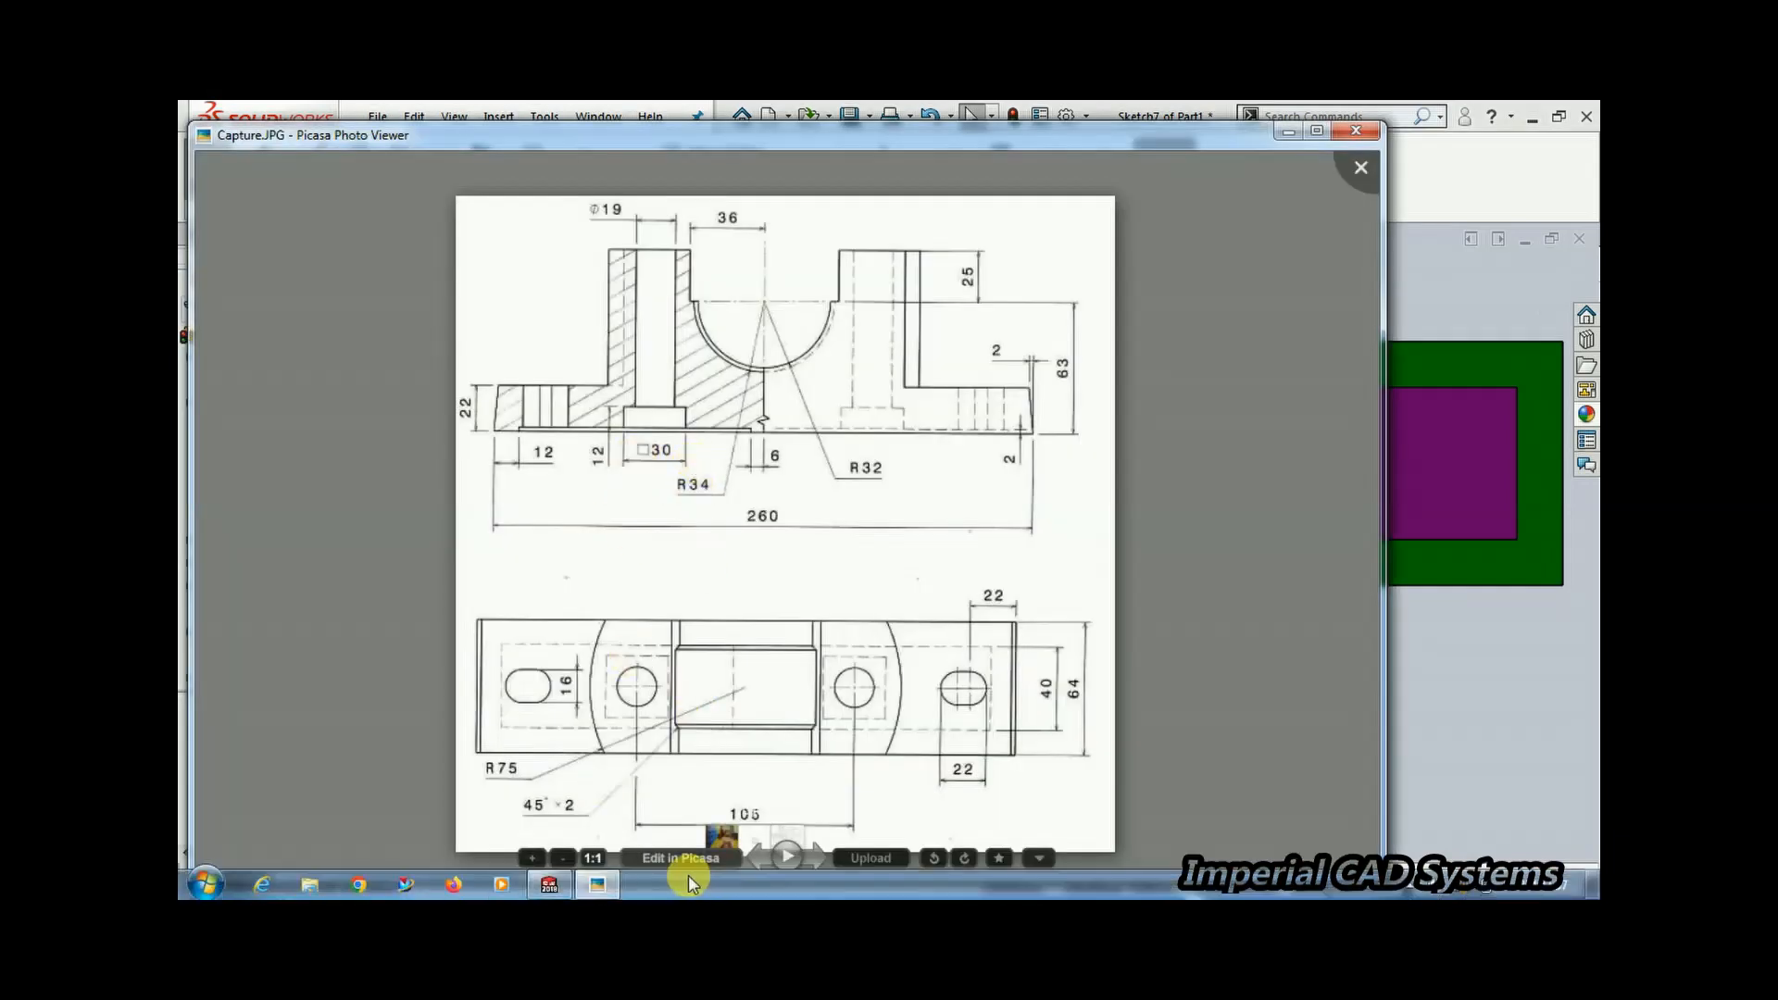
click(549, 887)
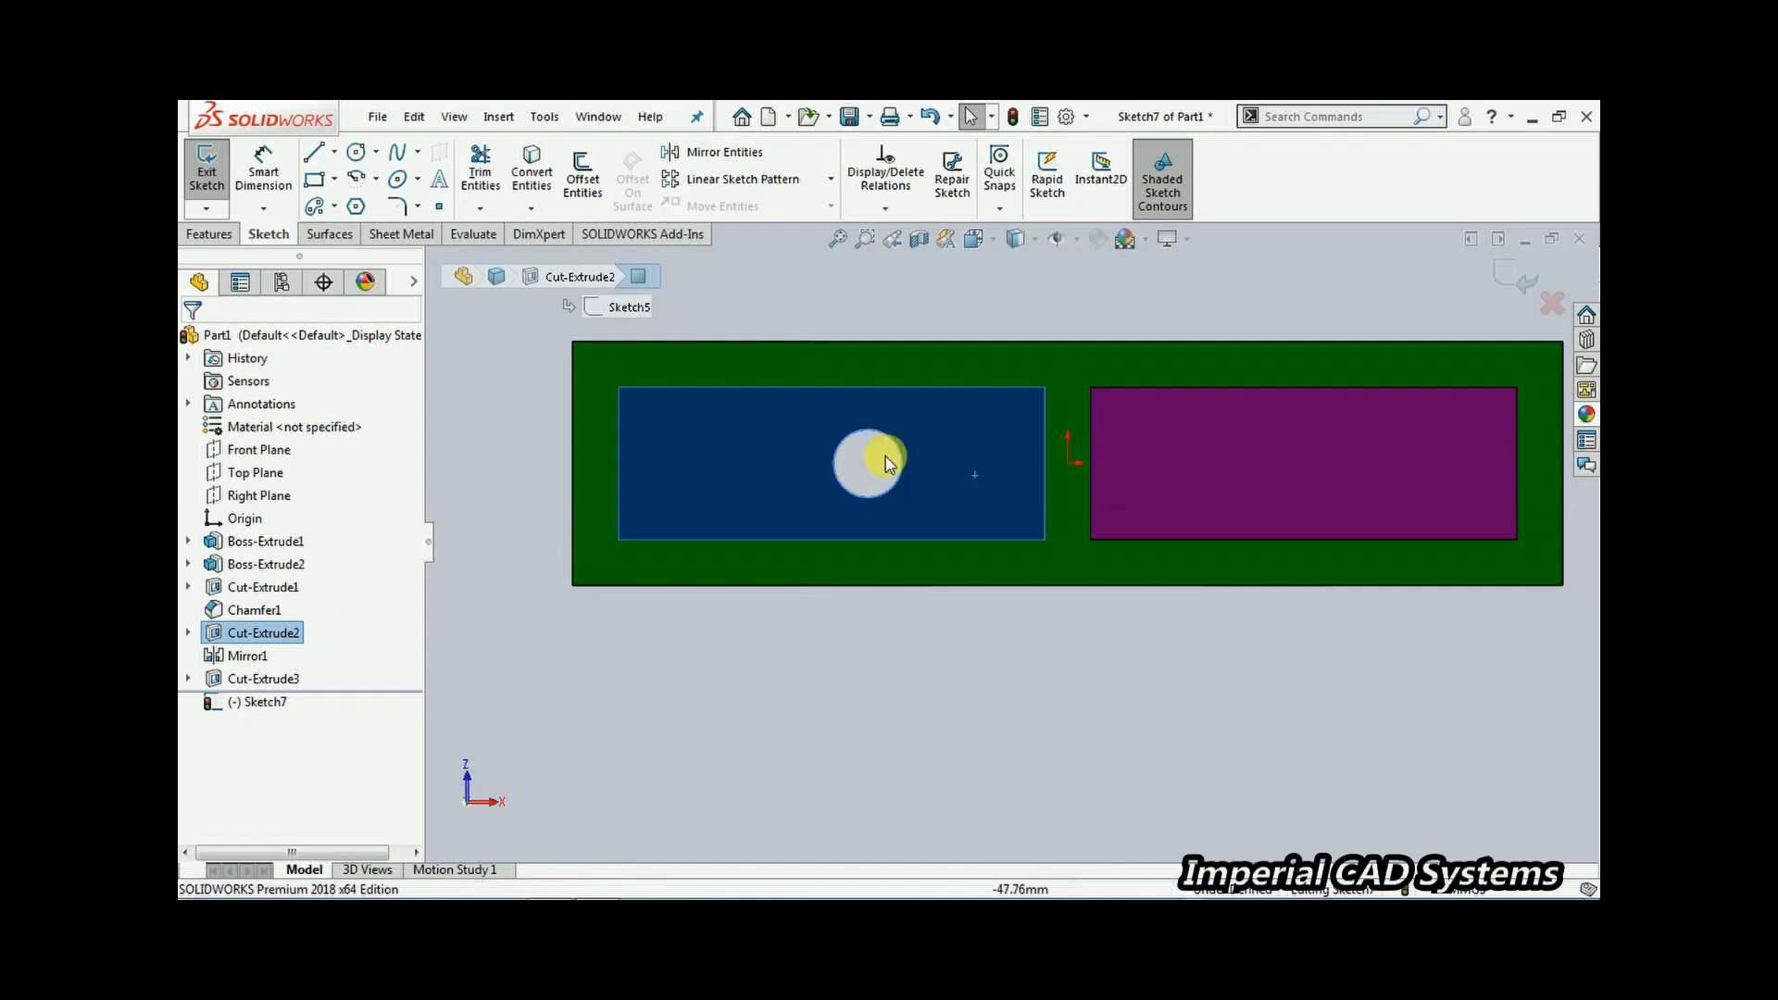
click(335, 179)
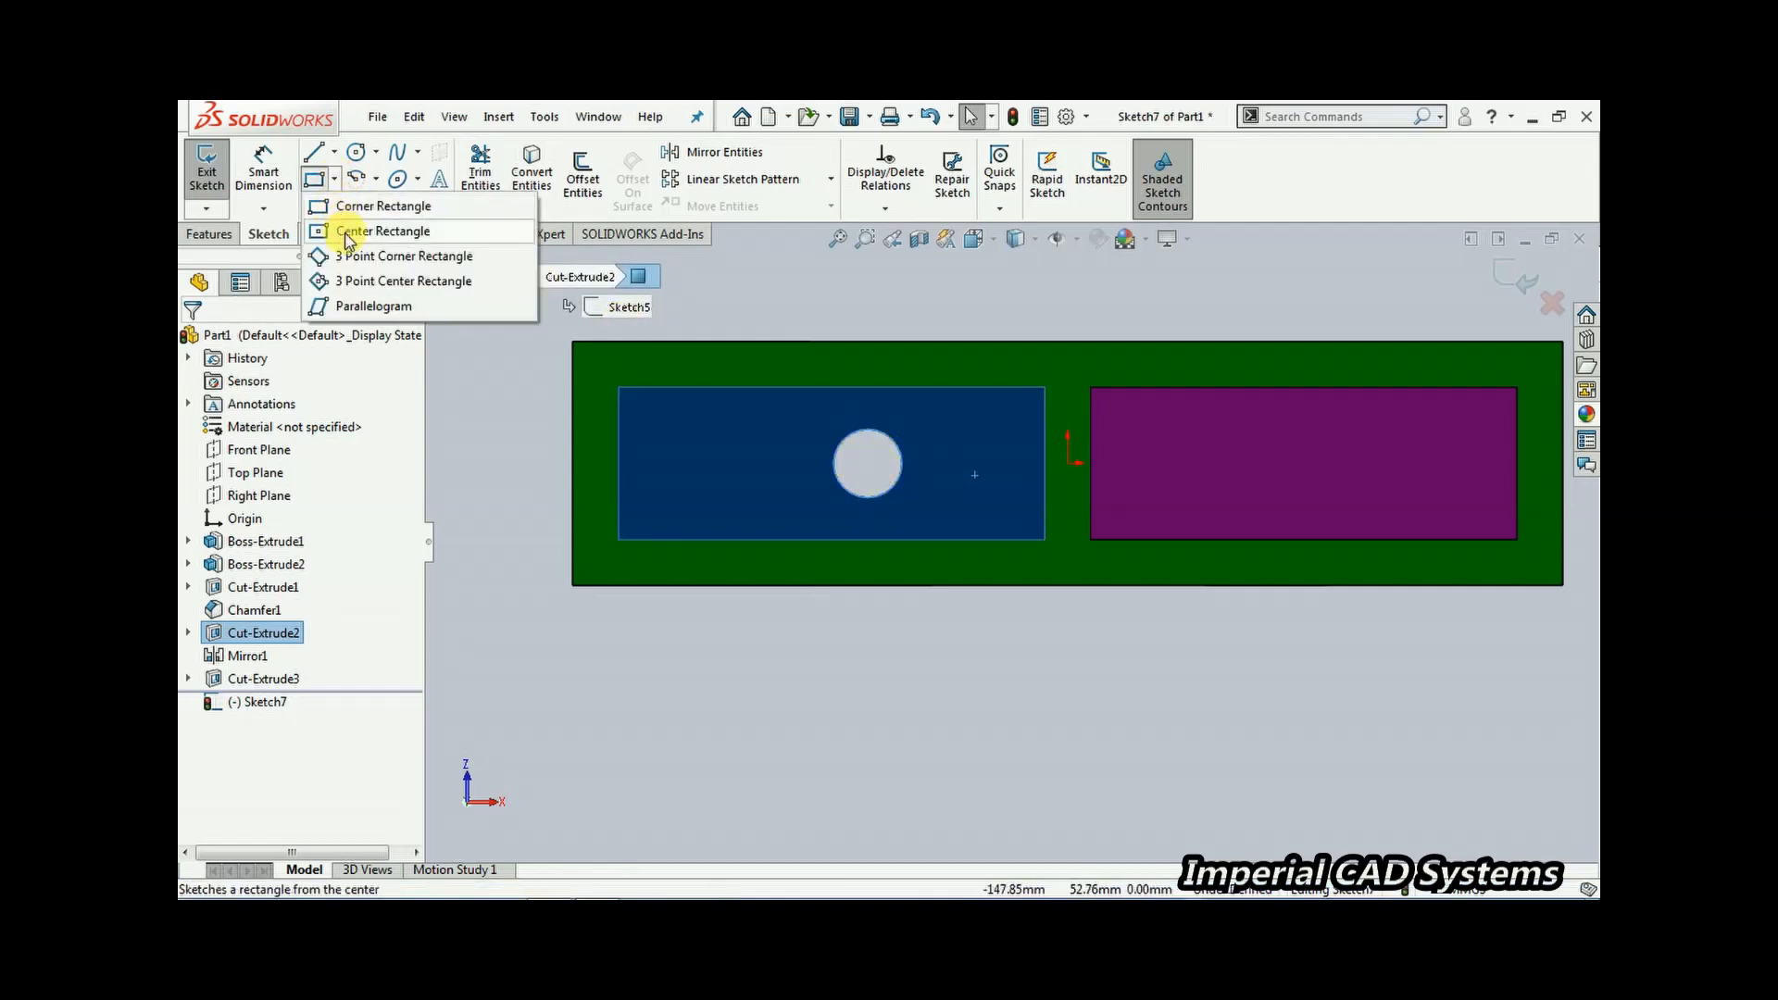
click(366, 231)
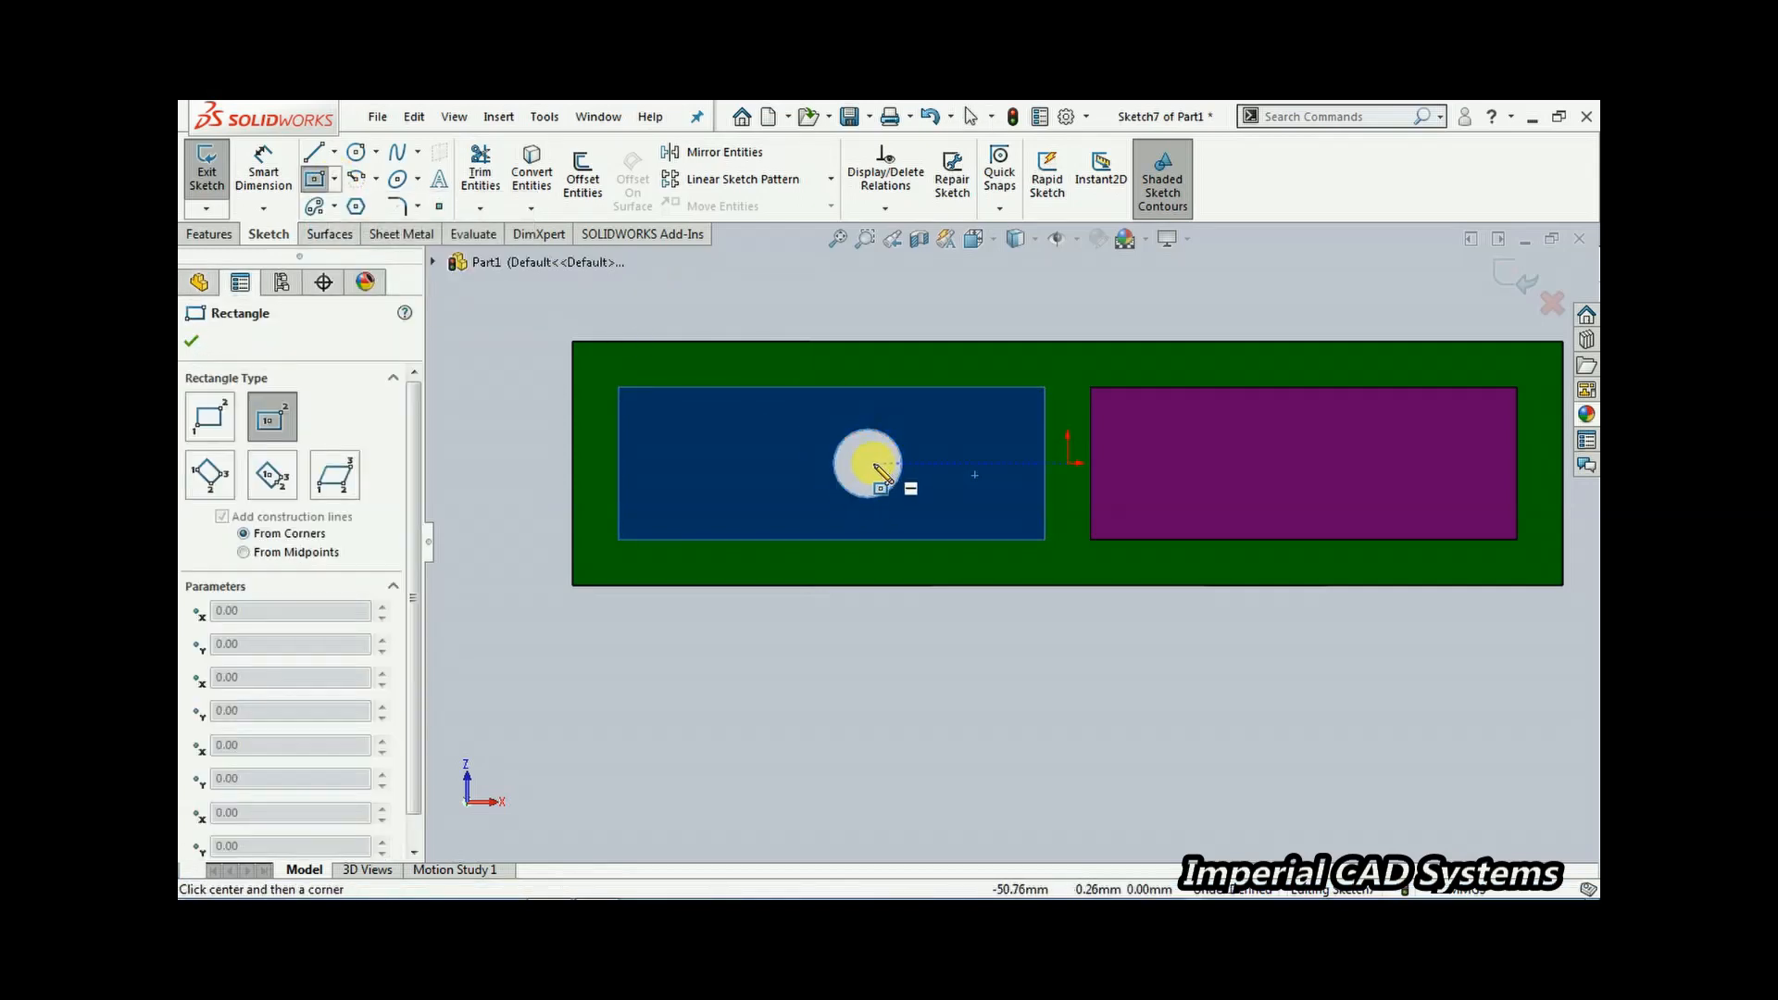
click(868, 463)
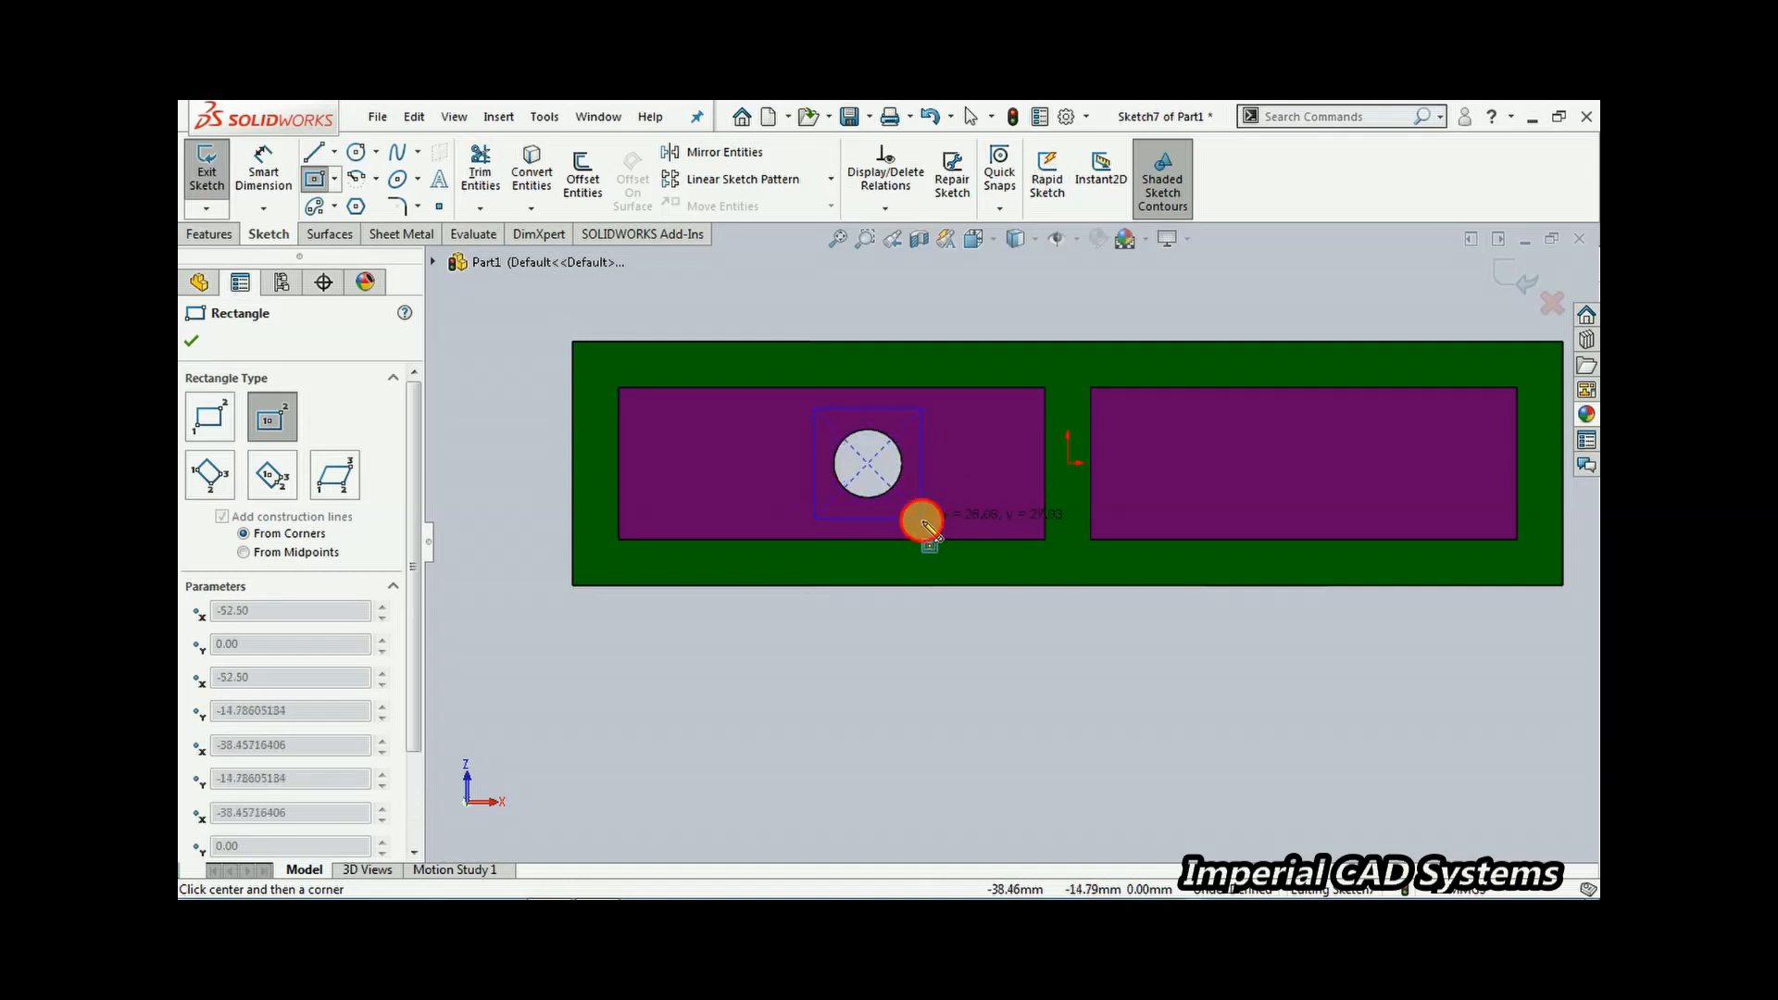
click(921, 519)
Dimension the rectangle 30 mm wide and 30 mm high, then exit the sketch
click(259, 168)
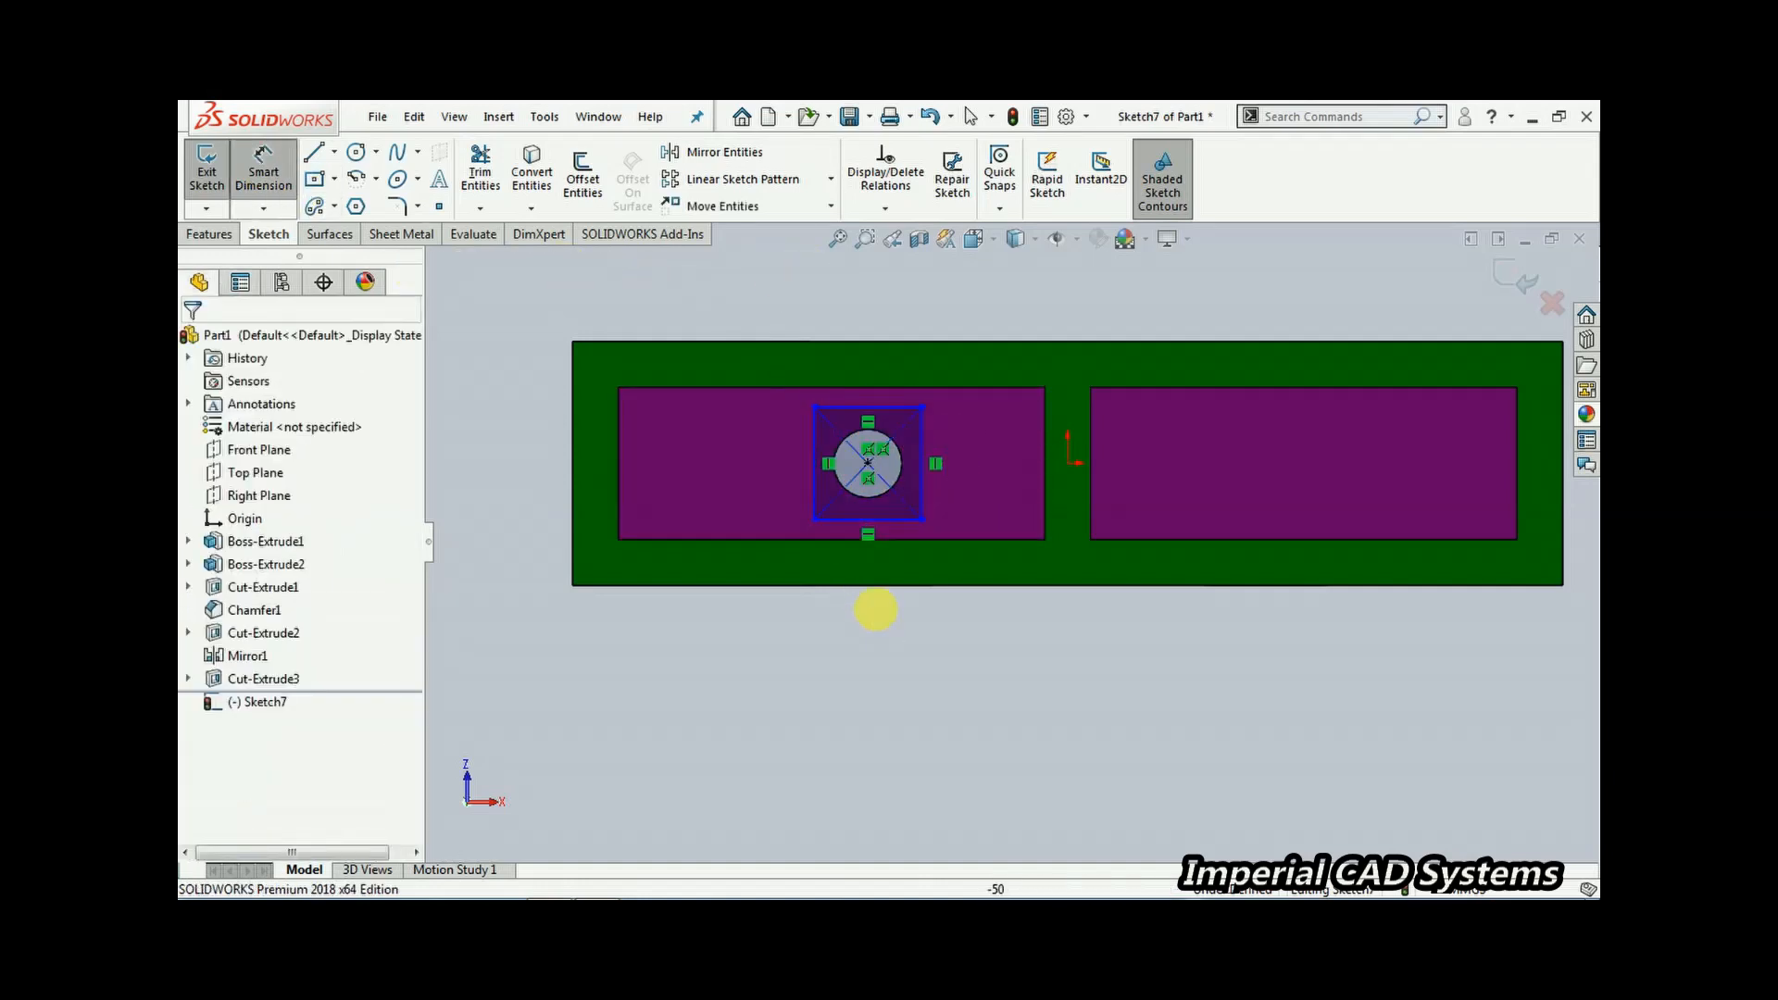
click(878, 520)
click(876, 637)
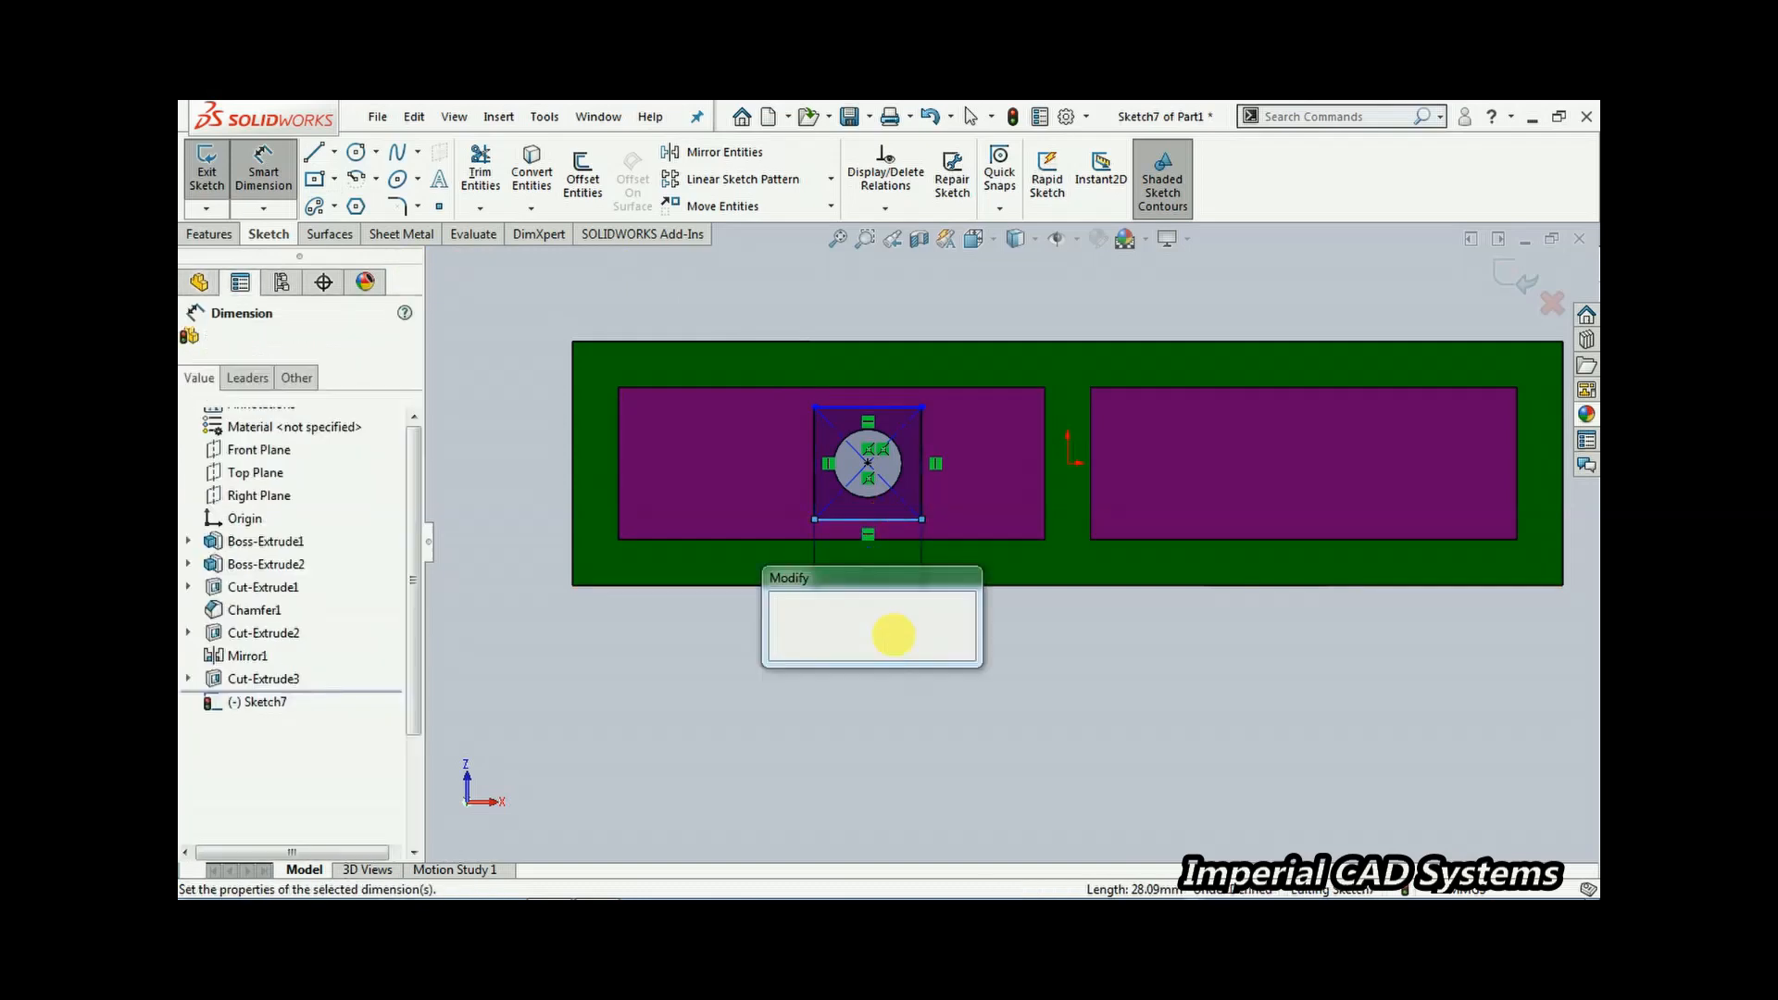
text(30)
key(Return)
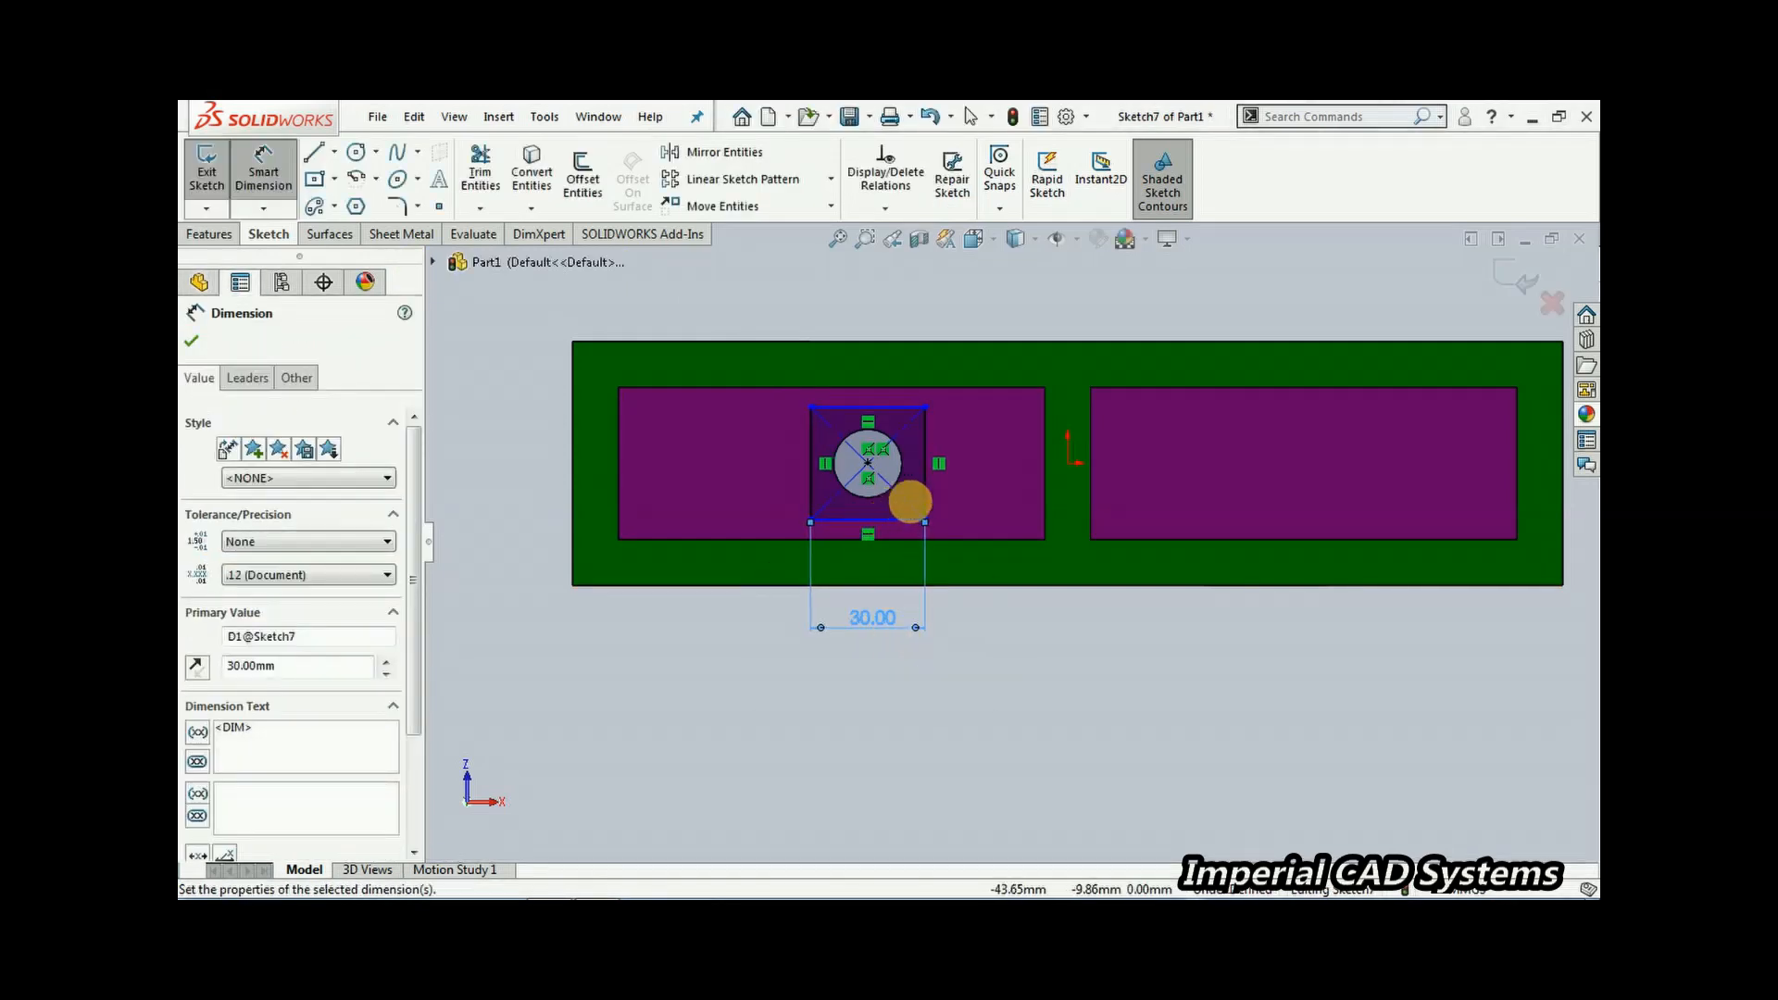
click(924, 495)
click(1010, 475)
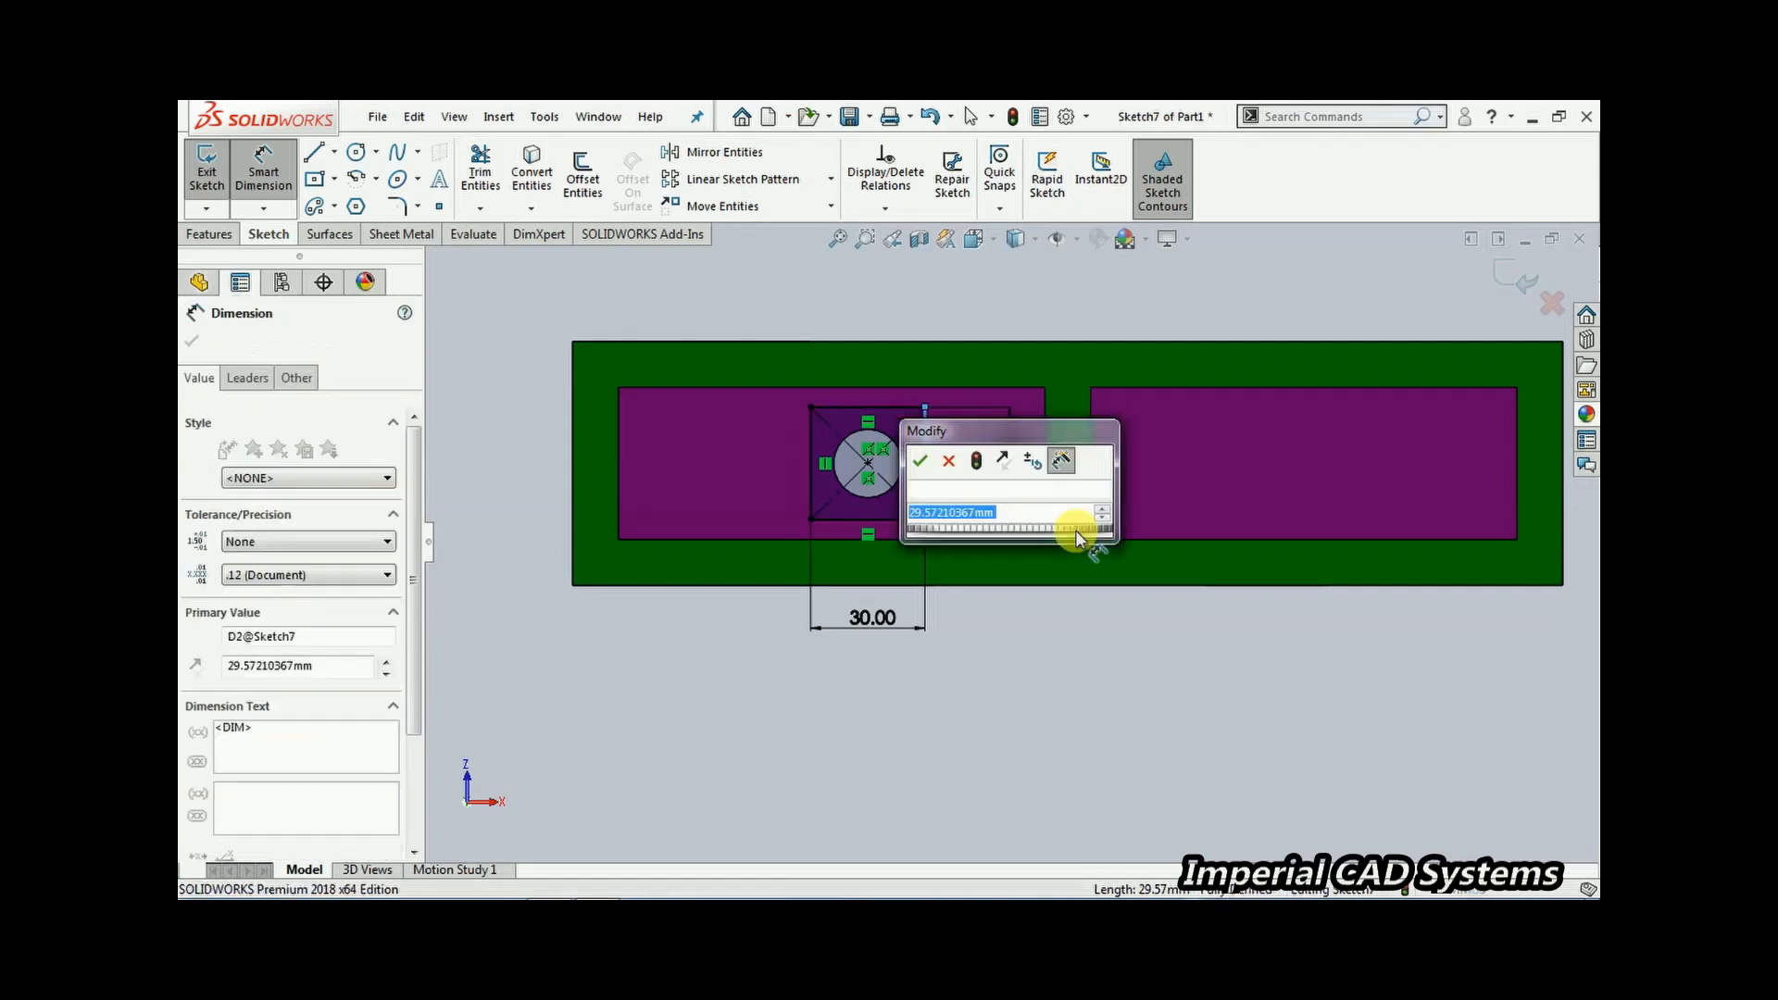
text(30)
key(Return)
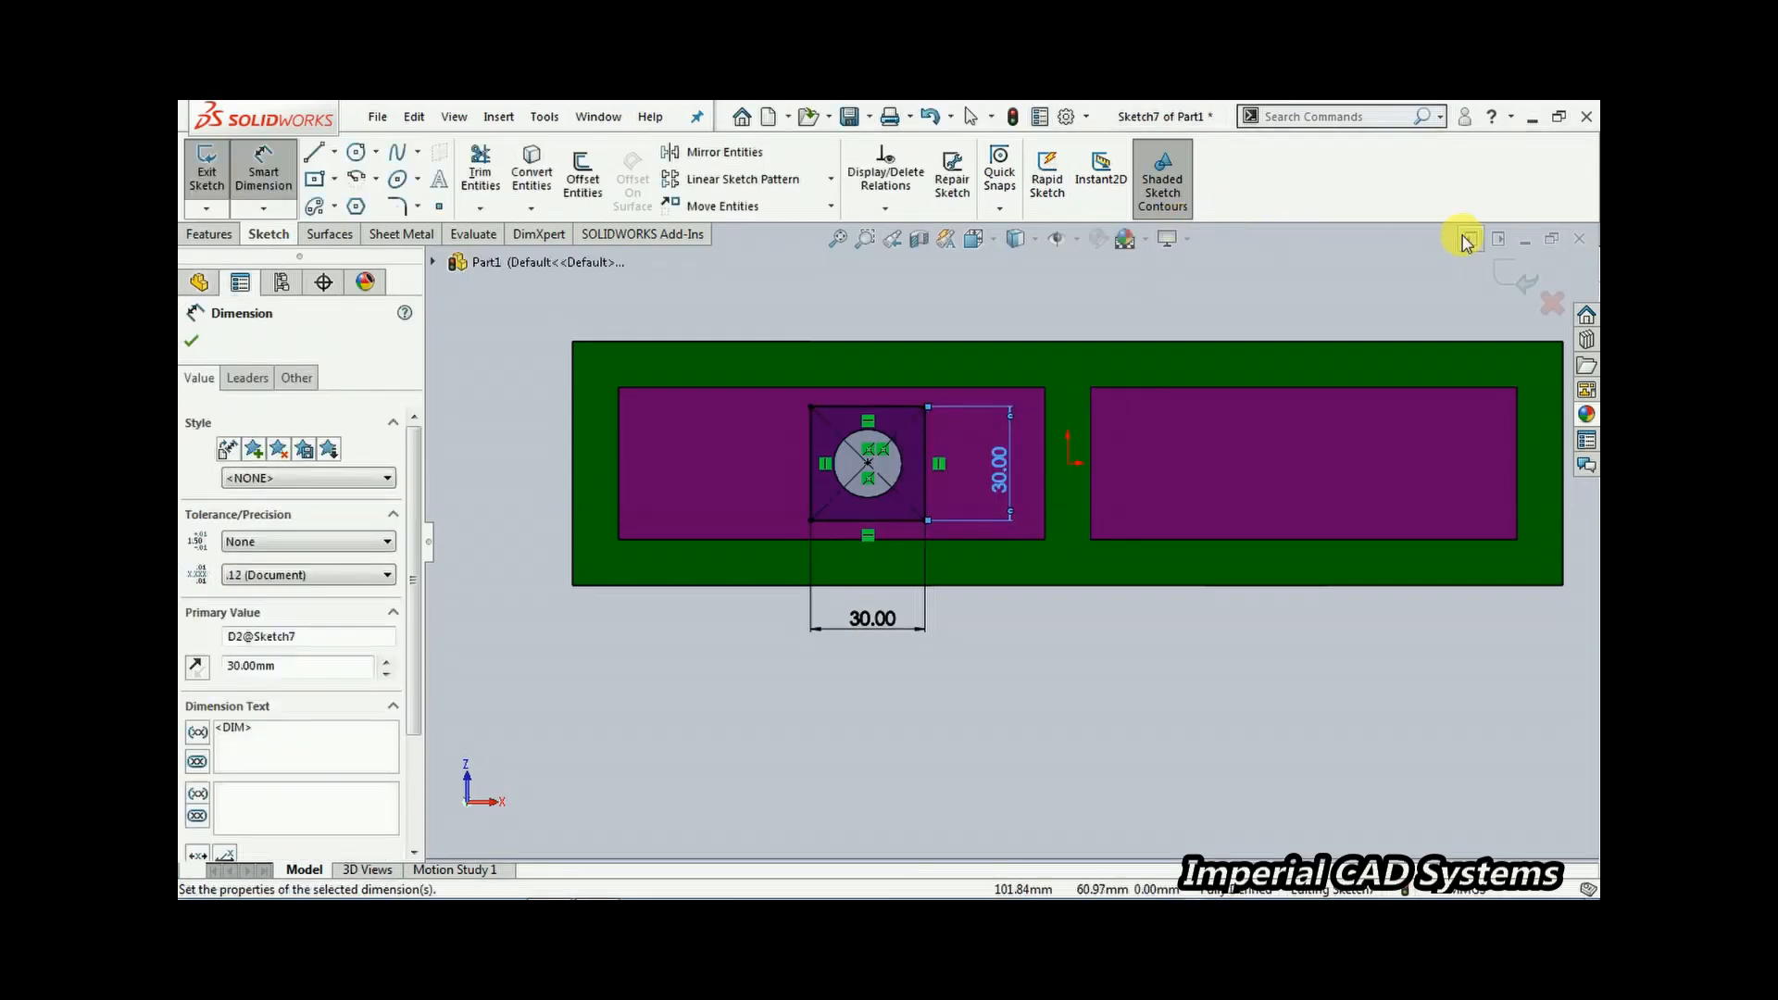
click(1517, 275)
Cut-extrude the square sketch 10 mm deep into the recess around the hole
middle_drag(1024, 382, 878, 451)
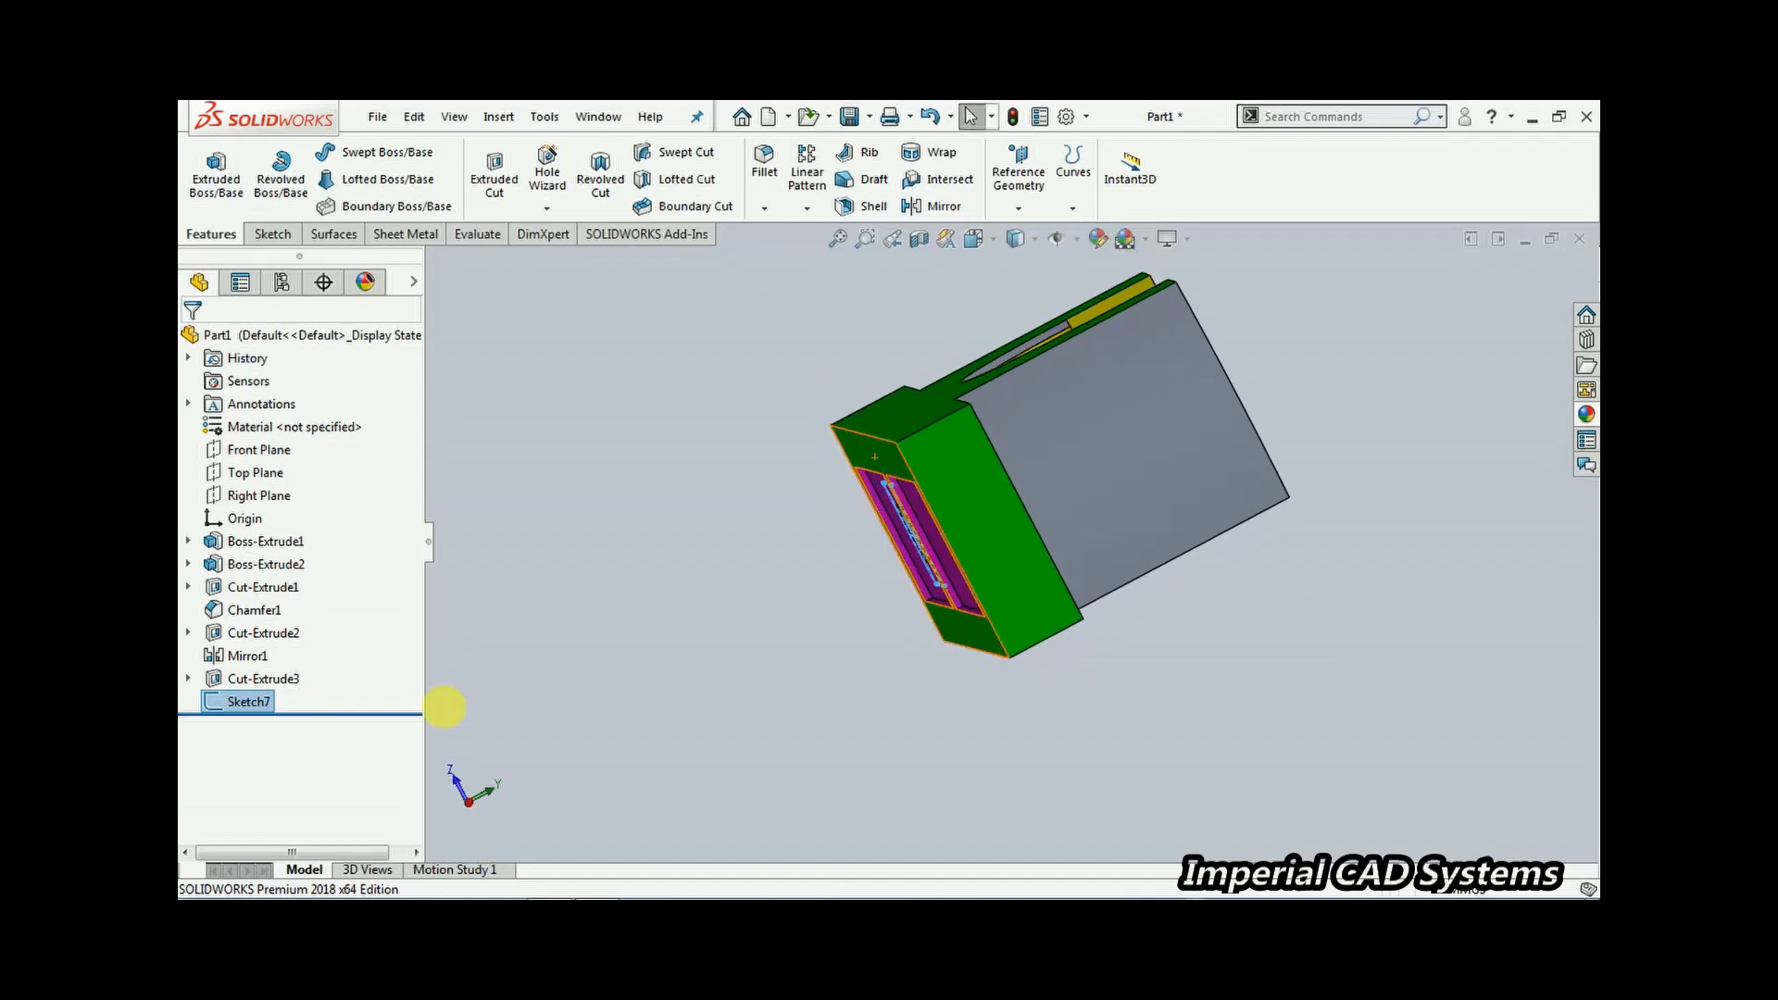
mouse_move(586, 883)
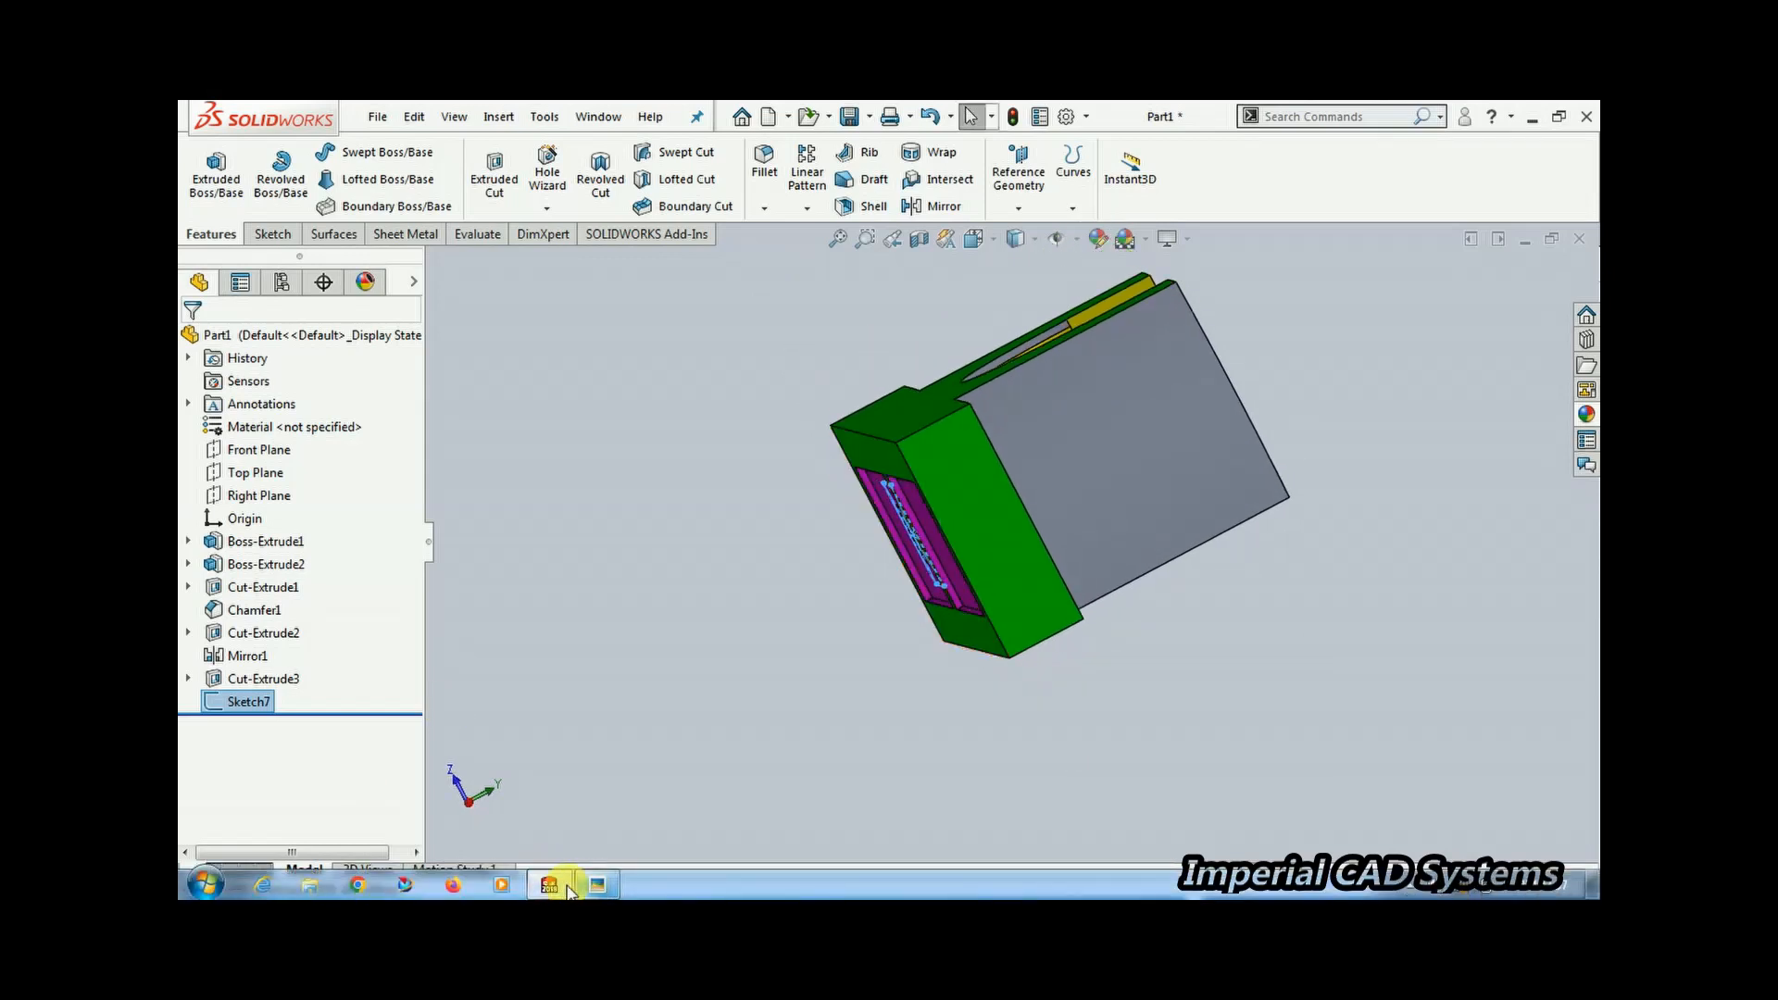
click(549, 885)
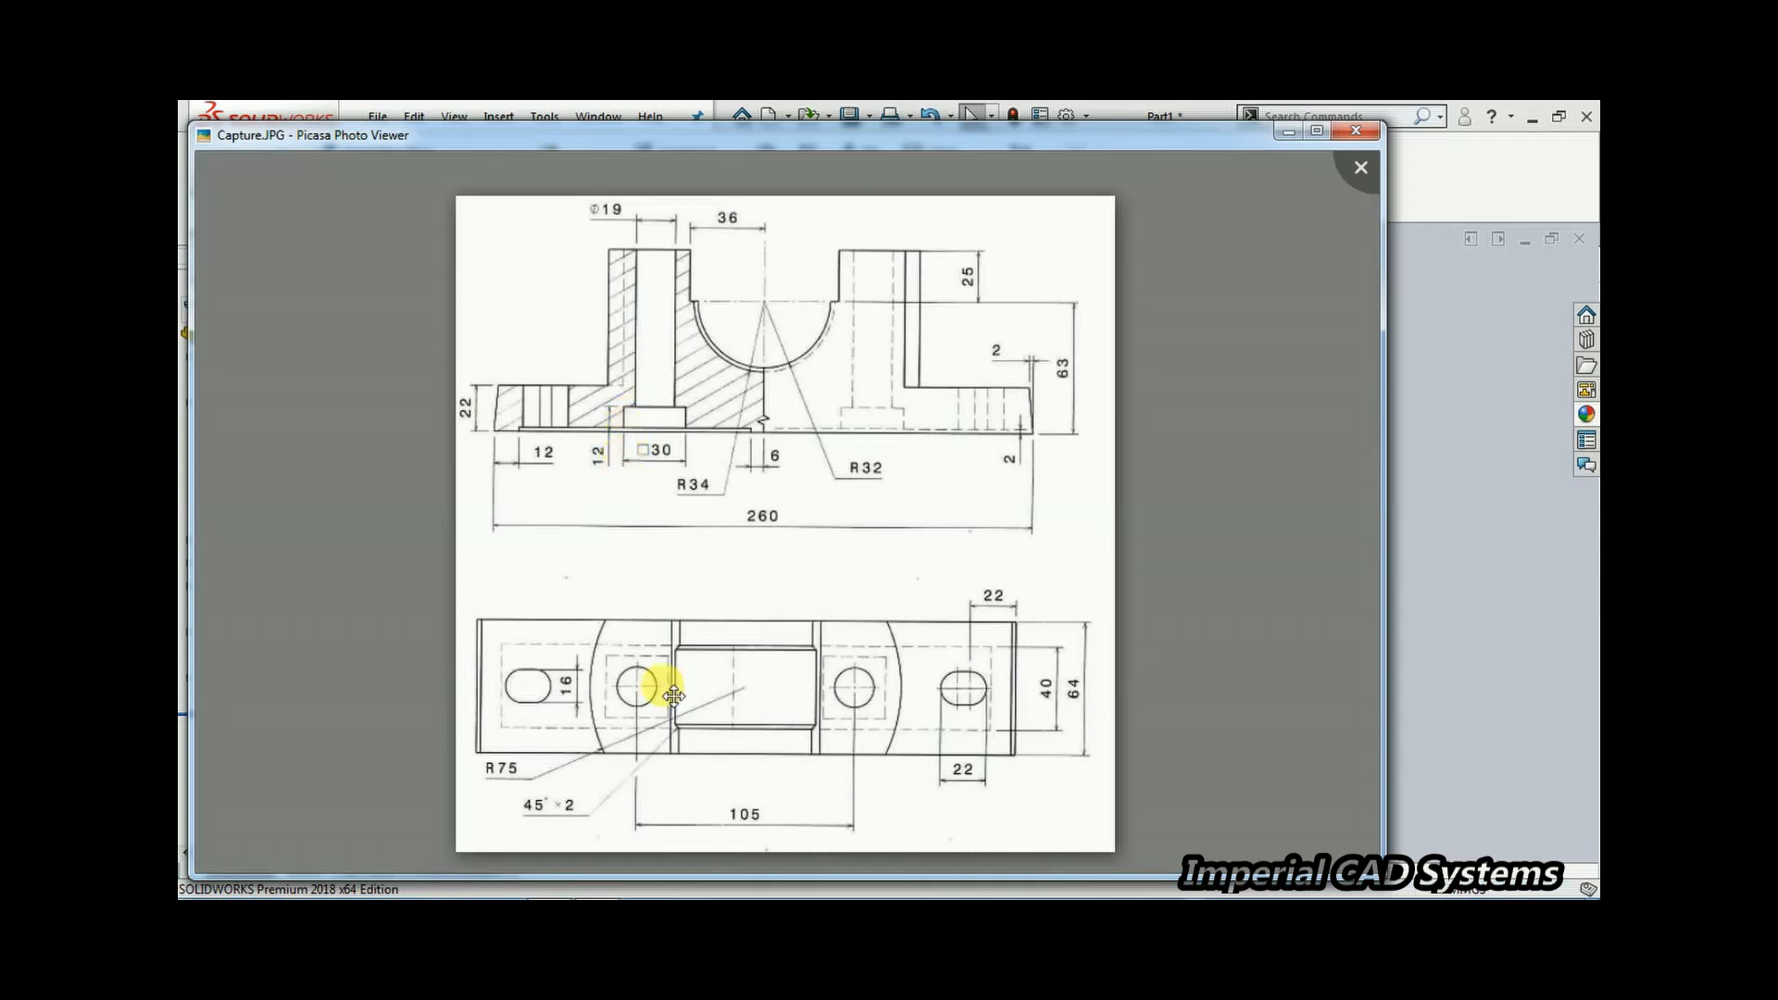
mouse_move(693, 782)
scroll(607, 448, down, 3)
scroll(613, 454, up, 3)
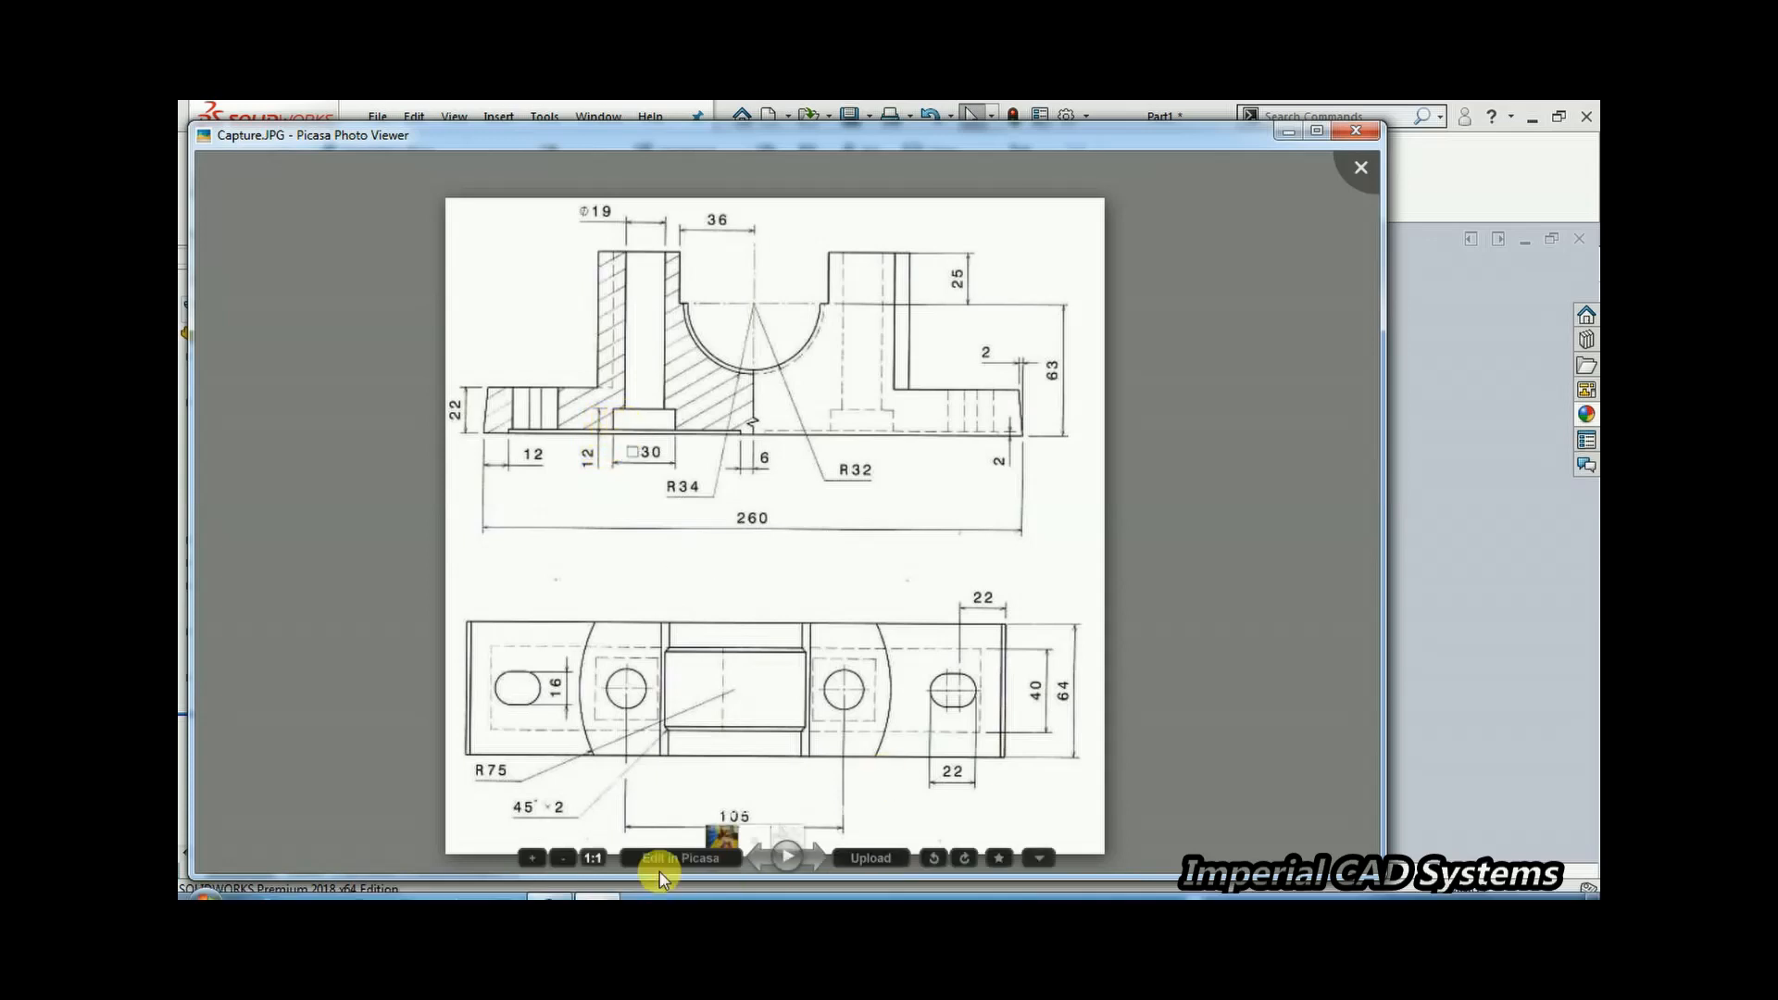
click(557, 882)
mouse_move(912, 487)
middle_down()
mouse_move(972, 416)
mouse_move(948, 433)
middle_up()
scroll(847, 513, down, 3)
mouse_move(848, 517)
middle_down()
mouse_move(824, 521)
mouse_move(815, 570)
mouse_move(784, 578)
middle_up()
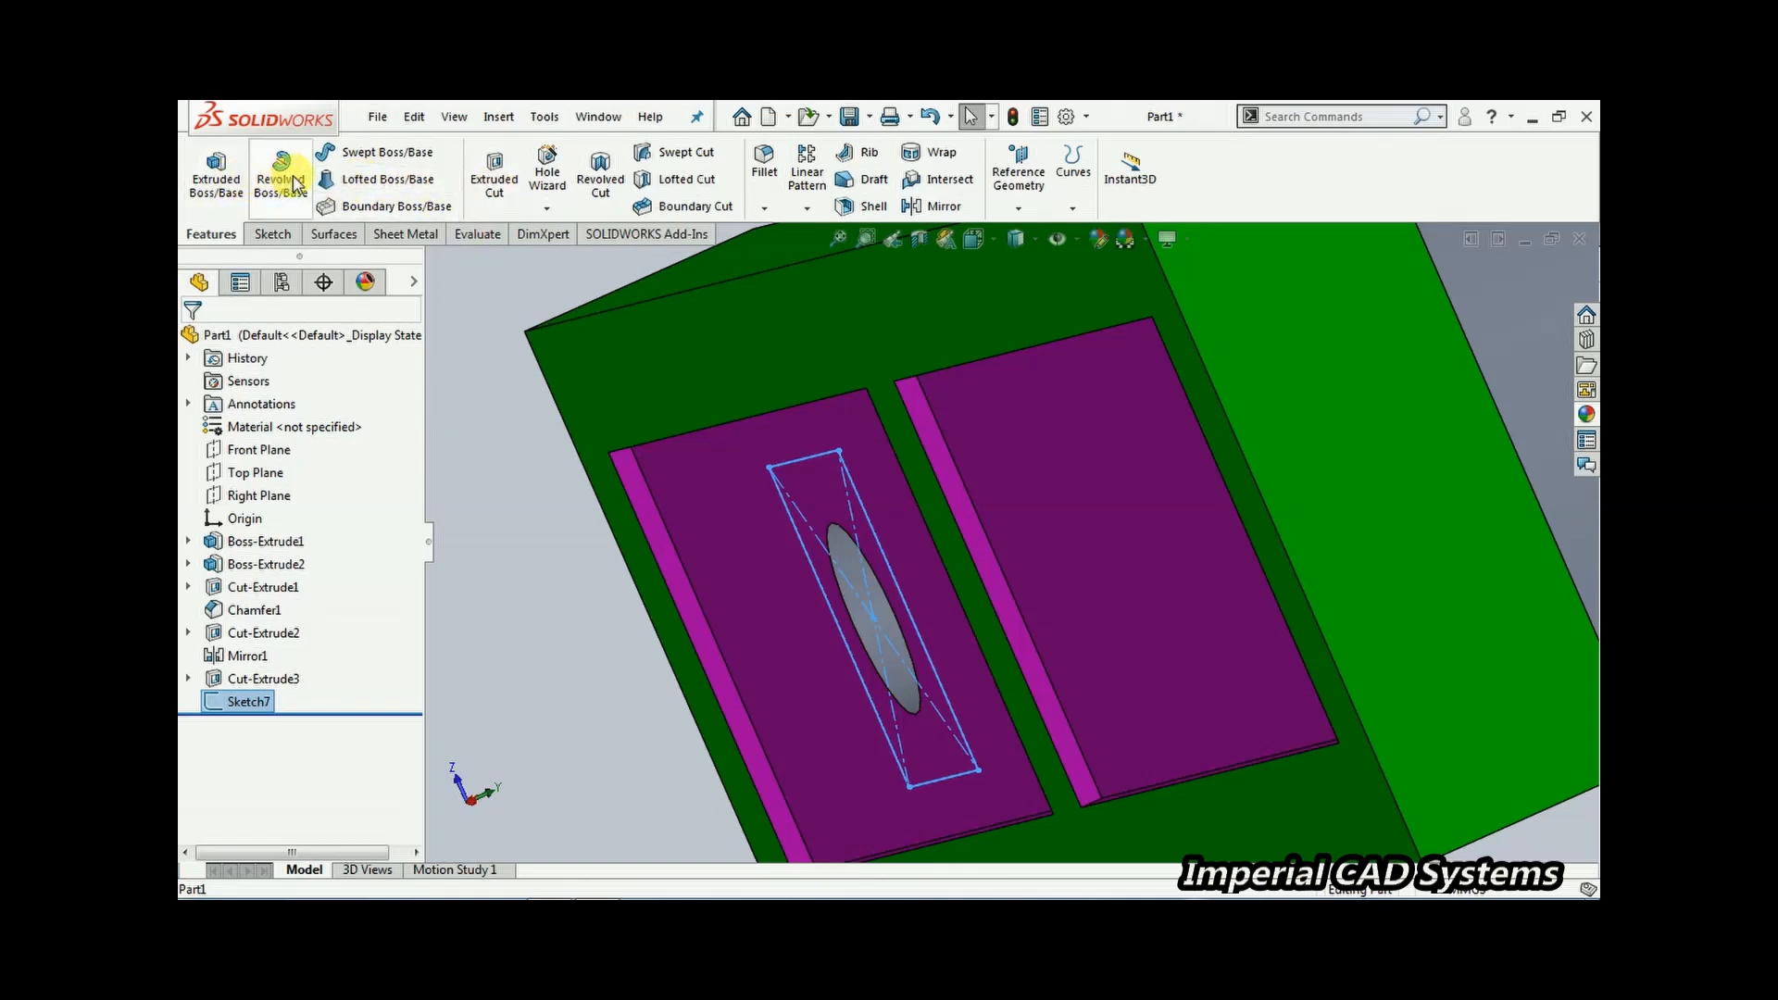
click(489, 177)
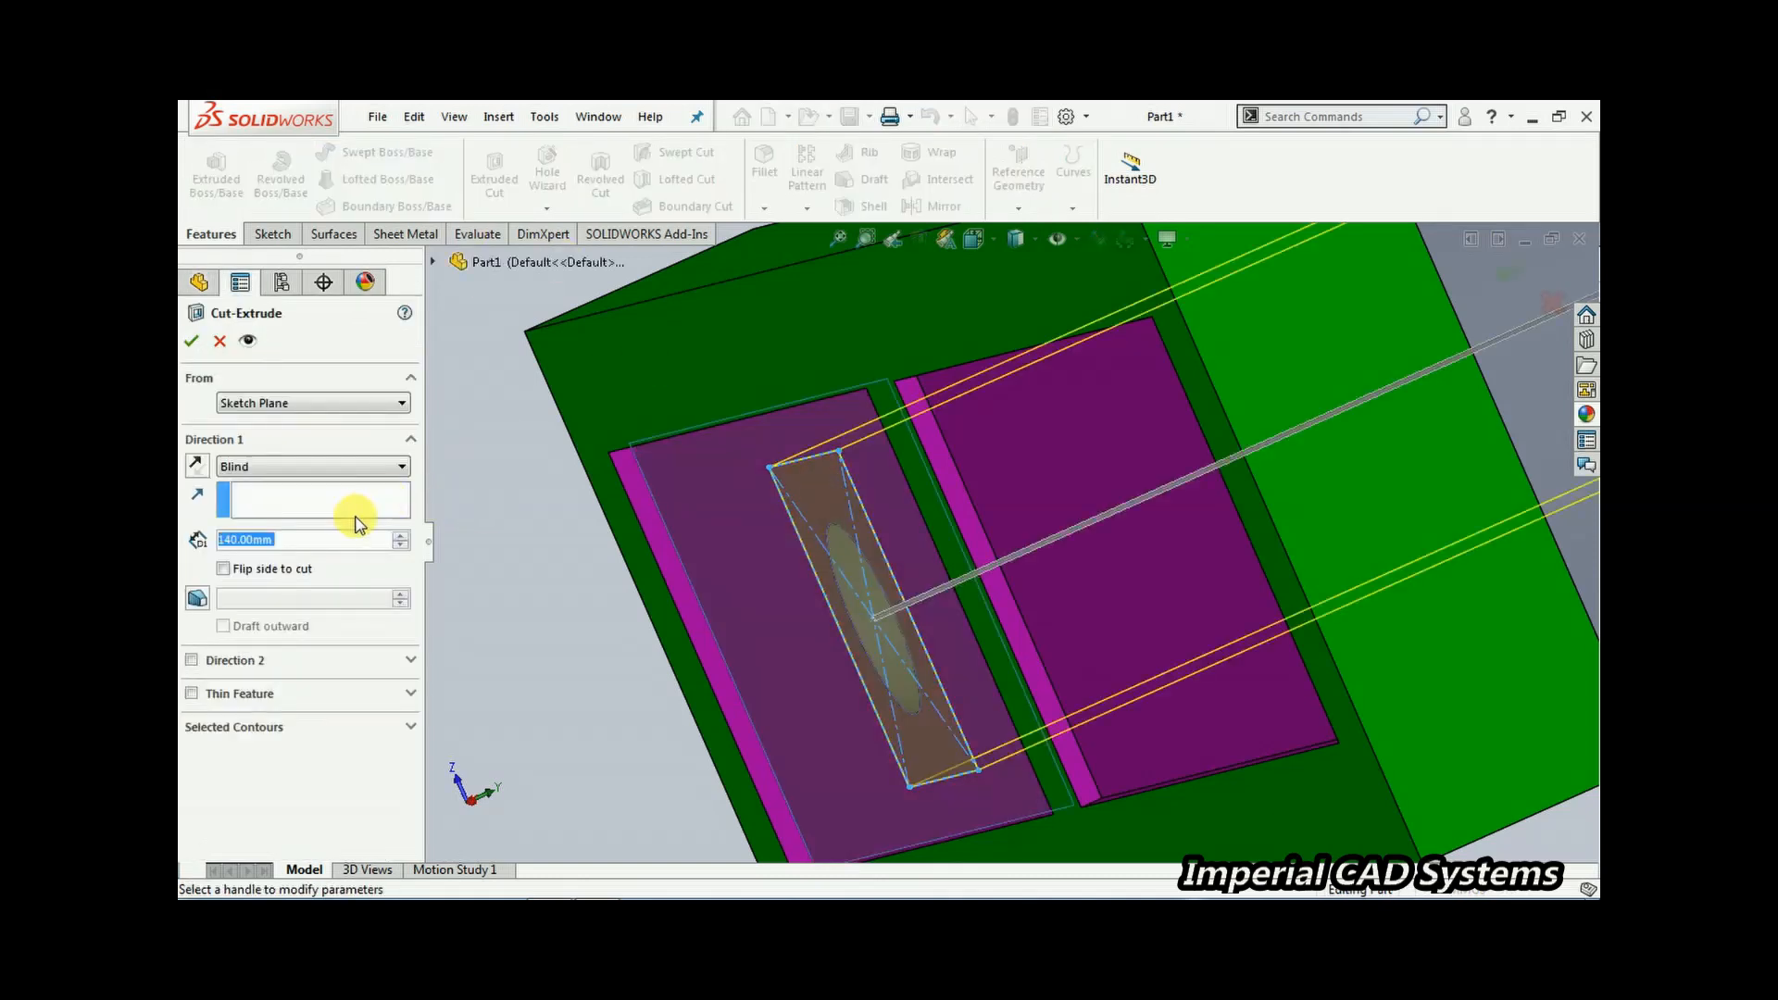
text(10)
key(Return)
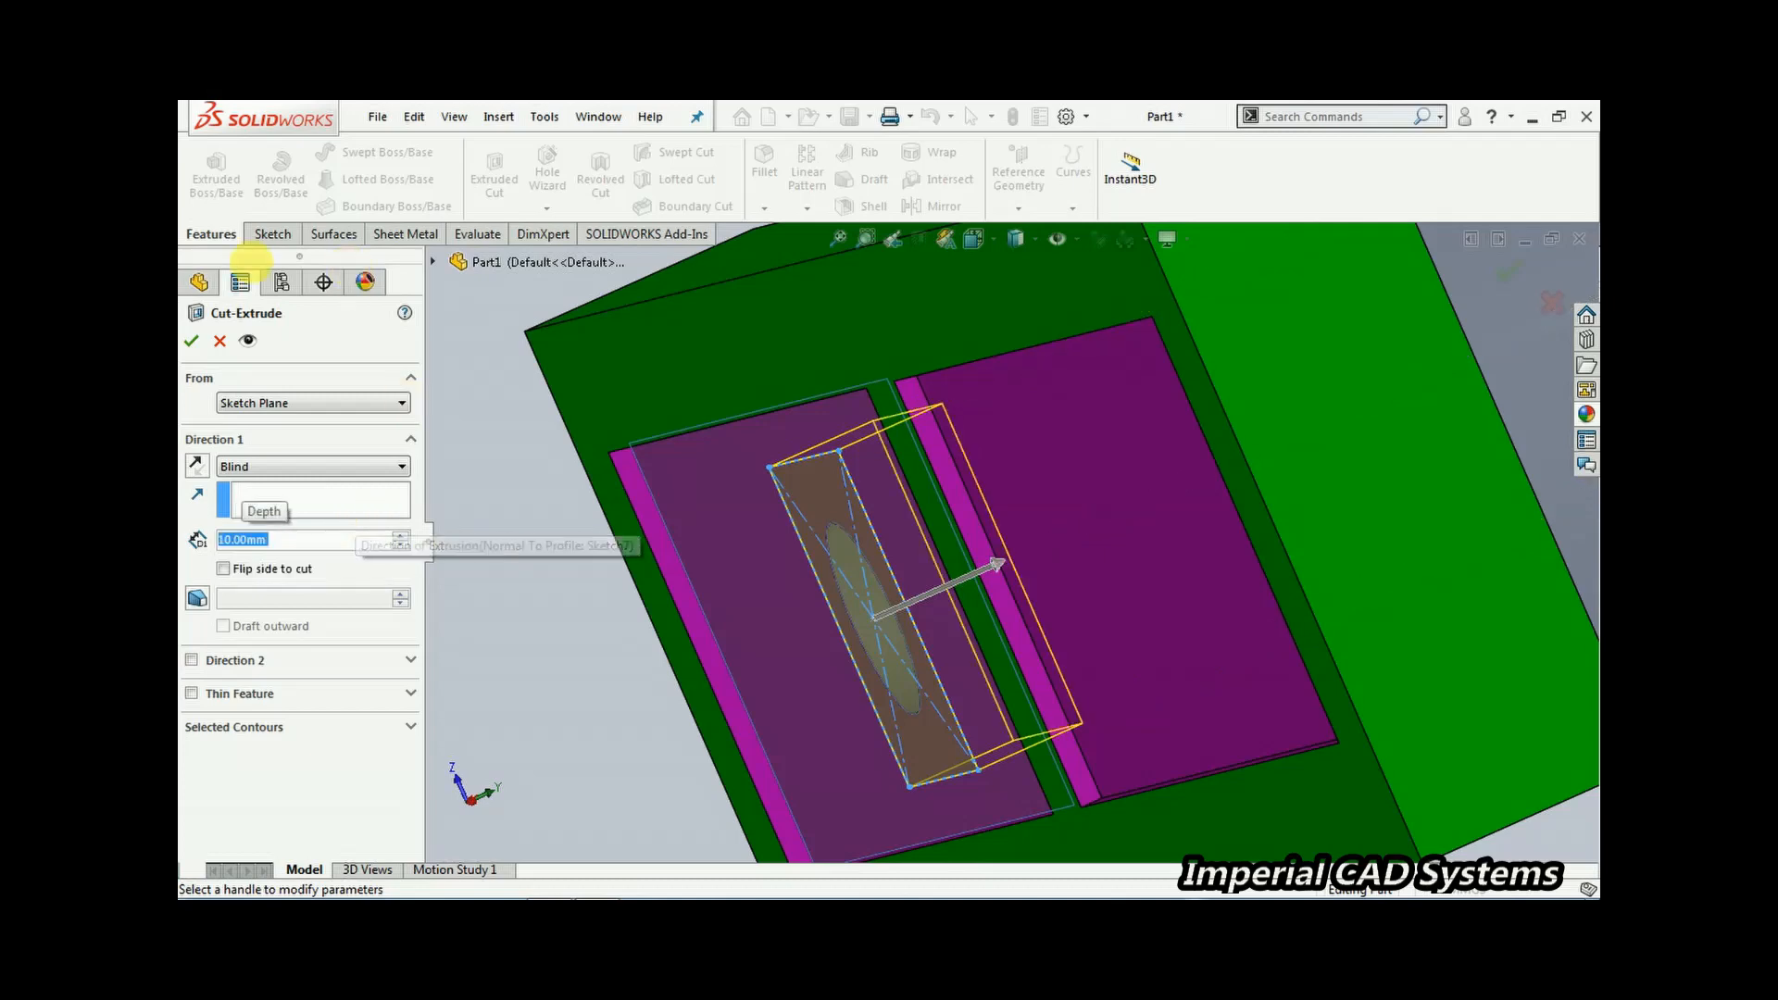
click(192, 342)
Mirror the hole and square counterbore cuts (Cut-Extrude3, Cut-Extrude4) about the Right Plane
middle_drag(615, 476, 930, 469)
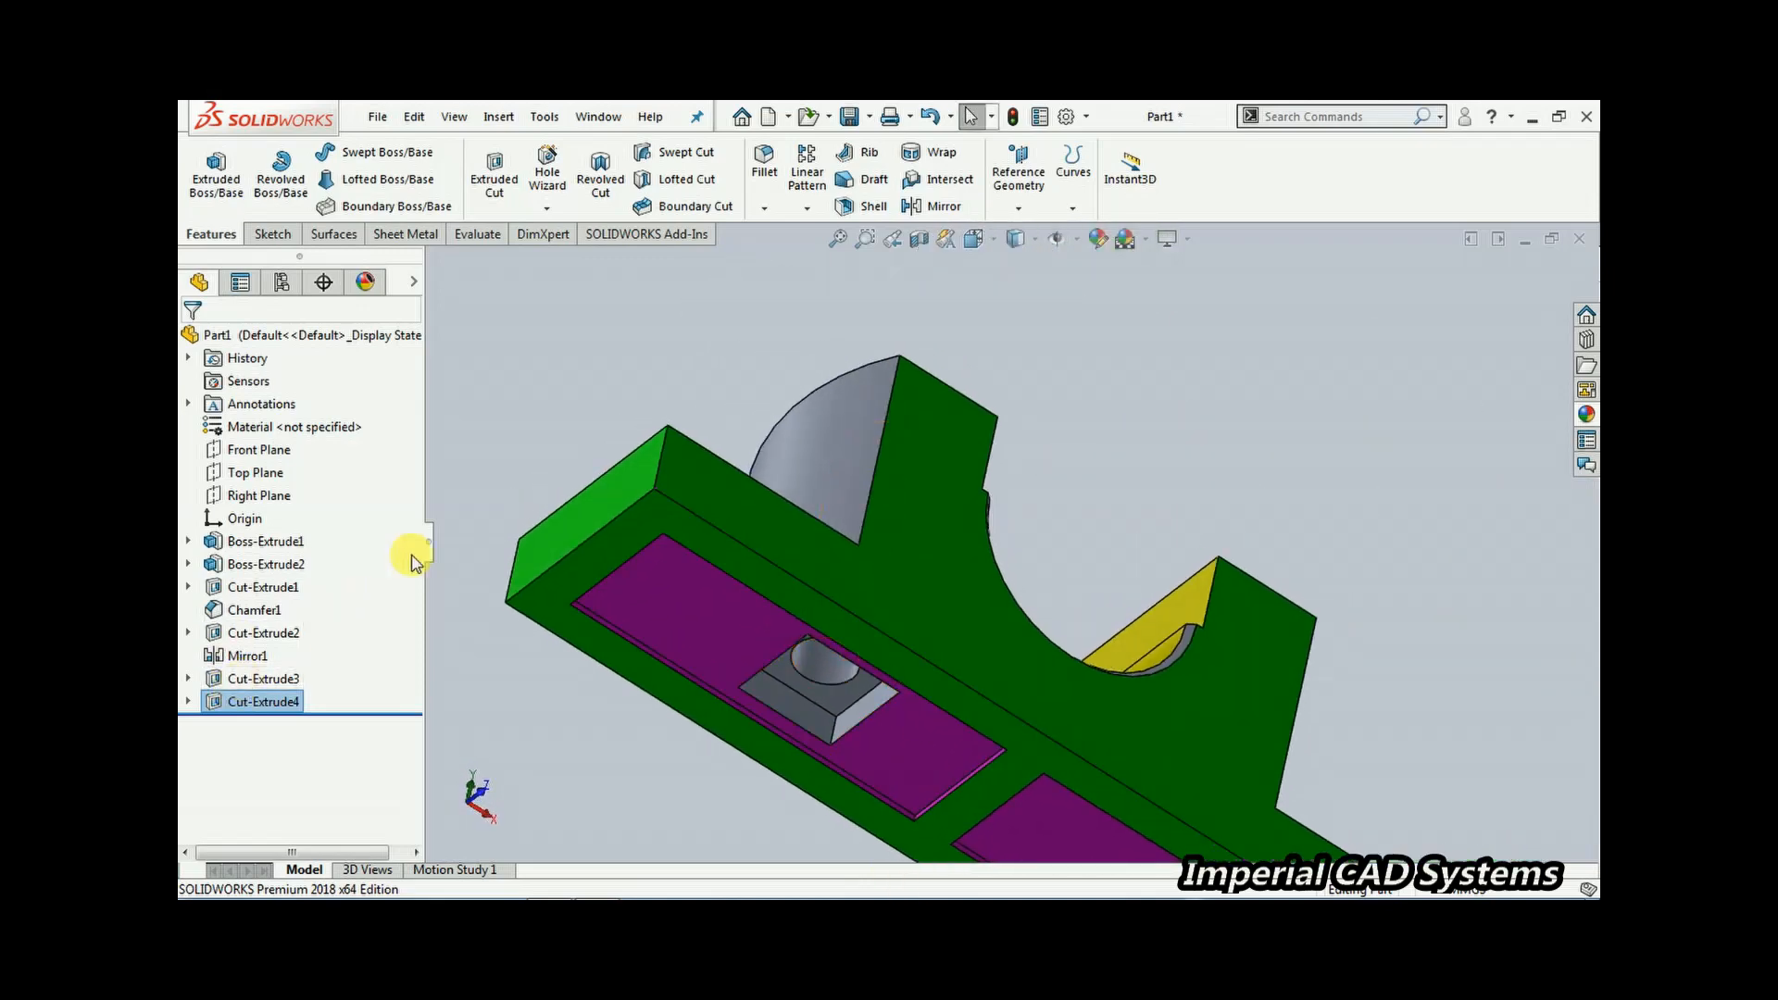
click(576, 318)
click(943, 205)
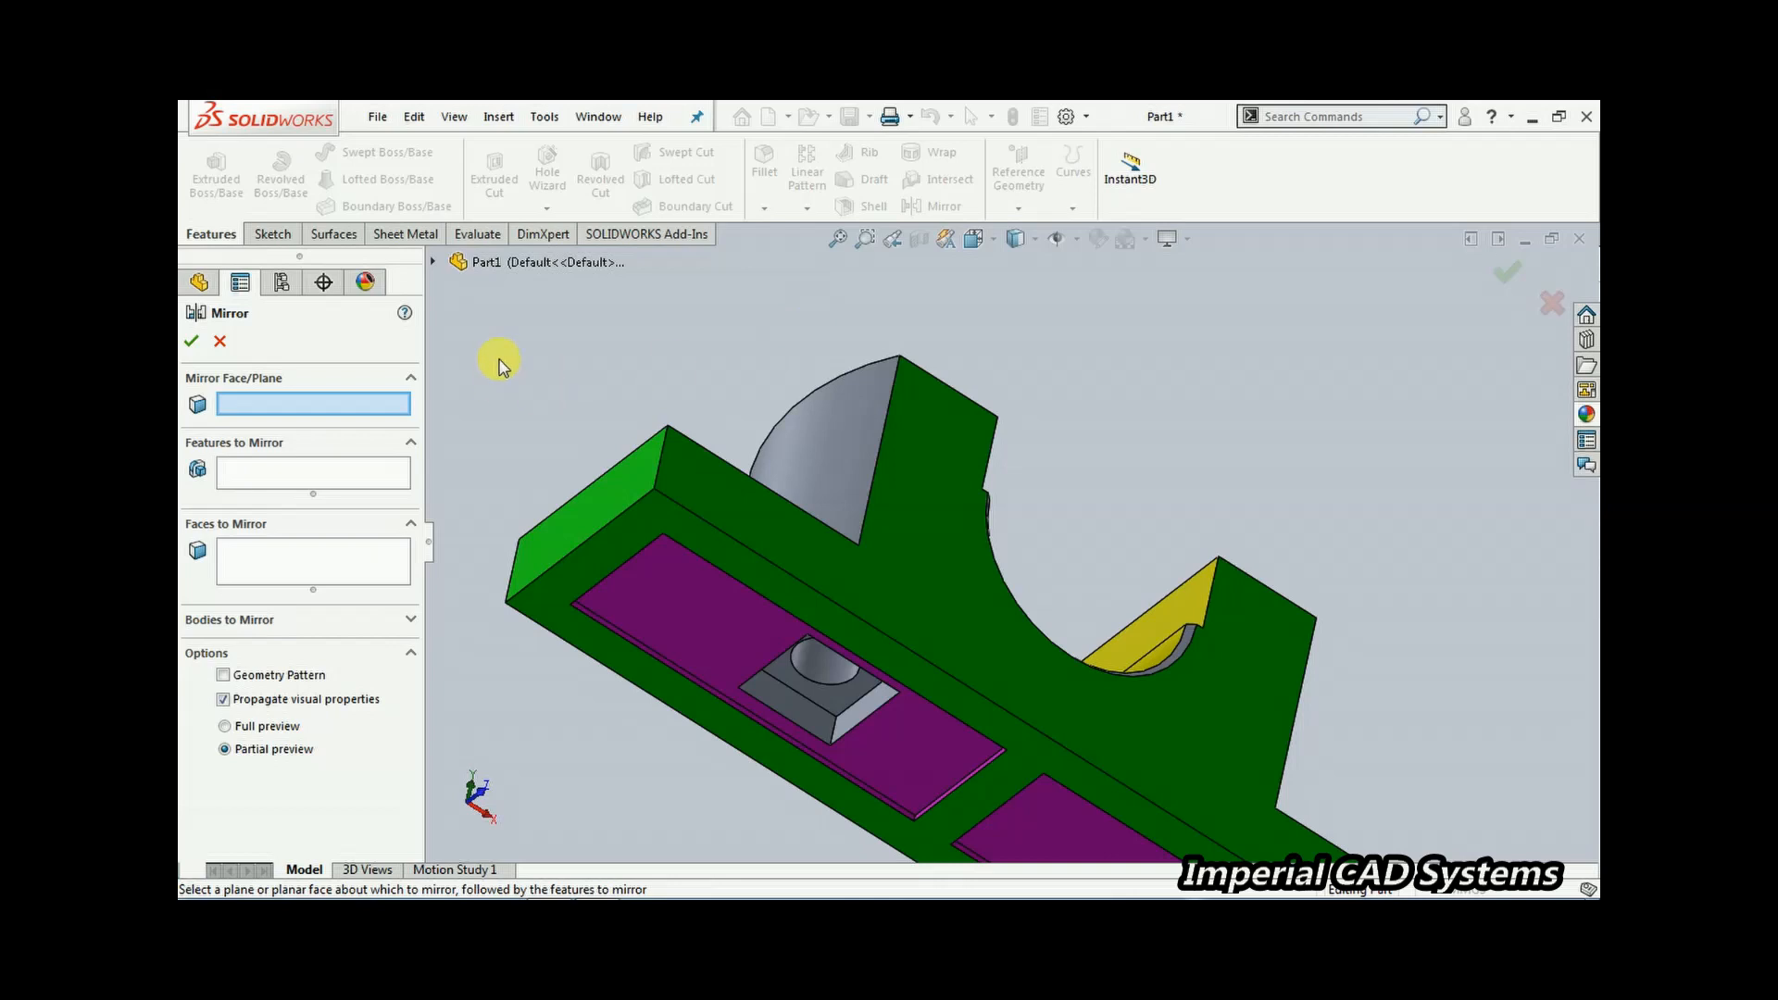
right_click(370, 396)
click(488, 306)
click(432, 262)
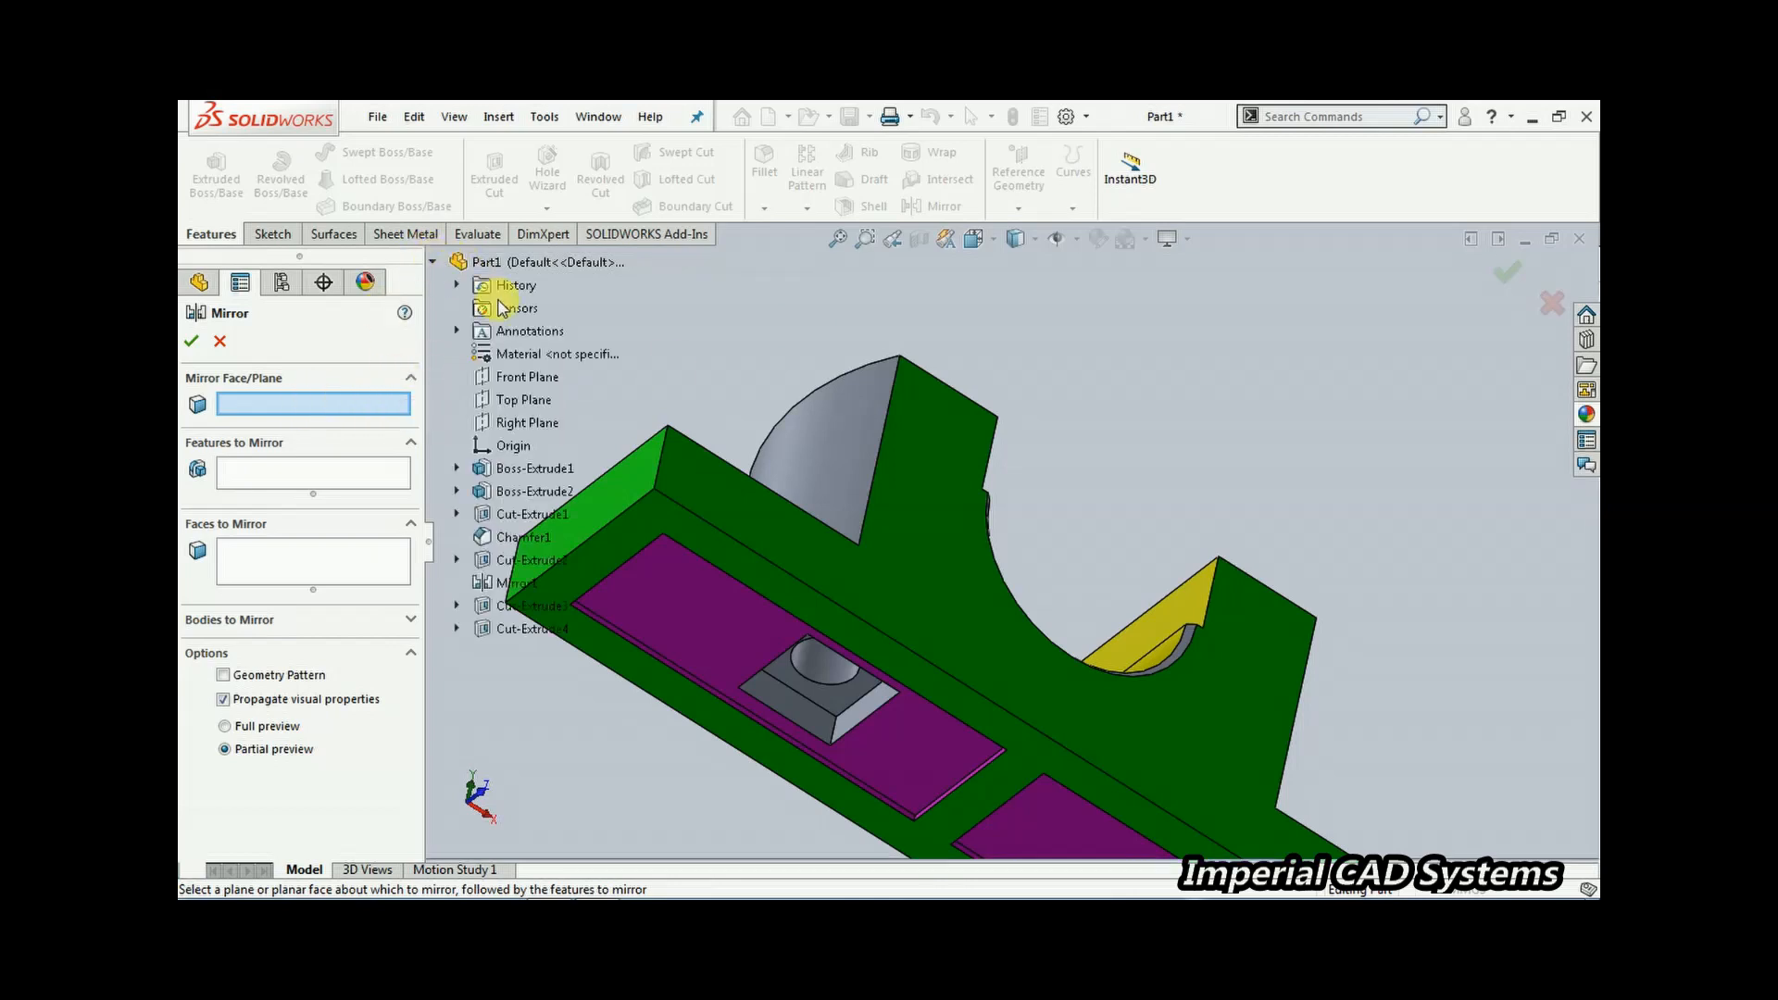
click(520, 422)
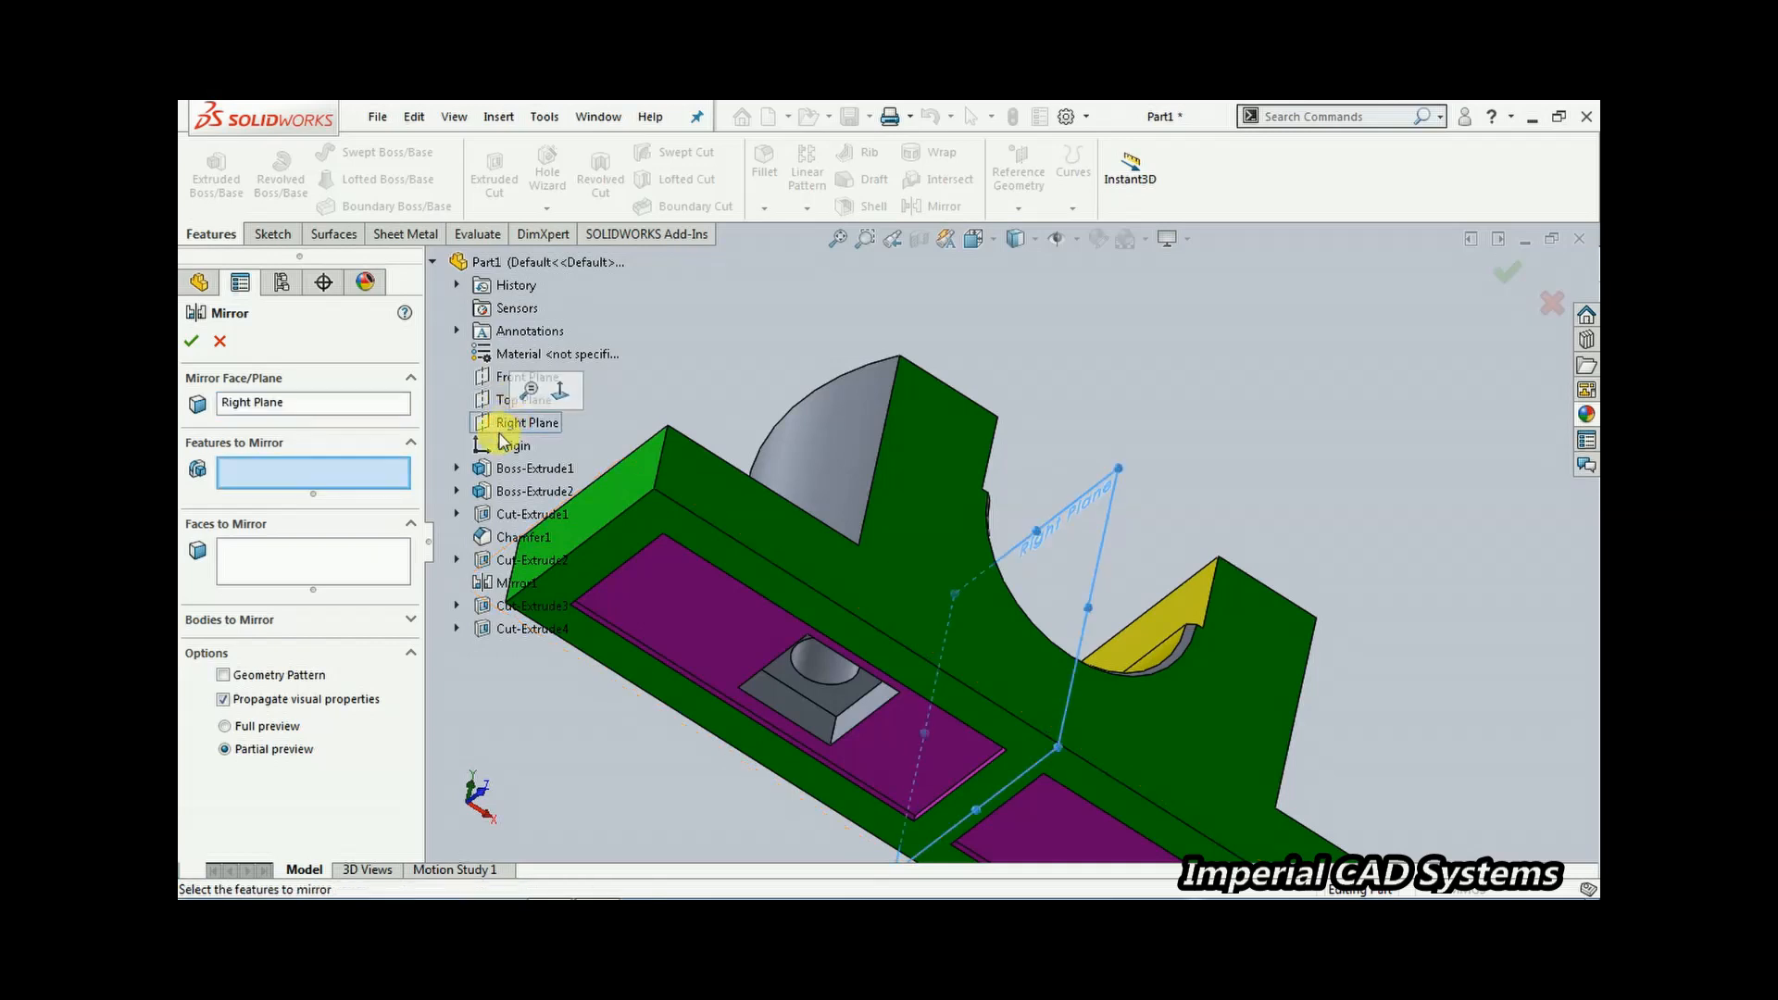
click(528, 606)
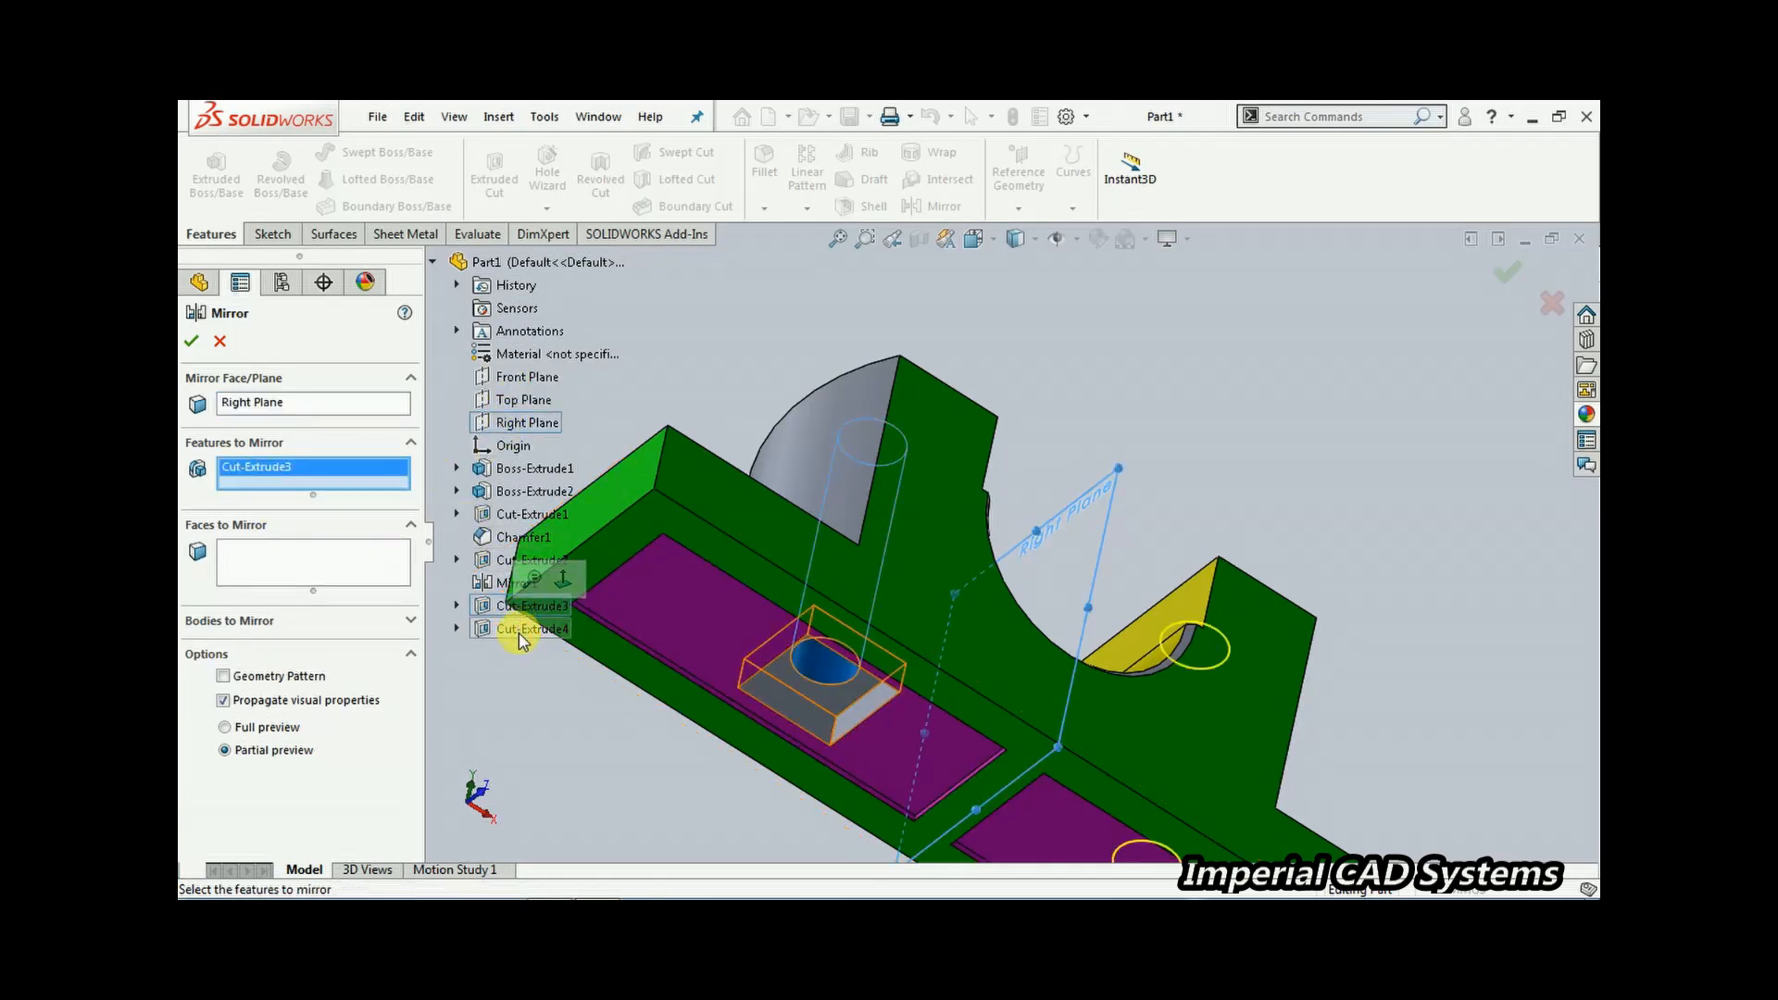
click(524, 630)
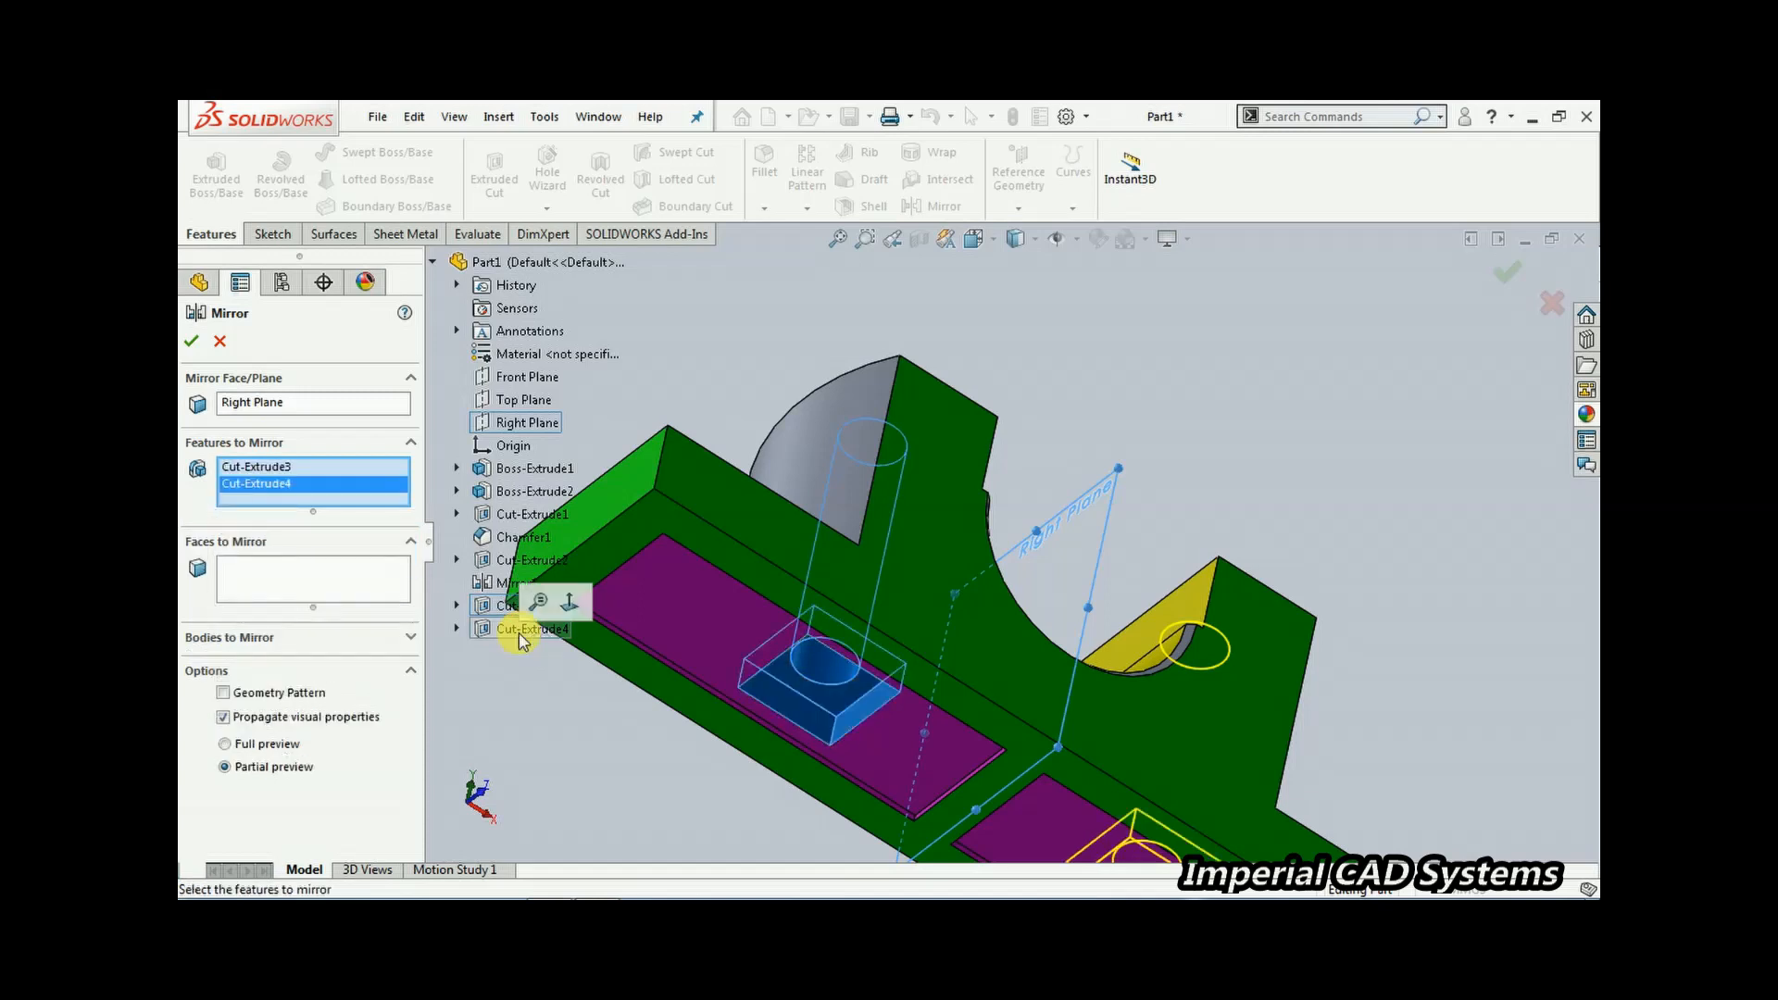
scroll(880, 683, up, 2)
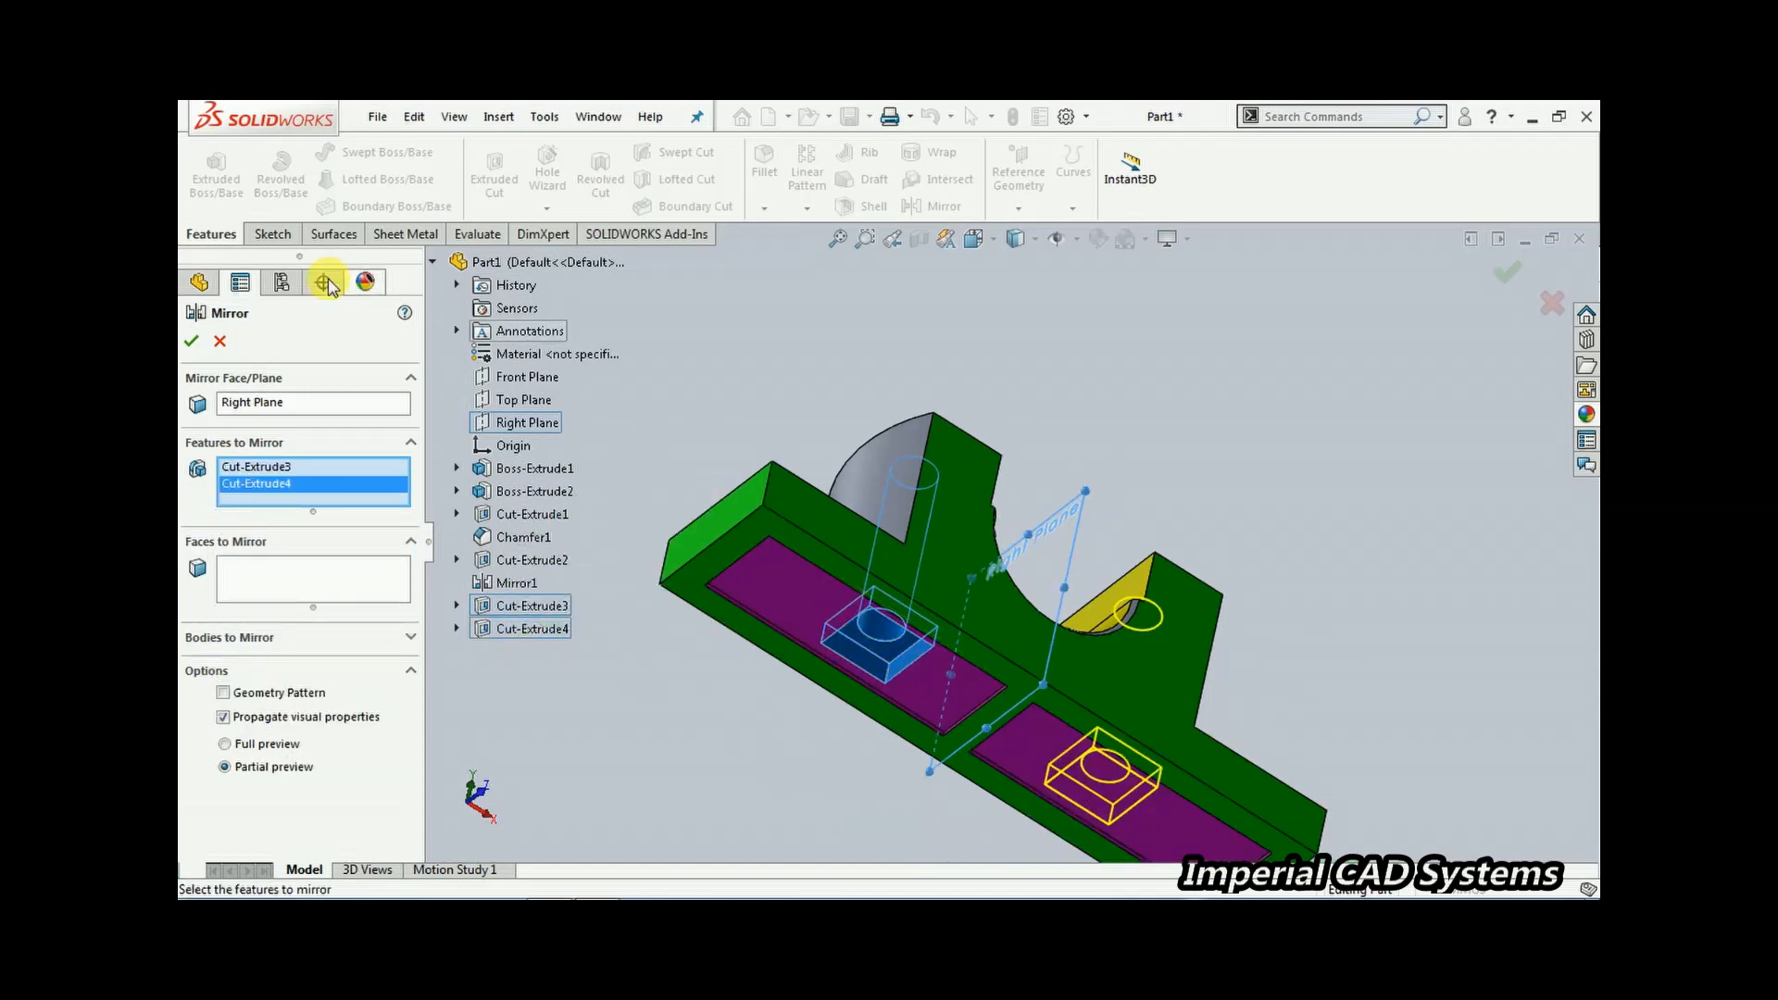
click(192, 343)
On the base's top face, sketch a centrepoint straight slot at the left end, about 20 mm between centres and 21 mm wide
middle_drag(793, 385, 968, 754)
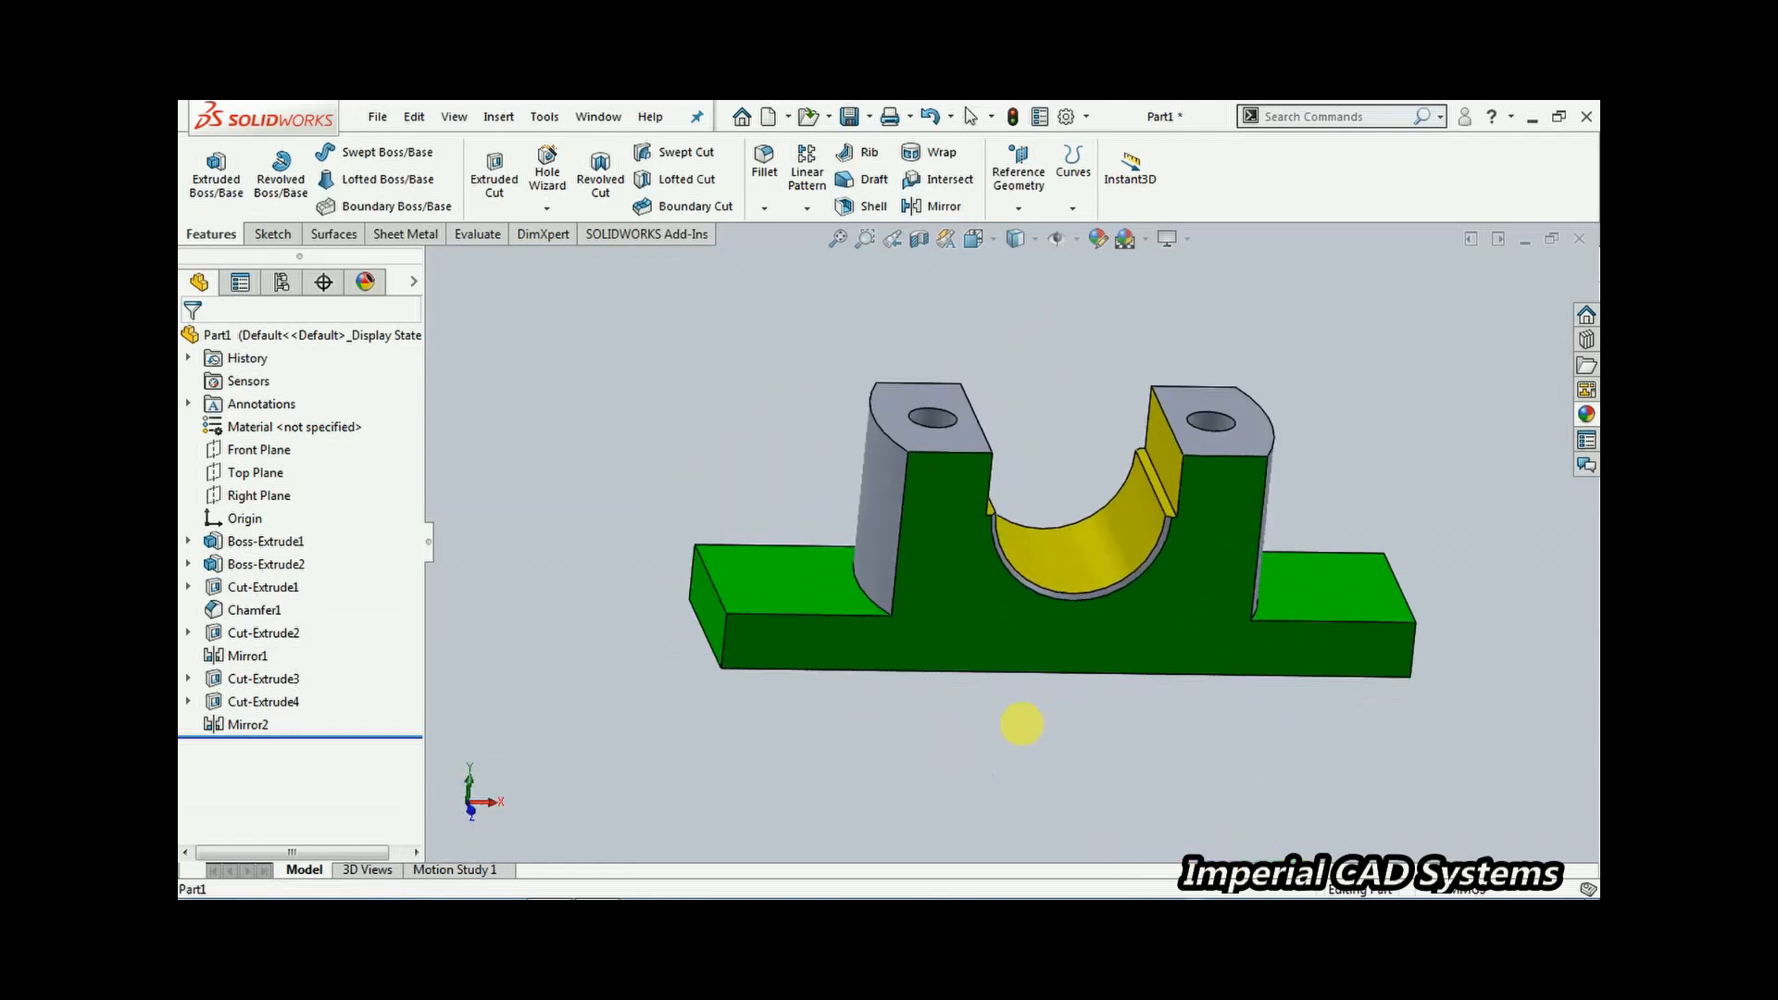
middle_drag(1035, 488, 1195, 547)
click(556, 887)
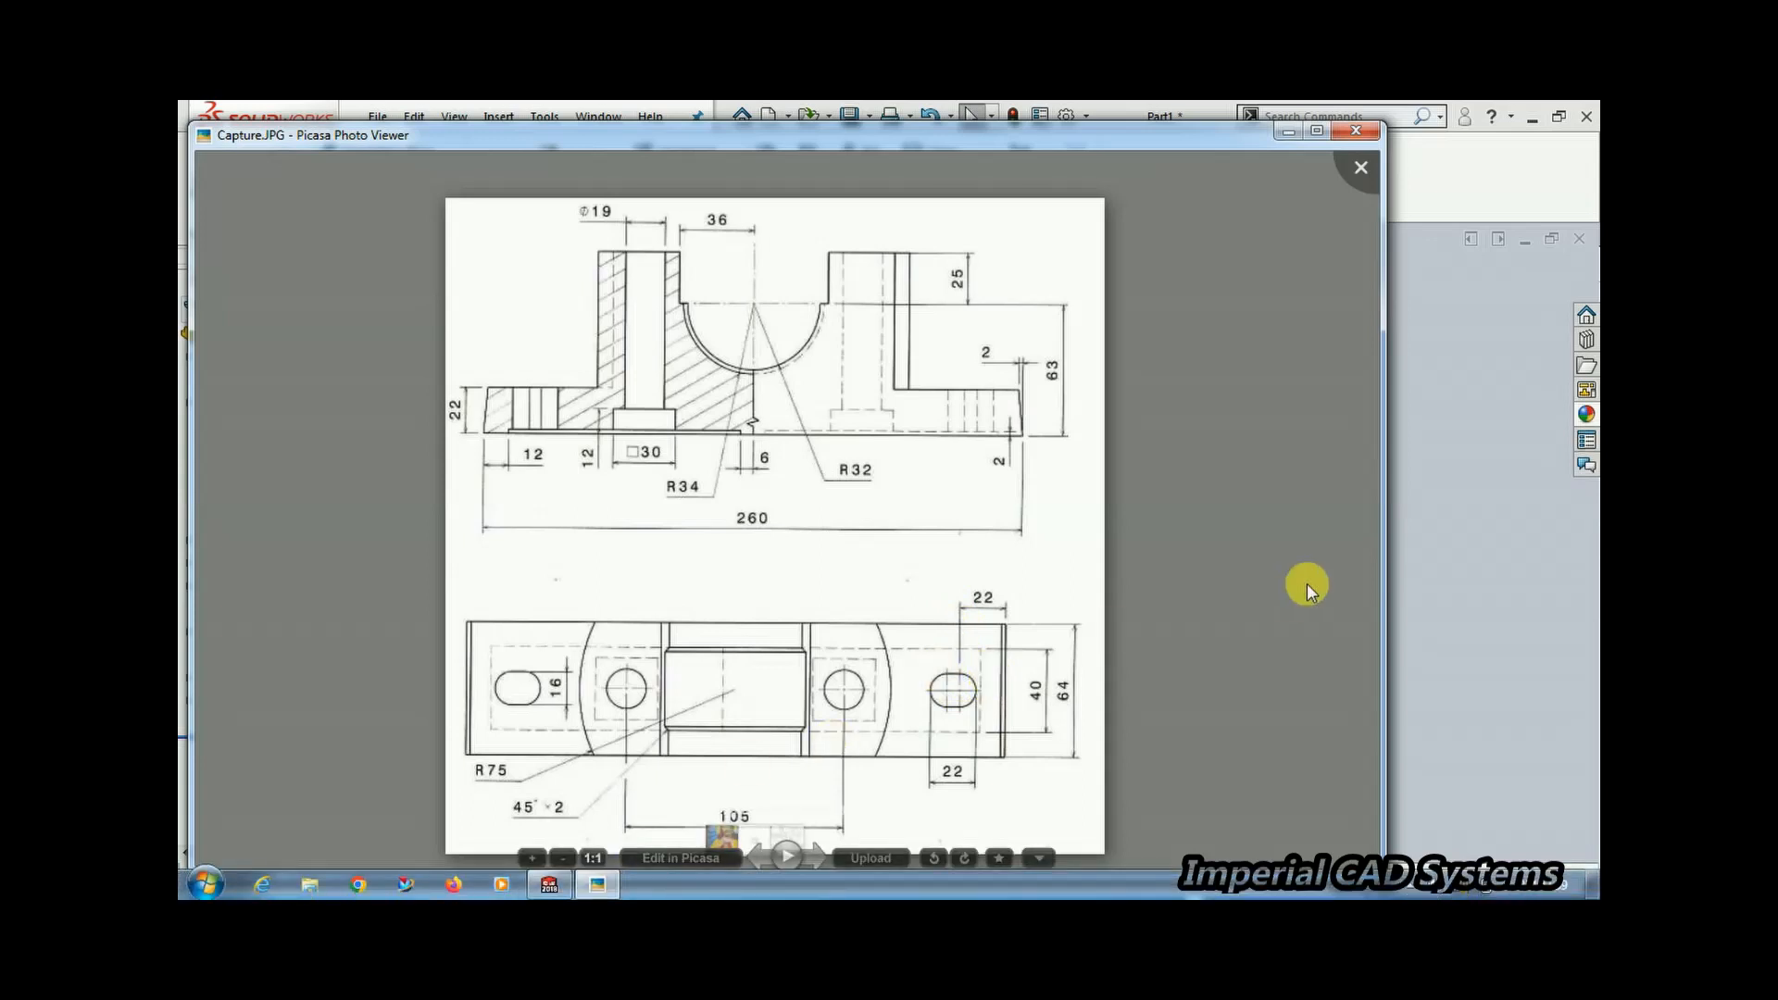
key(Escape)
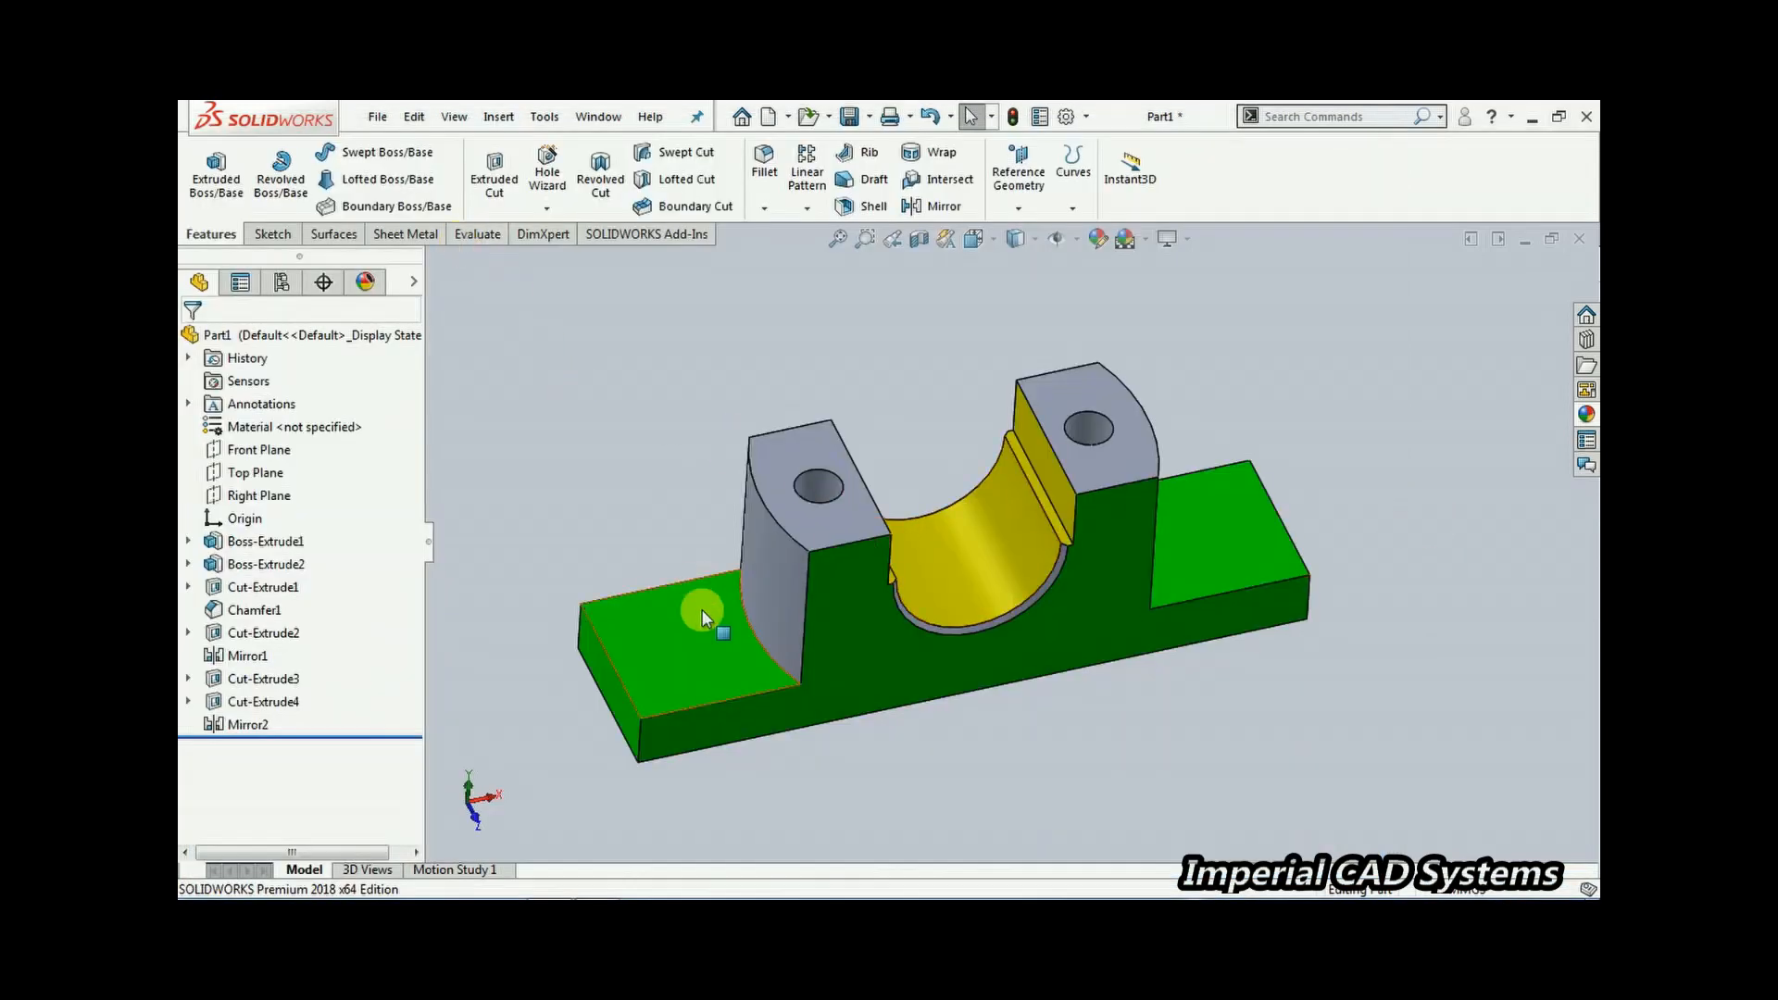
click(675, 666)
click(767, 606)
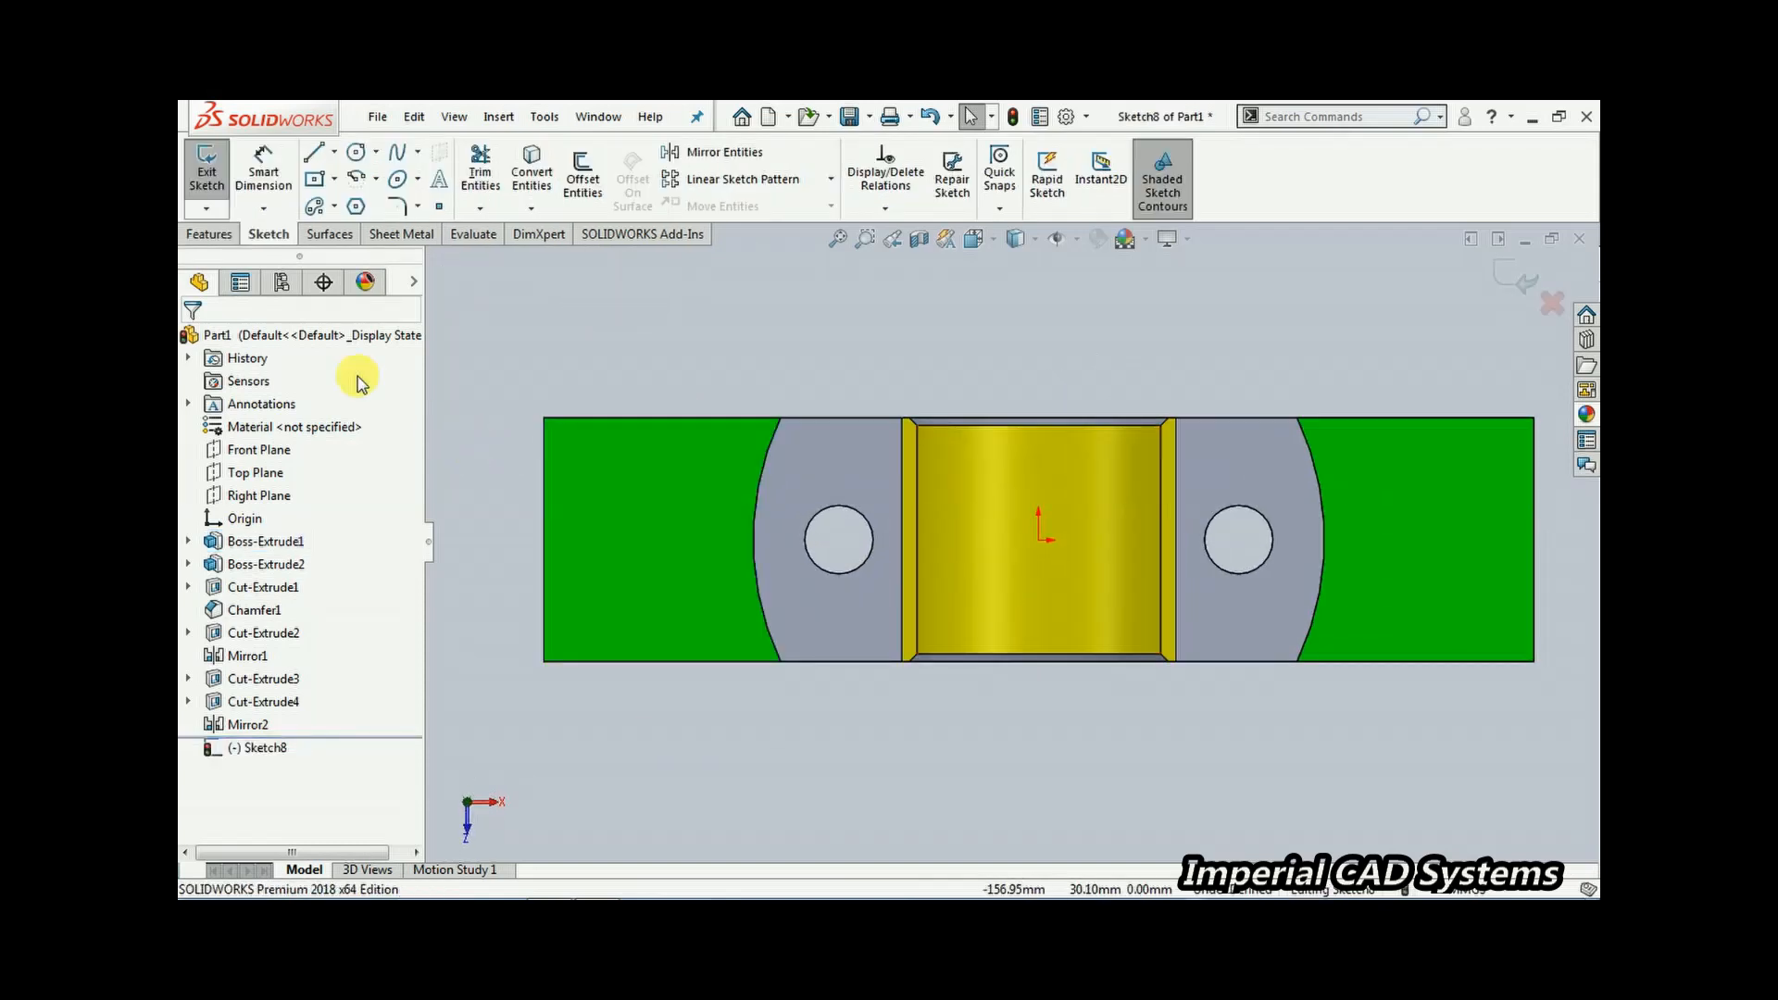
click(333, 208)
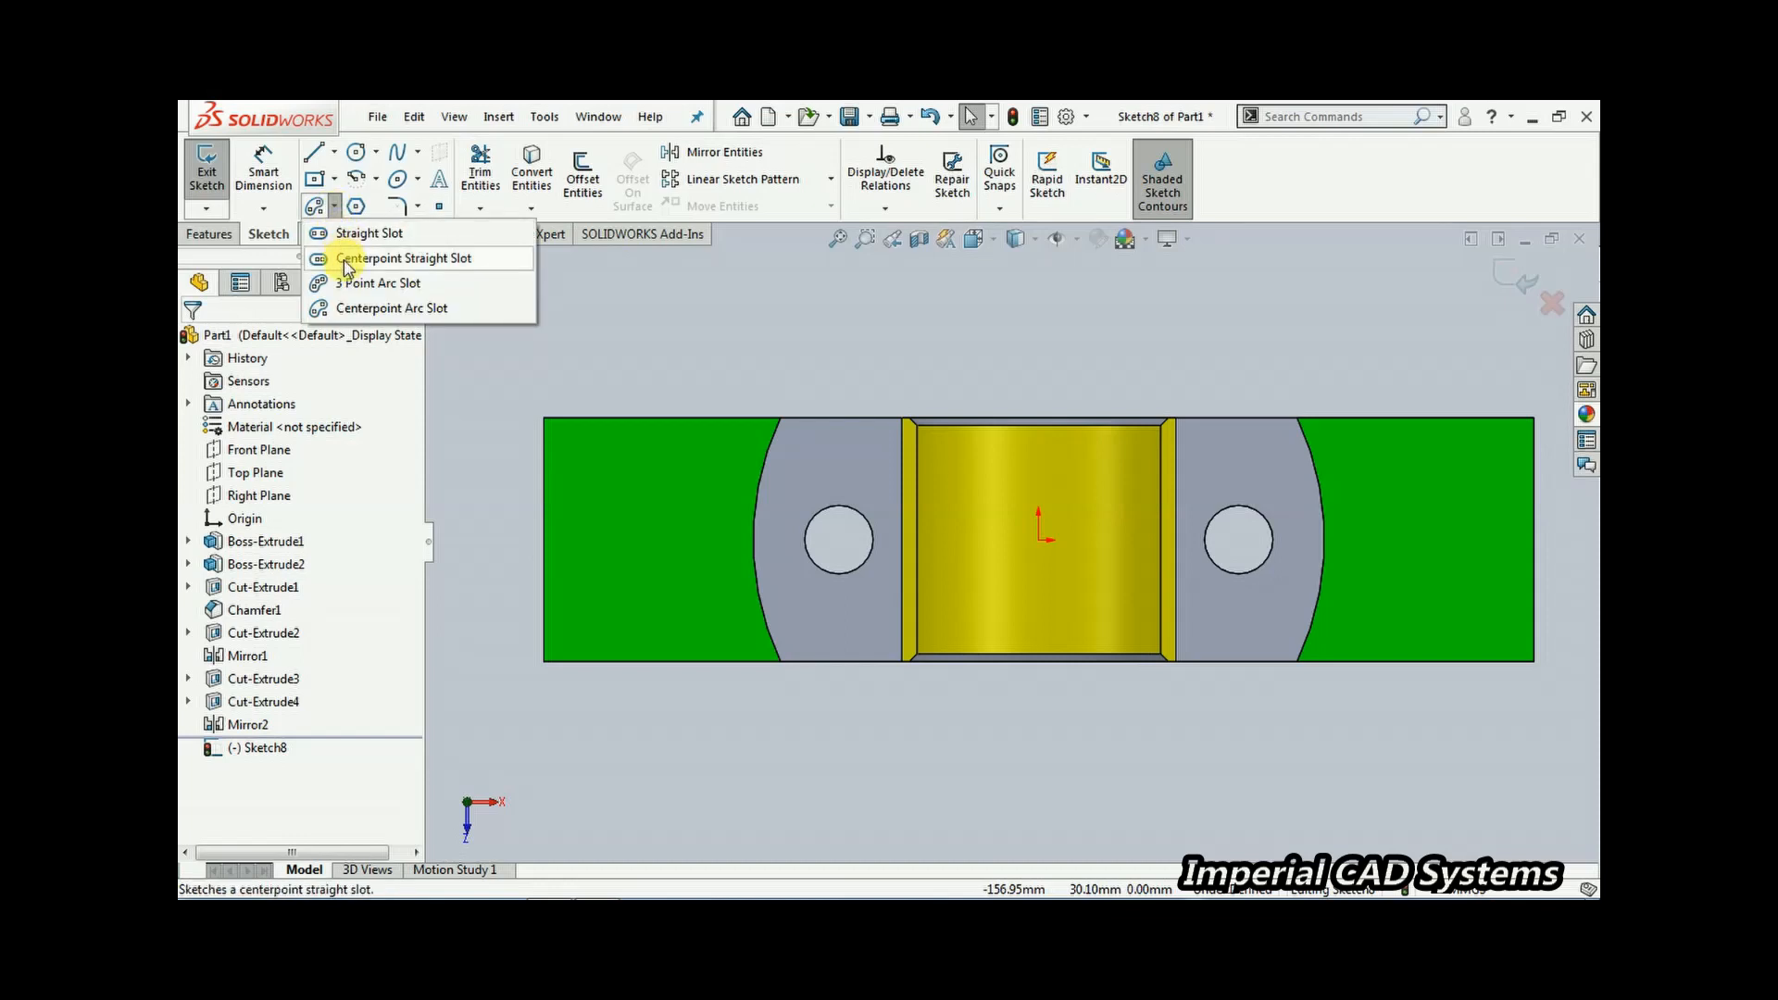
click(345, 260)
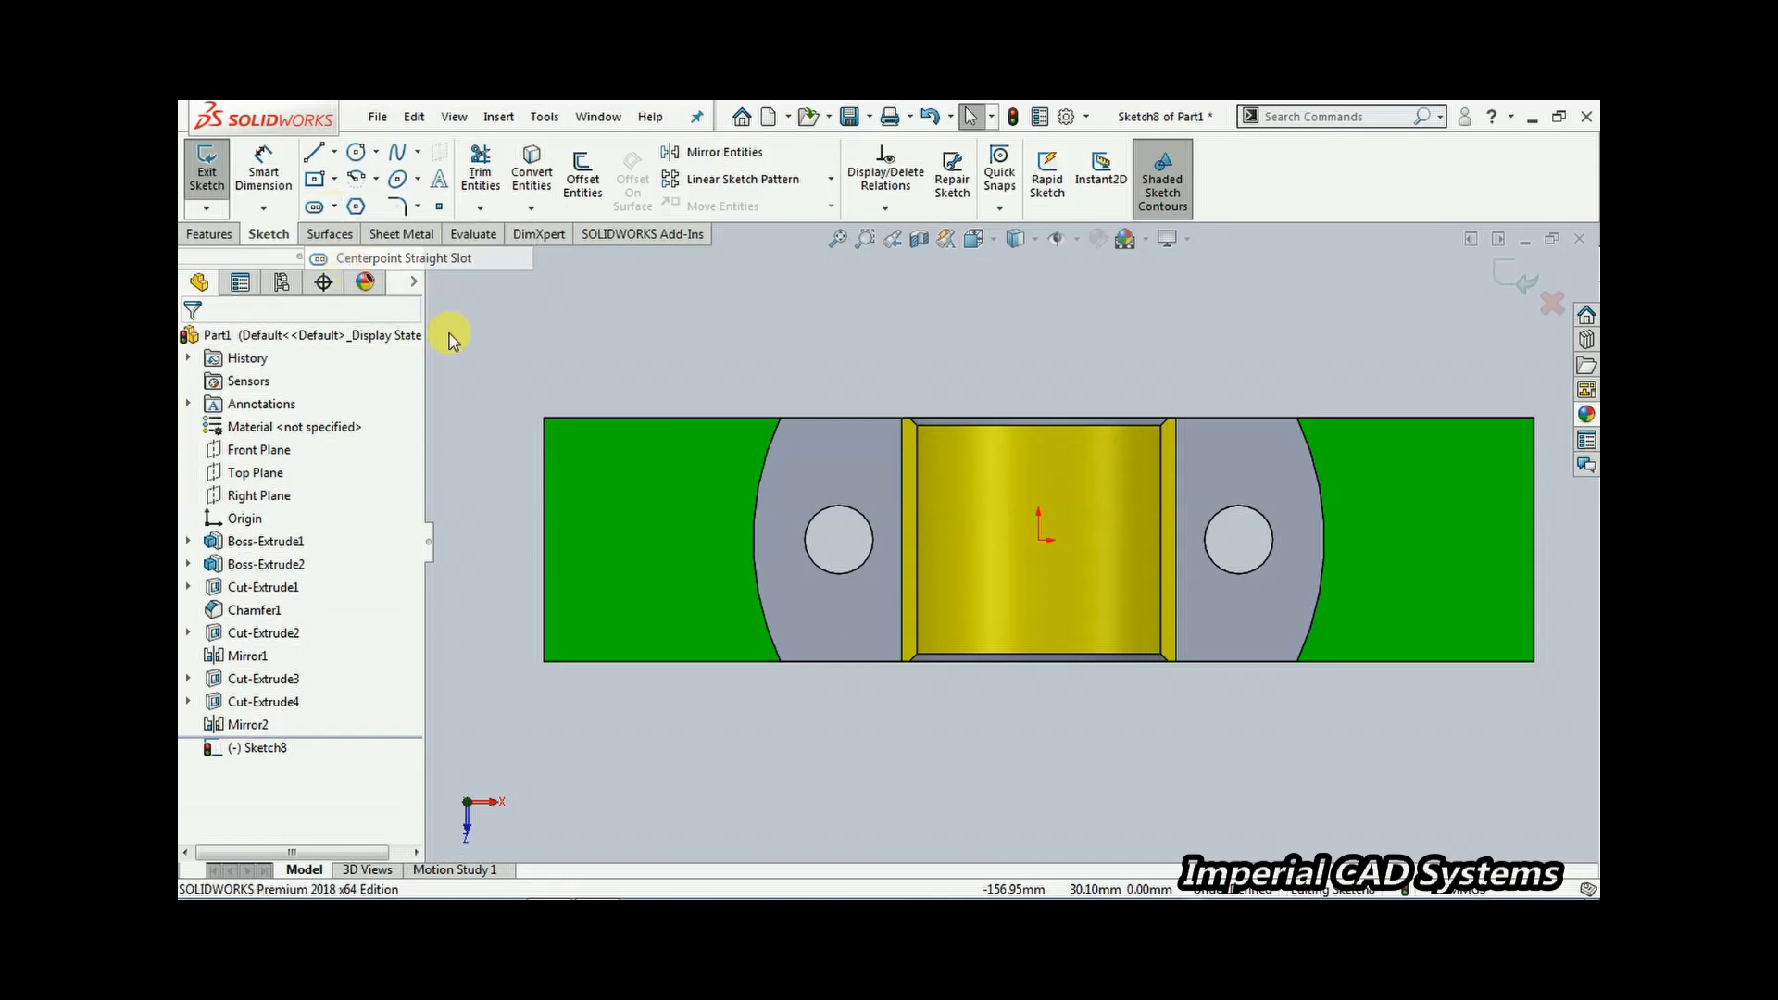
click(631, 539)
click(670, 539)
click(670, 502)
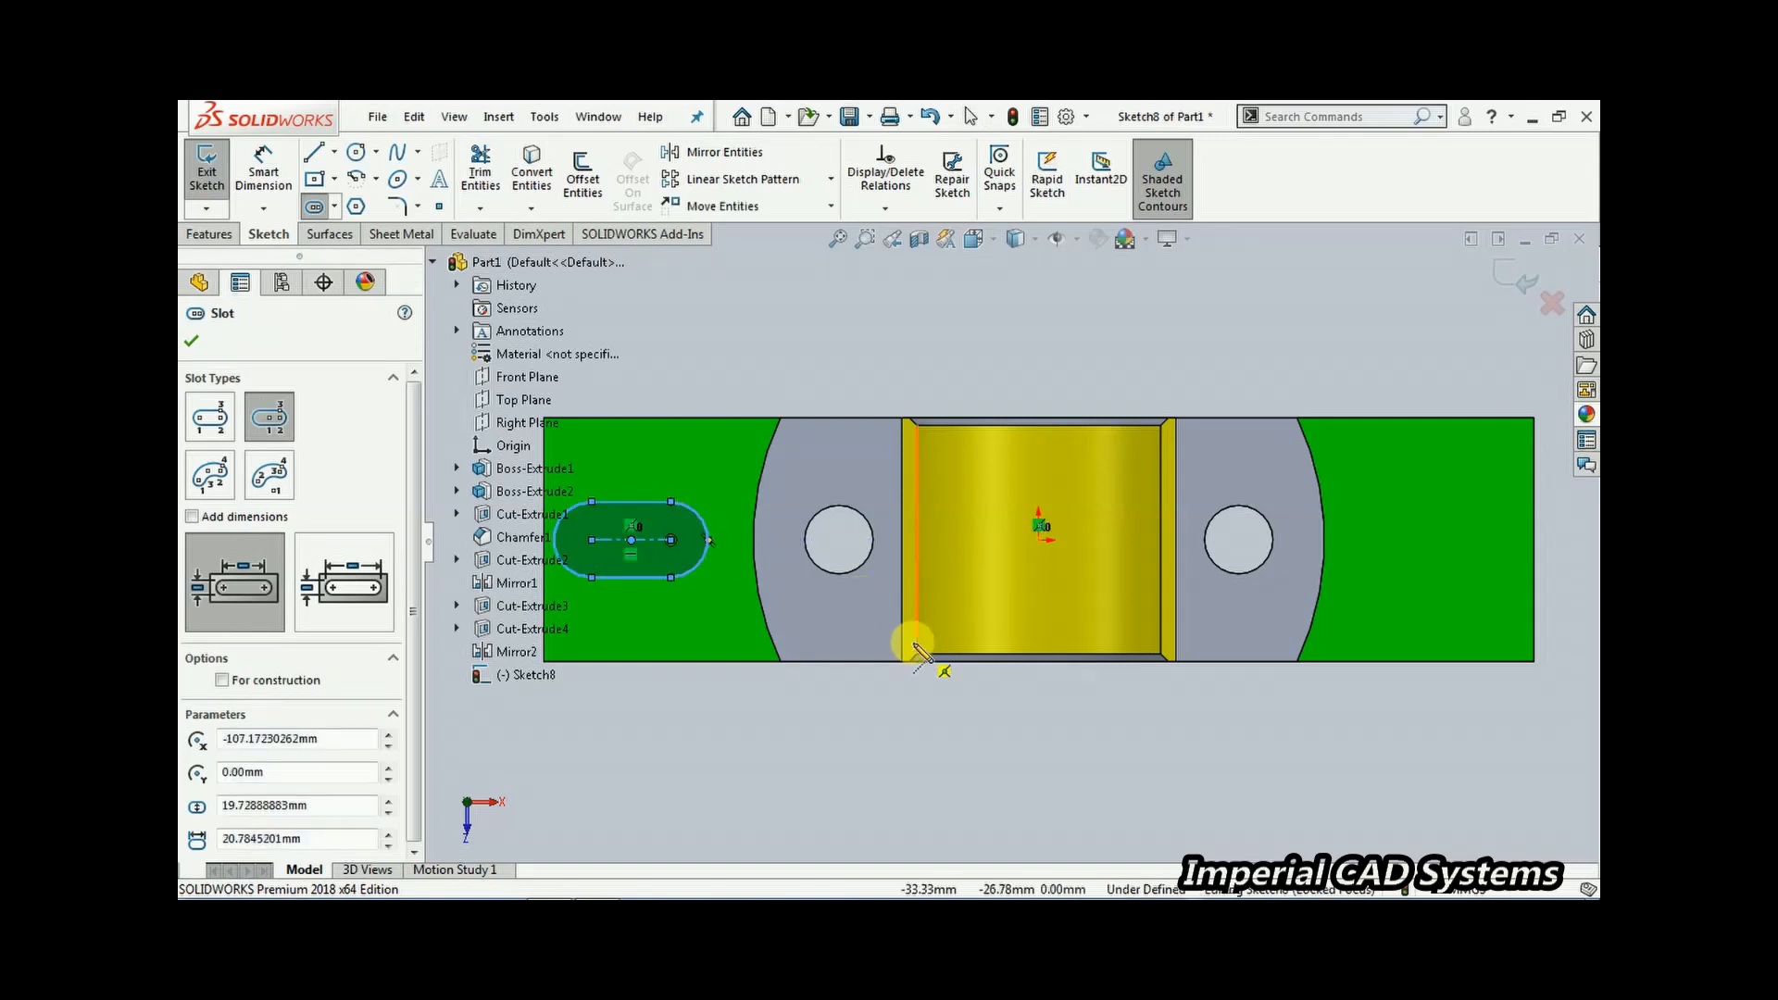
scroll(940, 694, up, 3)
scroll(769, 570, down, 3)
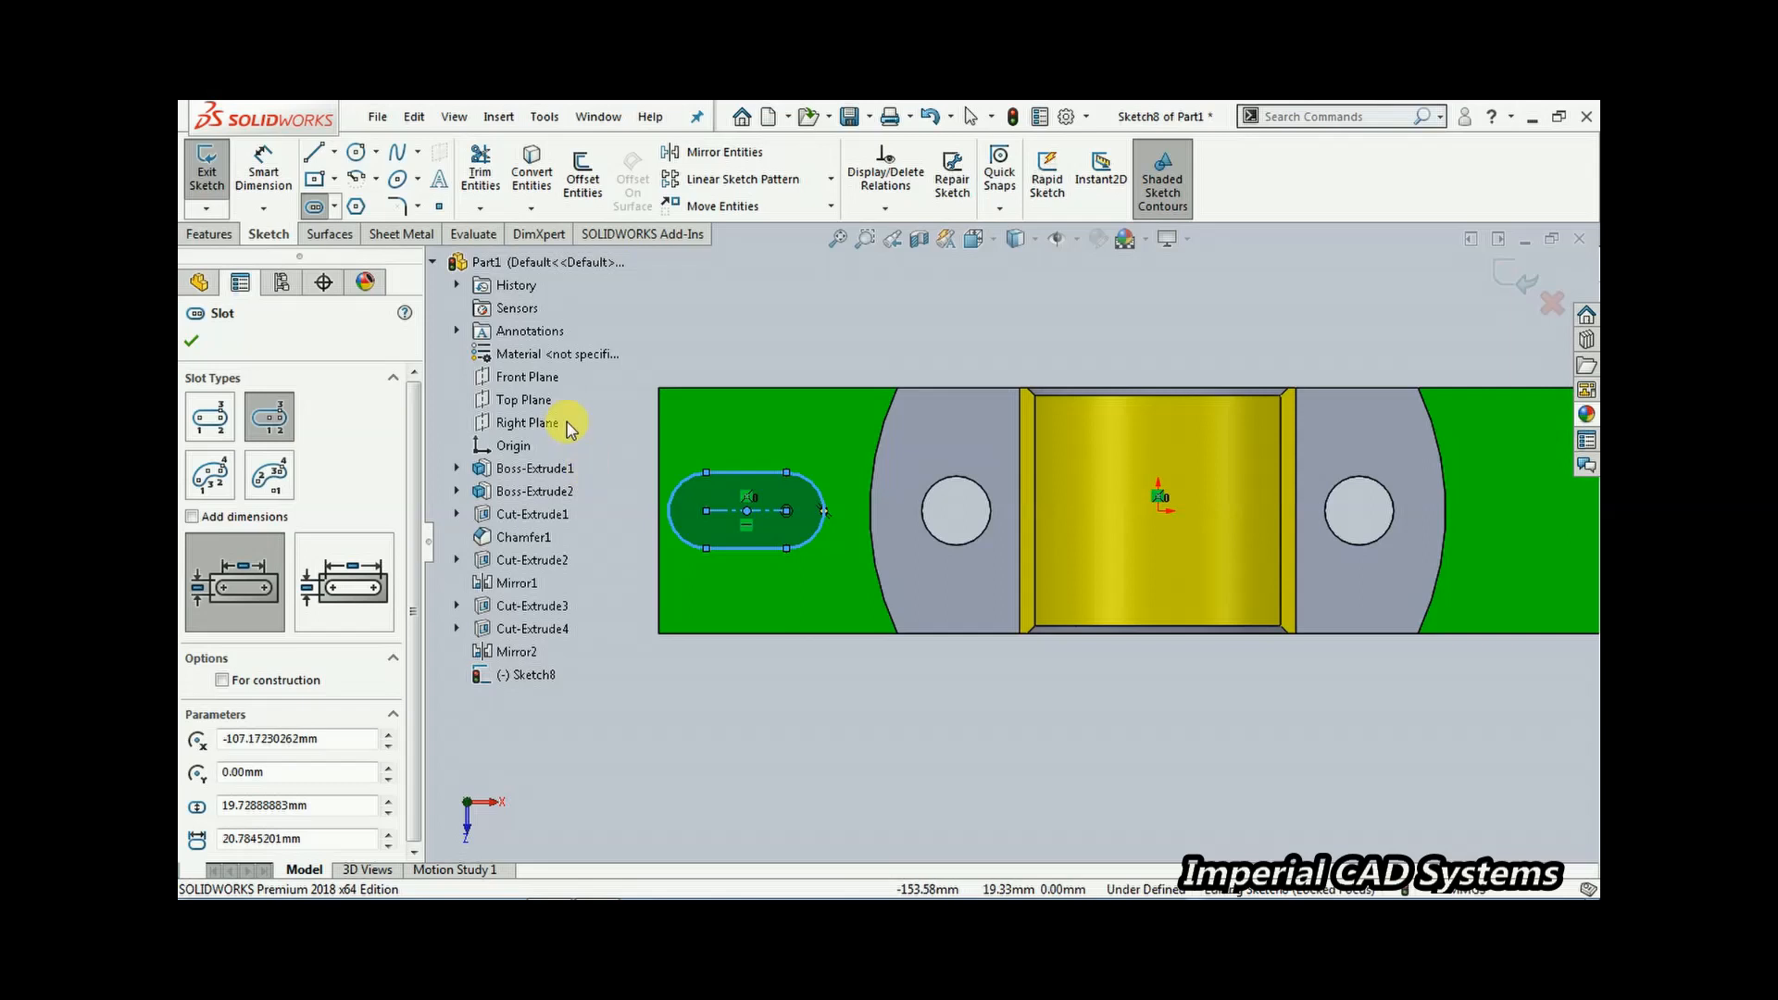
Confirm the slot and dimension its width as 16 mm
click(192, 342)
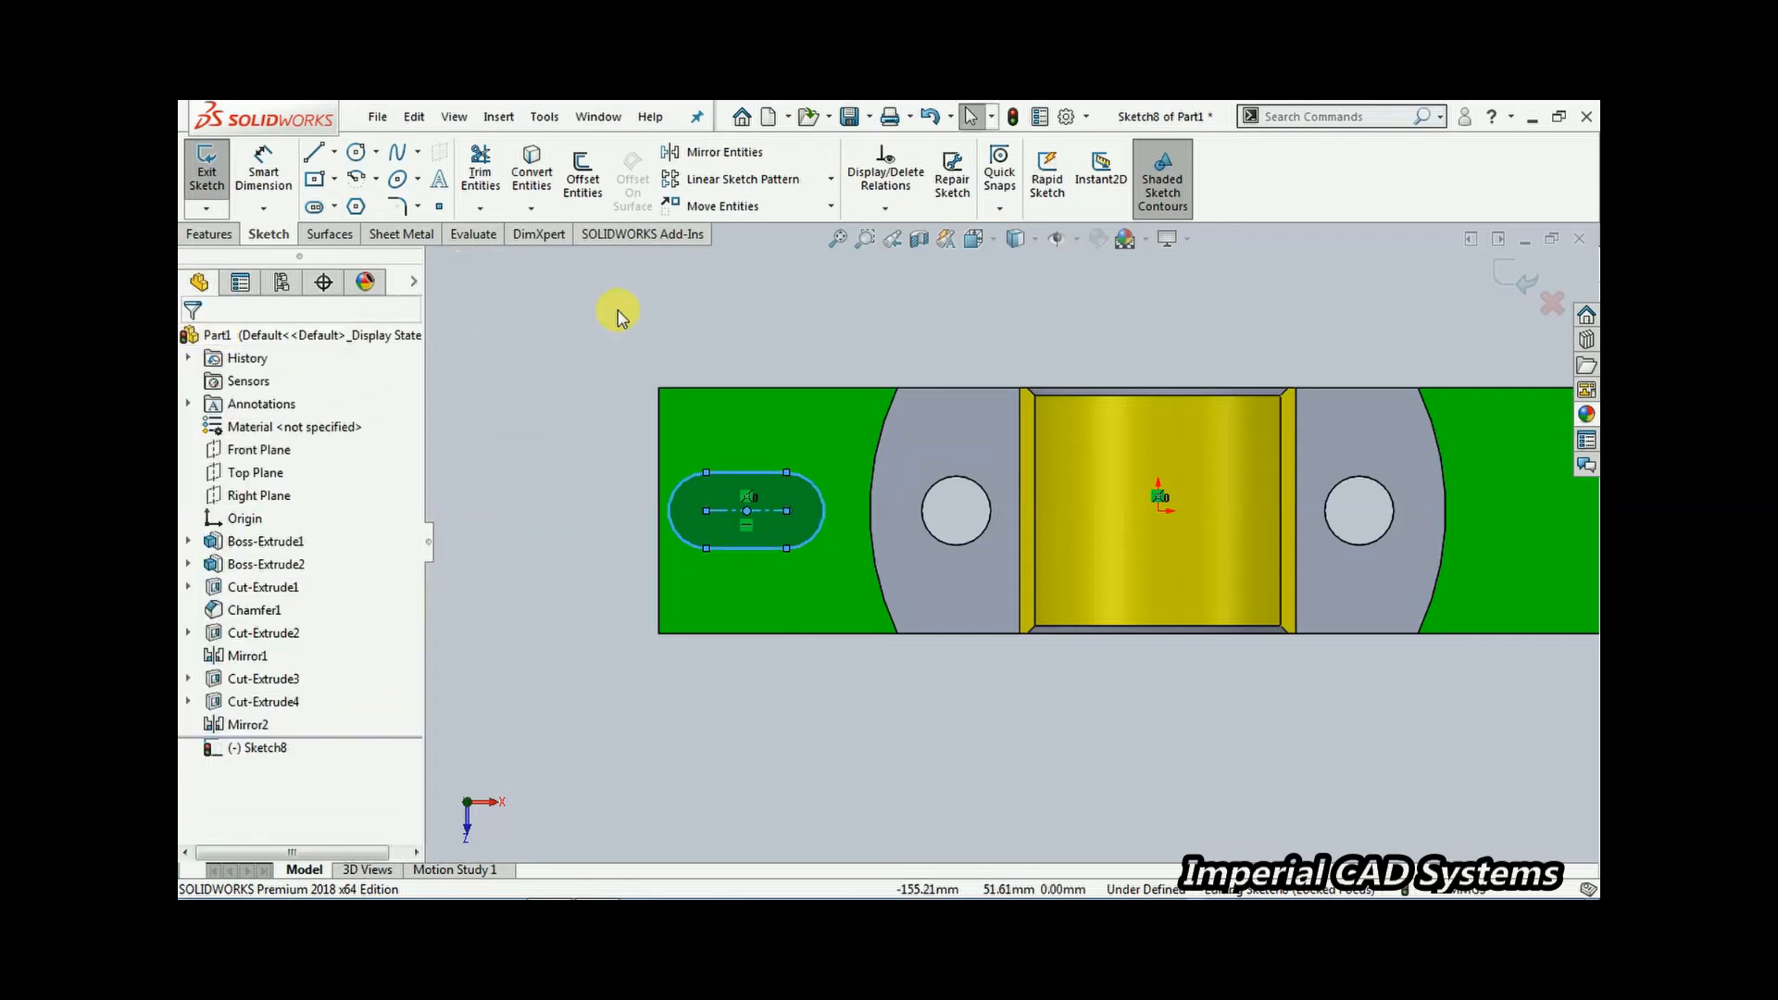
scroll(887, 642, down, 2)
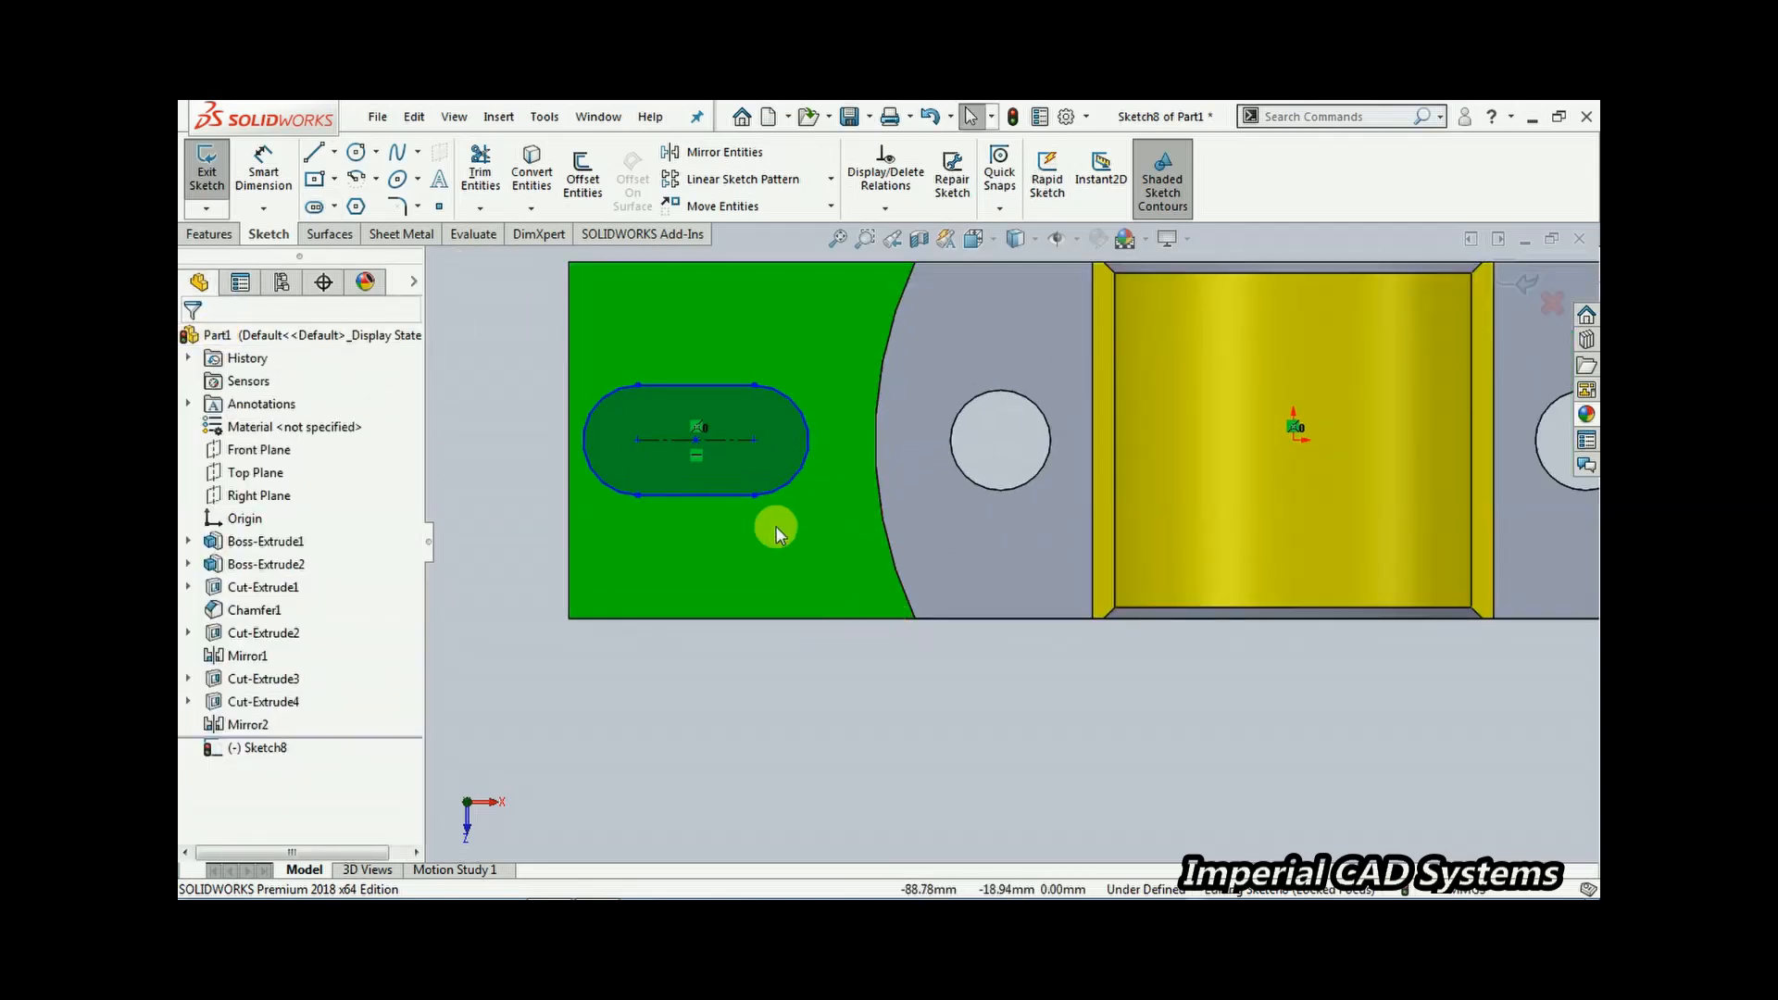
scroll(746, 581, up, 3)
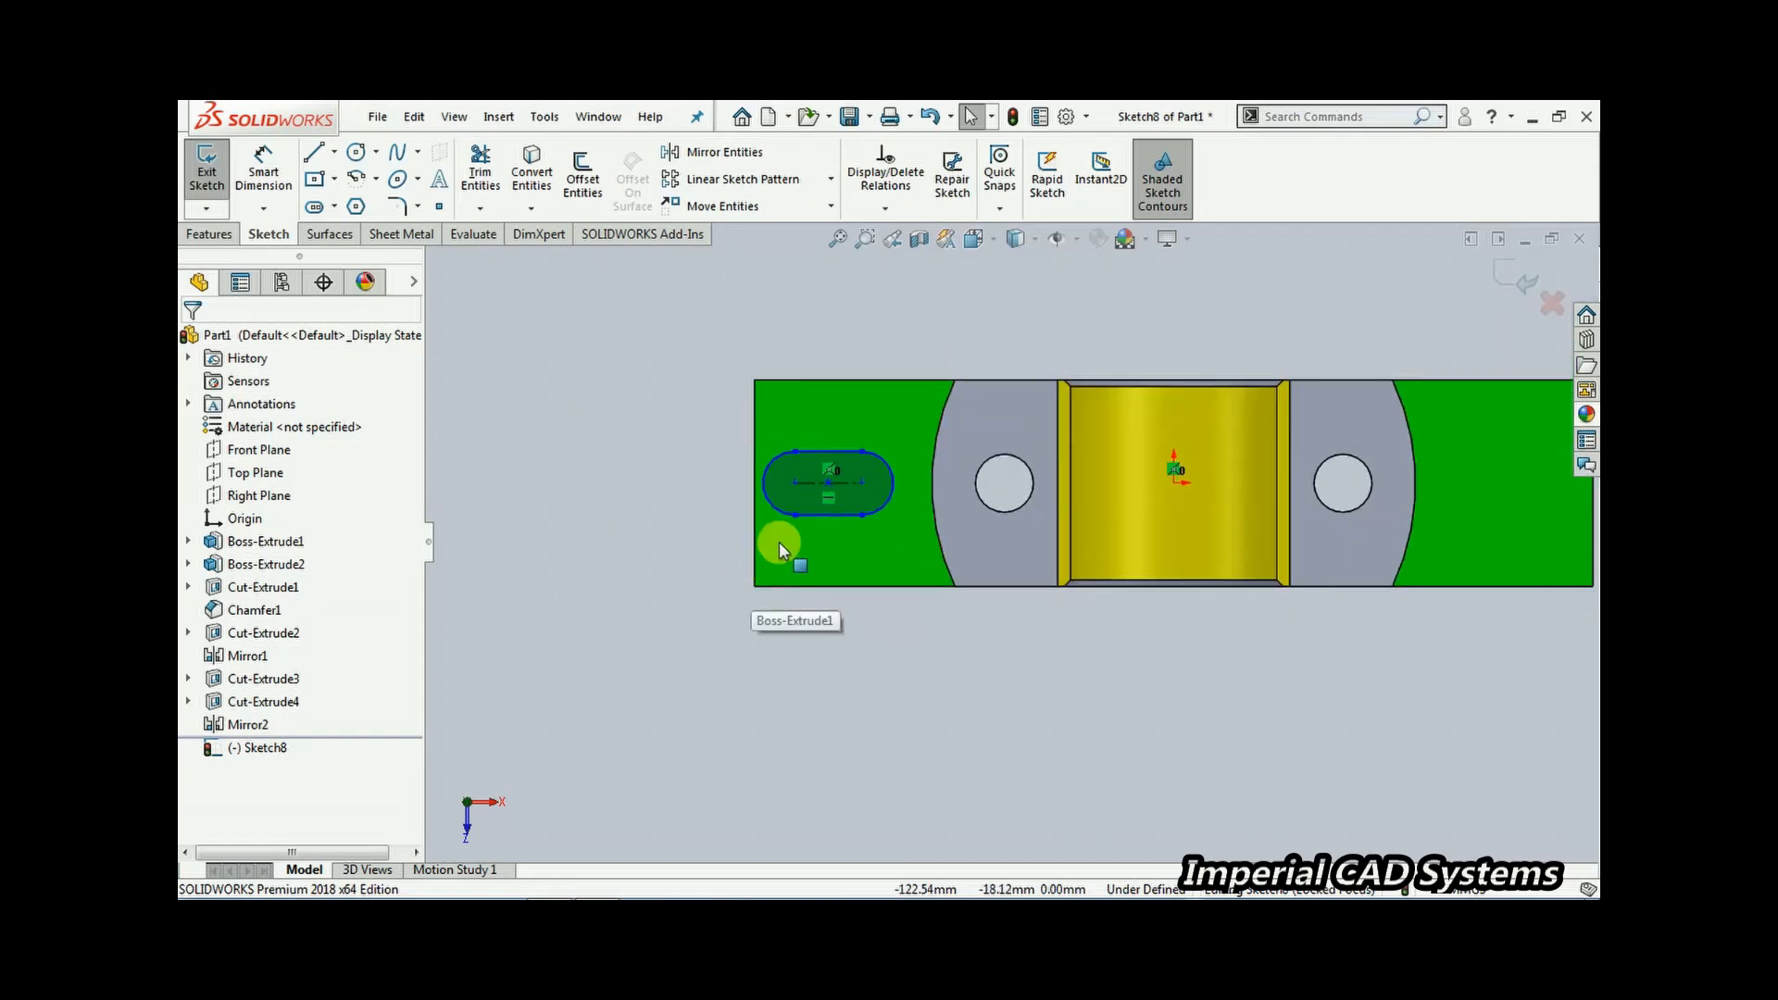
scroll(1047, 299, down, 1)
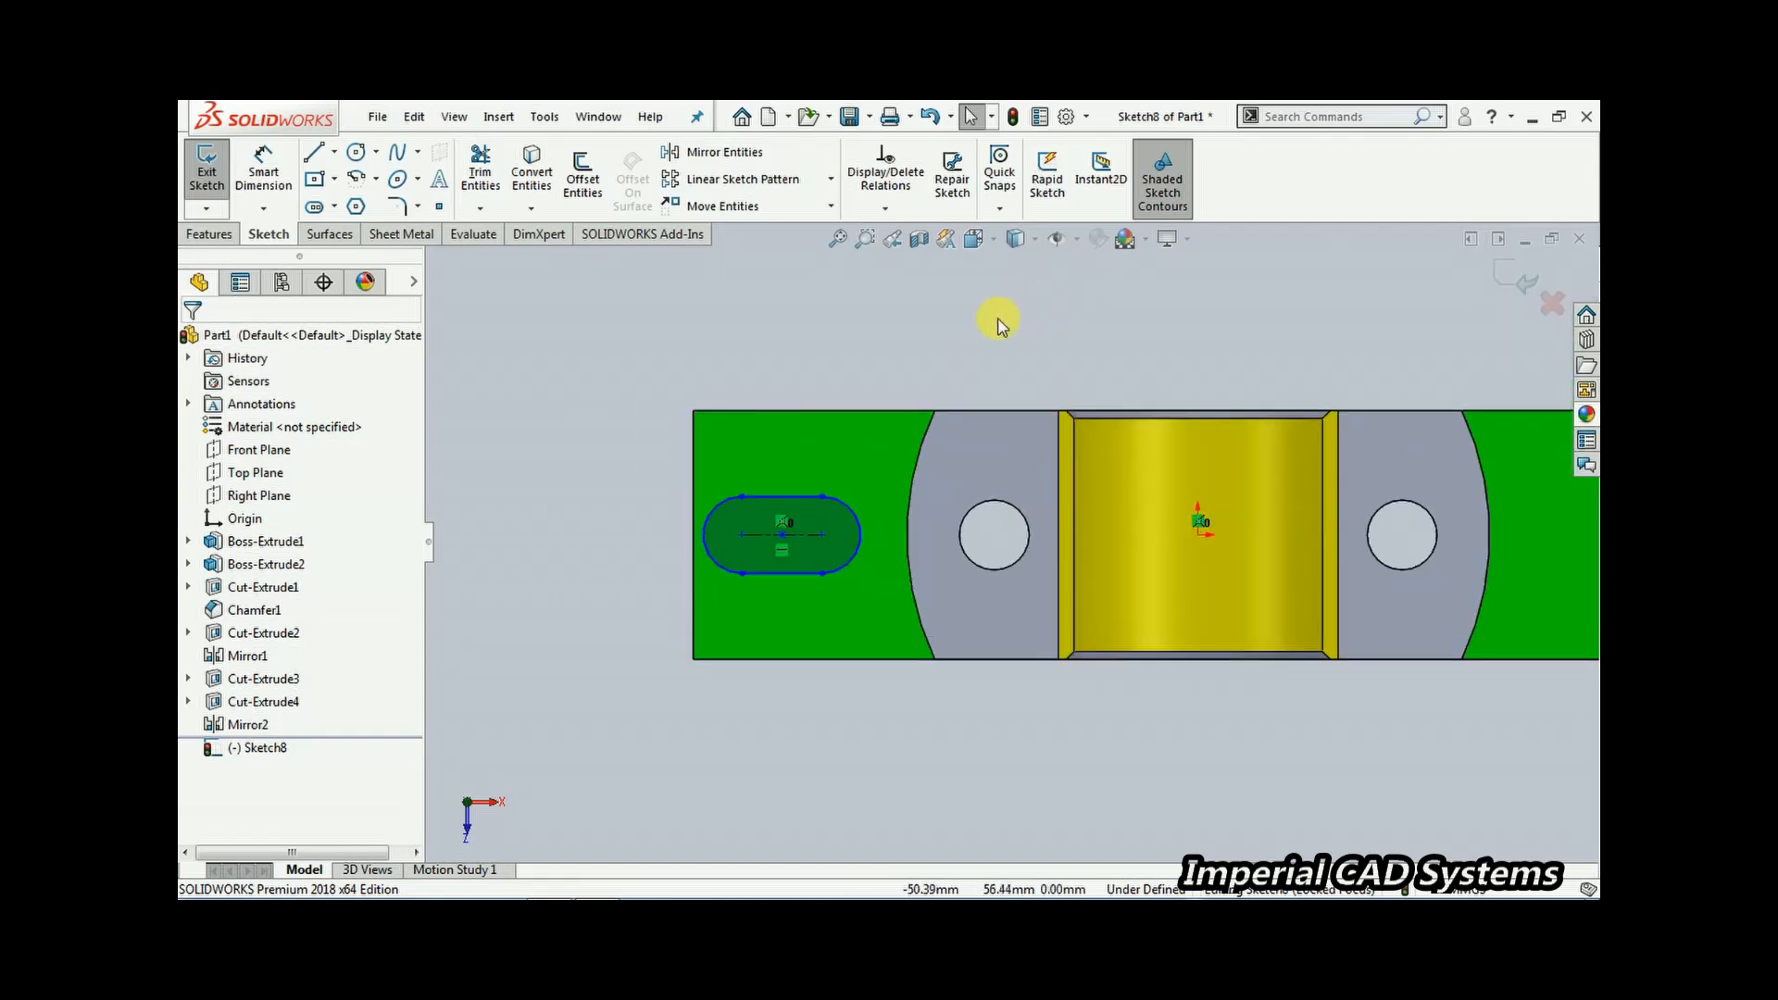
click(263, 172)
click(768, 497)
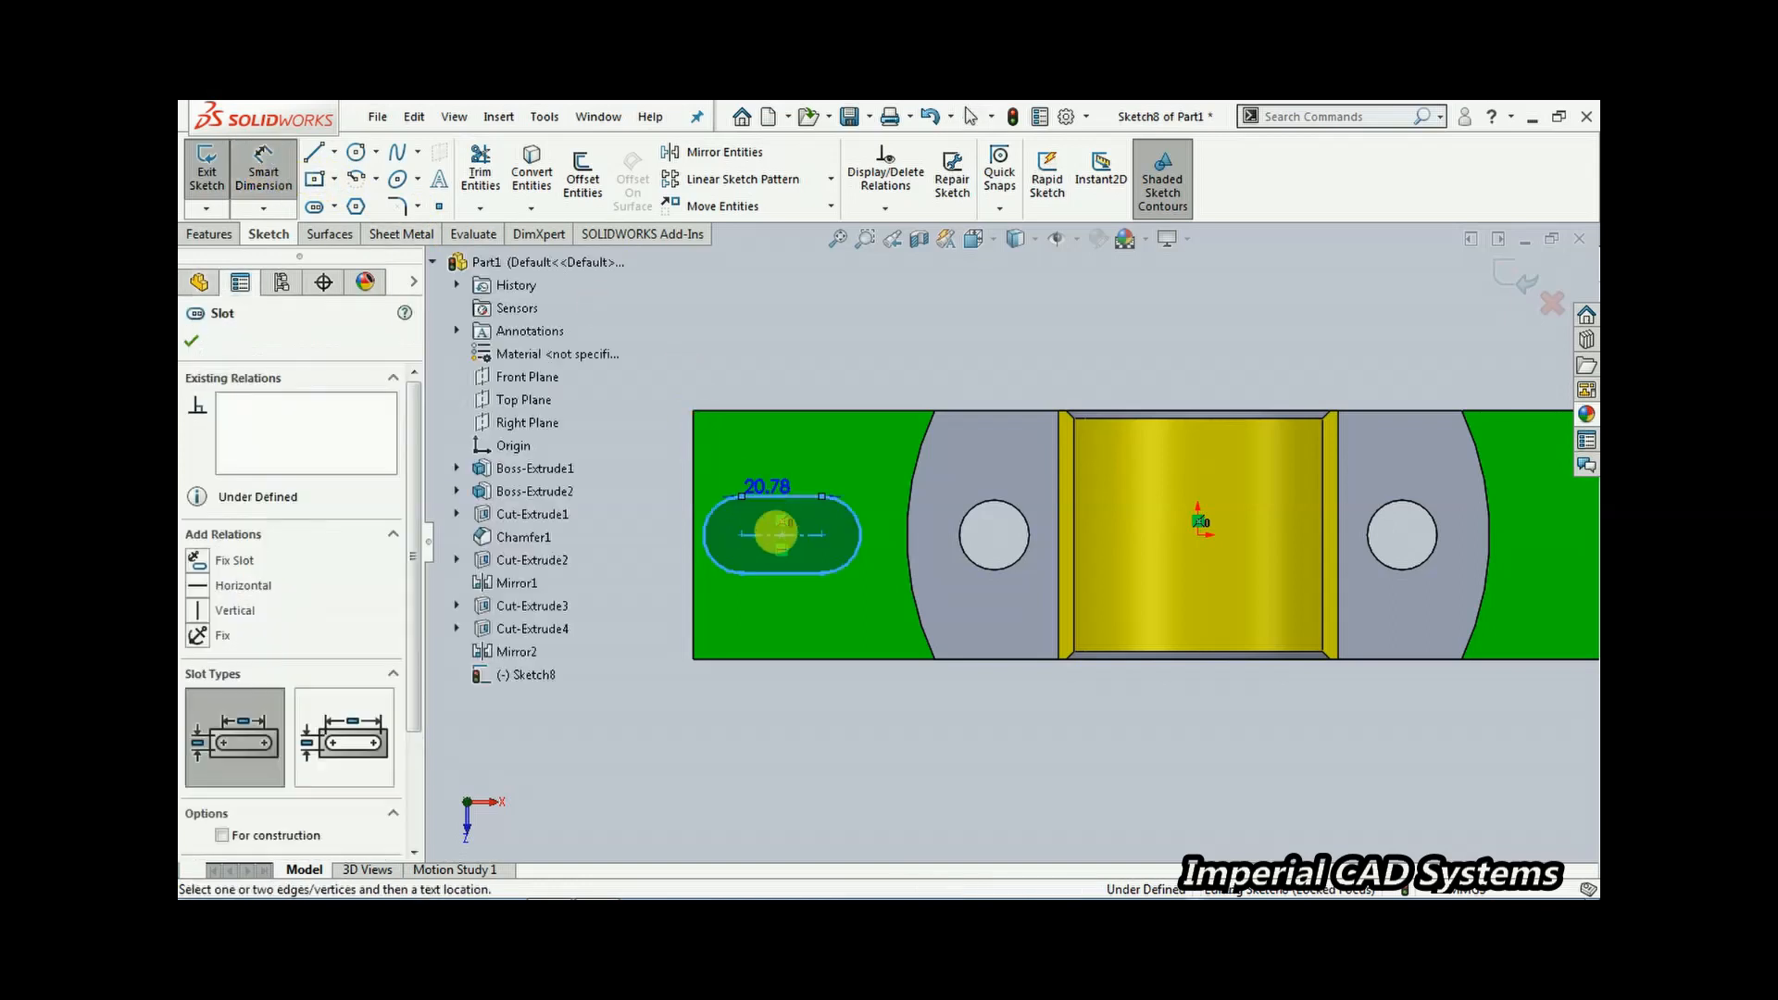
click(775, 574)
click(676, 551)
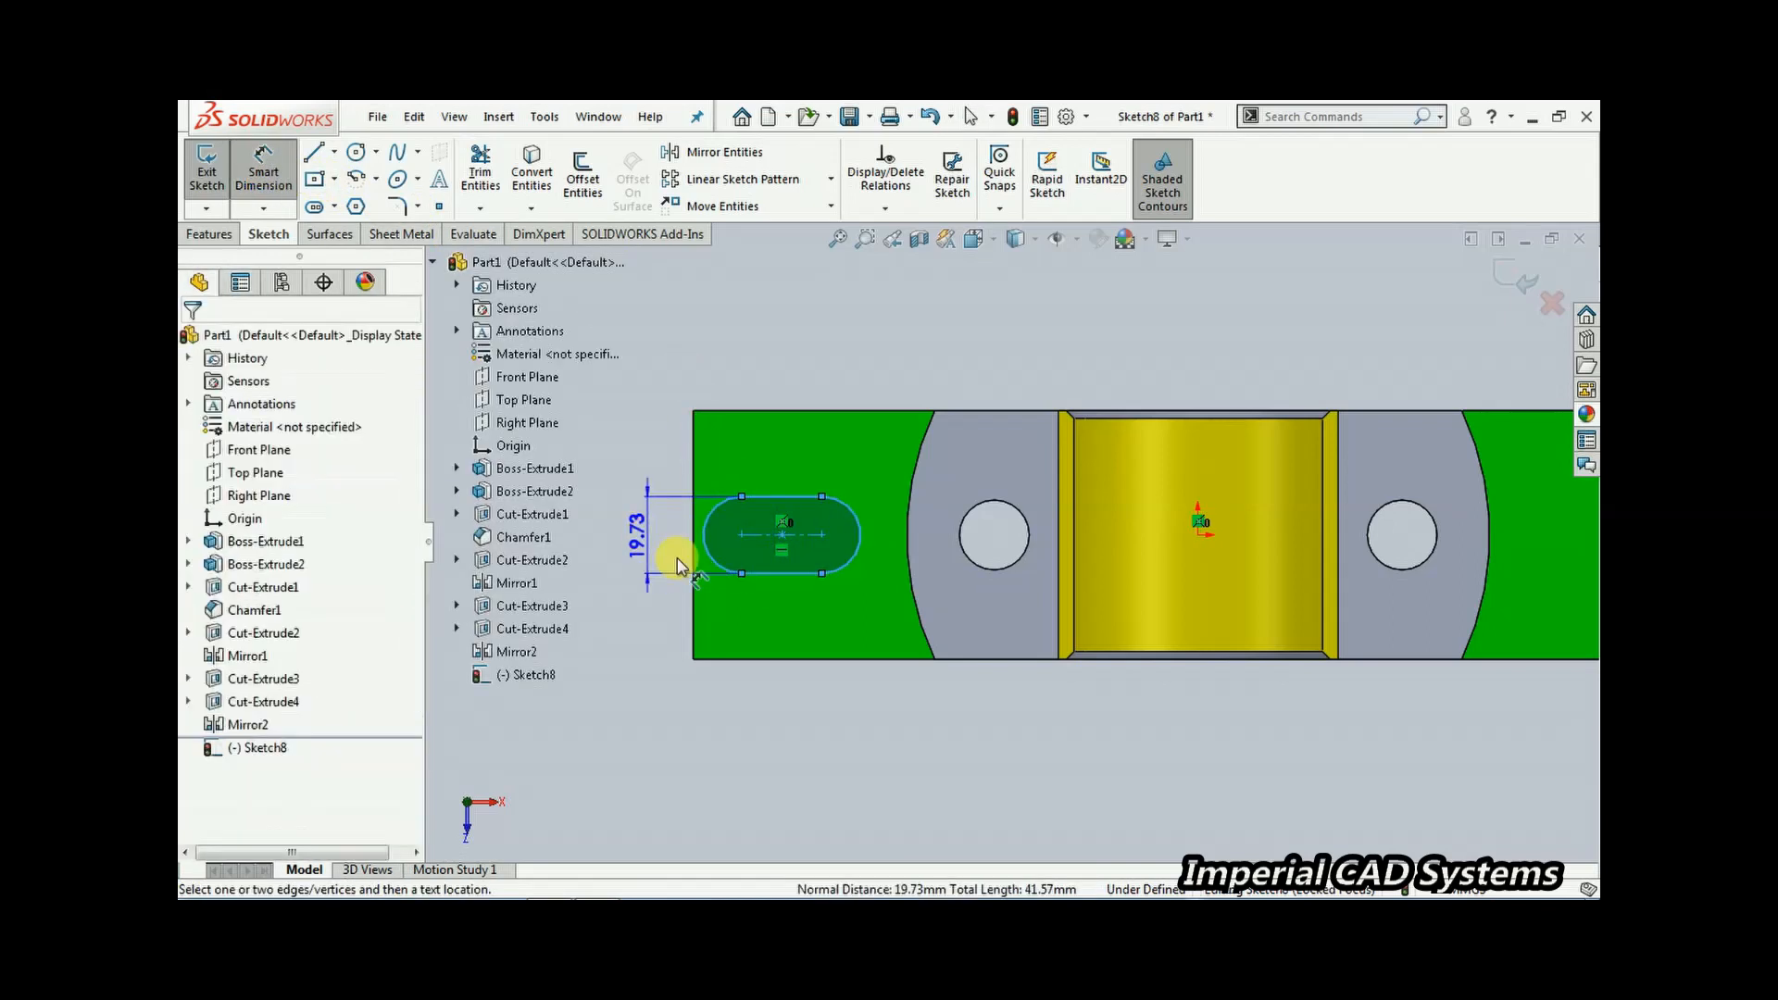
key(Return)
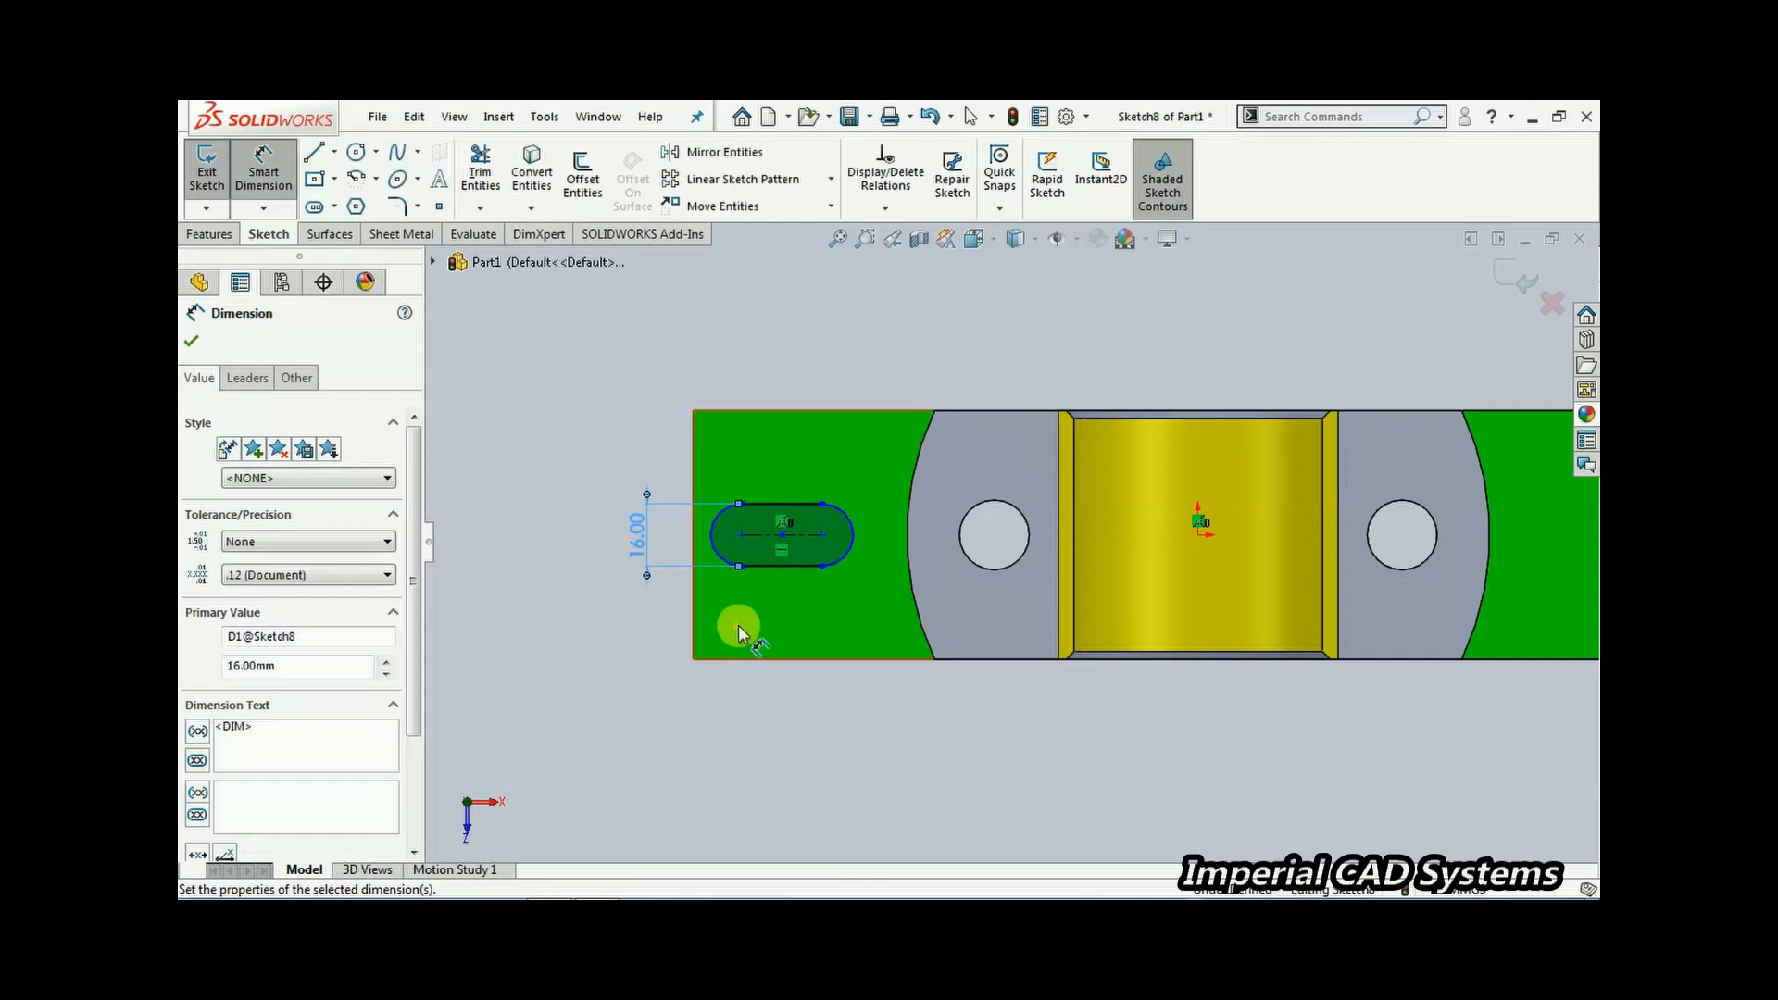
Dimension the slot's overall length between its end arcs as 22 mm
click(713, 537)
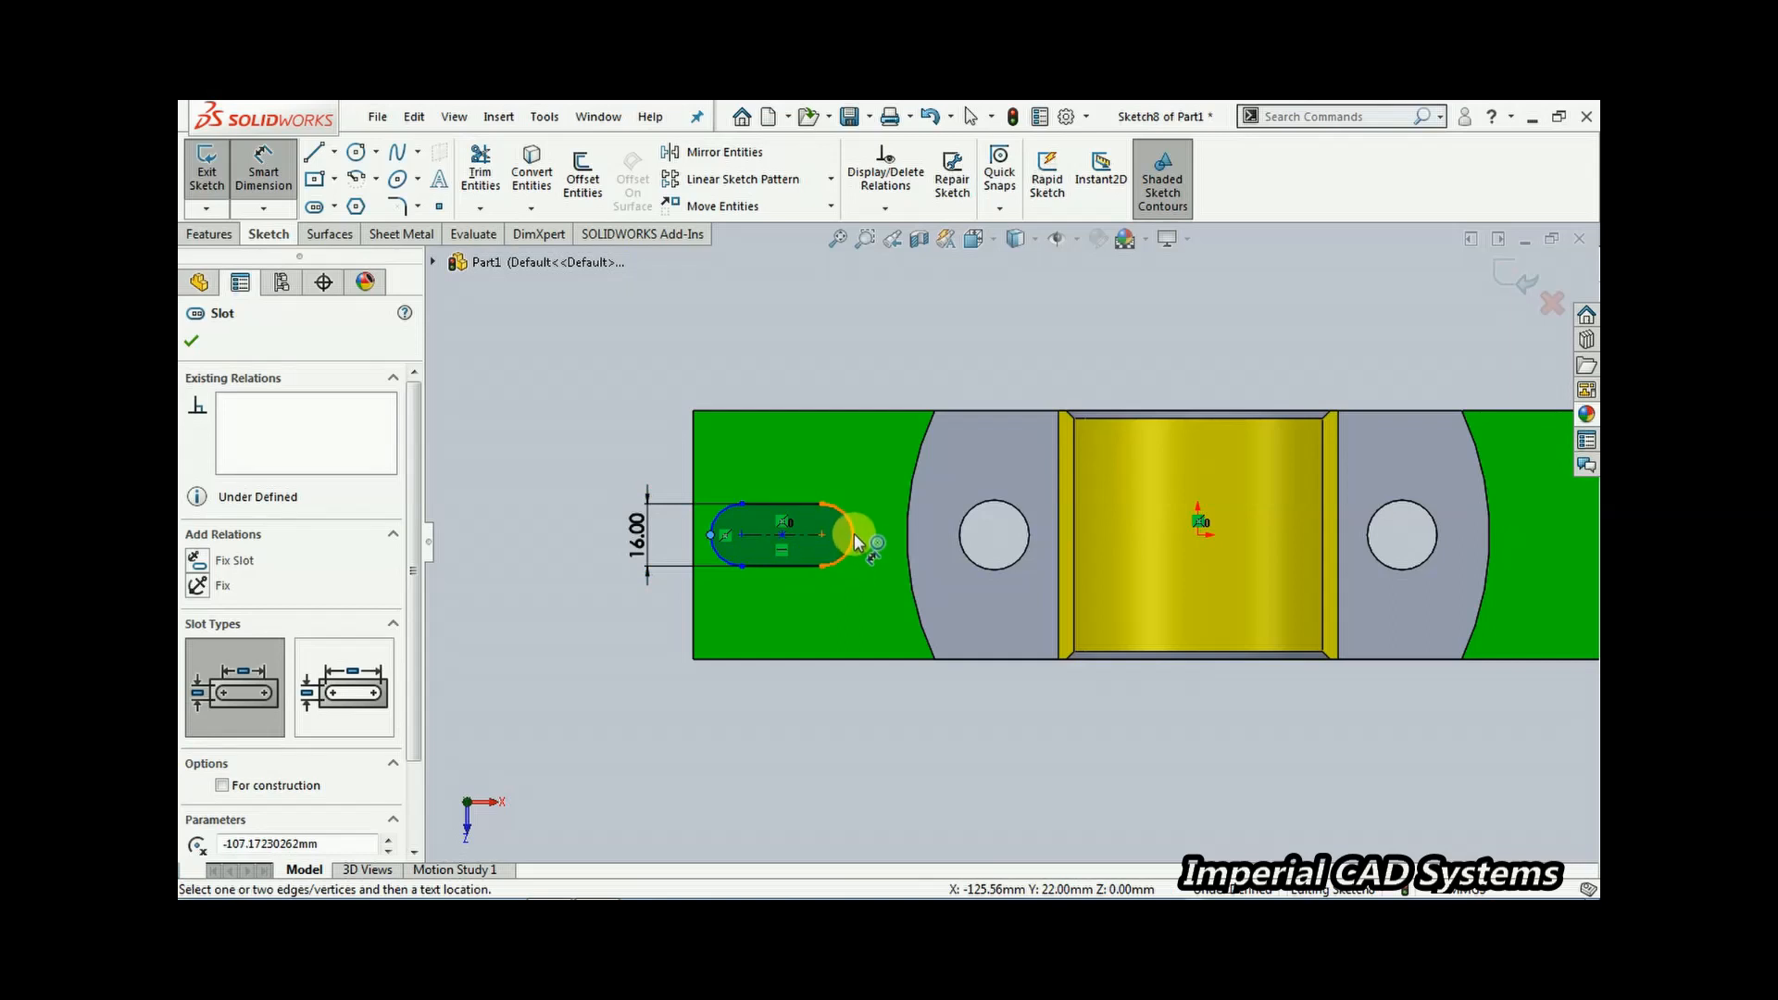
click(853, 531)
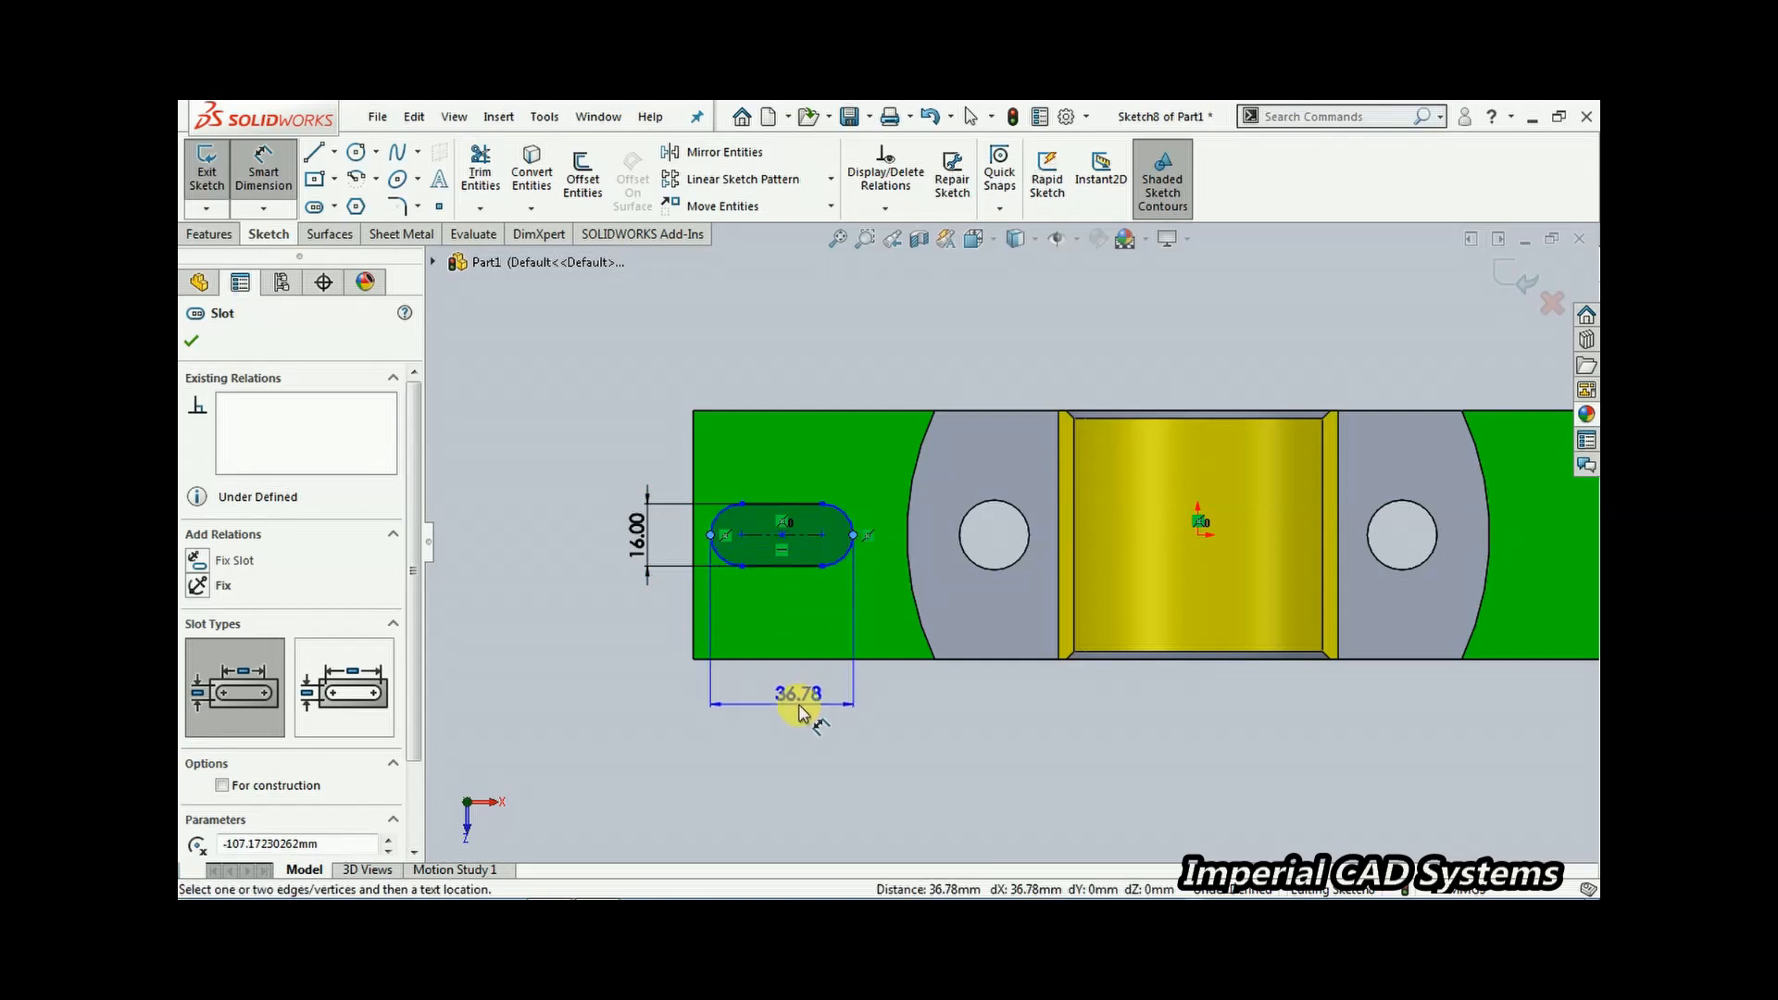
click(818, 725)
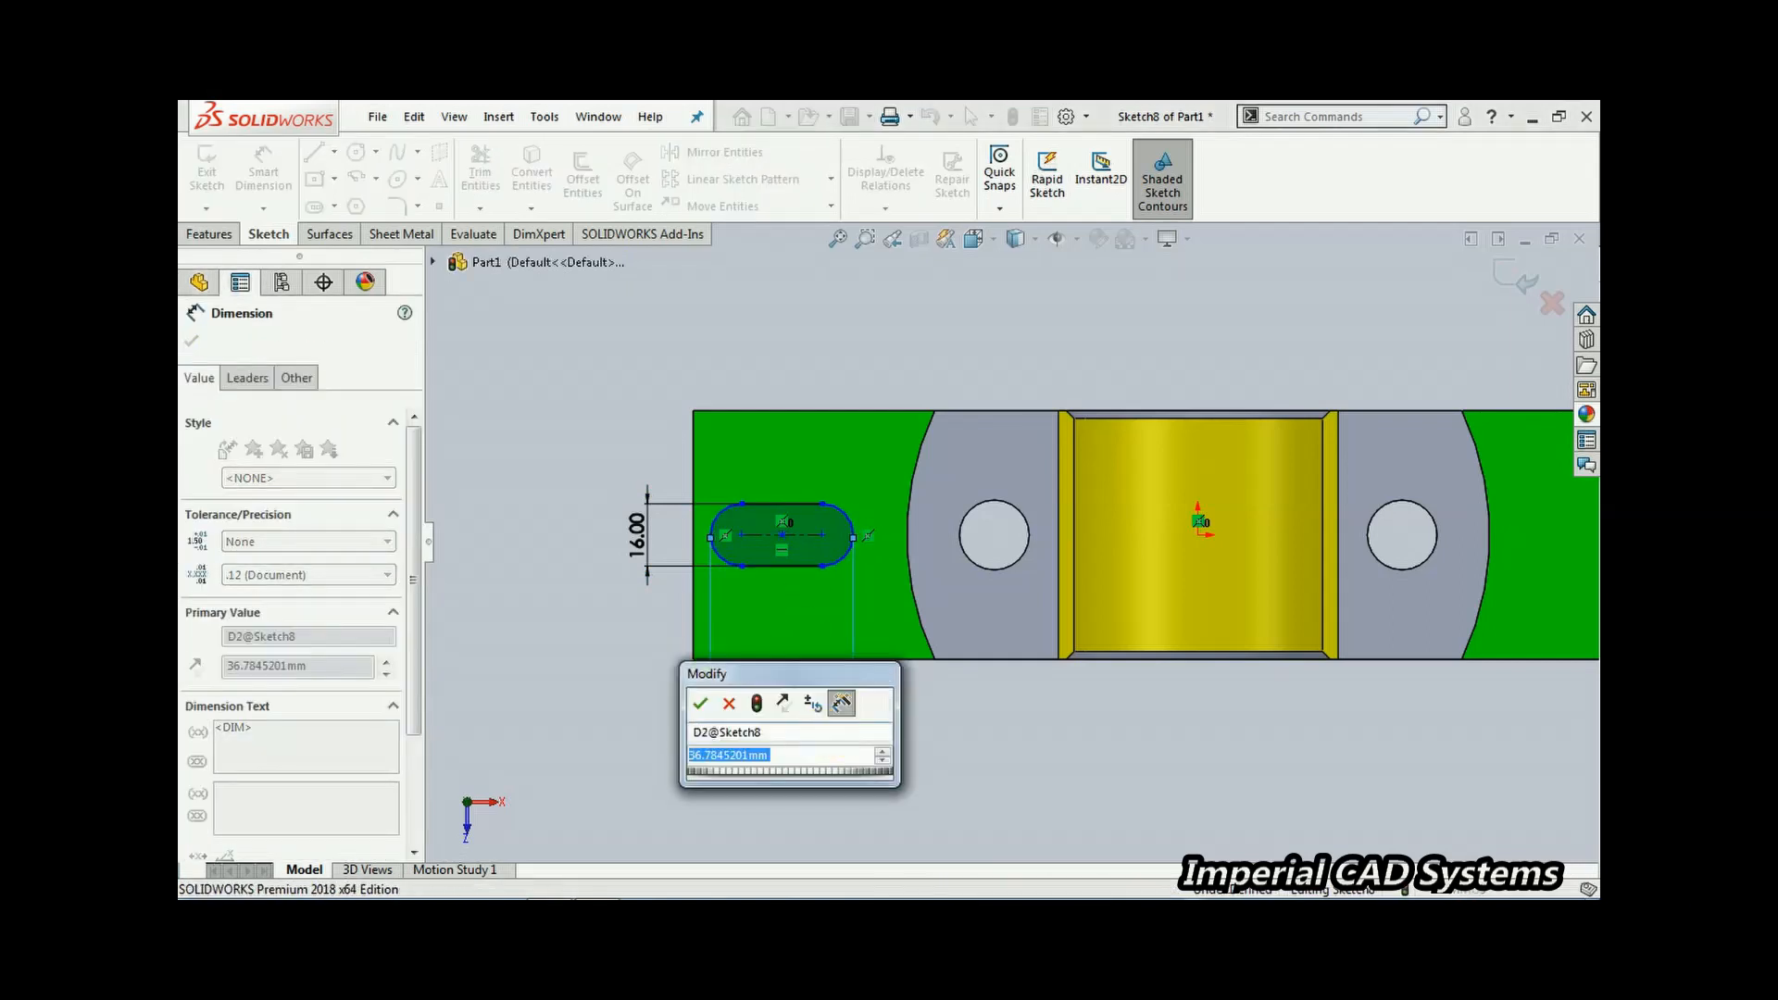
key(Return)
scroll(881, 619, down, 3)
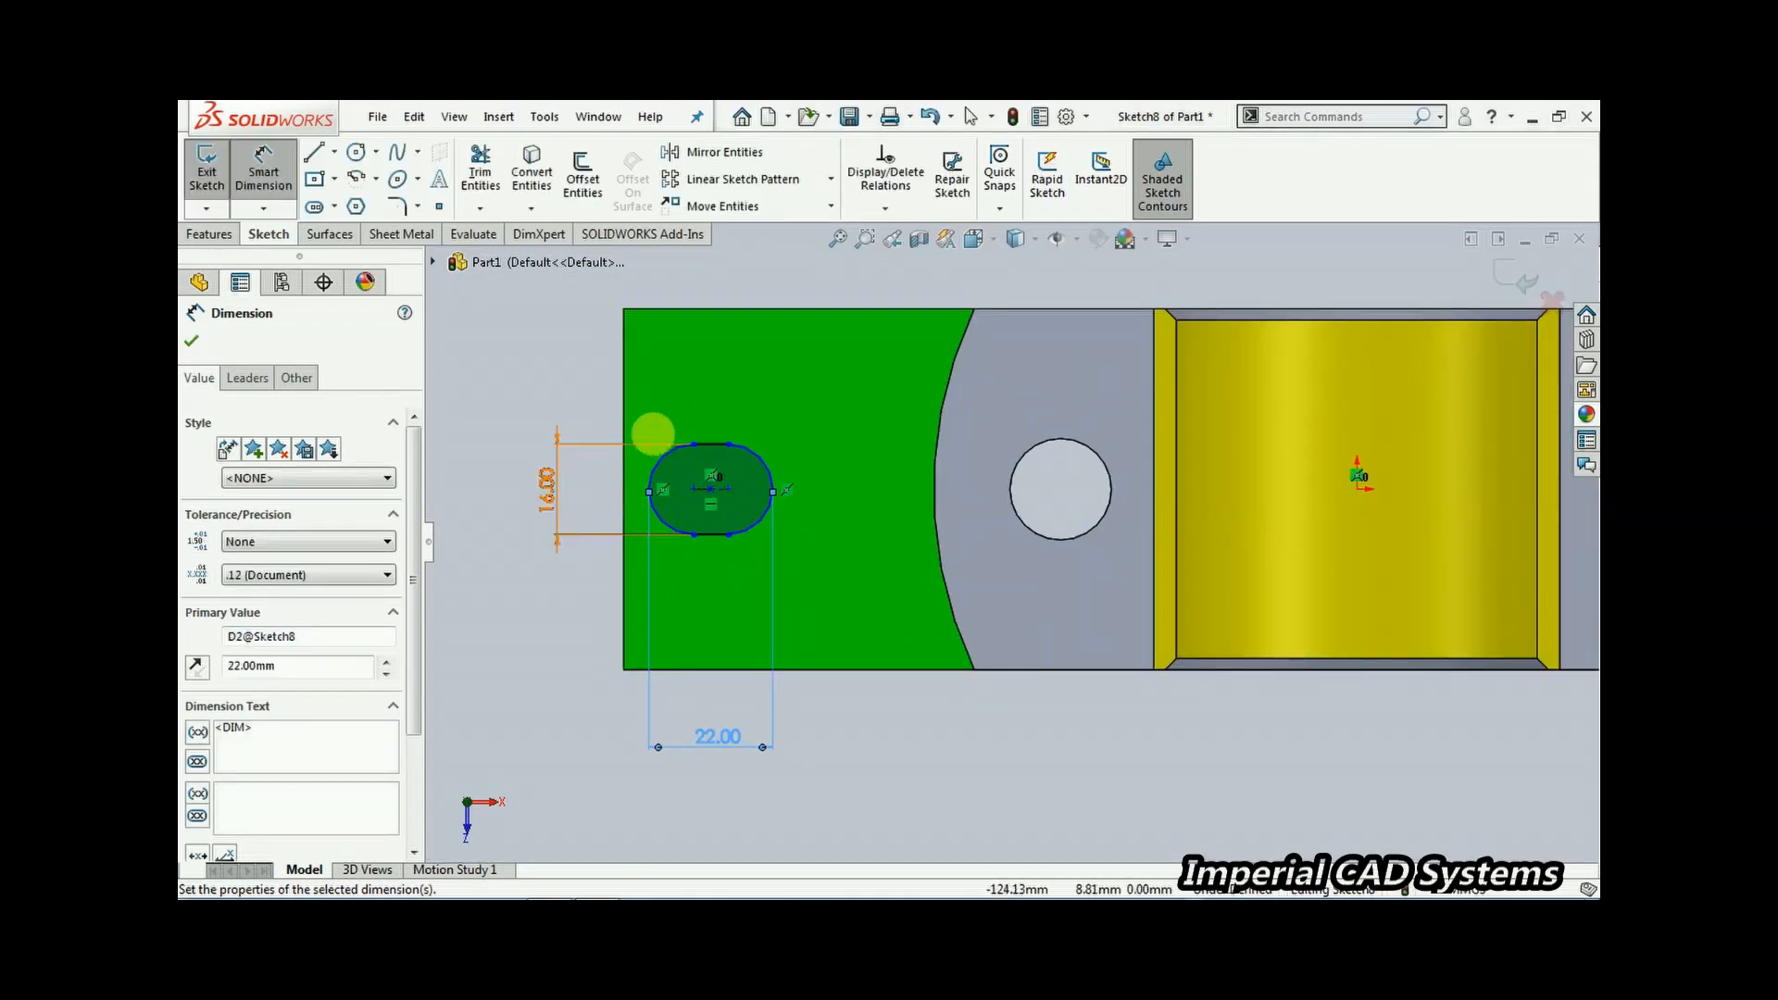
Check the reference drawing, dimension the slot centre 22 mm from the base's left end, and exit the sketch
click(597, 891)
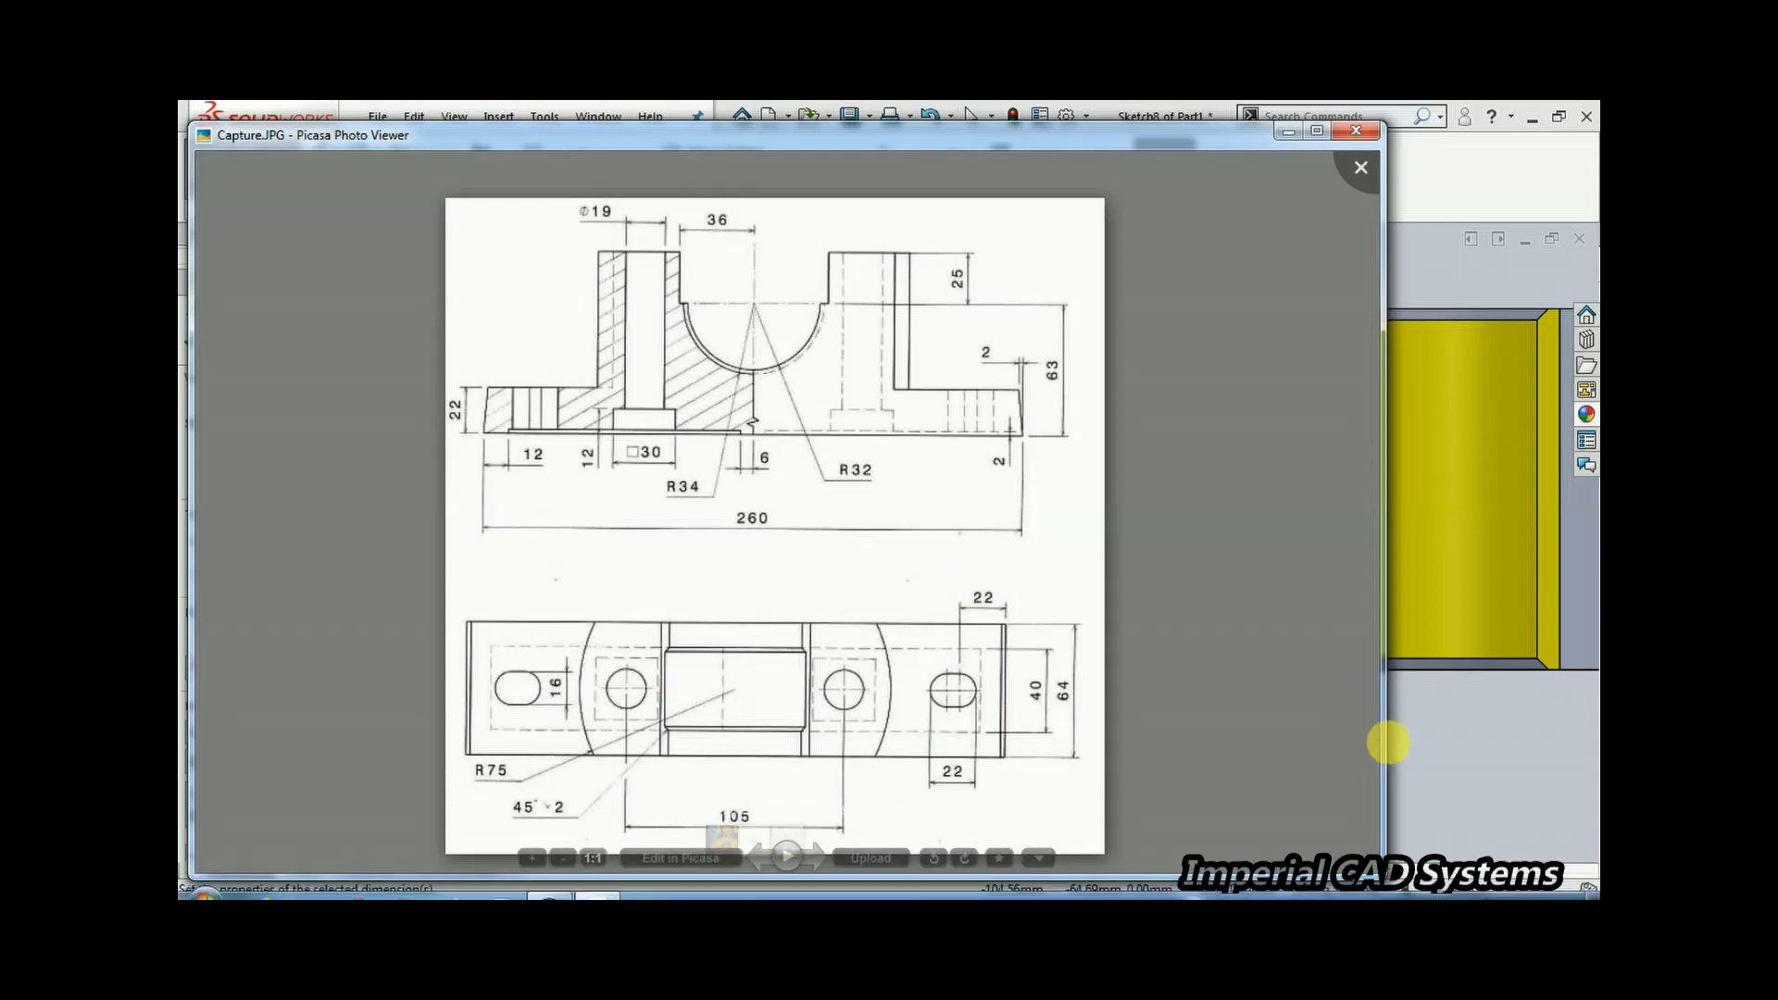
click(1430, 747)
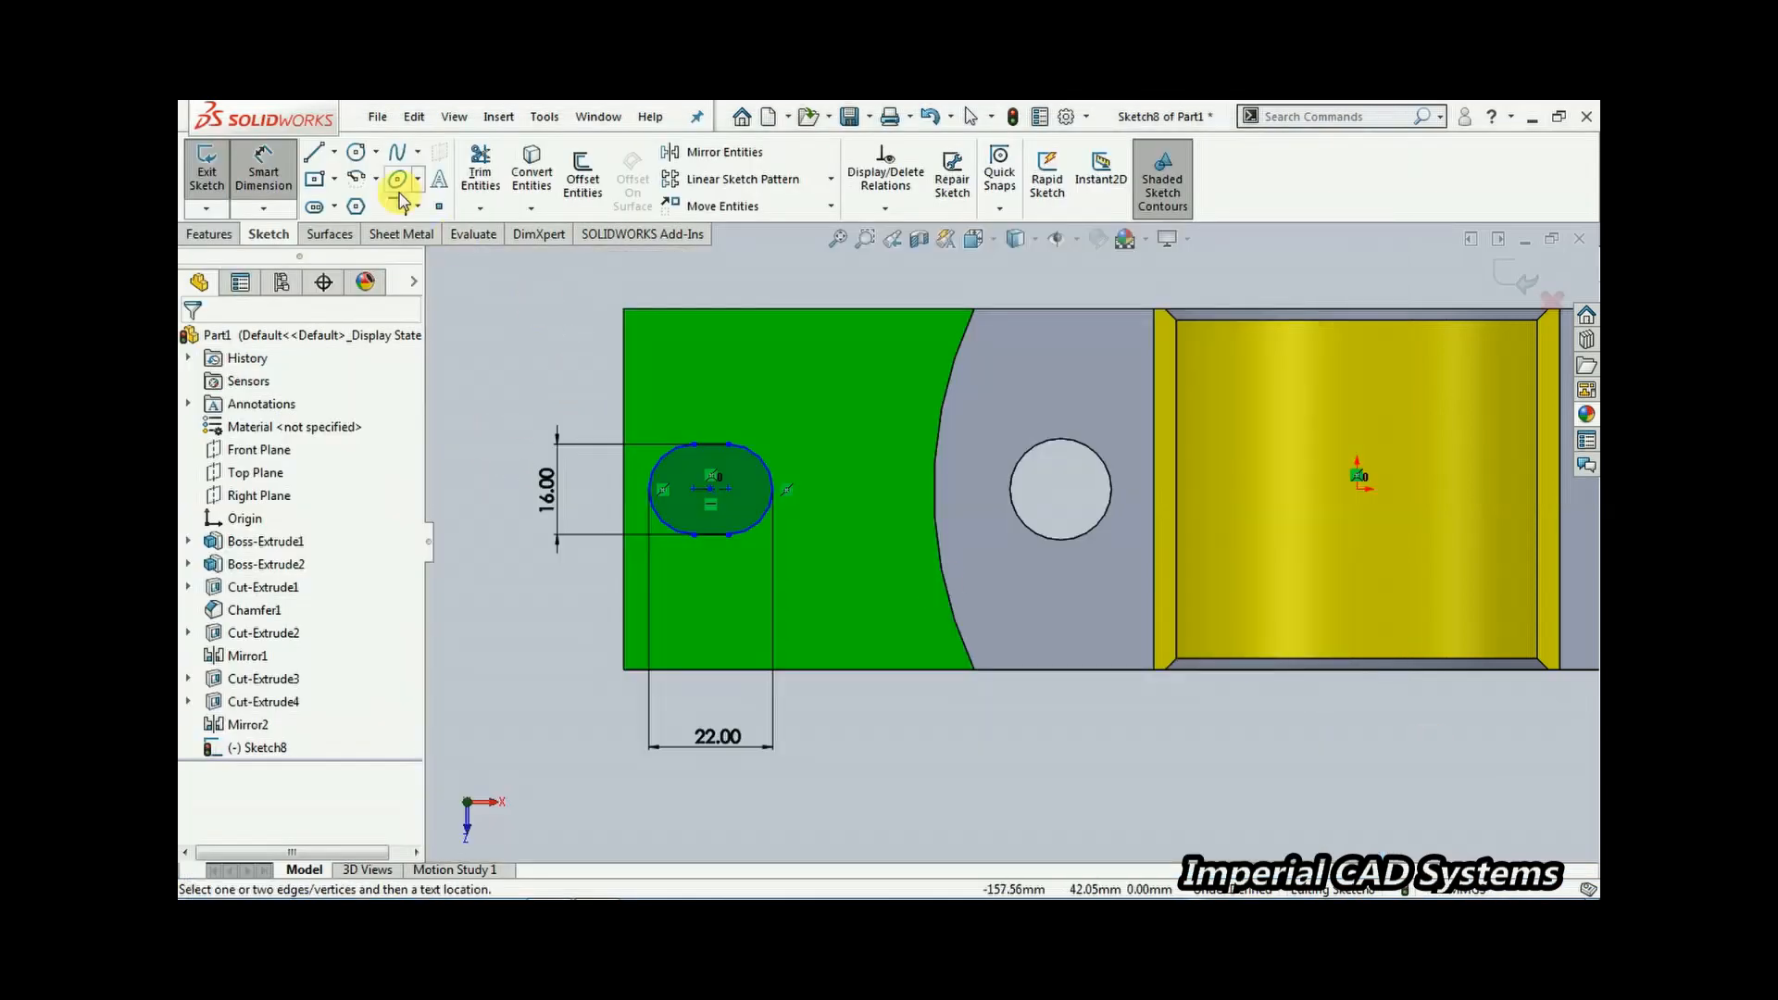
click(622, 369)
click(690, 493)
click(680, 283)
text(22)
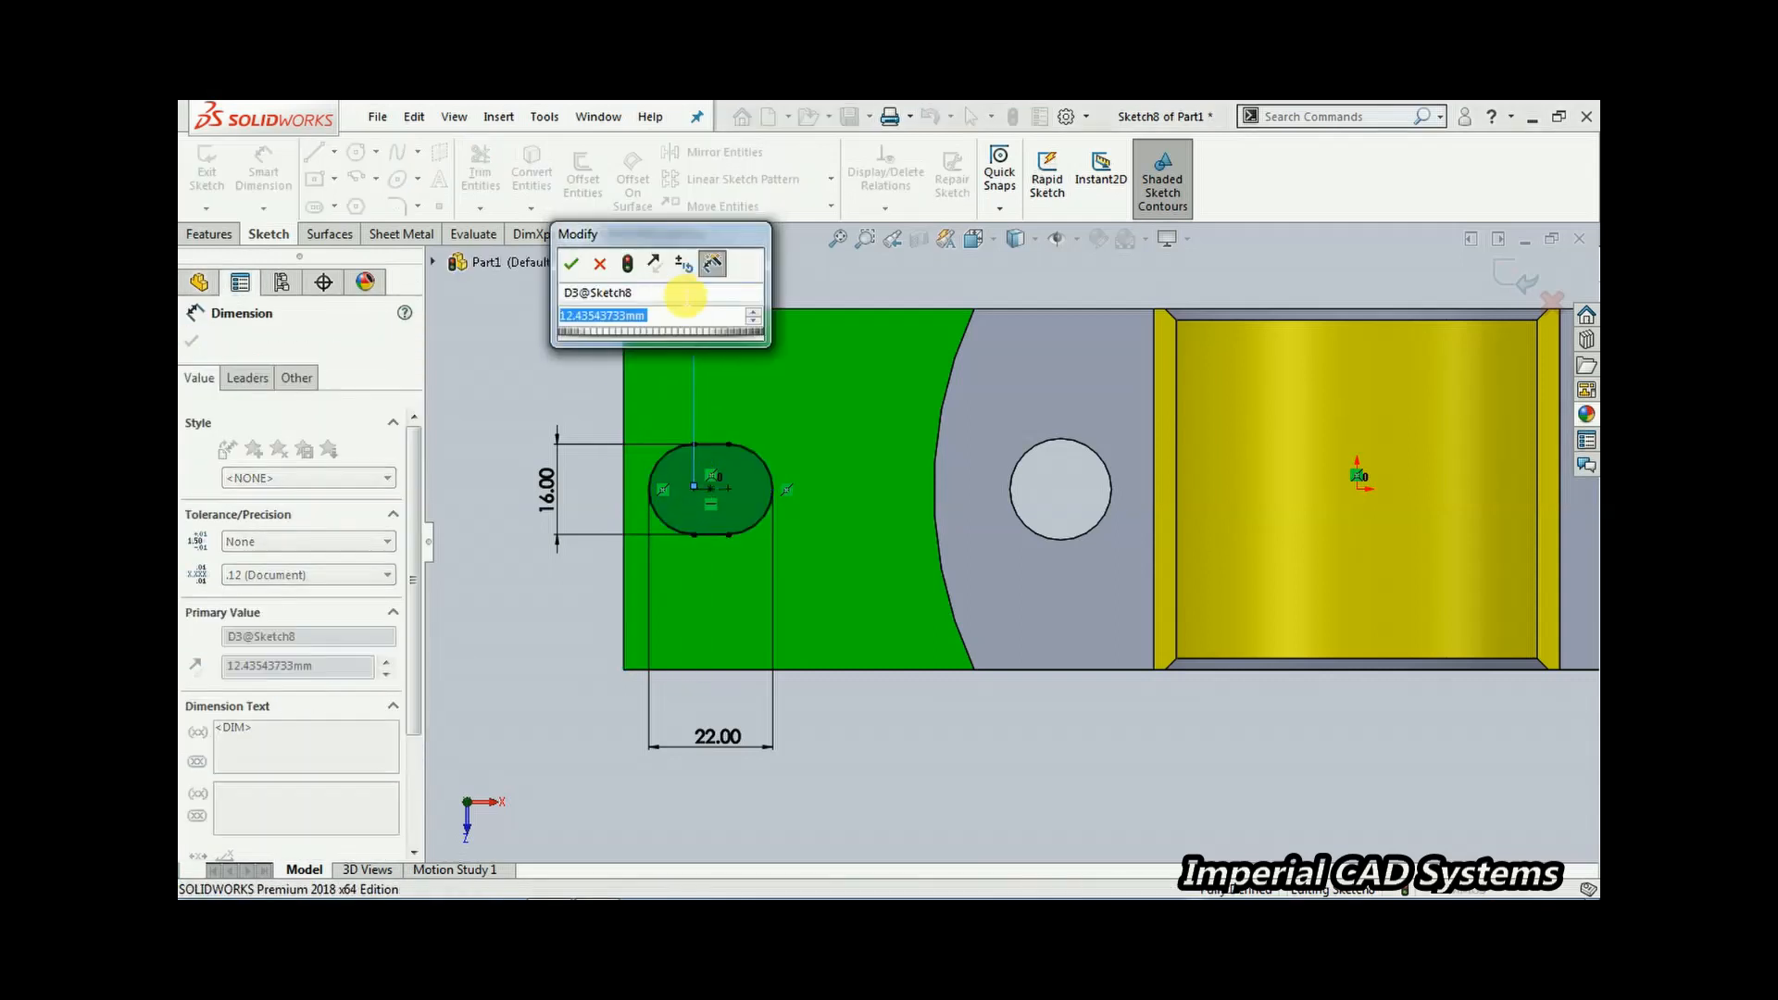
key(Return)
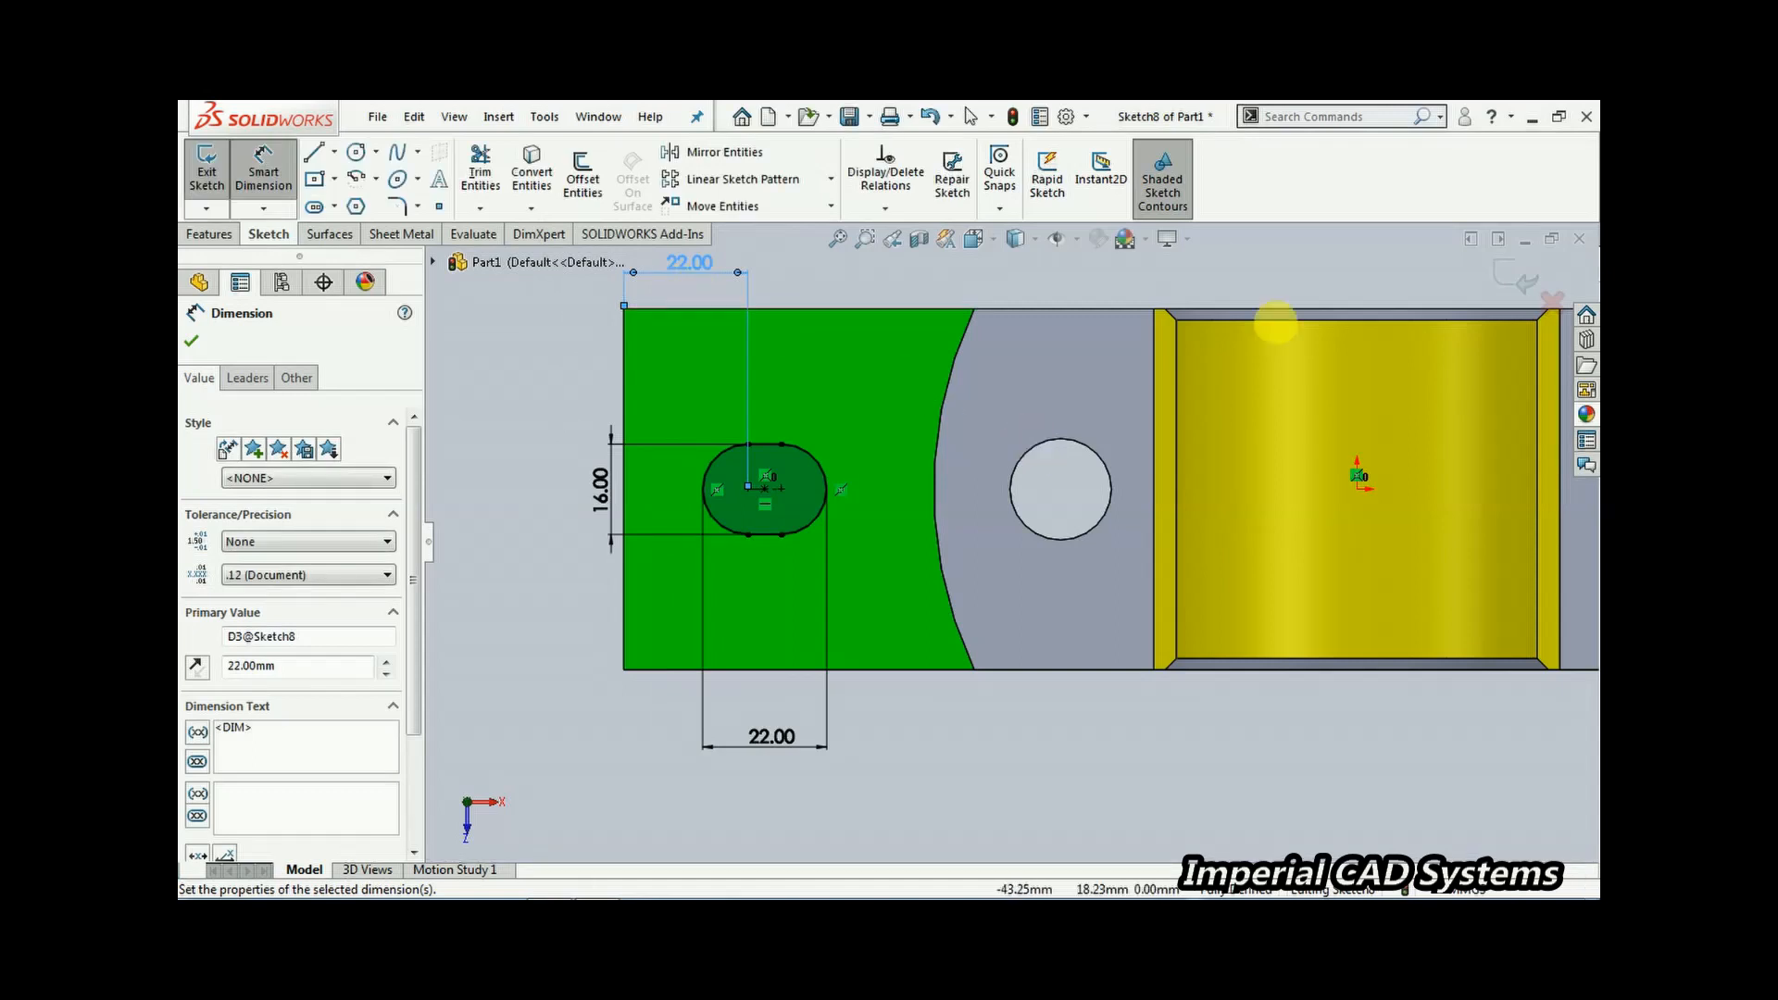
click(1520, 273)
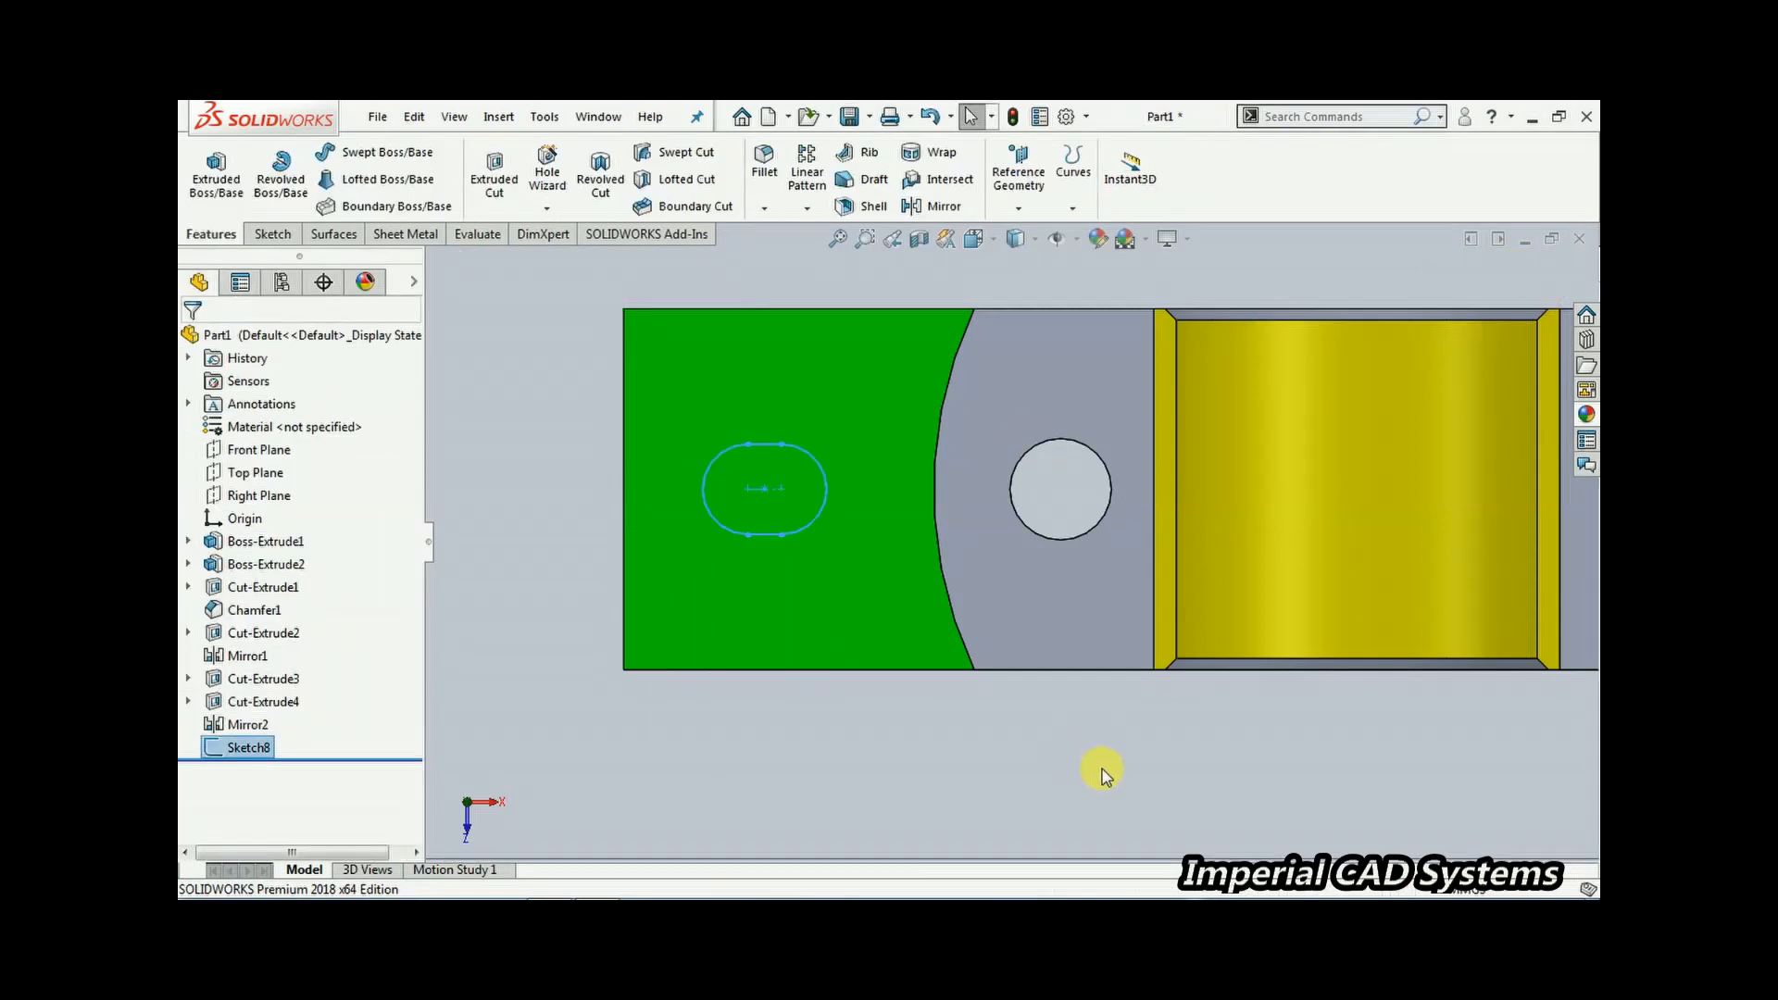
Cut-extrude the slot sketch through the base plate
scroll(1102, 771, up, 3)
middle_drag(1179, 757, 1217, 584)
click(488, 185)
drag(853, 565, 663, 580)
click(189, 342)
Change the appearance colour of the slot cut Cut-Extrude5 to blue
click(290, 748)
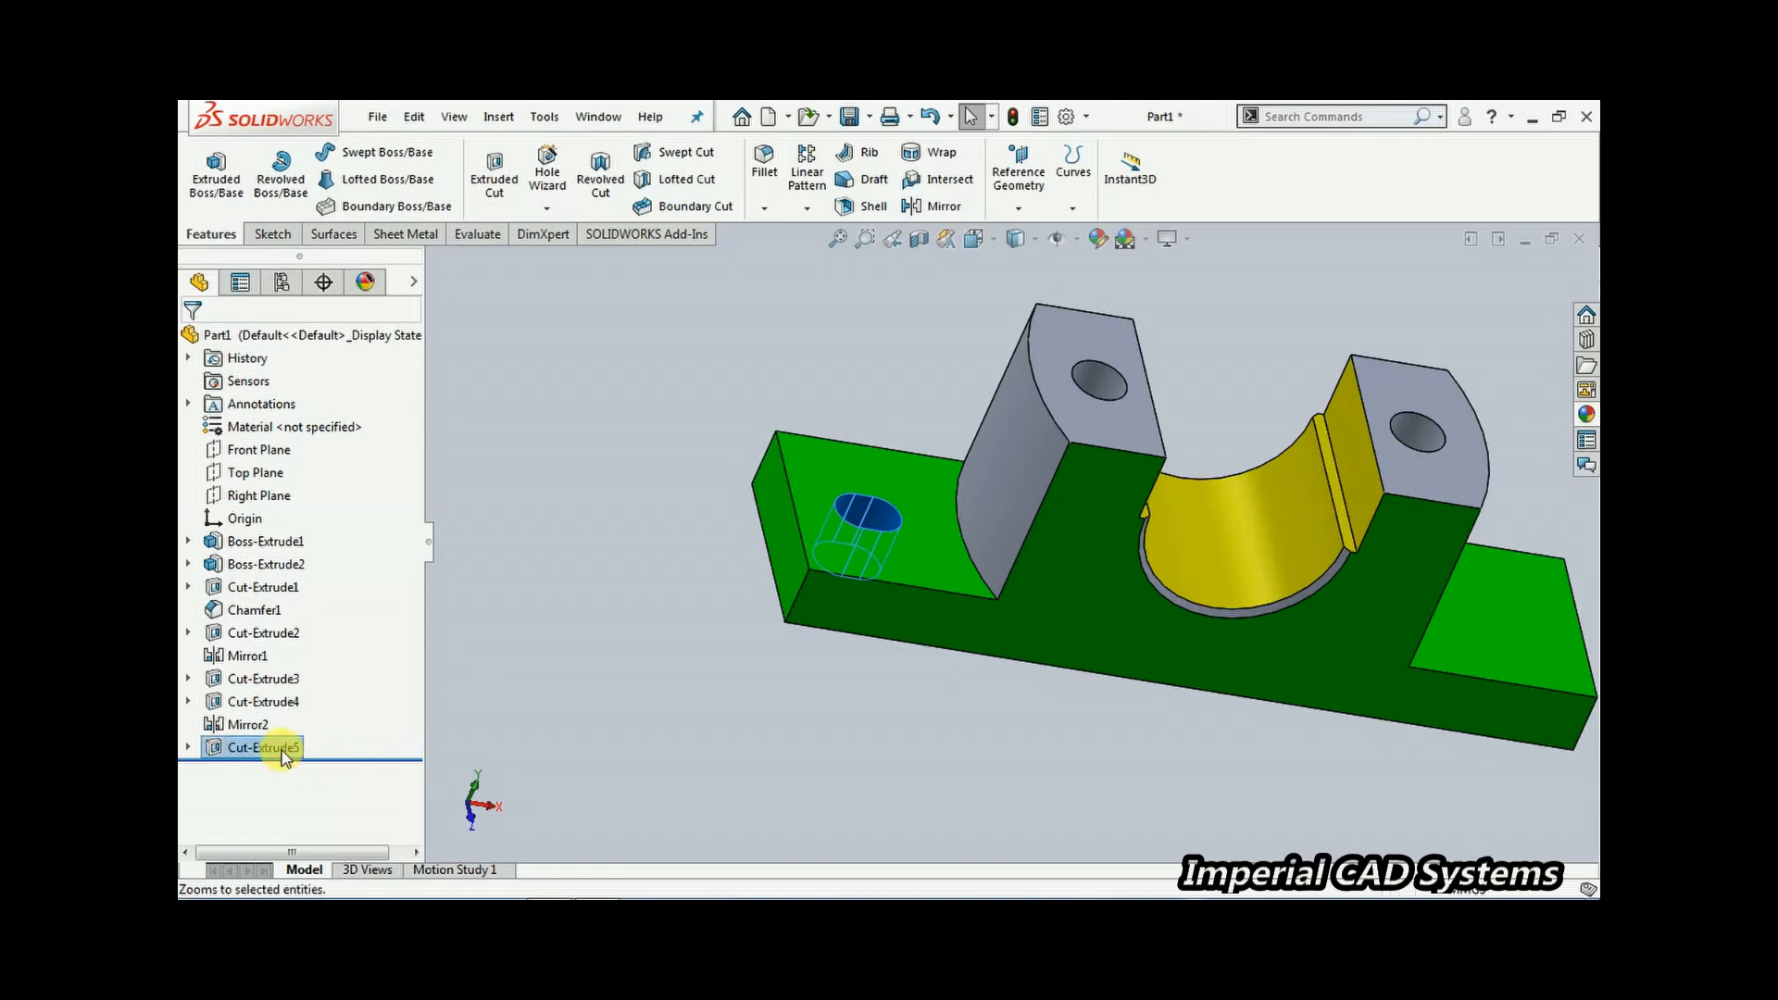
right_click(283, 753)
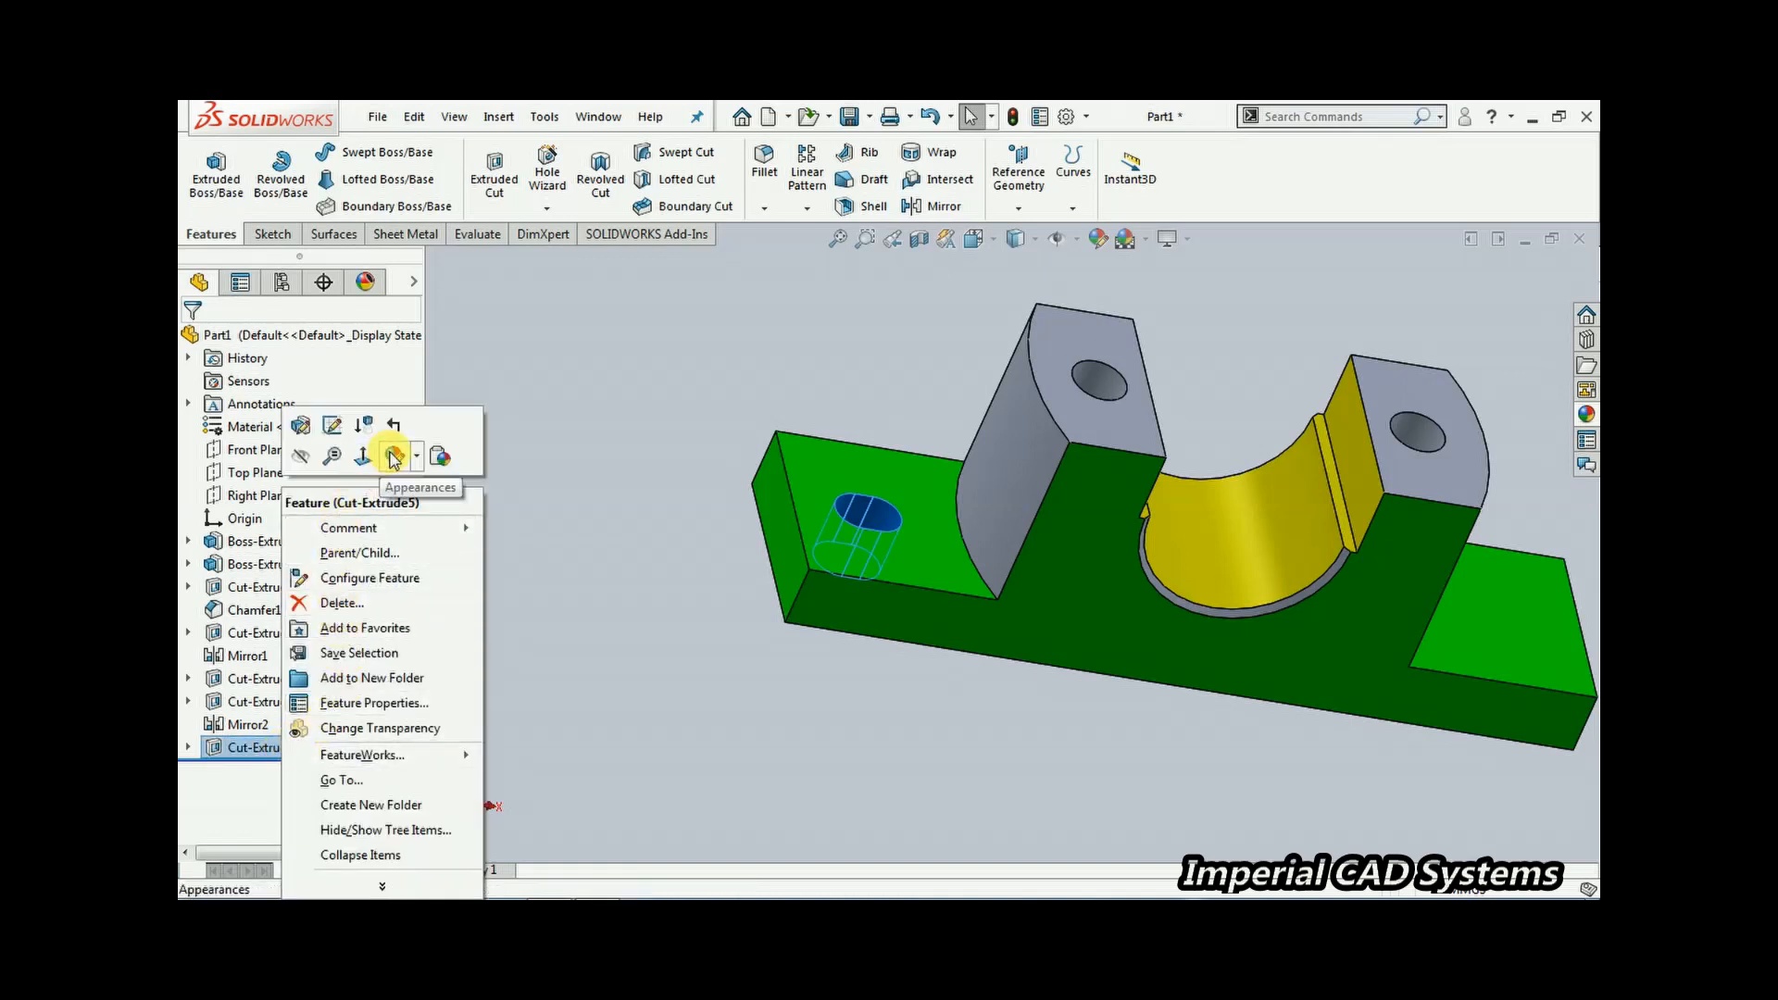
click(394, 457)
click(425, 508)
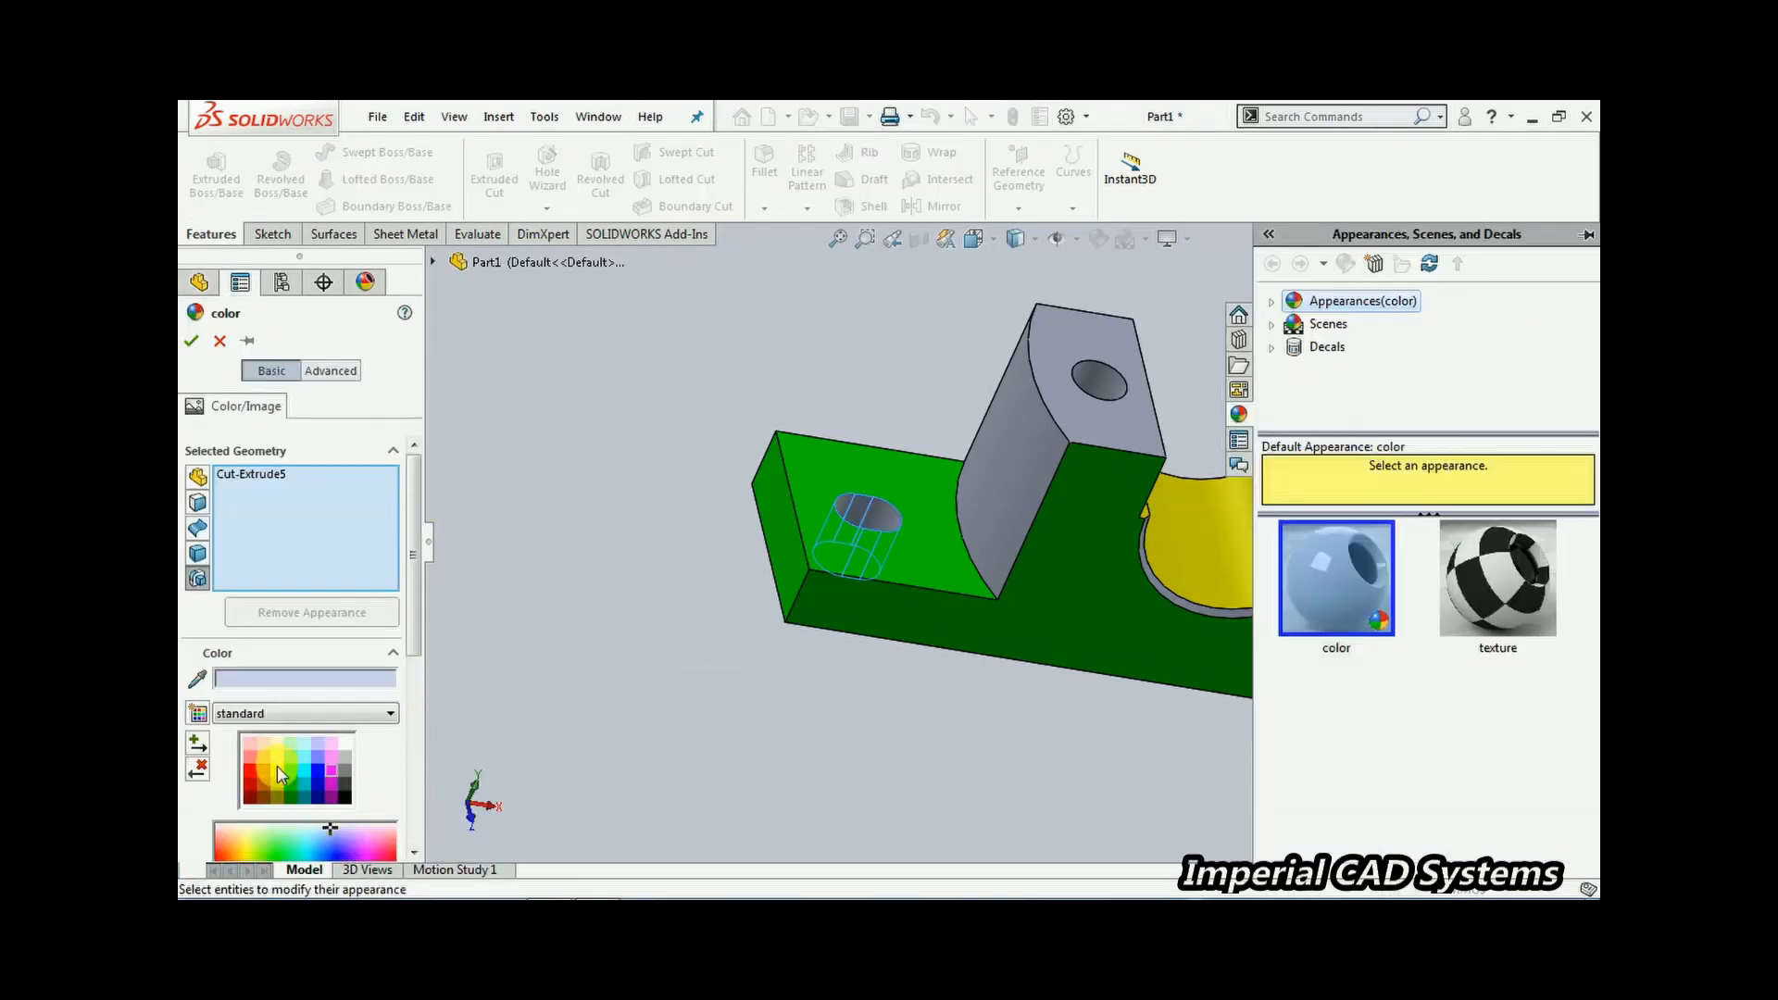
click(262, 774)
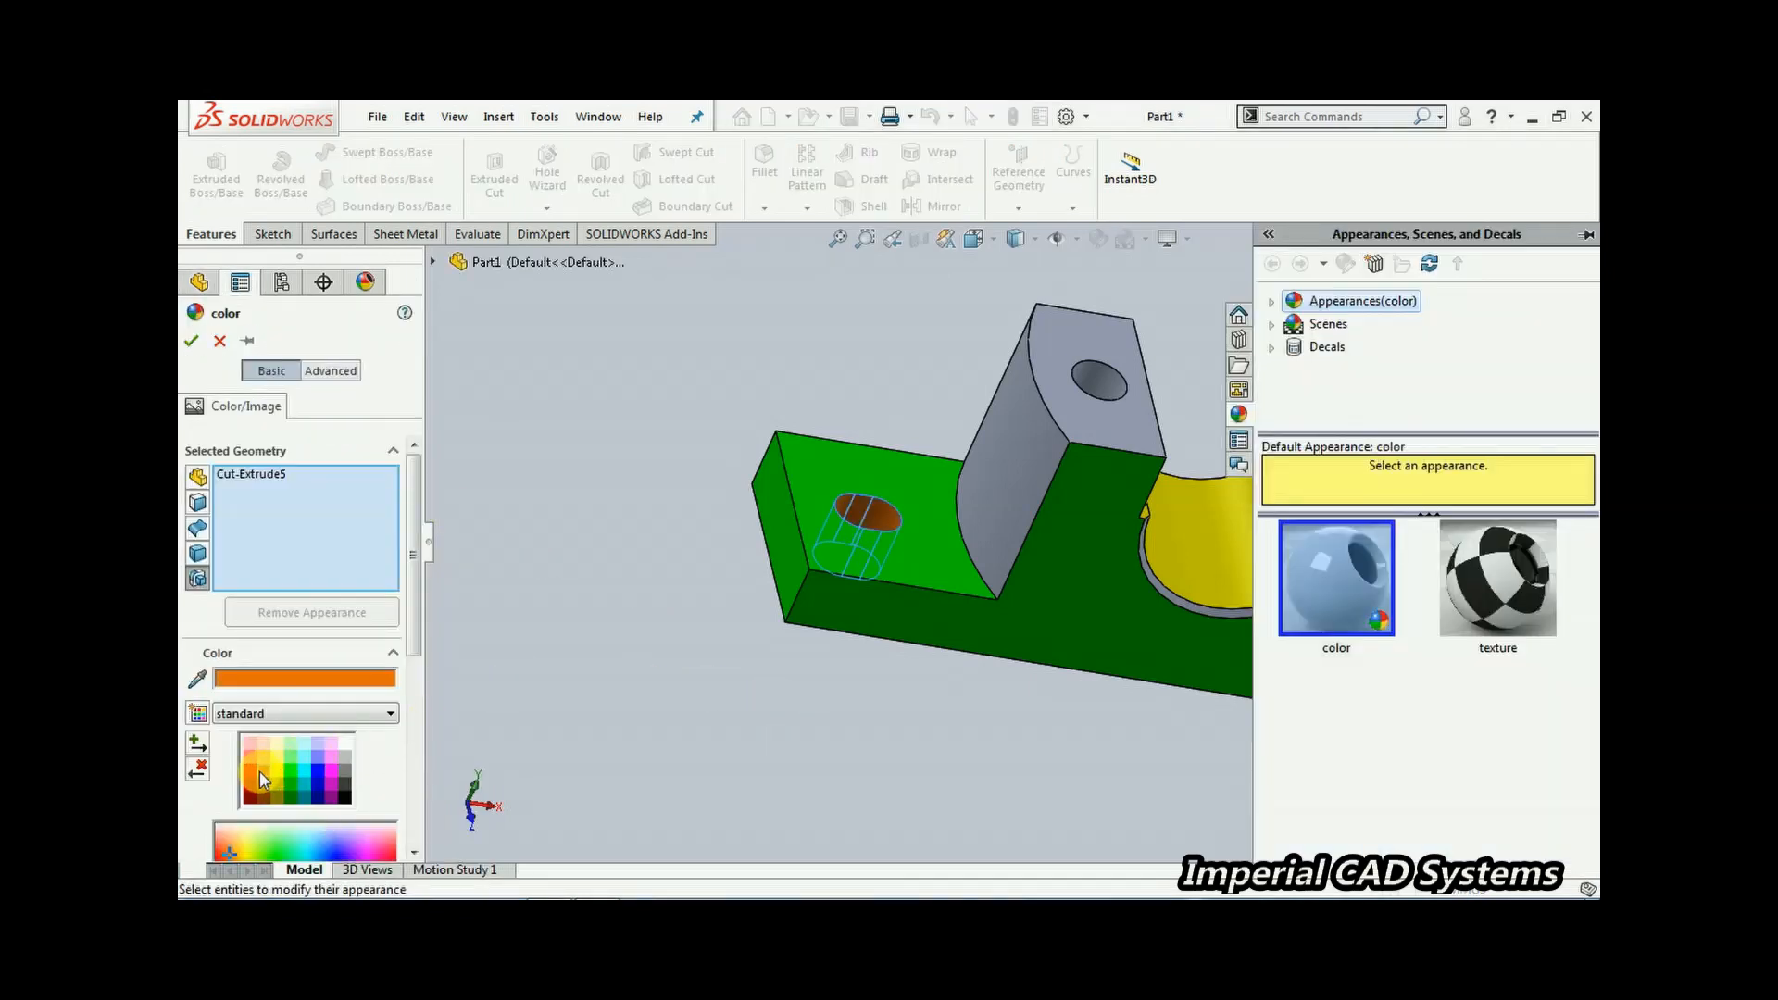
click(341, 797)
click(343, 785)
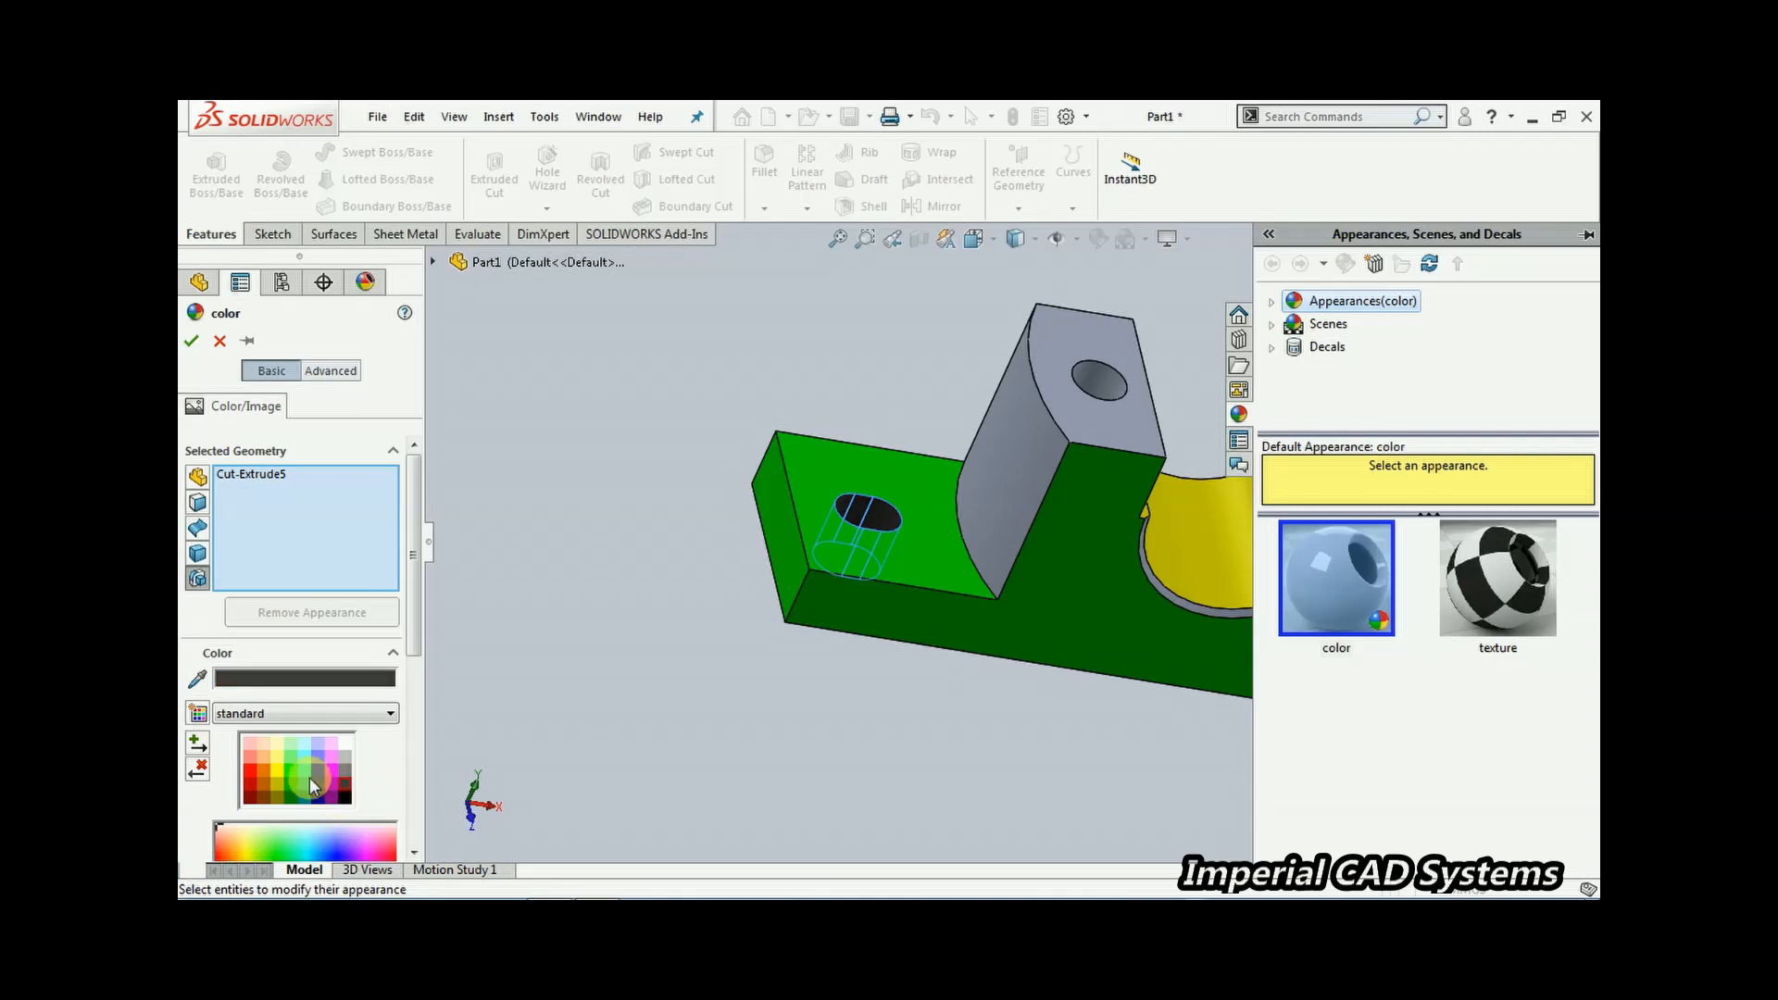
click(306, 771)
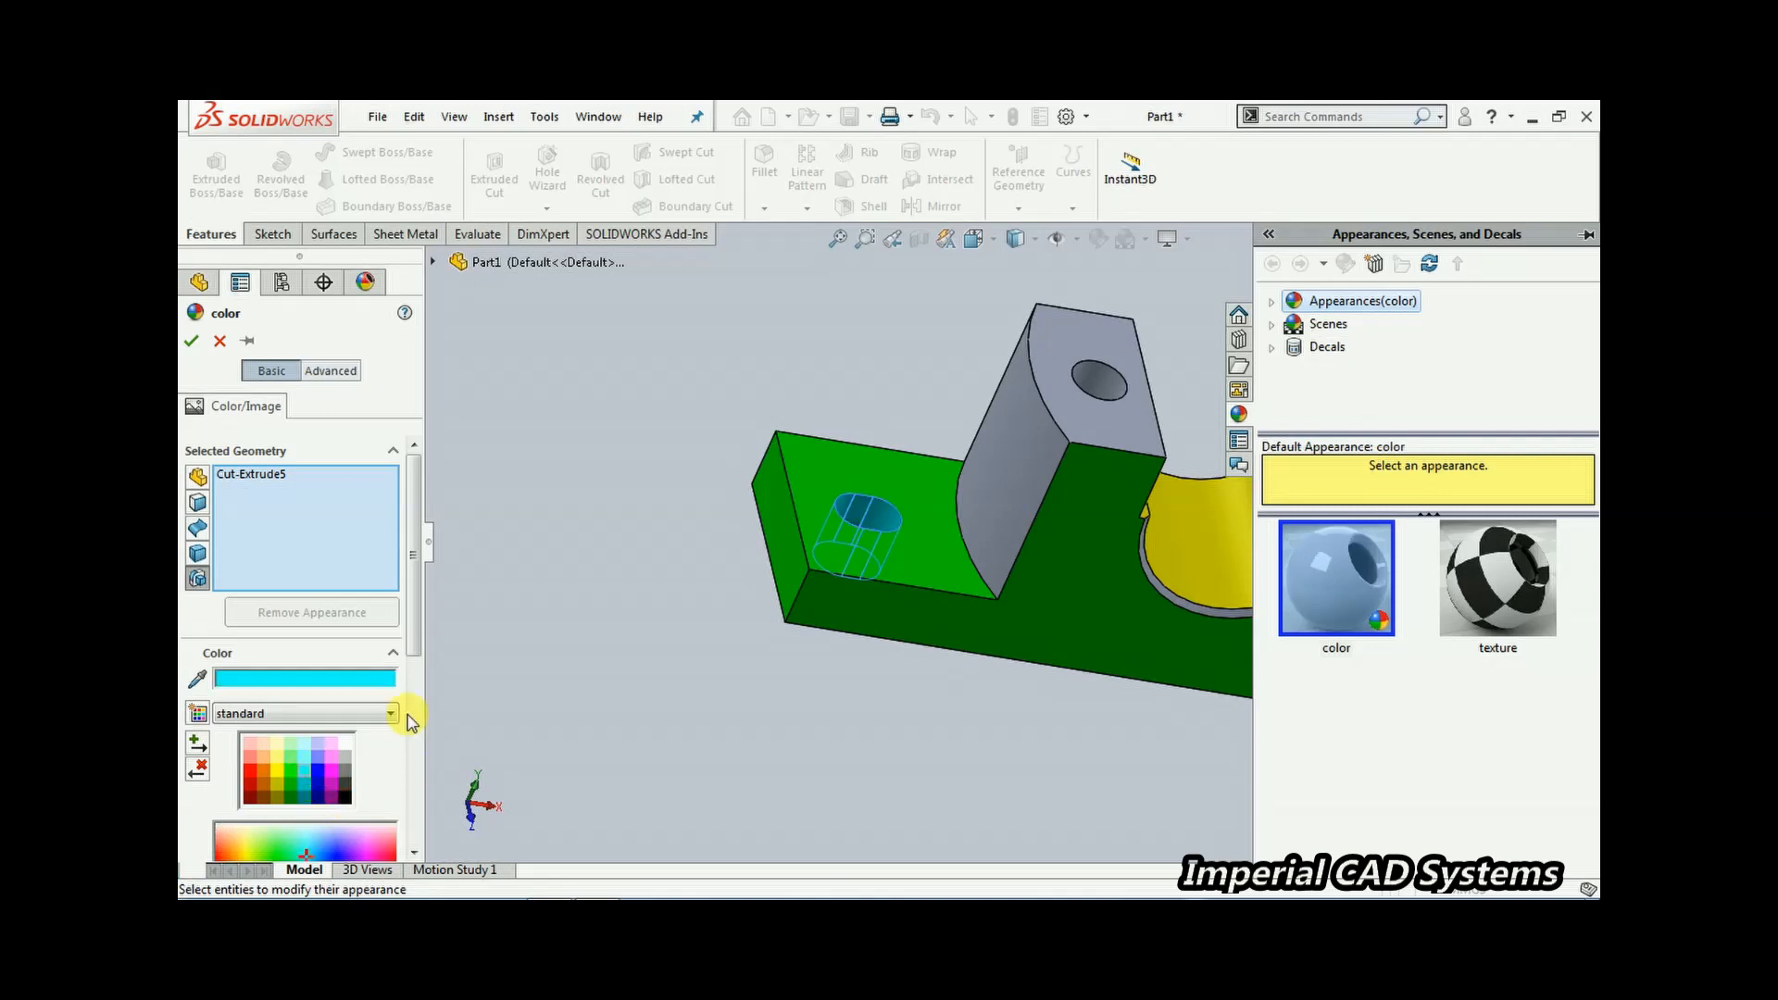
click(319, 781)
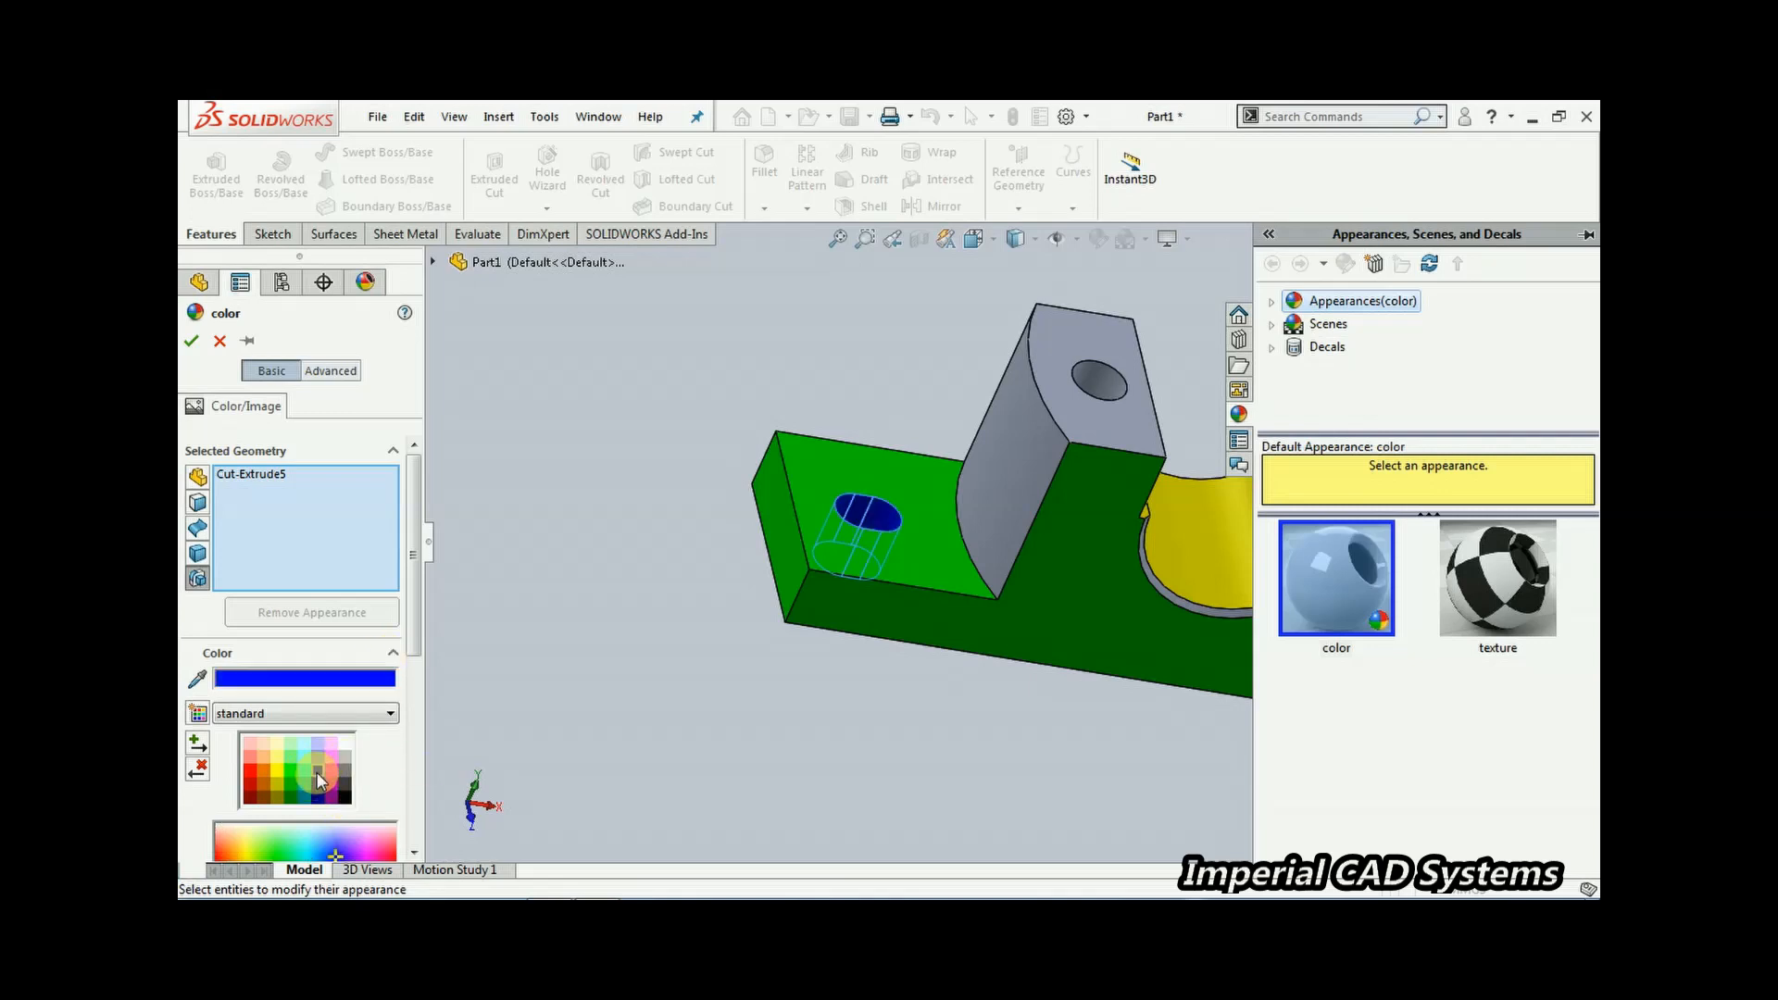
click(189, 345)
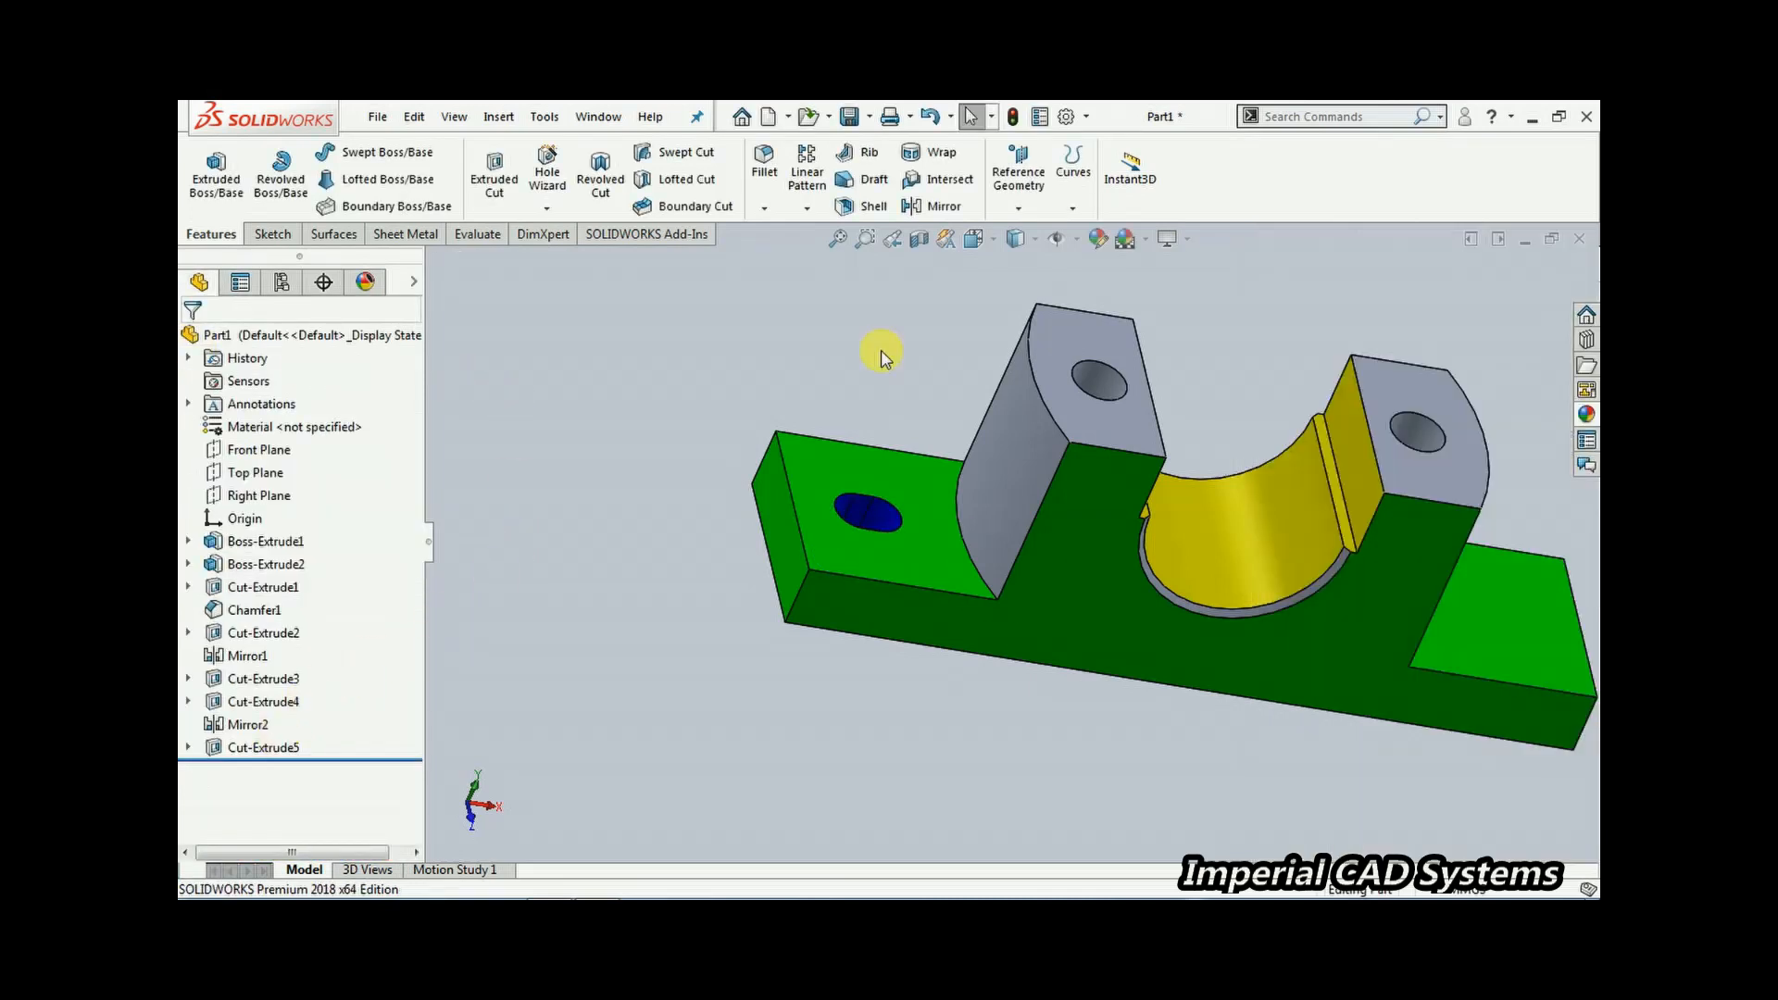
Mirror the slot cut Cut-Extrude5 about the Right Plane to the other end
click(291, 736)
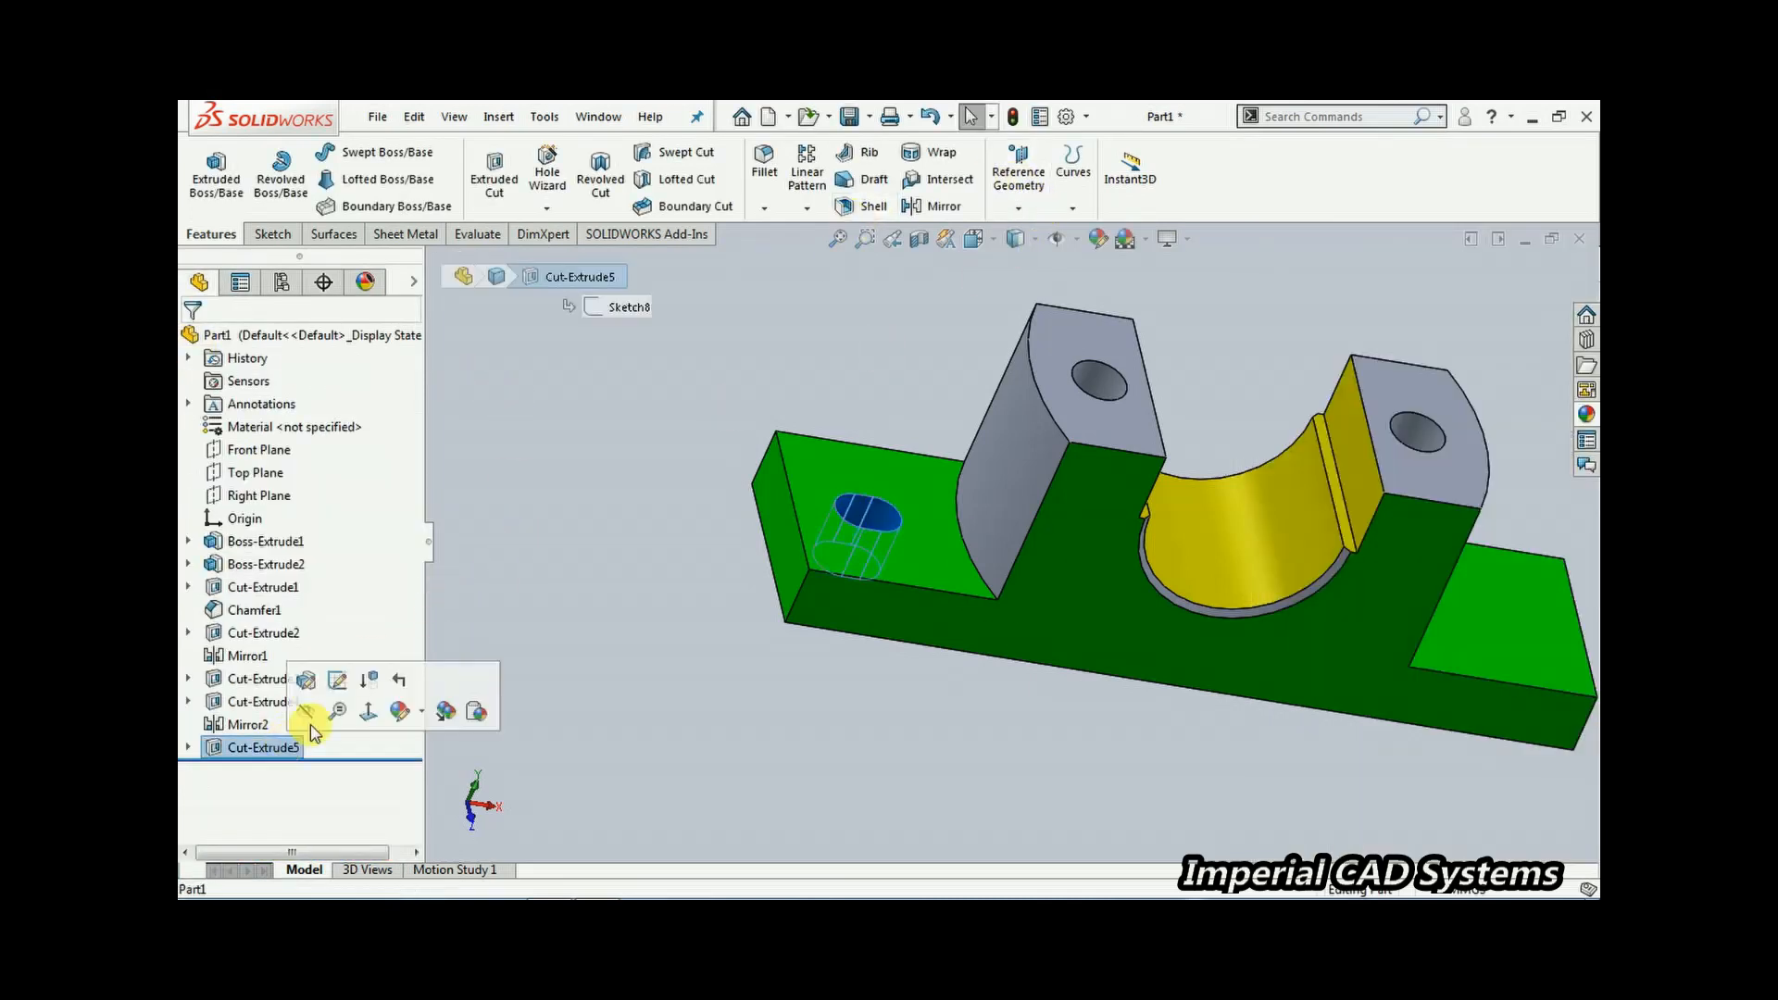
click(937, 204)
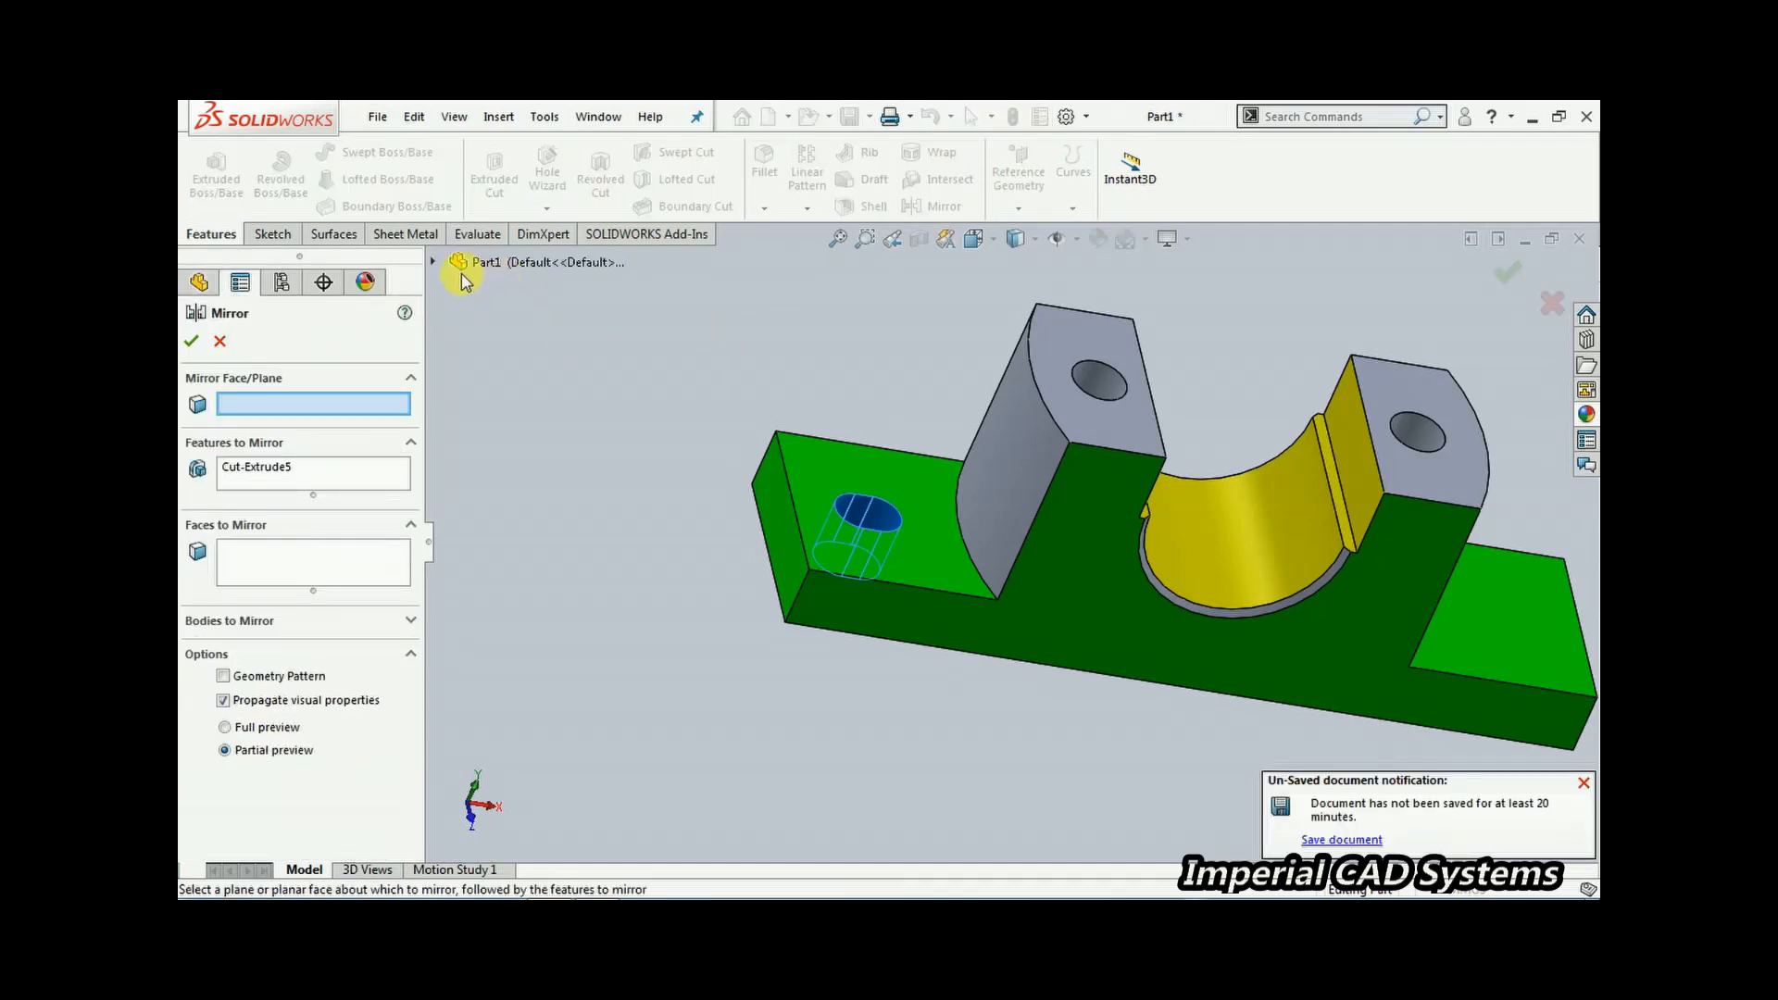
click(432, 262)
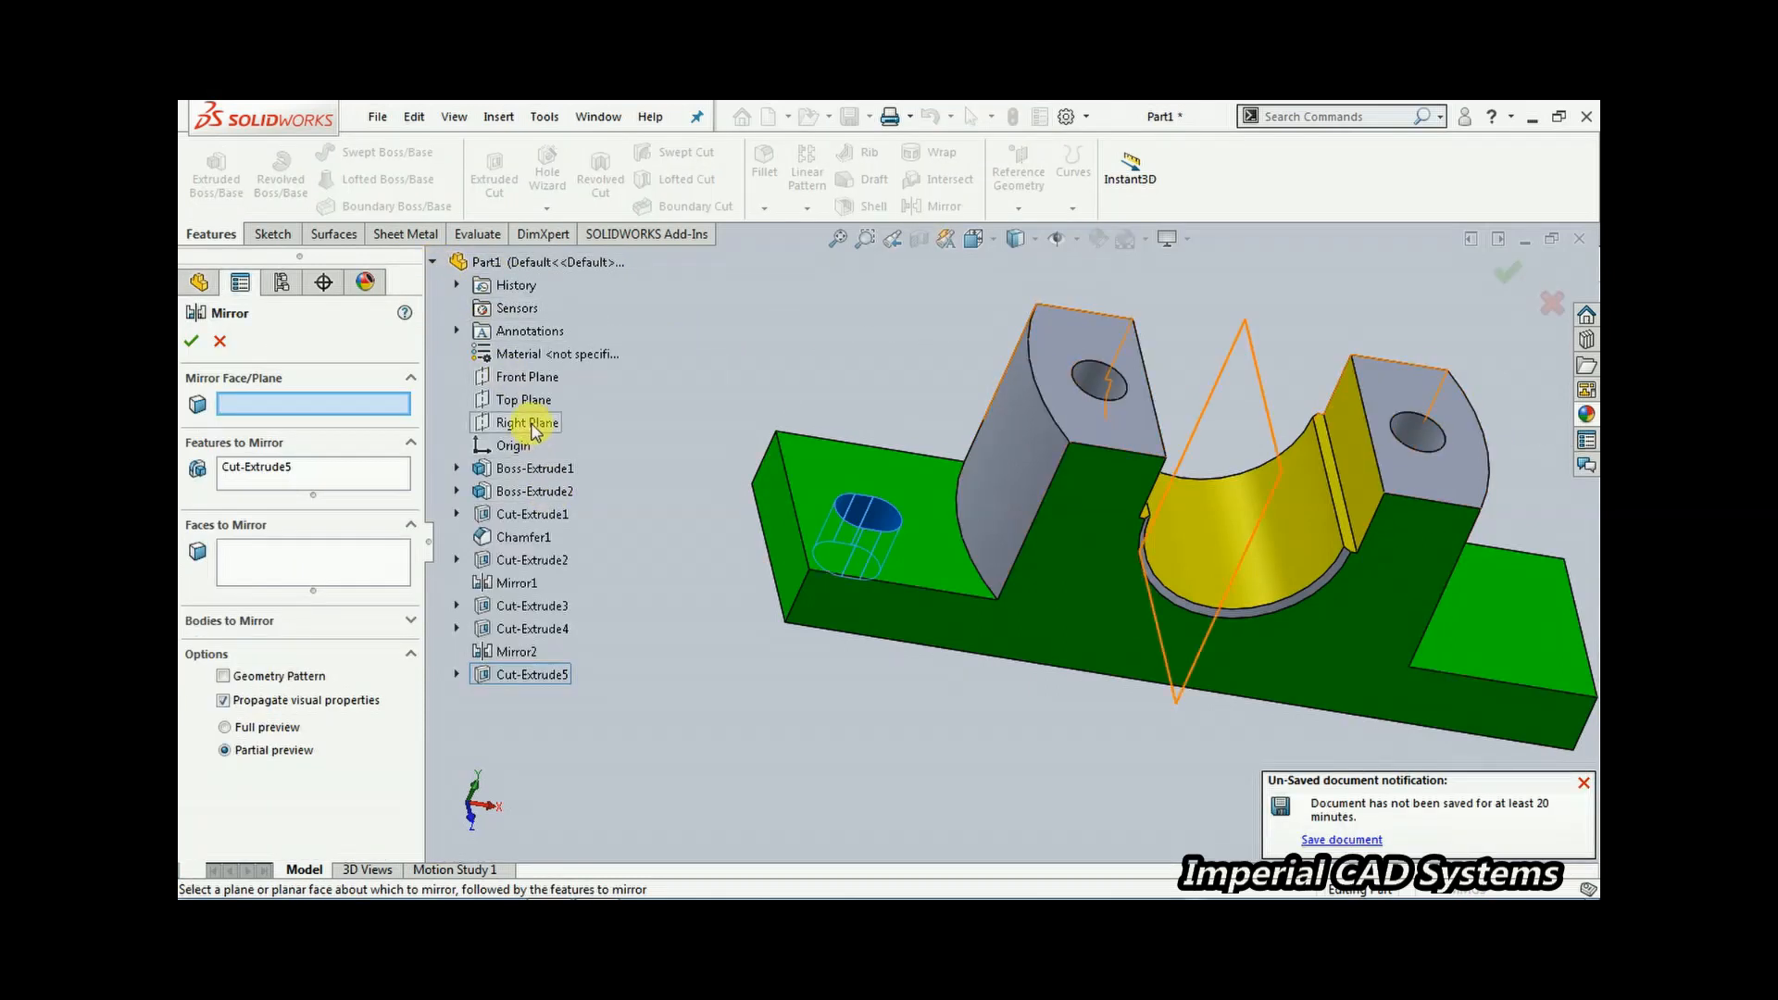
click(533, 423)
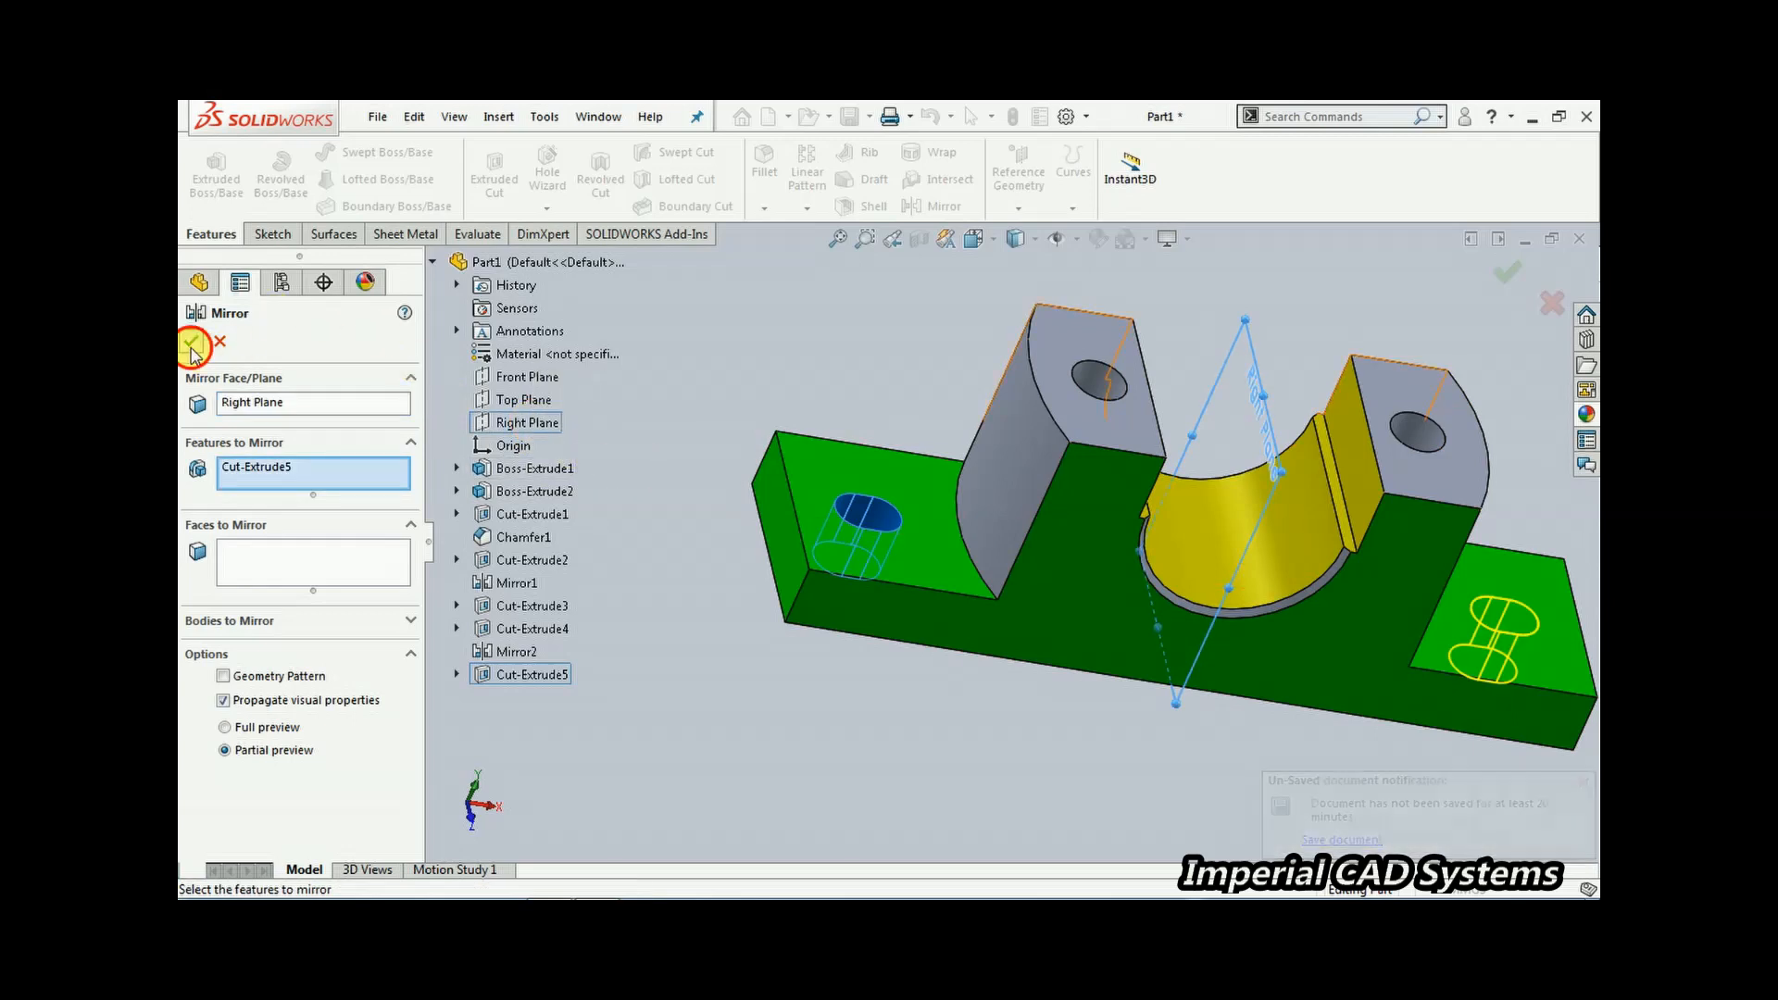
key(Return)
Compare the model against the reference drawing
click(689, 551)
scroll(741, 622, up, 4)
middle_drag(1274, 607, 849, 552)
scroll(1305, 463, down, 3)
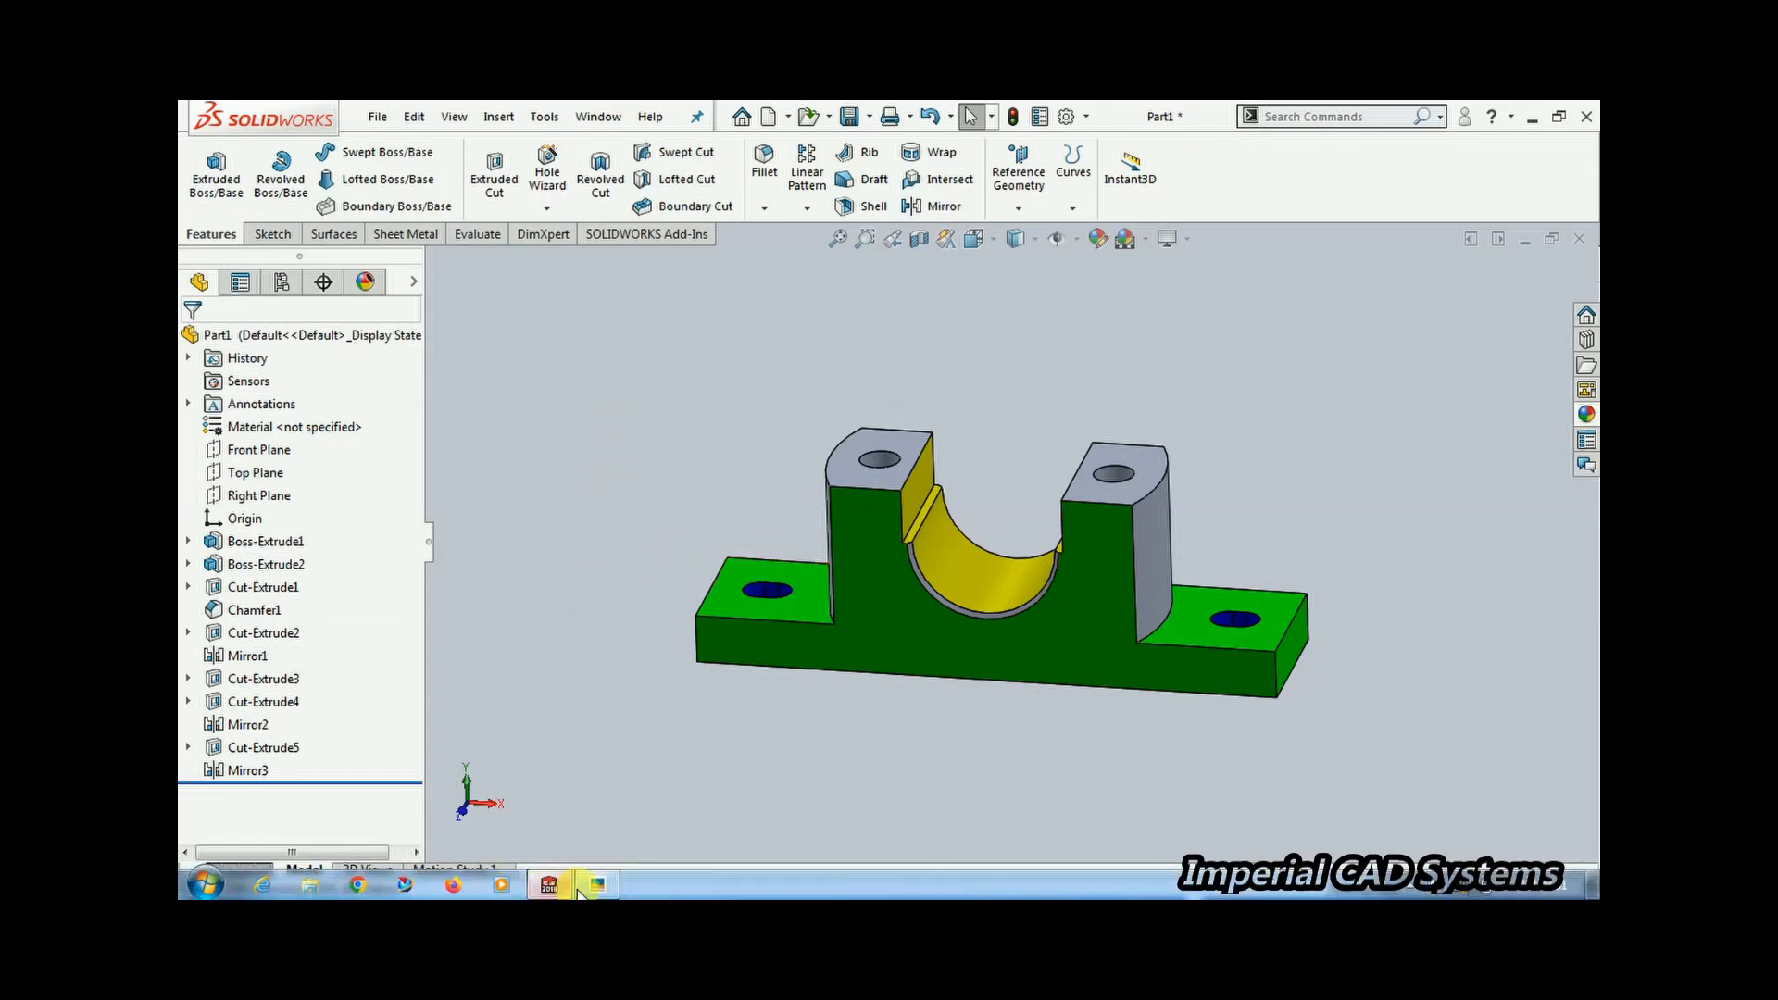
click(590, 884)
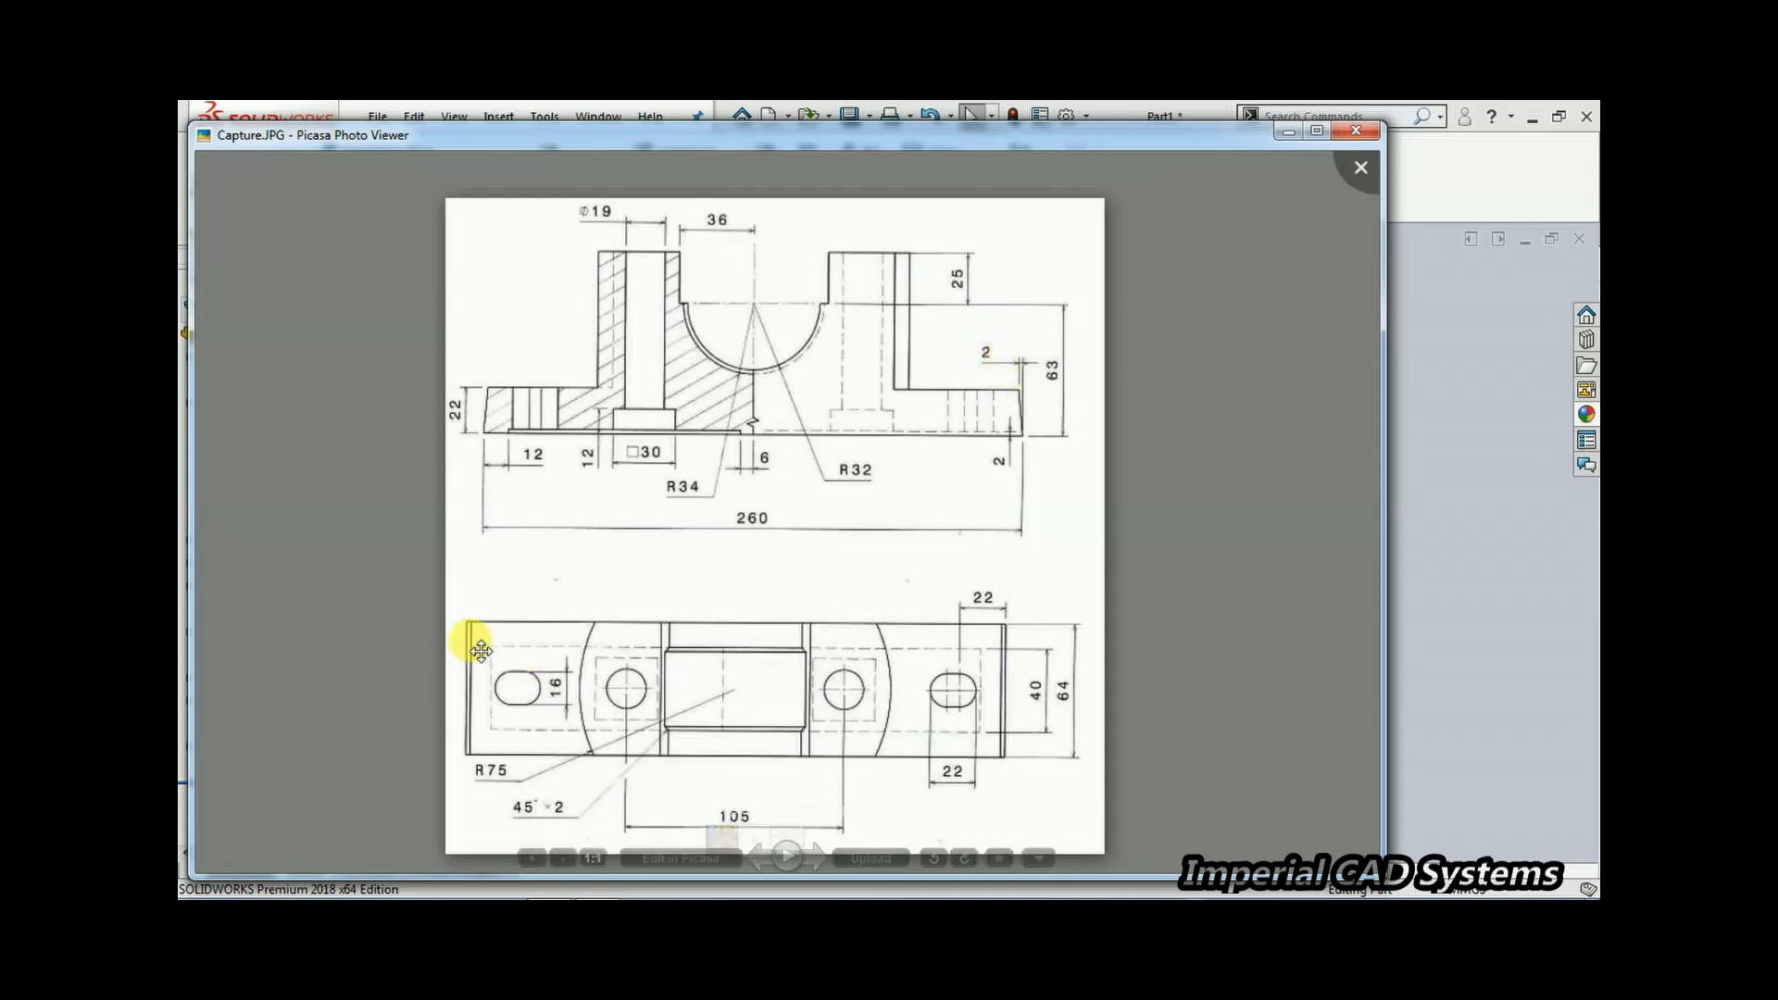
click(1379, 429)
middle_drag(944, 464, 957, 537)
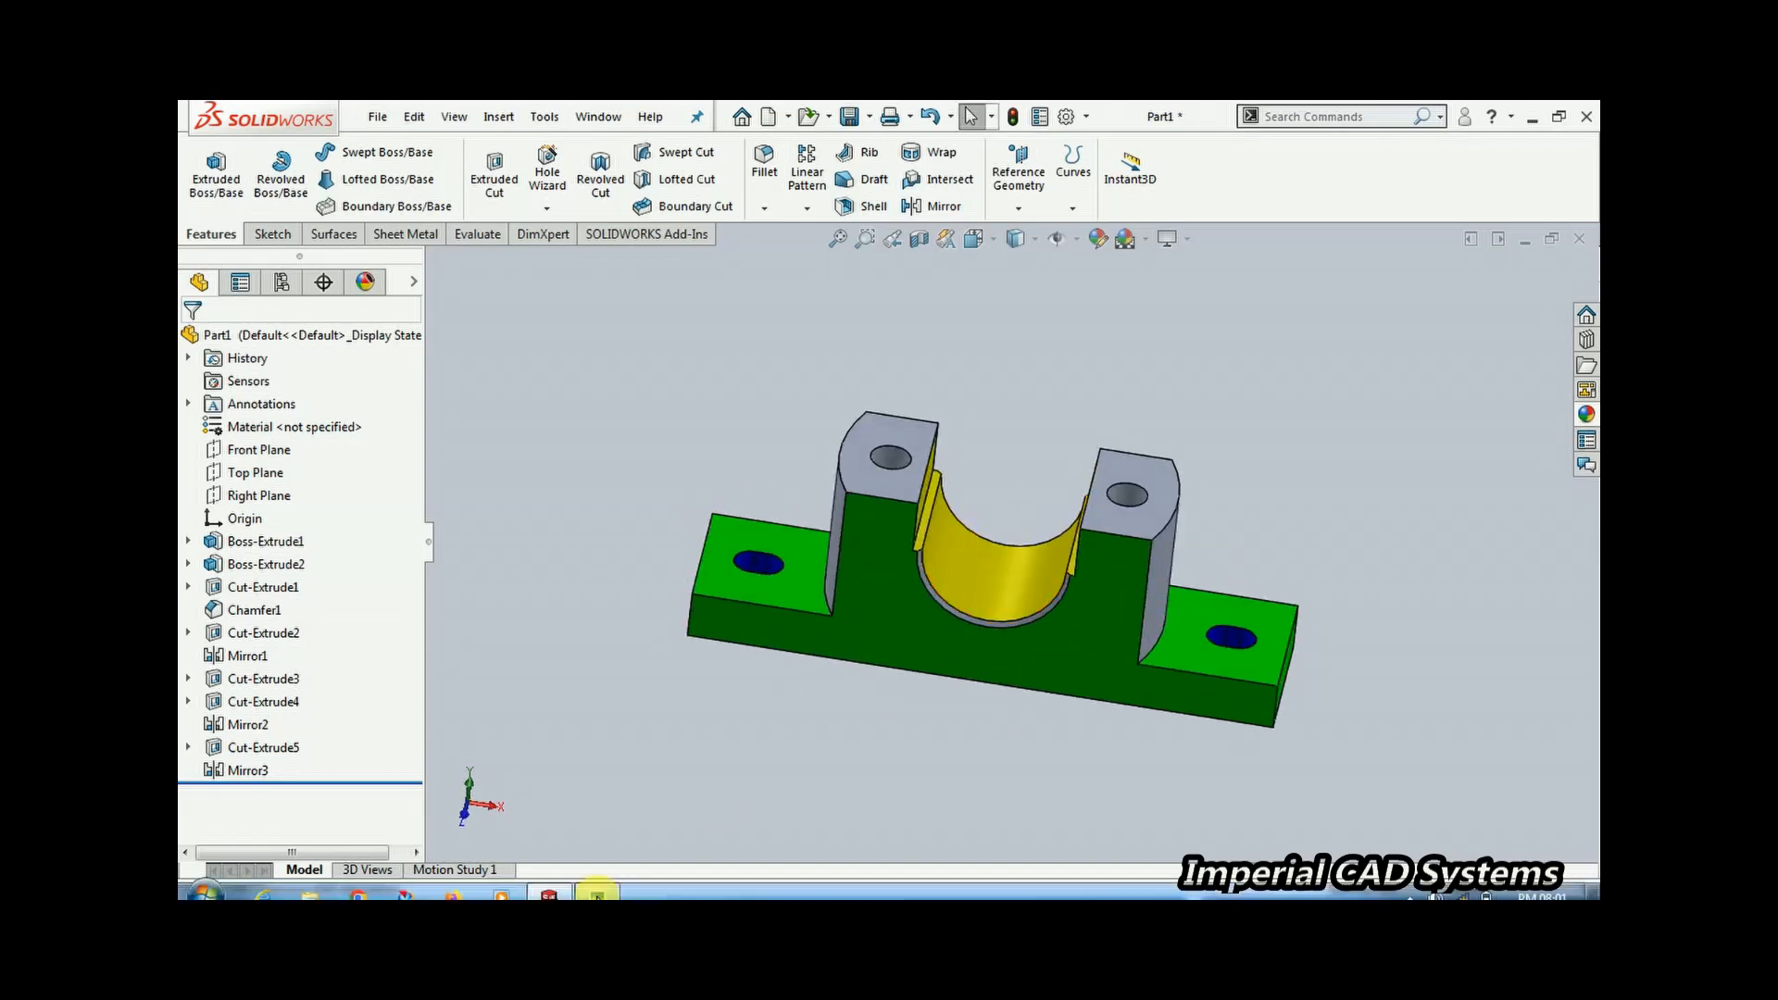
click(611, 886)
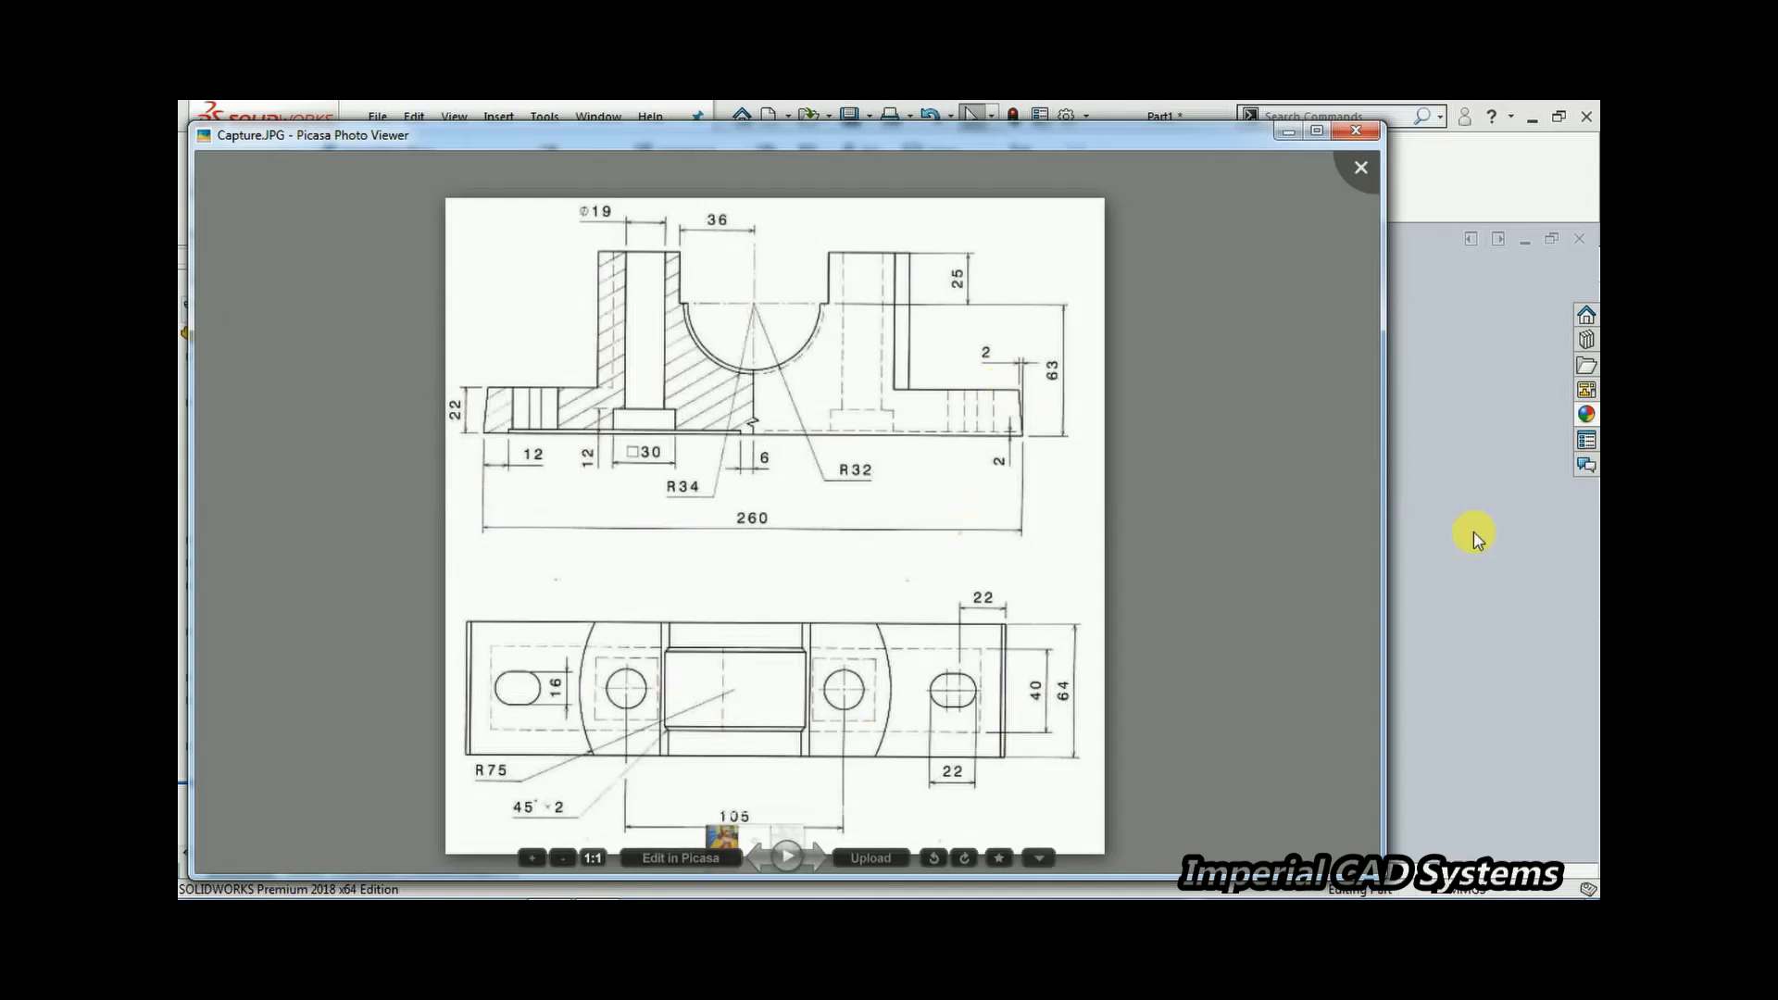
click(1380, 507)
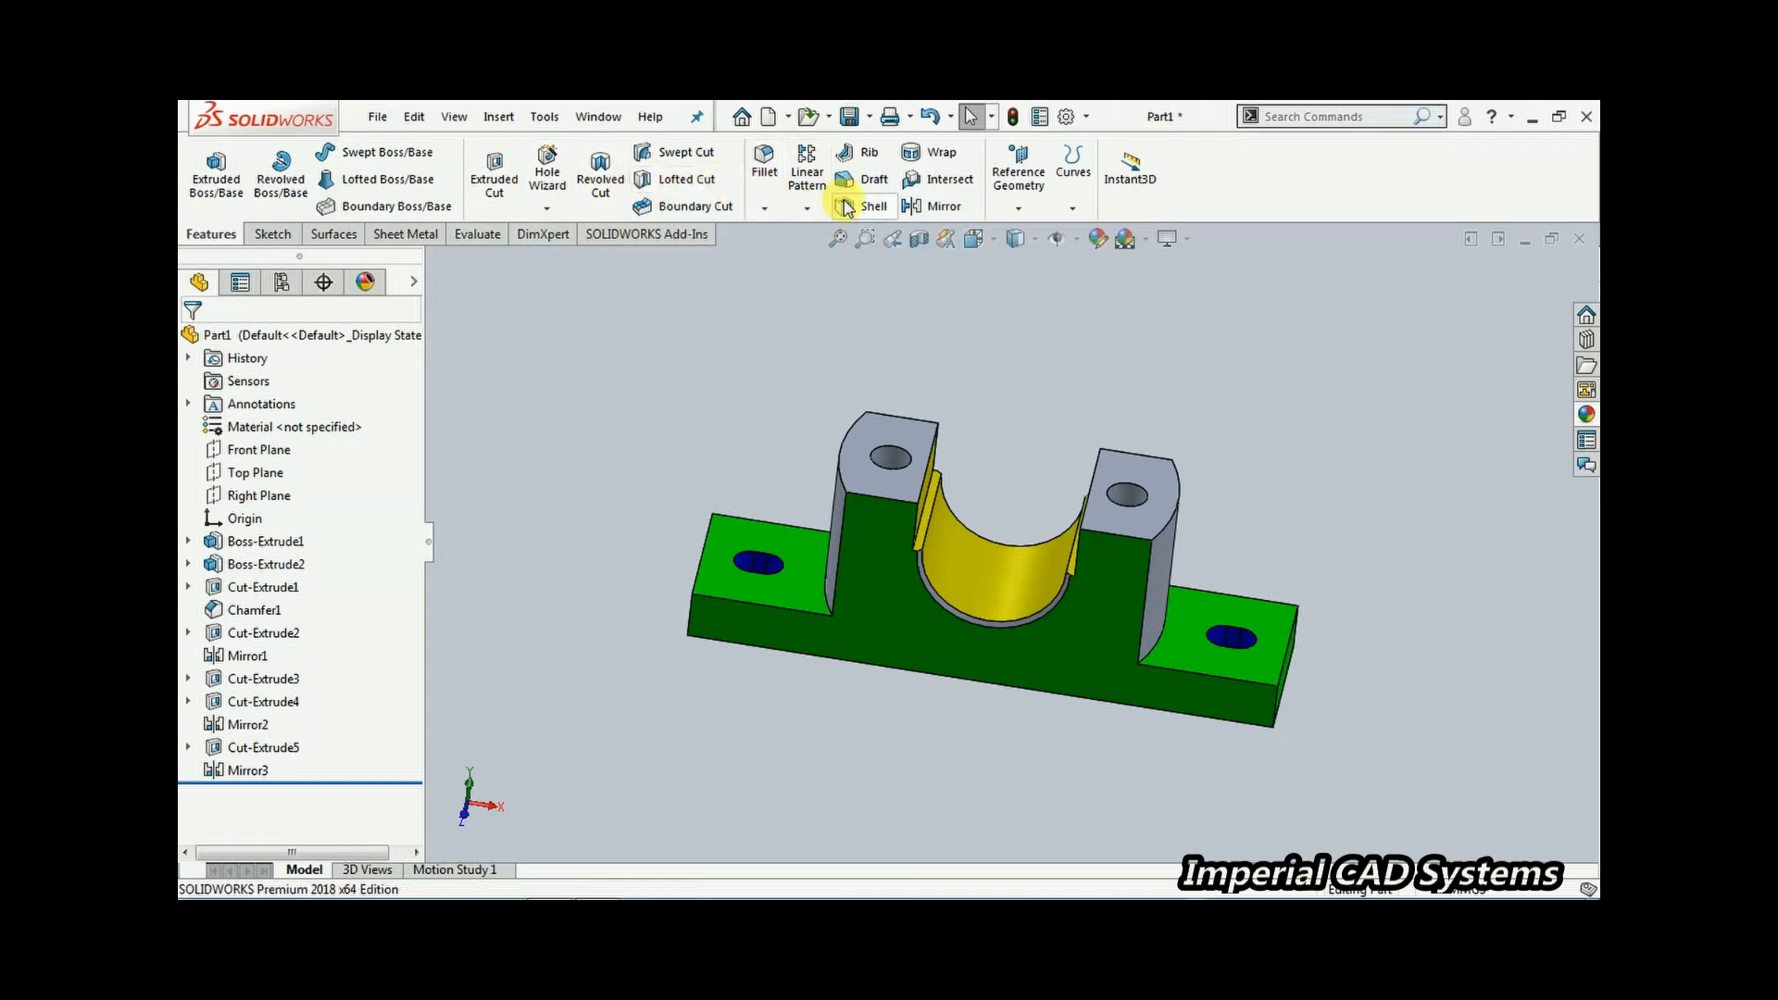
Start a neutral-plane Draft with both end faces of the base plate as faces to draft and its bottom face as neutral plane
click(868, 179)
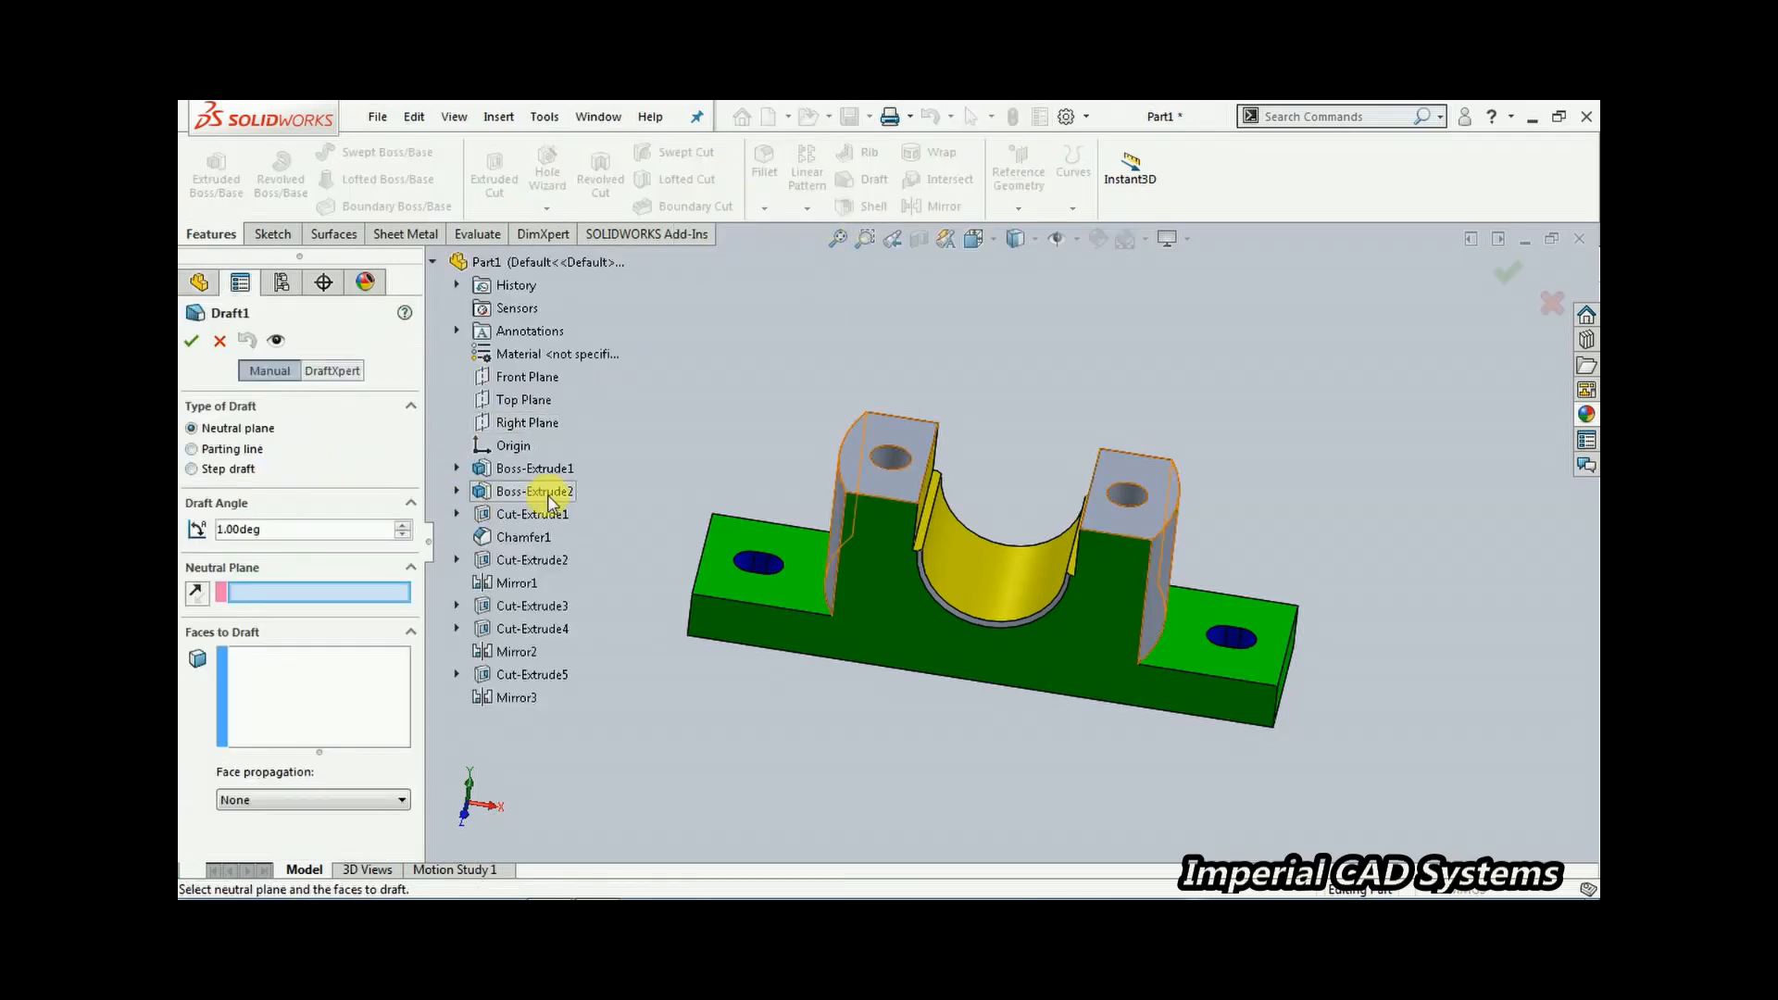
middle_drag(1064, 663, 1060, 581)
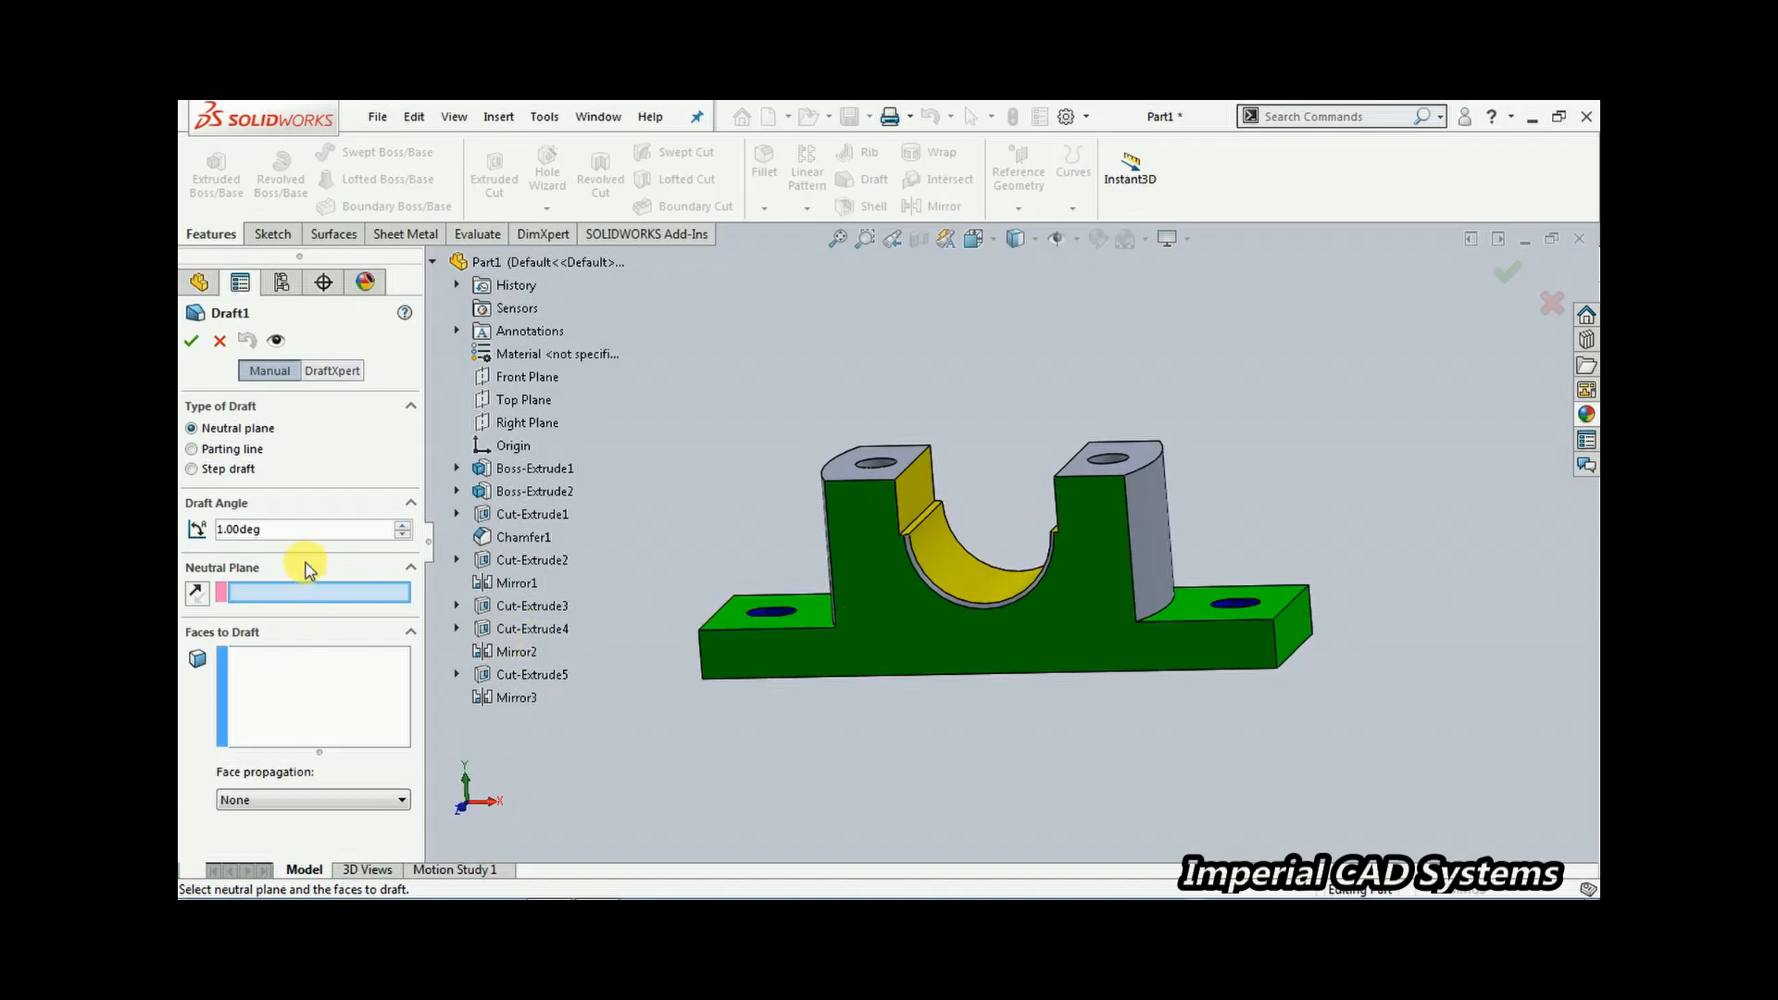
click(302, 722)
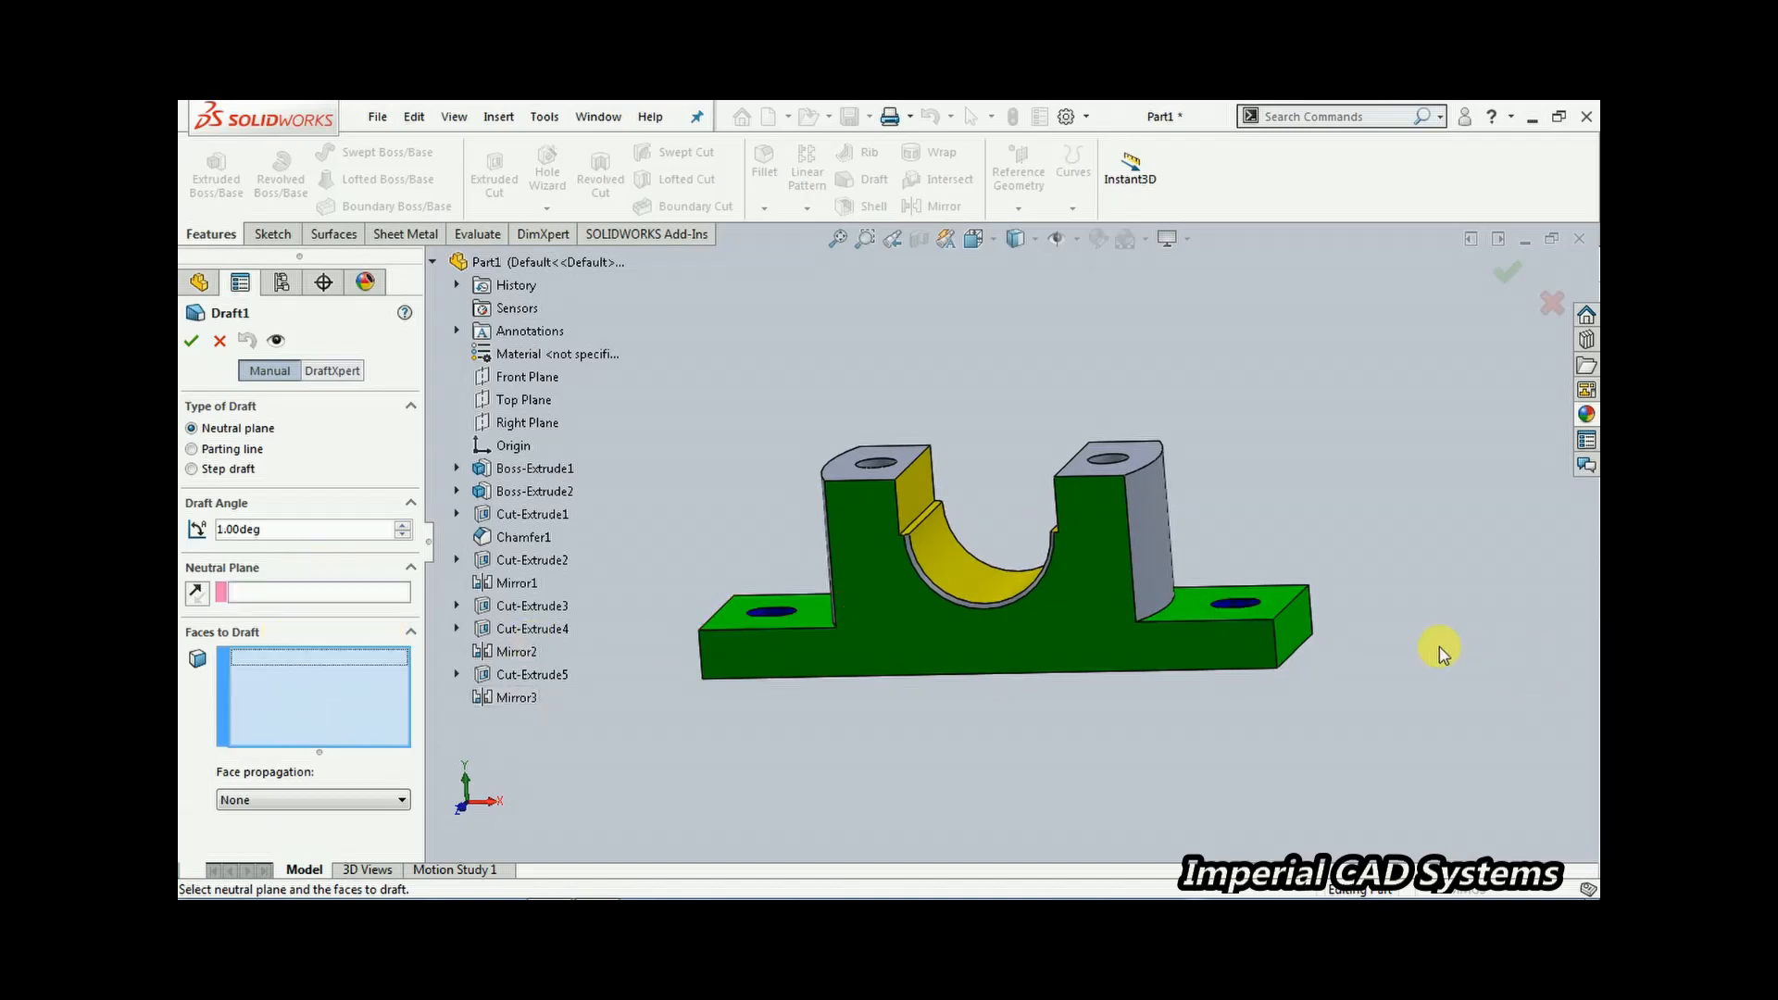
click(1293, 638)
middle_drag(1016, 726, 948, 742)
click(807, 661)
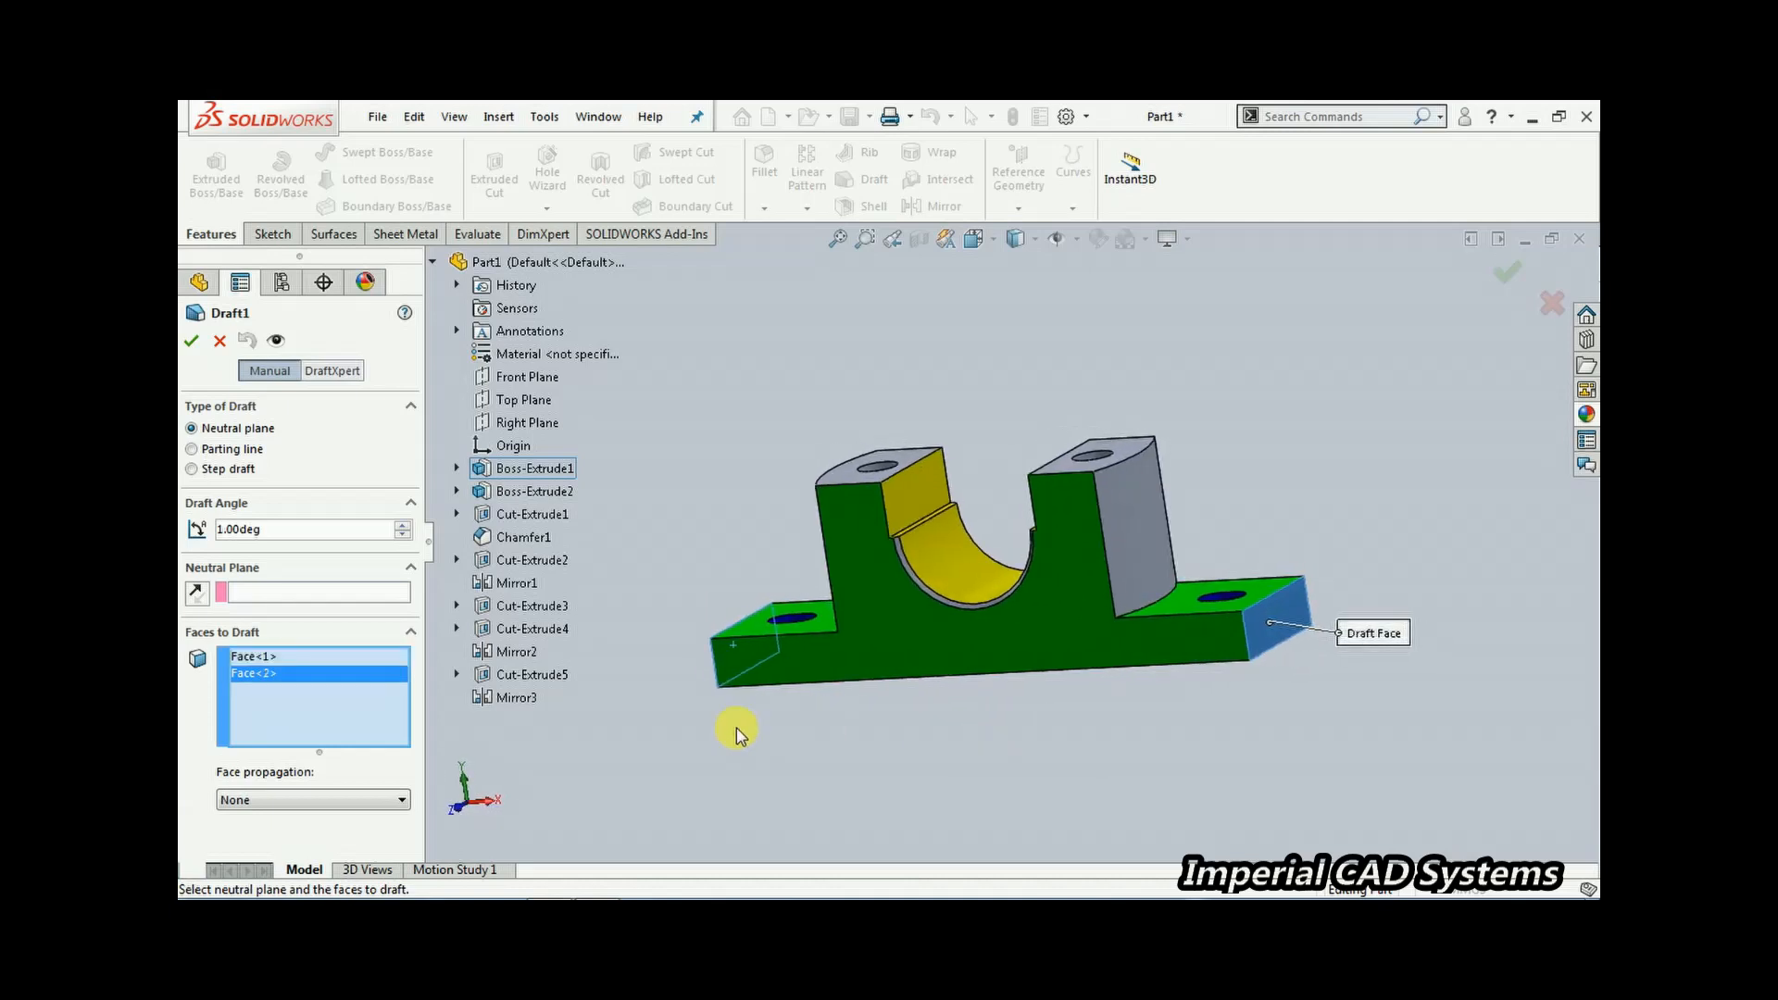
click(355, 595)
middle_drag(741, 842, 1120, 658)
click(1265, 561)
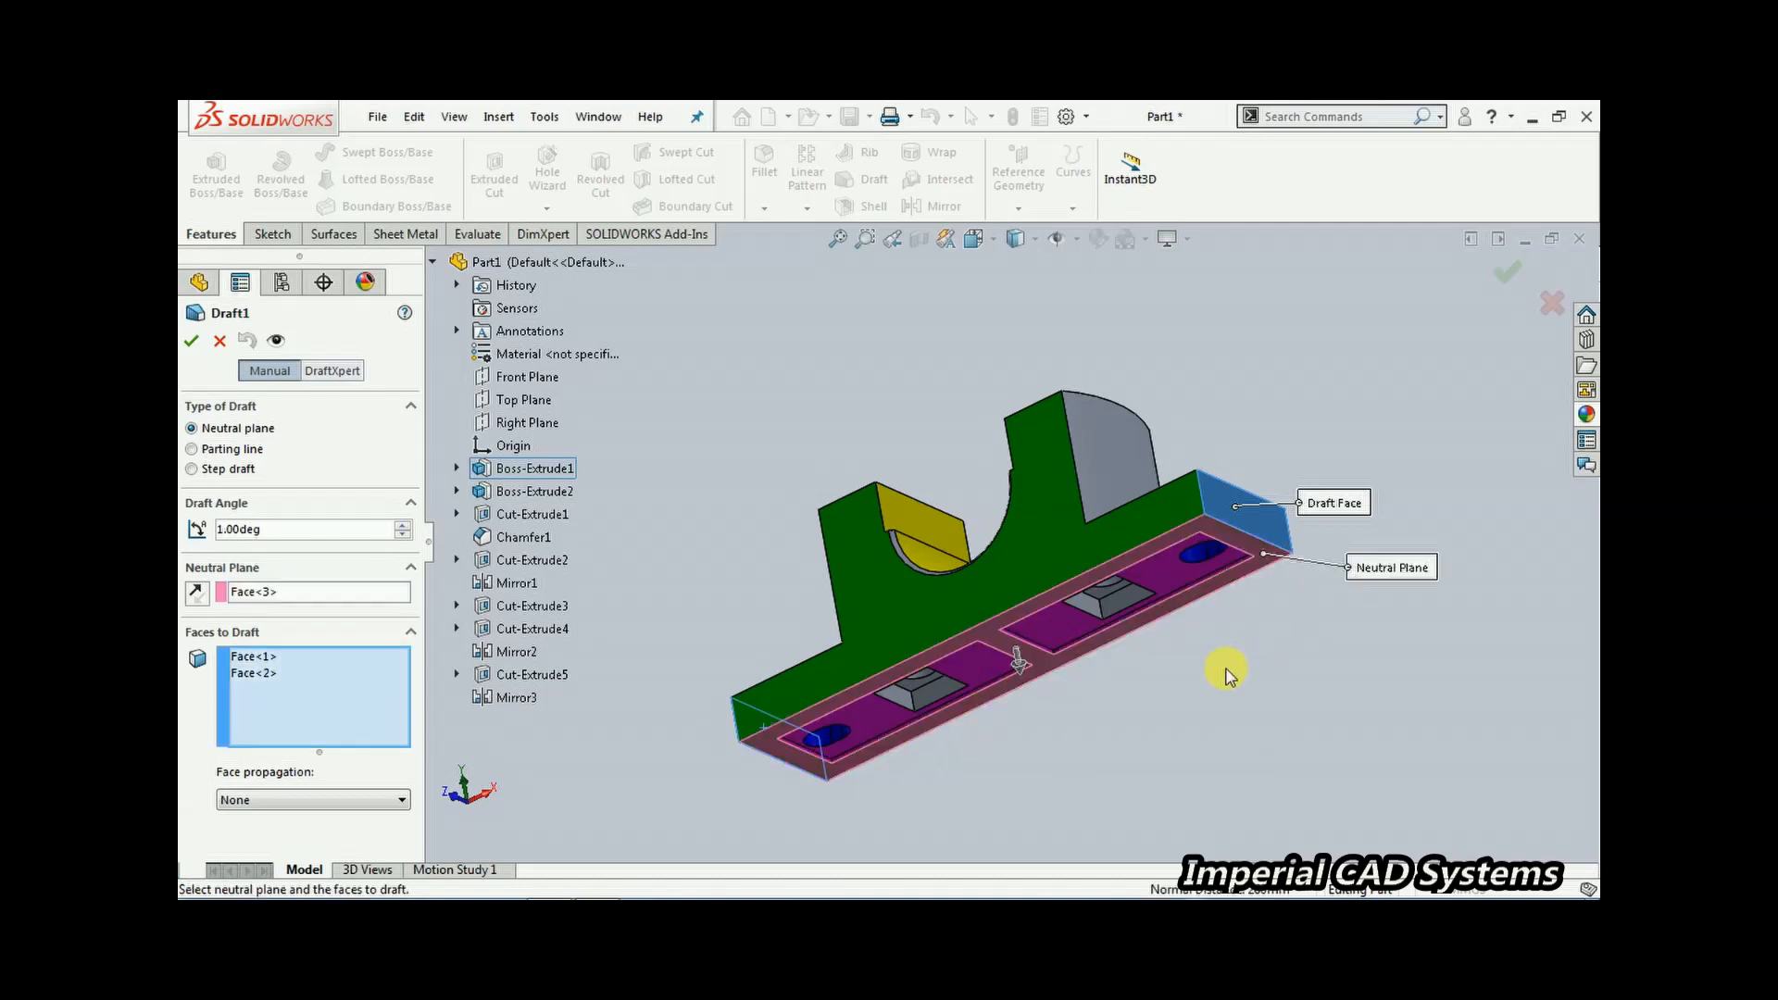
middle_drag(1134, 596, 1074, 690)
Set the draft angle to 2deg and apply the draft
drag(293, 543, 200, 528)
text(2)
key(Return)
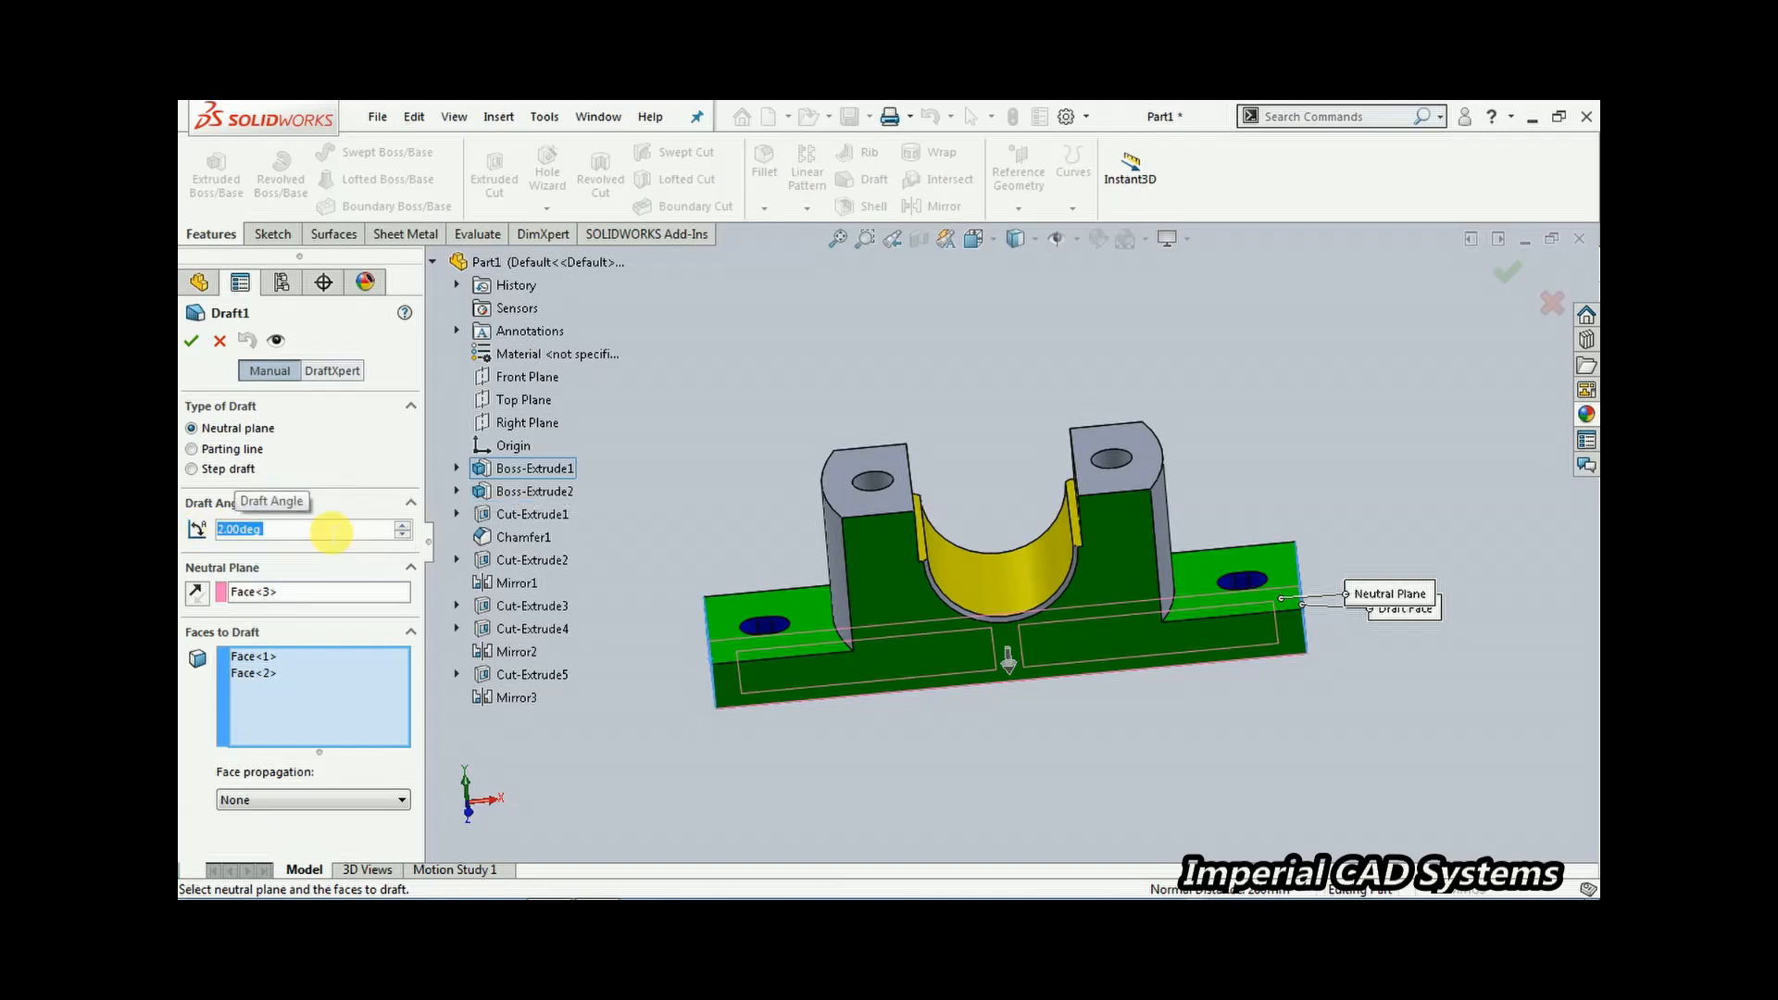
middle_drag(873, 596, 826, 666)
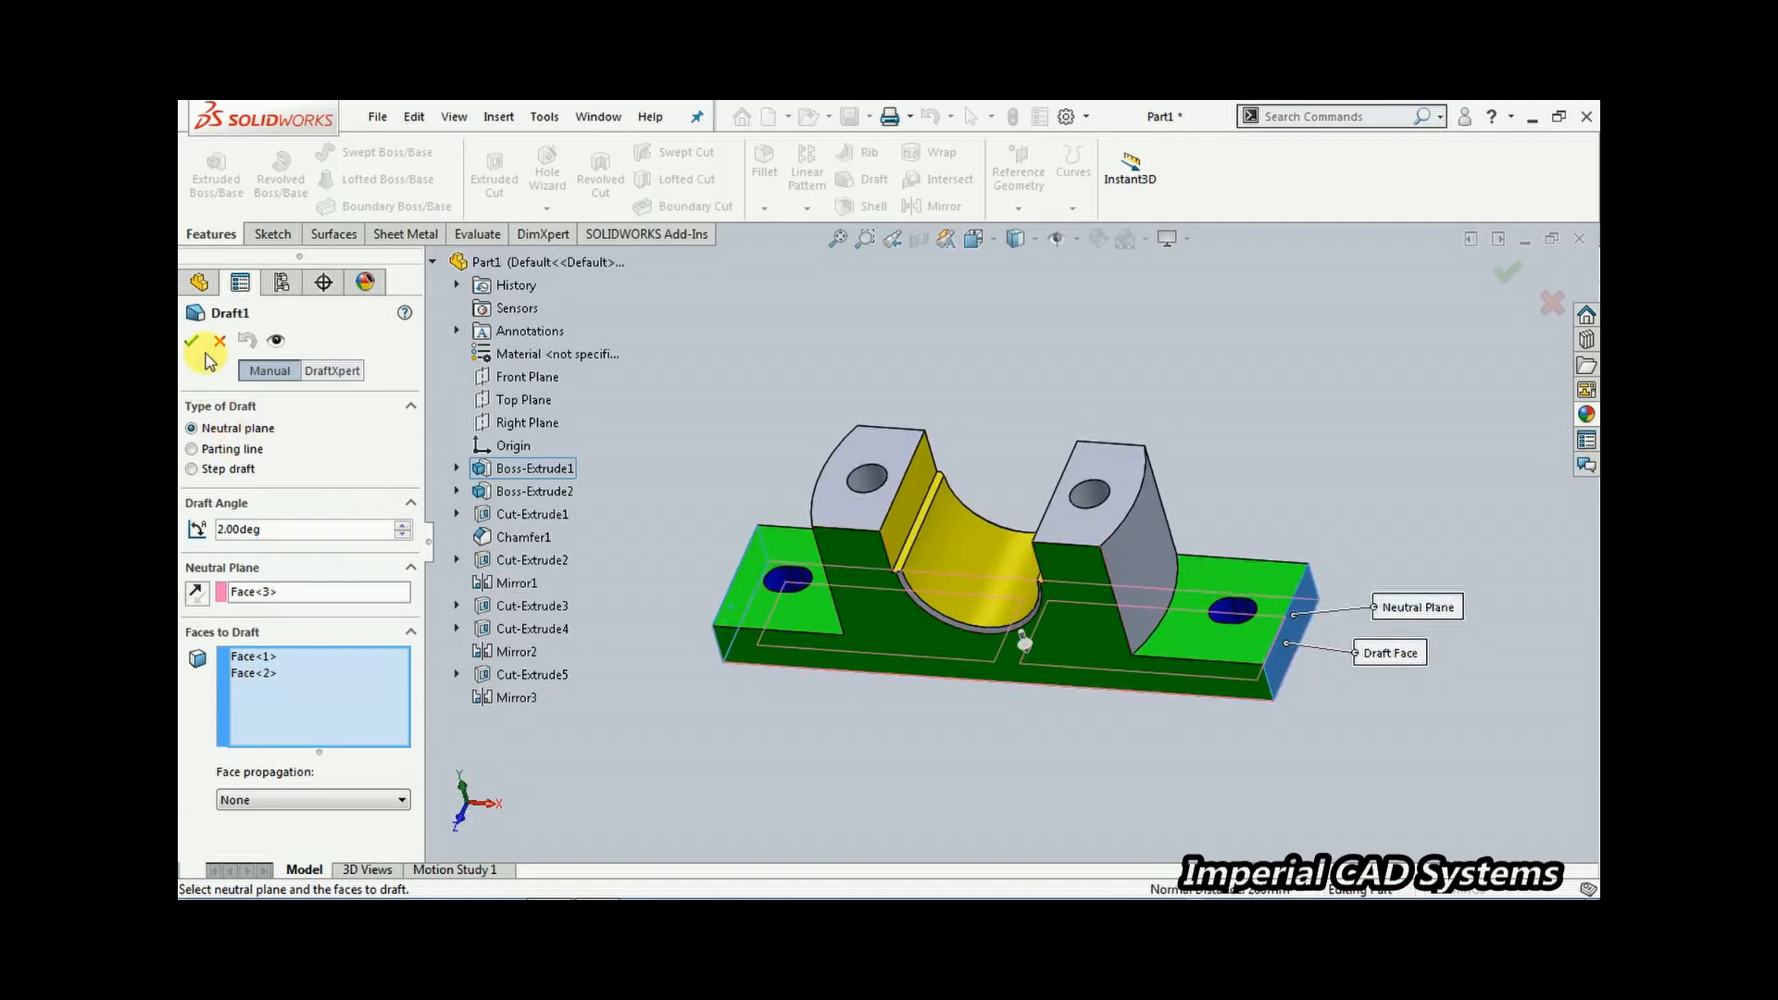
middle_drag(903, 407, 1038, 432)
Reopen the Draft1 feature to review its neutral plane and faces to draft, then close it unchanged
scroll(996, 609, up, 5)
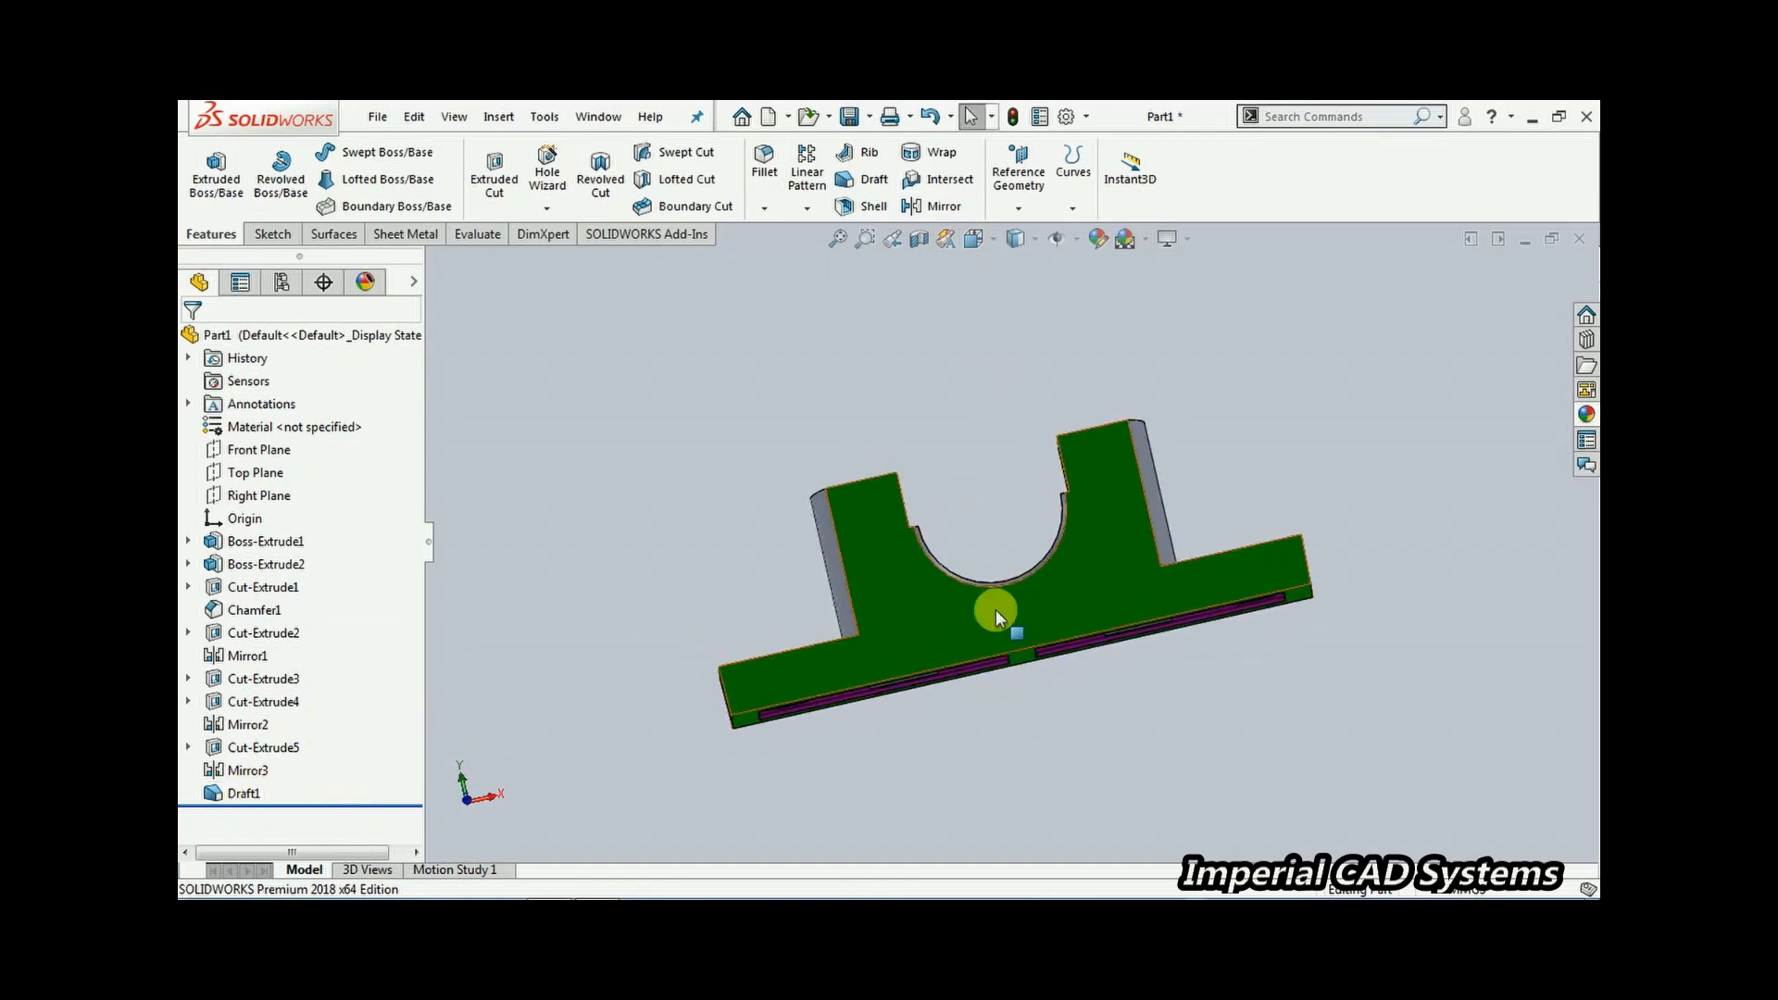
middle_drag(956, 663, 1047, 670)
scroll(1029, 706, down, 4)
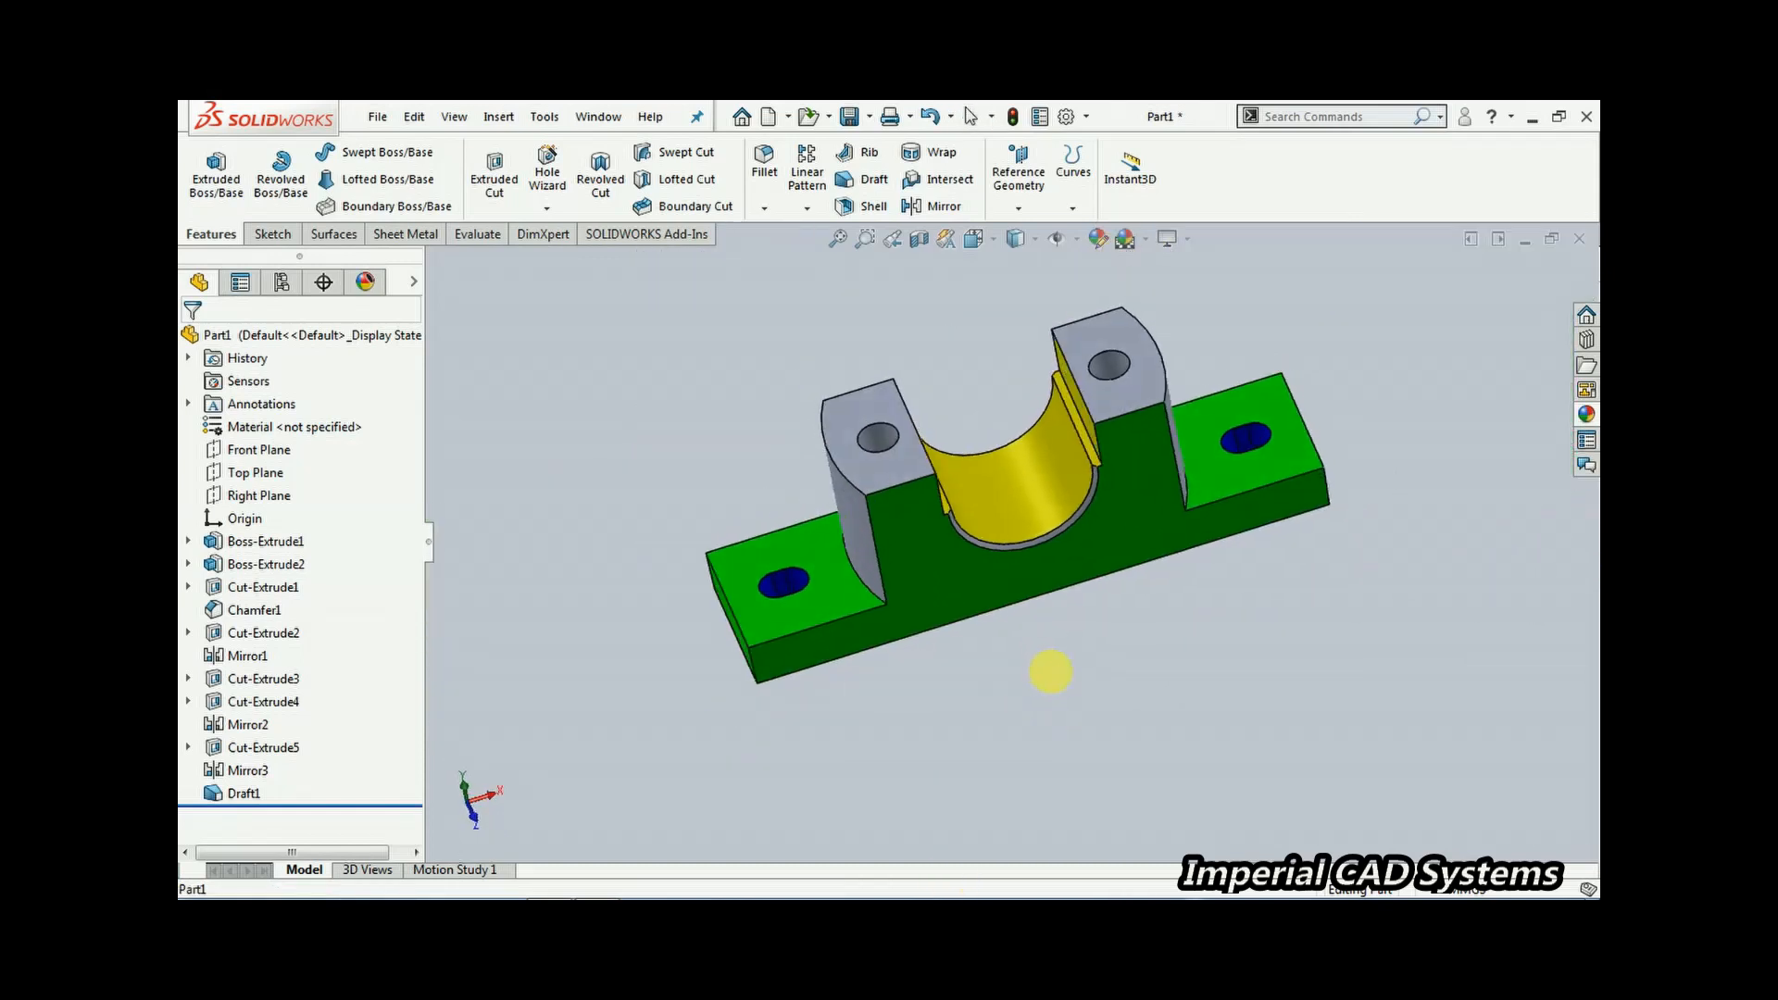
click(238, 792)
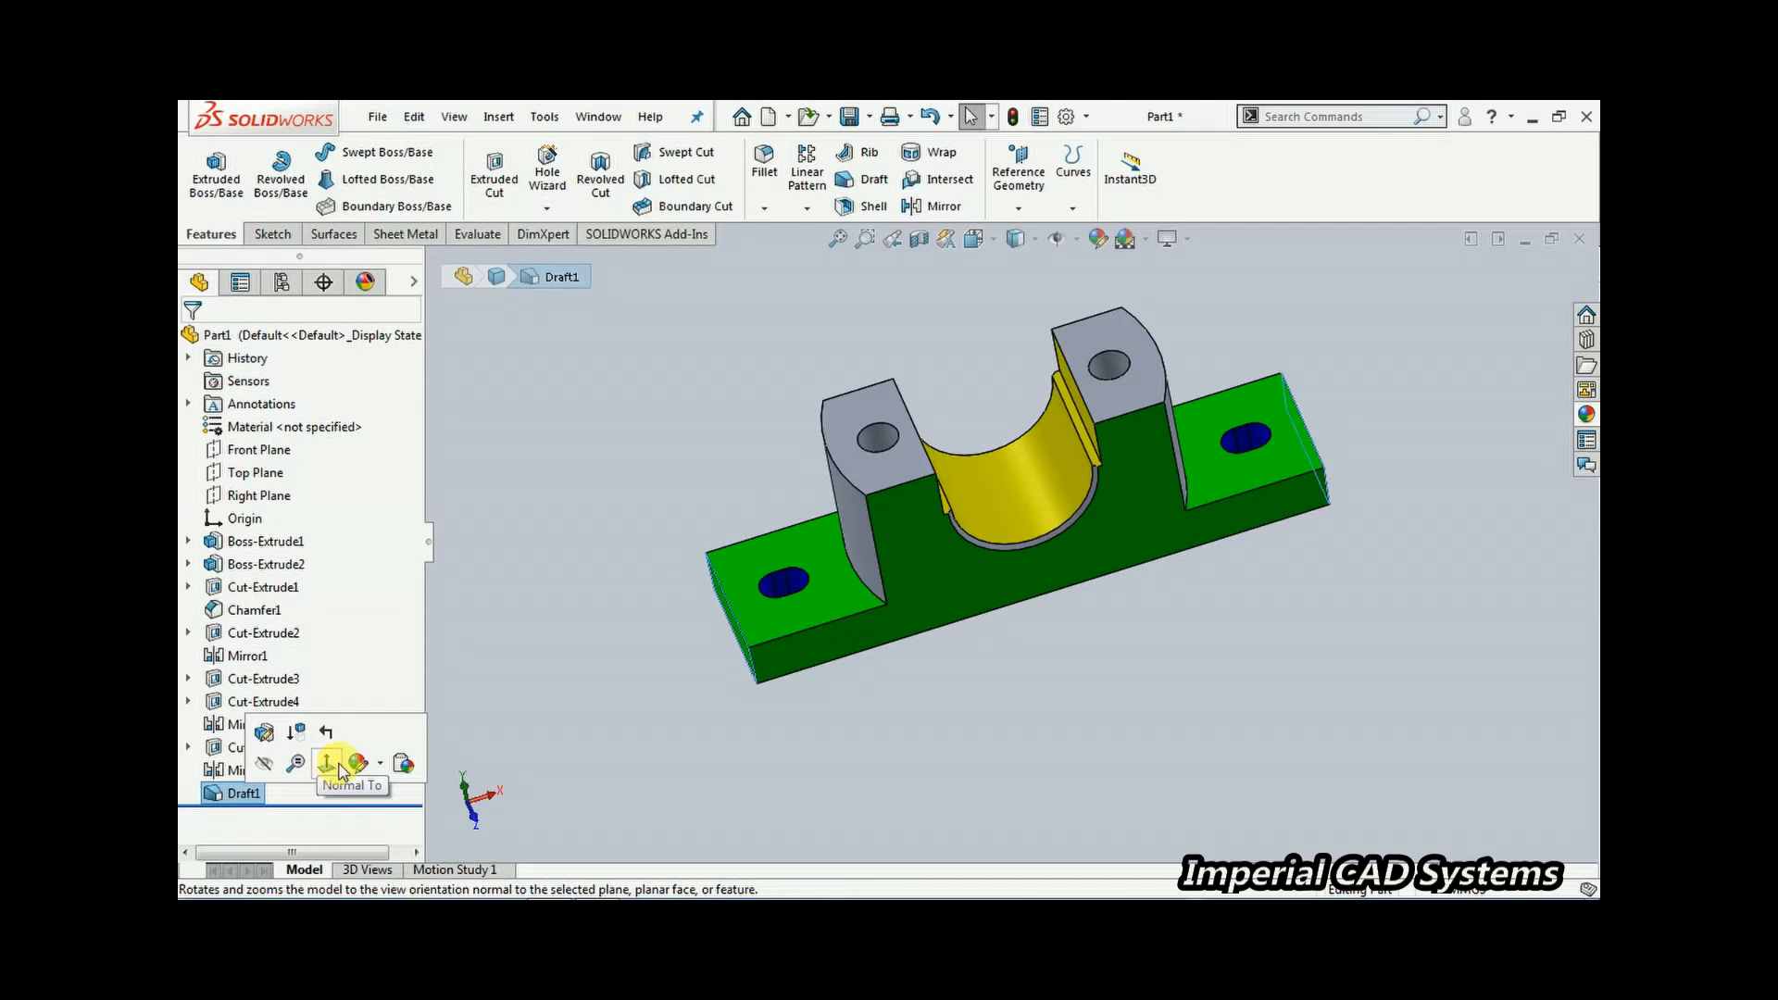
click(270, 737)
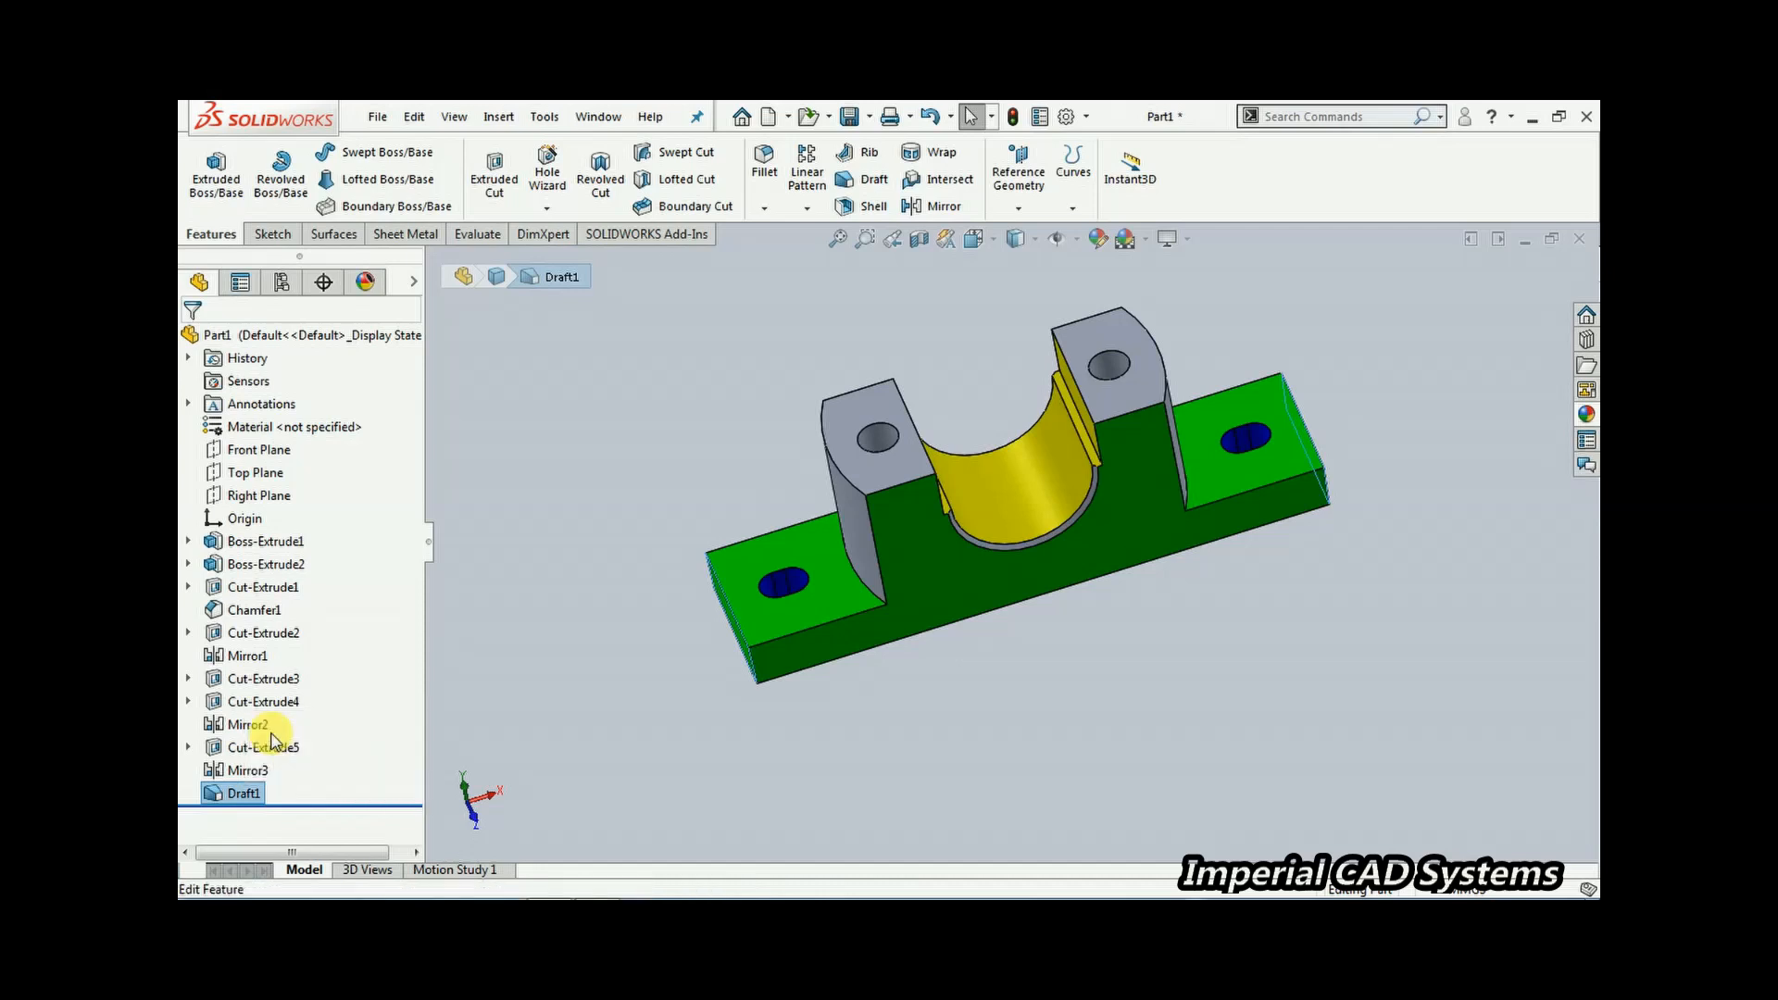
middle_drag(1200, 718, 1018, 727)
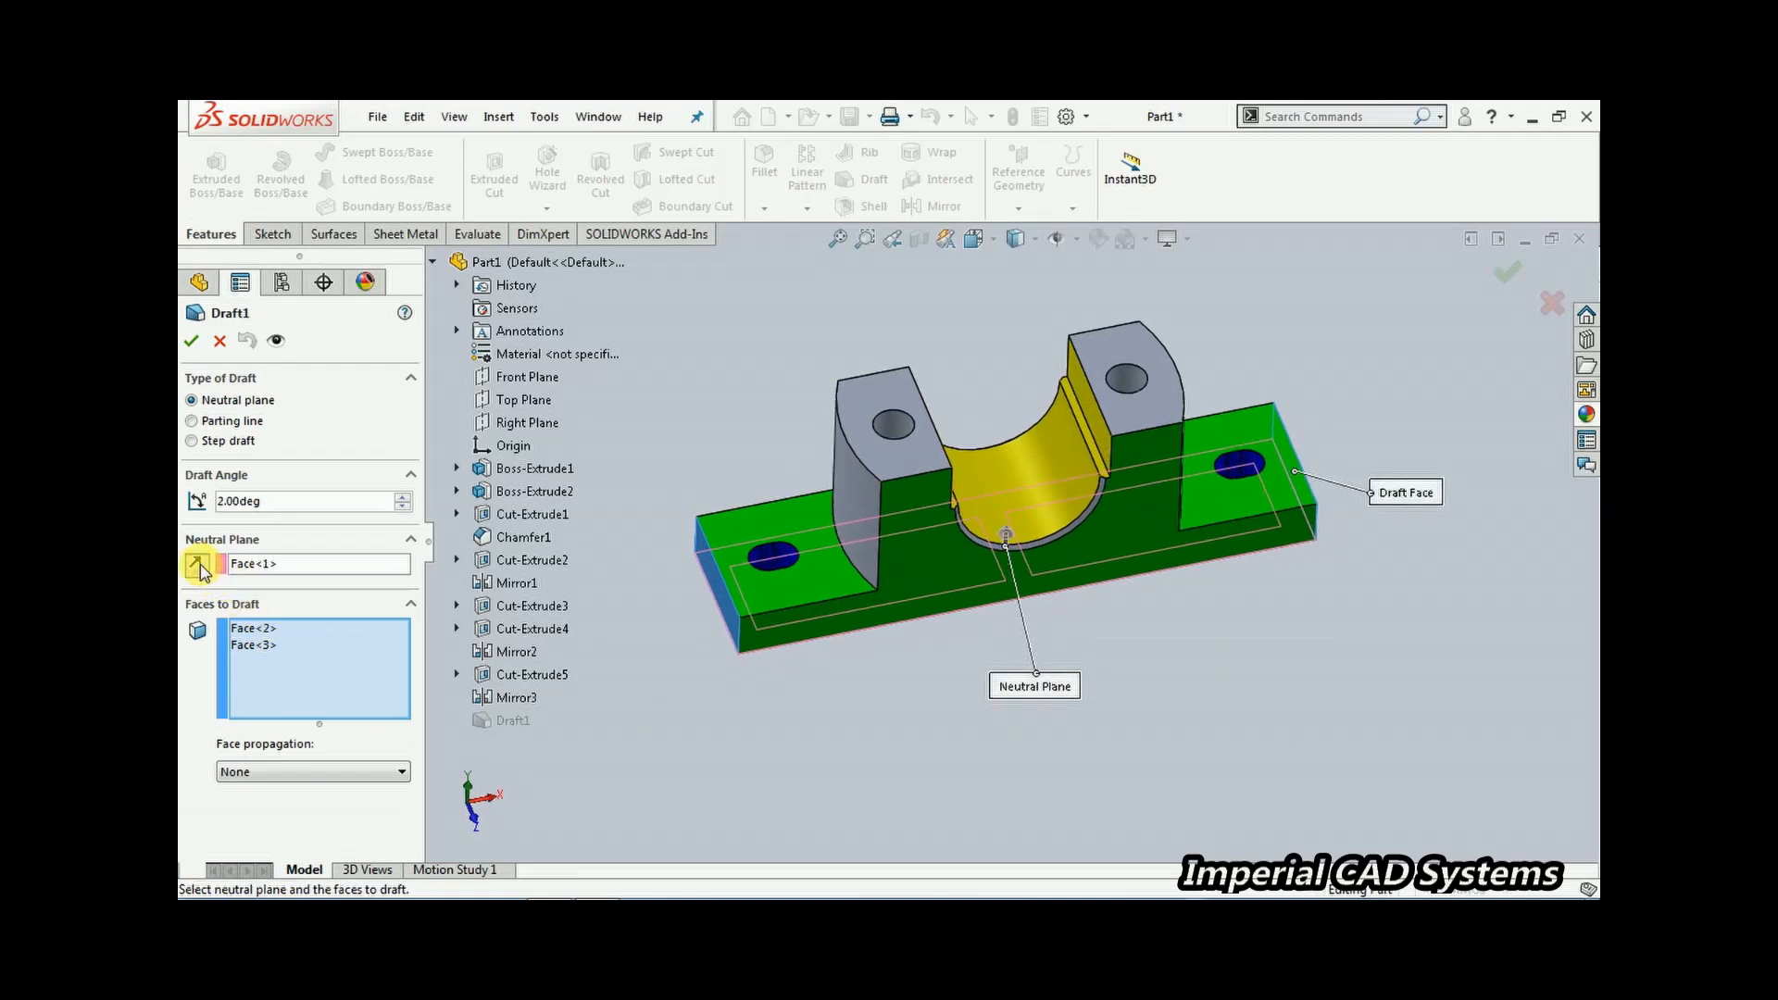
middle_drag(769, 713, 738, 556)
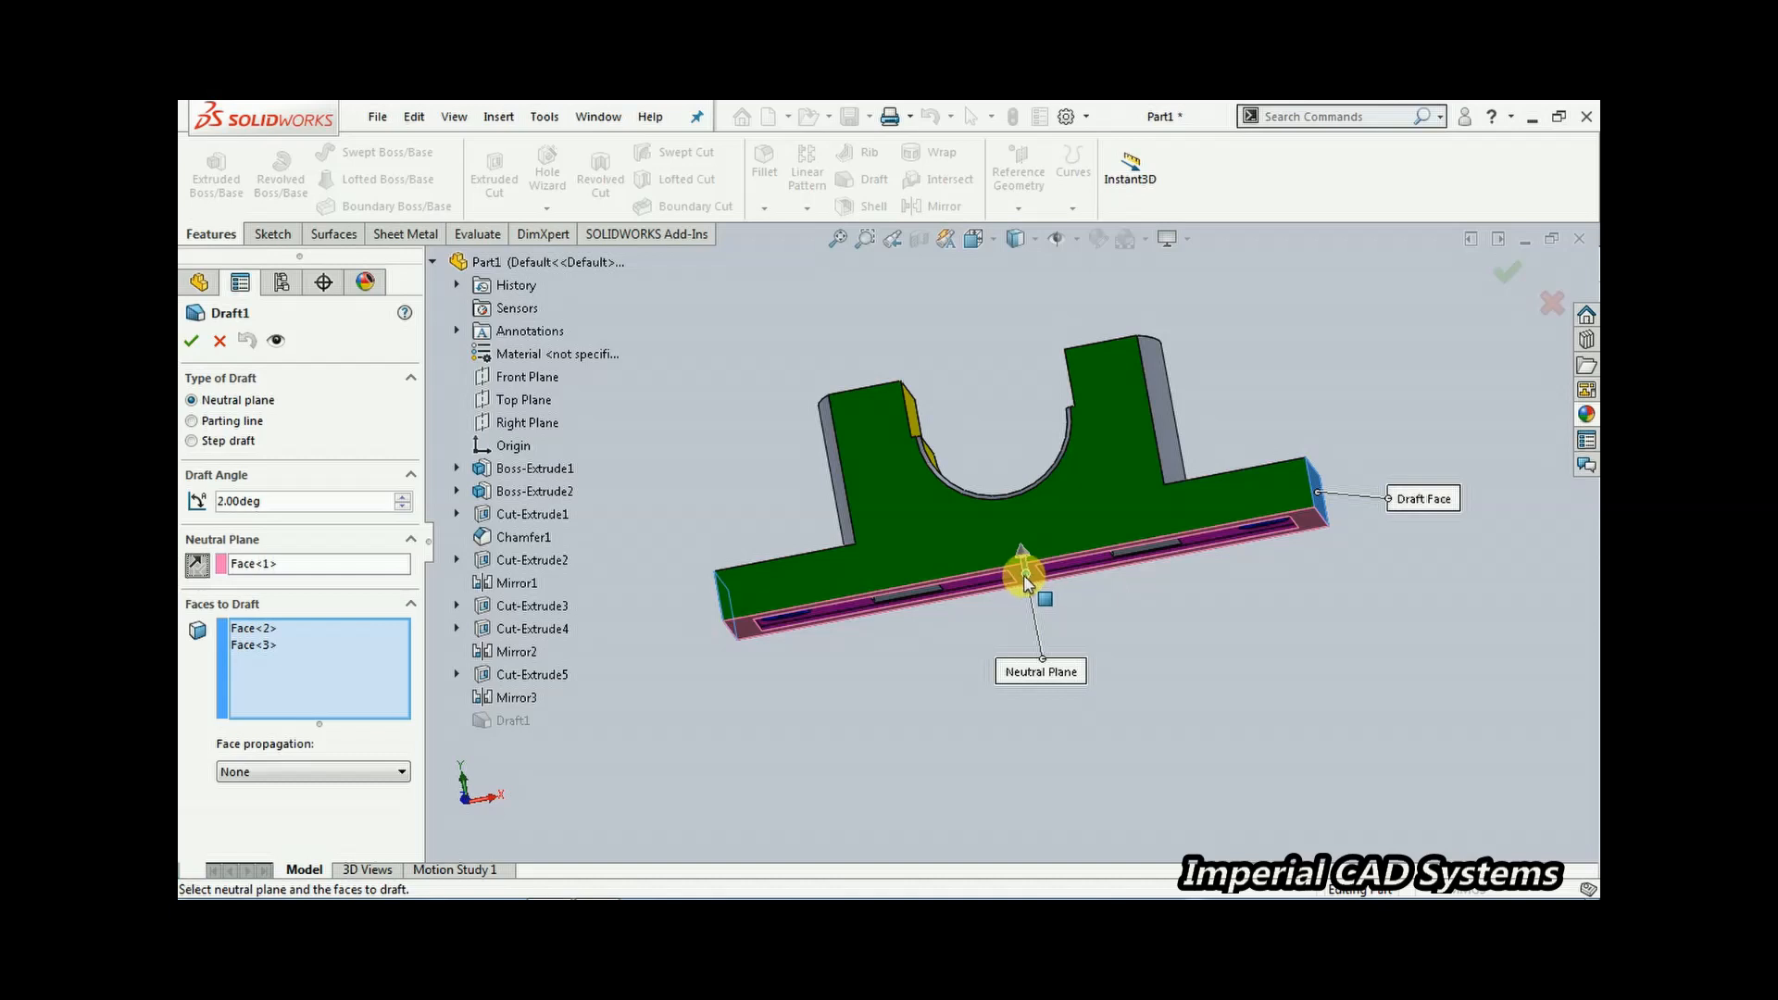
middle_drag(1020, 575, 785, 622)
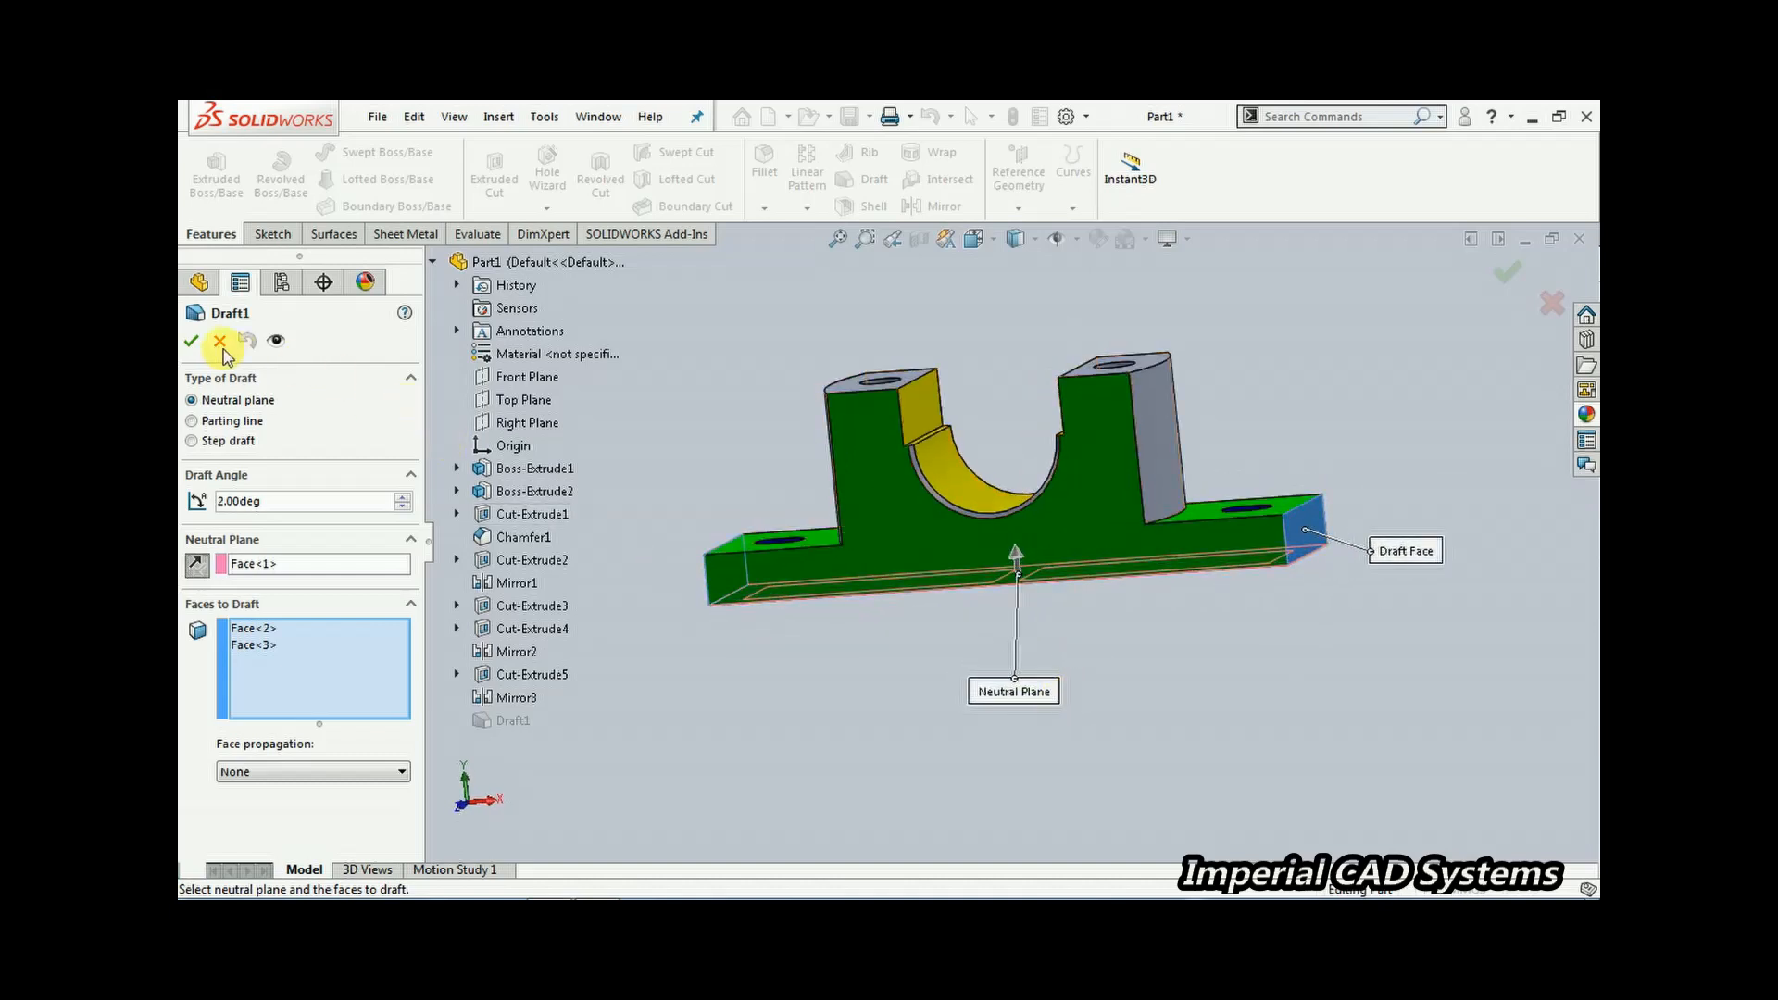
click(191, 343)
middle_drag(794, 385, 988, 567)
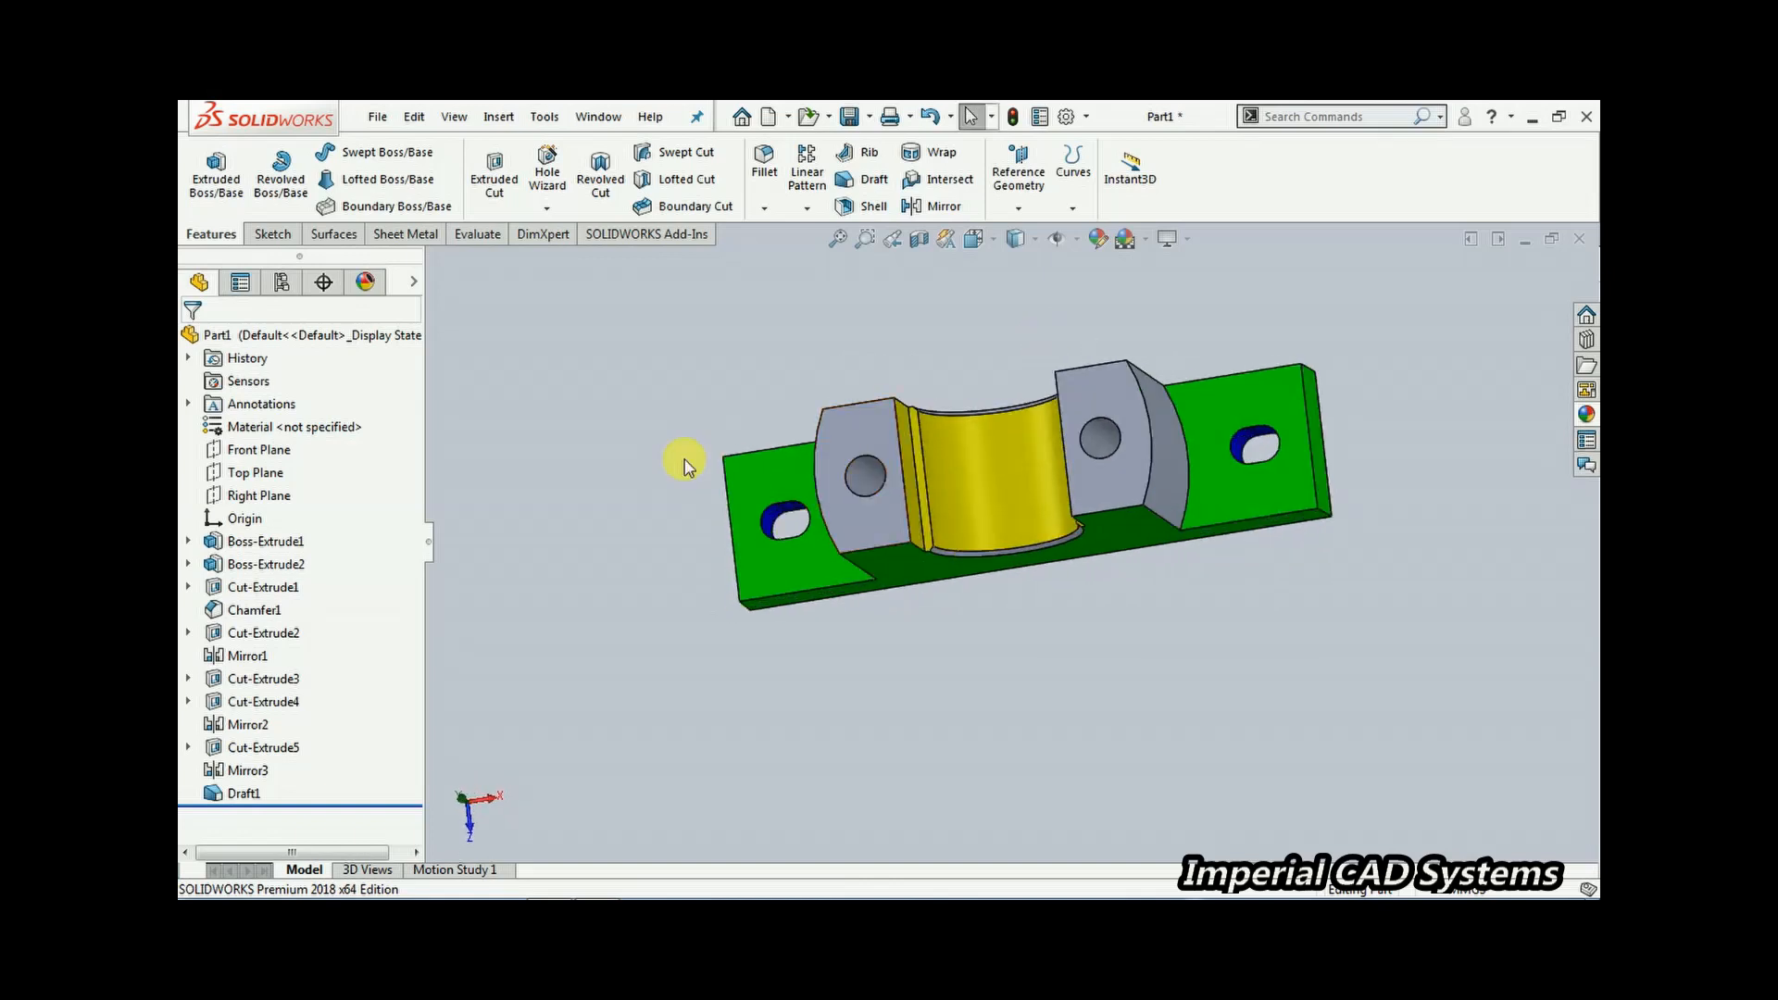
click(763, 472)
click(852, 416)
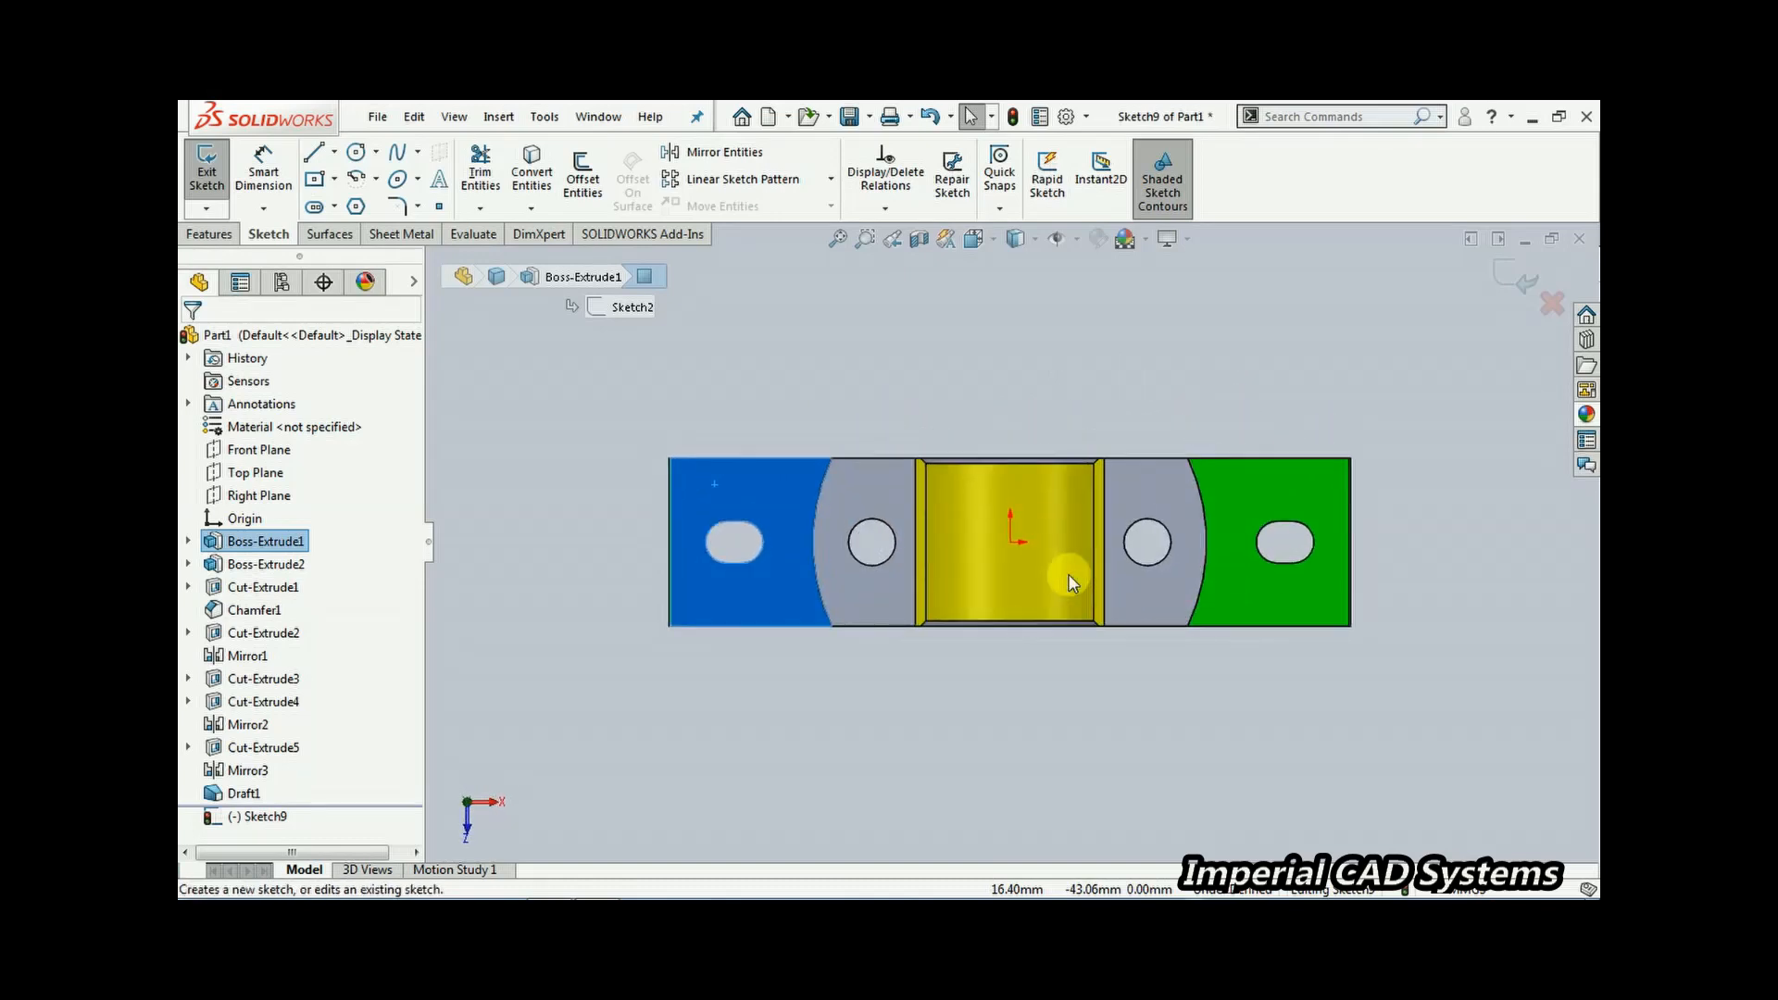
click(1418, 712)
scroll(1445, 546, down, 5)
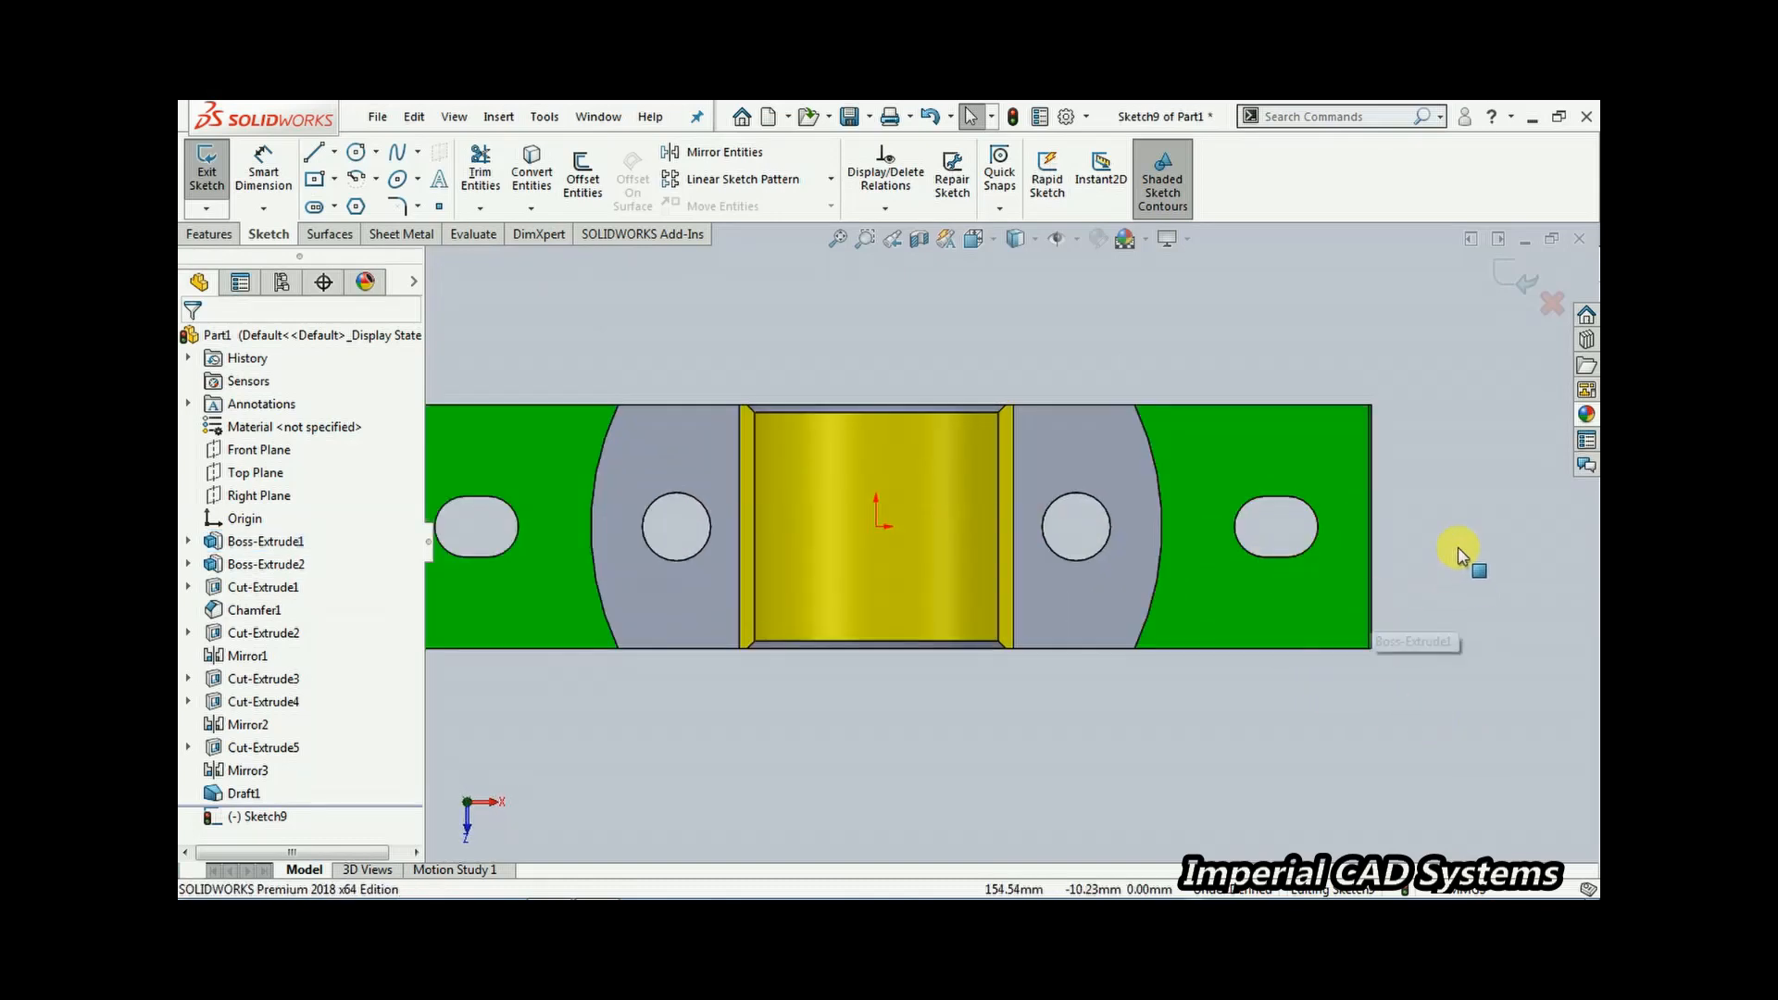
scroll(1408, 496, down, 2)
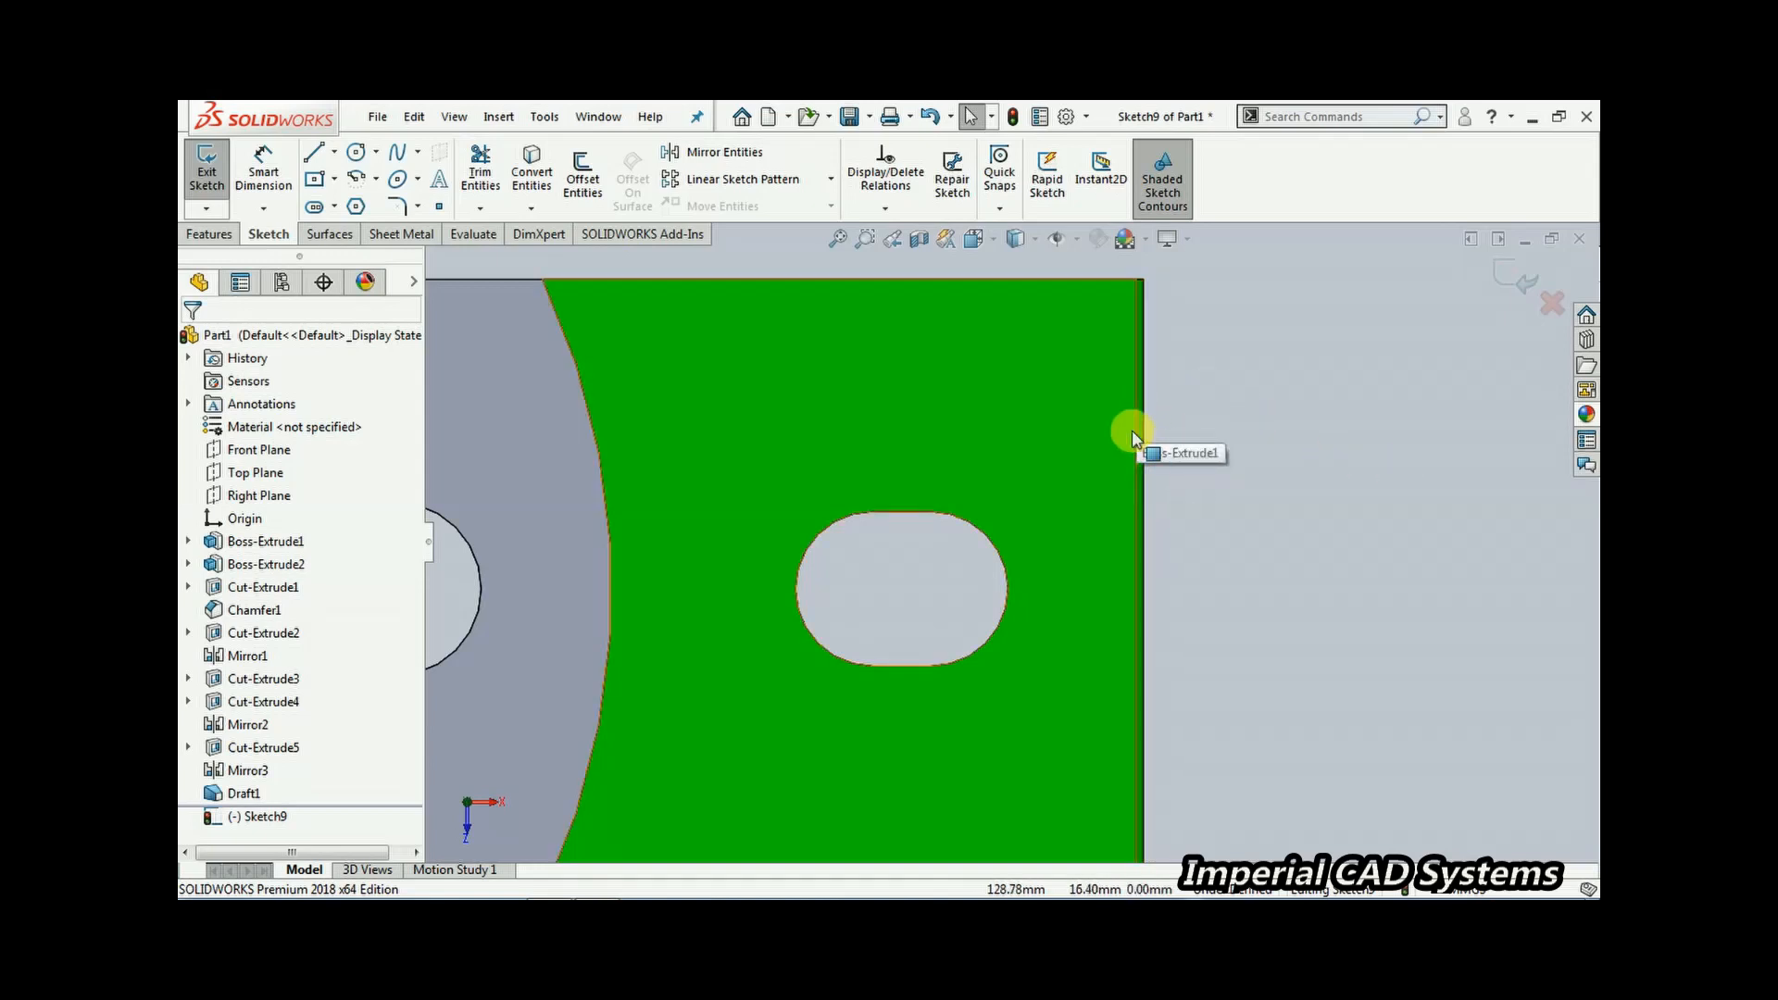
scroll(1290, 556, up, 5)
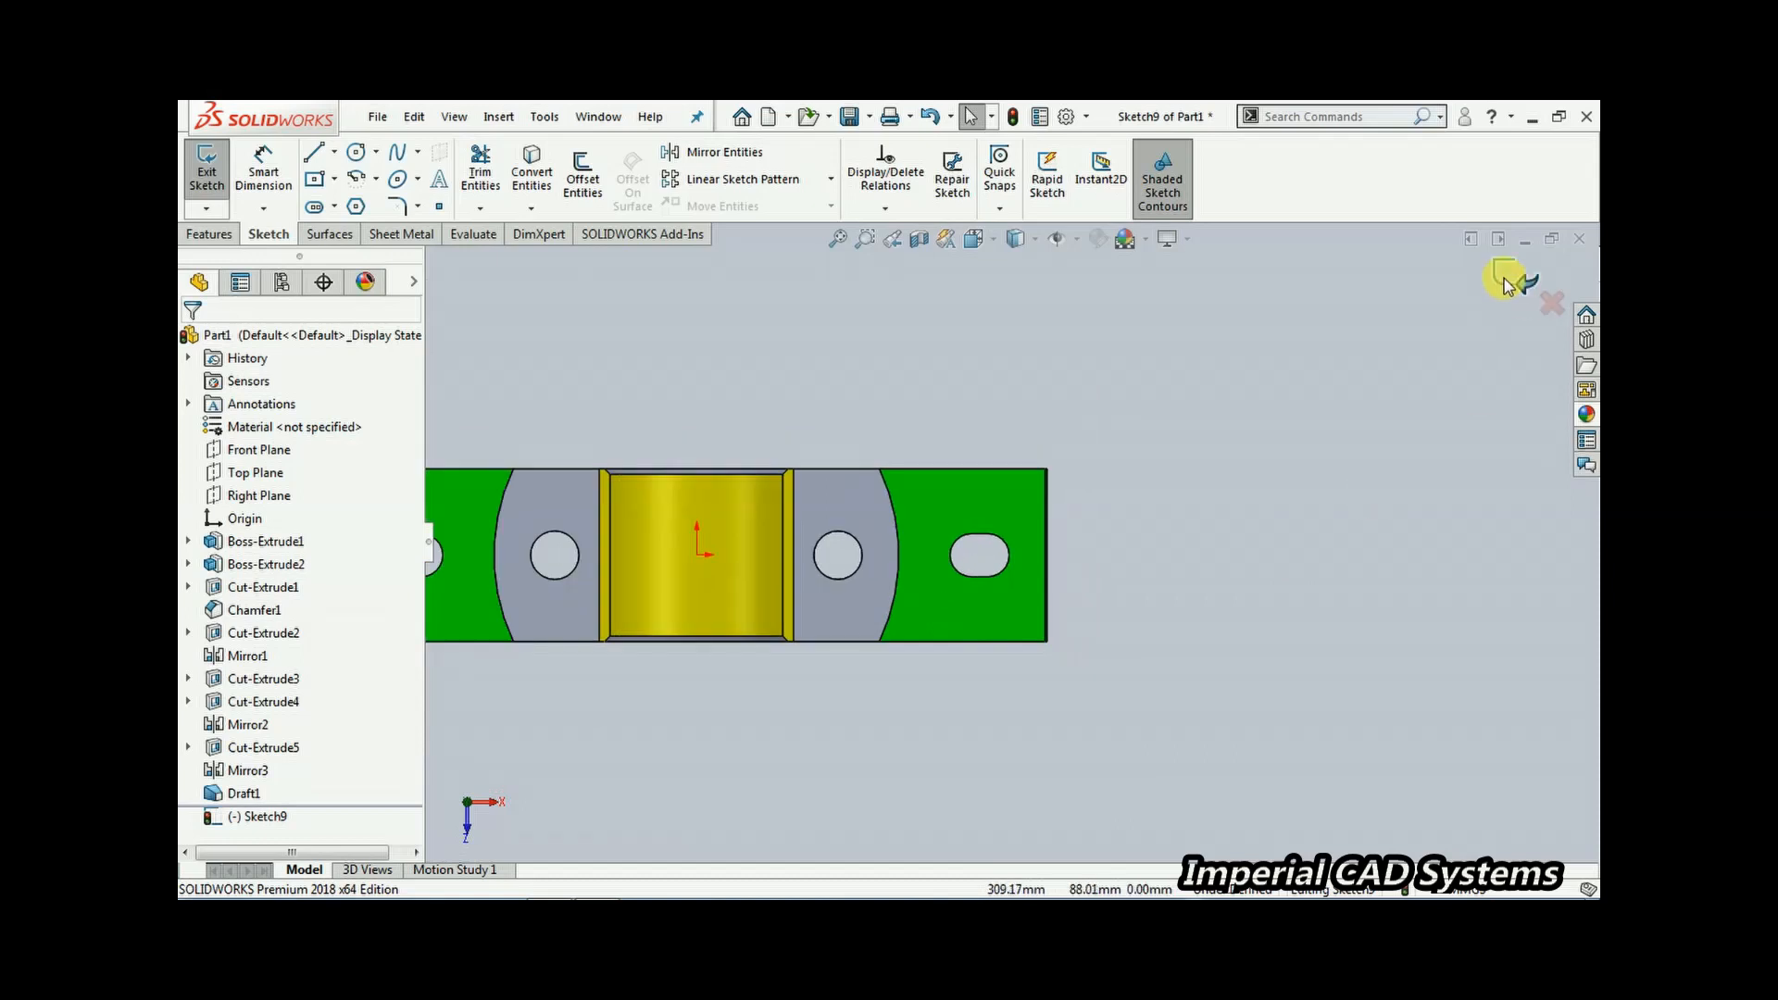
click(1512, 277)
scroll(964, 742, up, 3)
mouse_move(964, 741)
middle_down()
mouse_move(968, 659)
mouse_move(1116, 394)
mouse_move(1028, 504)
middle_up()
scroll(848, 527, down, 5)
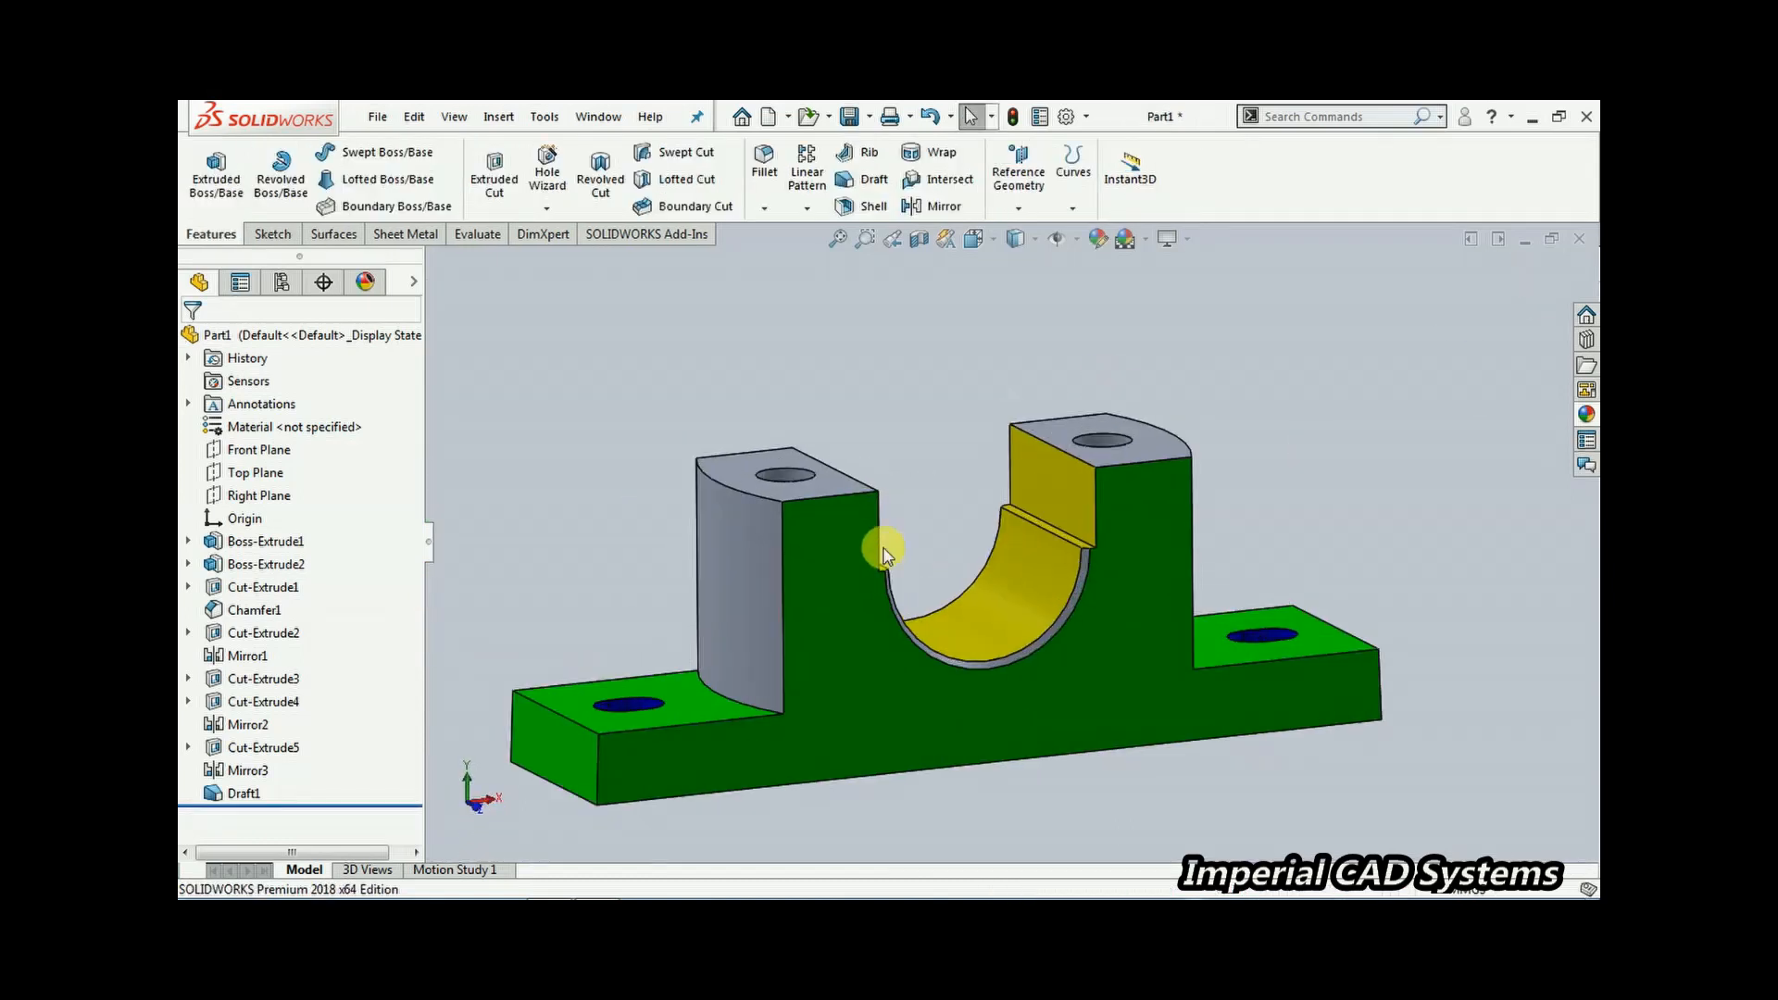
middle_drag(950, 552, 913, 524)
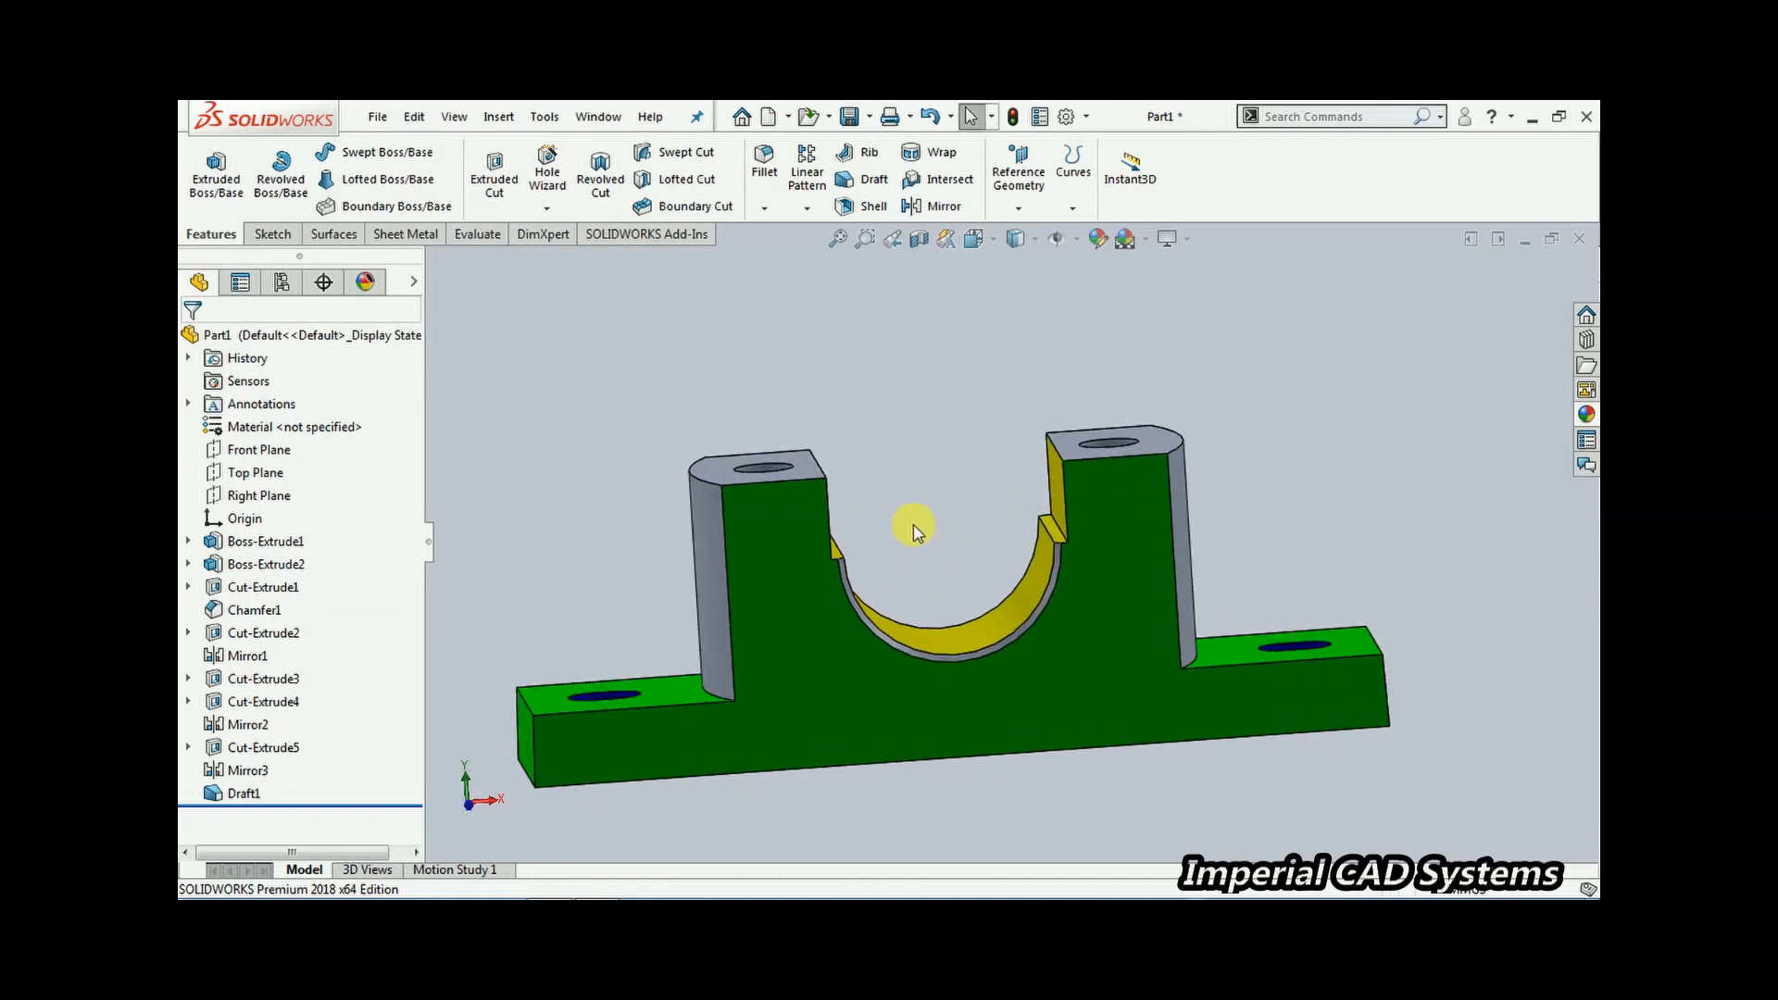